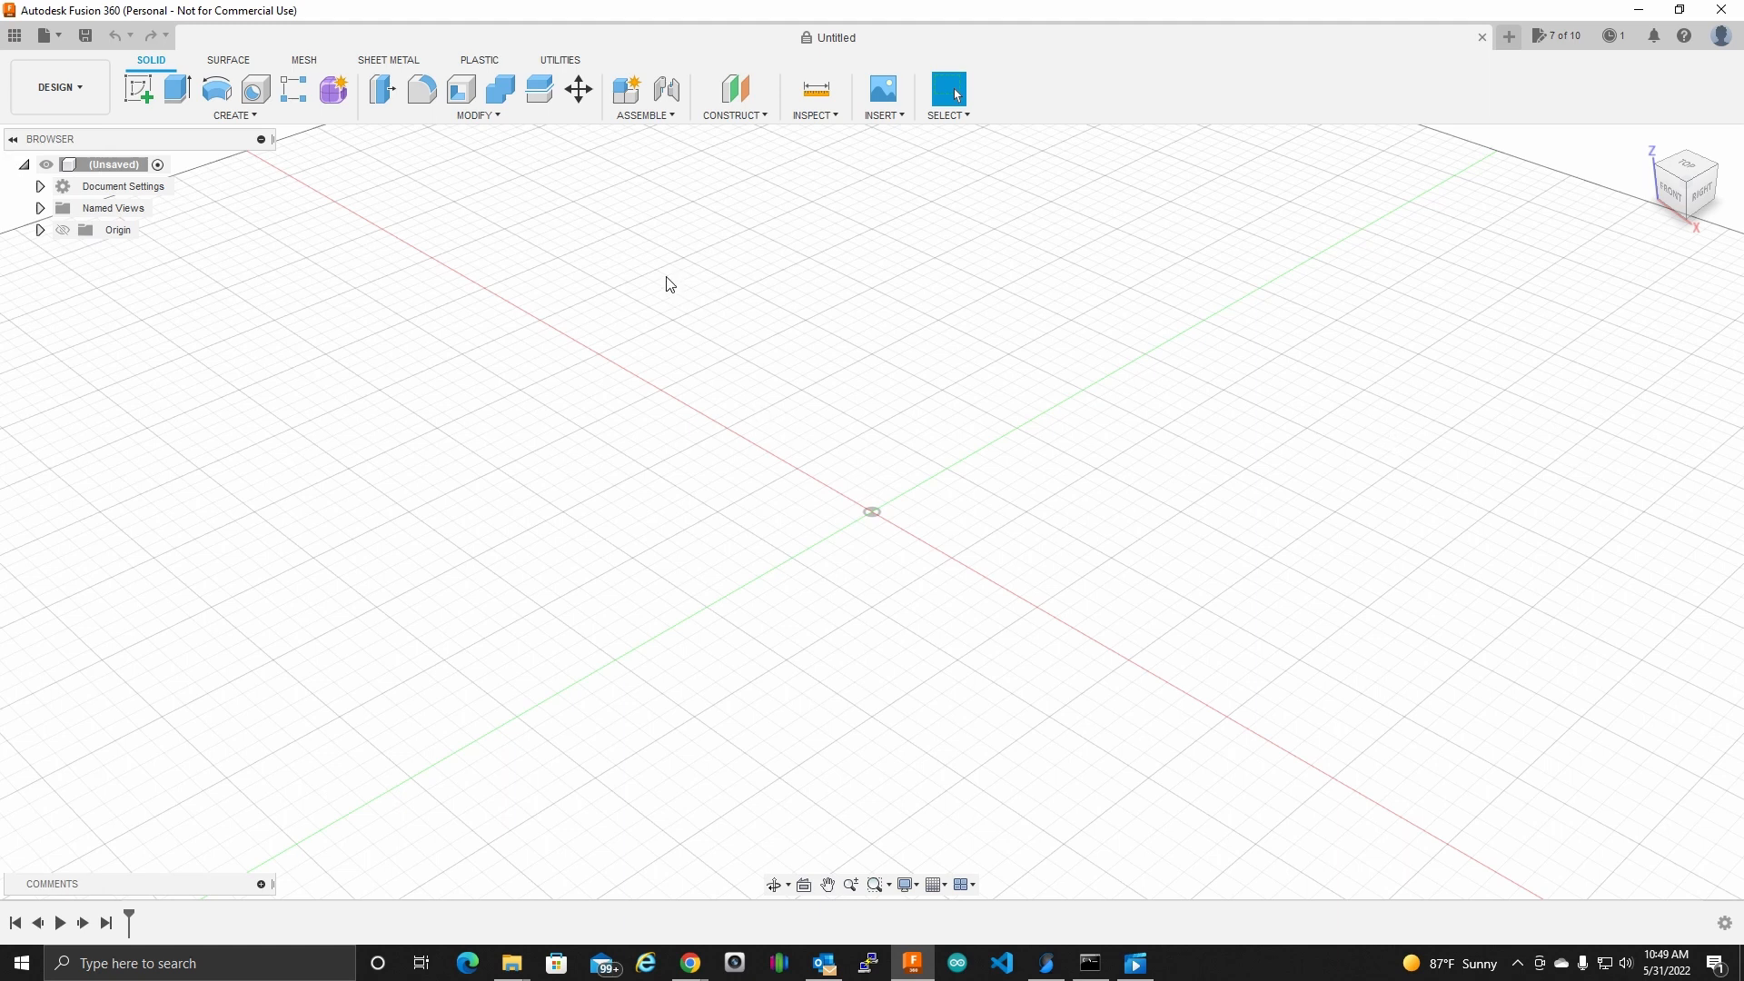
Step: Start a new sketch on the horizontal XY plane
left_click(141, 92)
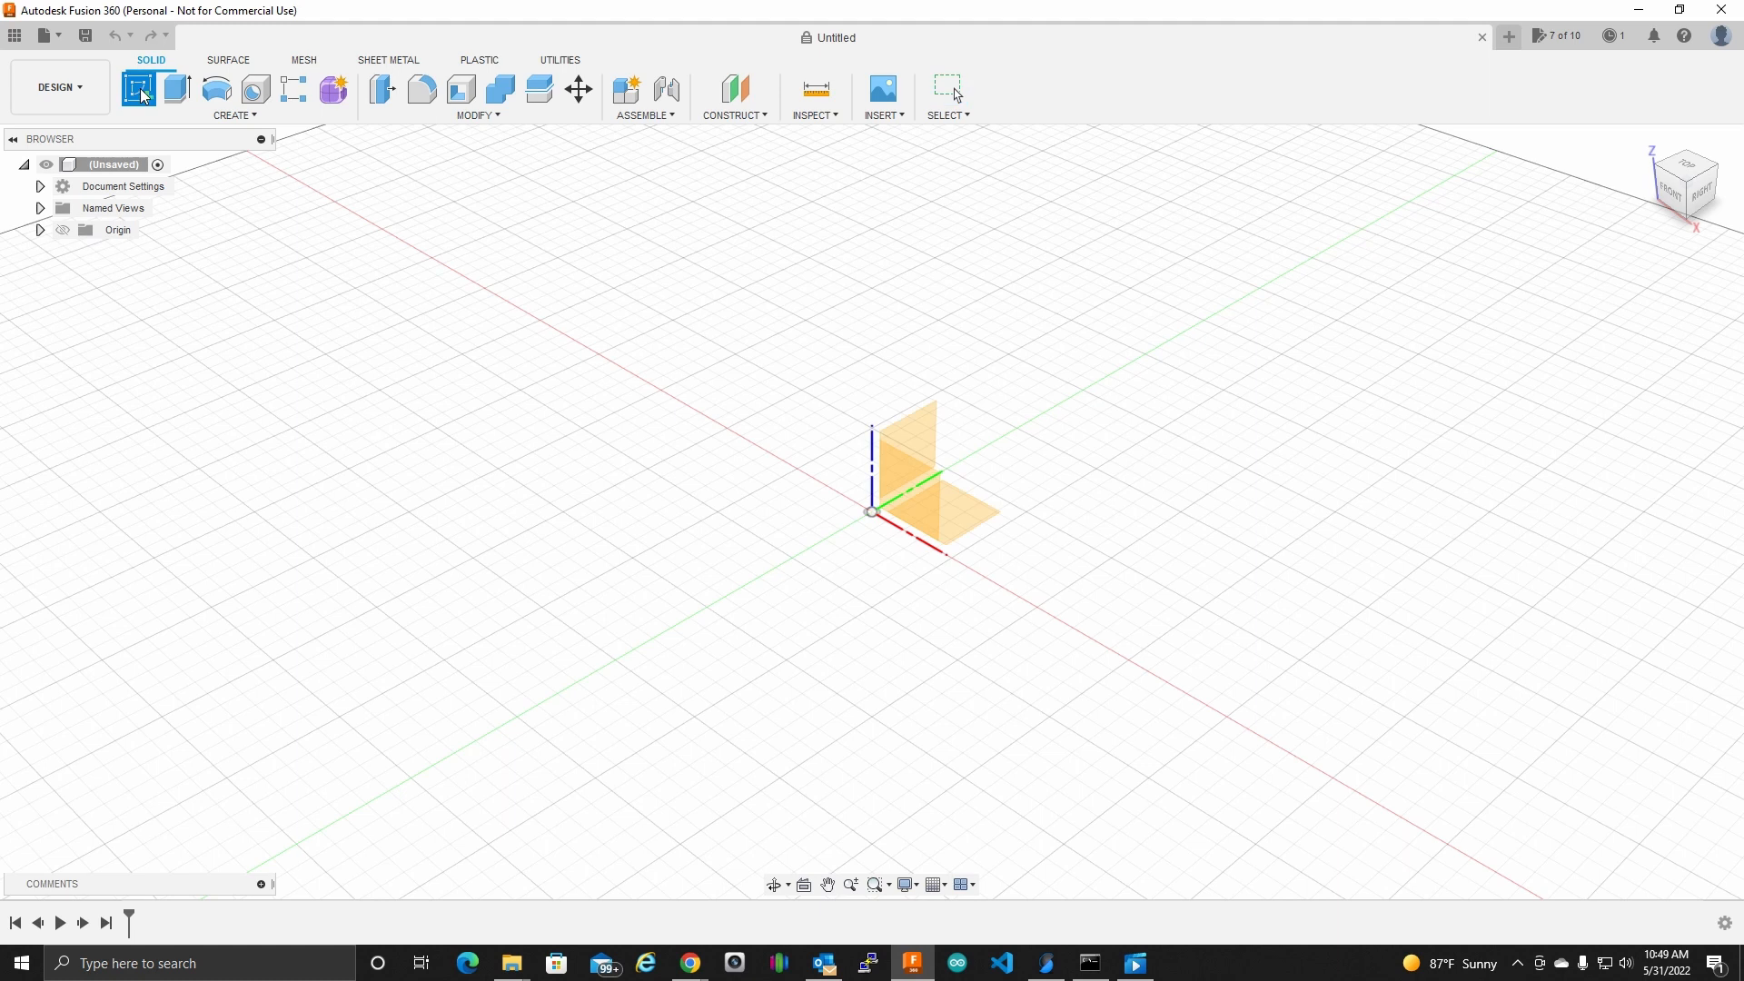
left_click(977, 516)
middle_click_drag(705, 533, 724, 447)
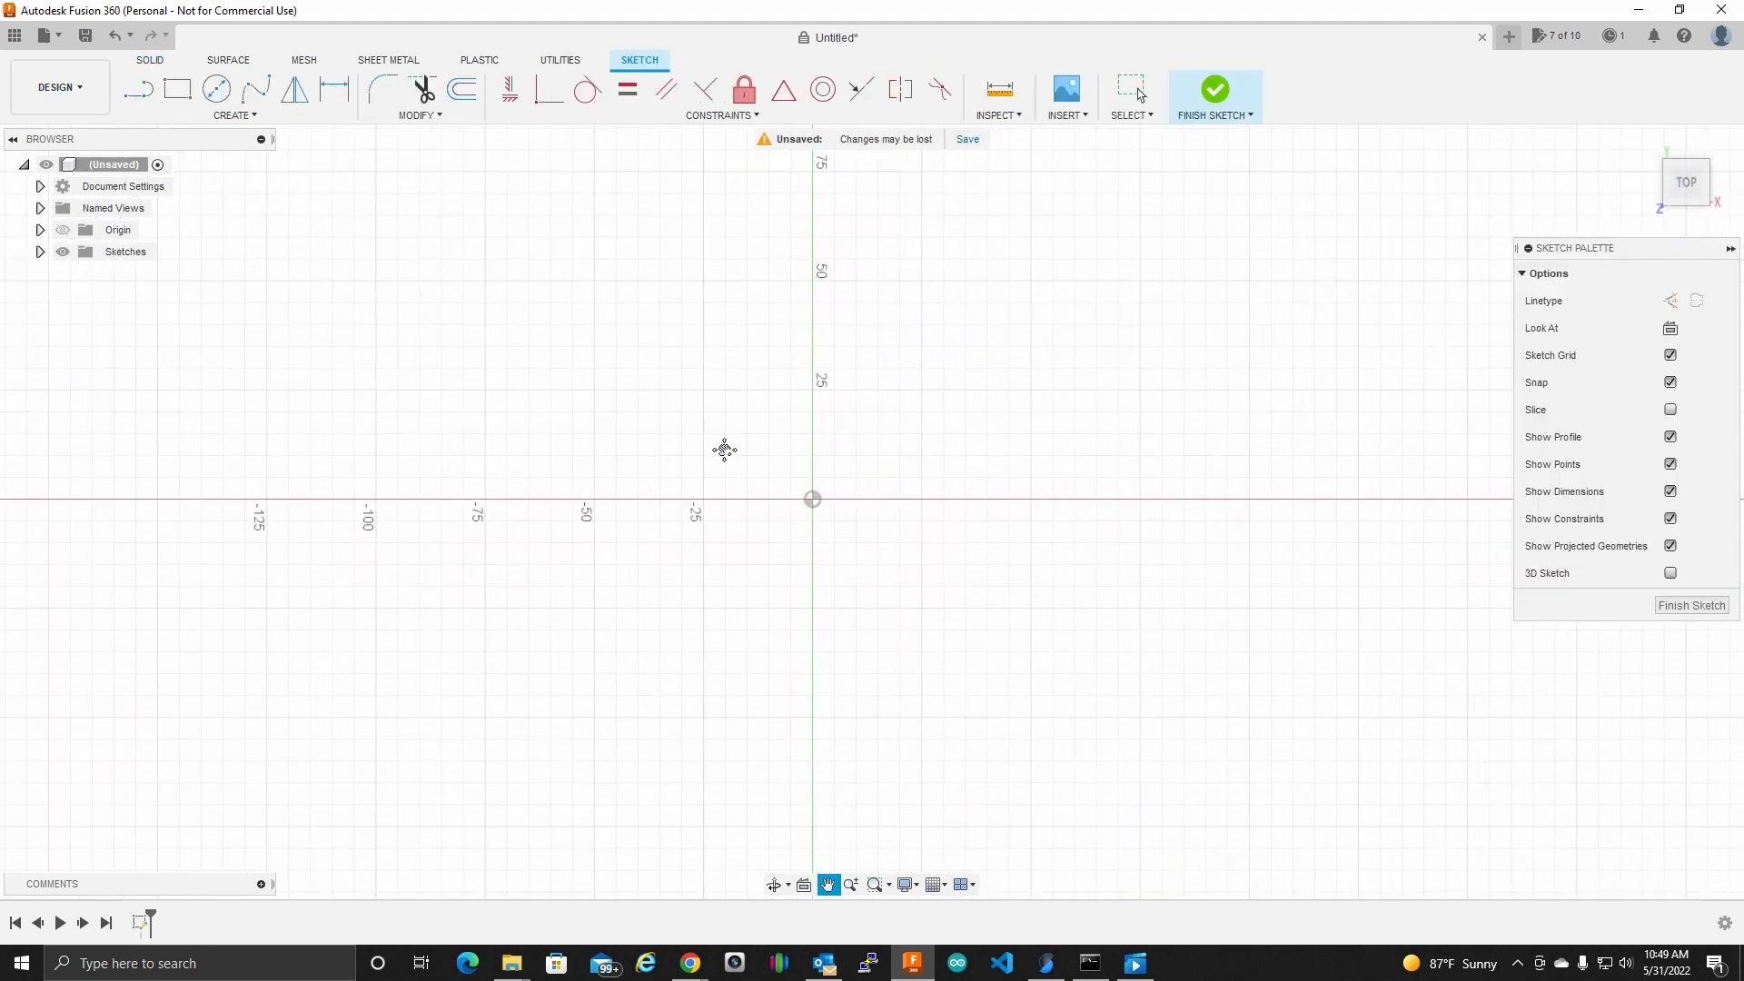
Step: Draw a rectangular text frame around the origin and enter the text "365Prints", keeping the Harlow Solid Italic font
left_click(234, 116)
left_click(162, 335)
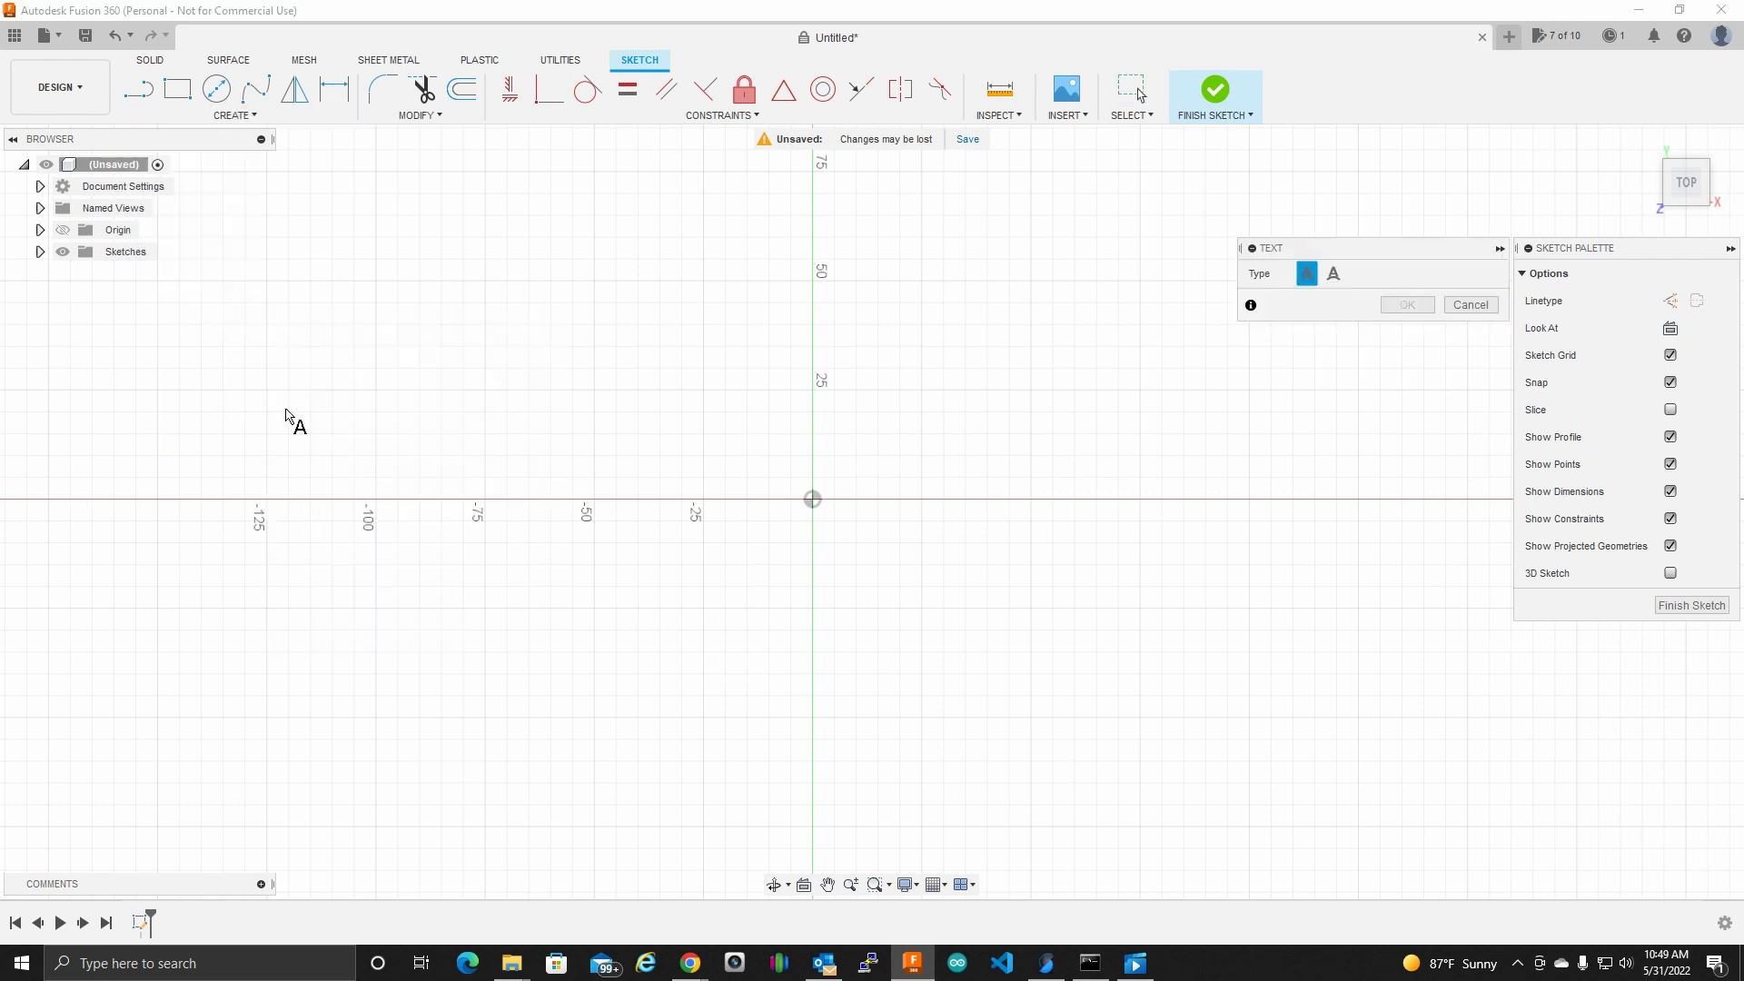
left_click(596, 425)
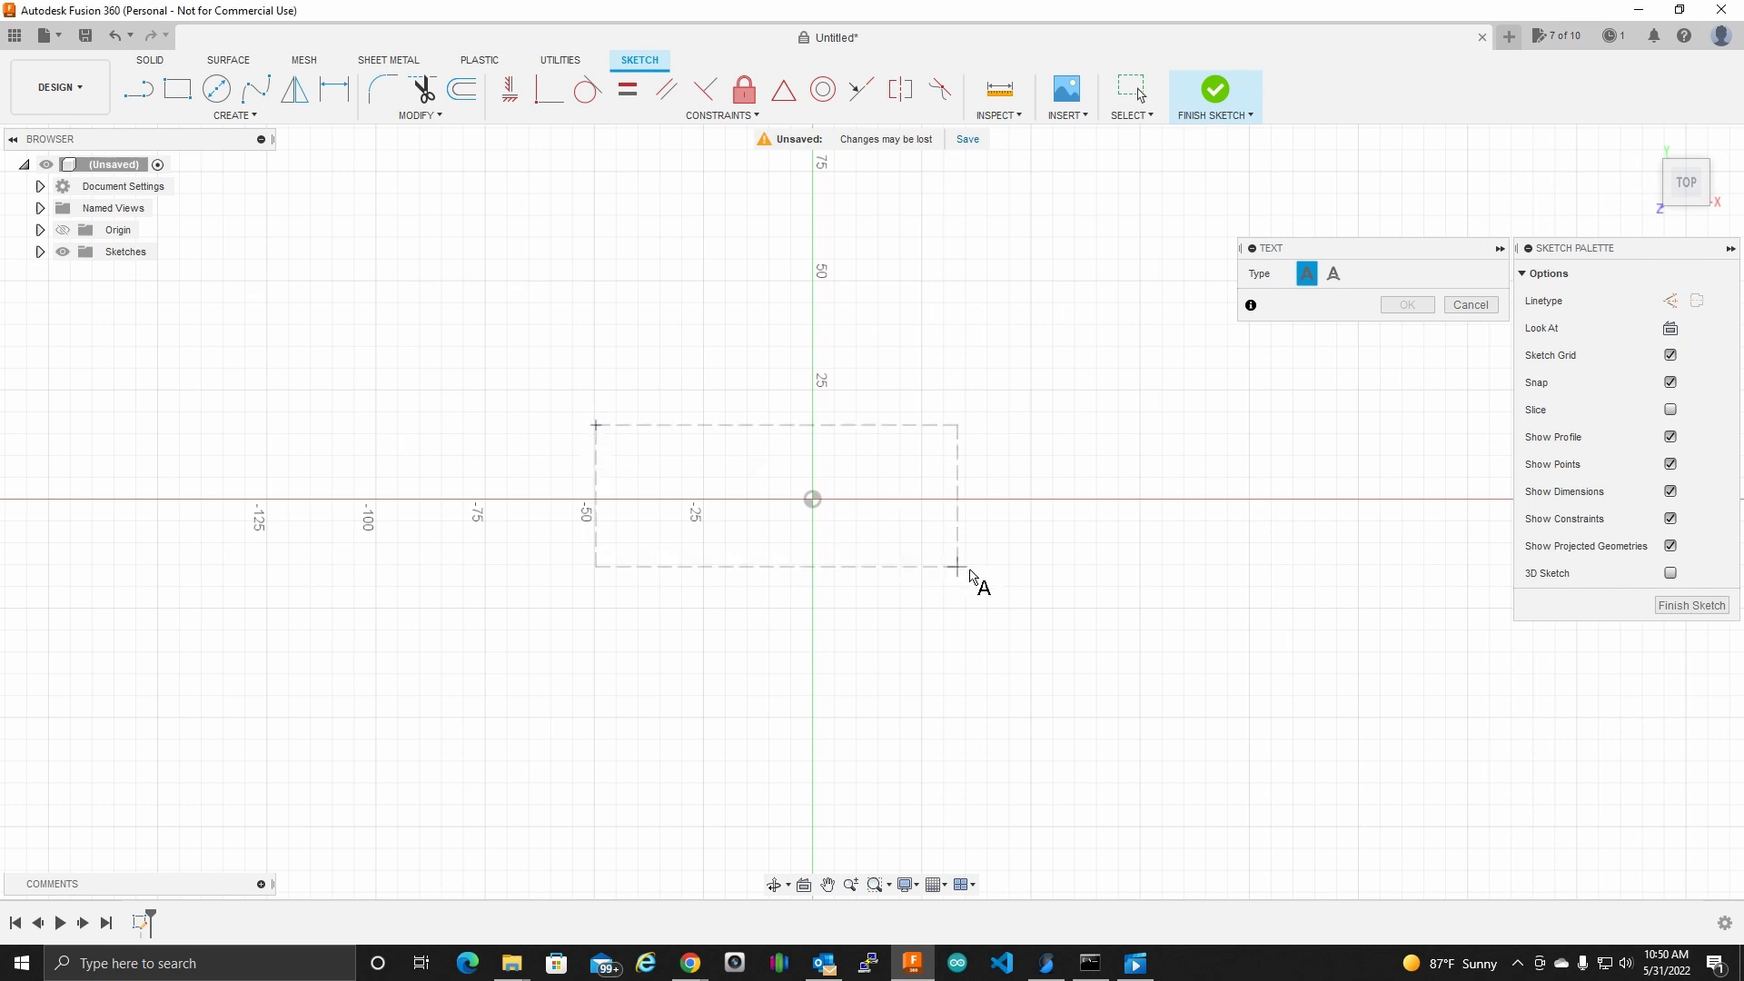
left_click(1035, 598)
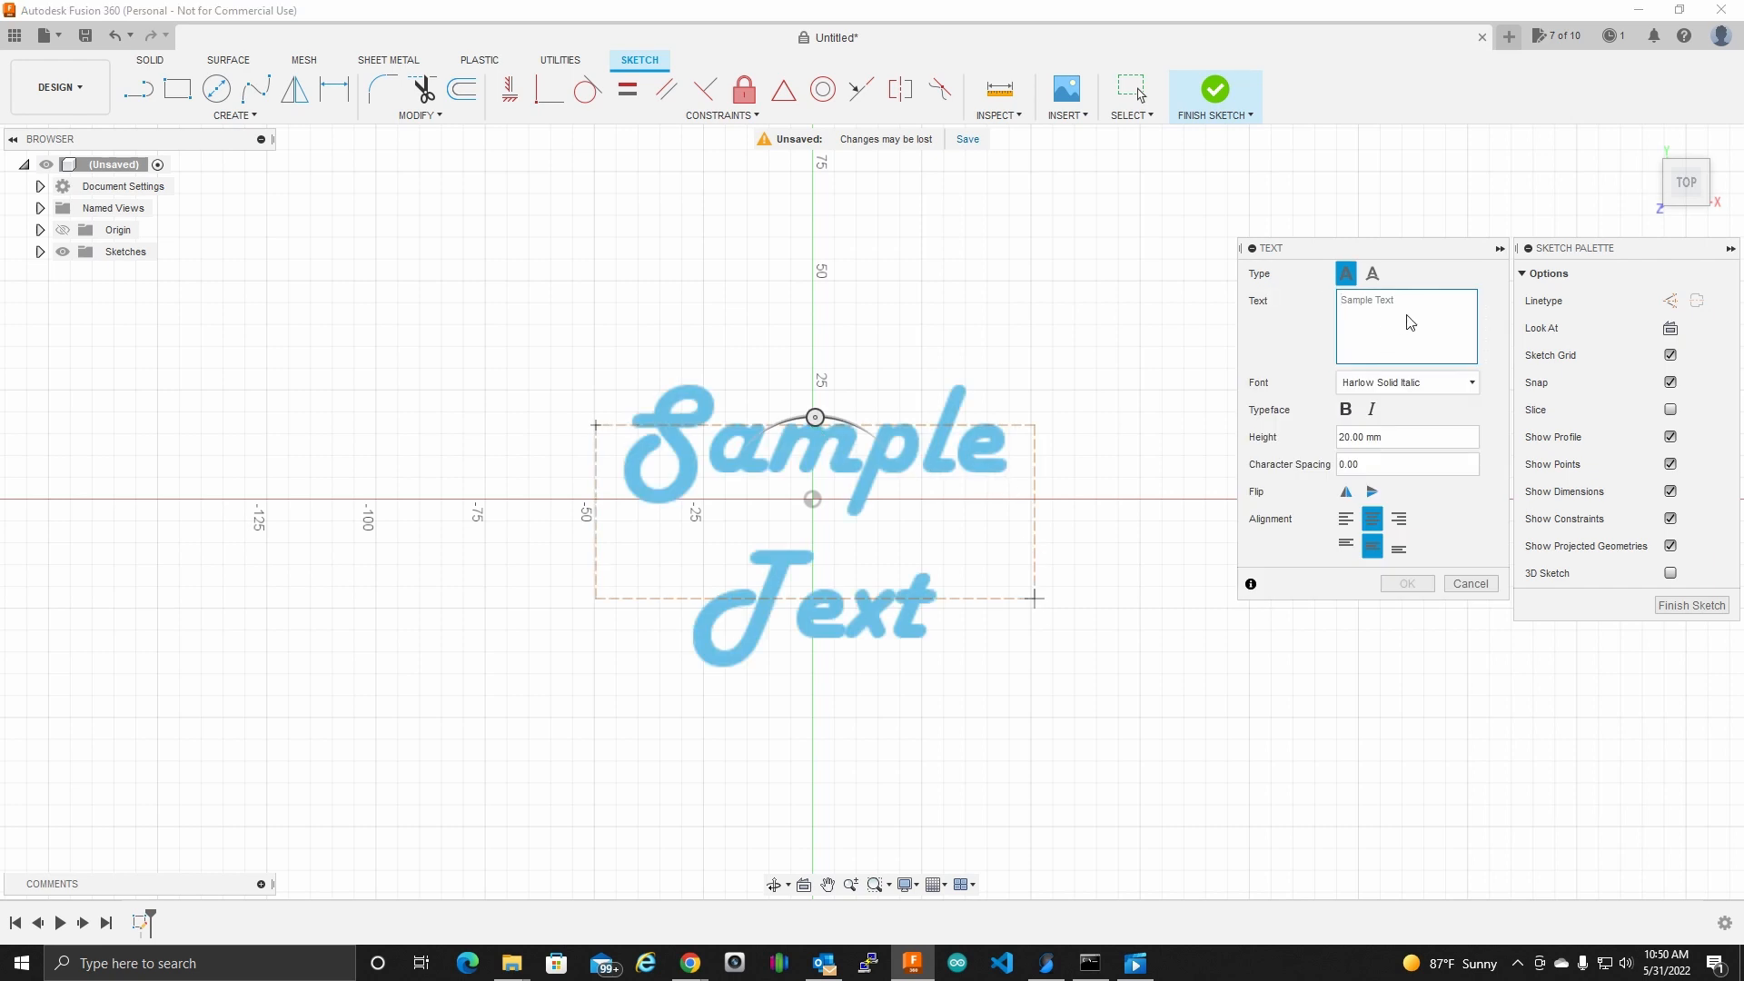
type("365Prints")
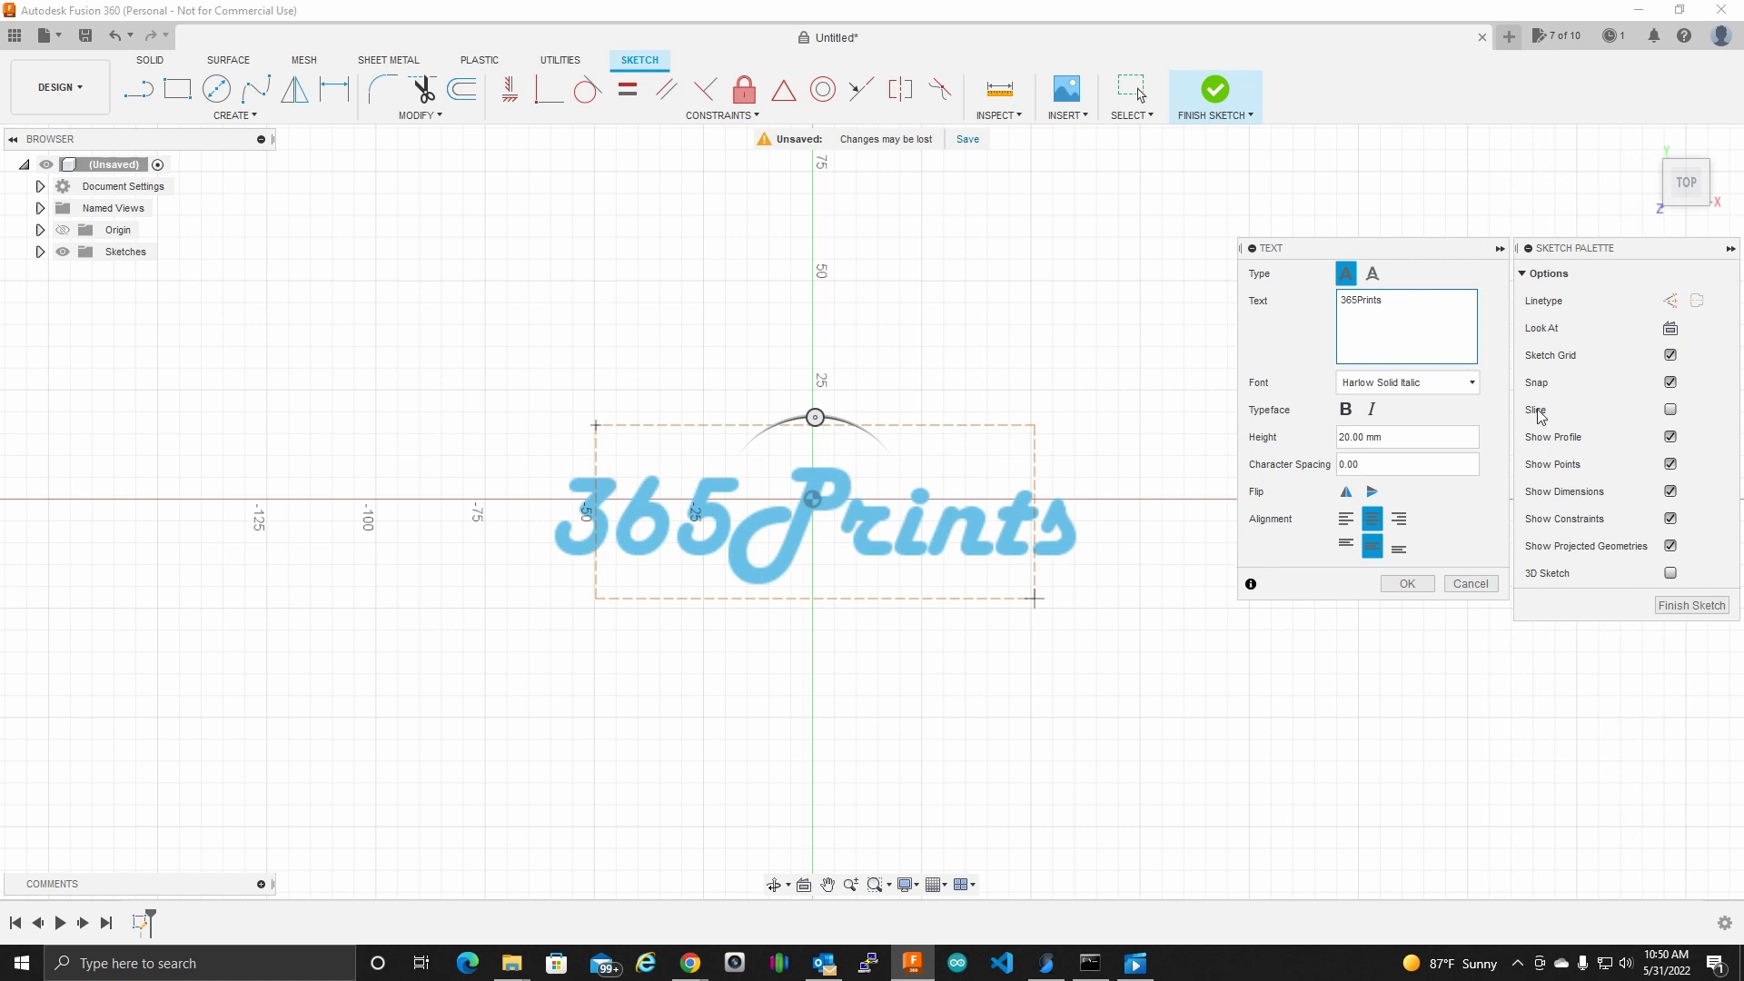
left_click(1471, 388)
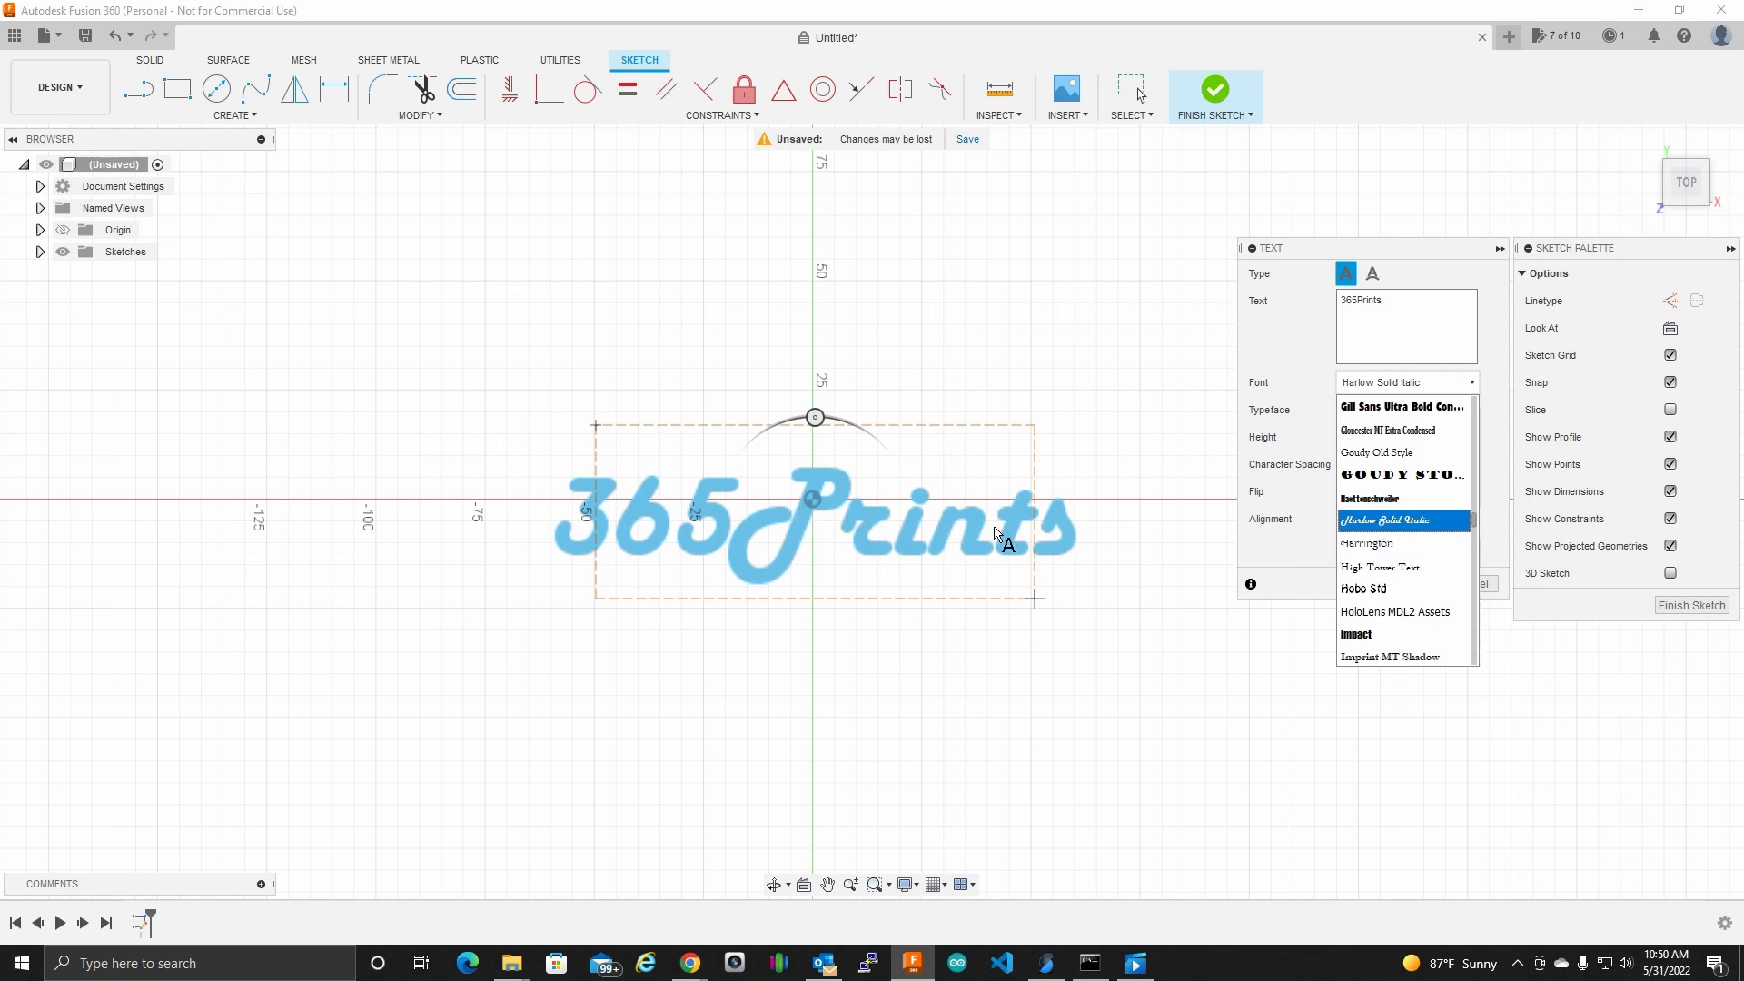
left_click(1295, 345)
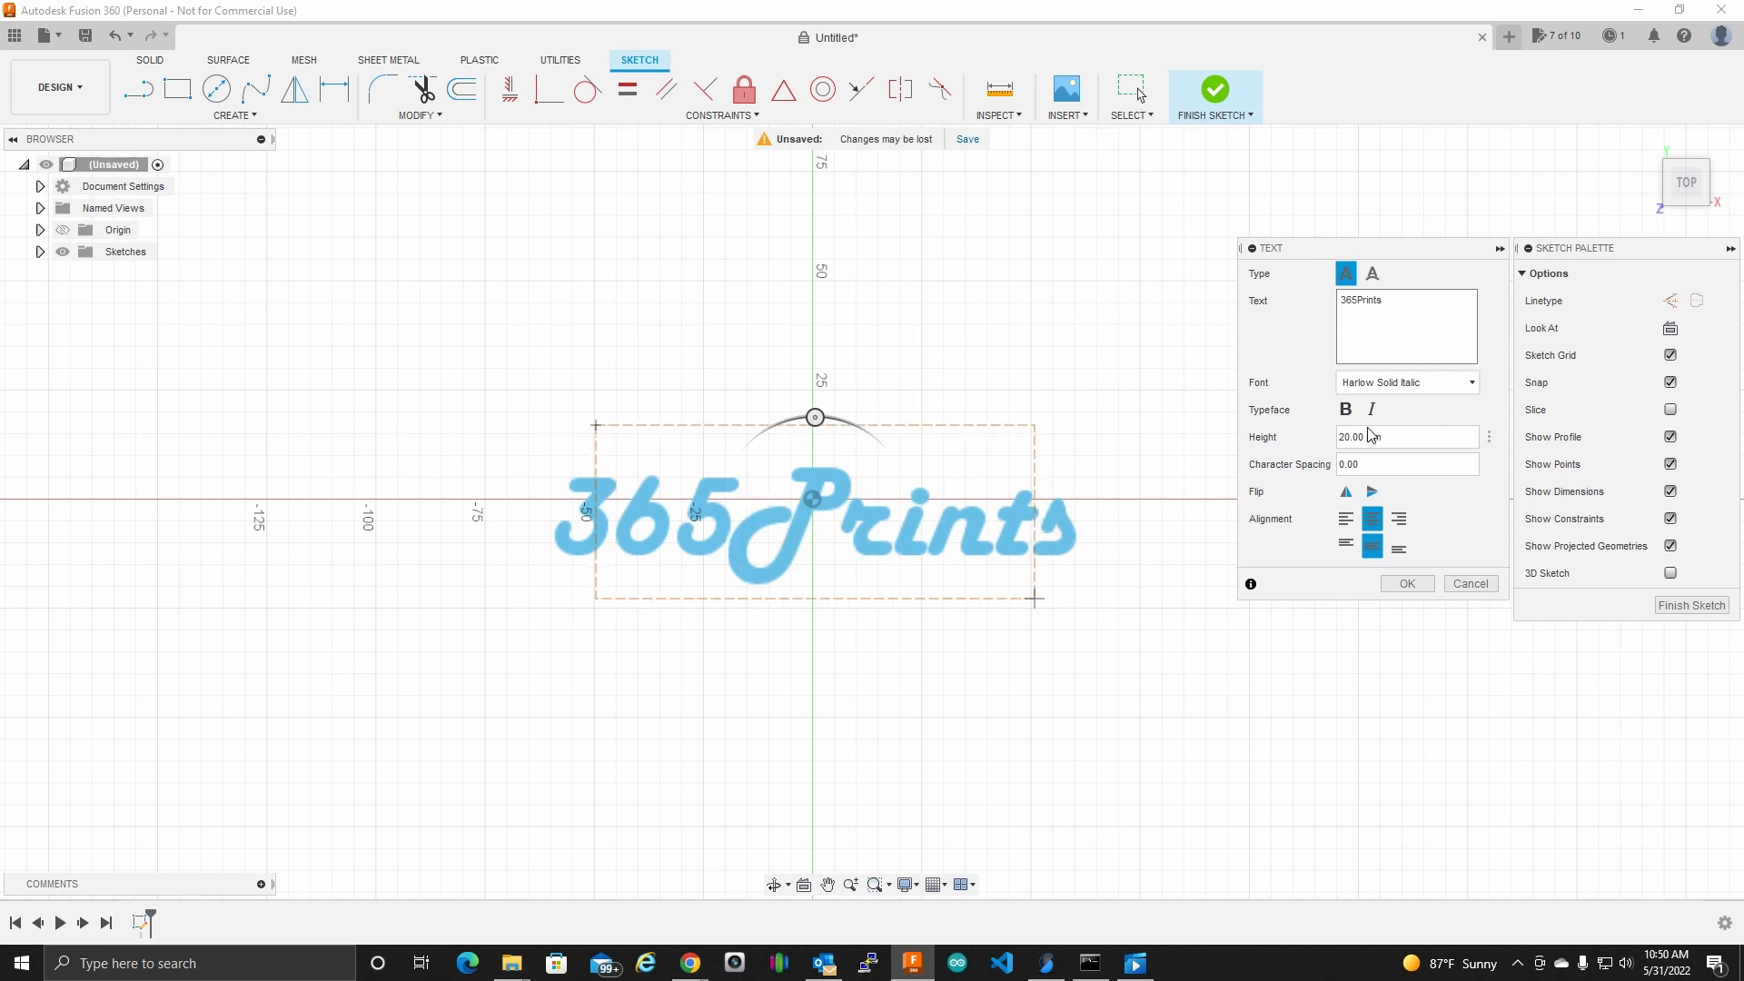
Step: Set the text height to 18 mm and finish the sketch text
left_click_drag(1381, 436, 1346, 437)
left_click_drag(1226, 445, 1226, 447)
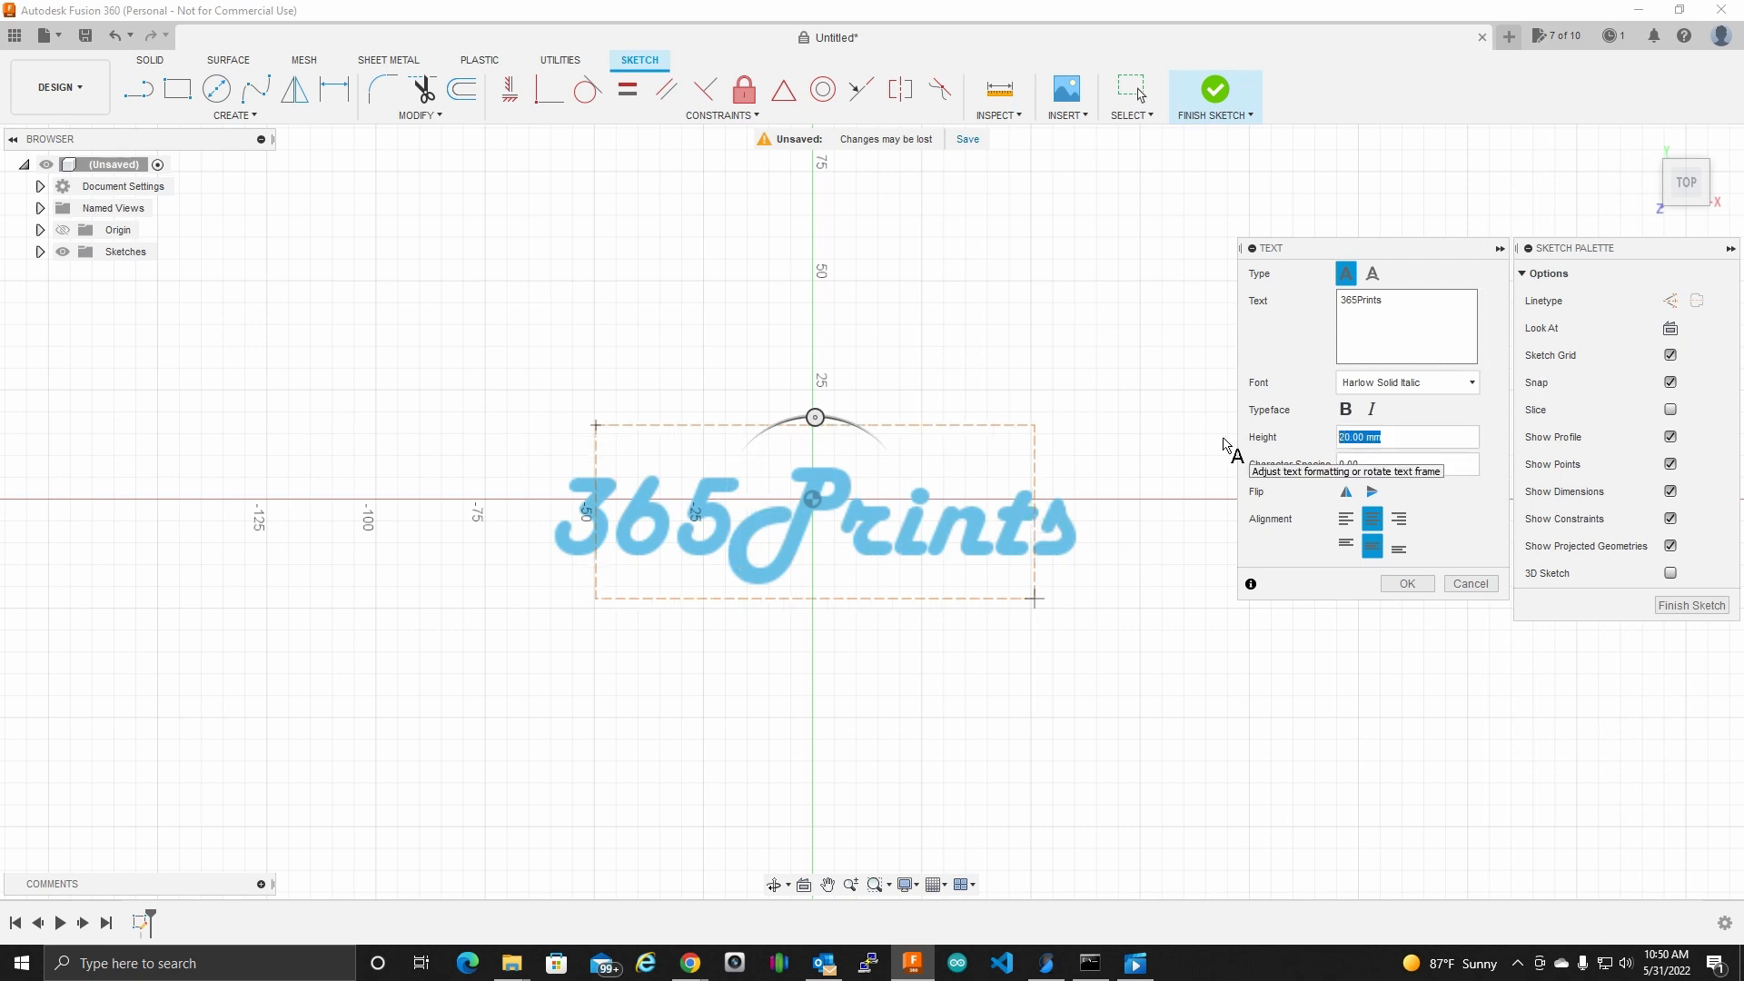
type("15")
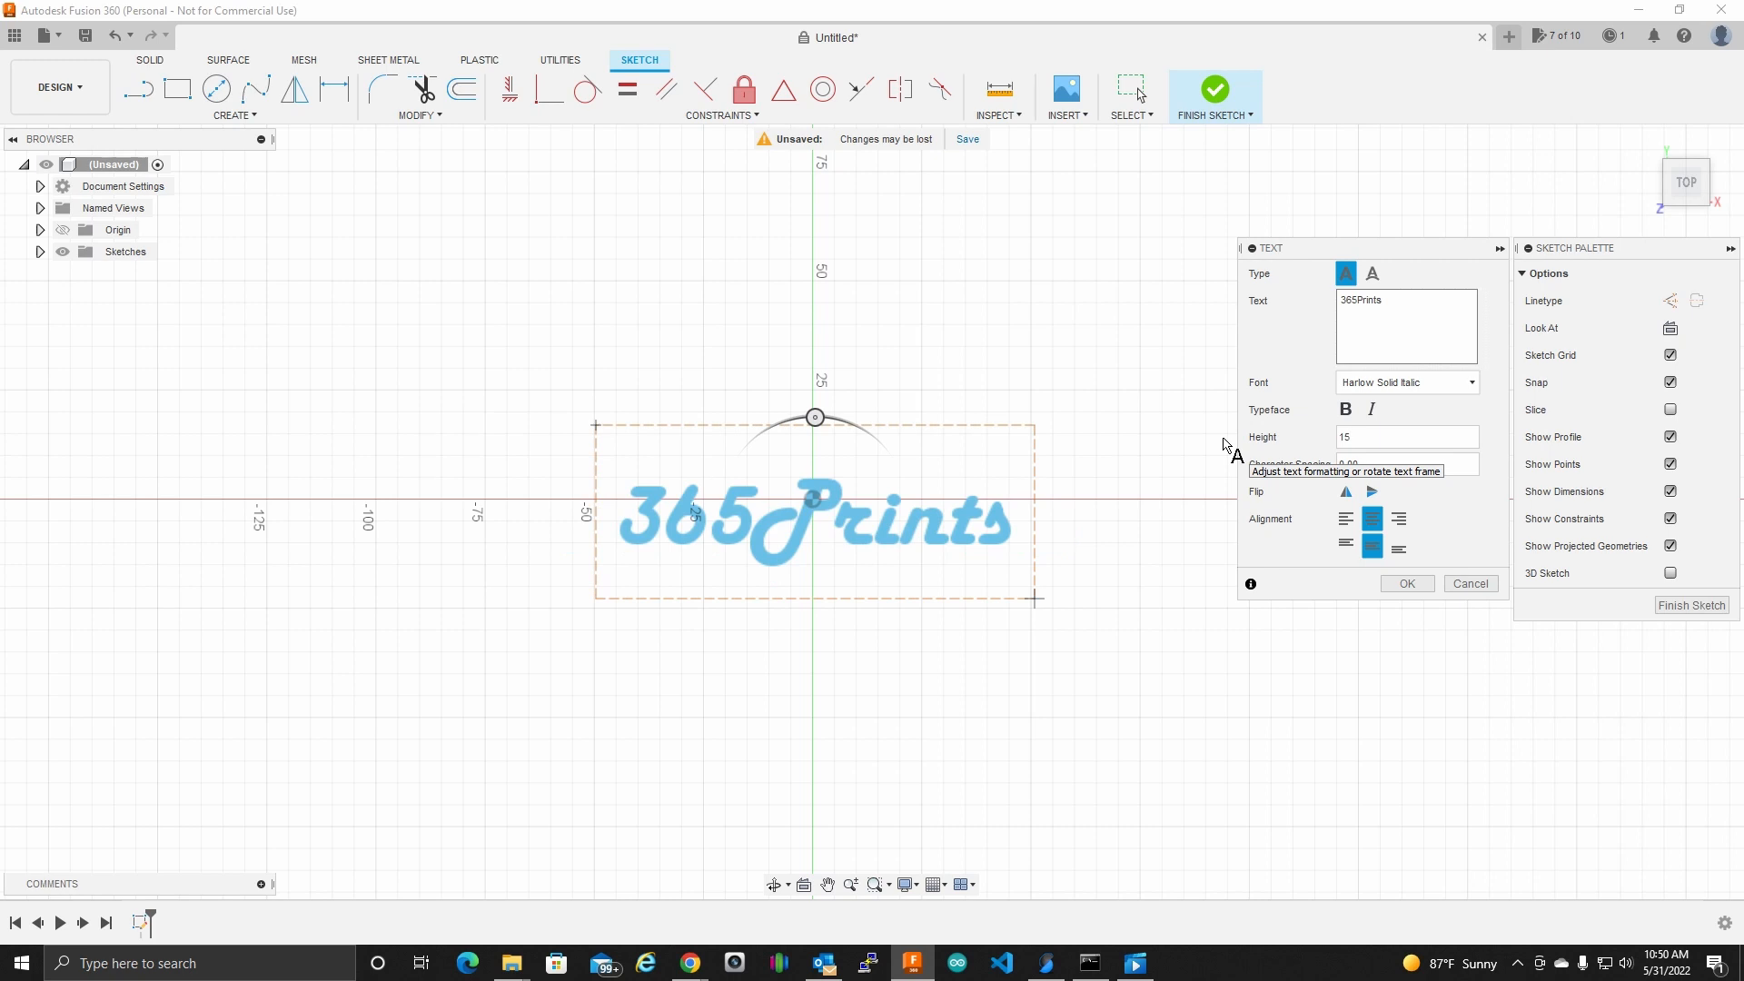
left_click_drag(1394, 440, 1252, 446)
type("8")
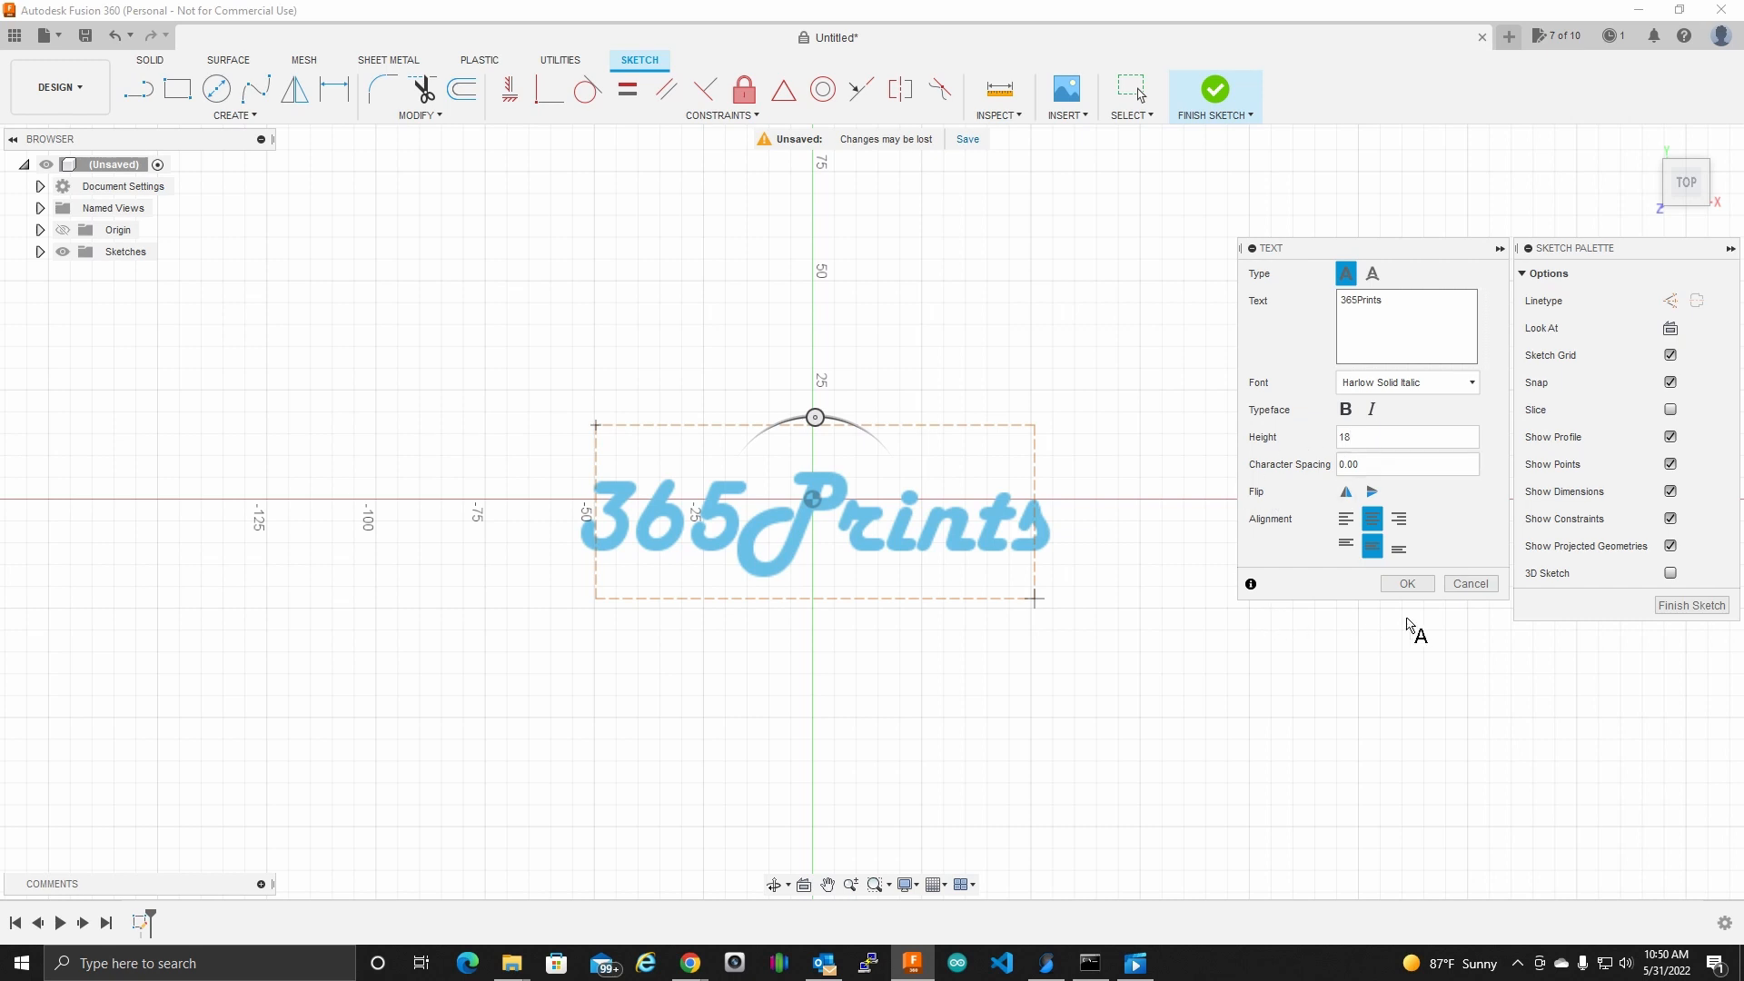
left_click(1406, 584)
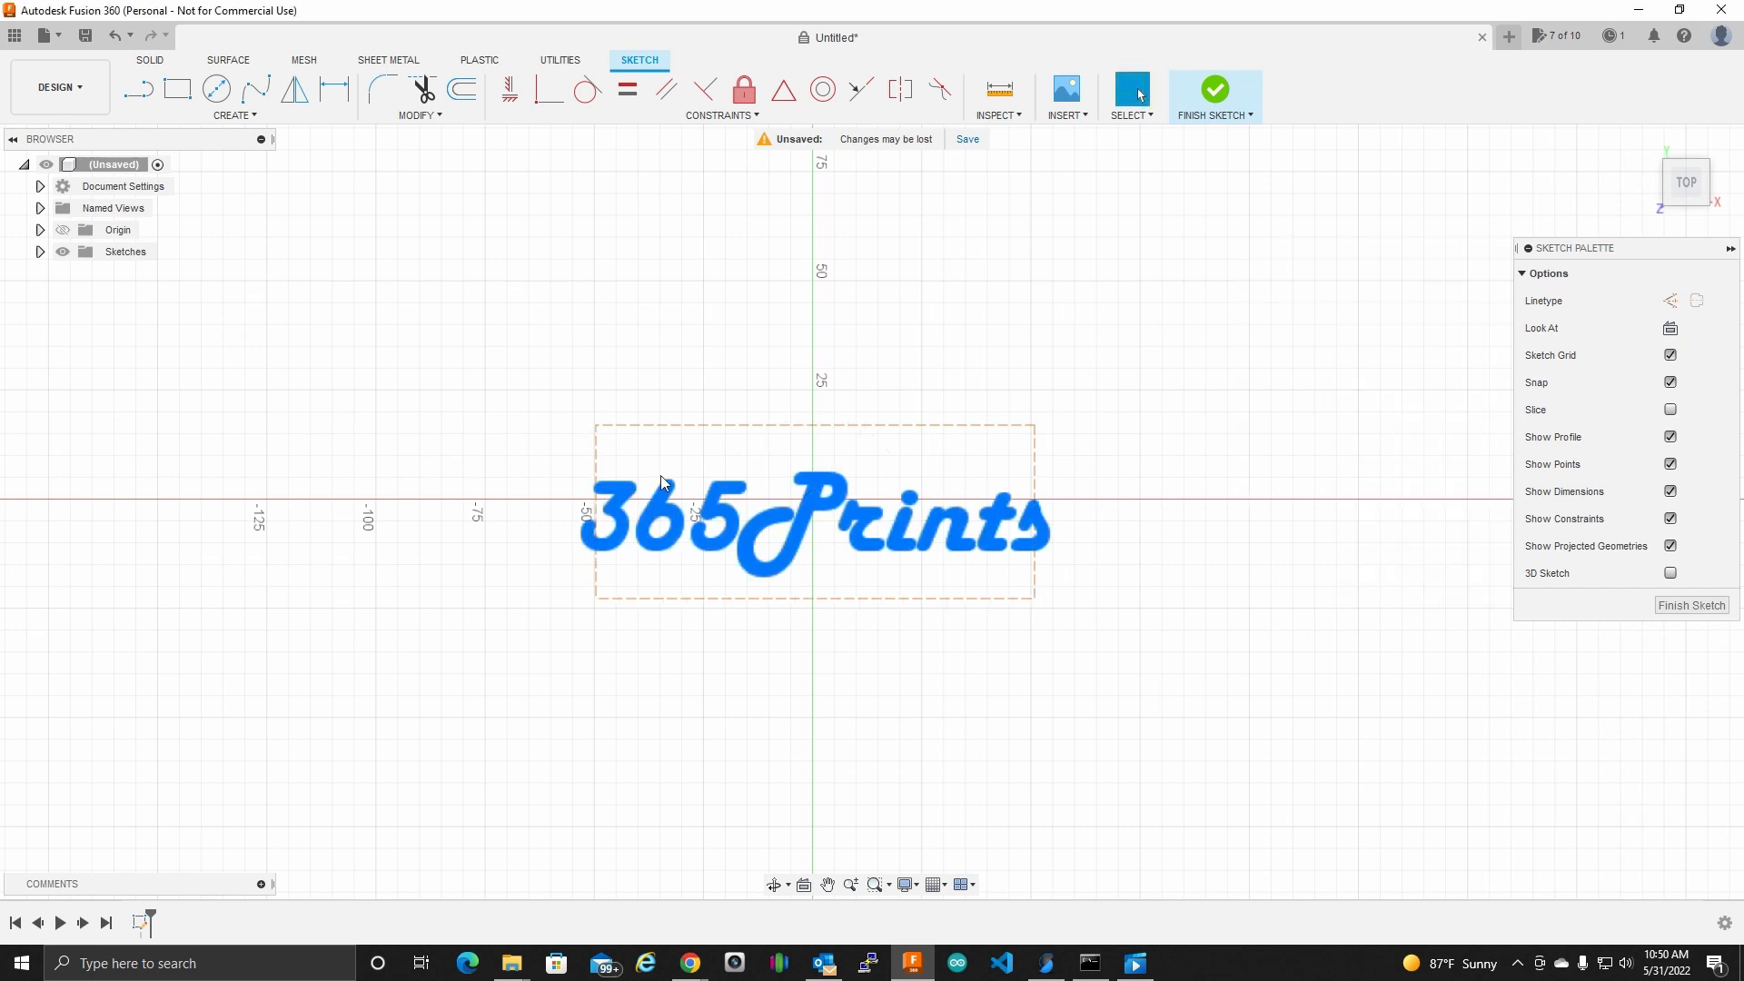
left_click(462, 92)
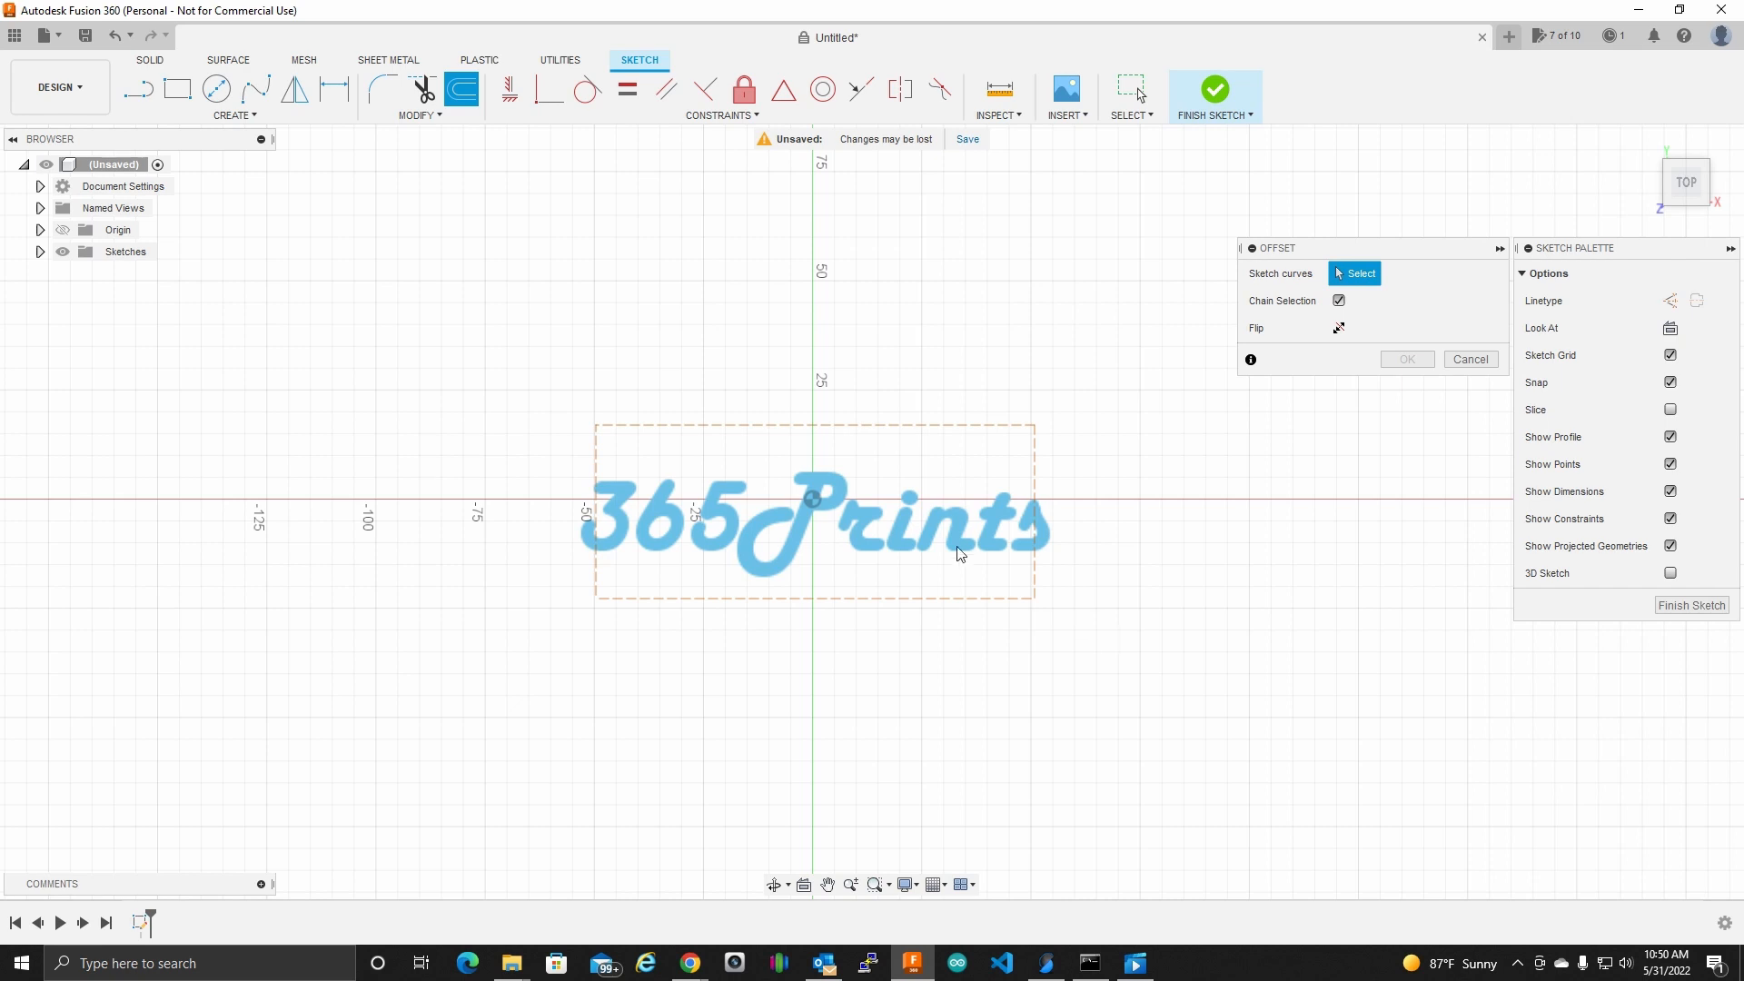
left_click(1467, 359)
left_click_drag(537, 420, 1104, 634)
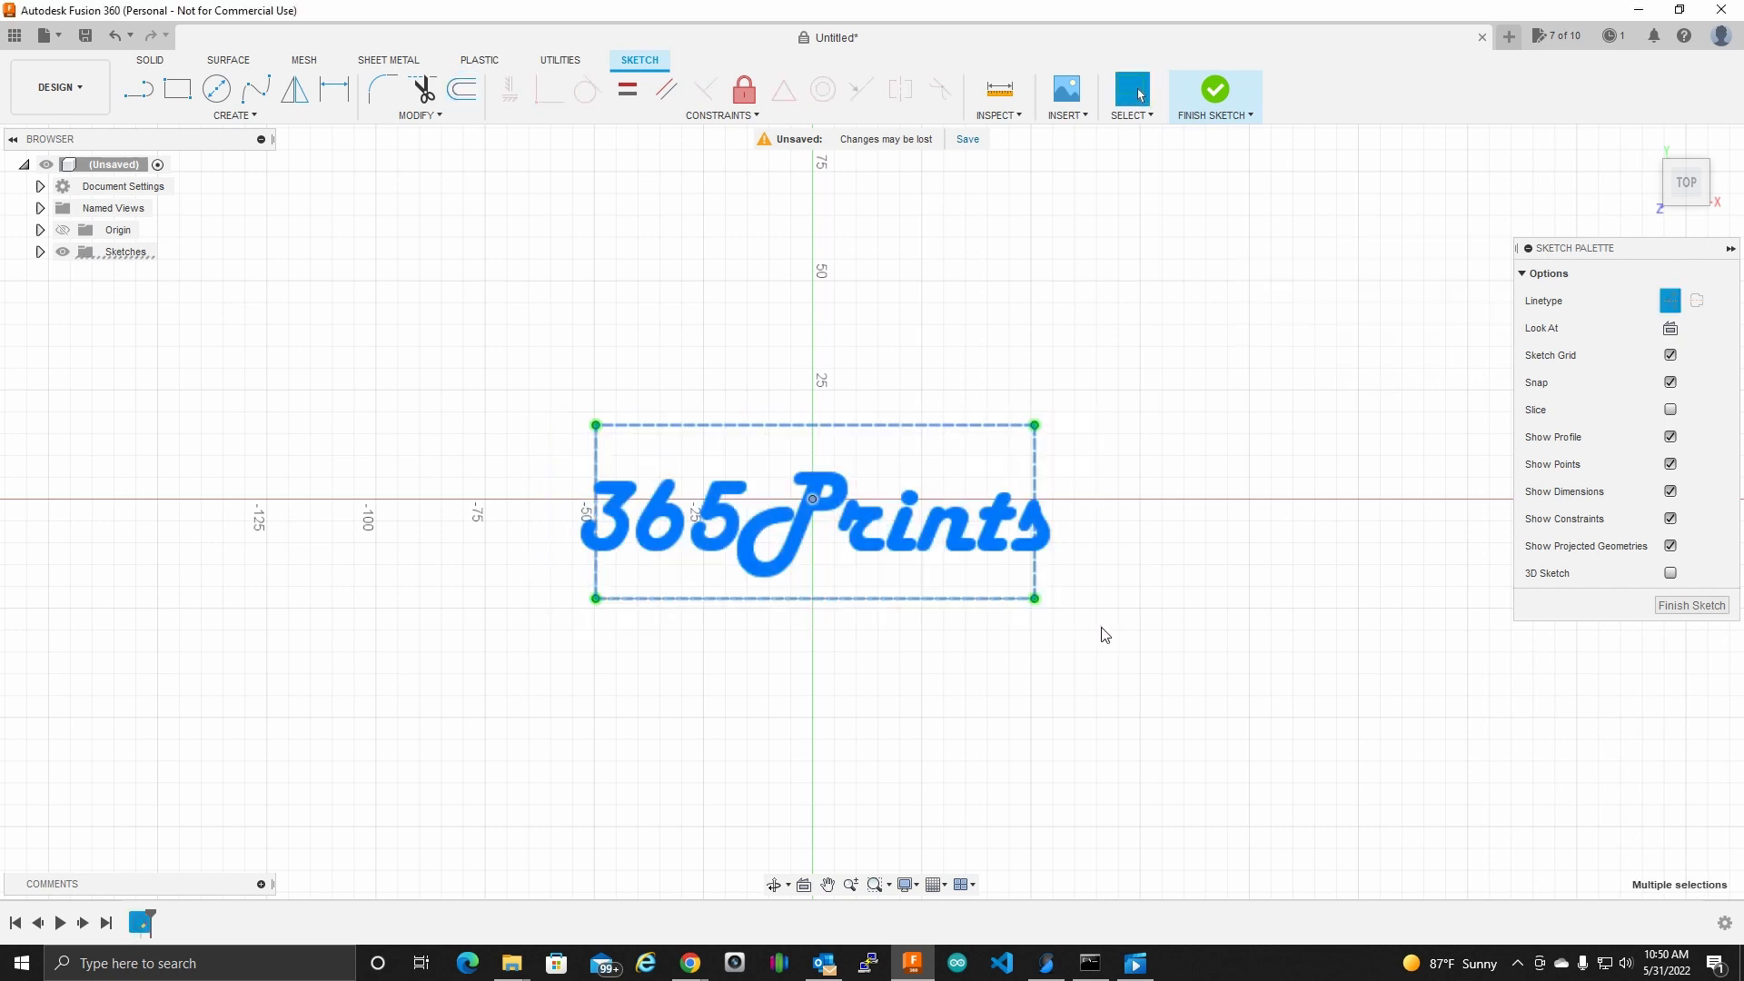
left_click(898, 351)
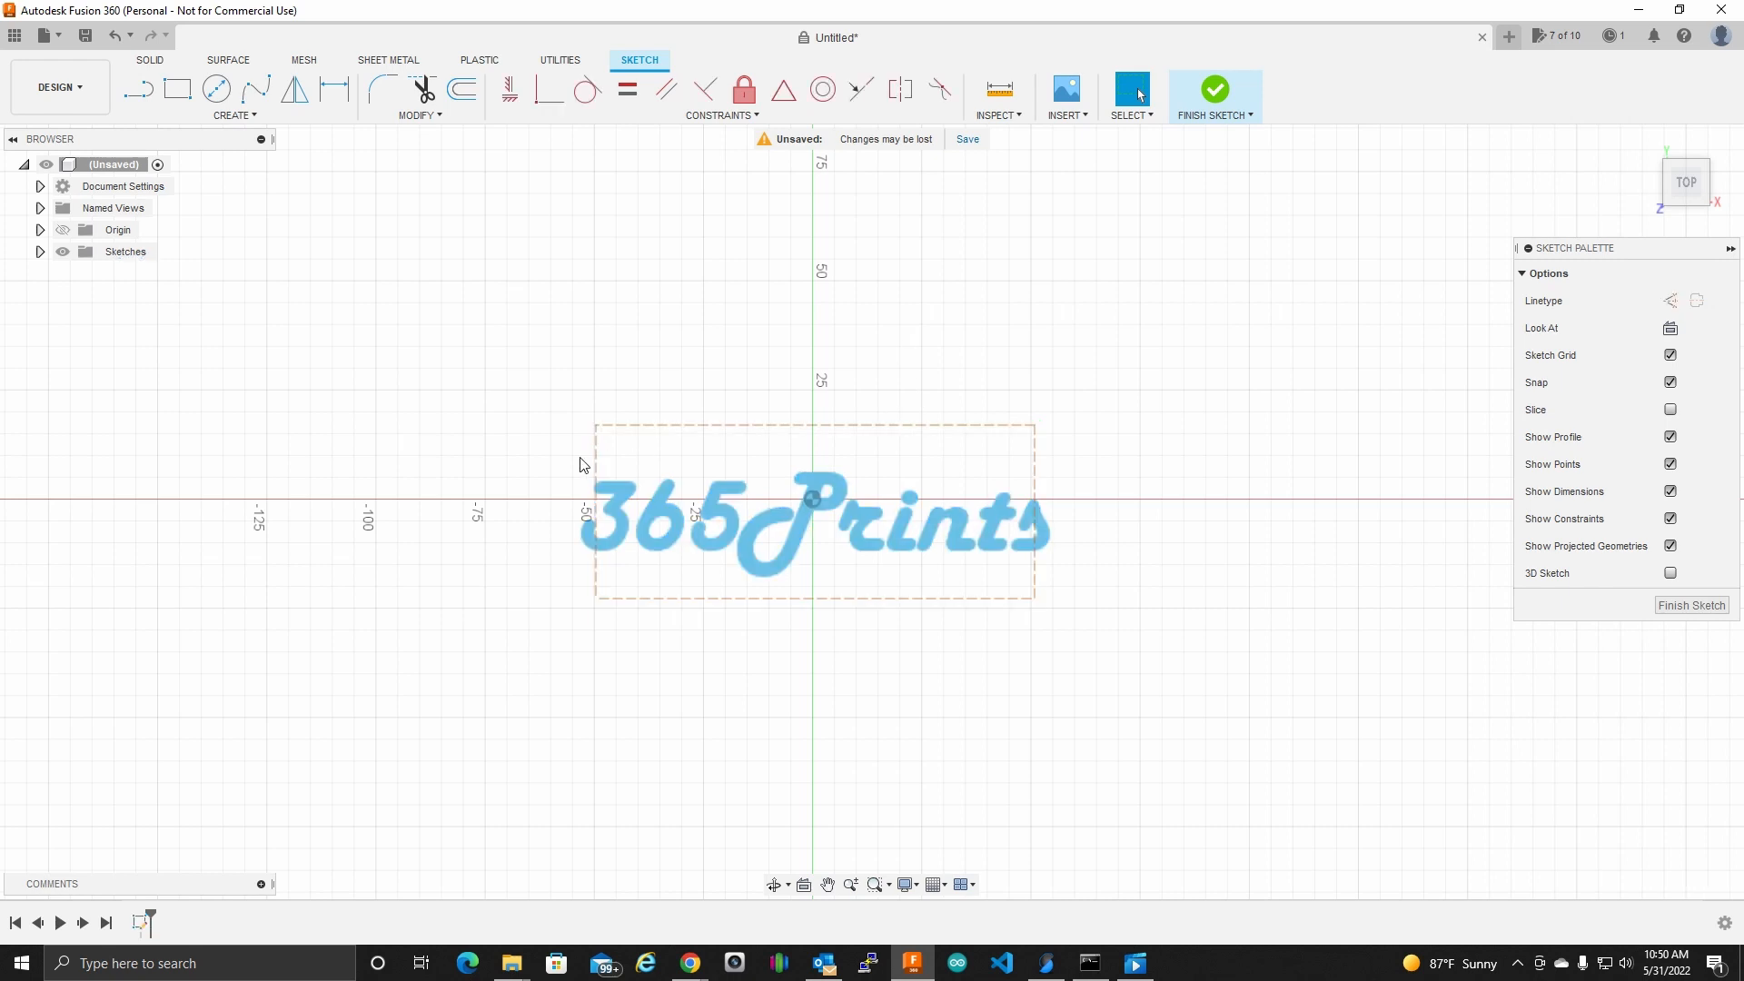
left_click_drag(560, 465, 1059, 578)
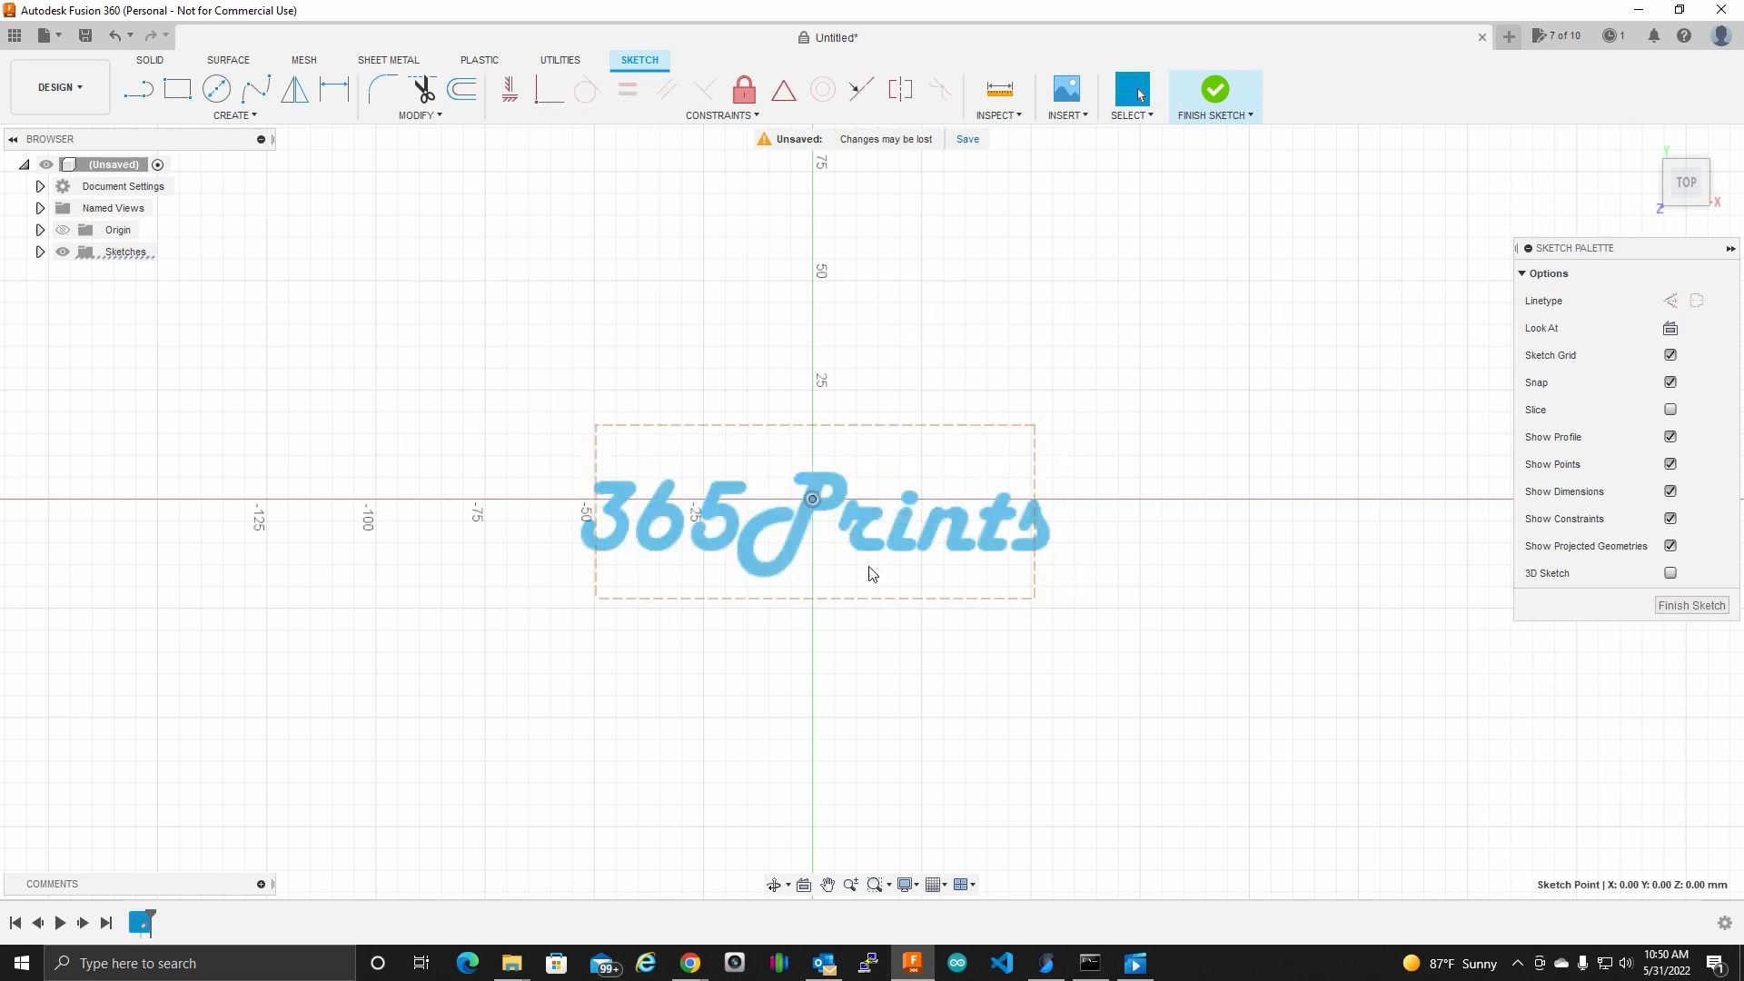
left_click(799, 552)
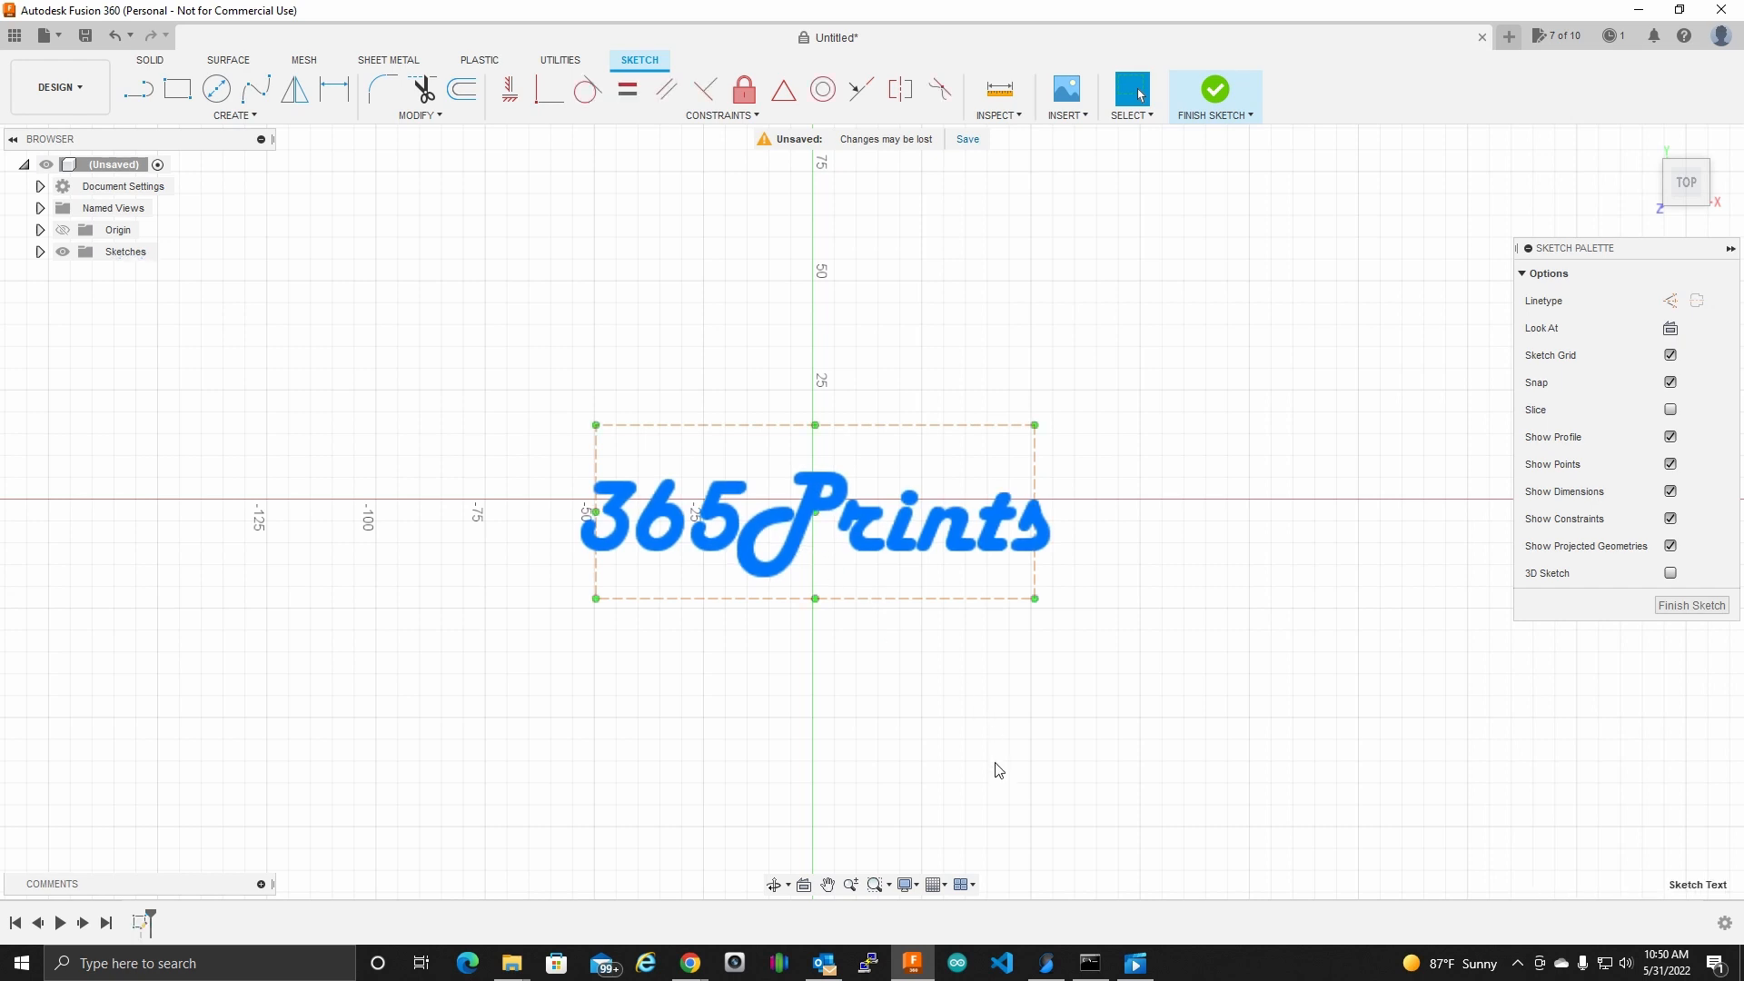
left_click(463, 98)
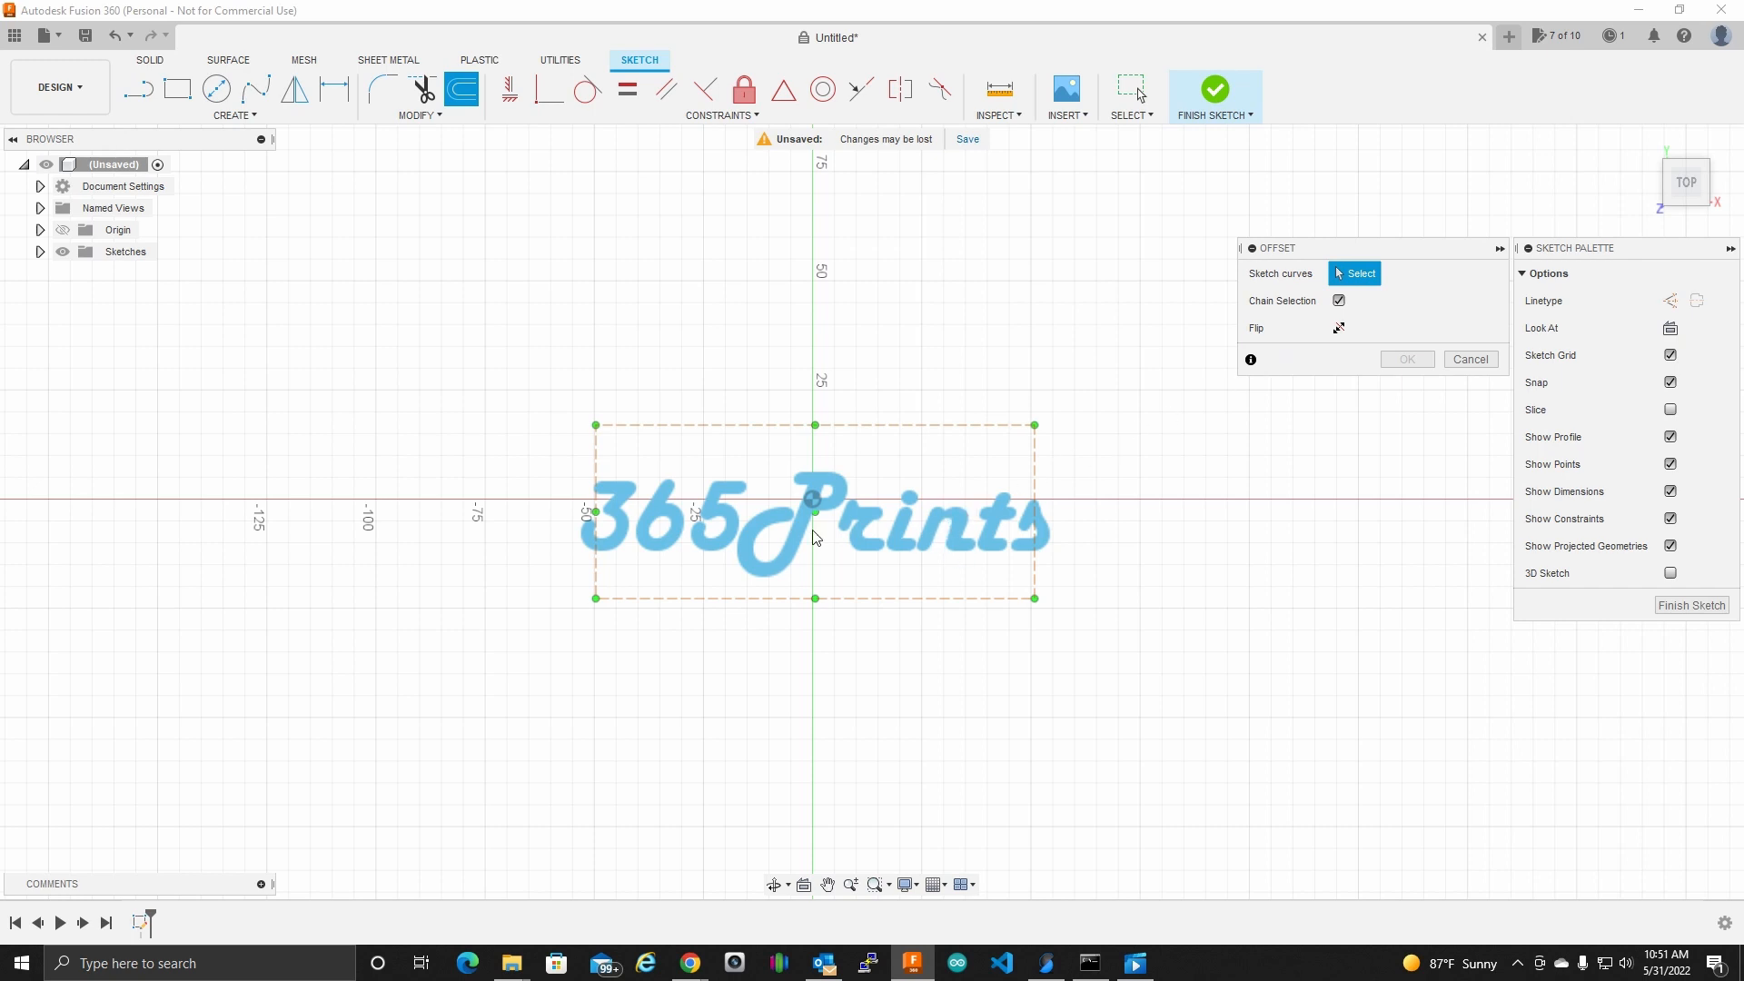
left_click(1470, 359)
left_click_drag(501, 396, 1167, 637)
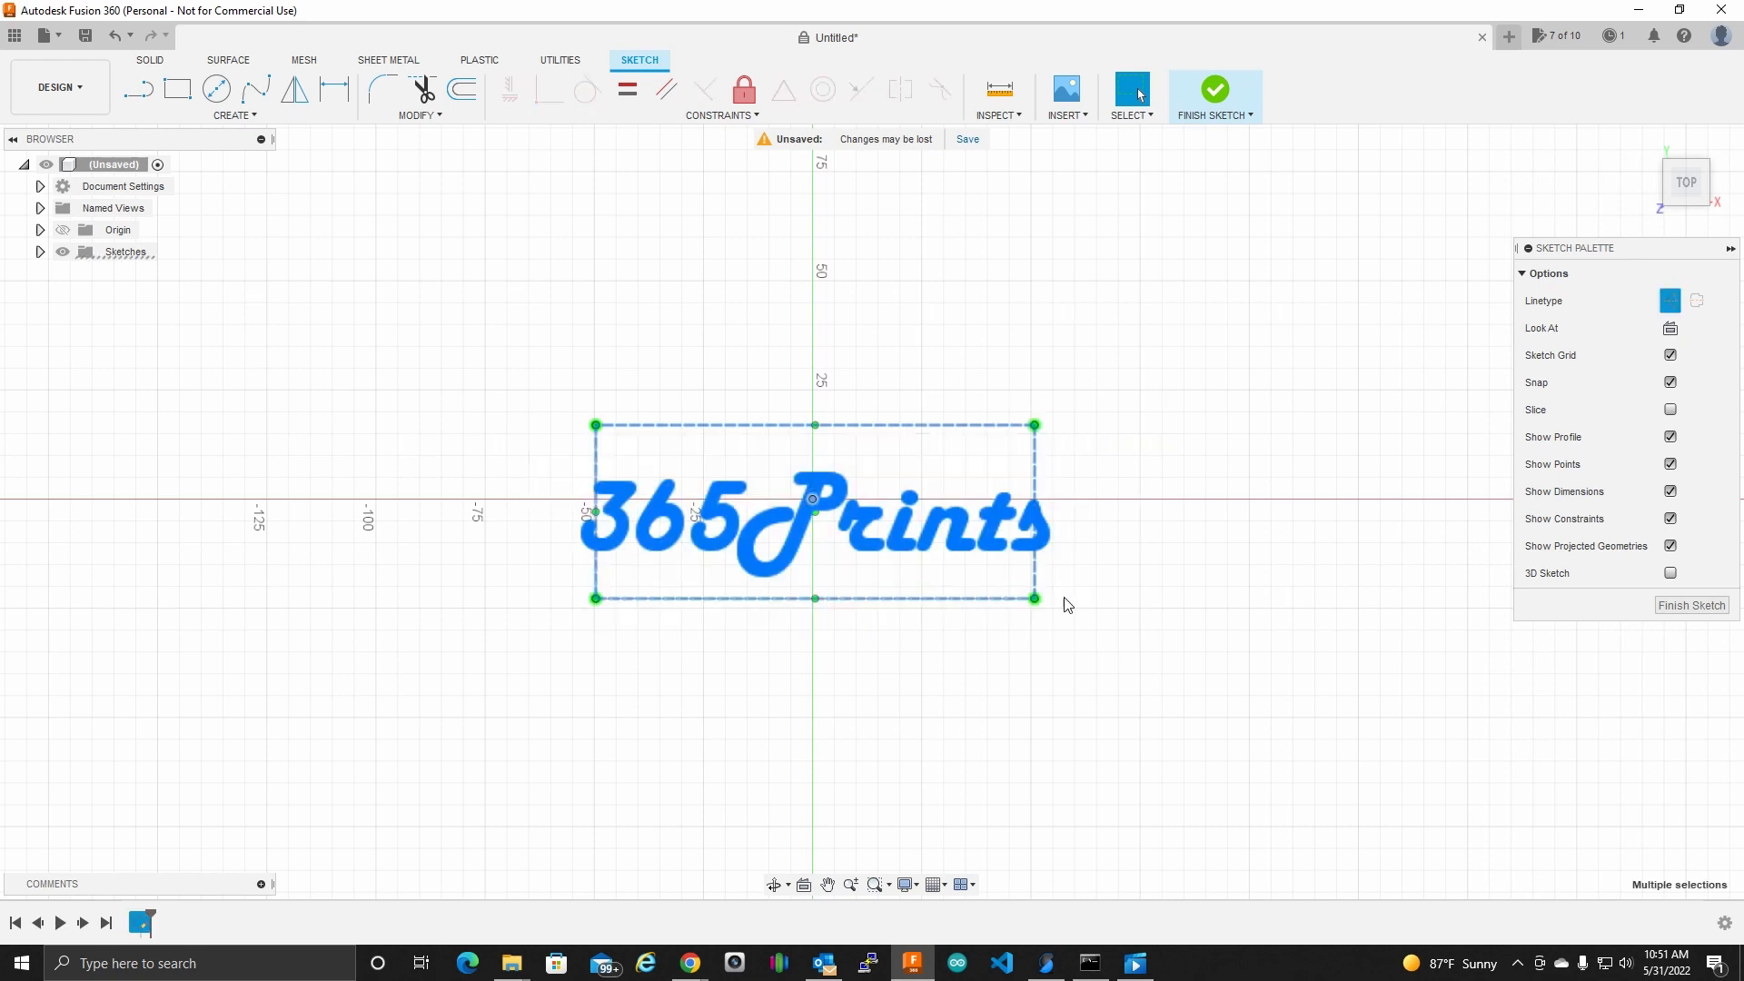
left_click(805, 380)
Step: Explode the "365Prints" sketch text into editable curves
left_click(801, 527)
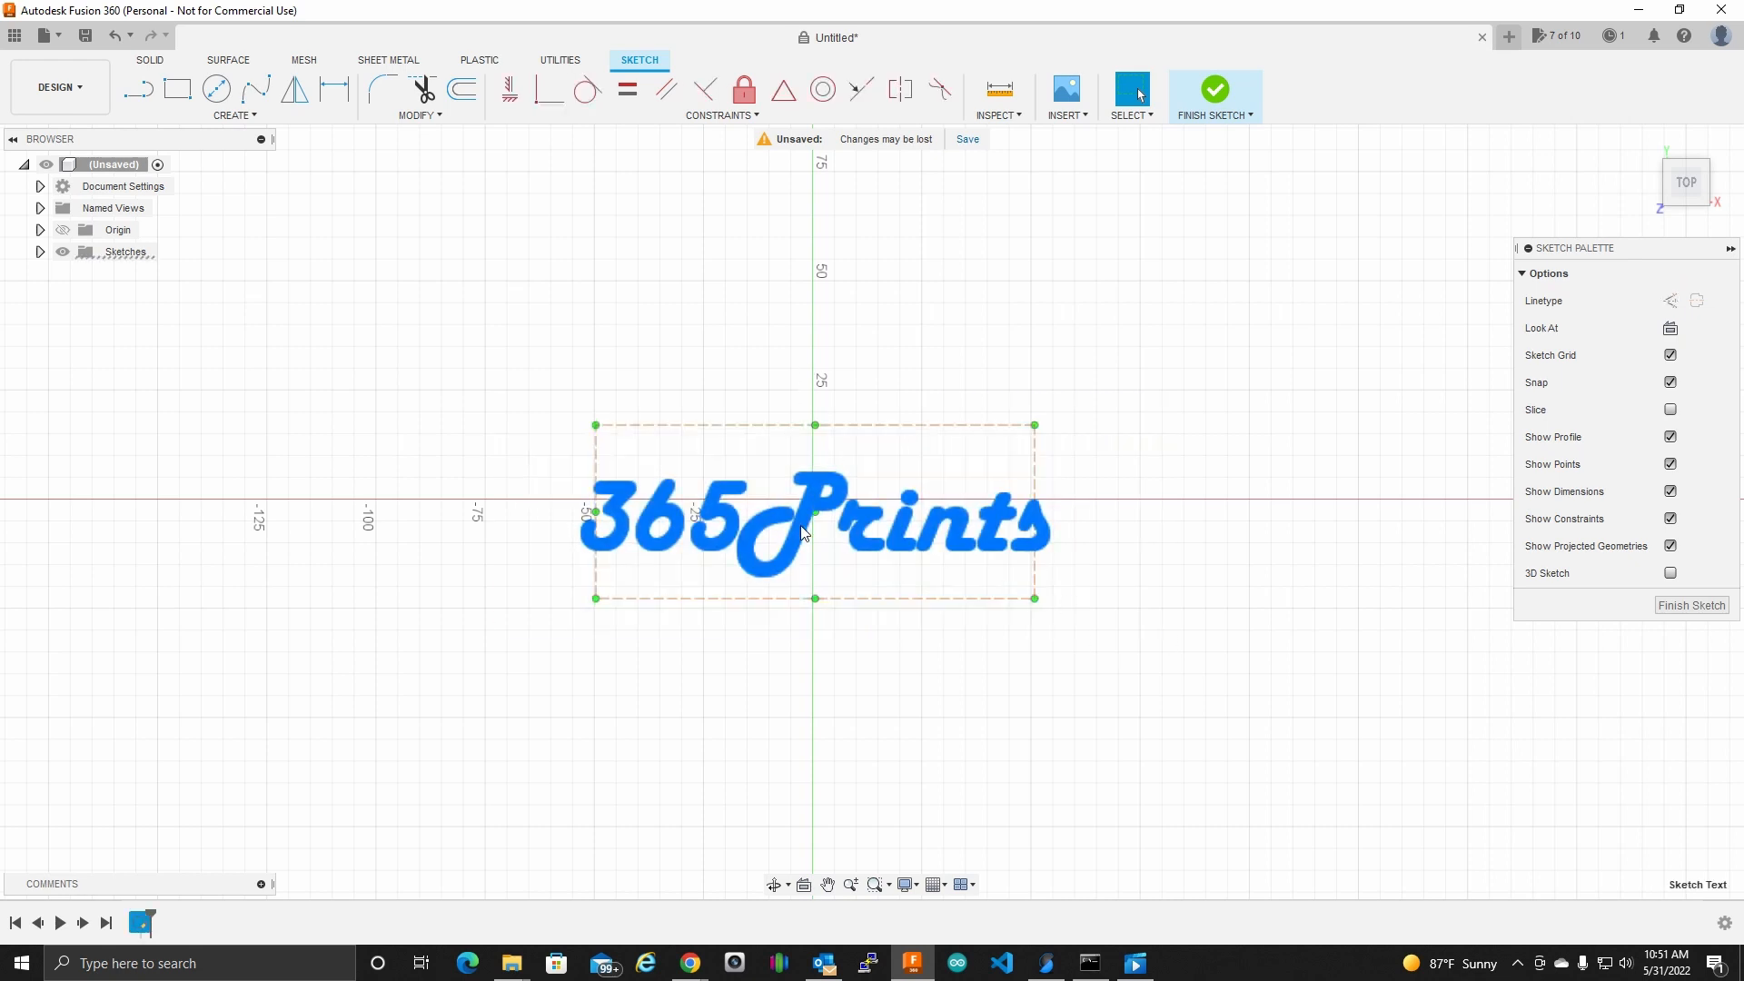
right_click(801, 531)
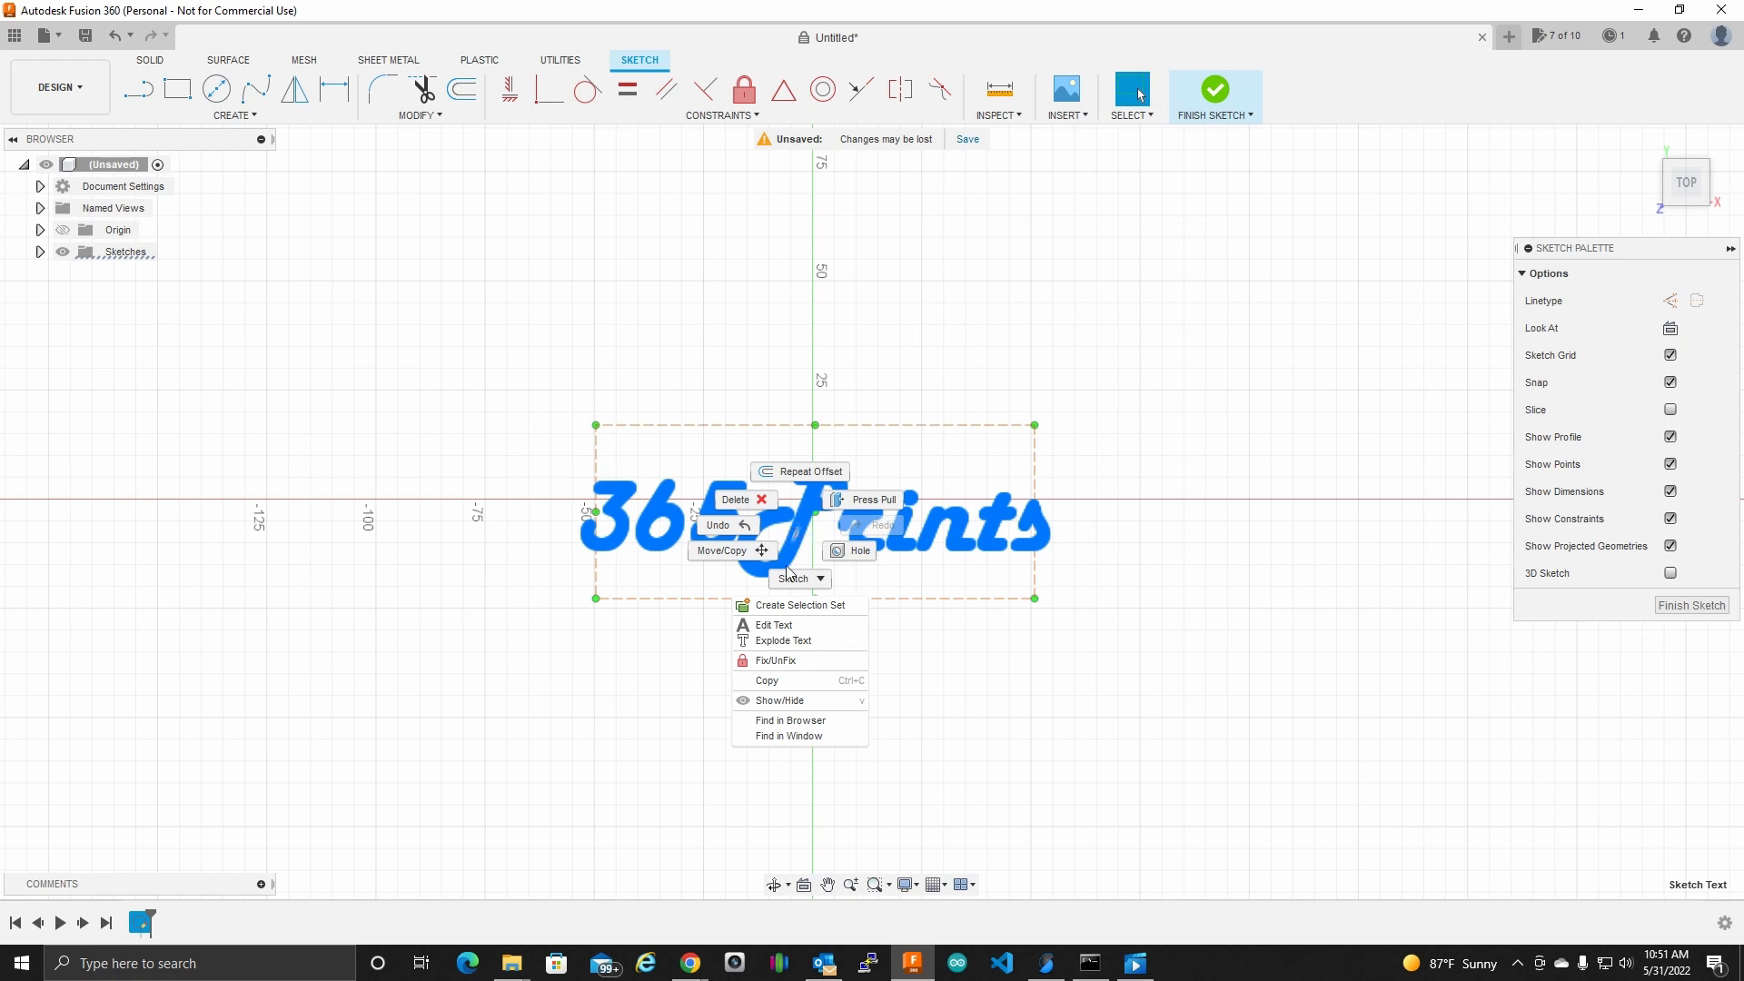
left_click(783, 640)
Step: Offset the outer outlines of the exploded characters outward, with chain selection off and an offset position of -7 mm
mouse_move(542, 443)
left_mouse_down()
mouse_move(1007, 551)
mouse_move(1096, 606)
left_mouse_up()
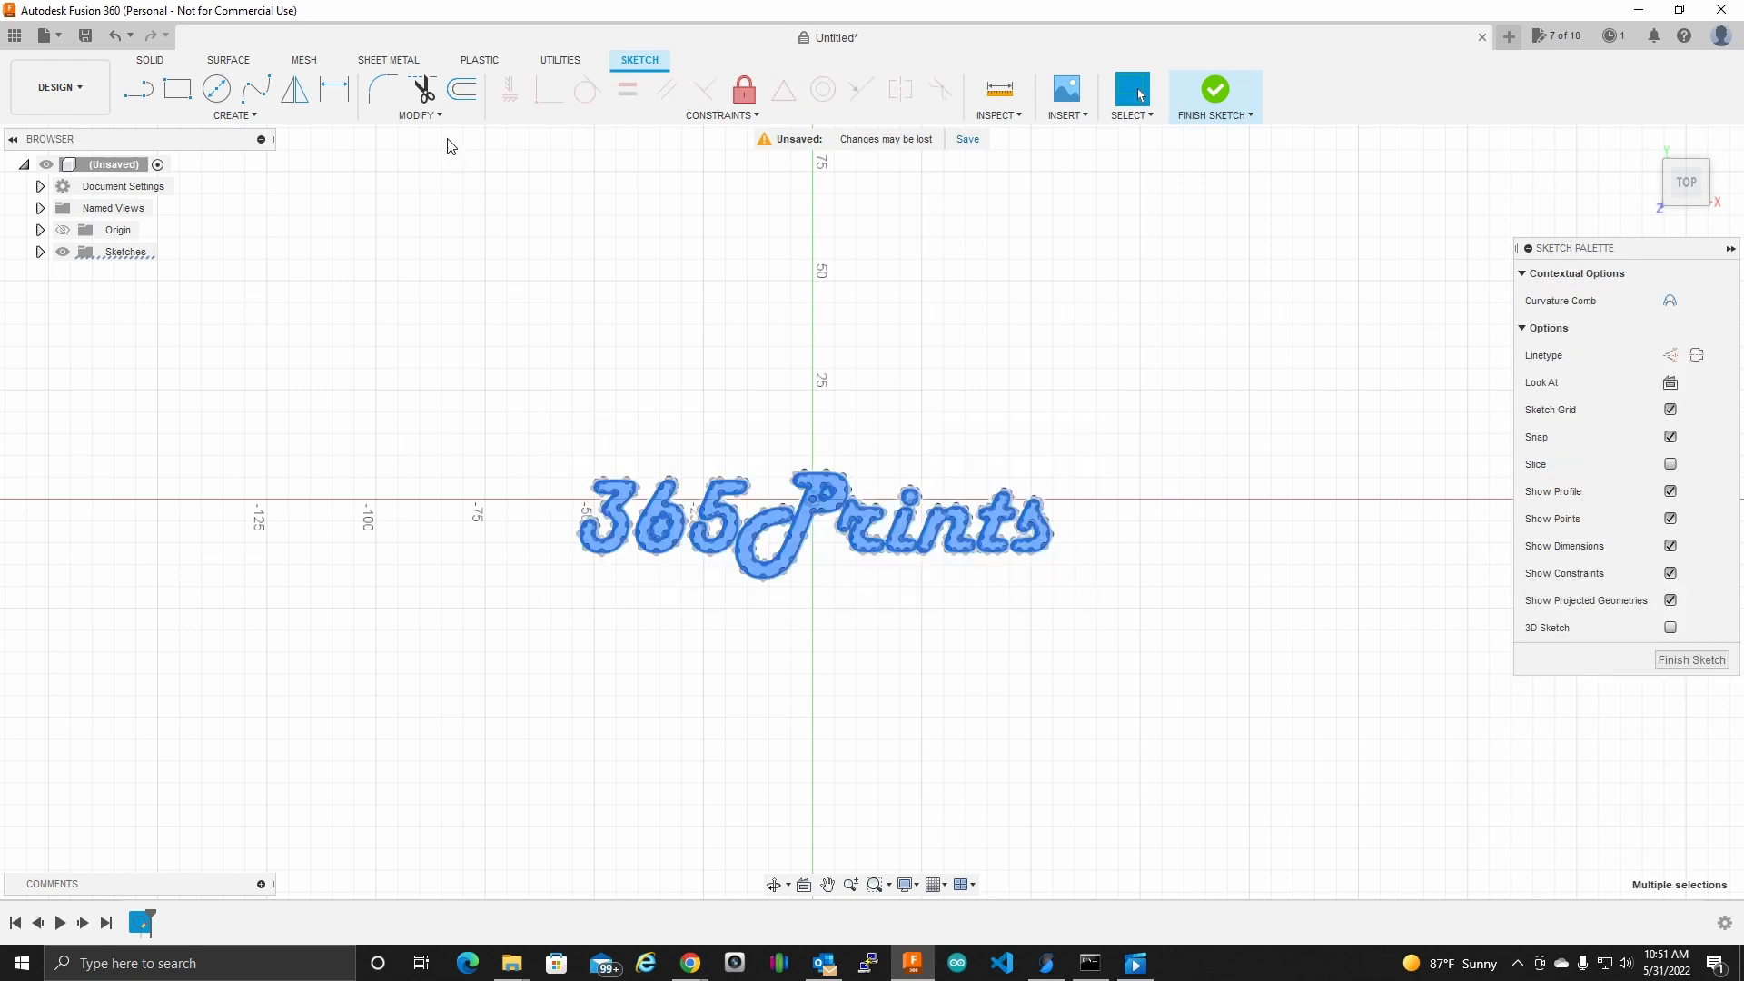
left_click(469, 91)
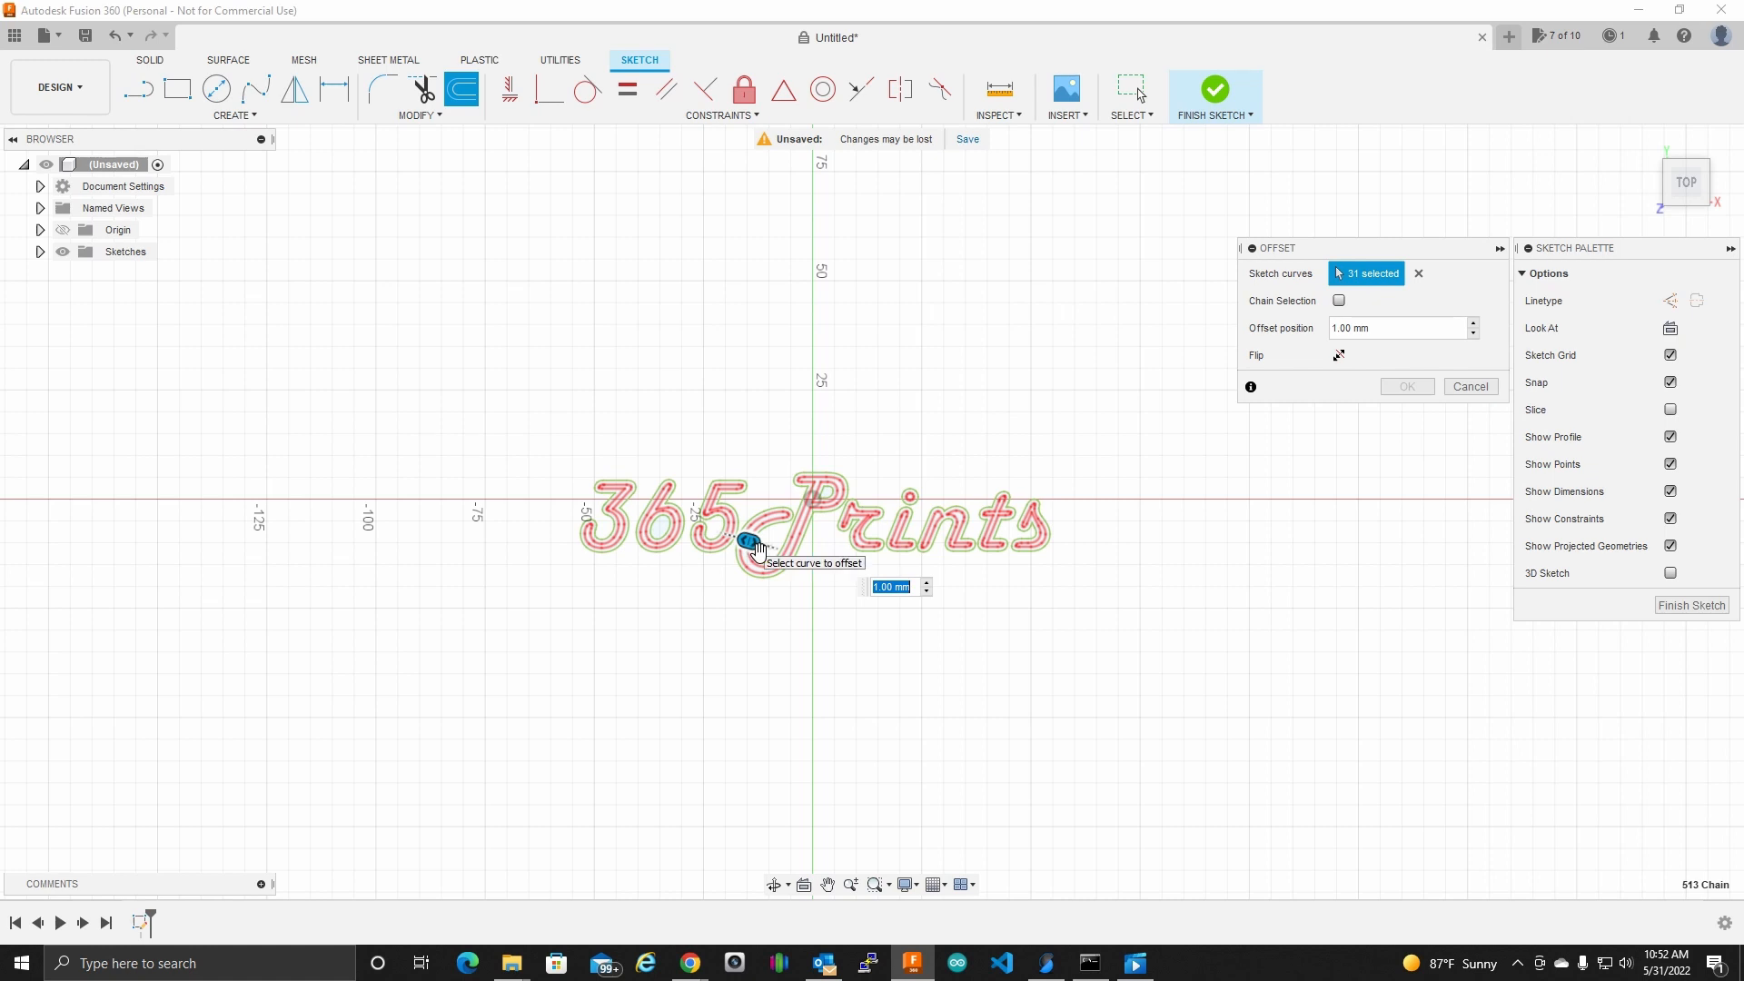
left_click_drag(758, 548, 795, 564)
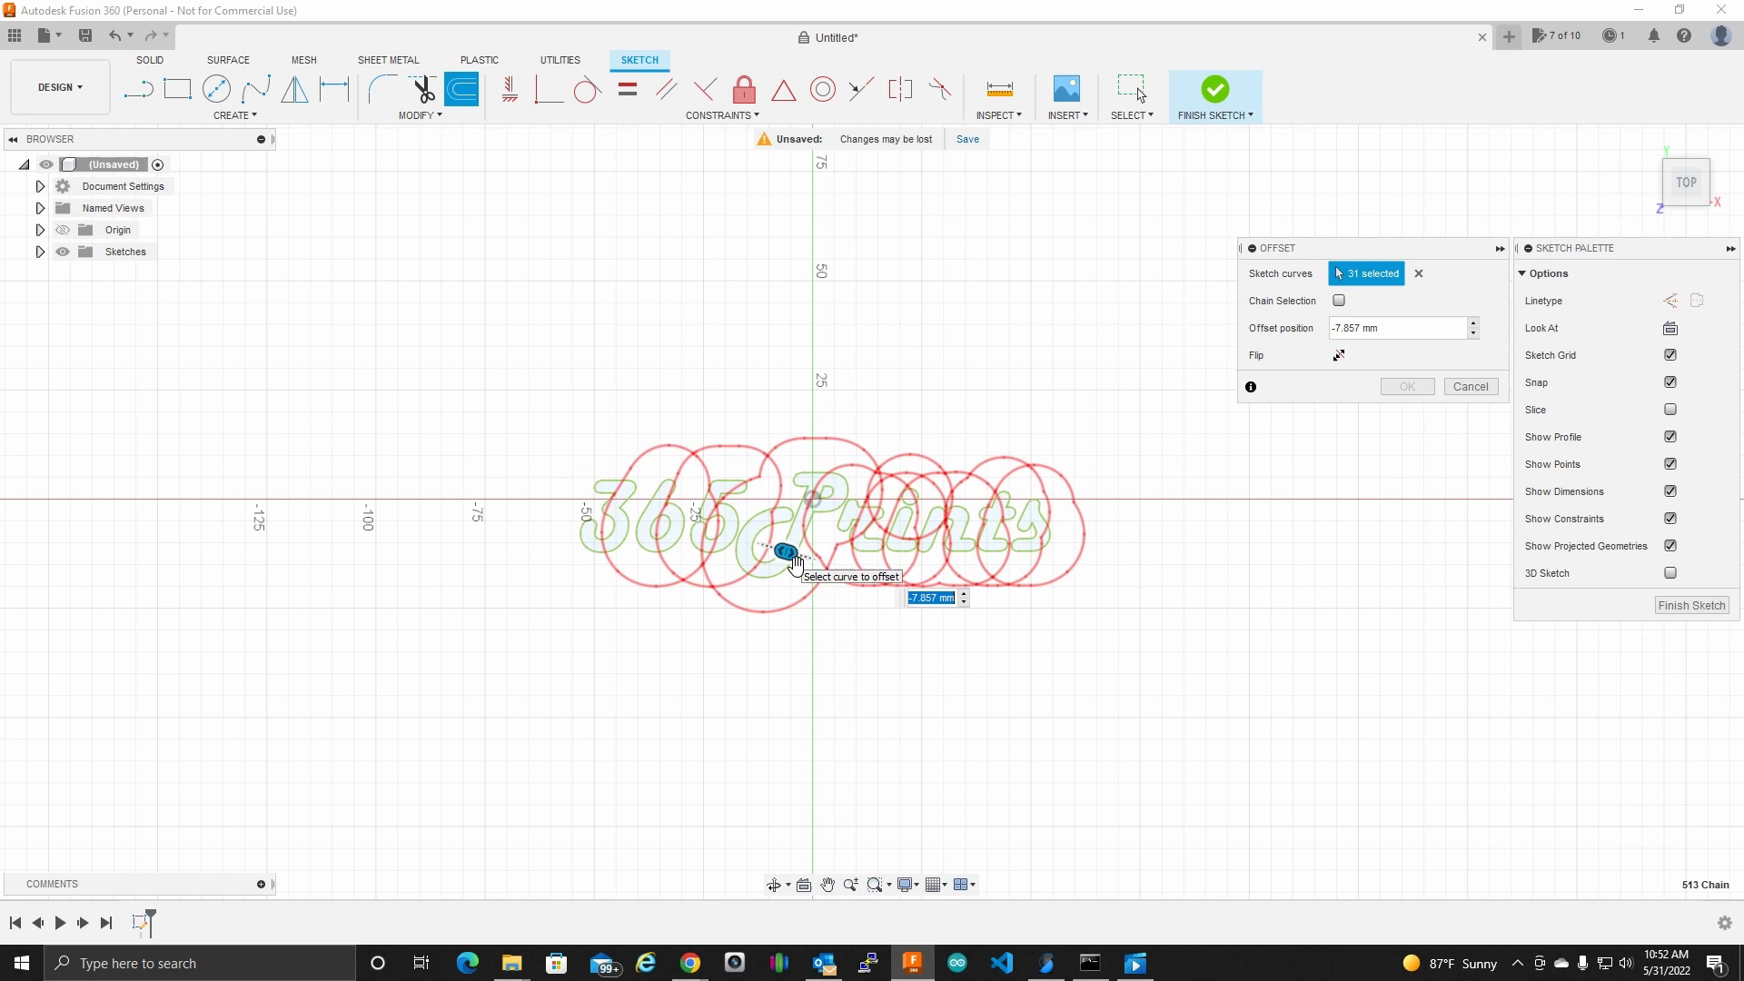
type("8")
key("Return")
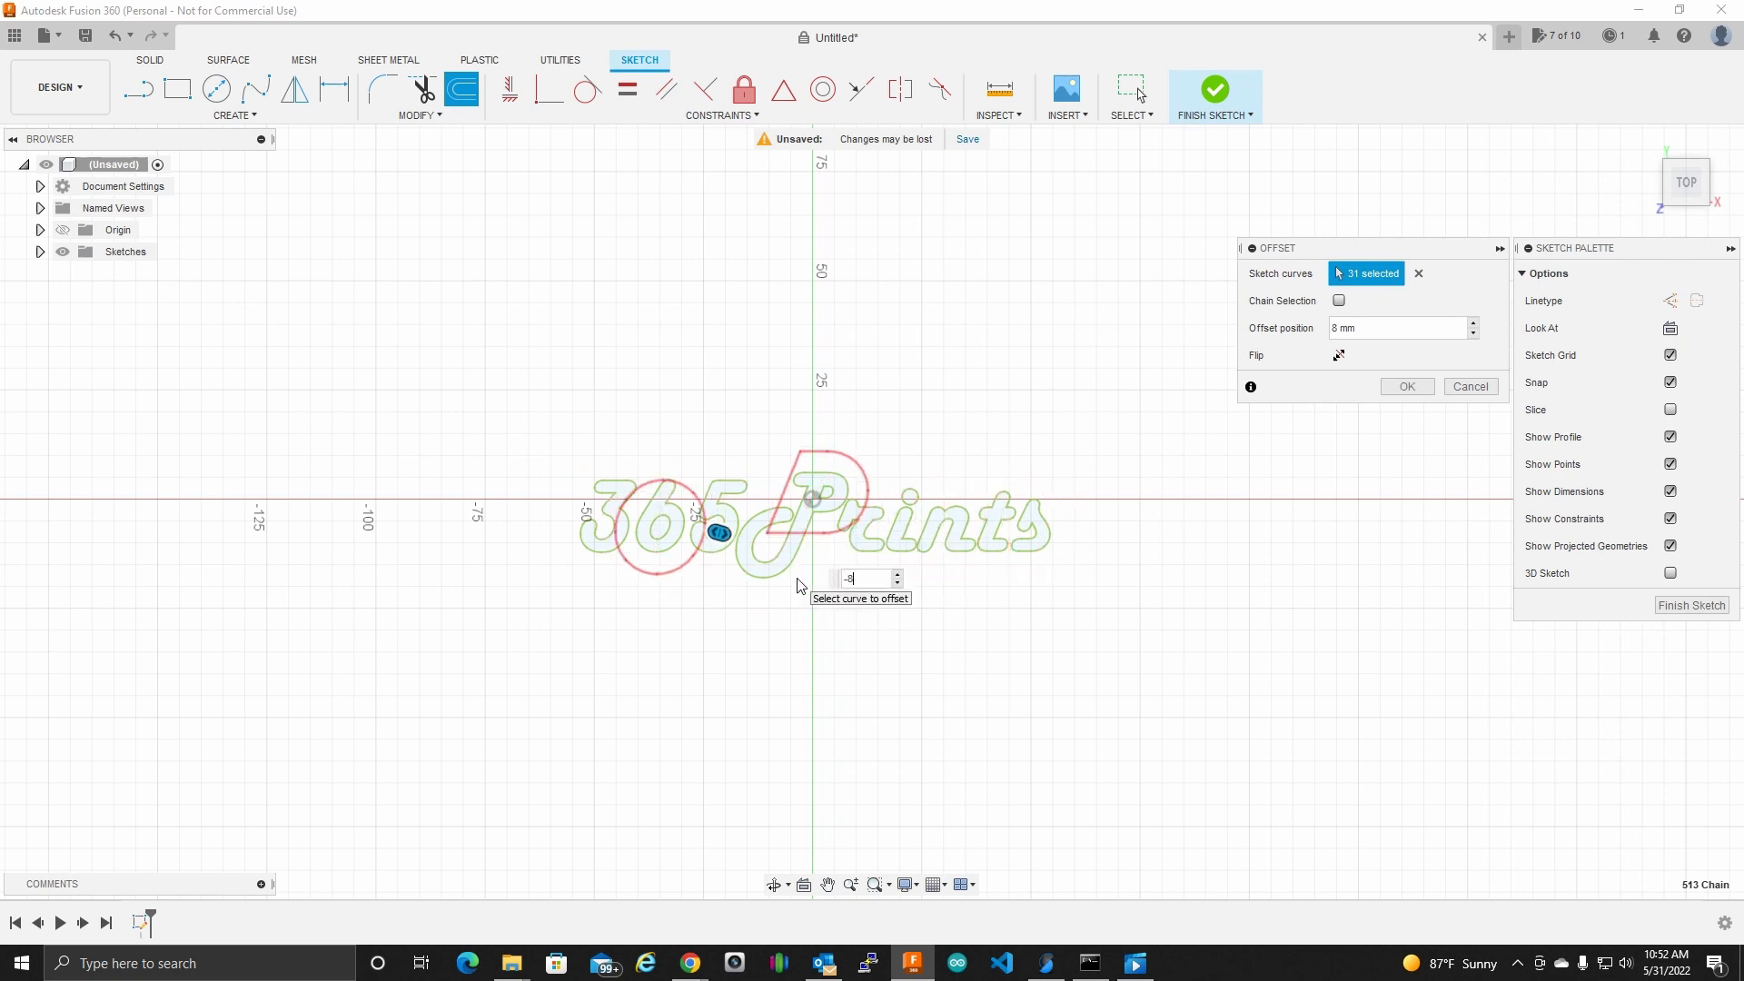
key("Return")
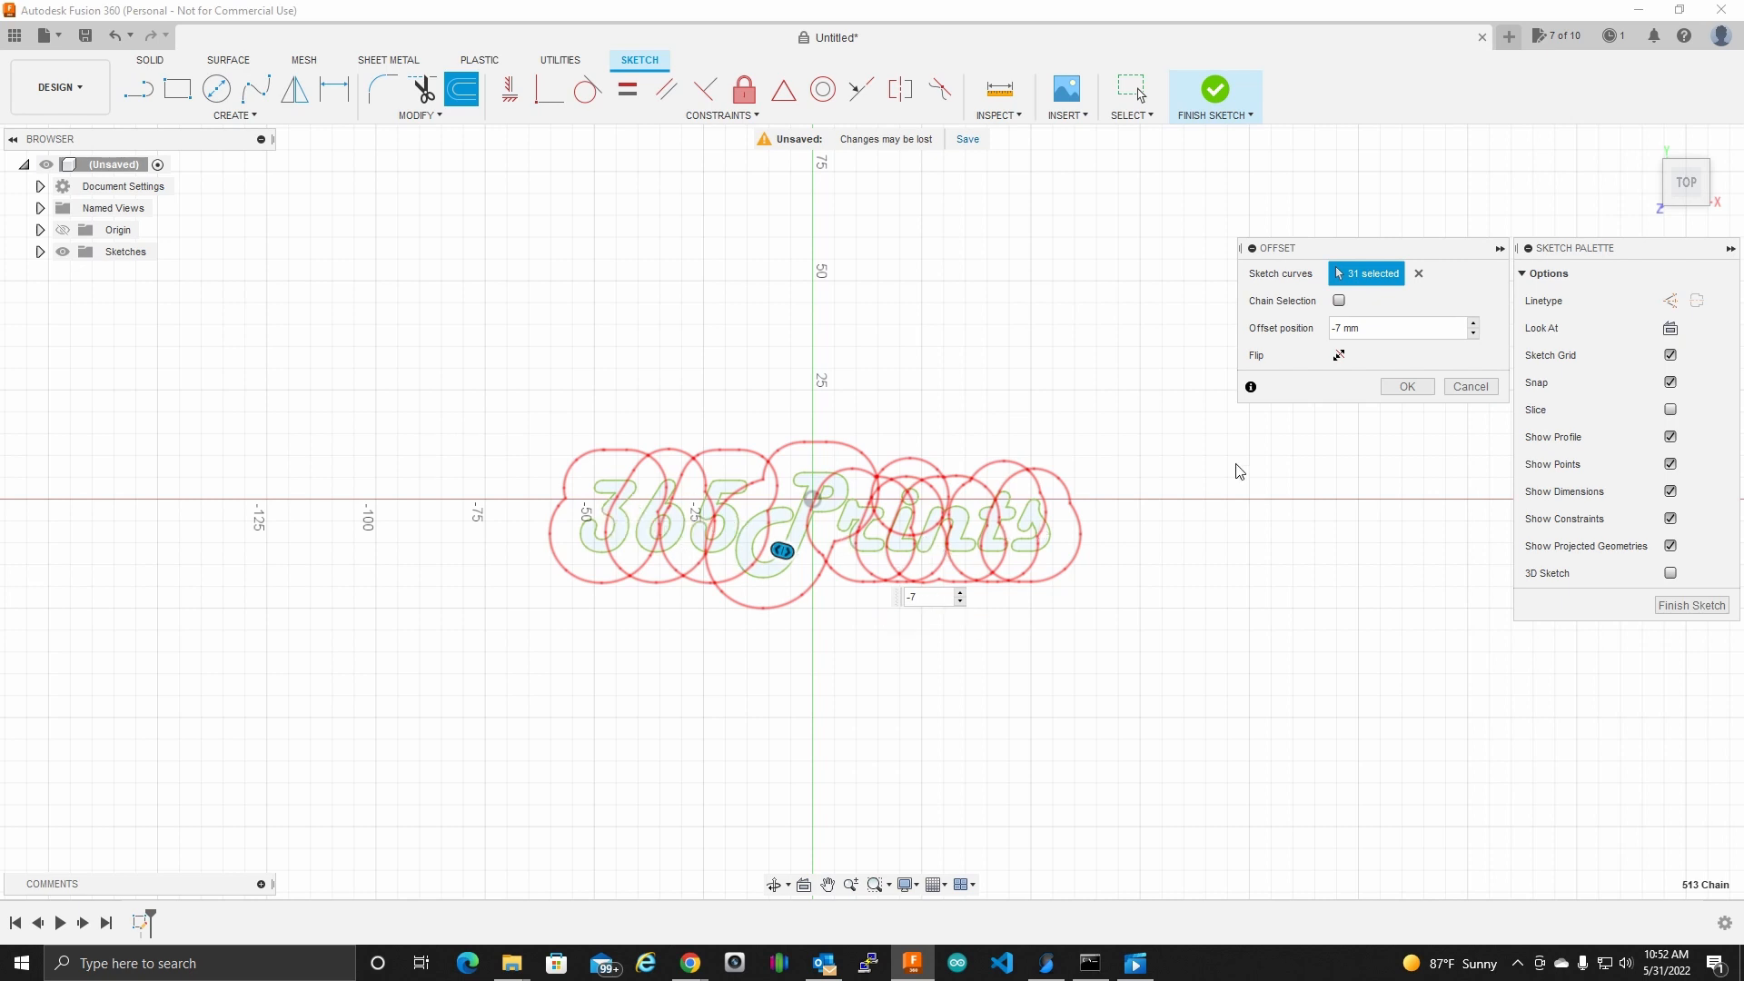
left_click(1405, 387)
key("Return")
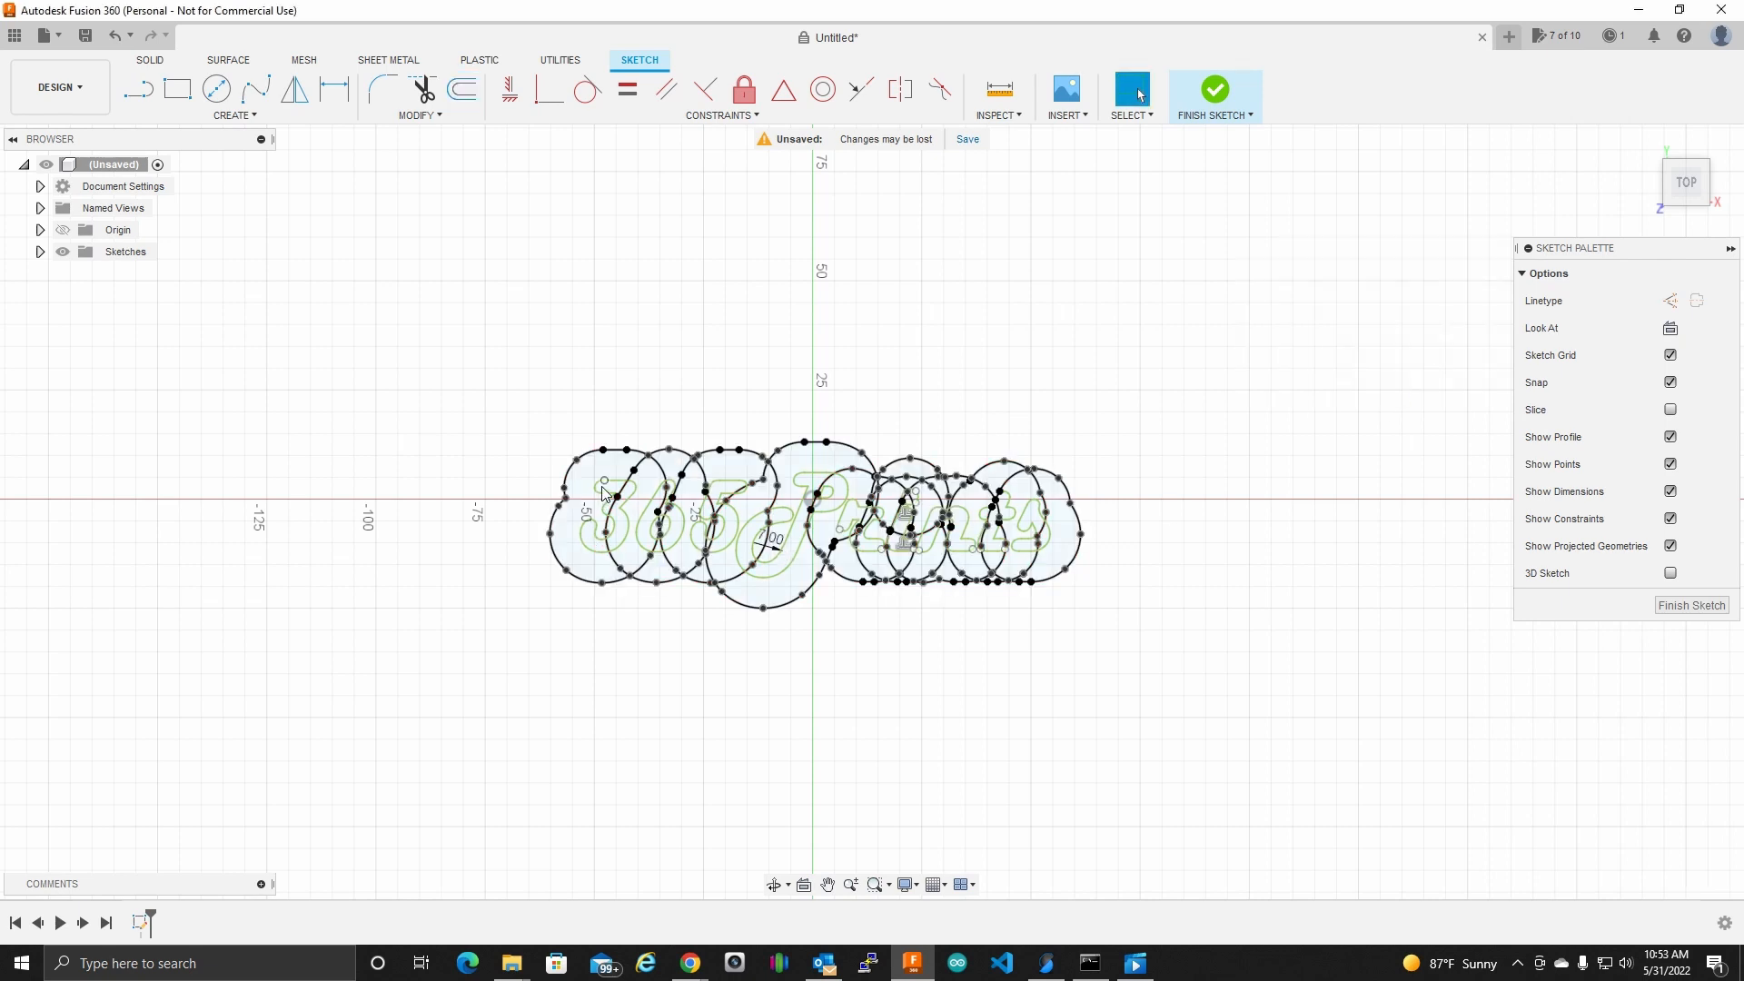
Step: Trim away the left side of the 6's offset outline where it runs through the 3
scroll(602, 493, "up", 4)
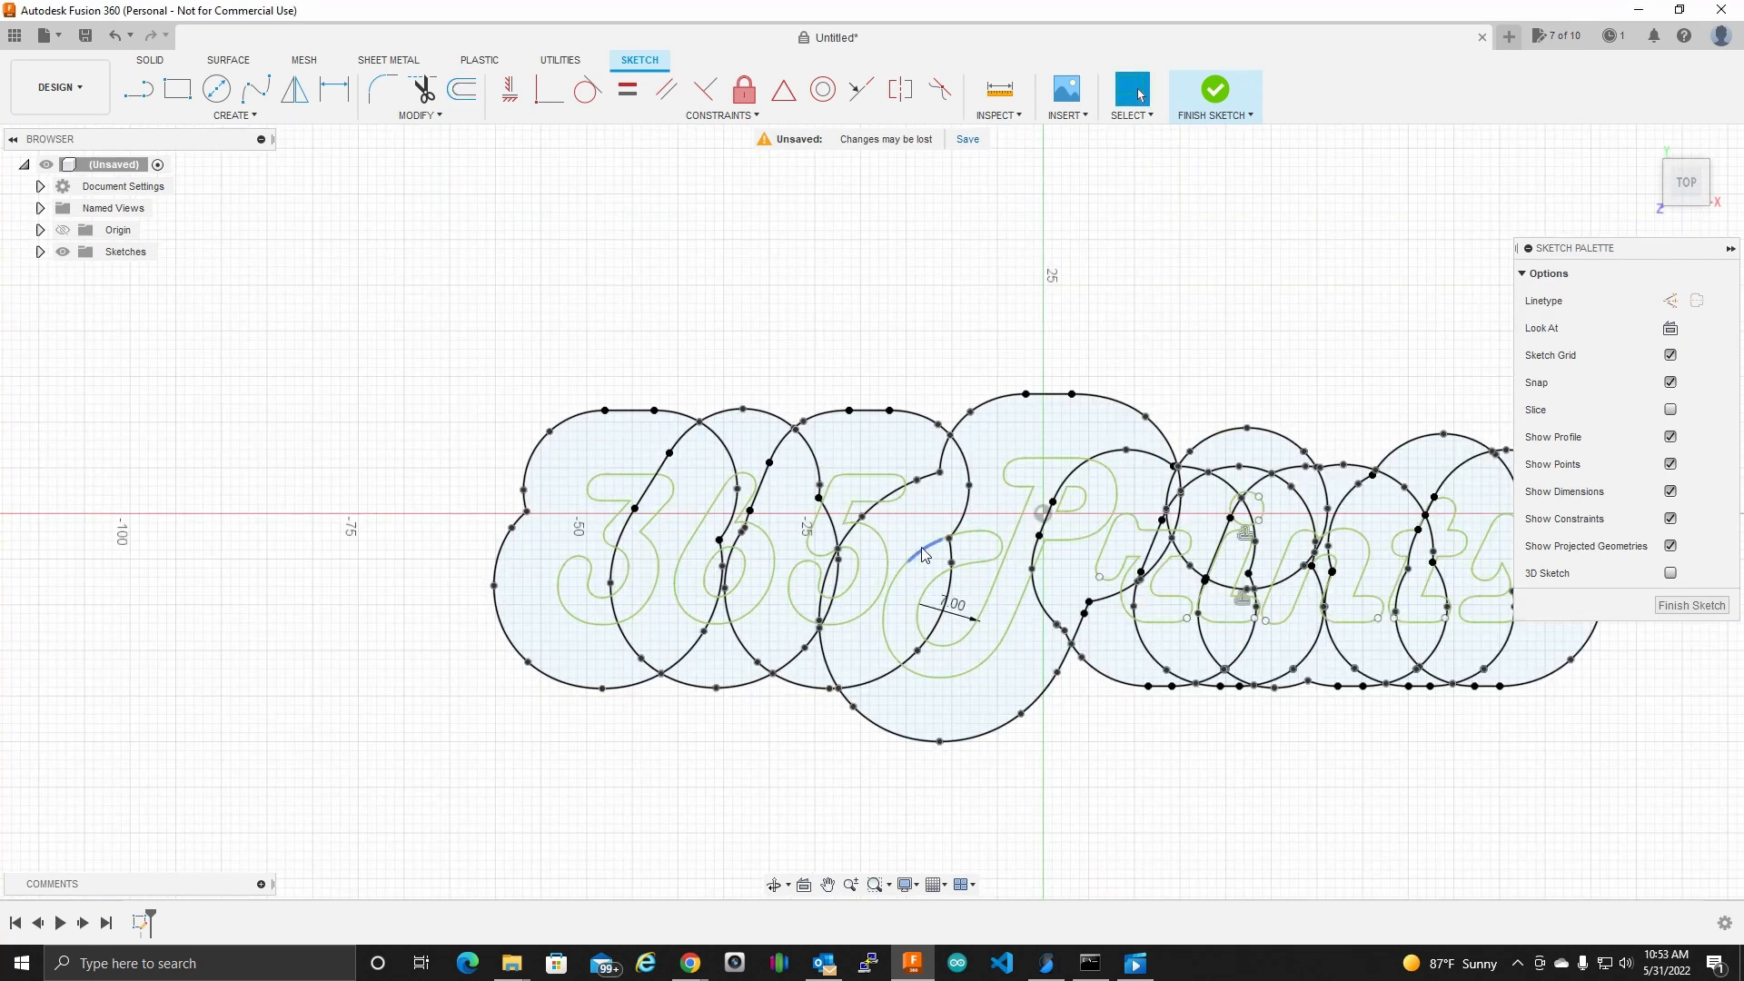
middle_click_drag(1048, 560, 868, 521)
key("Delete")
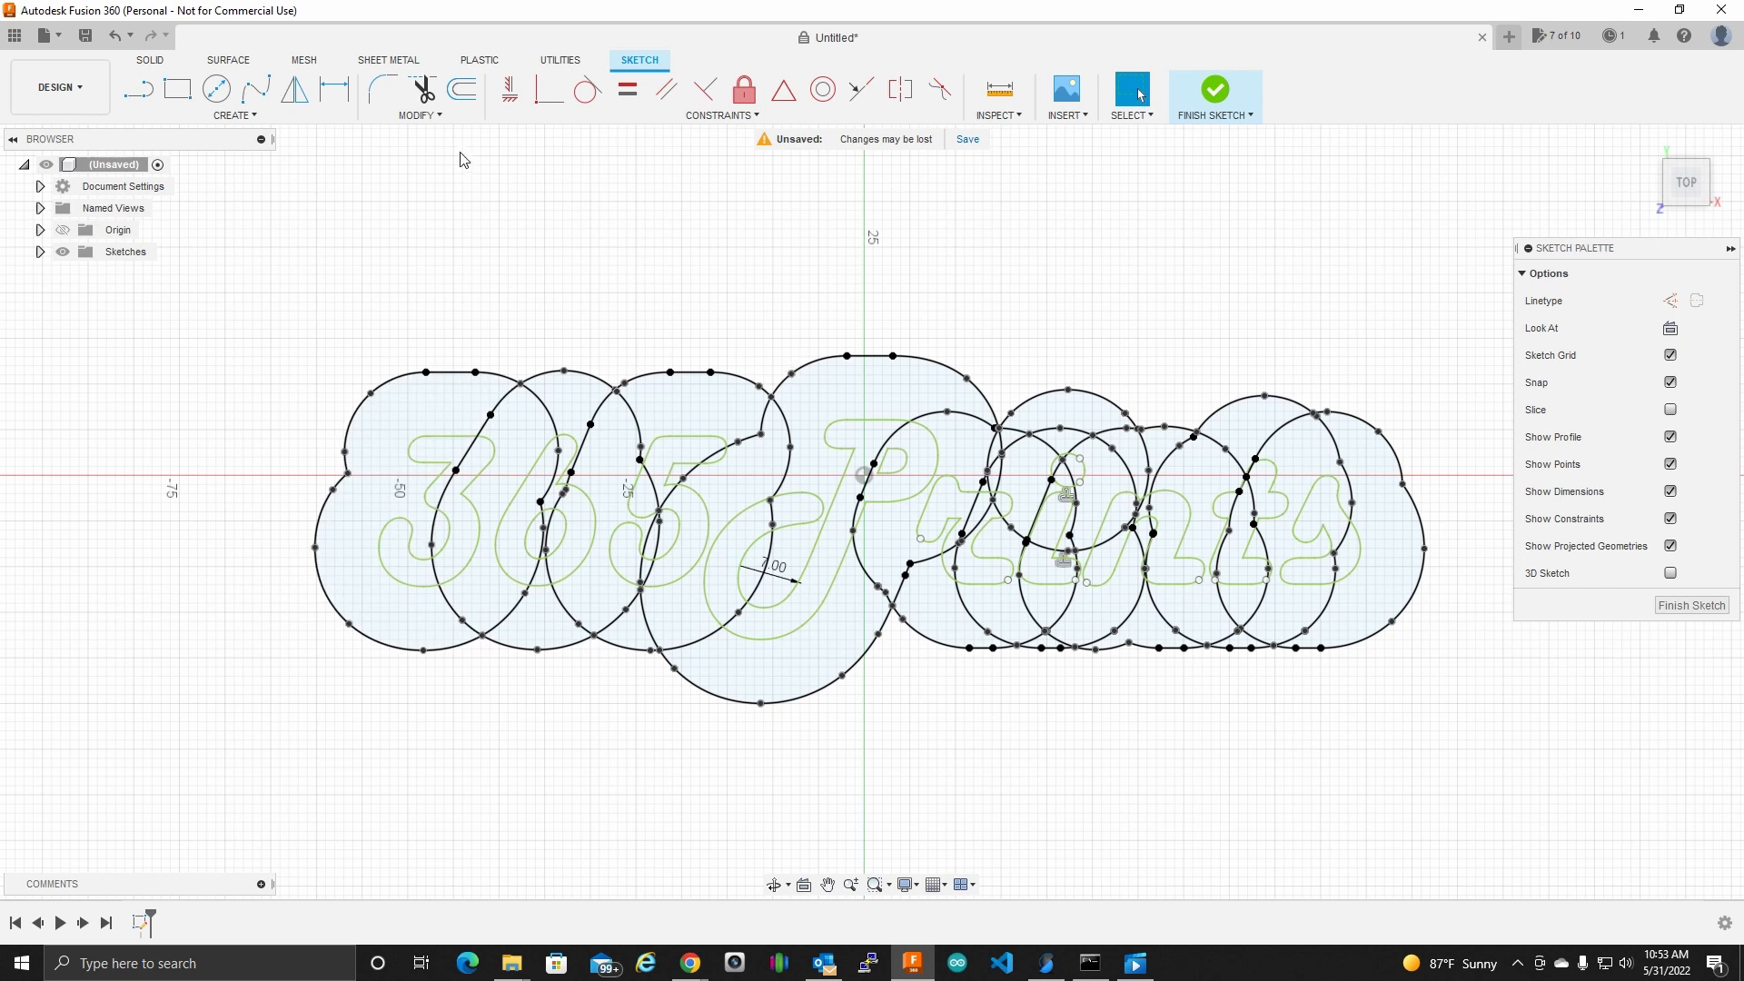
left_click(423, 89)
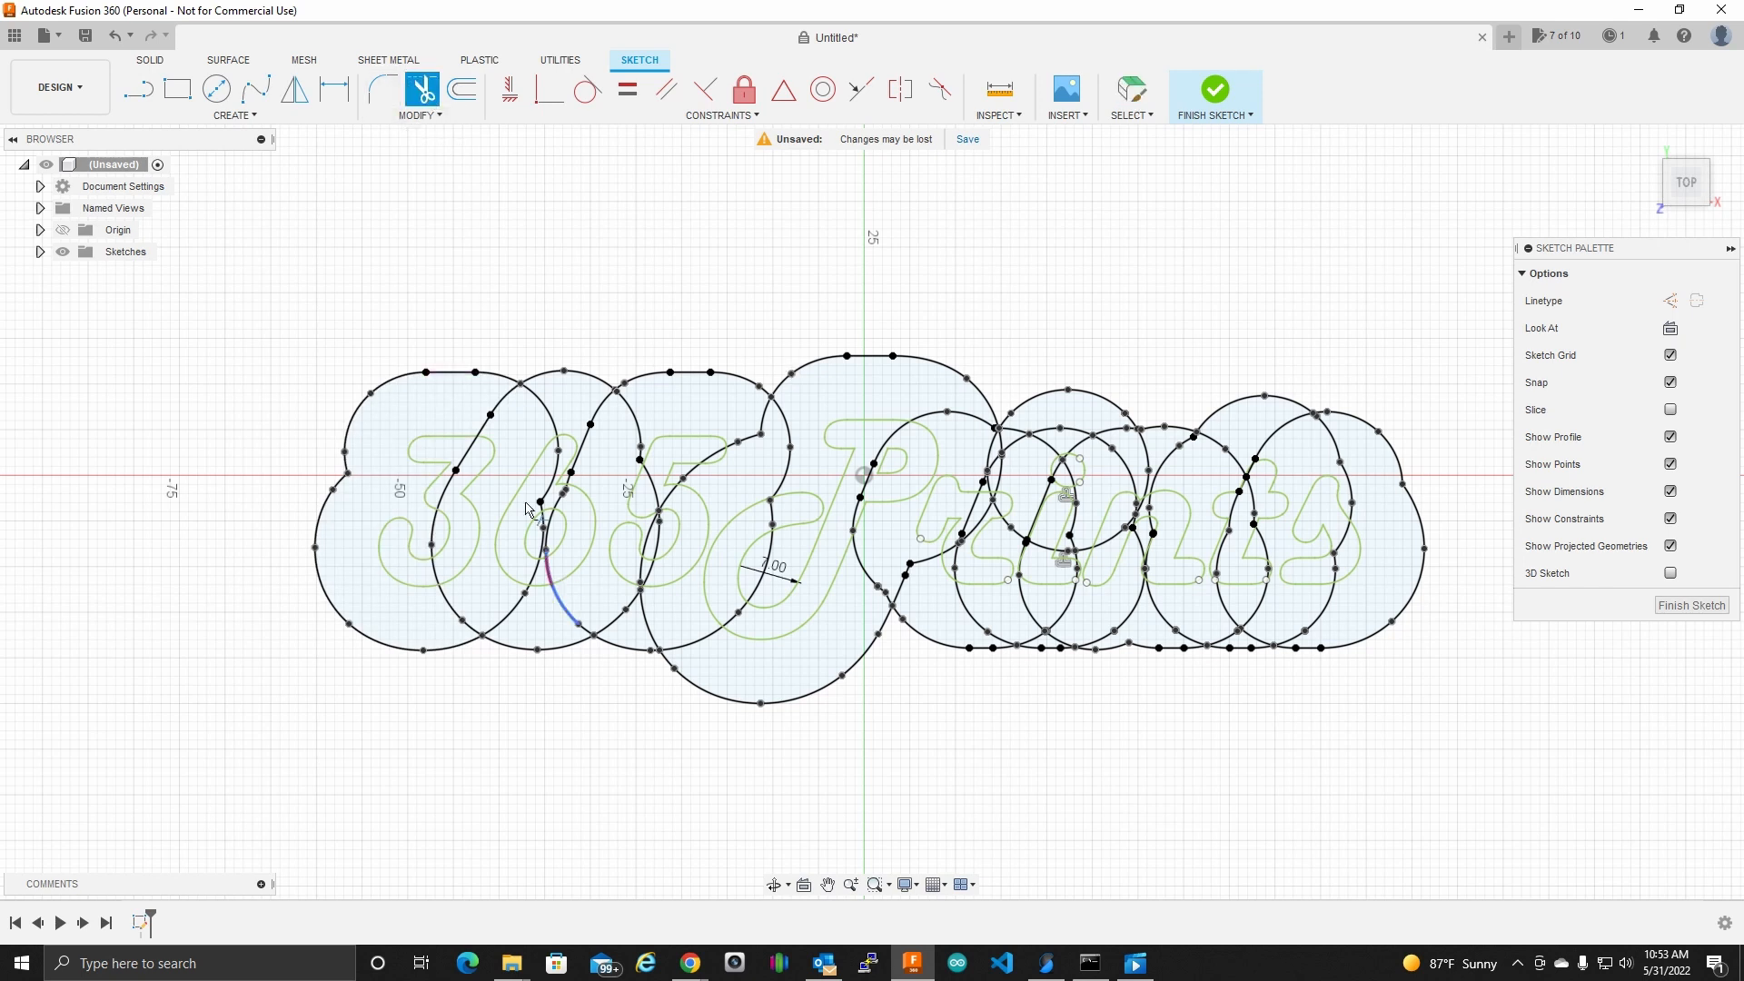
scroll(500, 406, "up", 3)
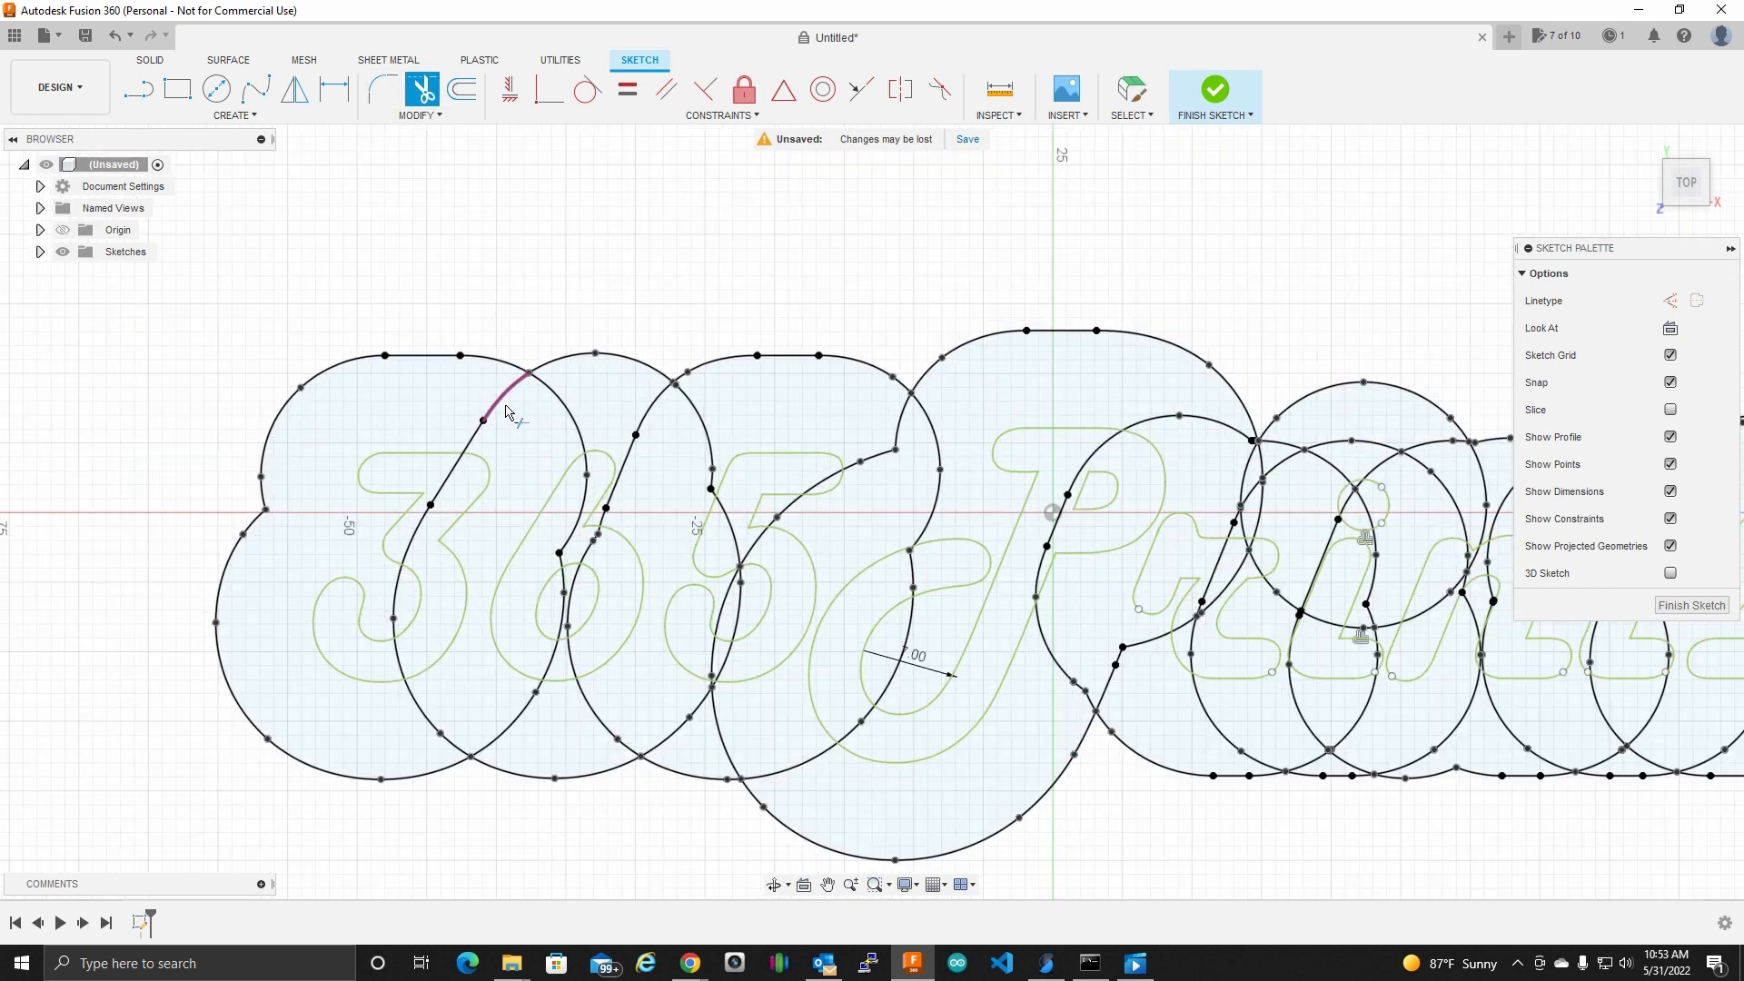
left_click(470, 448)
left_click(459, 472)
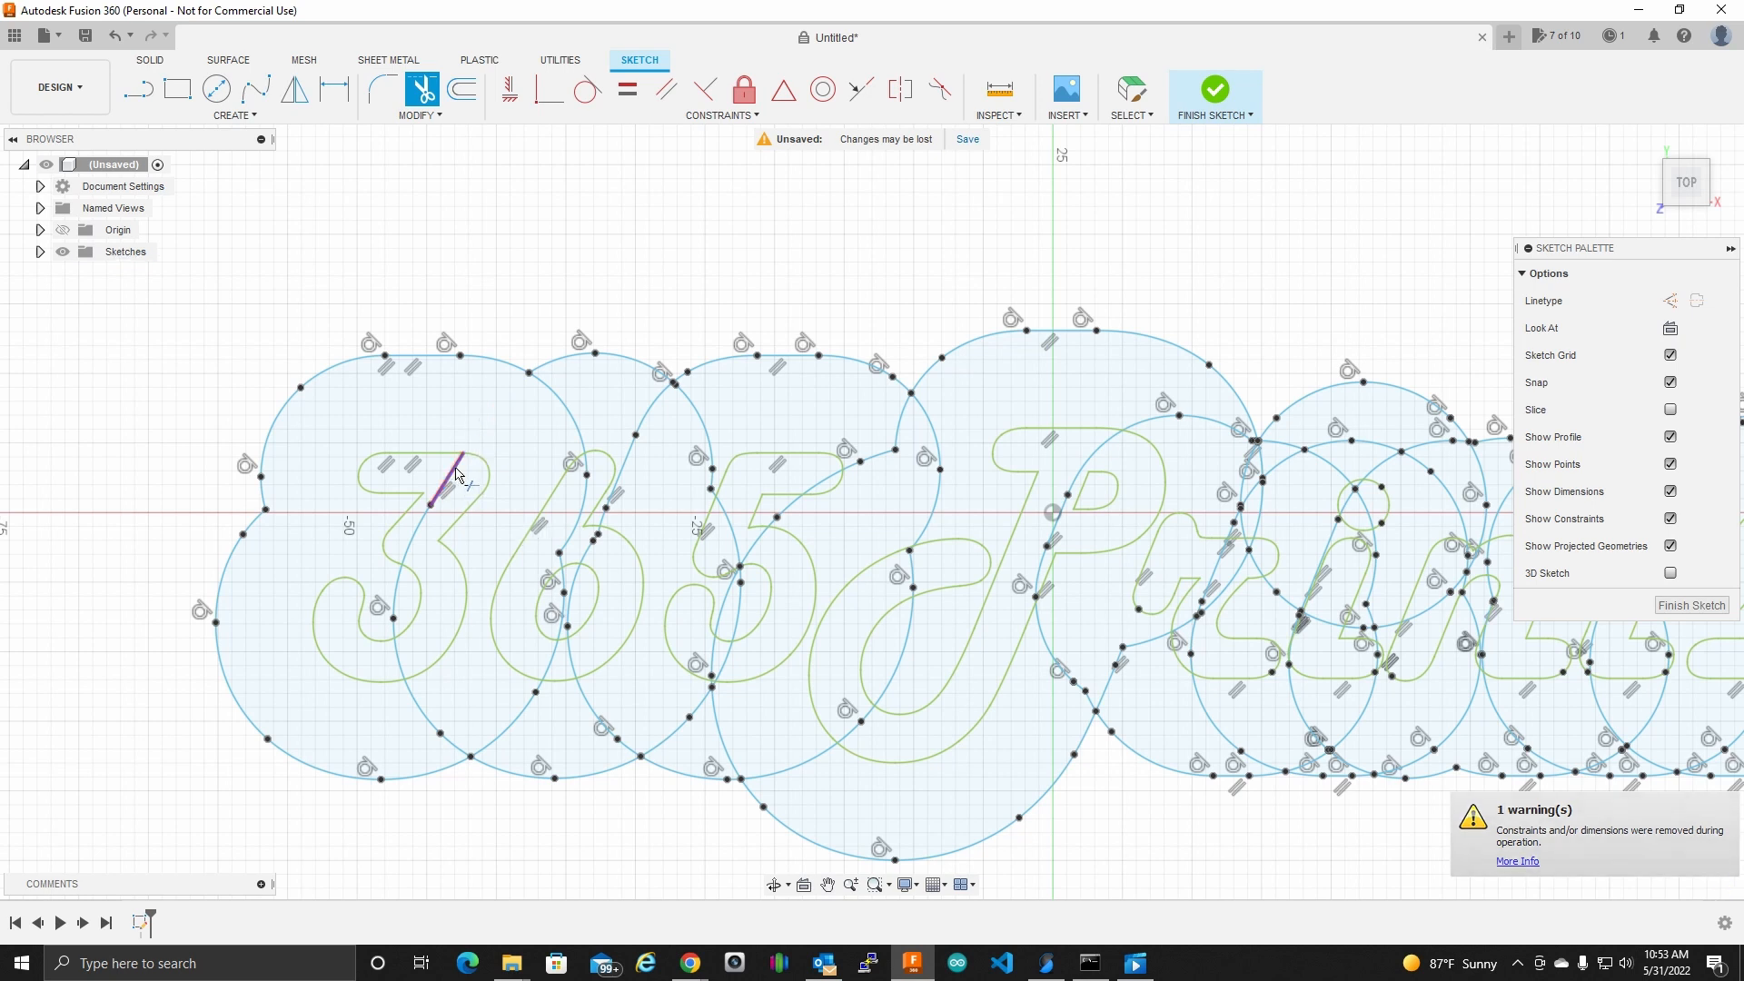
left_click(423, 542)
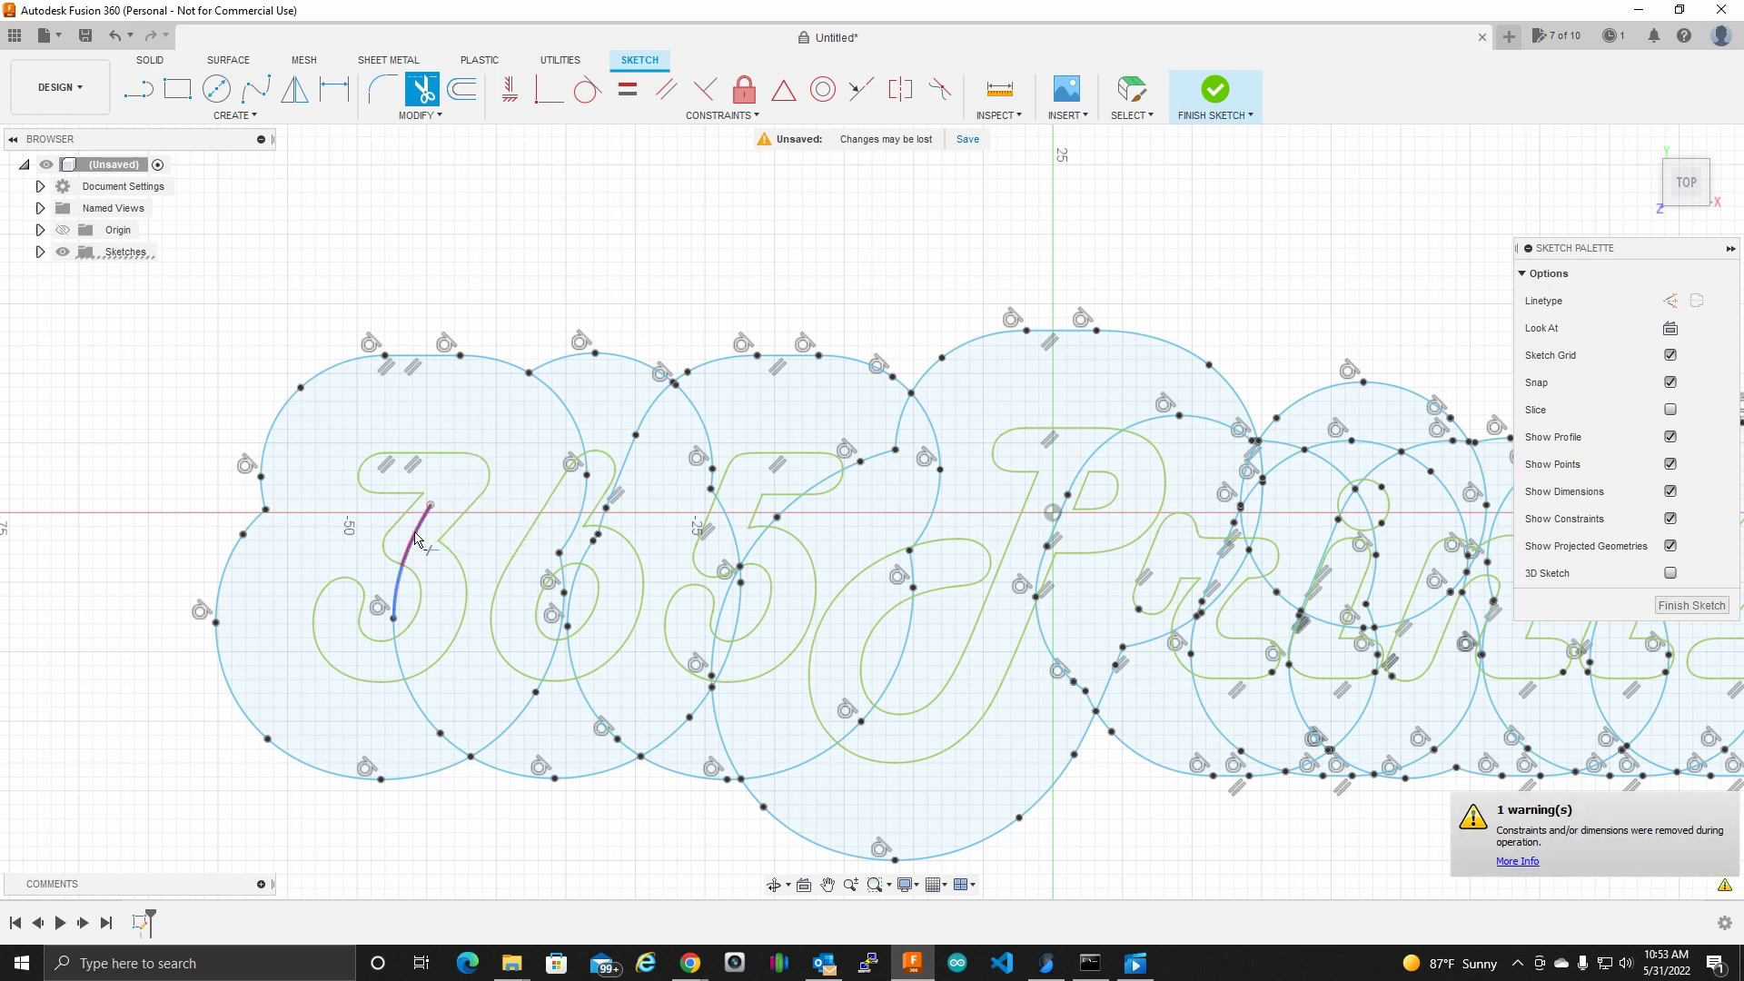
left_click(399, 596)
left_click(395, 615)
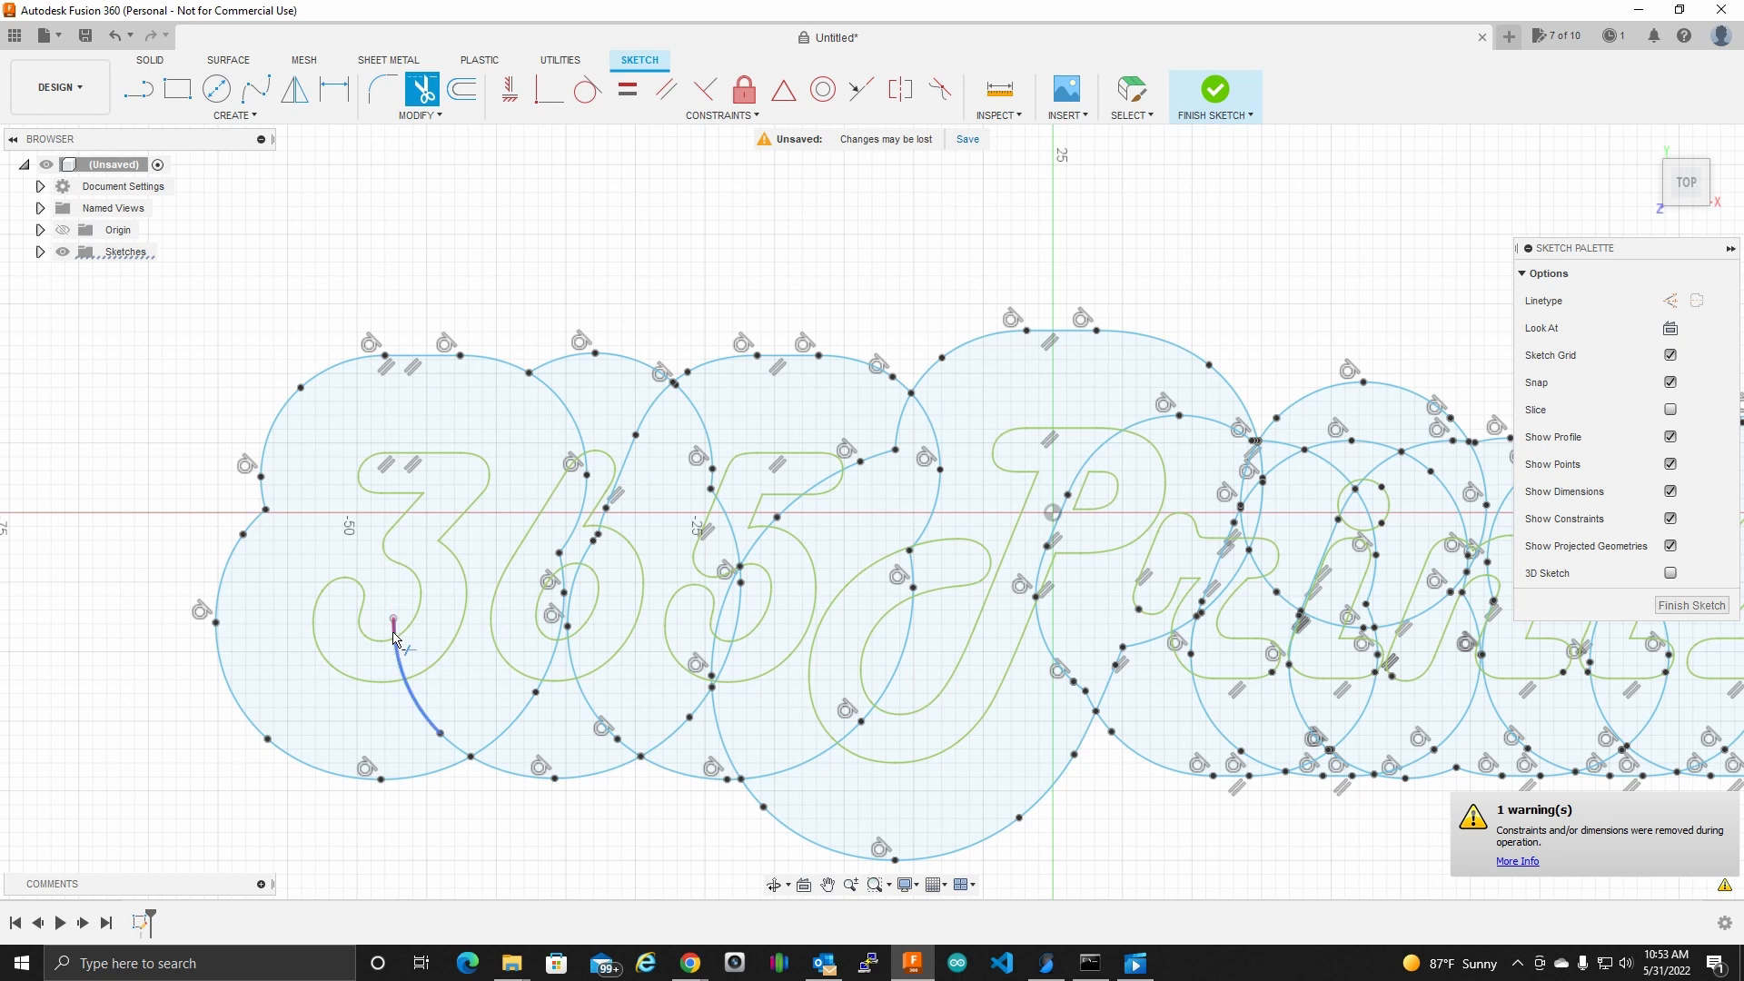
left_click(397, 659)
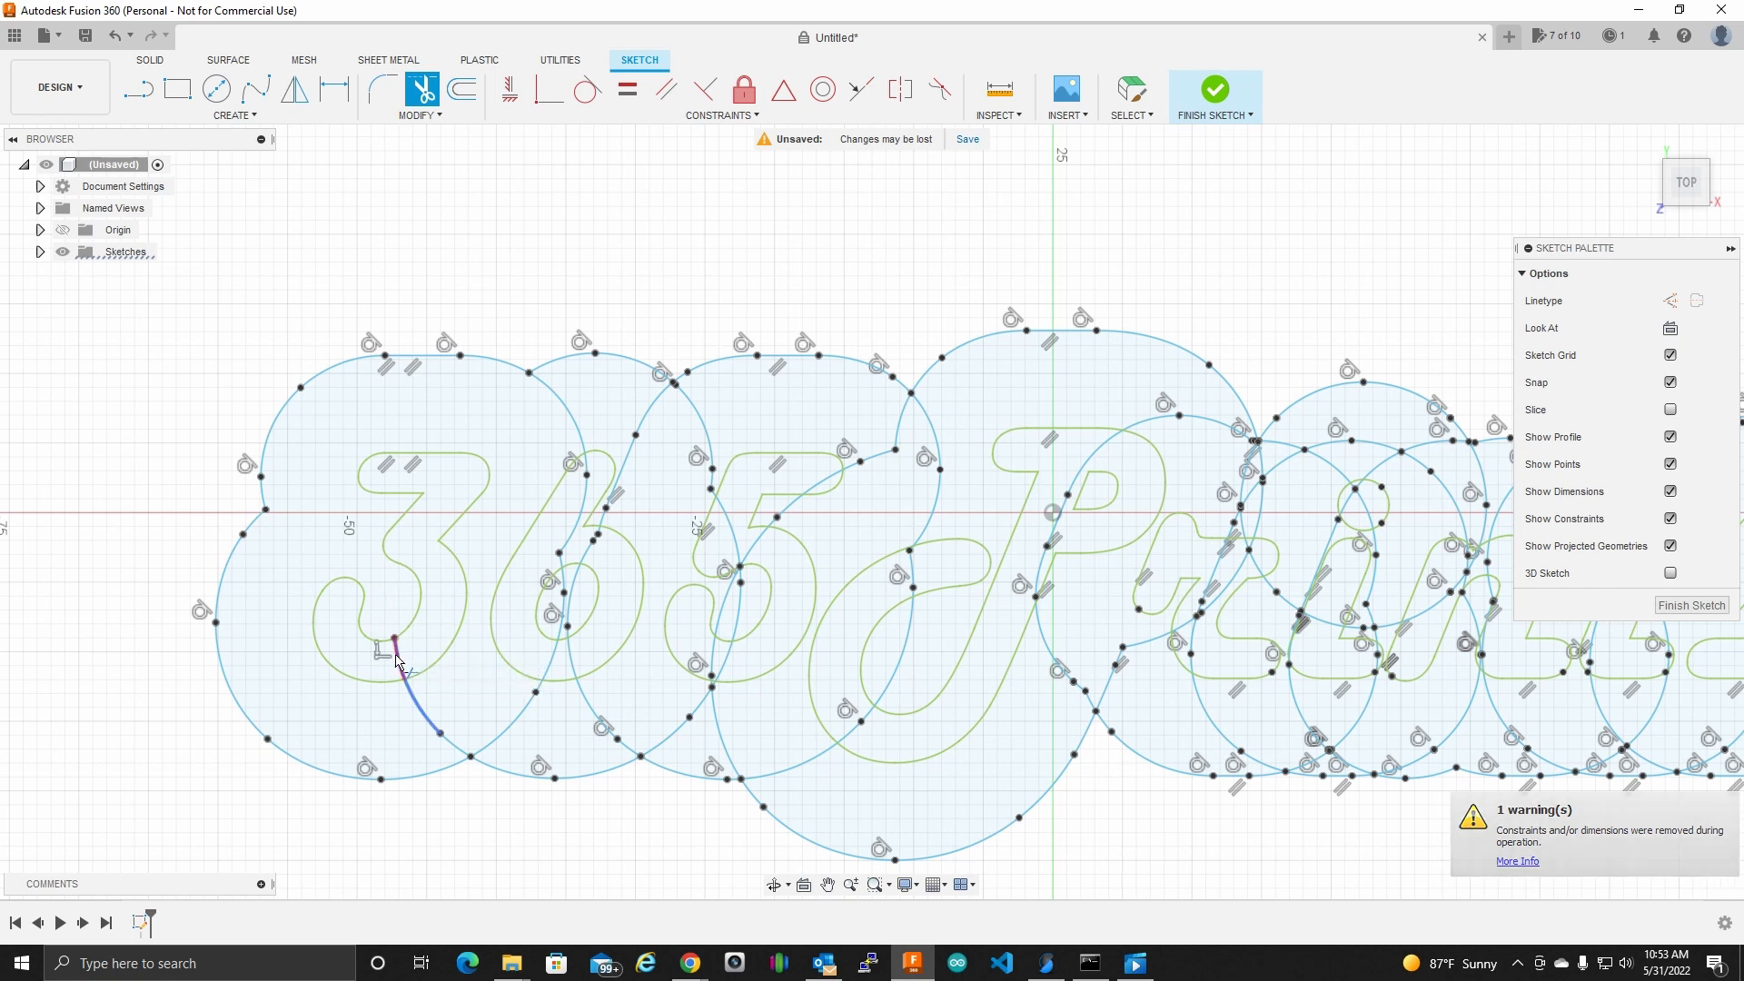
left_click(424, 712)
left_click(443, 764)
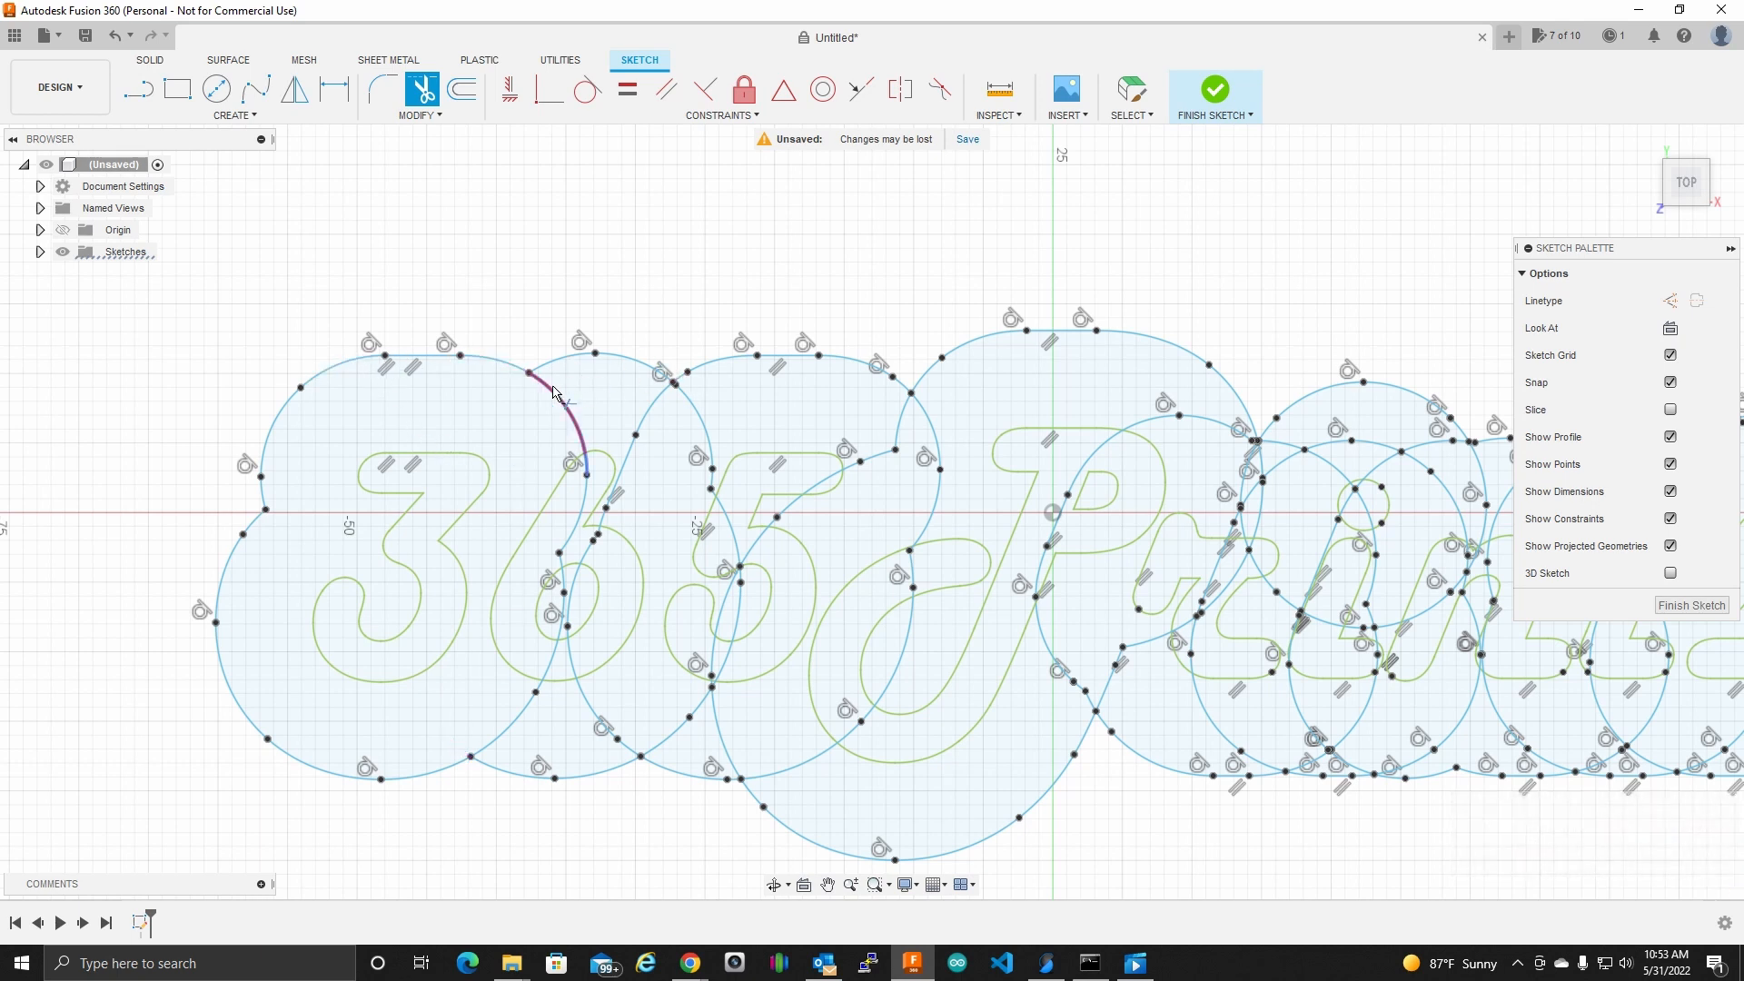
Step: Trim away the right side of the 3's offset outline where it runs through the 6
left_click(588, 437)
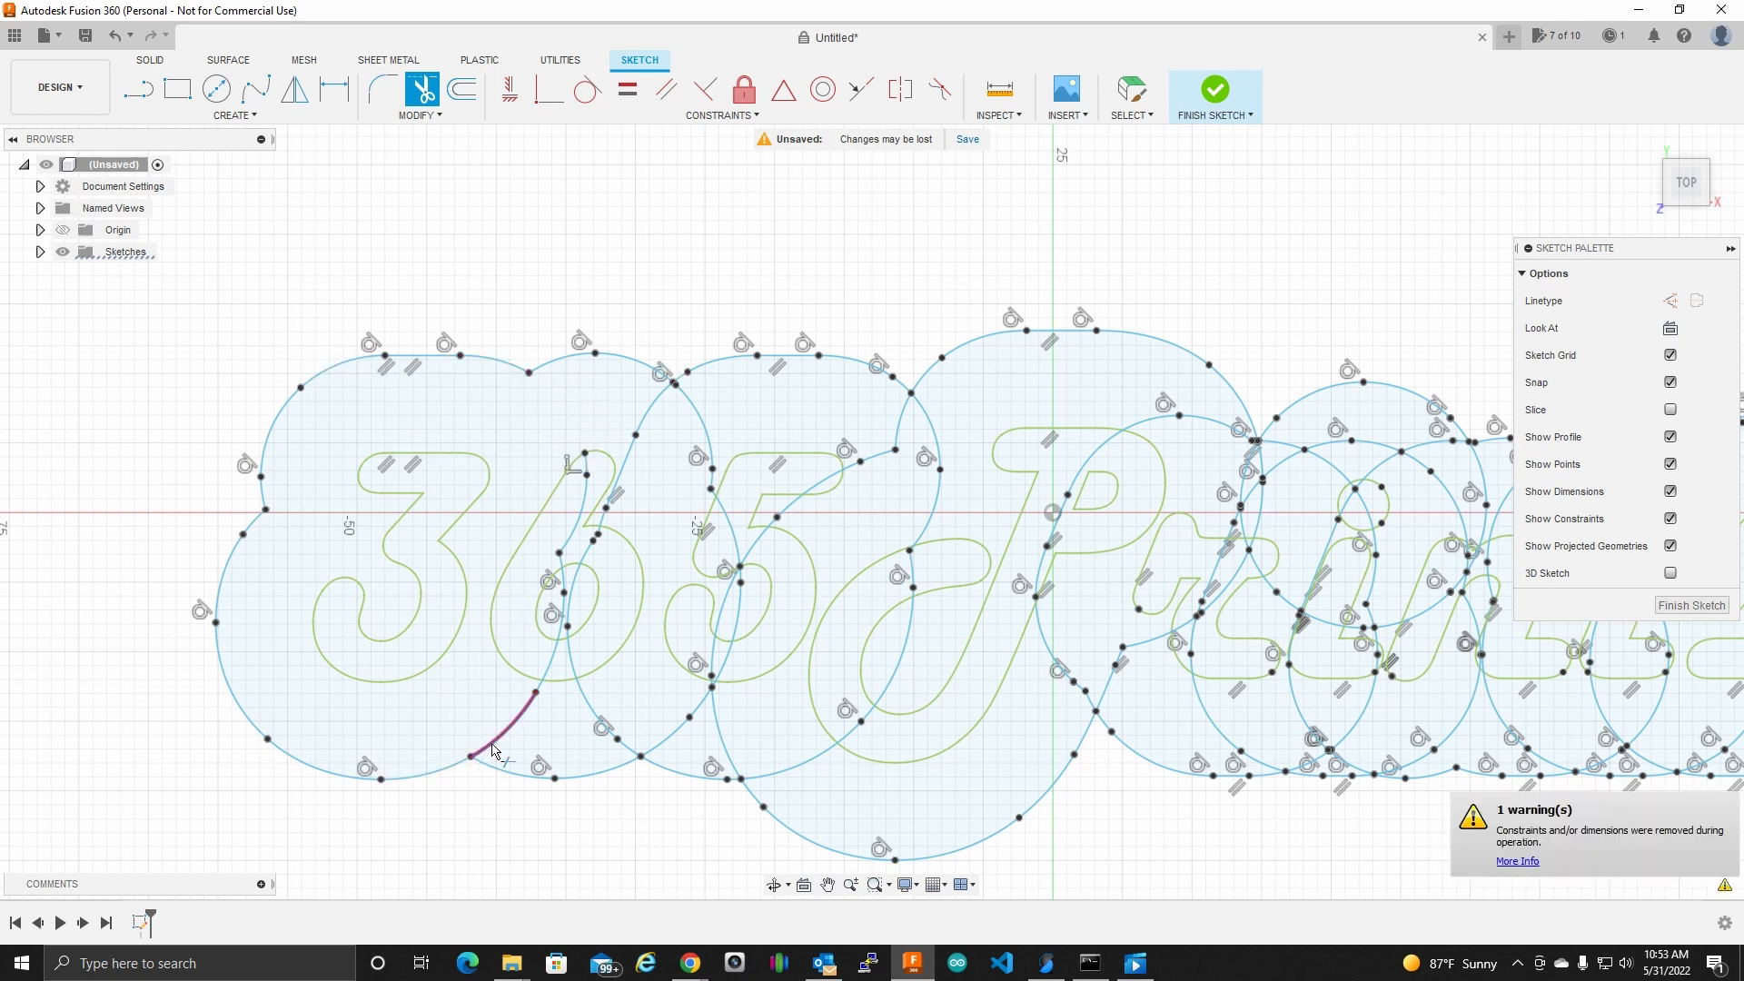
left_click(495, 750)
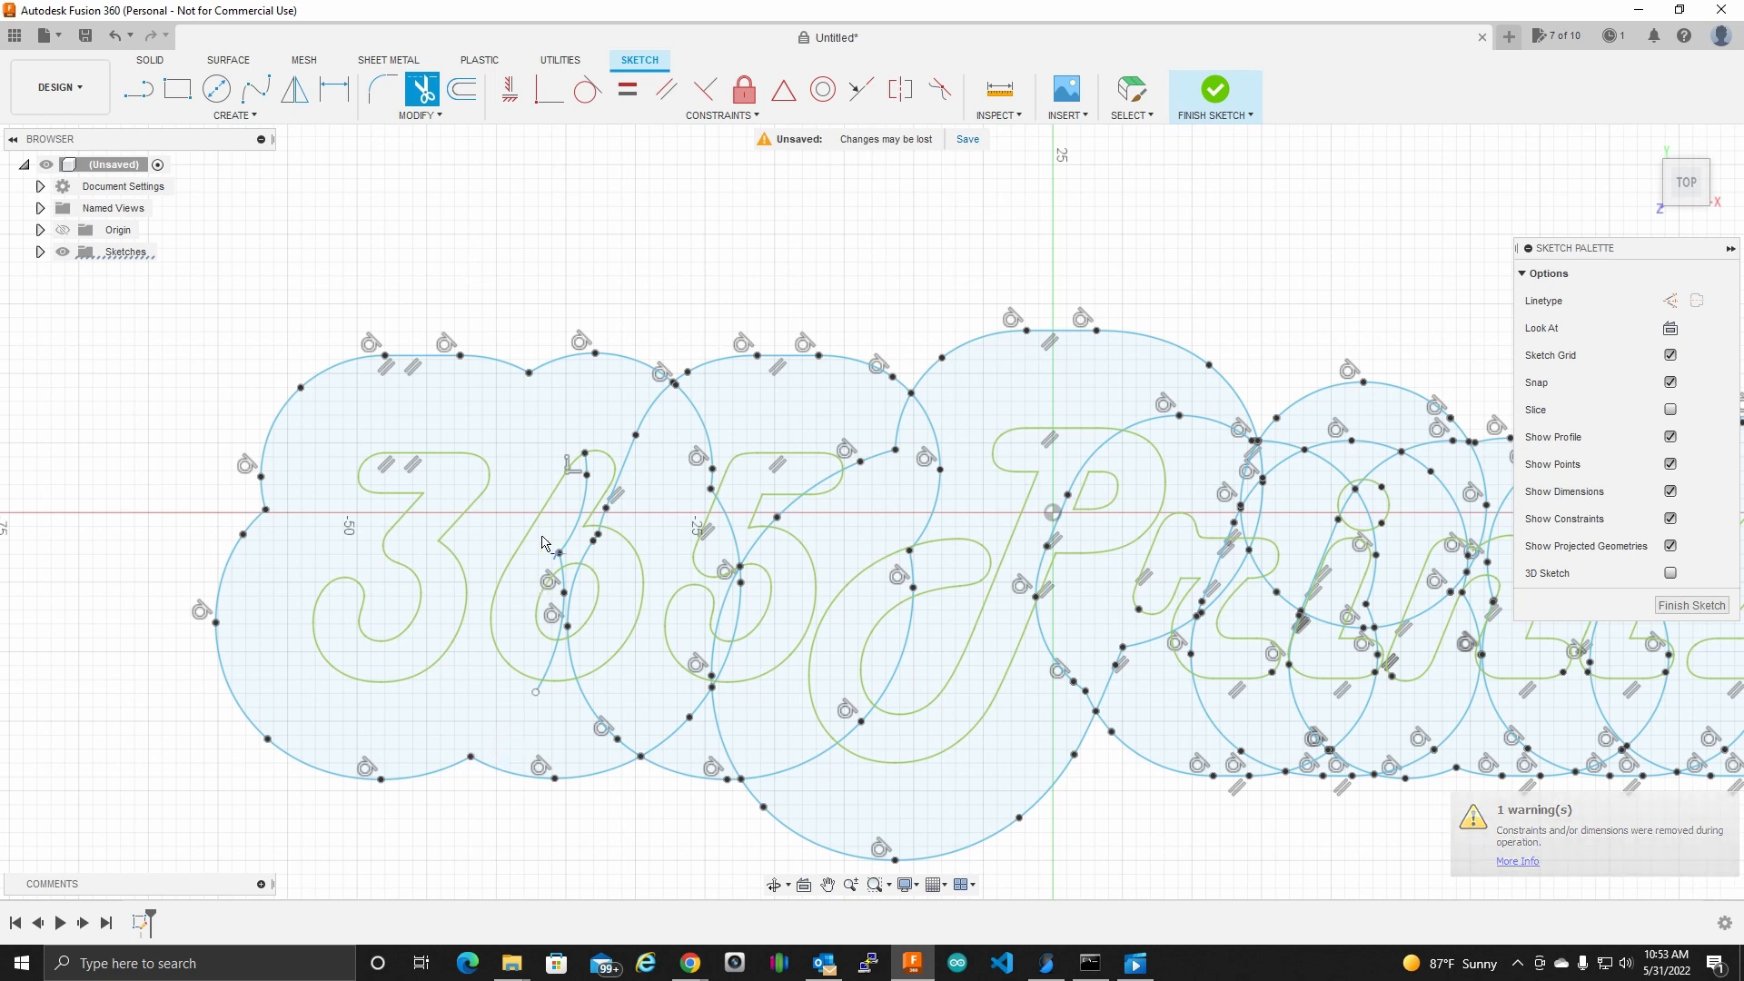
left_click(586, 474)
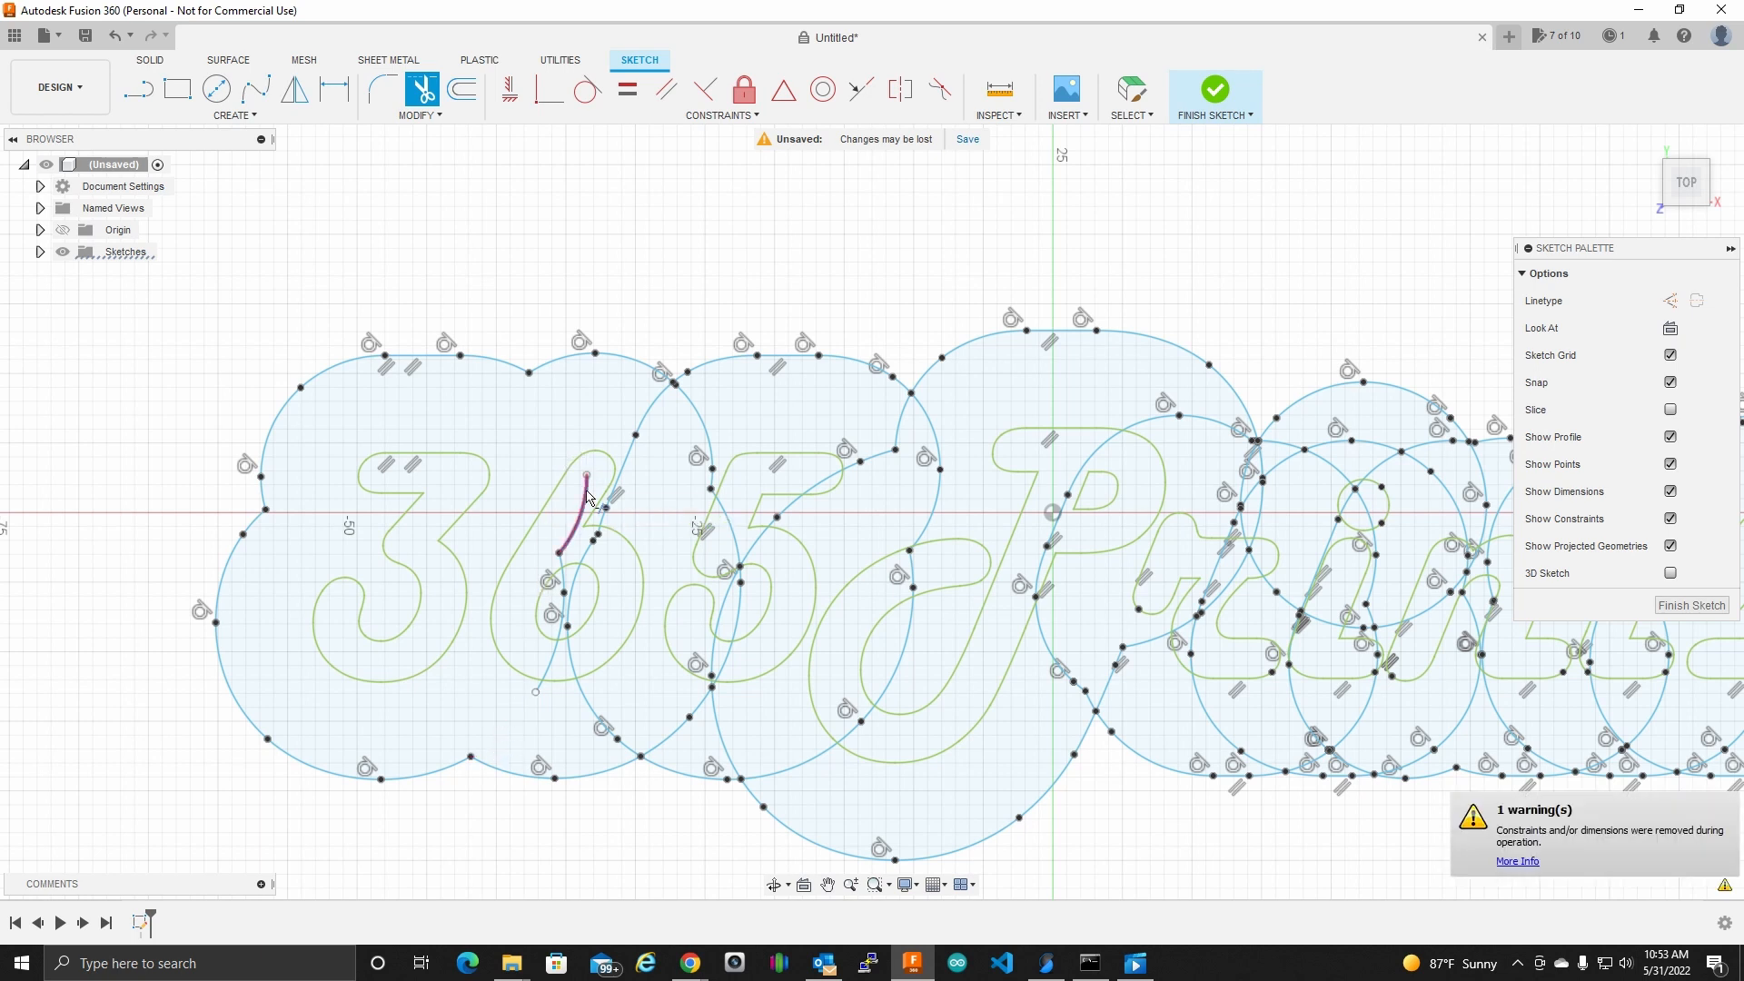
left_click(557, 550)
scroll(557, 549, "up", 3)
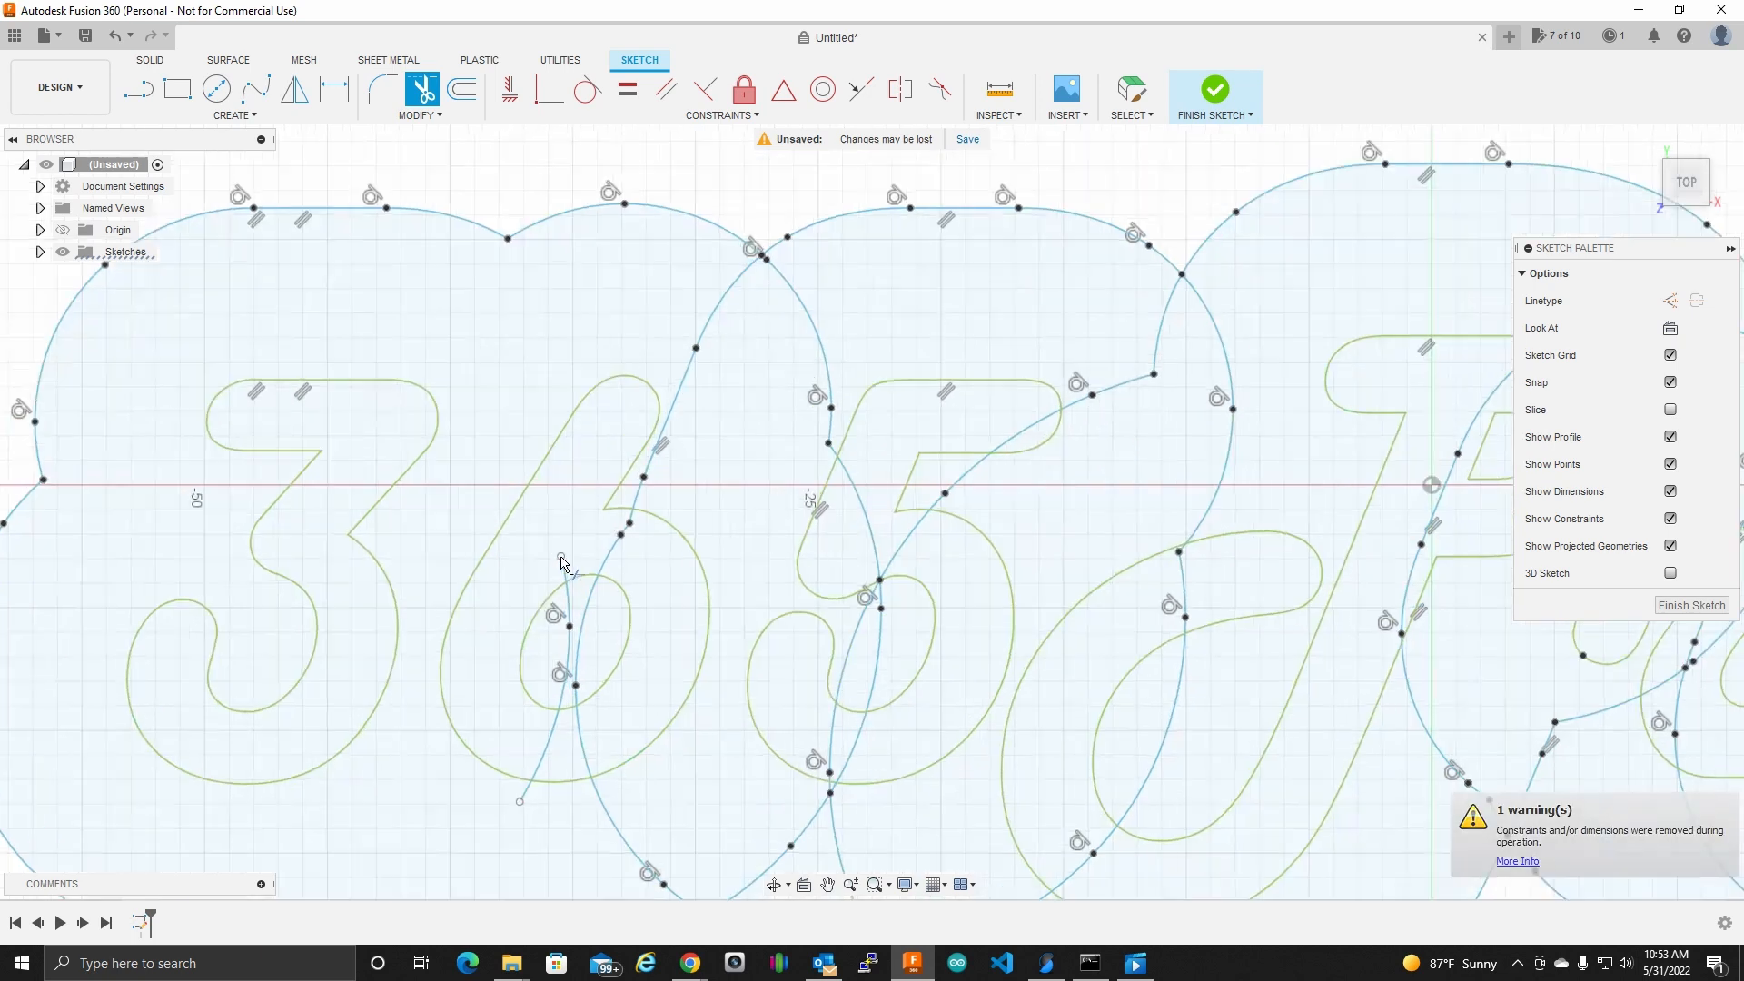
left_click(569, 607)
left_click(569, 646)
left_click(550, 754)
left_click(532, 801)
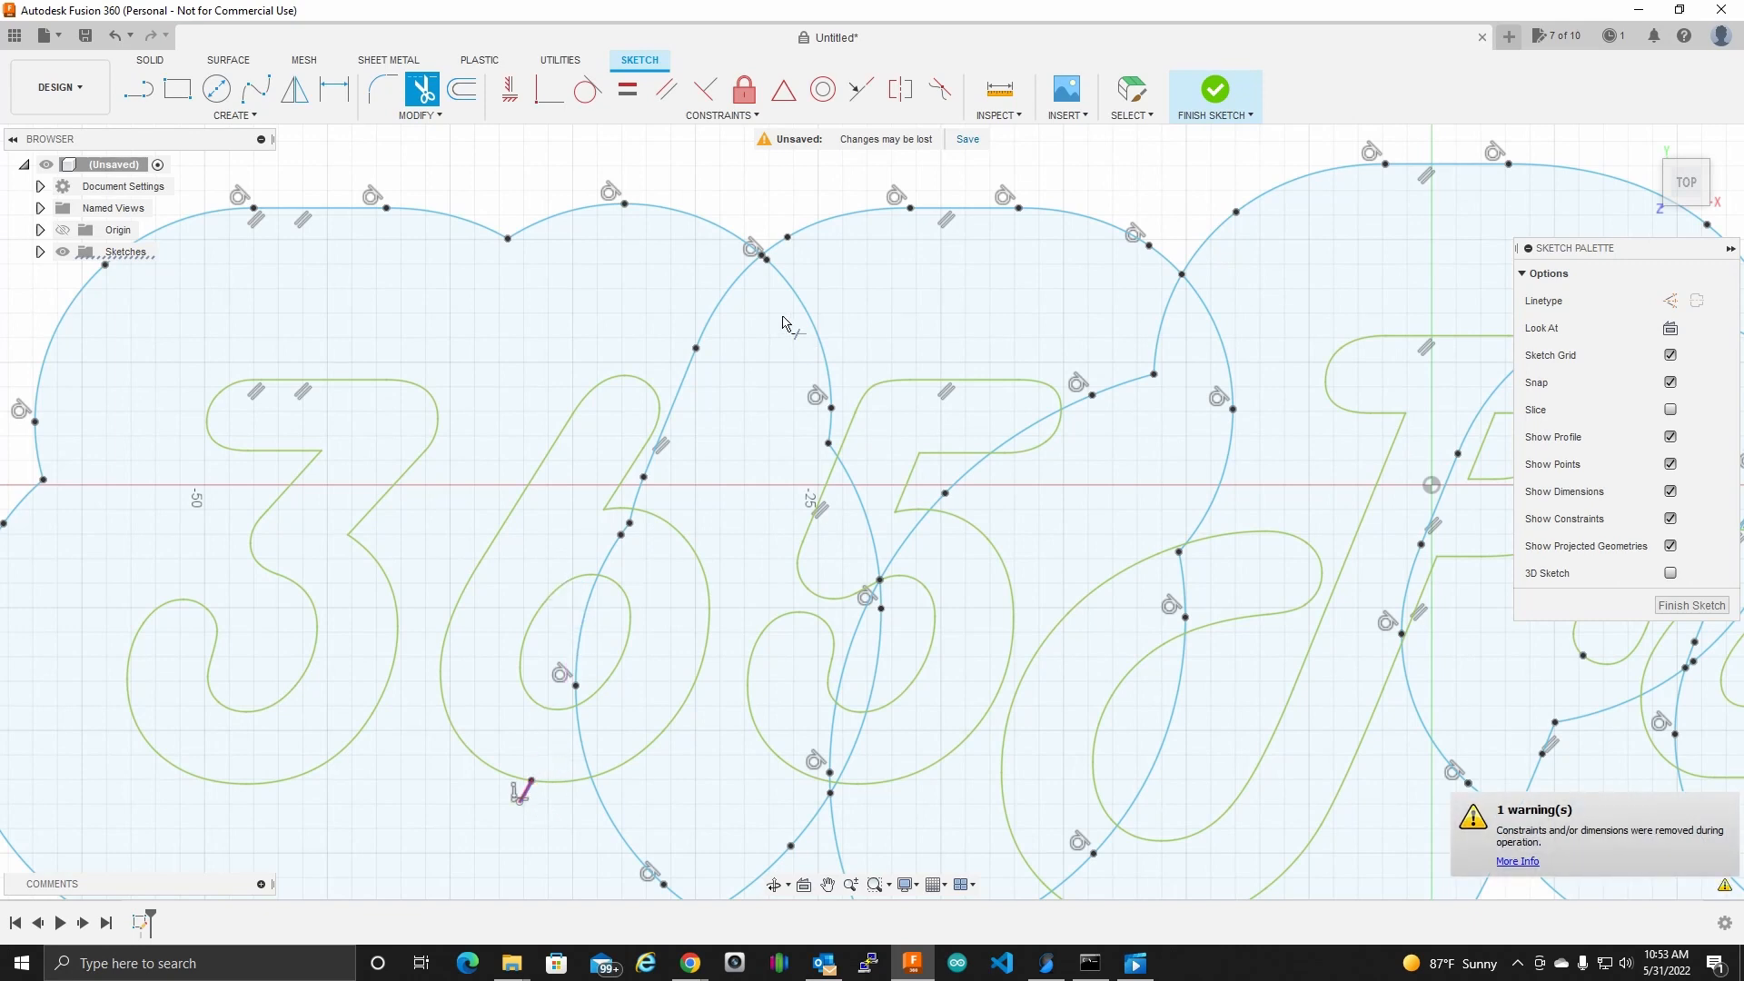
Step: Trim the curved left side of the 5's offset outline where it crosses the lower part and counter of the 6
middle_click_drag(740, 749, 705, 599)
left_click(669, 750)
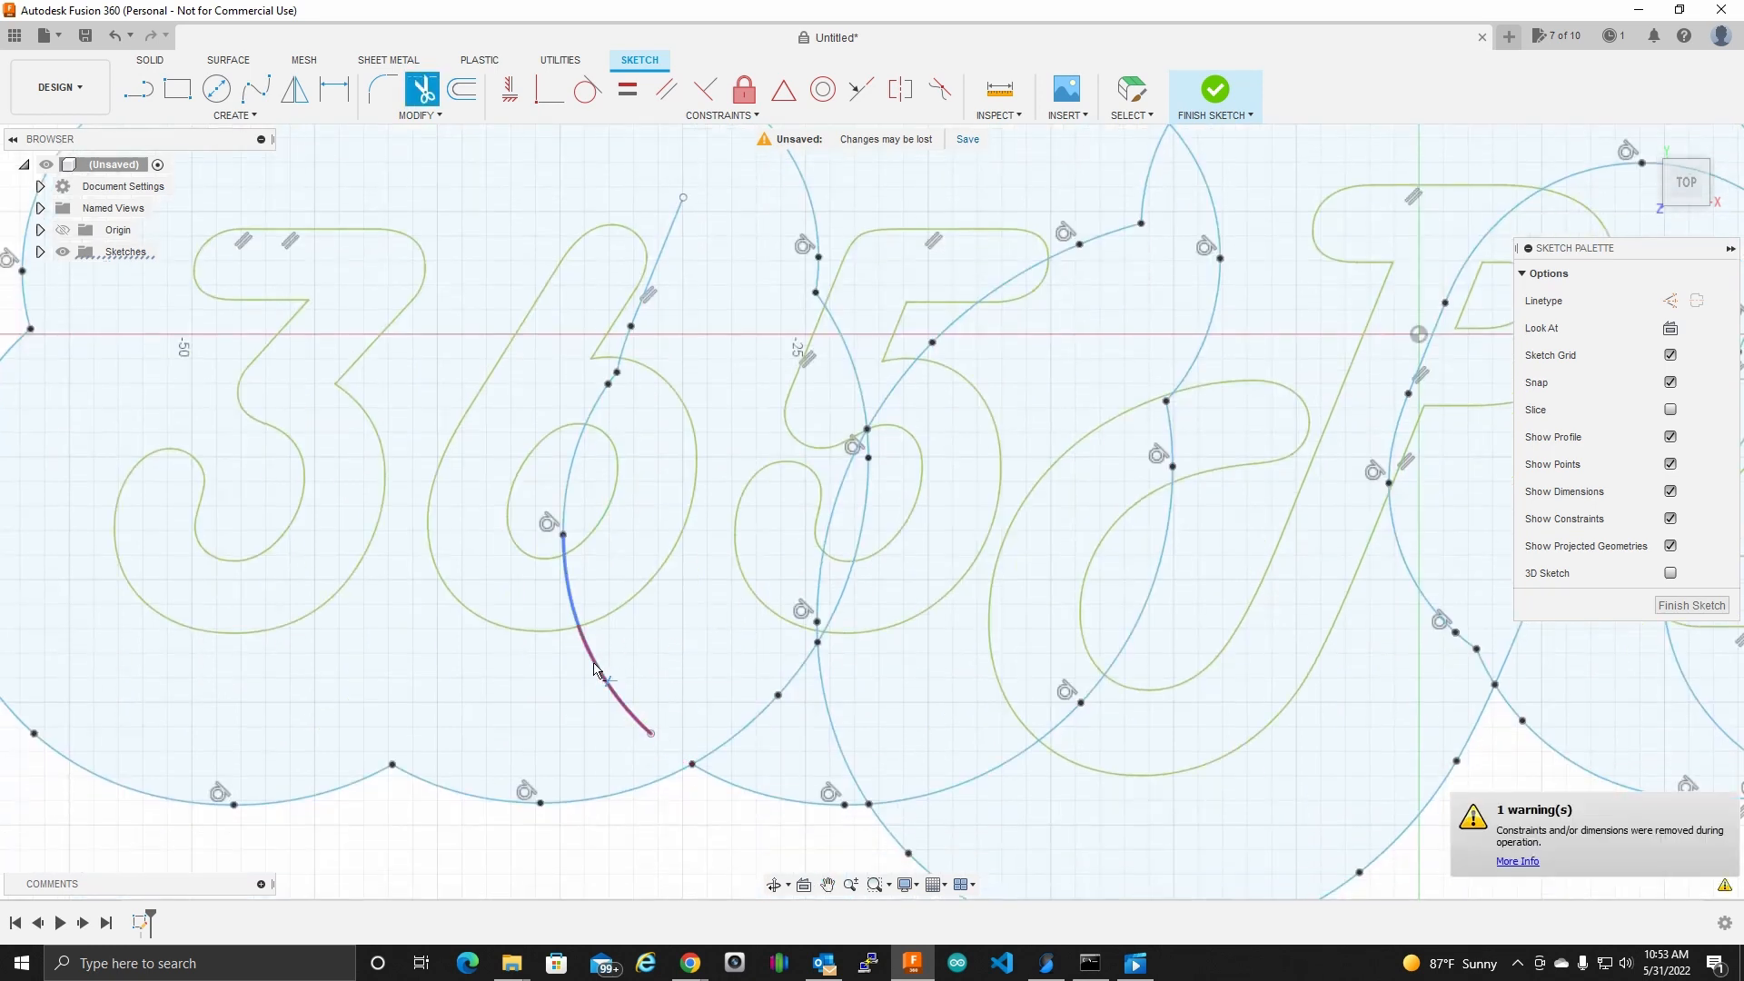
left_click(569, 589)
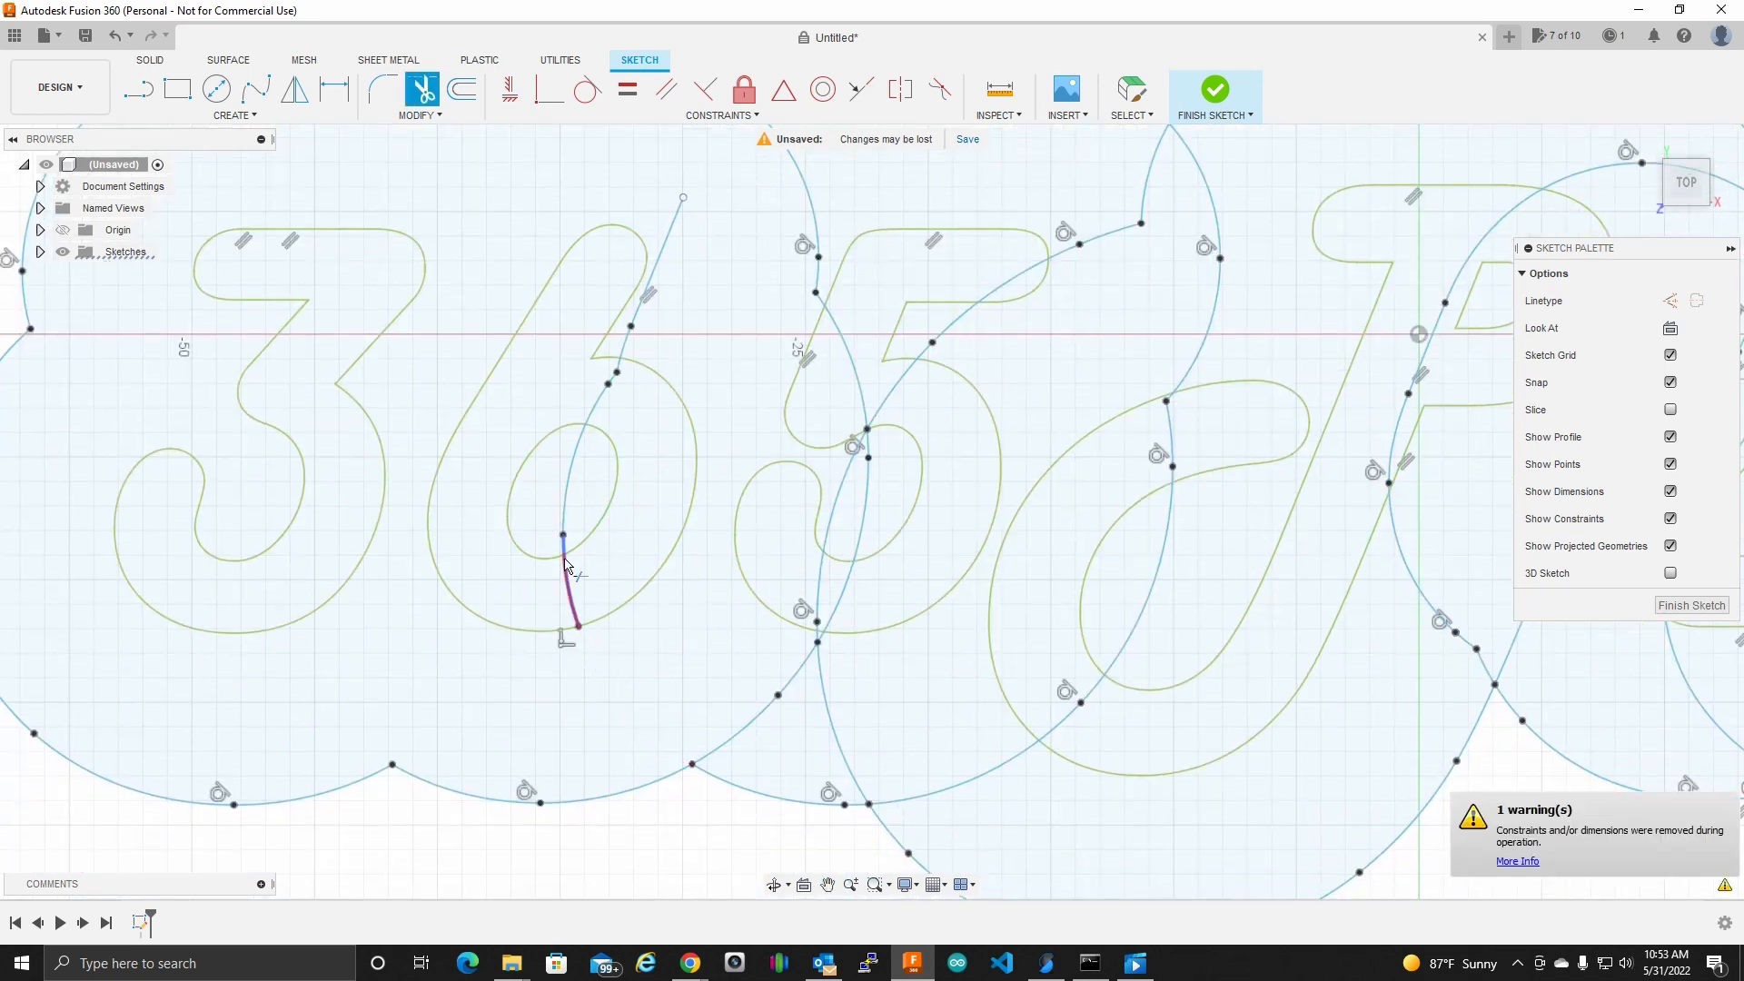
left_click(563, 554)
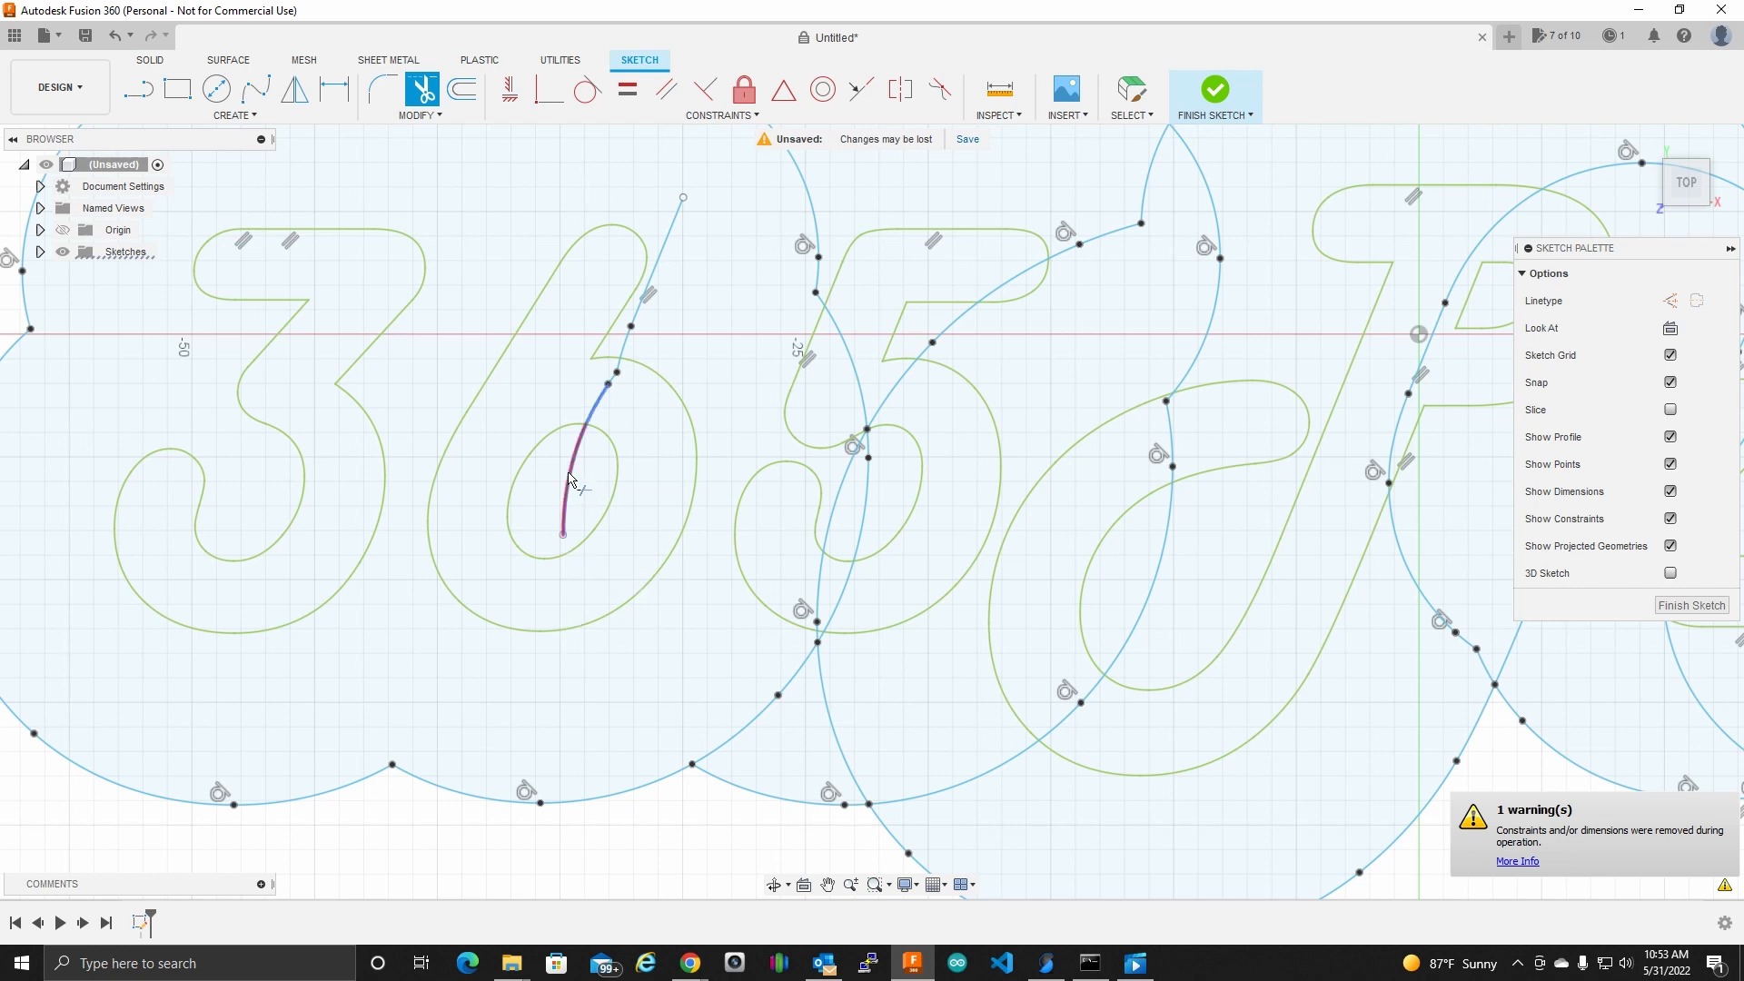
left_click(596, 406)
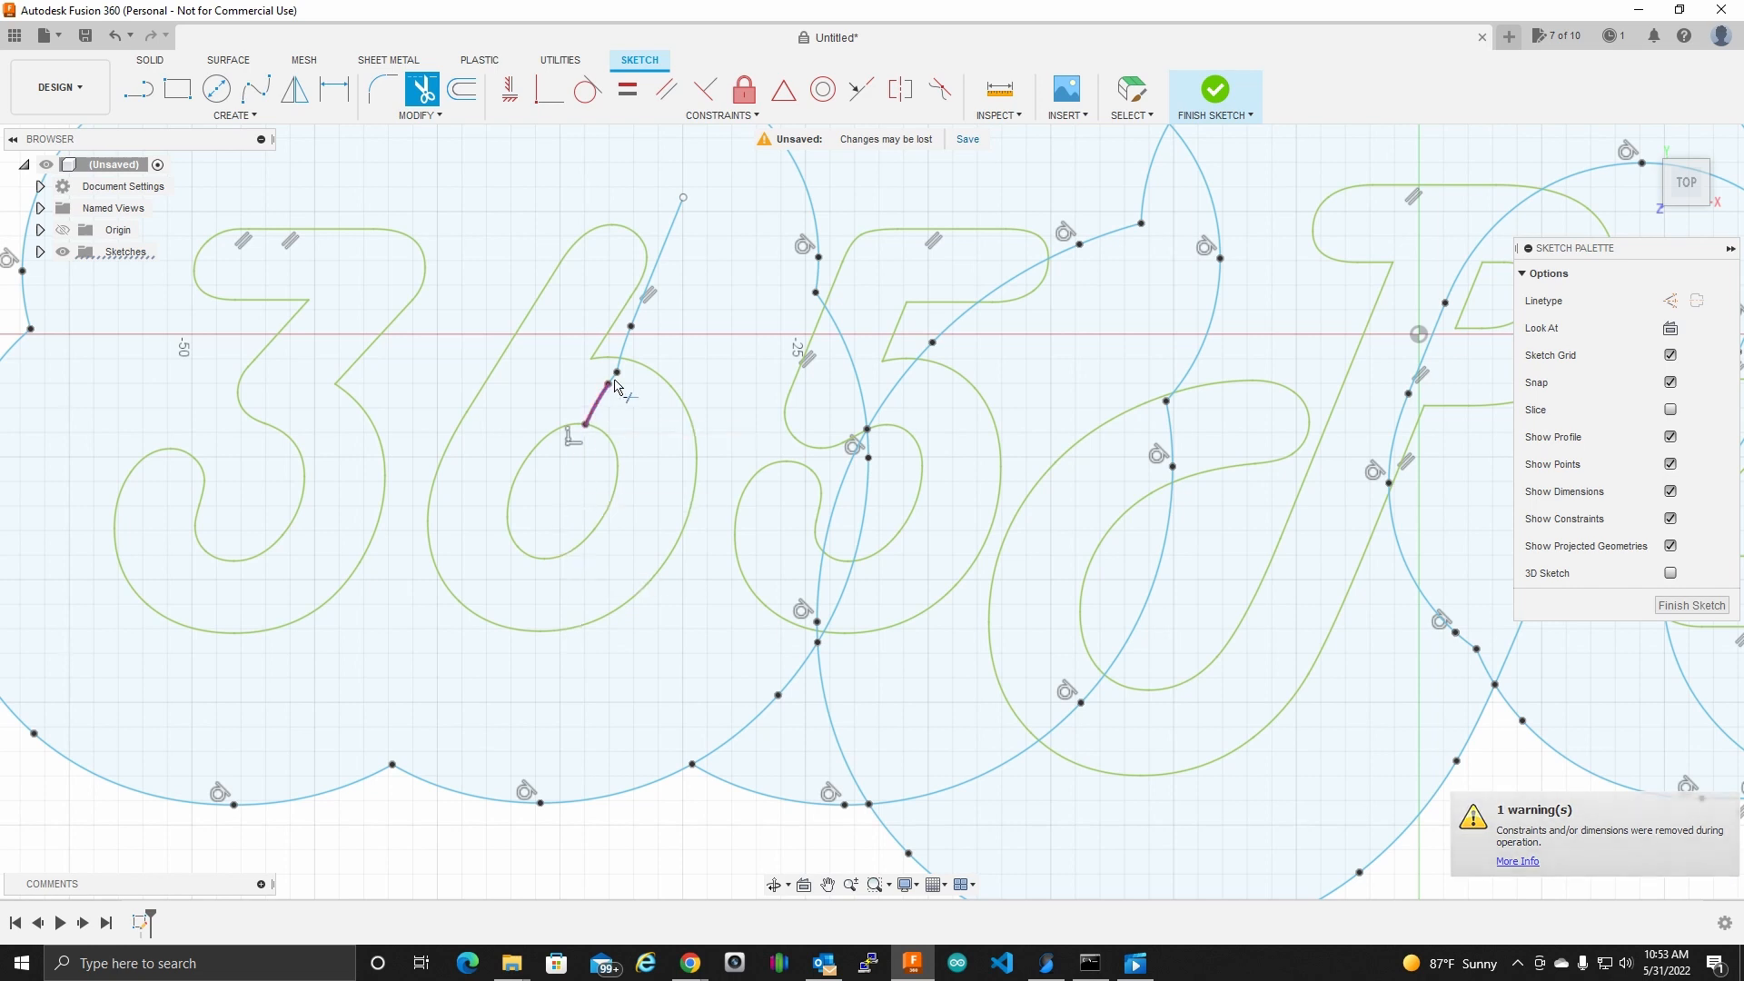
Step: Undo the accidental trim of the 6's letter contour and trim the remaining straight offset segments of the 5 crossing the 6
left_click(620, 372)
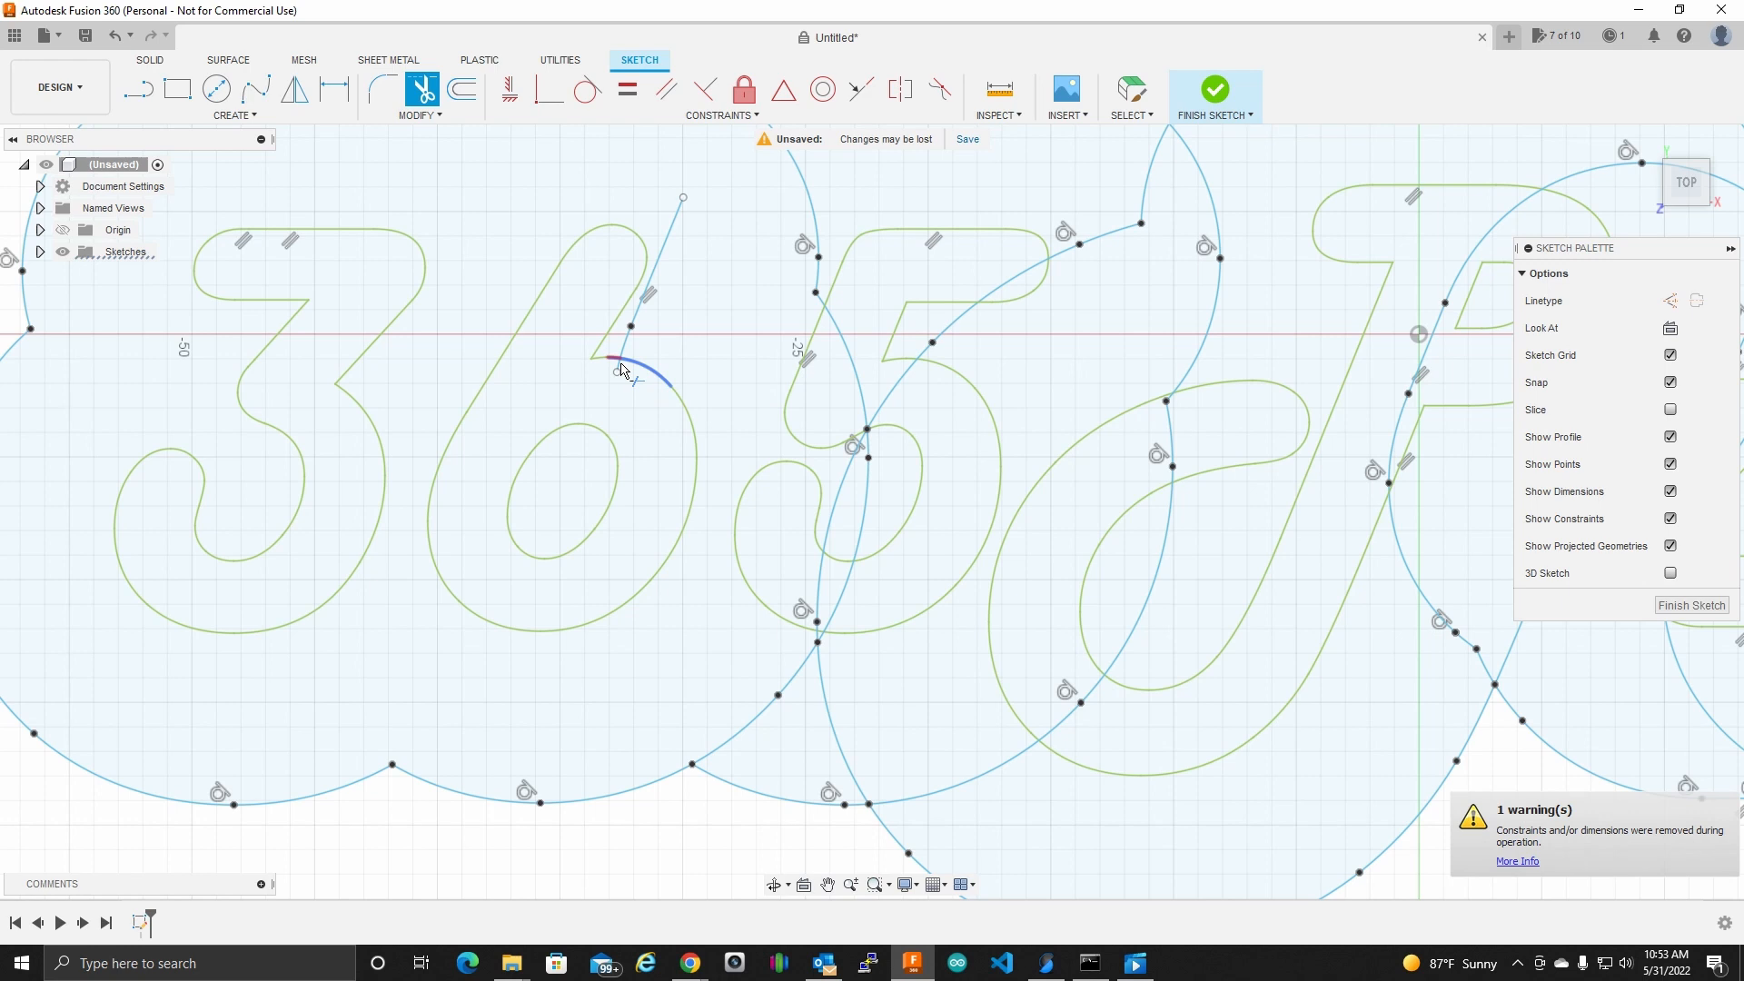
key("Escape")
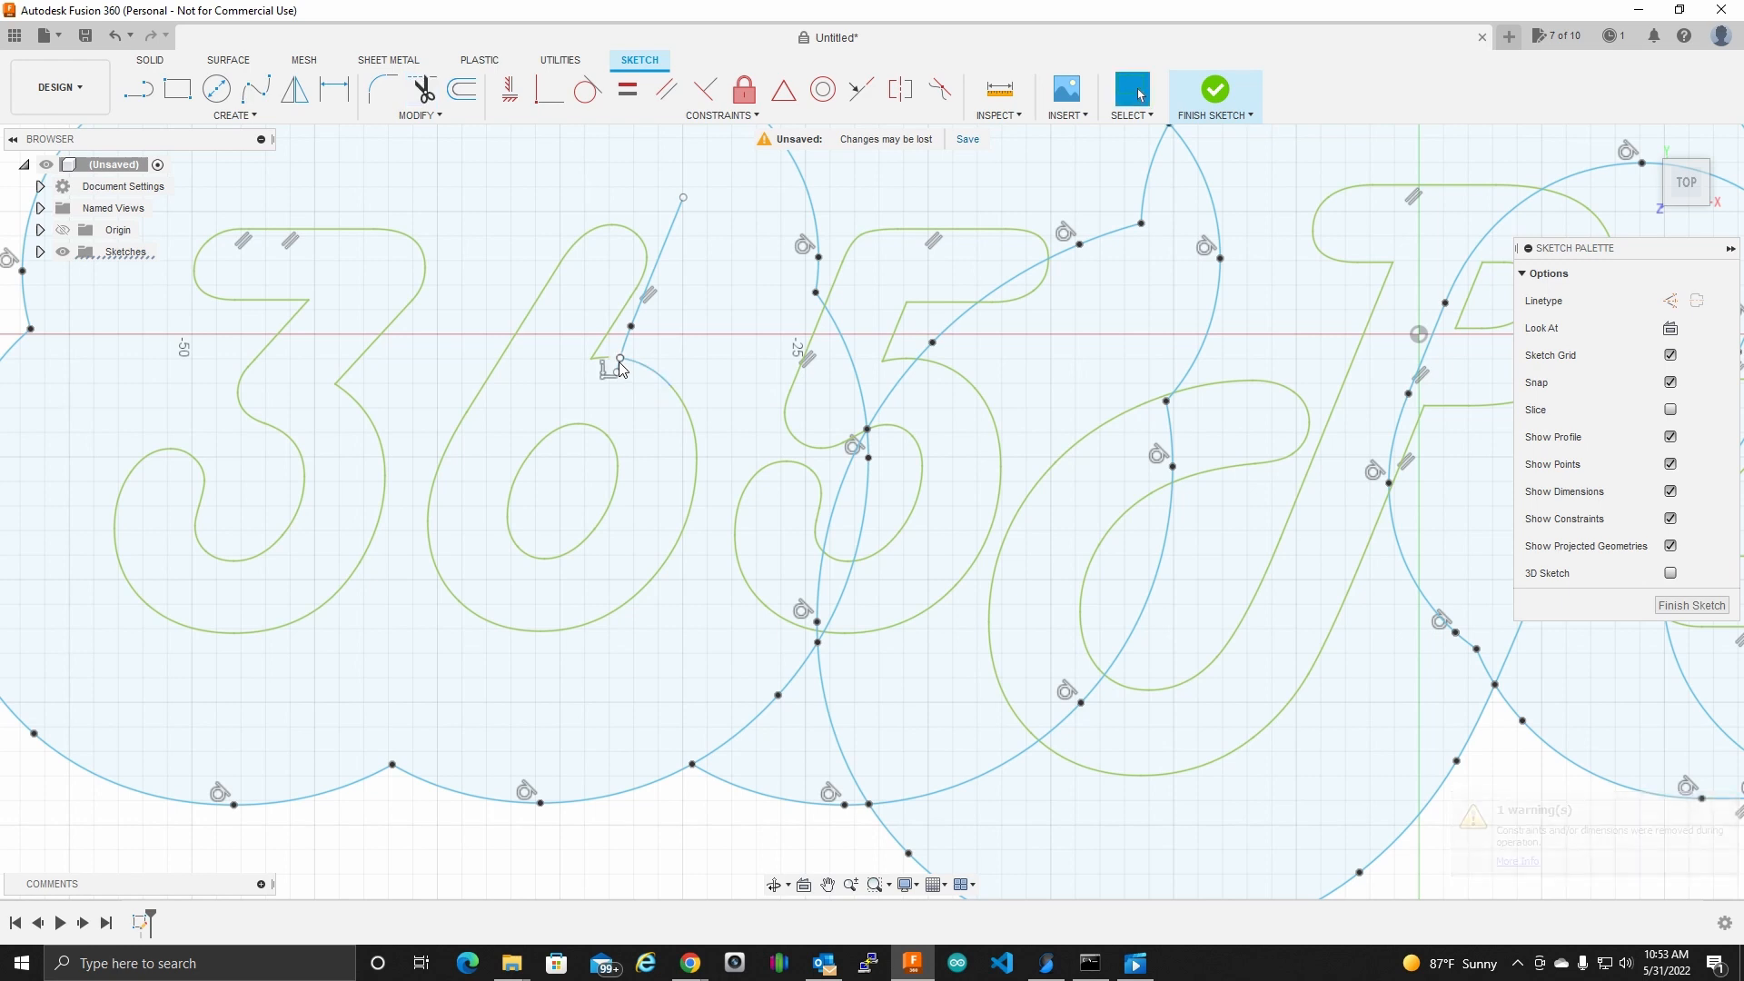
left_click(422, 89)
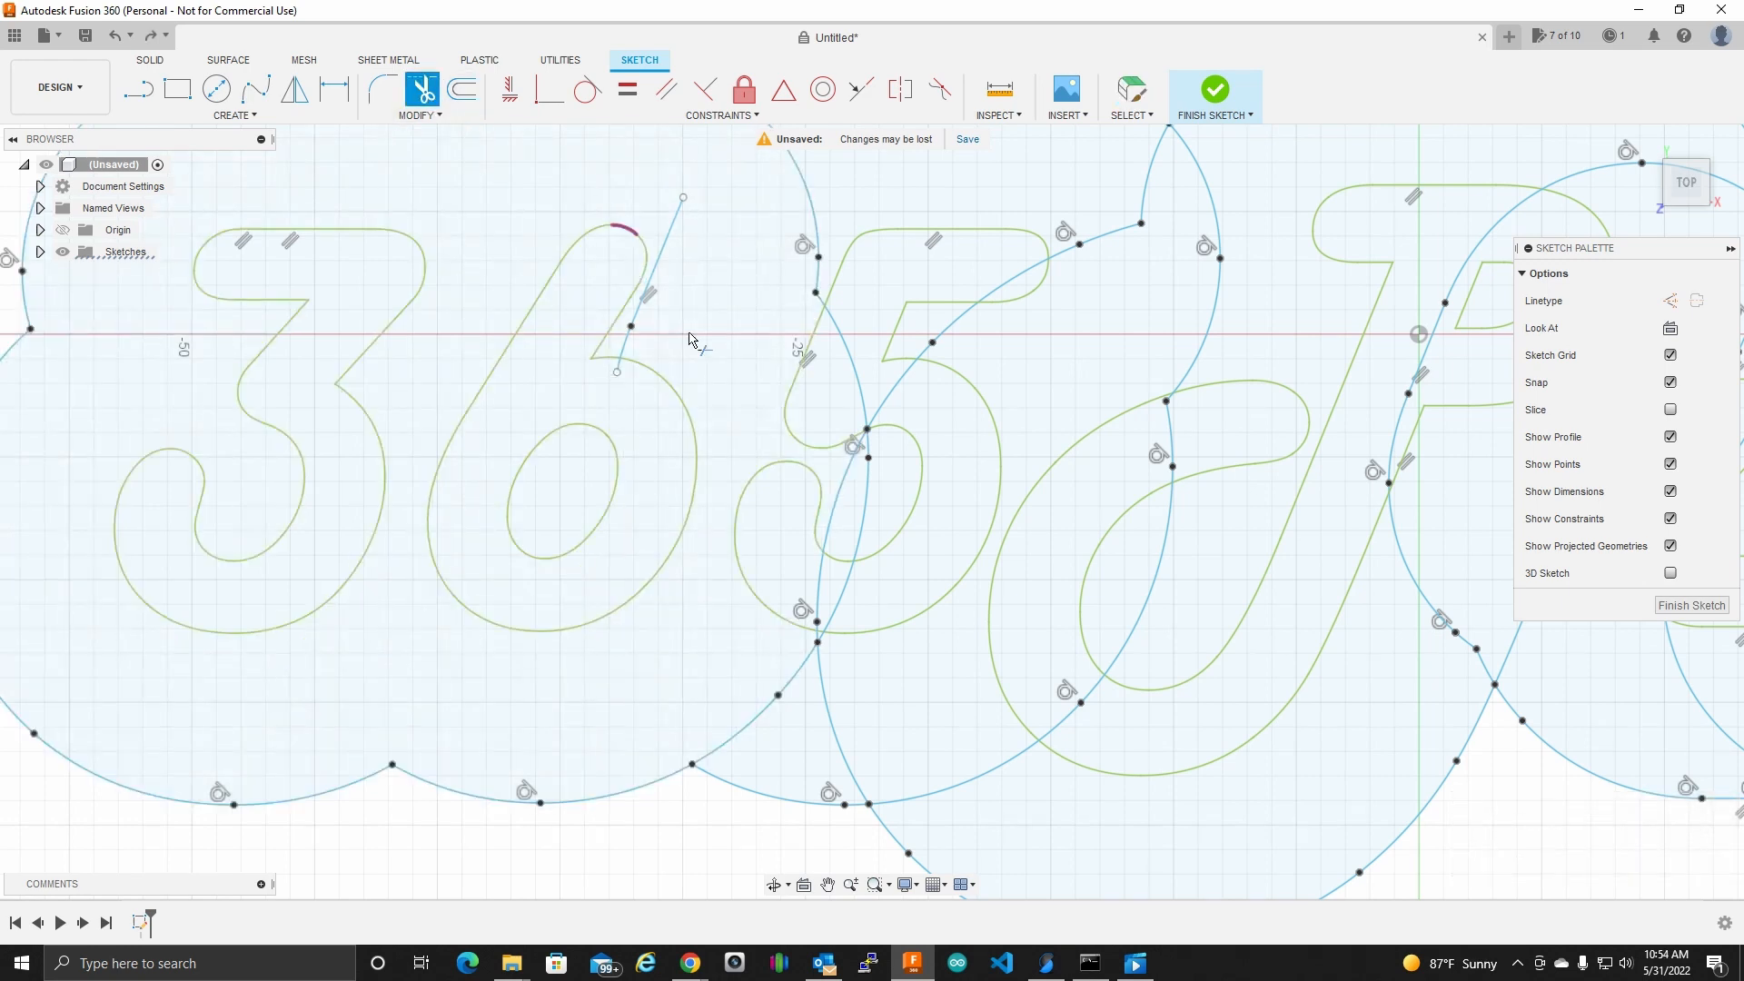
left_click(624, 352)
left_click(669, 275)
scroll(773, 264, "down", 2)
scroll(773, 264, "down", 3)
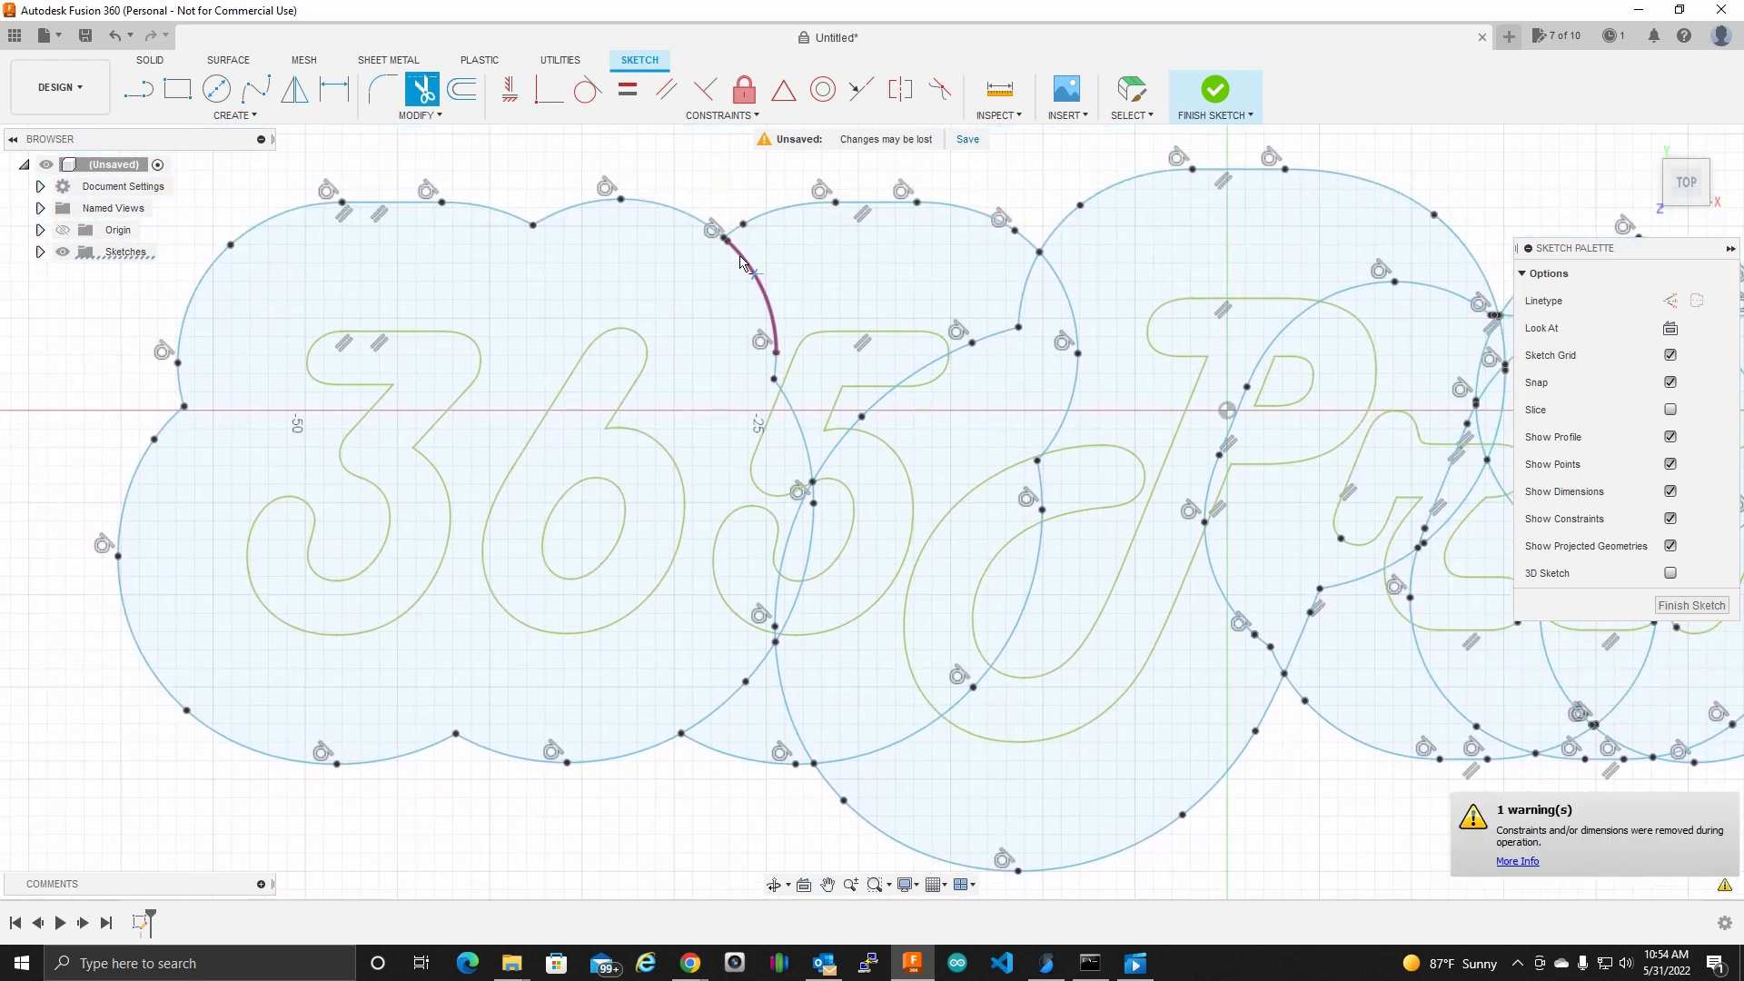
Step: Trim the upper right arc of the 6's offset outline, starting where it meets the 5's outline
scroll(691, 173, "up", 5)
scroll(718, 213, "up", 3)
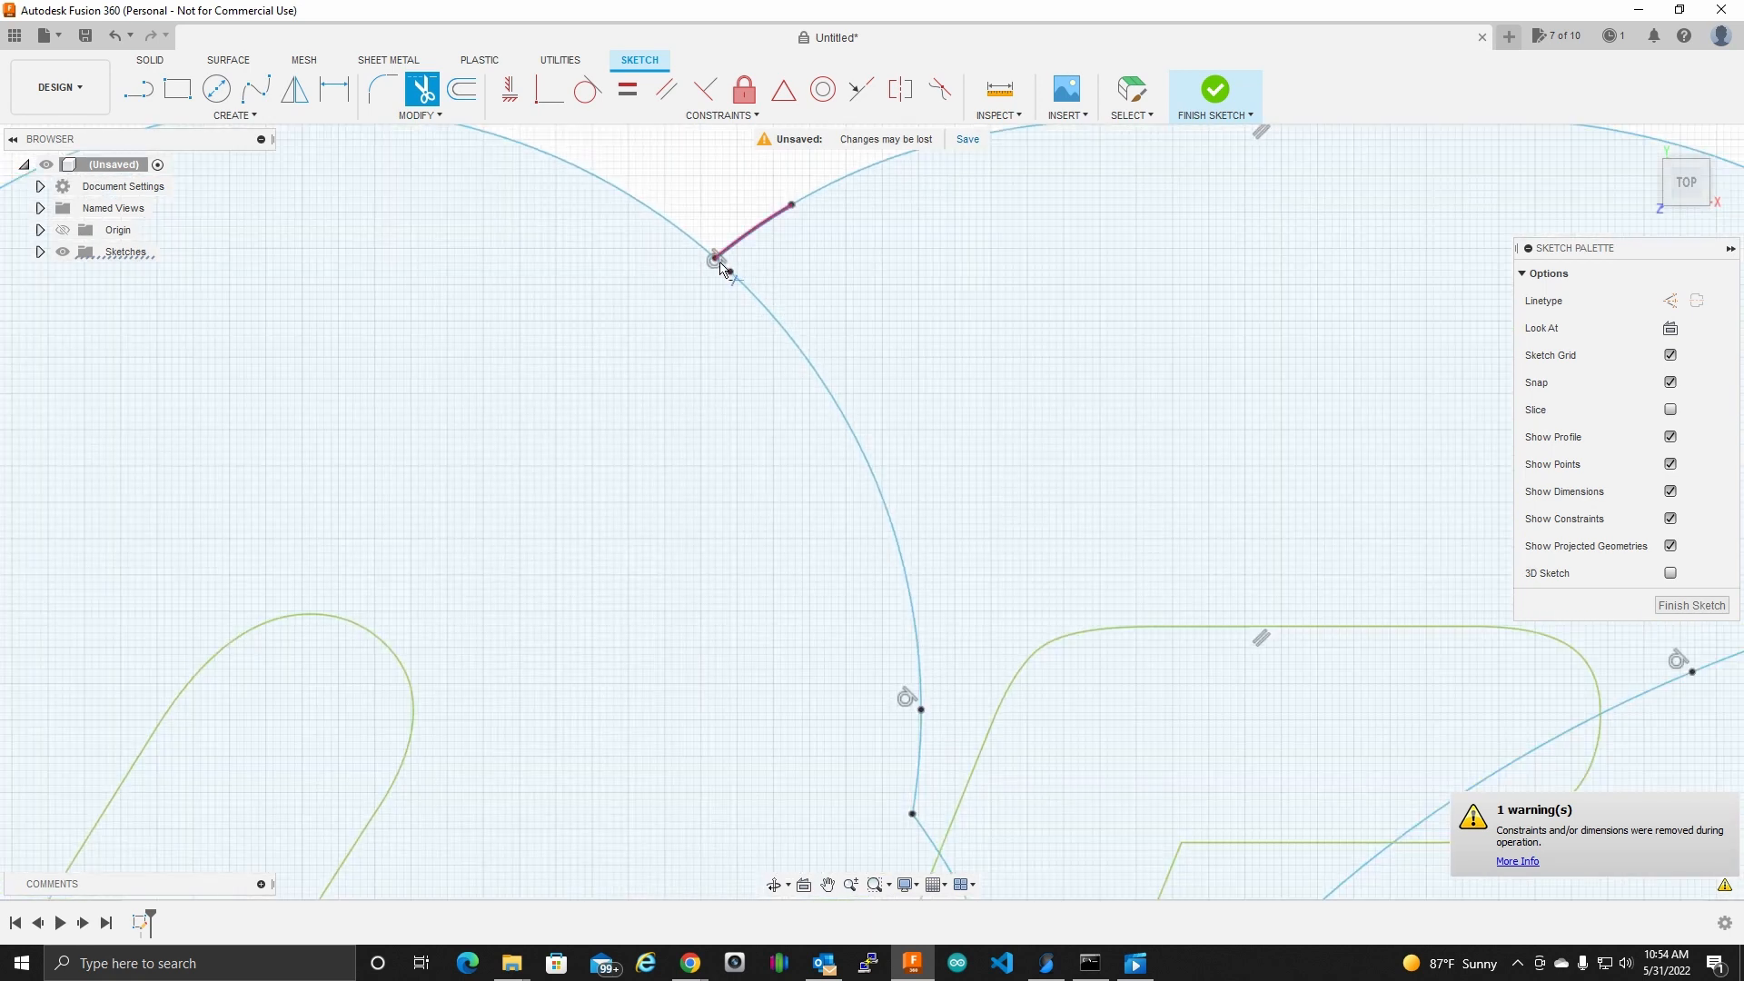
left_click(776, 311)
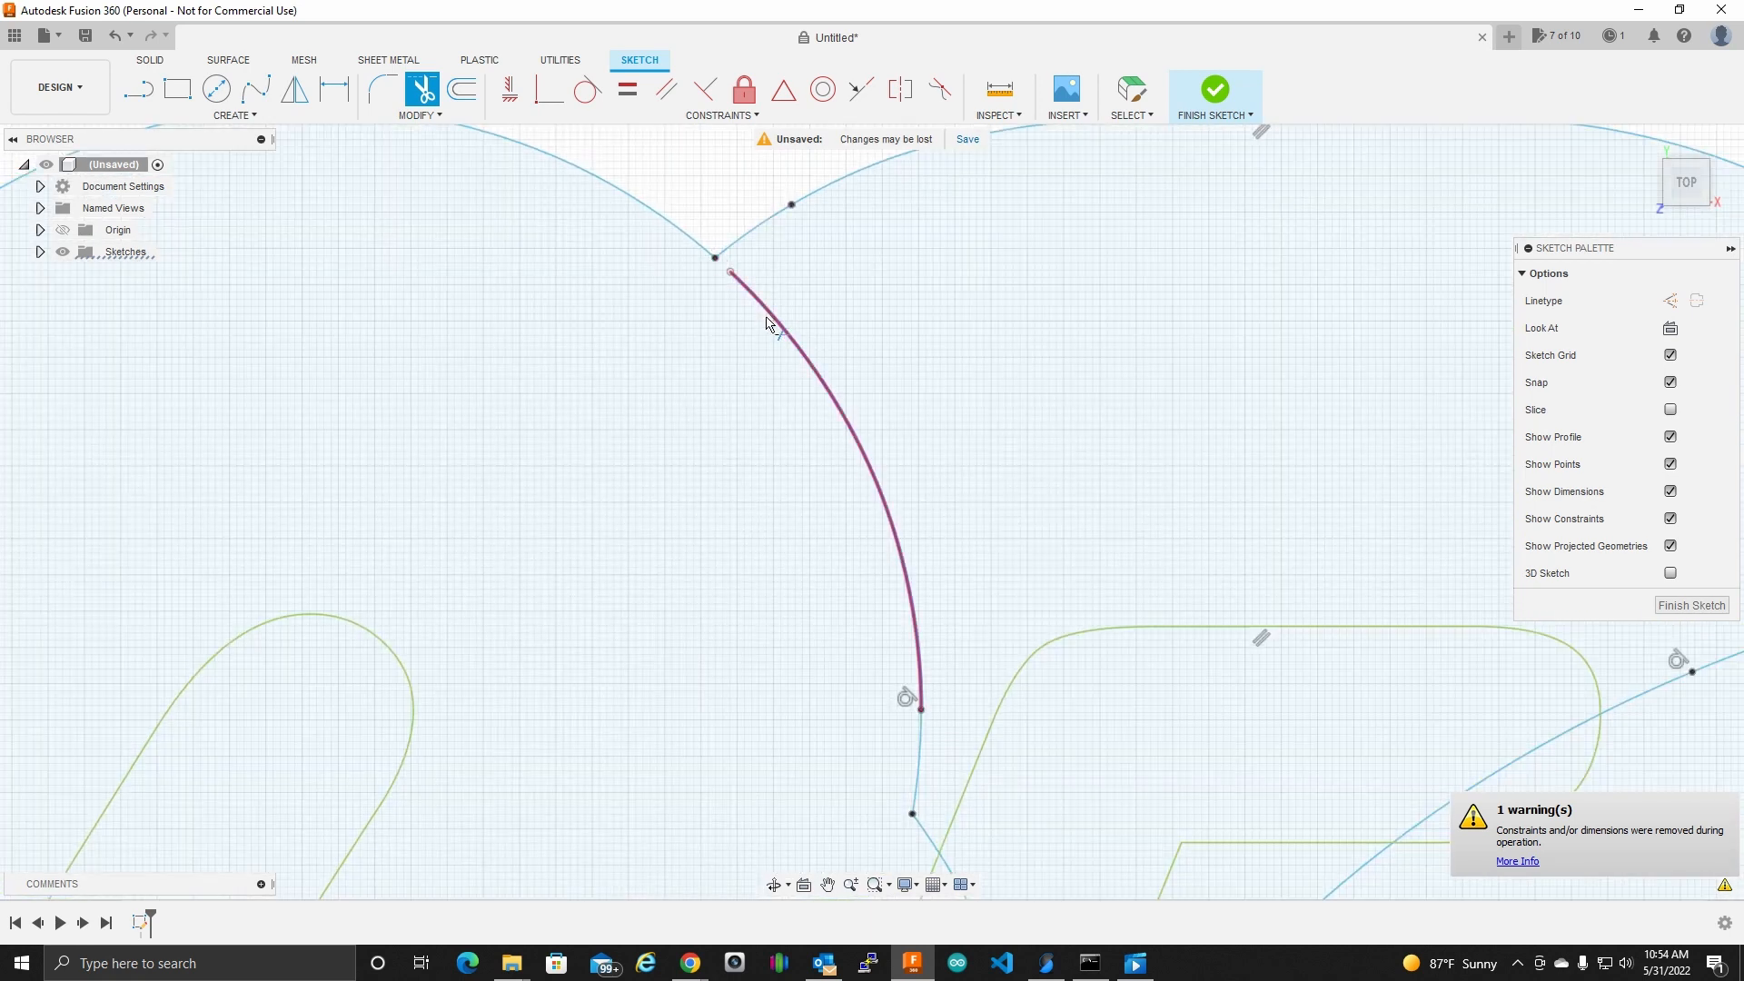
left_click(774, 313)
scroll(821, 557, "down", 5)
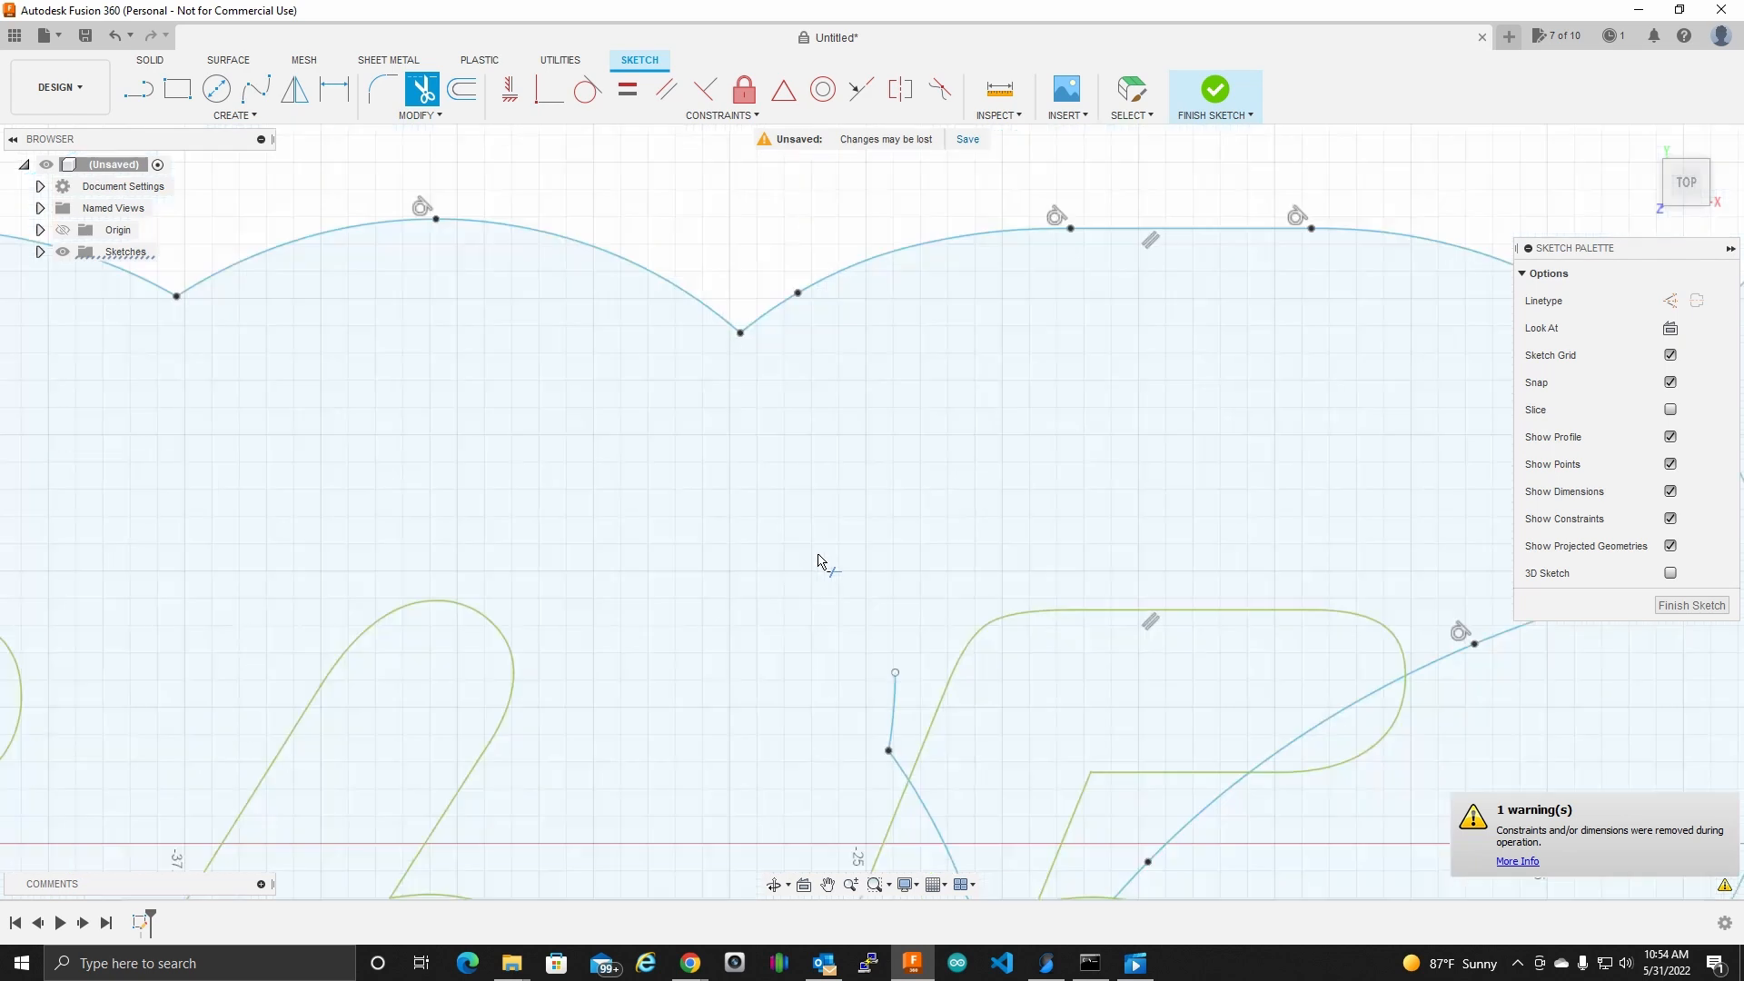
Step: Trim the remaining right-side segments of the 6's offset outline where they pass through the 5
scroll(821, 623, "up", 6)
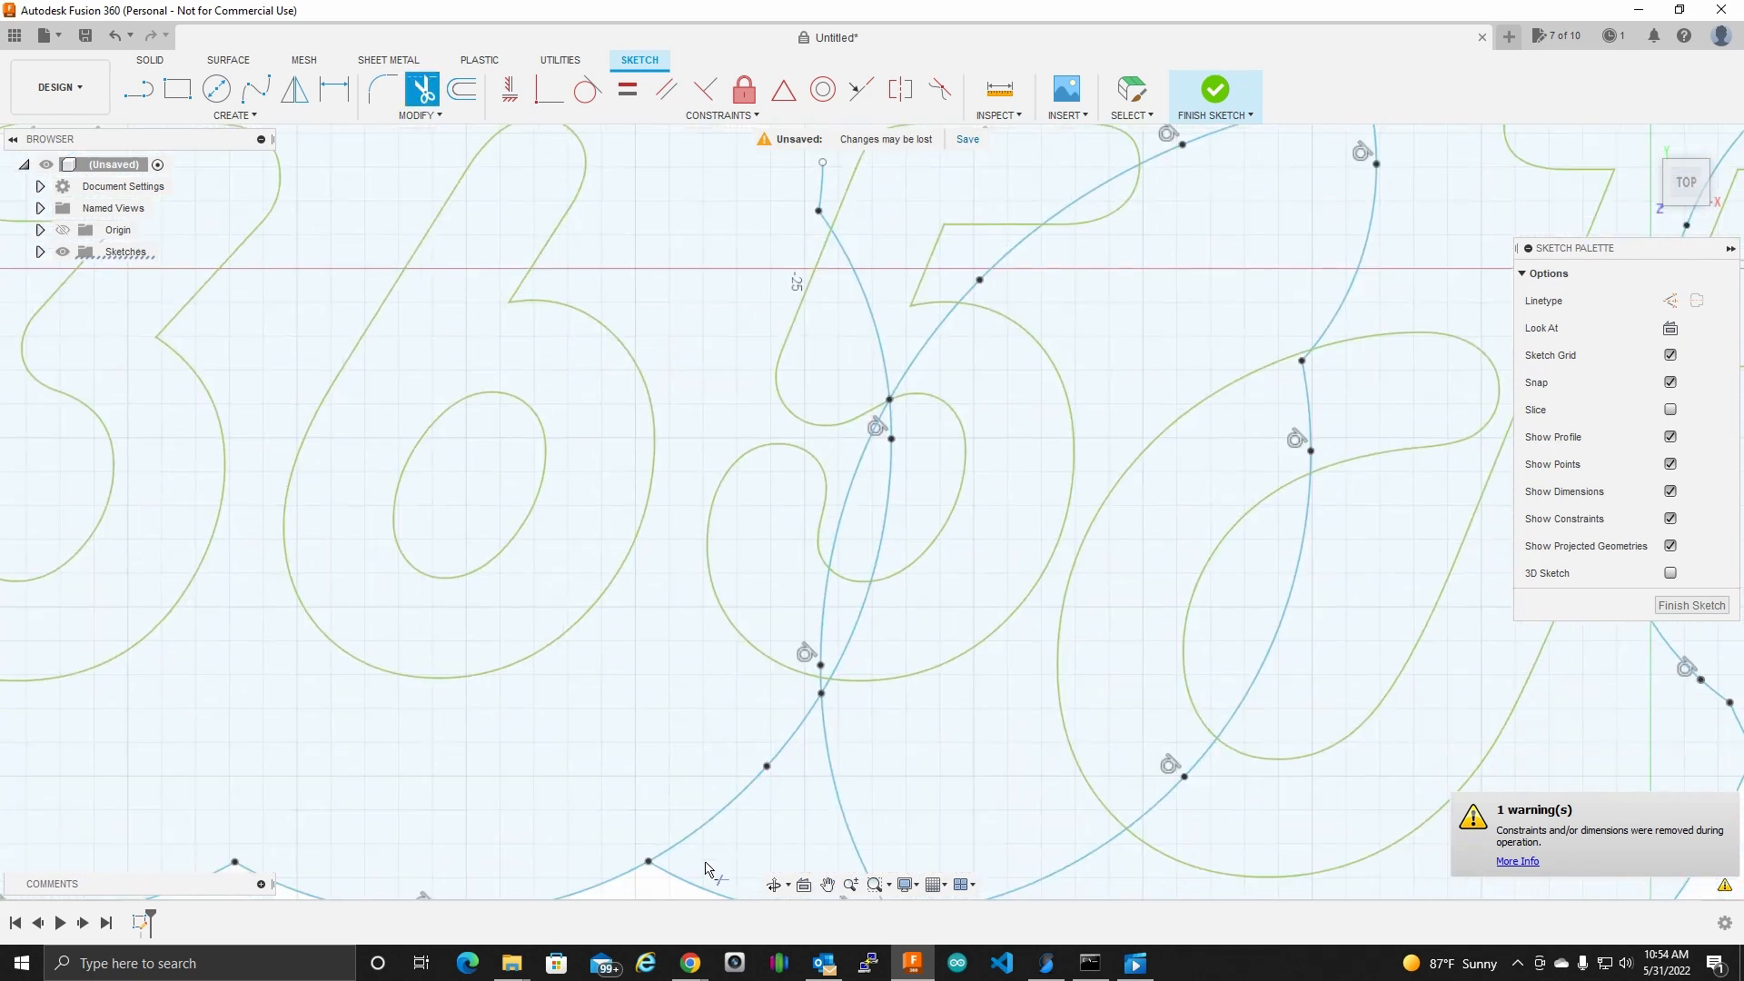
left_click(778, 846)
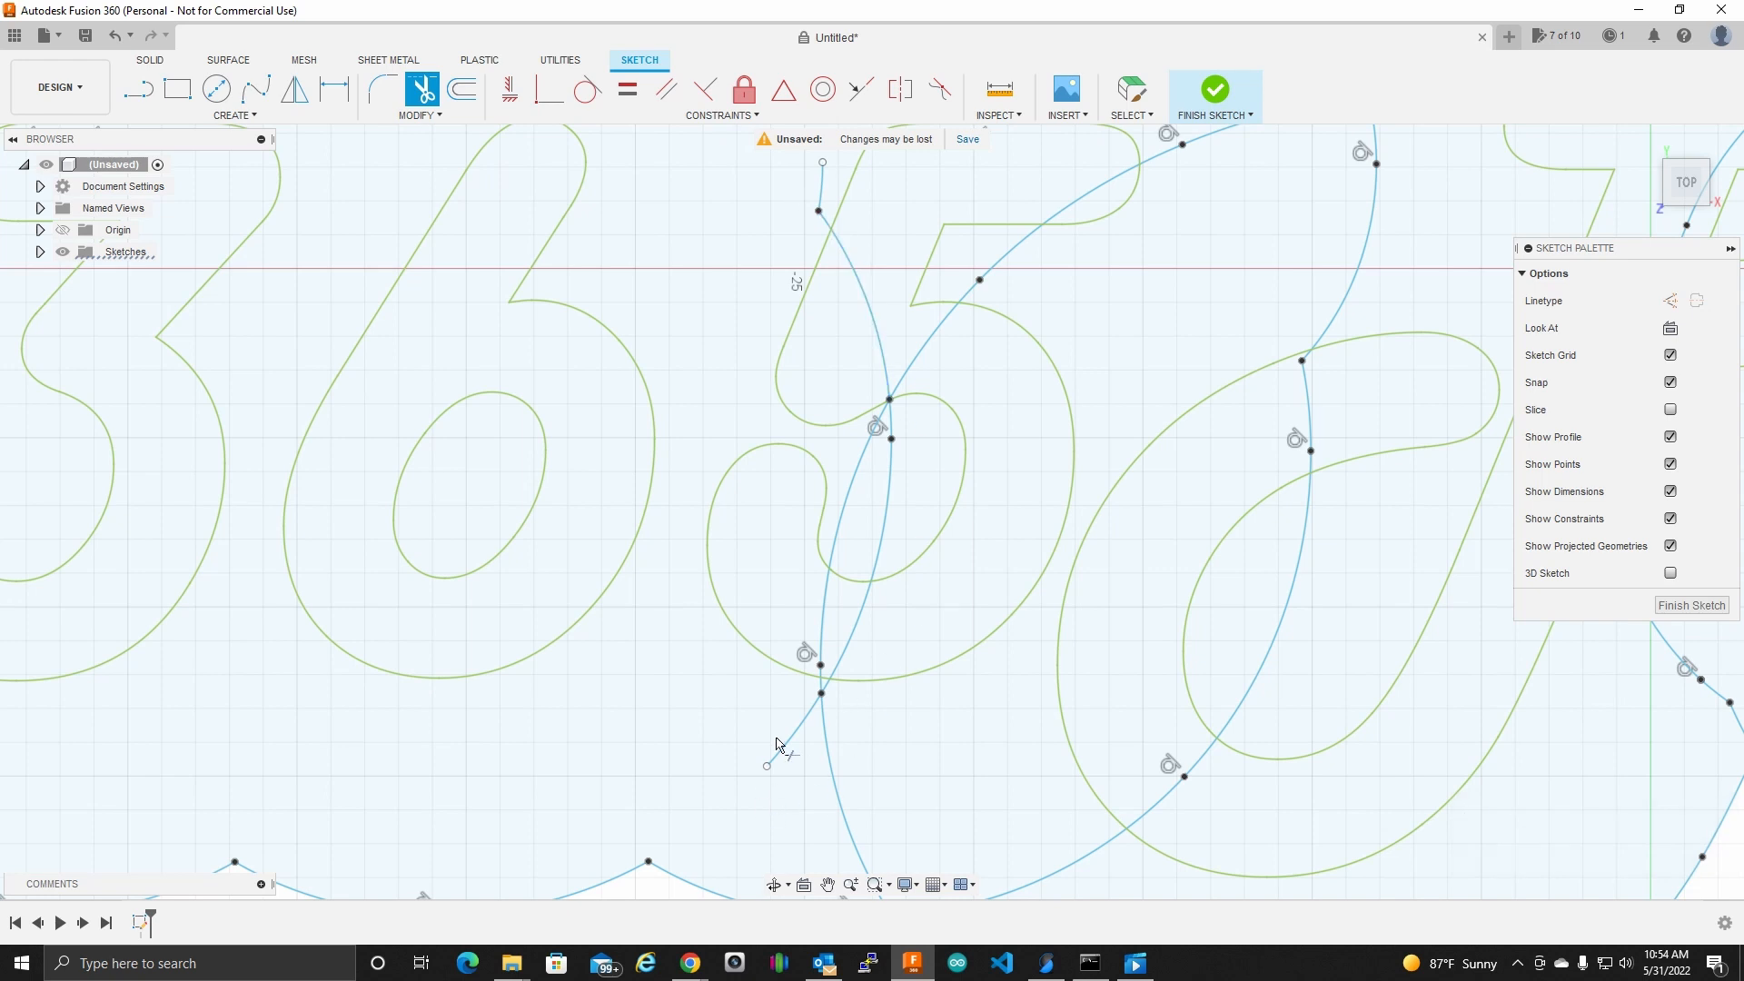
left_click(832, 206)
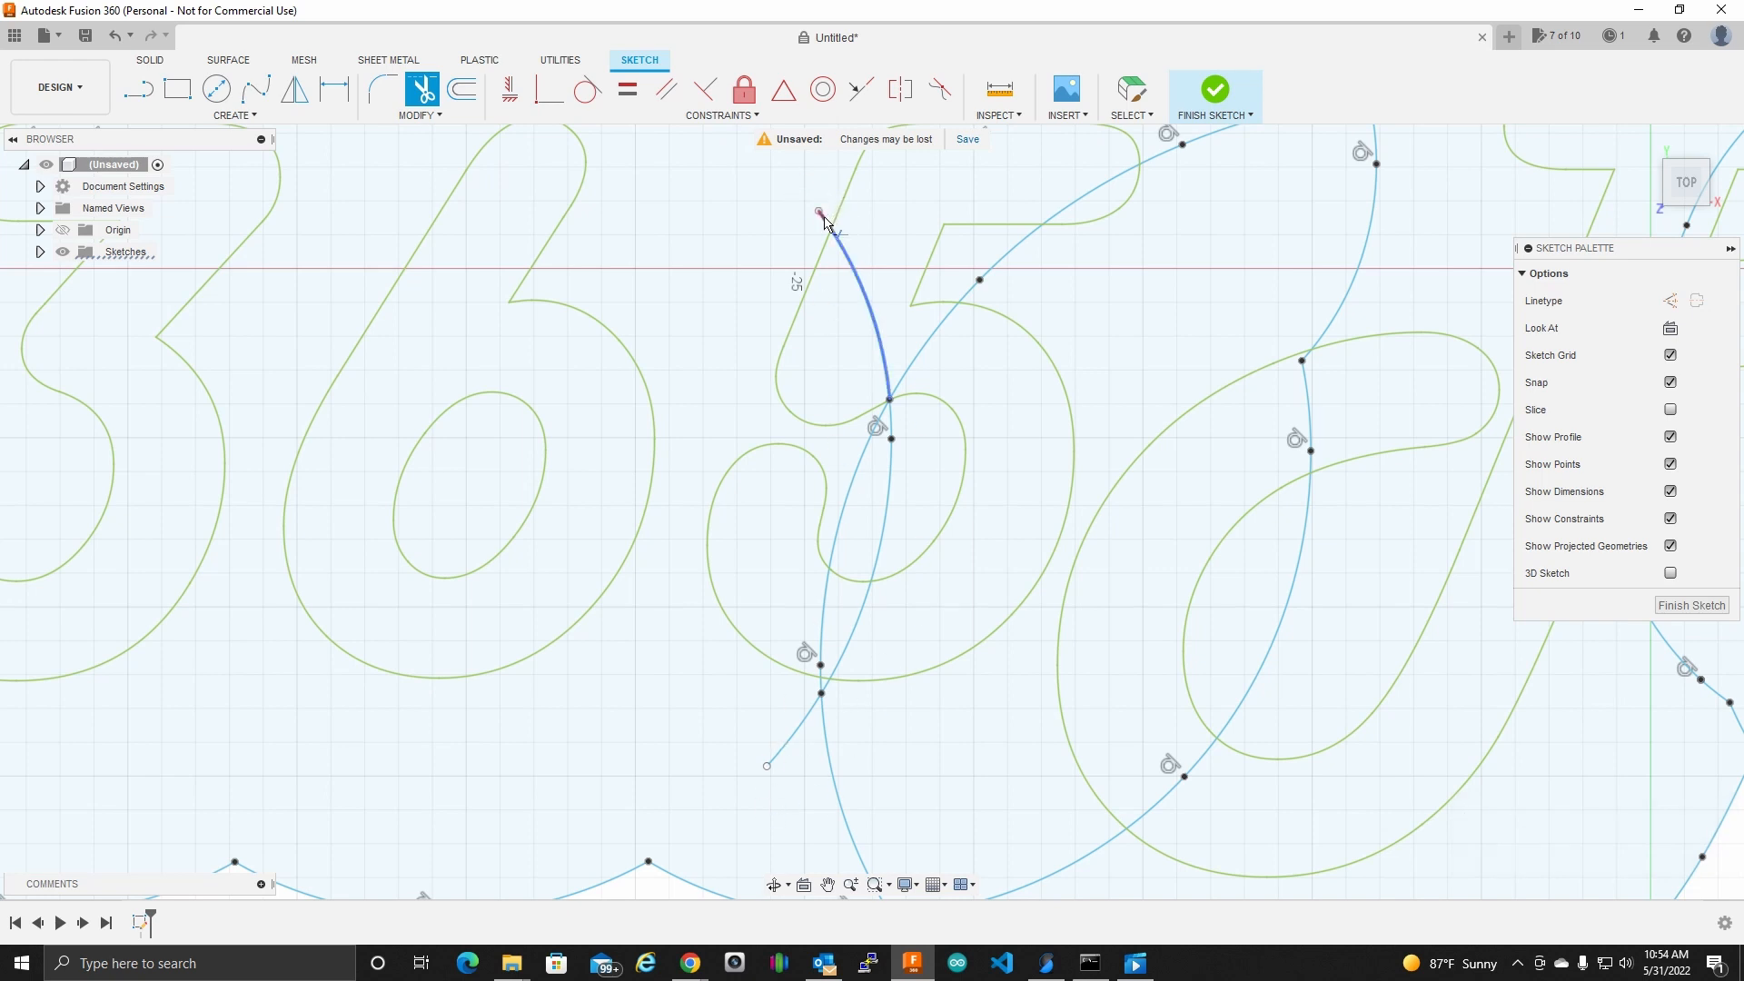
left_click(858, 281)
left_click(890, 425)
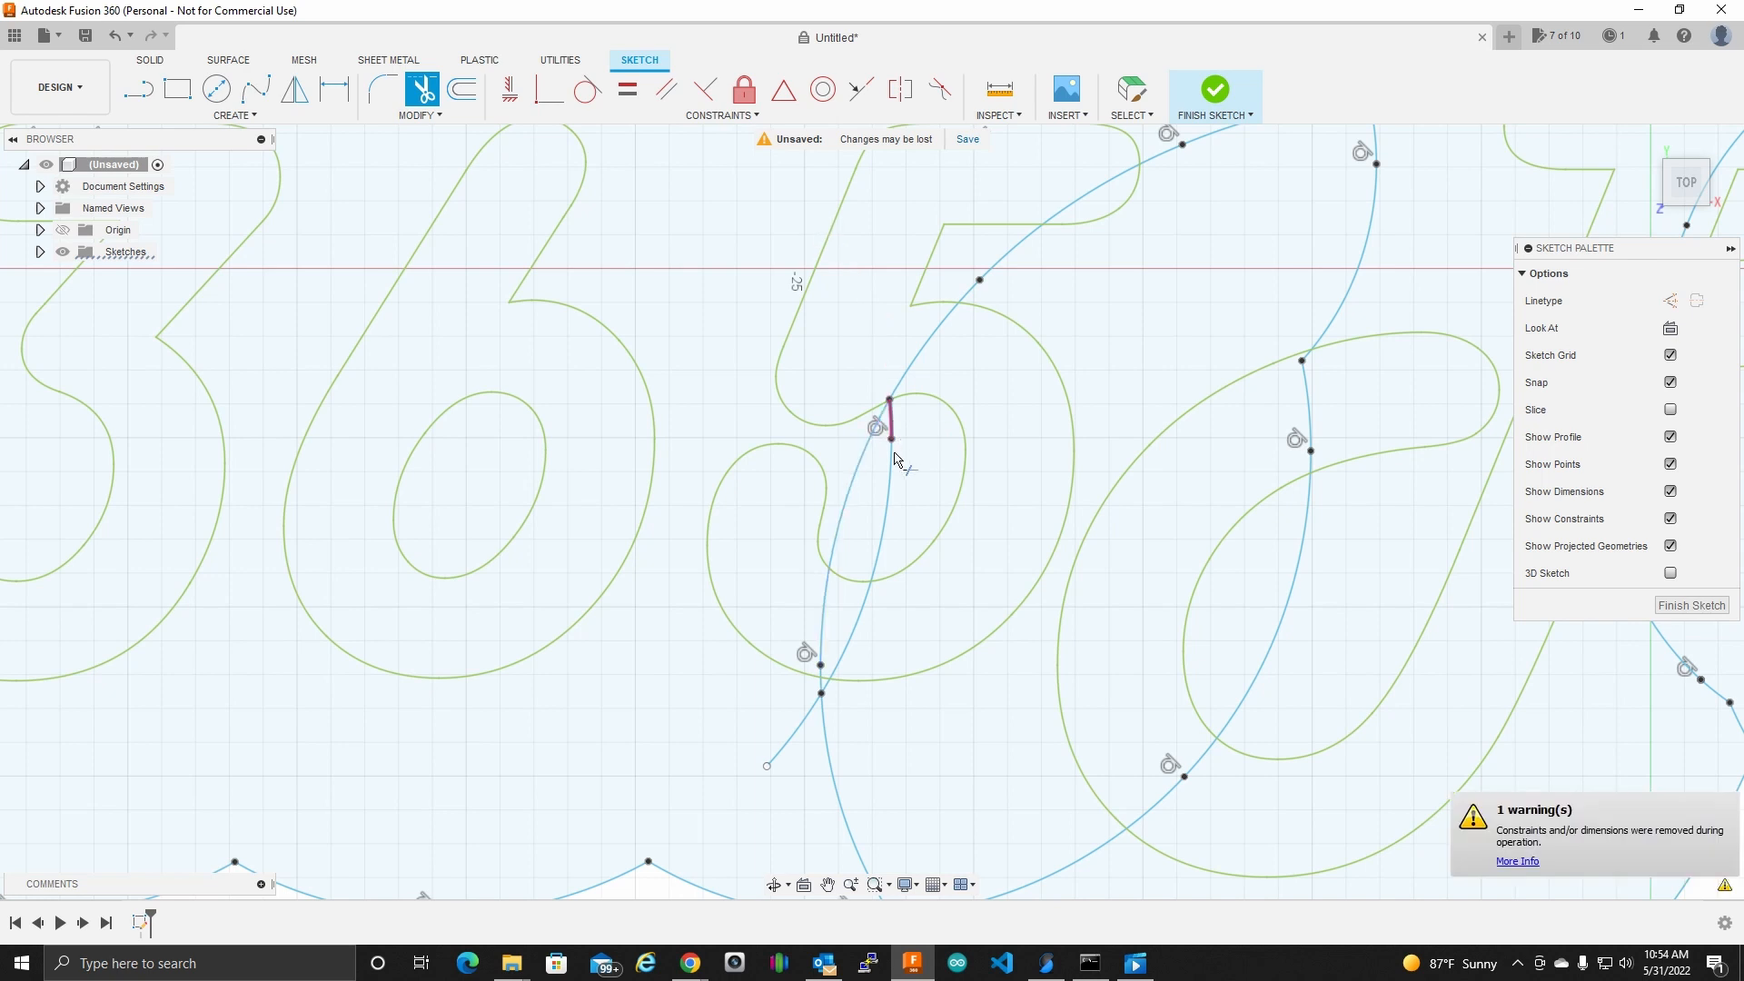
scroll(894, 504, "down", 5)
Step: Trim the overlapping offset curves of the 5 and the P where they cross both characters
scroll(739, 545, "up", 10)
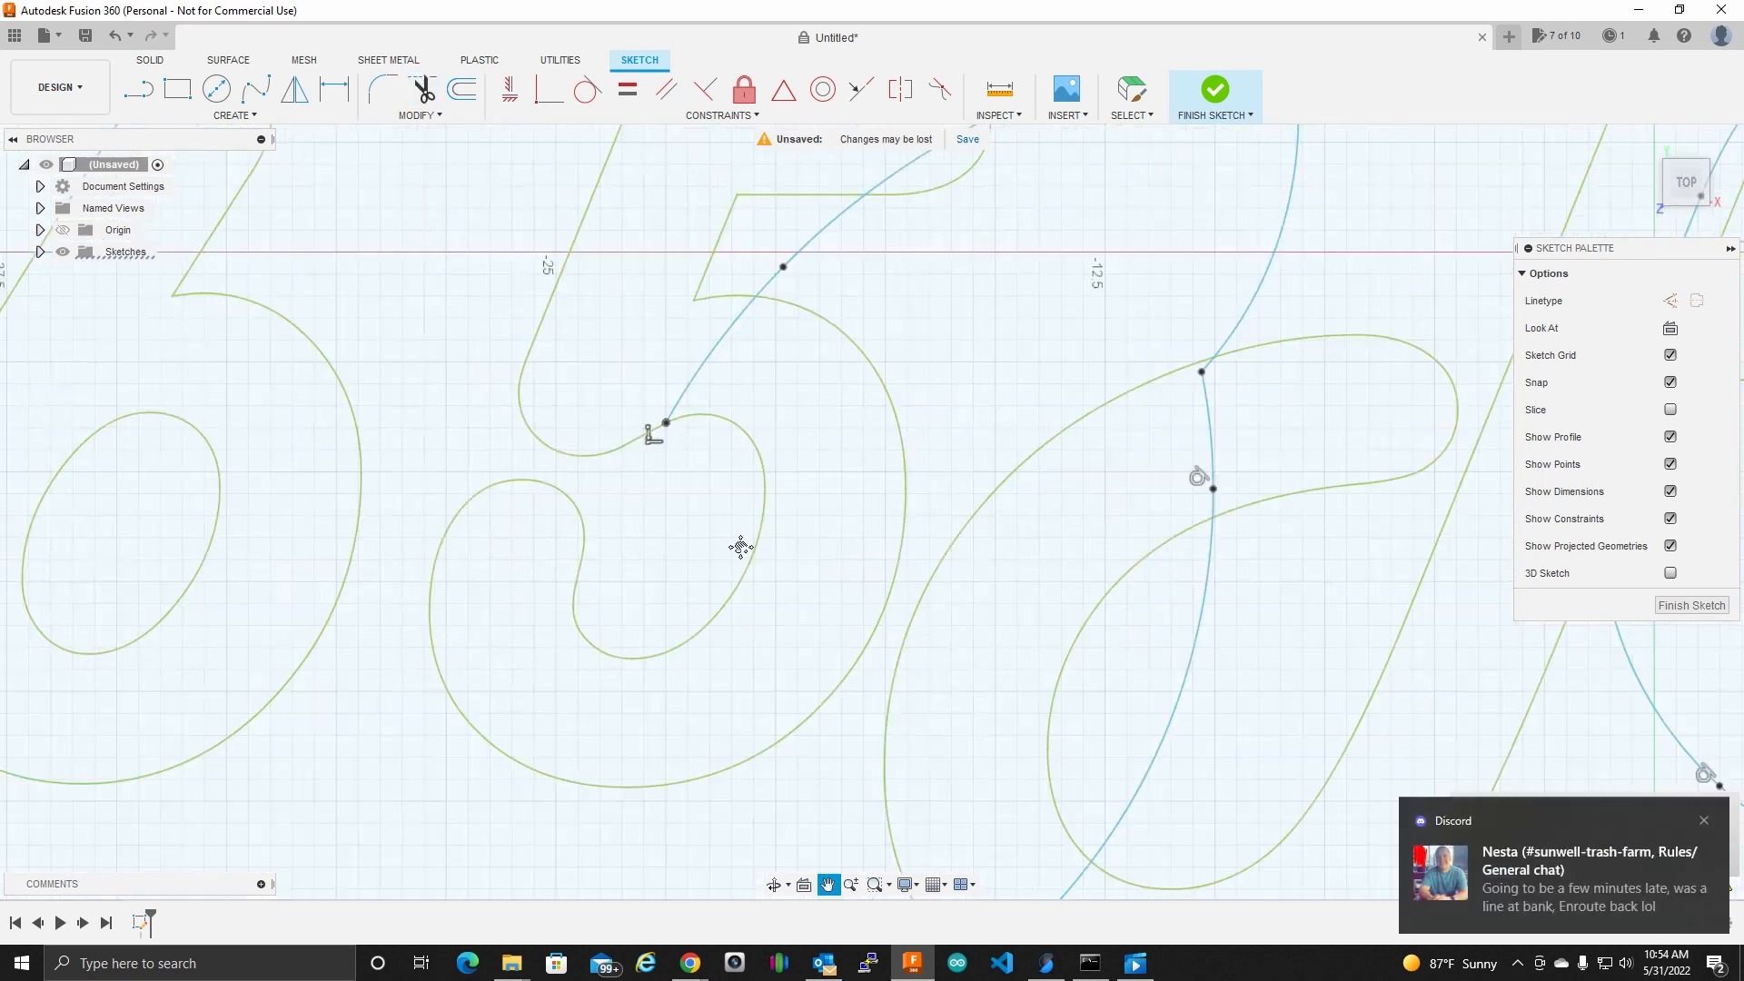
left_click(654, 607)
scroll(767, 303, "down", 5)
scroll(766, 303, "down", 5)
middle_click_drag(999, 341, 907, 331)
scroll(700, 545, "up", 10)
left_click(712, 491)
scroll(700, 563, "down", 8)
scroll(594, 441, "up", 5)
scroll(533, 526, "up", 5)
scroll(533, 526, "down", 10)
left_click(696, 582)
scroll(623, 467, "up", 8)
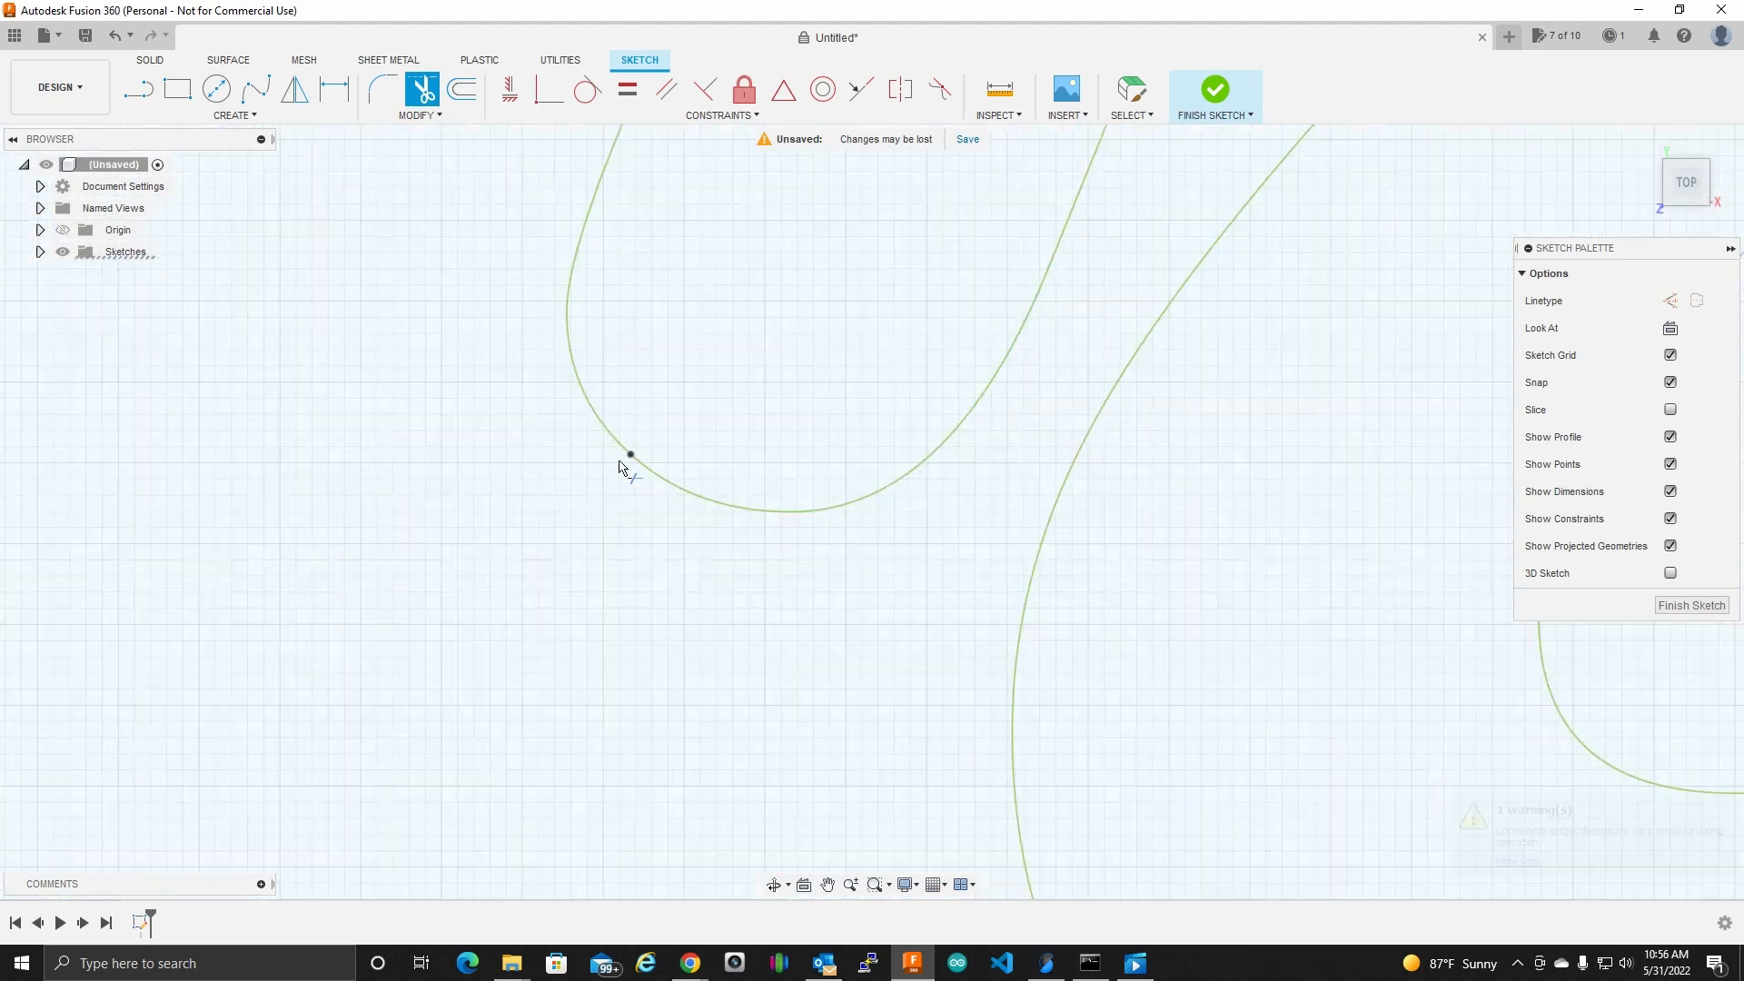
Step: Trim the interior offset curves where the outlines of the P and the following letters overlap
scroll(623, 466, "down", 10)
left_click(847, 798)
left_click(703, 341)
left_click(723, 471)
left_click(856, 301)
scroll(761, 495, "up", 5)
scroll(1072, 672, "up", 8)
left_click(884, 335)
scroll(809, 454, "down", 8)
left_click(709, 255)
Step: Trim the remaining interior offset curves running through the i and n, up to the t
scroll(709, 255, "down", 5)
scroll(854, 182, "up", 5)
left_click(845, 568)
scroll(908, 505, "down", 5)
scroll(1090, 708, "up", 8)
left_click(863, 547)
scroll(941, 276, "down", 8)
scroll(963, 218, "up", 8)
left_click(1323, 317)
scroll(1355, 273, "down", 8)
left_click(942, 625)
scroll(942, 625, "down", 5)
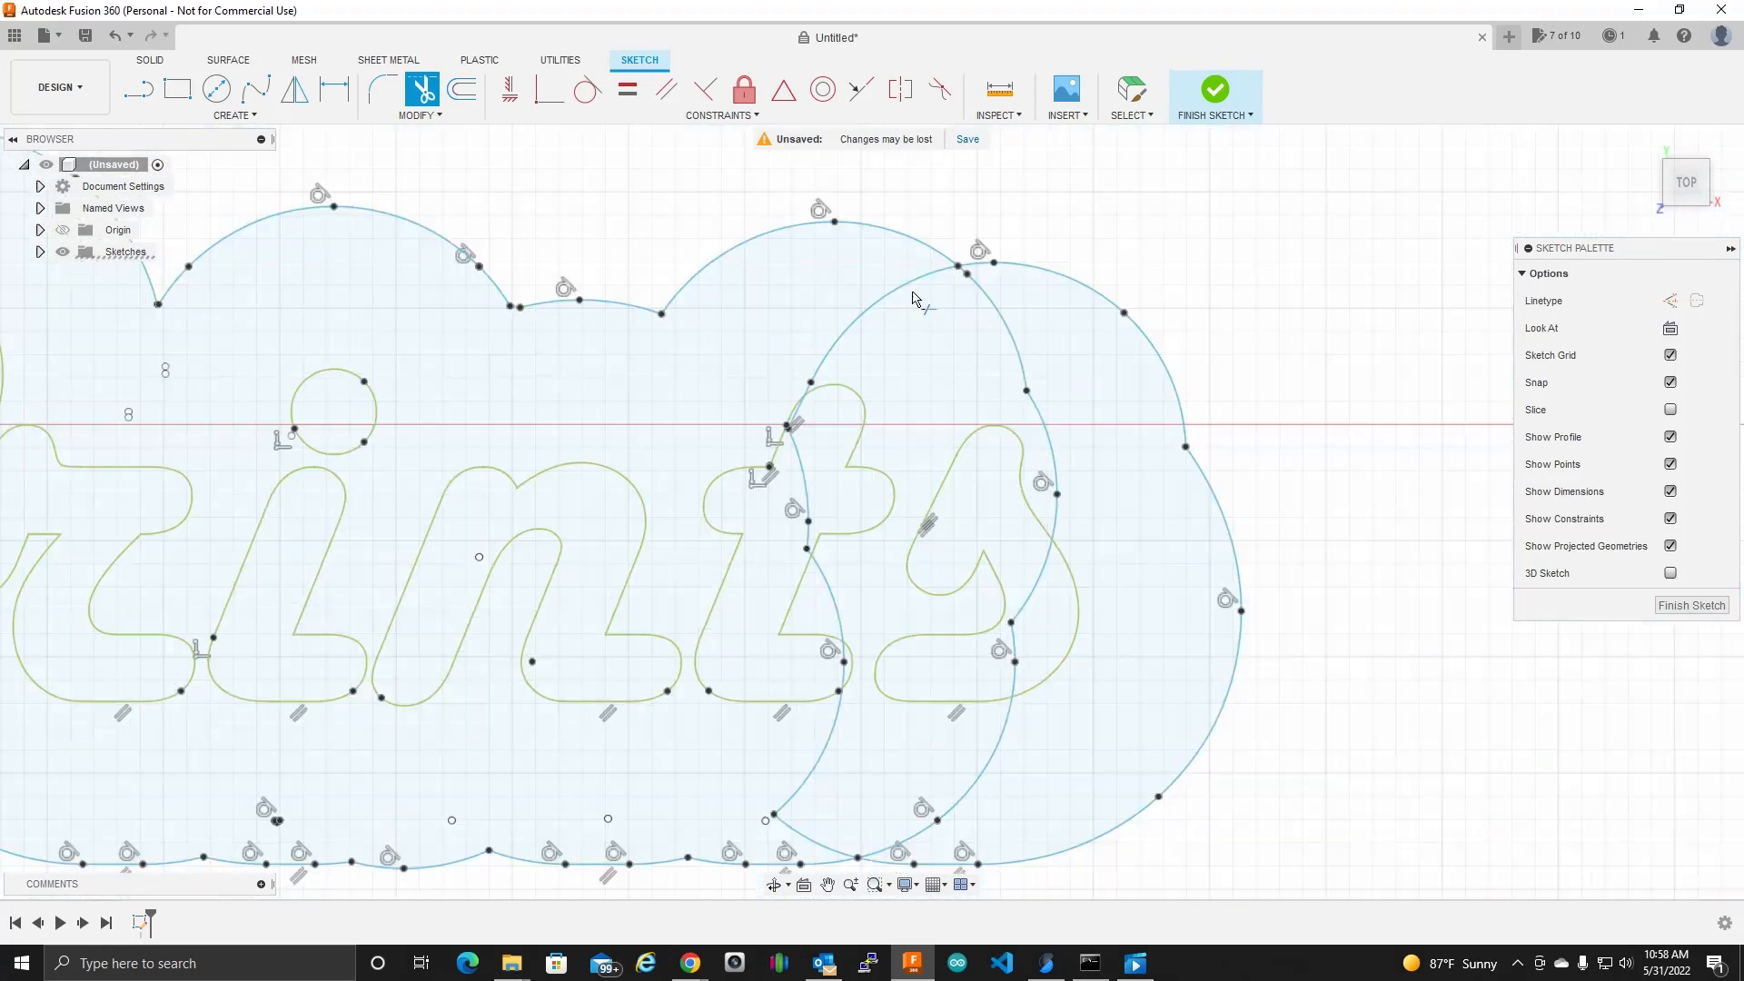
Step: Trim the remaining interior offset curves where the outlines of the t and the s overlap
scroll(1023, 187, "up", 5)
left_click(731, 520)
scroll(731, 519, "down", 5)
scroll(803, 531, "up", 3)
left_click(790, 532)
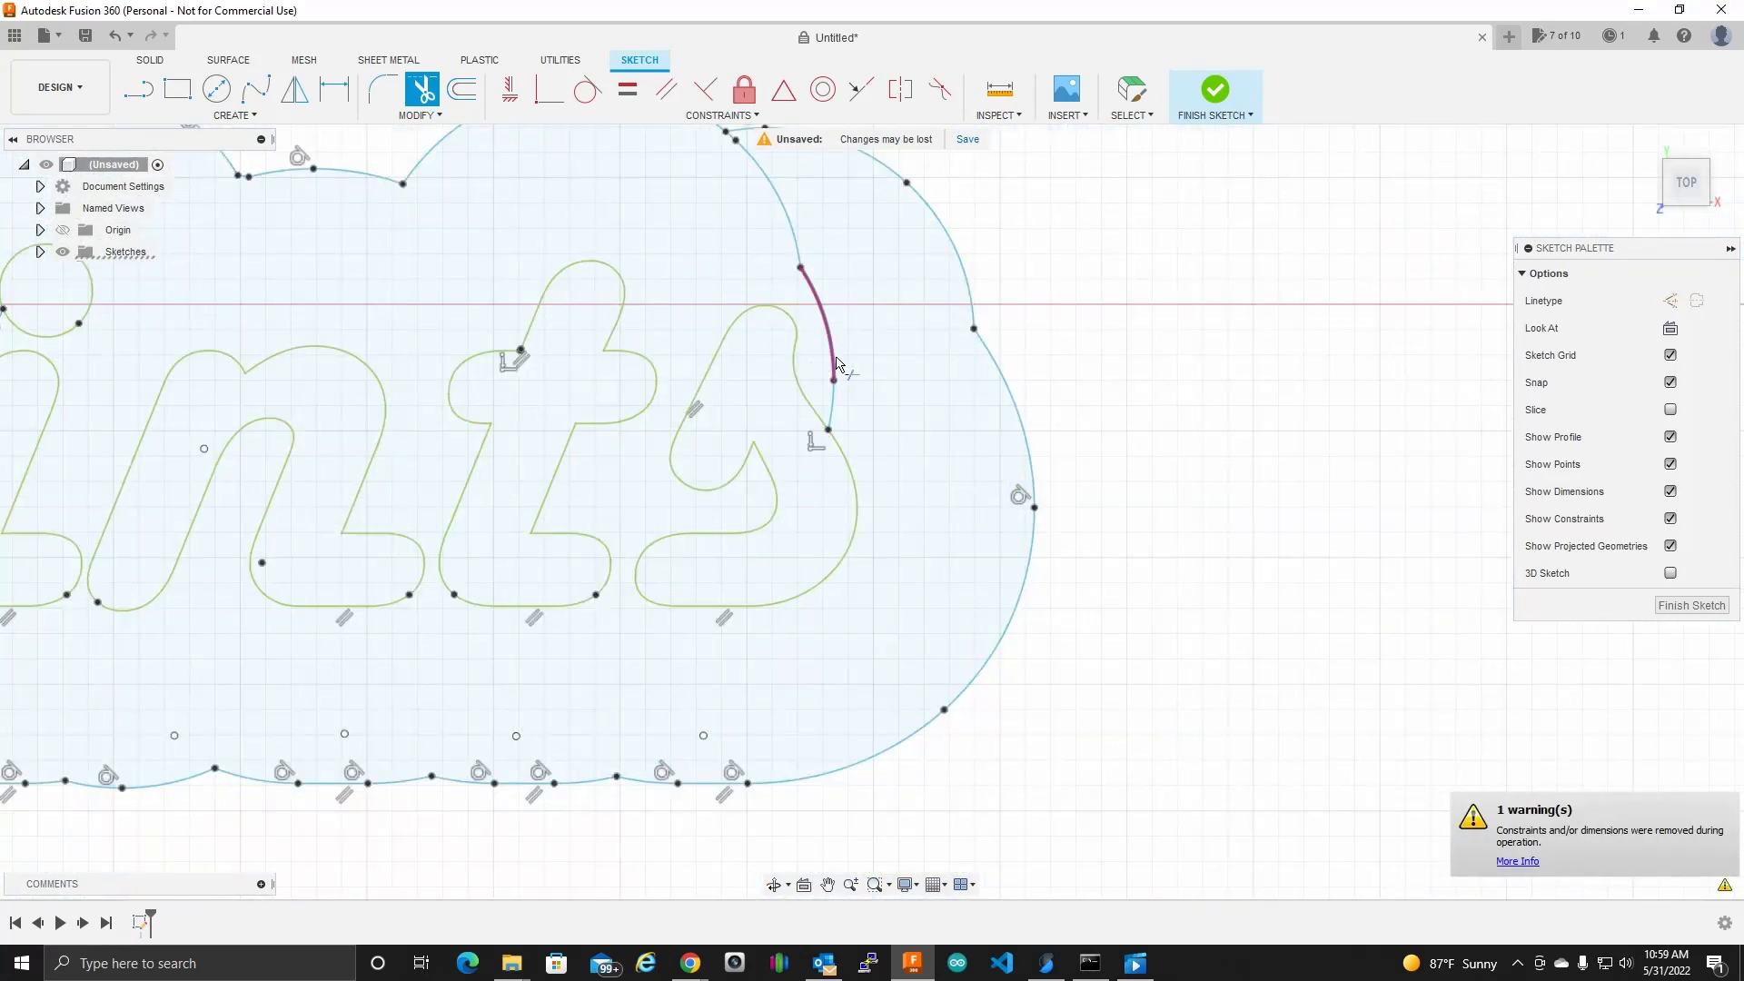
left_click(834, 404)
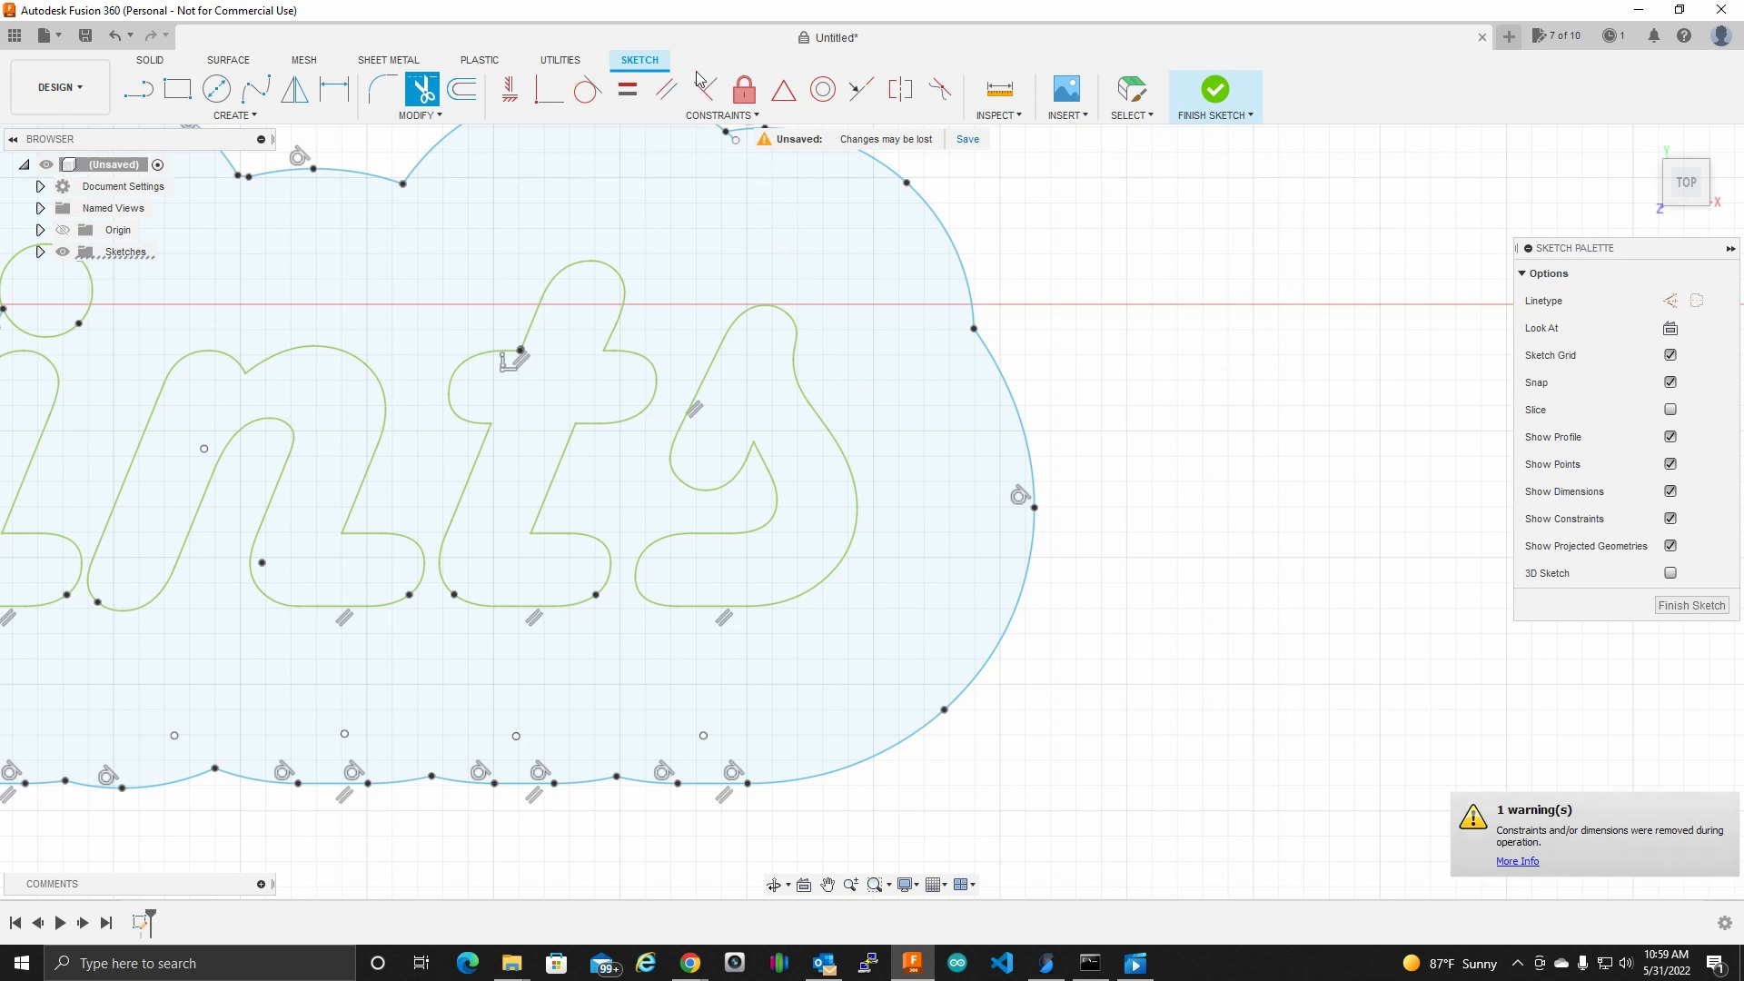
Step: Trim the short leftover stub inside the upper outline where the t and s offsets meet
scroll(803, 162, "up", 10)
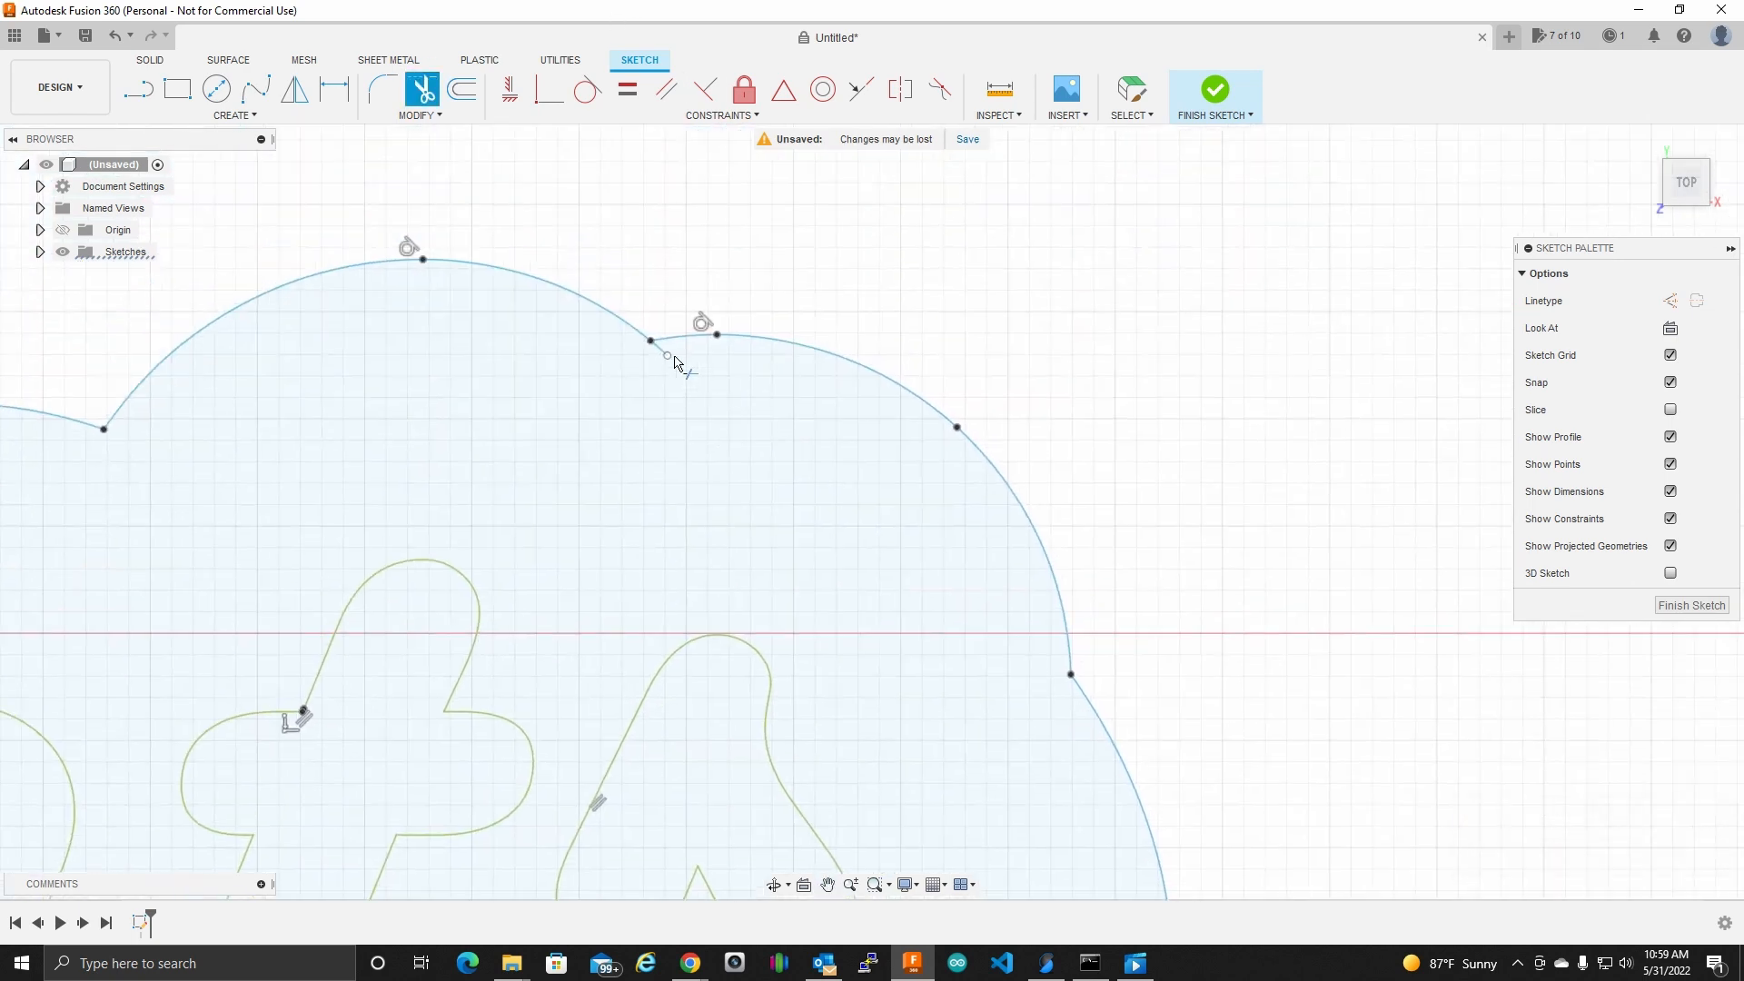
left_click(663, 356)
scroll(779, 472, "down", 8)
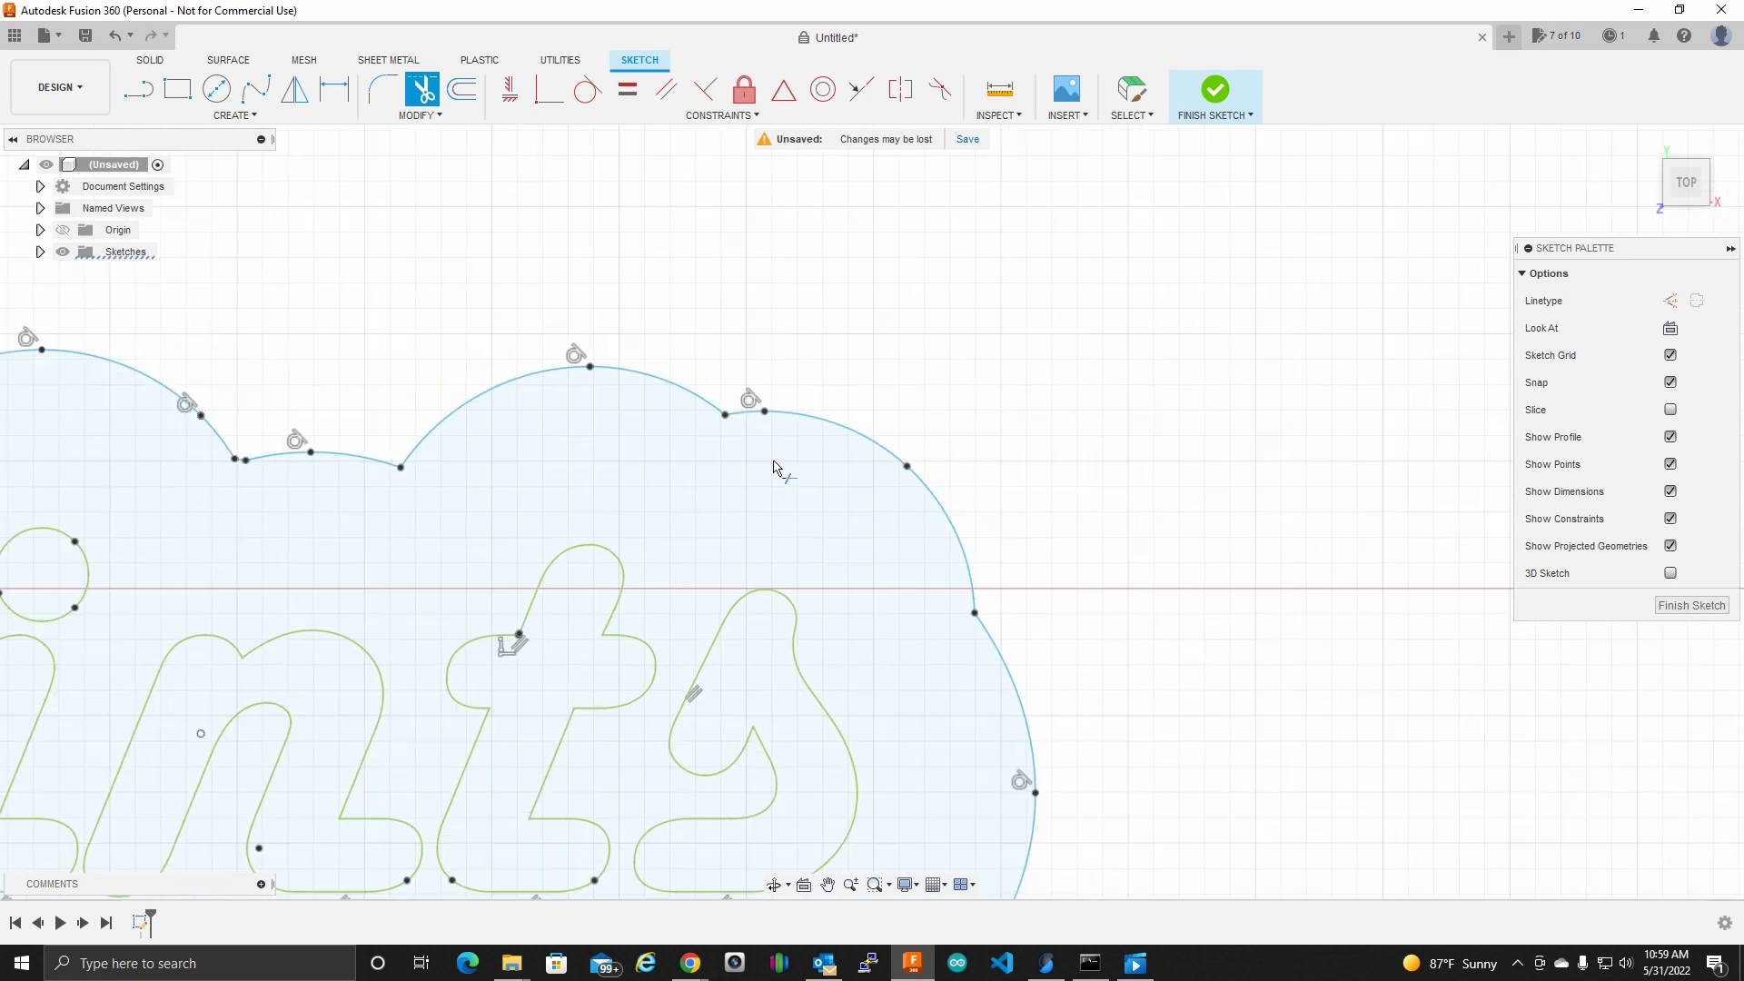
Step: Hide the constraints and points in the sketch display
scroll(750, 511, "down", 5)
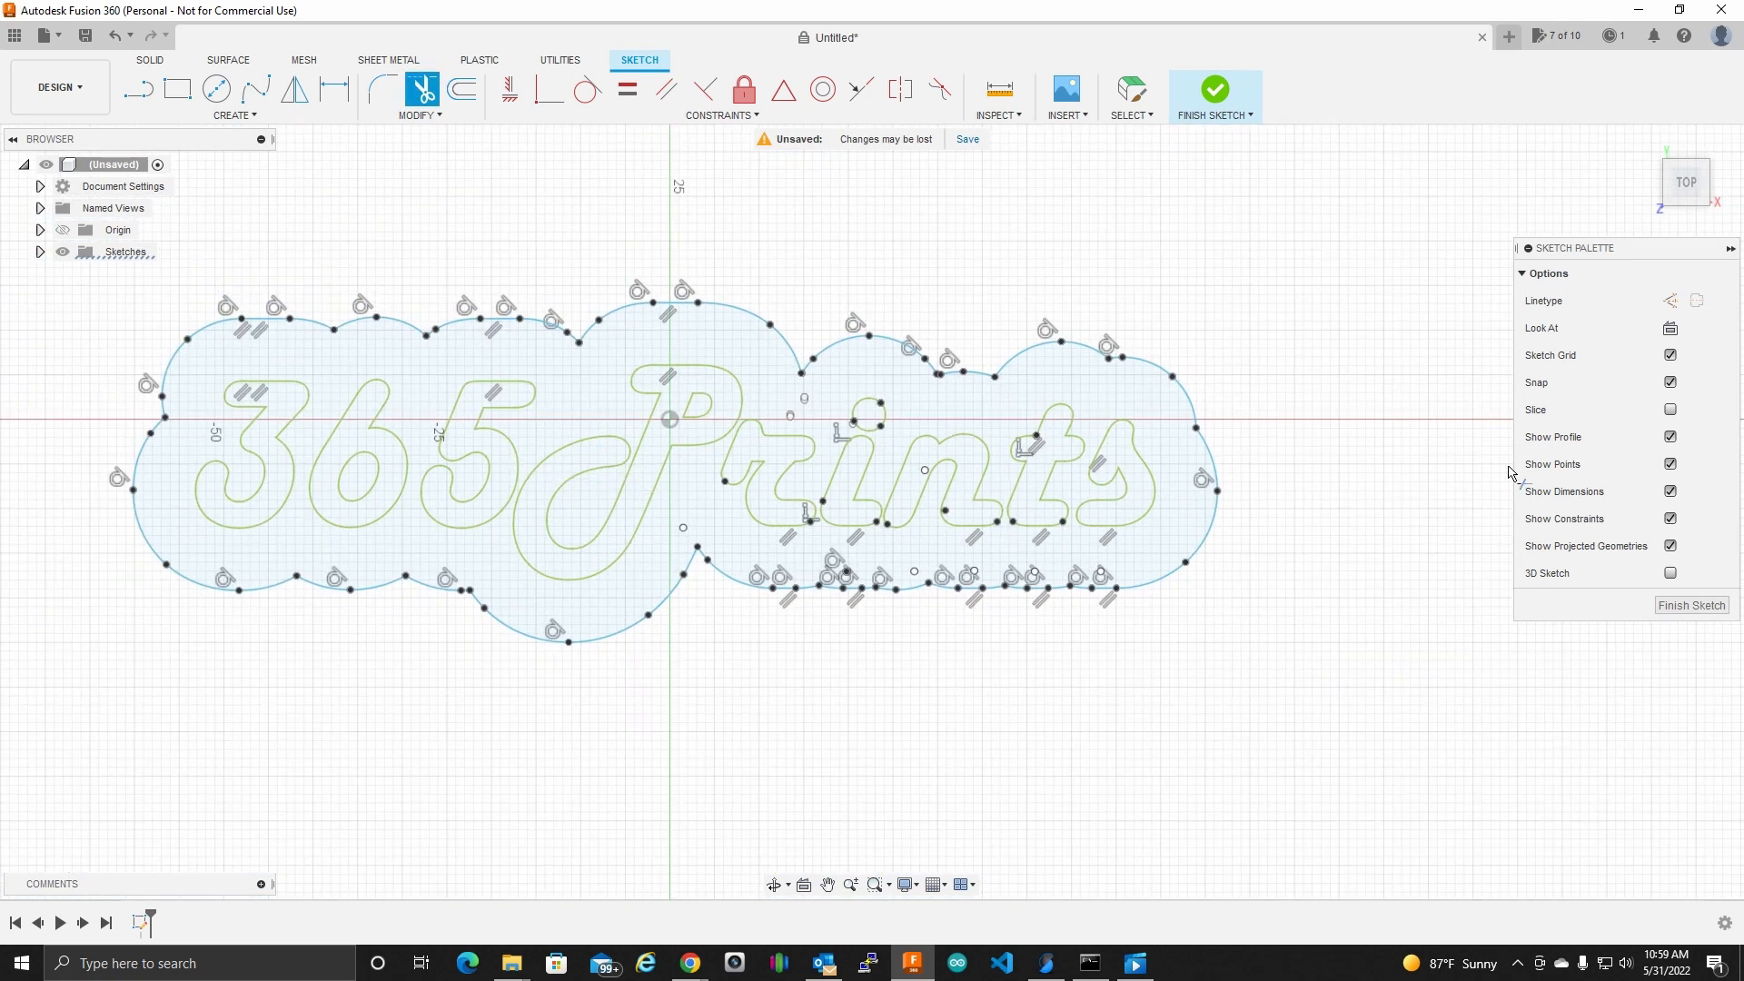
left_click(1671, 519)
left_click(1671, 465)
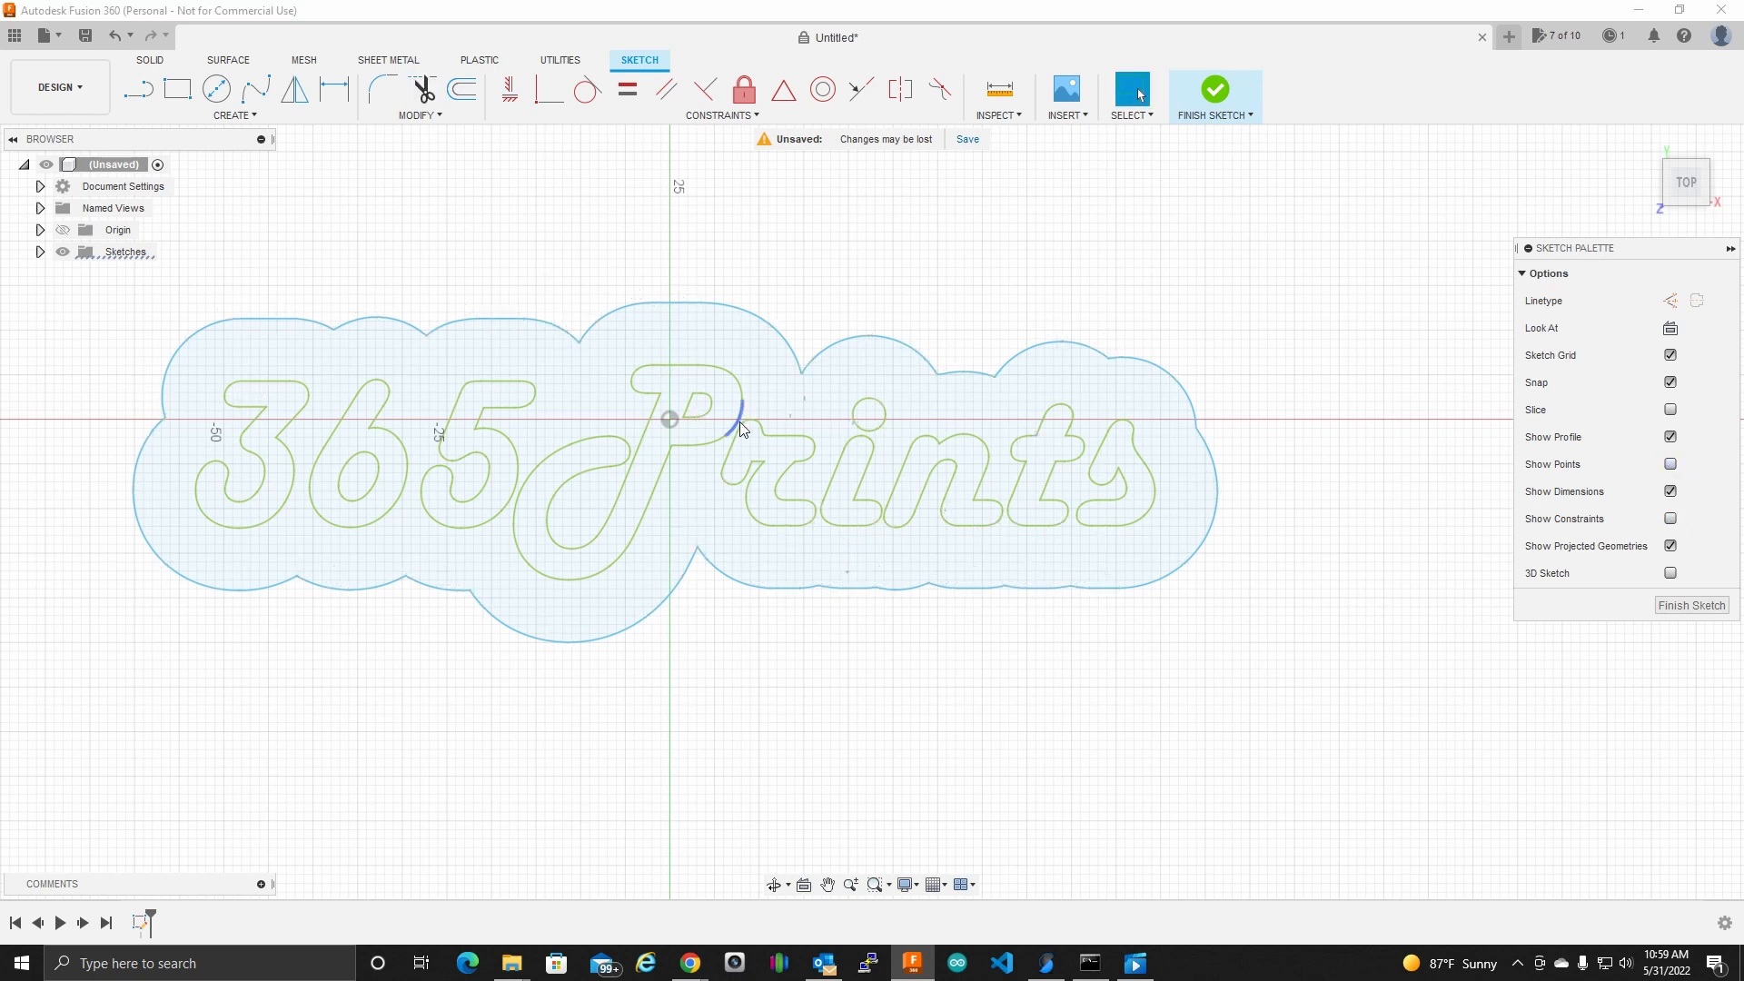
Step: Trim the stray curve fragments left between the P and the i and beside the i's dot
scroll(772, 418, "up", 10)
scroll(820, 387, "up", 3)
left_click(803, 376)
left_click(671, 532)
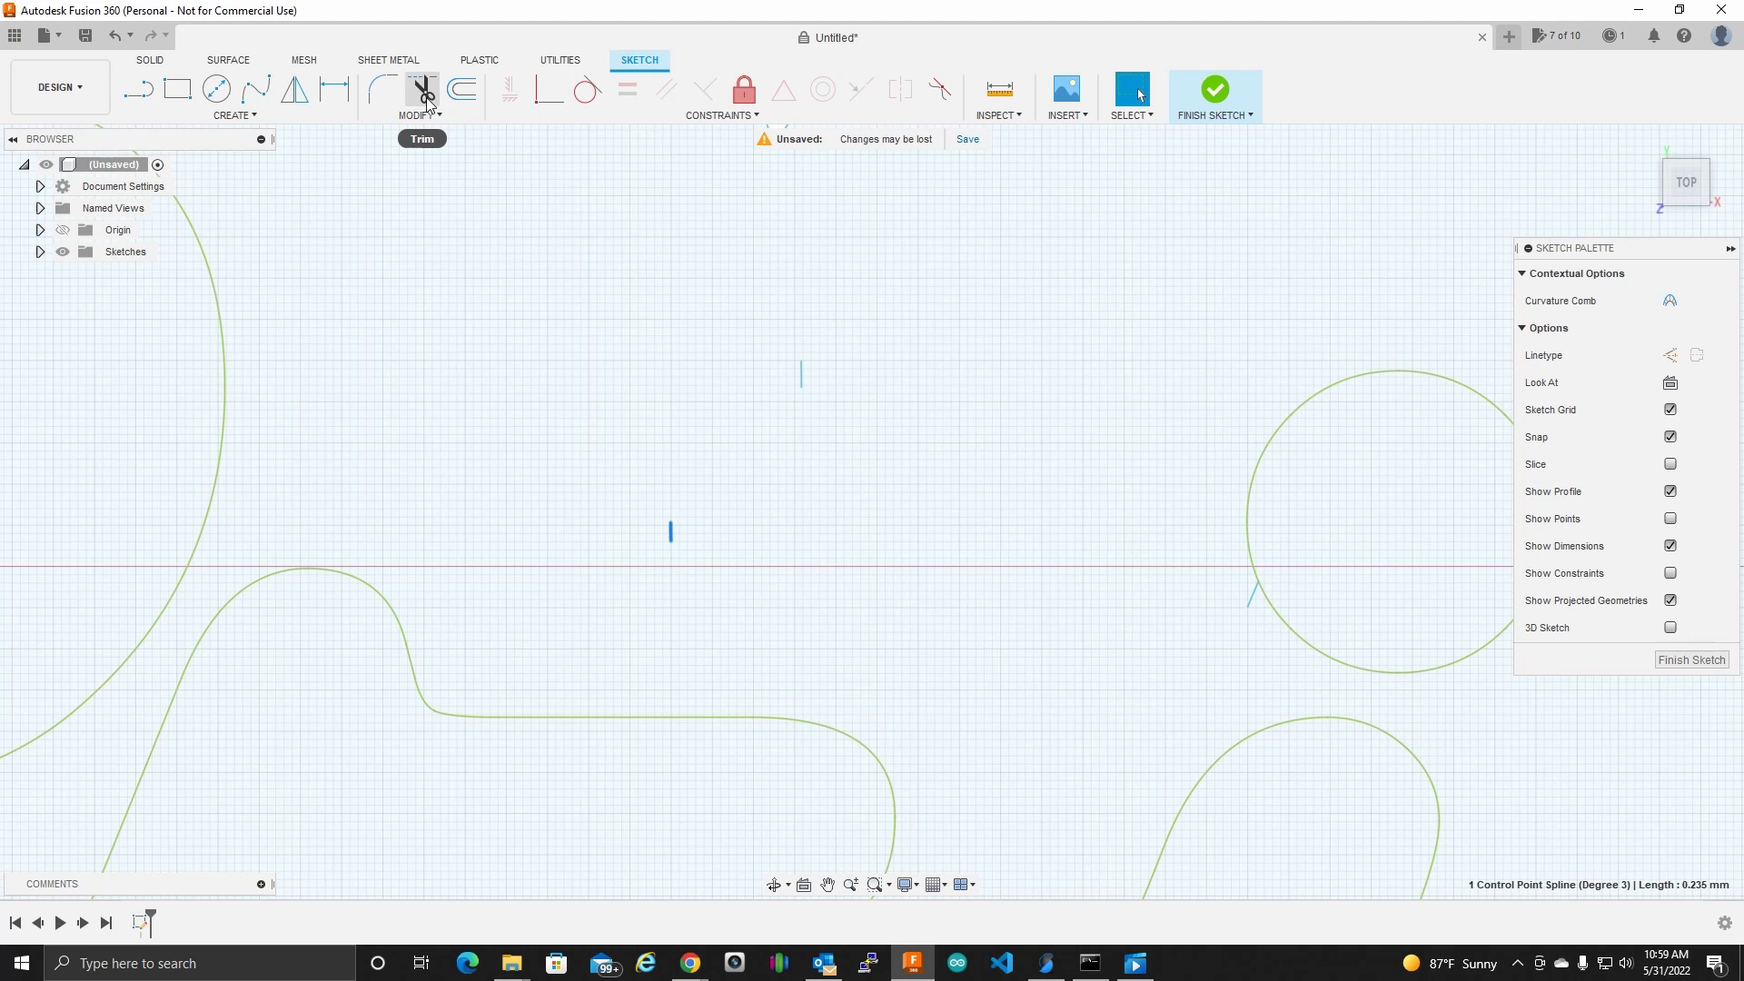
key("t")
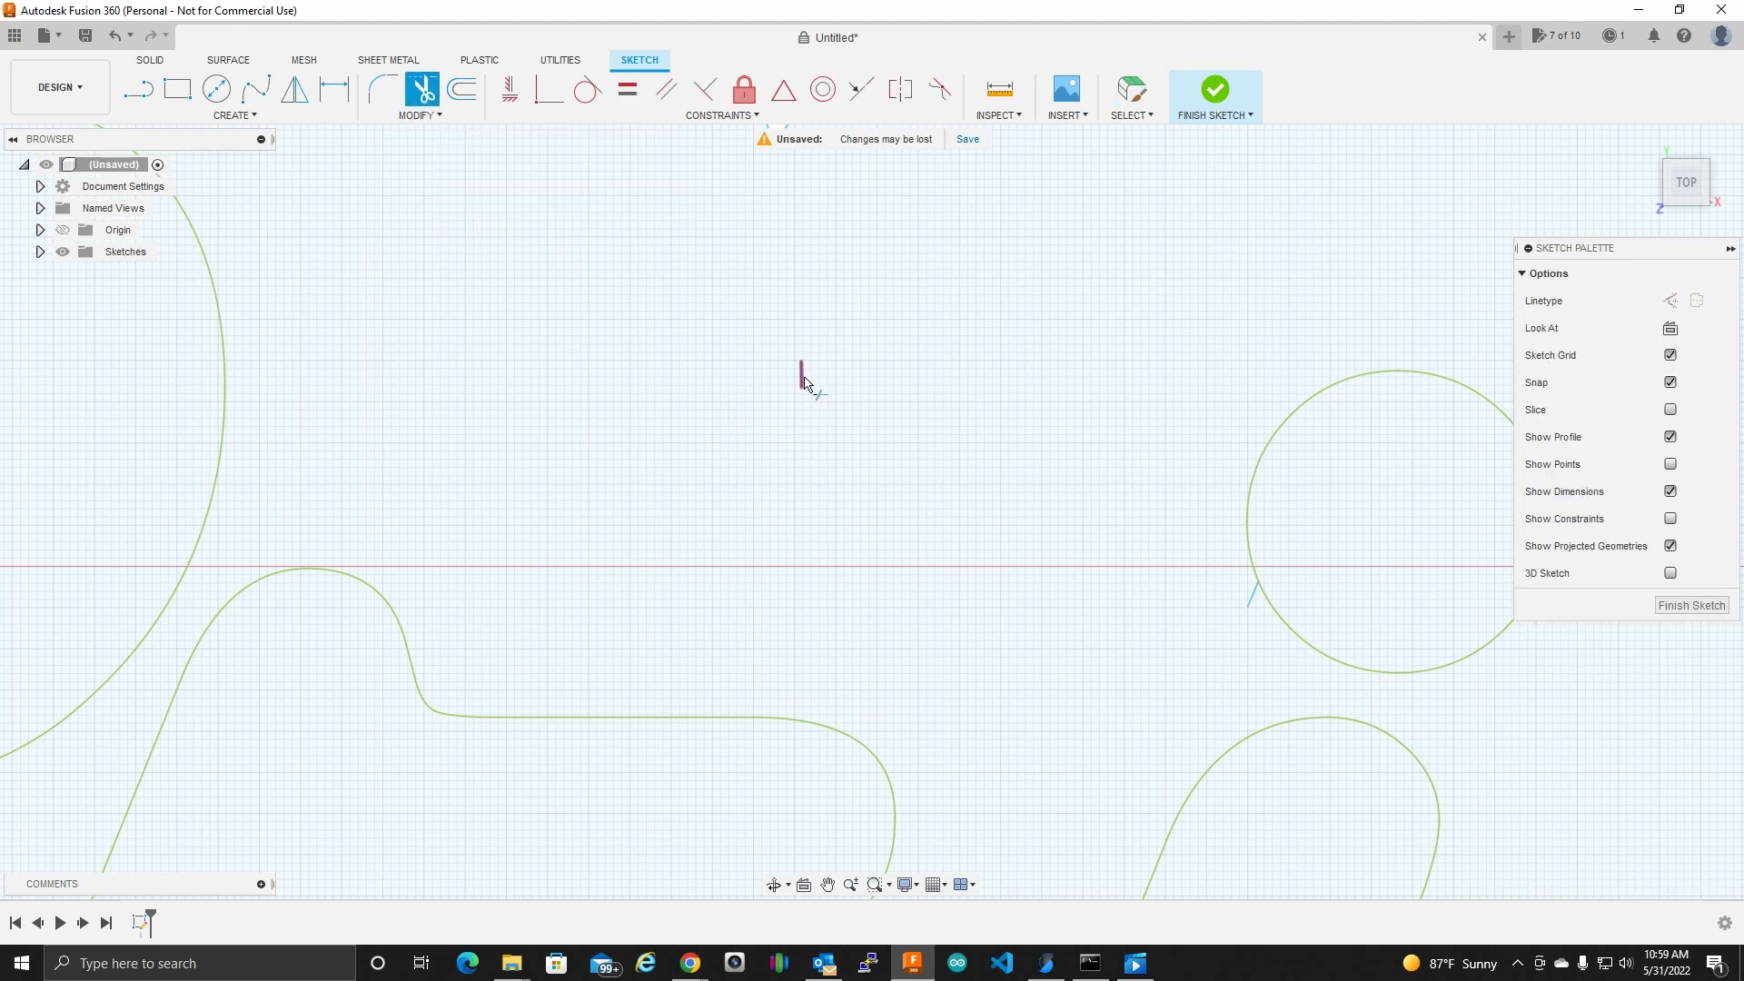
scroll(884, 586, "down", 6)
mouse_move(899, 727)
middle_mouse_down()
mouse_move(851, 446)
mouse_move(771, 428)
middle_mouse_up()
scroll(985, 270, "up", 4)
scroll(989, 266, "up", 2)
left_click(1008, 274)
scroll(646, 541, "down", 6)
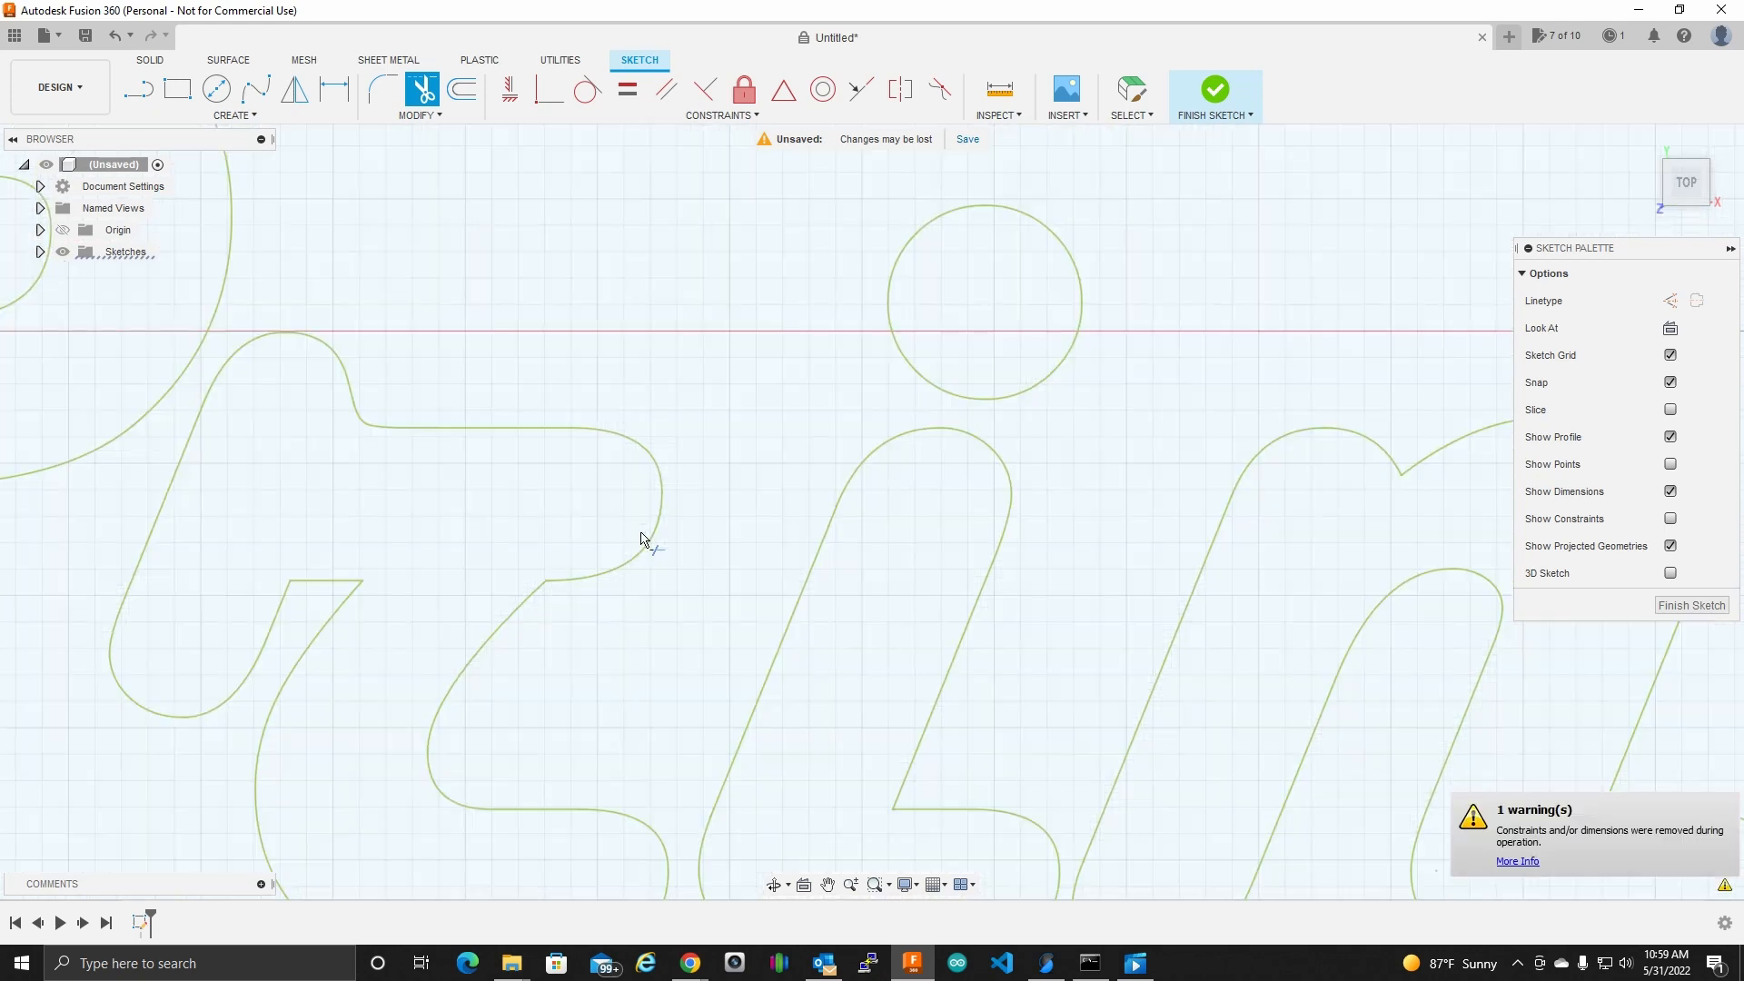
Step: Trim the tiny leftover curve fragment below the i, just inside the lower outline
middle_click_drag(502, 525, 988, 428)
scroll(837, 514, "up", 2)
scroll(1052, 680, "up", 3)
scroll(1051, 679, "up", 2)
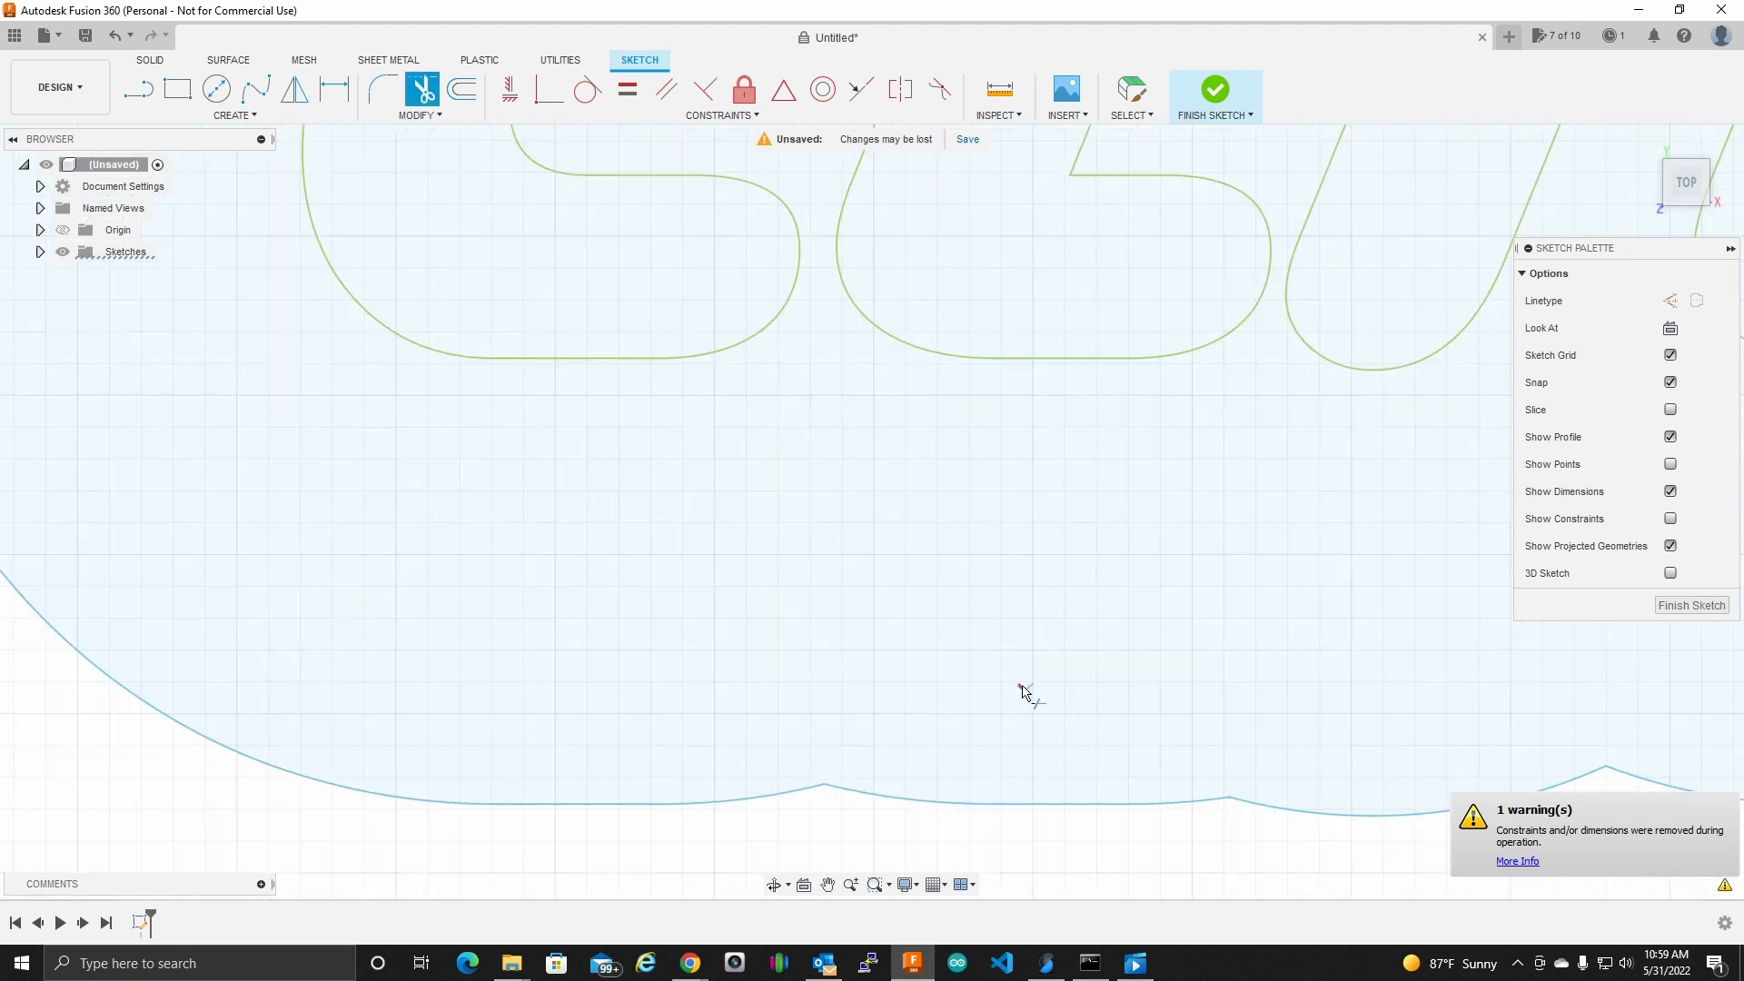
scroll(607, 573, "down", 6)
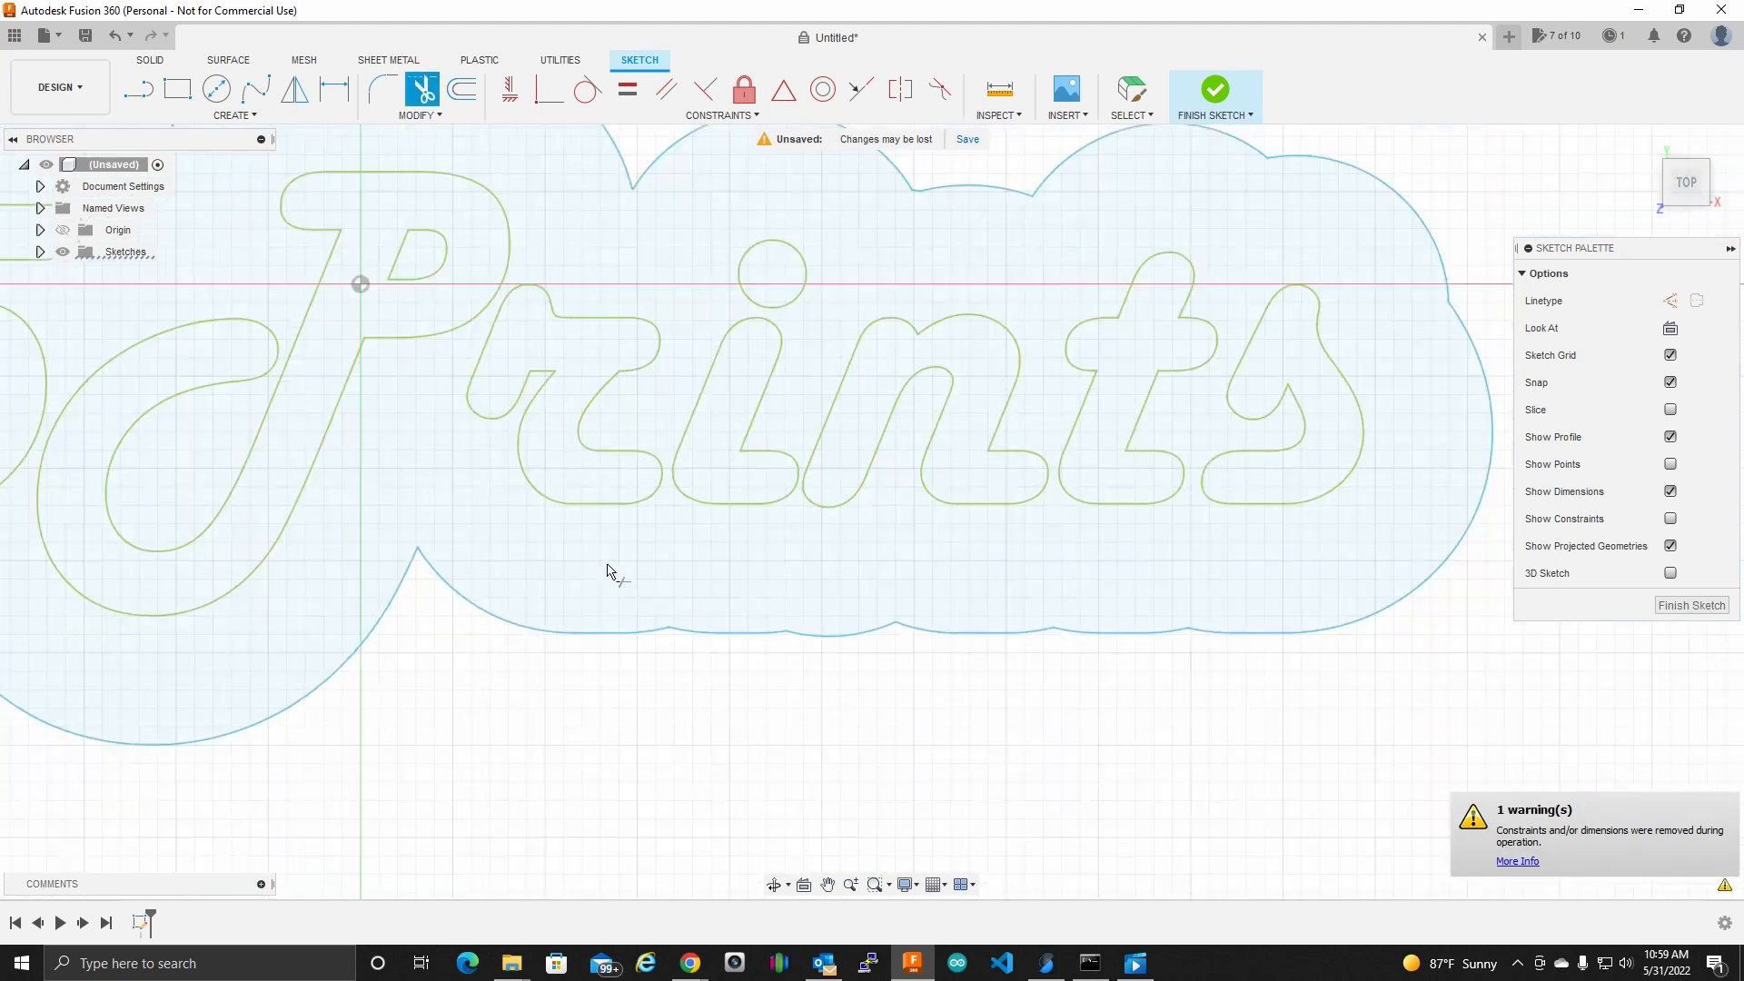
Step: Check the interior of the merged outline for leftover curve fragments, and end the Trim command
mouse_move(586, 508)
middle_mouse_down()
mouse_move(595, 487)
mouse_move(1013, 537)
middle_mouse_up()
scroll(308, 442, "up", 3)
scroll(305, 454, "up", 2)
scroll(448, 537, "down", 4)
middle_click_drag(659, 525, 336, 507)
scroll(970, 563, "down", 2)
mouse_move(1186, 572)
middle_mouse_down()
mouse_move(771, 495)
mouse_move(1023, 463)
middle_mouse_up()
key("t")
scroll(1006, 445, "up", 3)
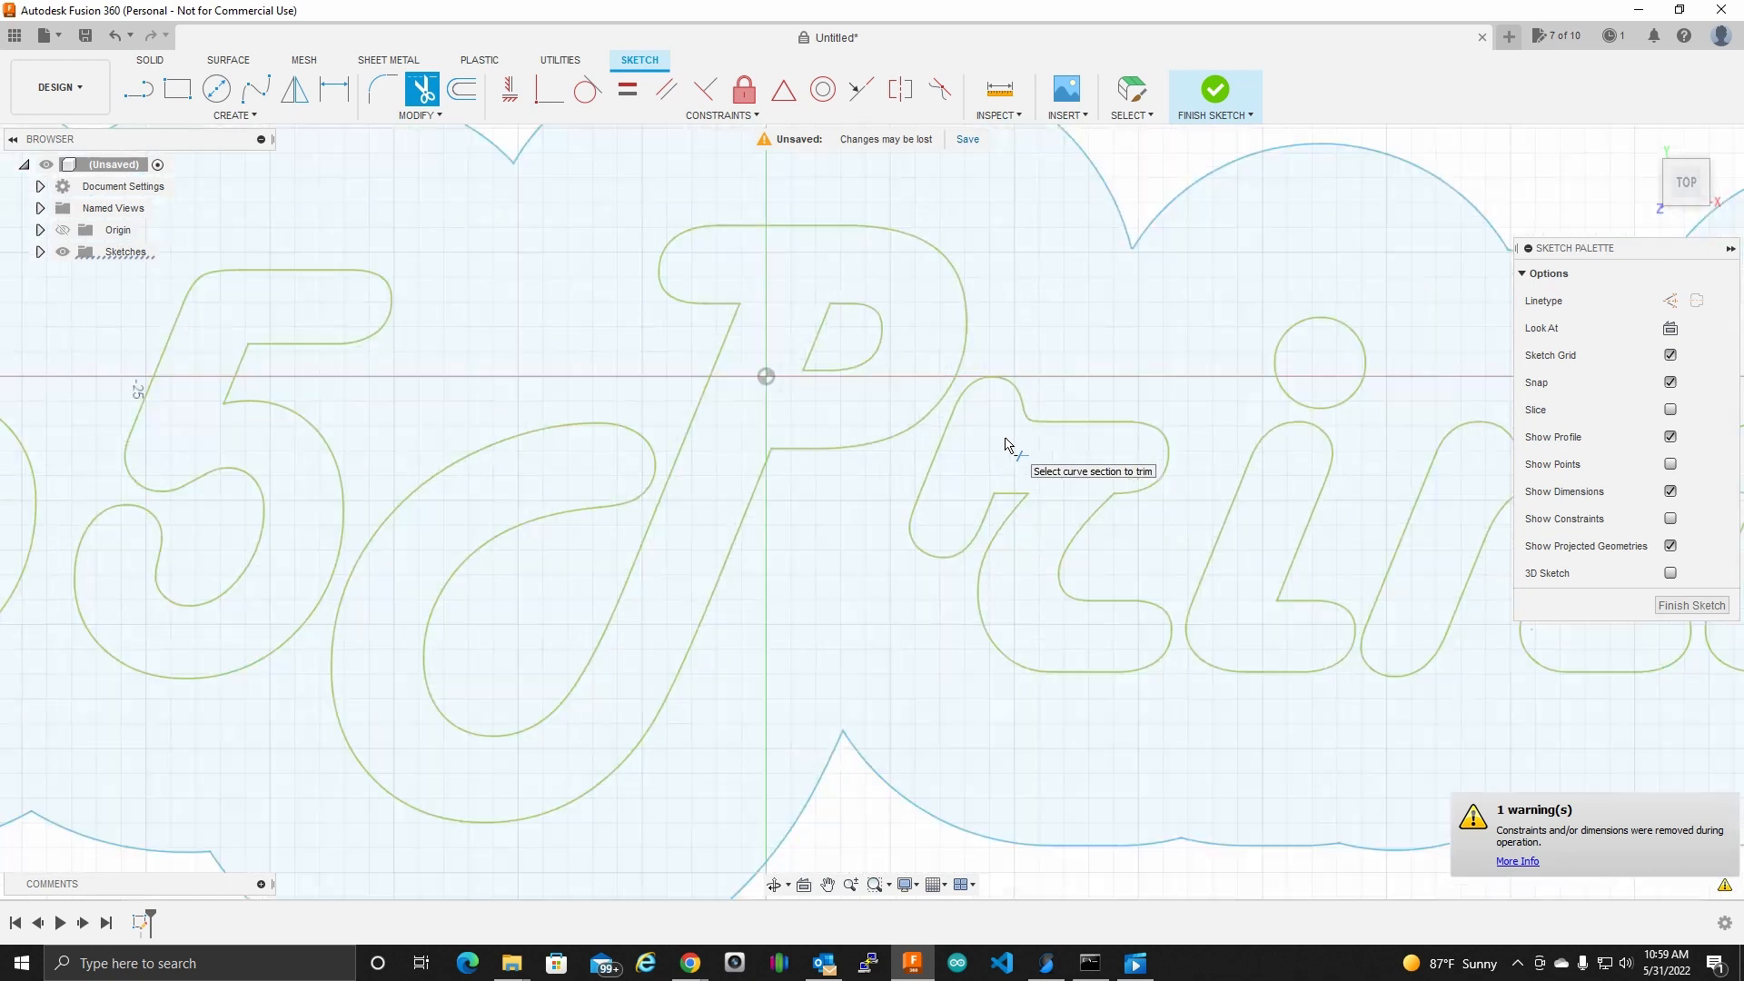
scroll(1006, 445, "down", 4)
middle_click_drag(1047, 475, 864, 475)
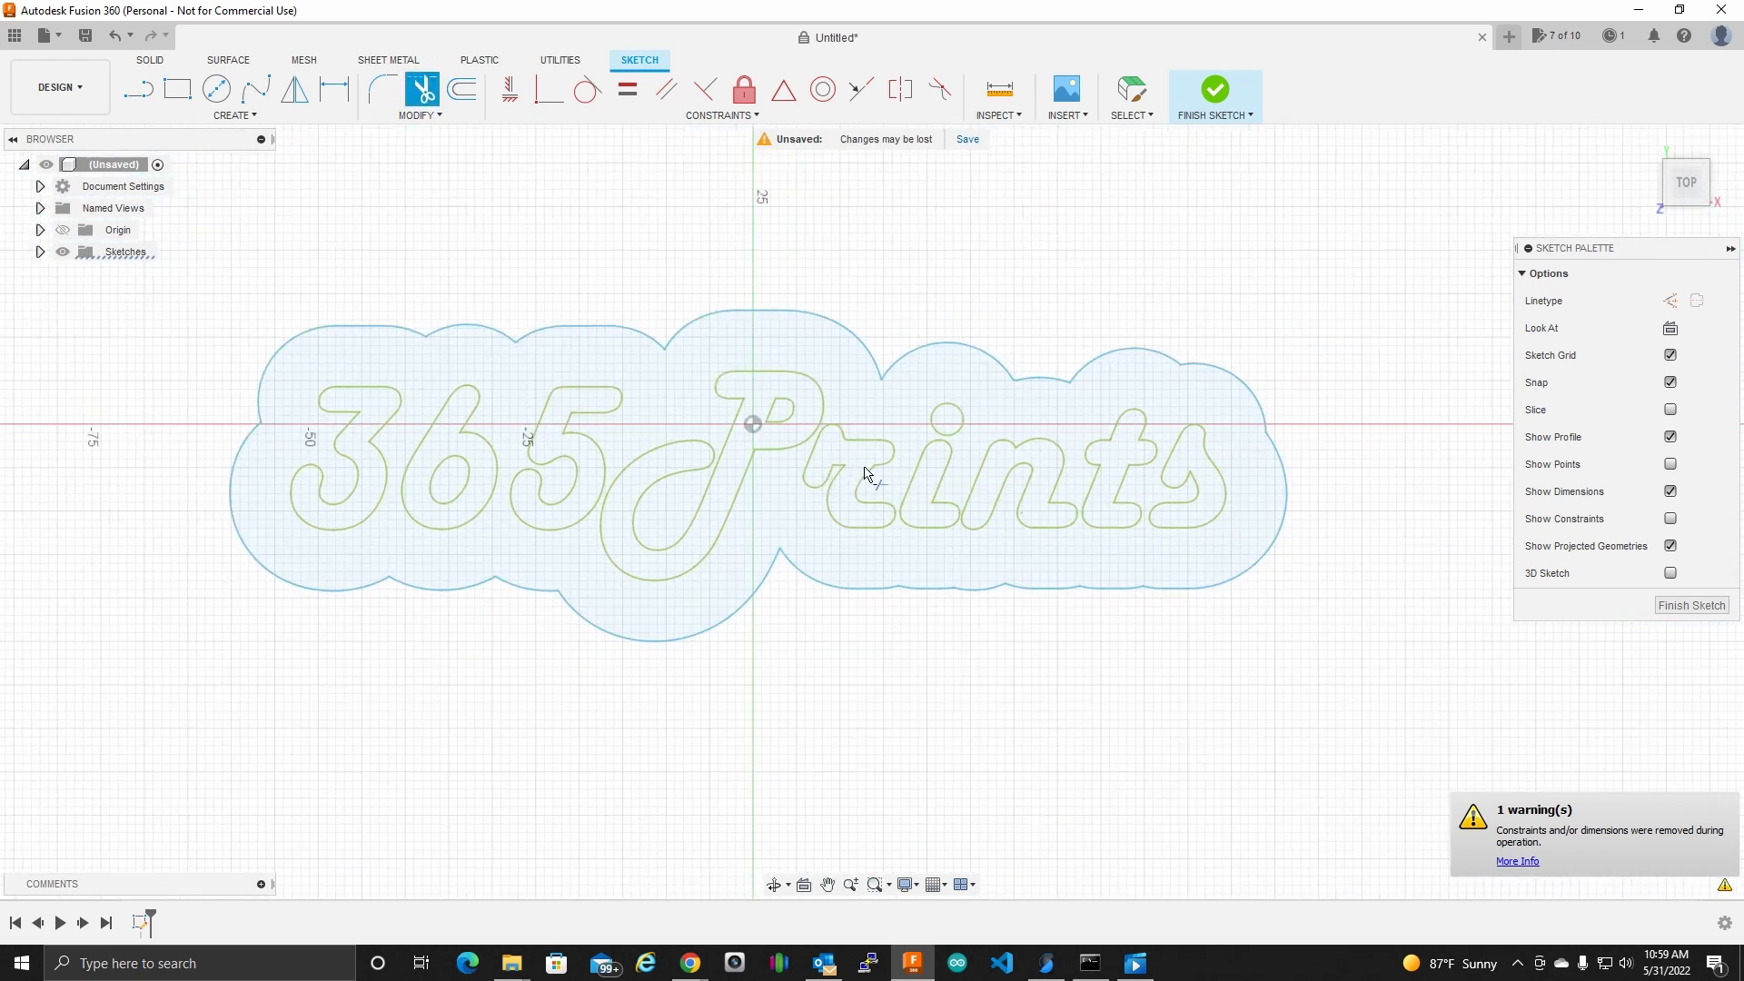
scroll(864, 475, "up", 1)
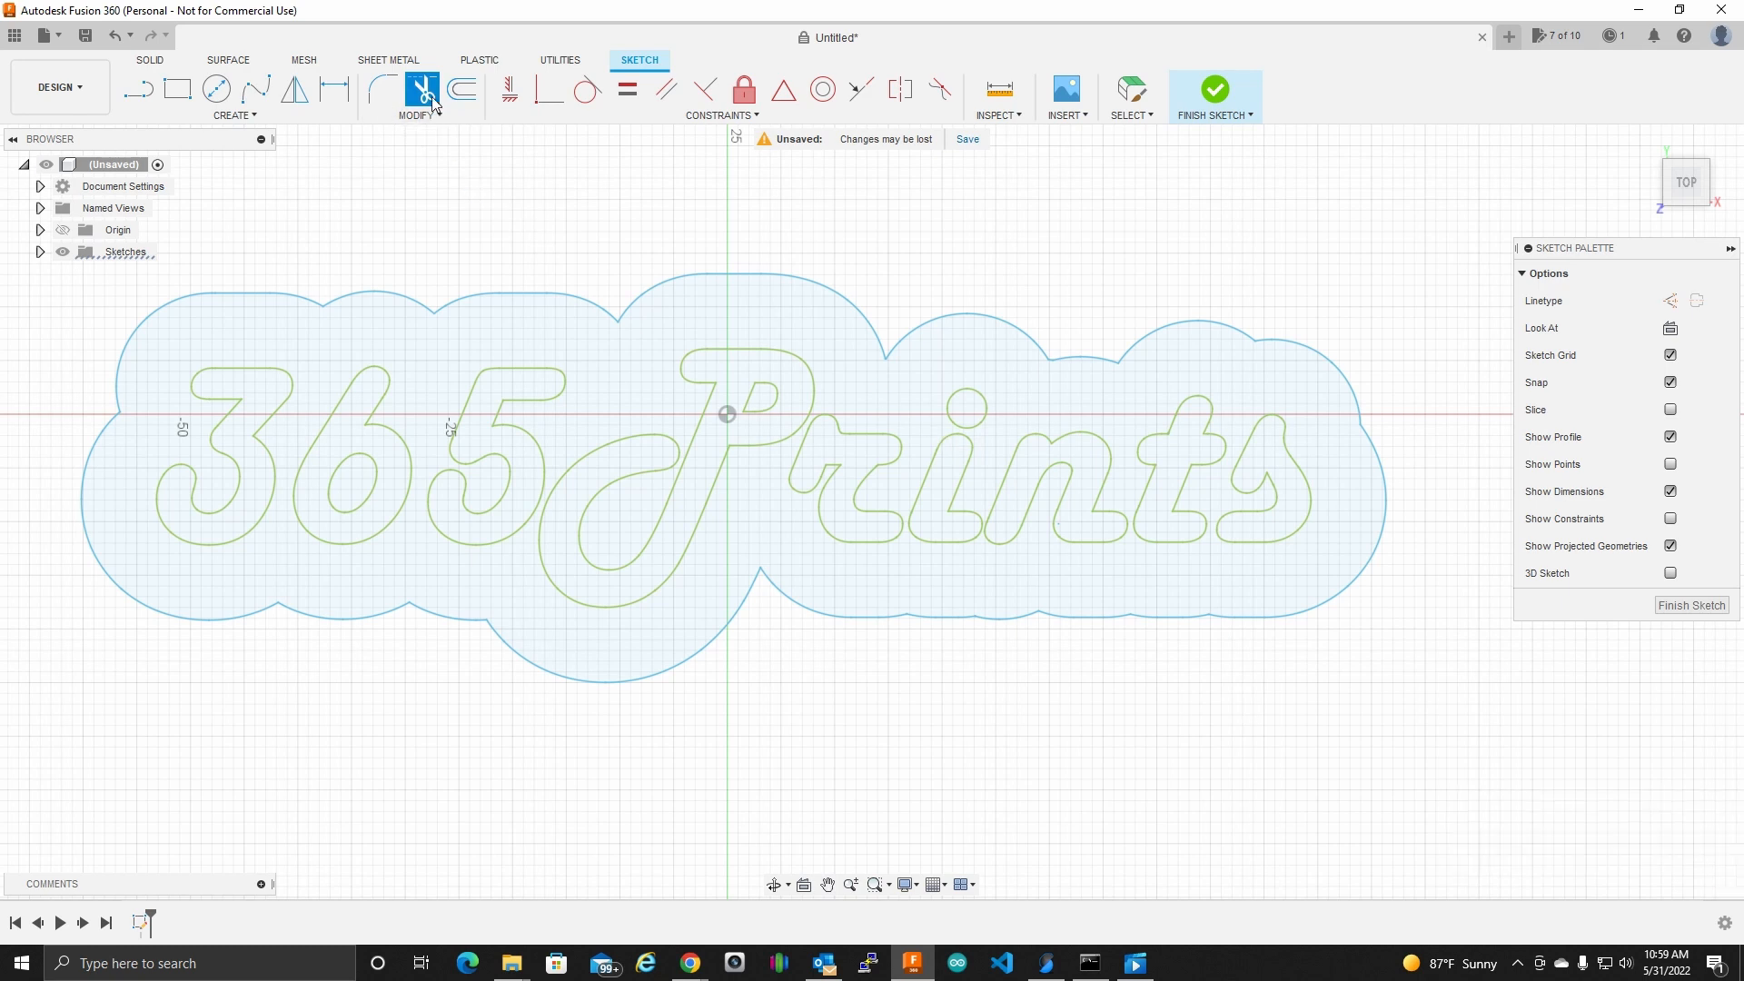
key("Escape")
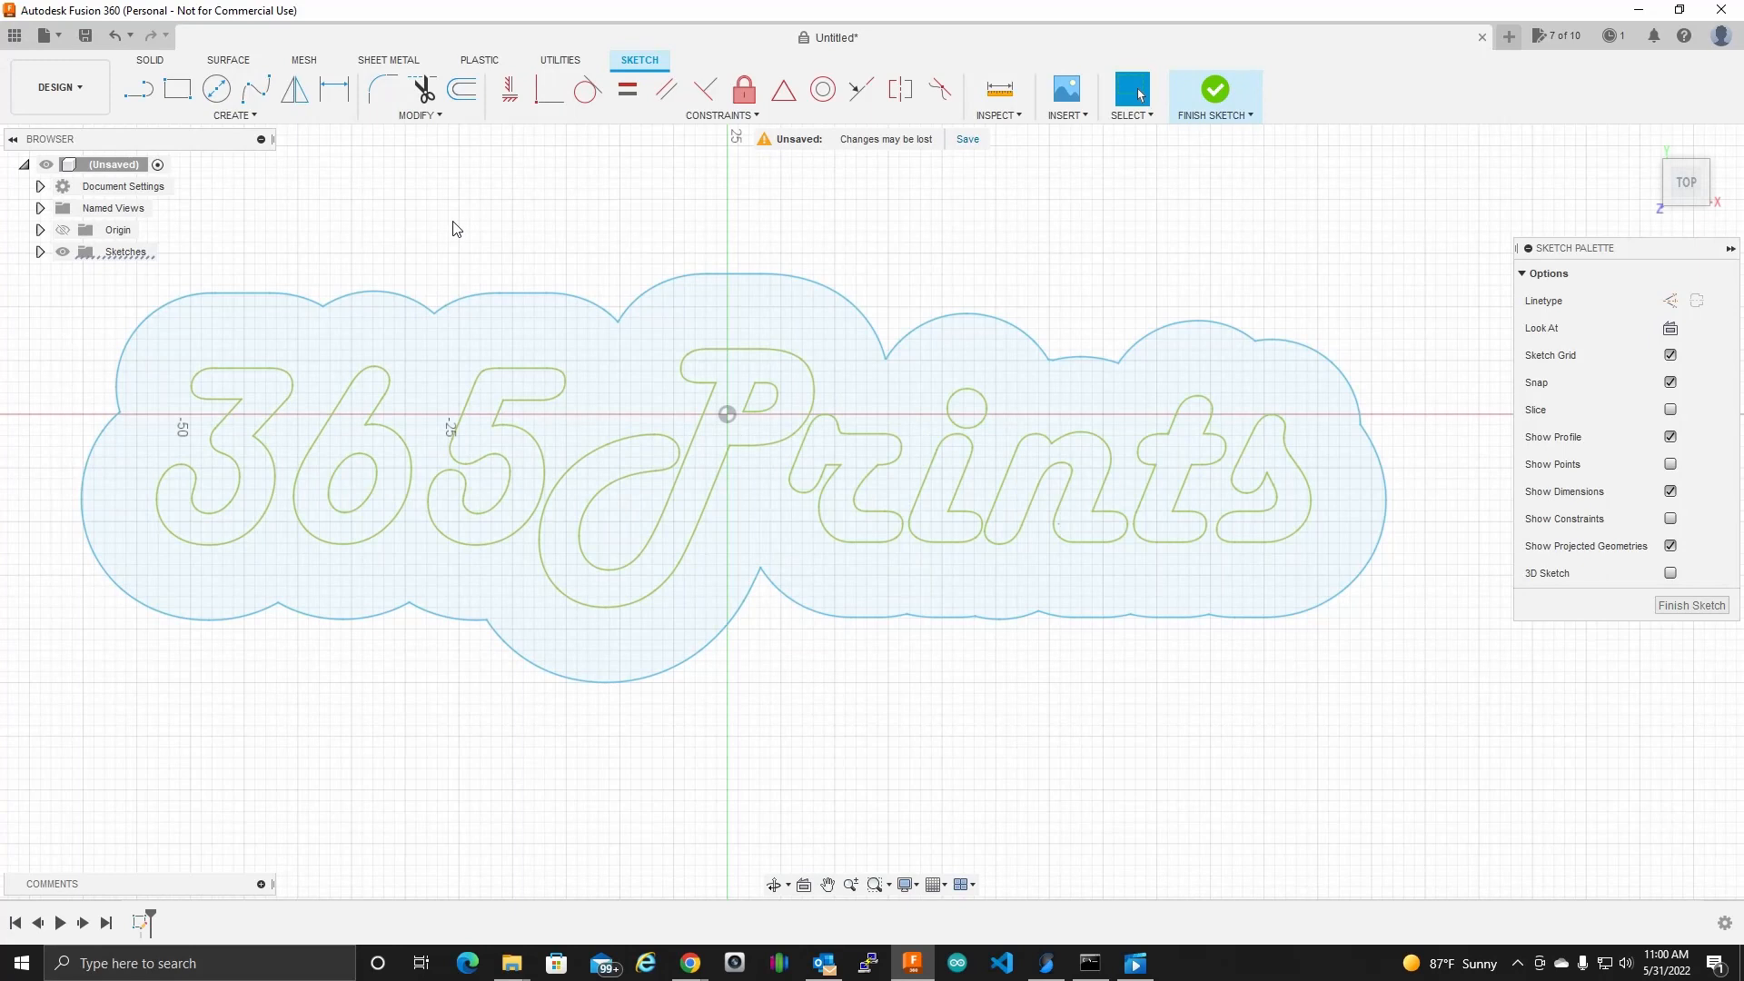
Step: Offset the outline of the 3 outward with an offset position of -2 mm
middle_click_drag(778, 246, 829, 249)
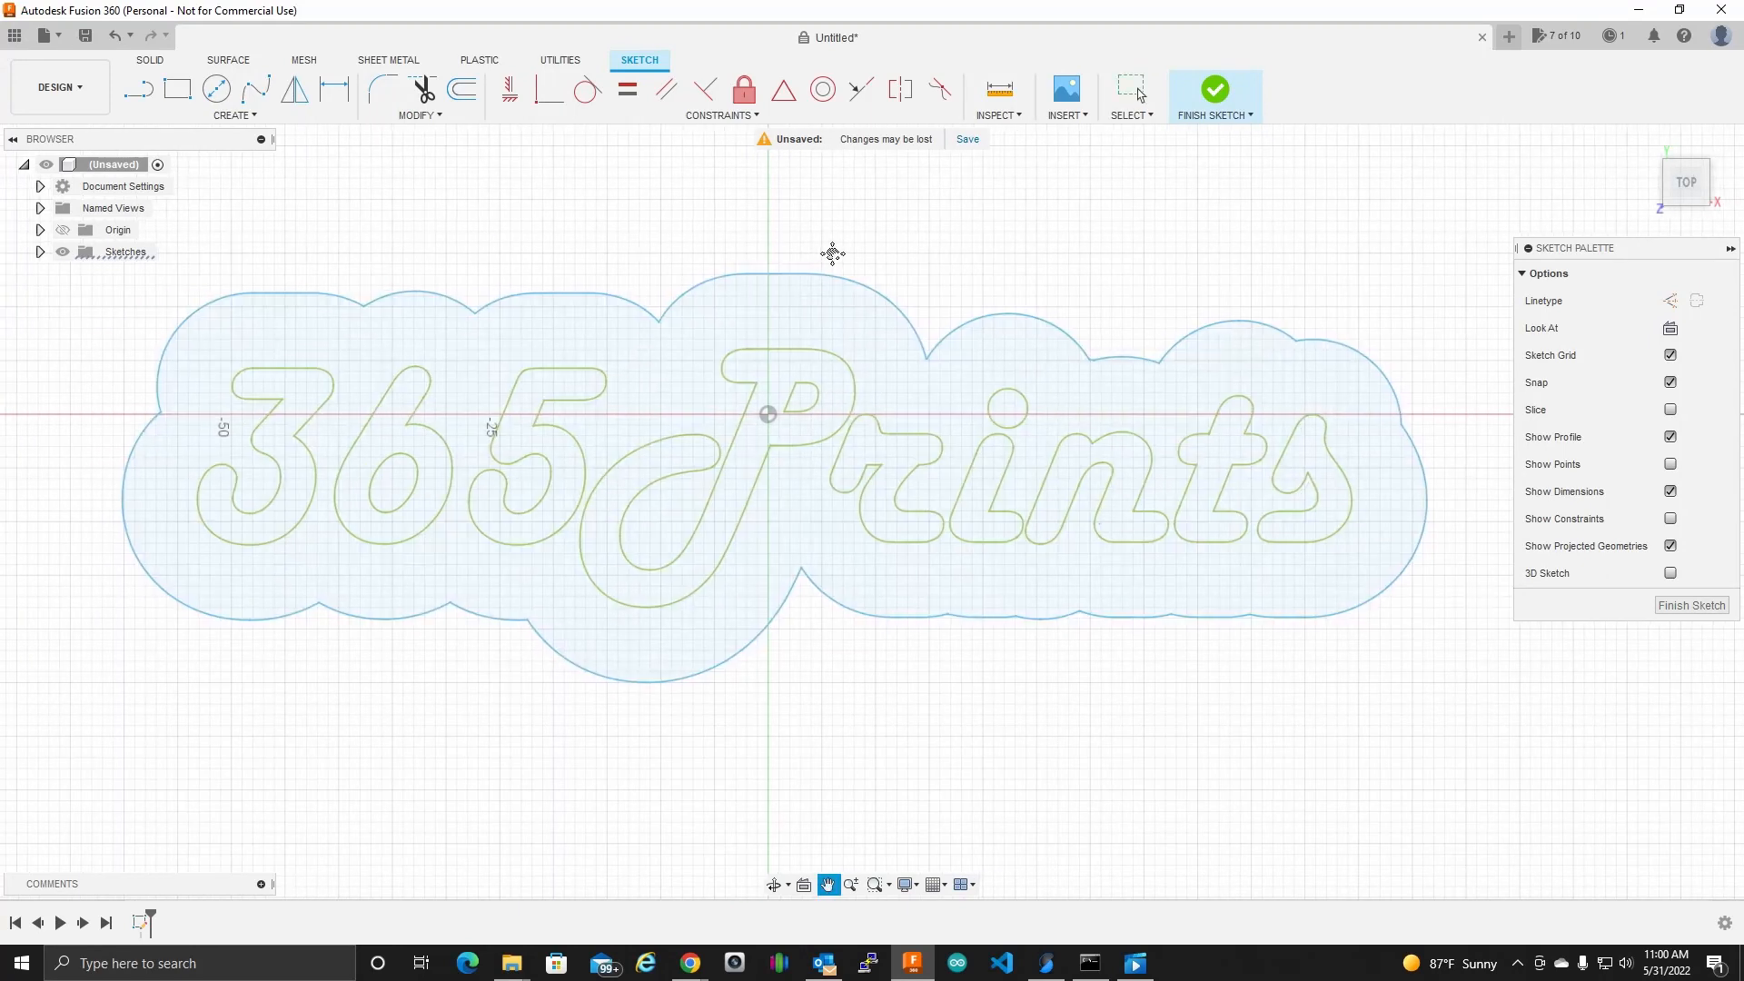
left_click(462, 90)
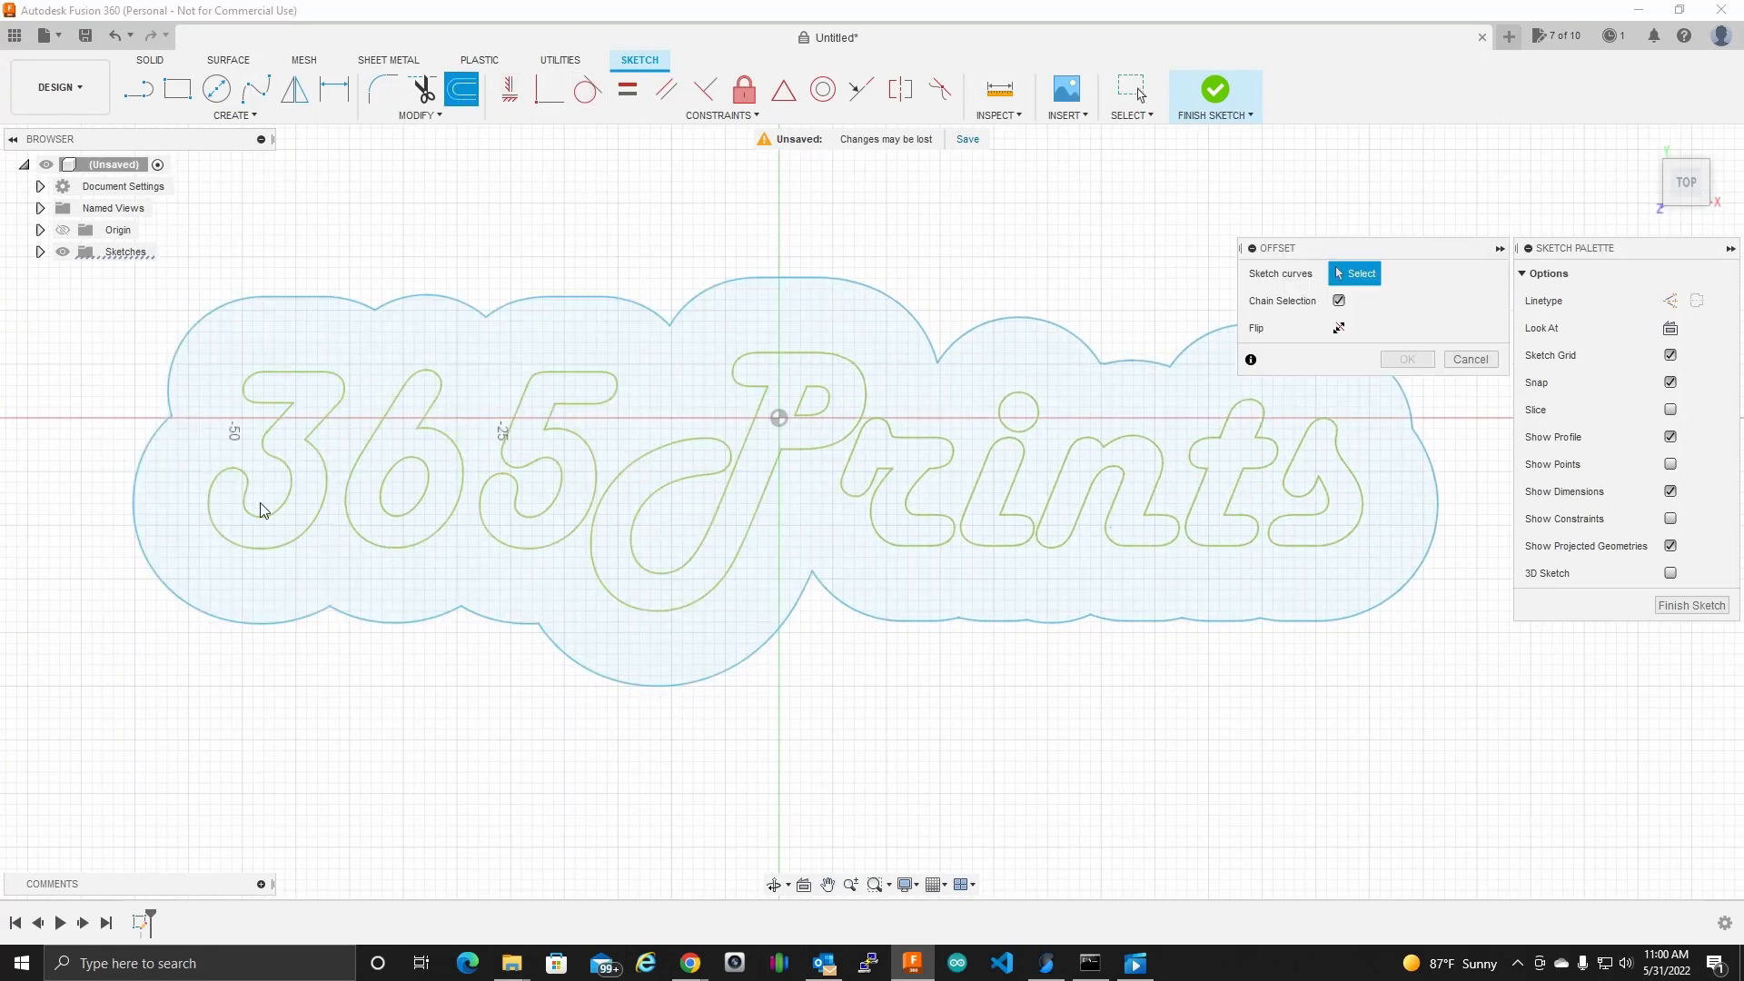
left_click(325, 478)
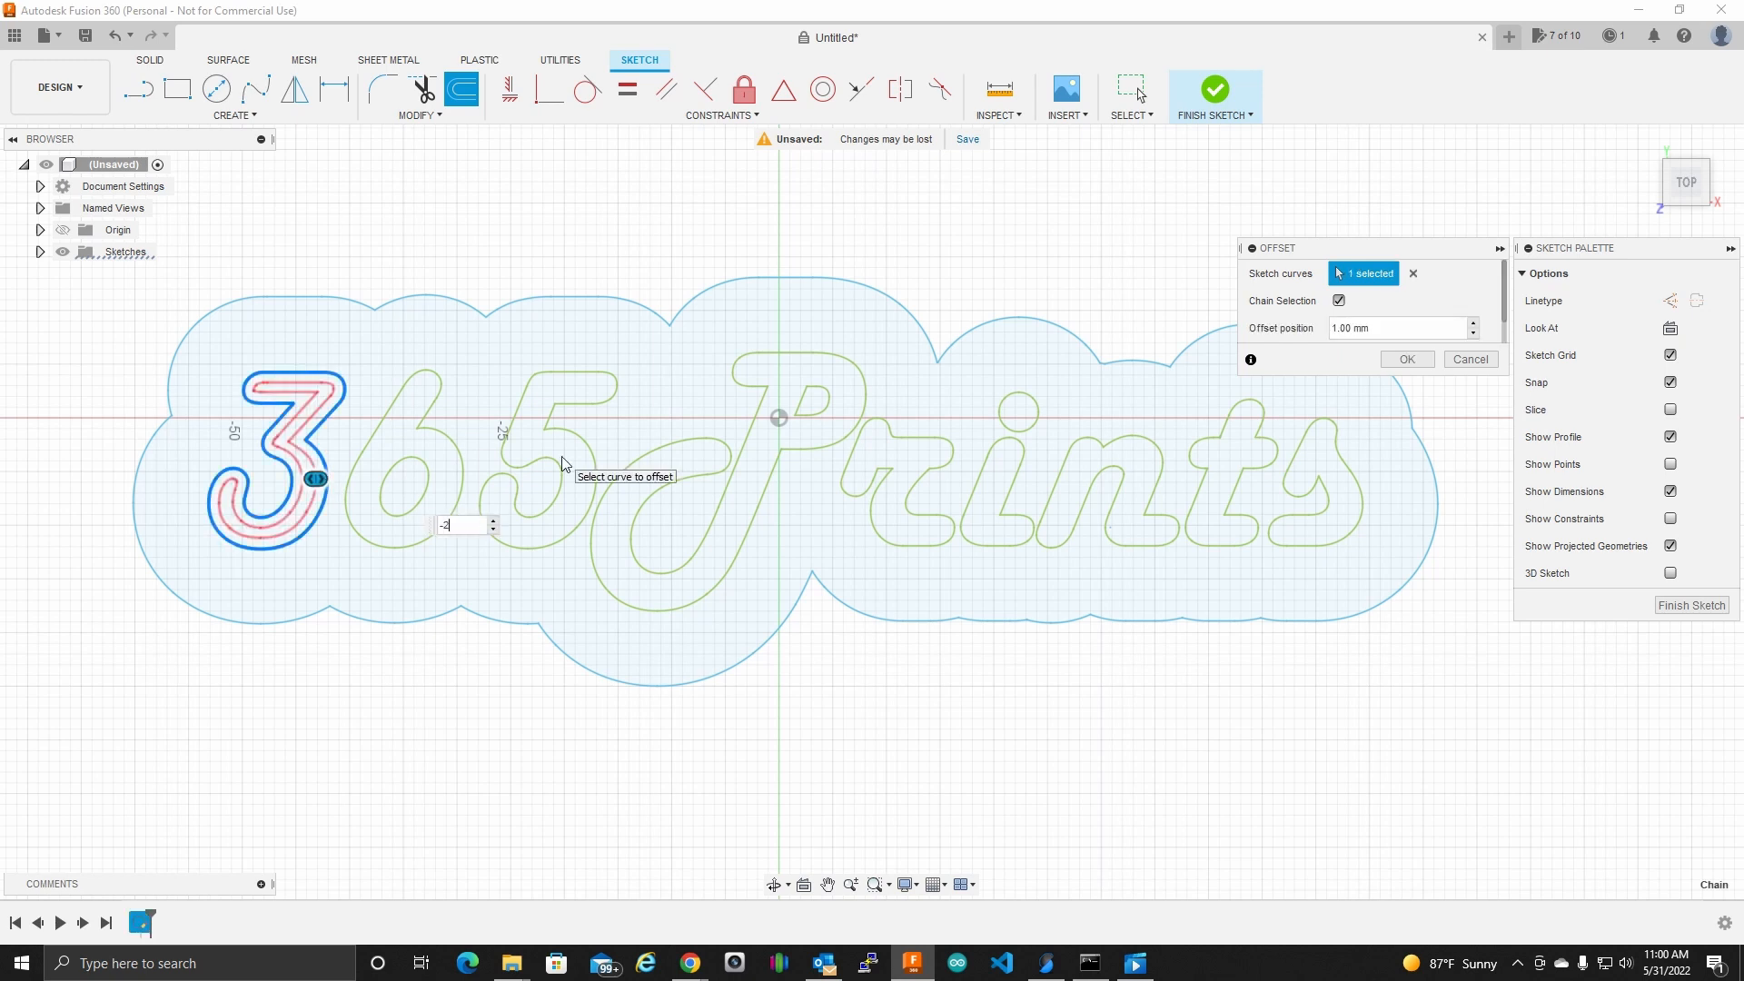
type("-2")
key("Return")
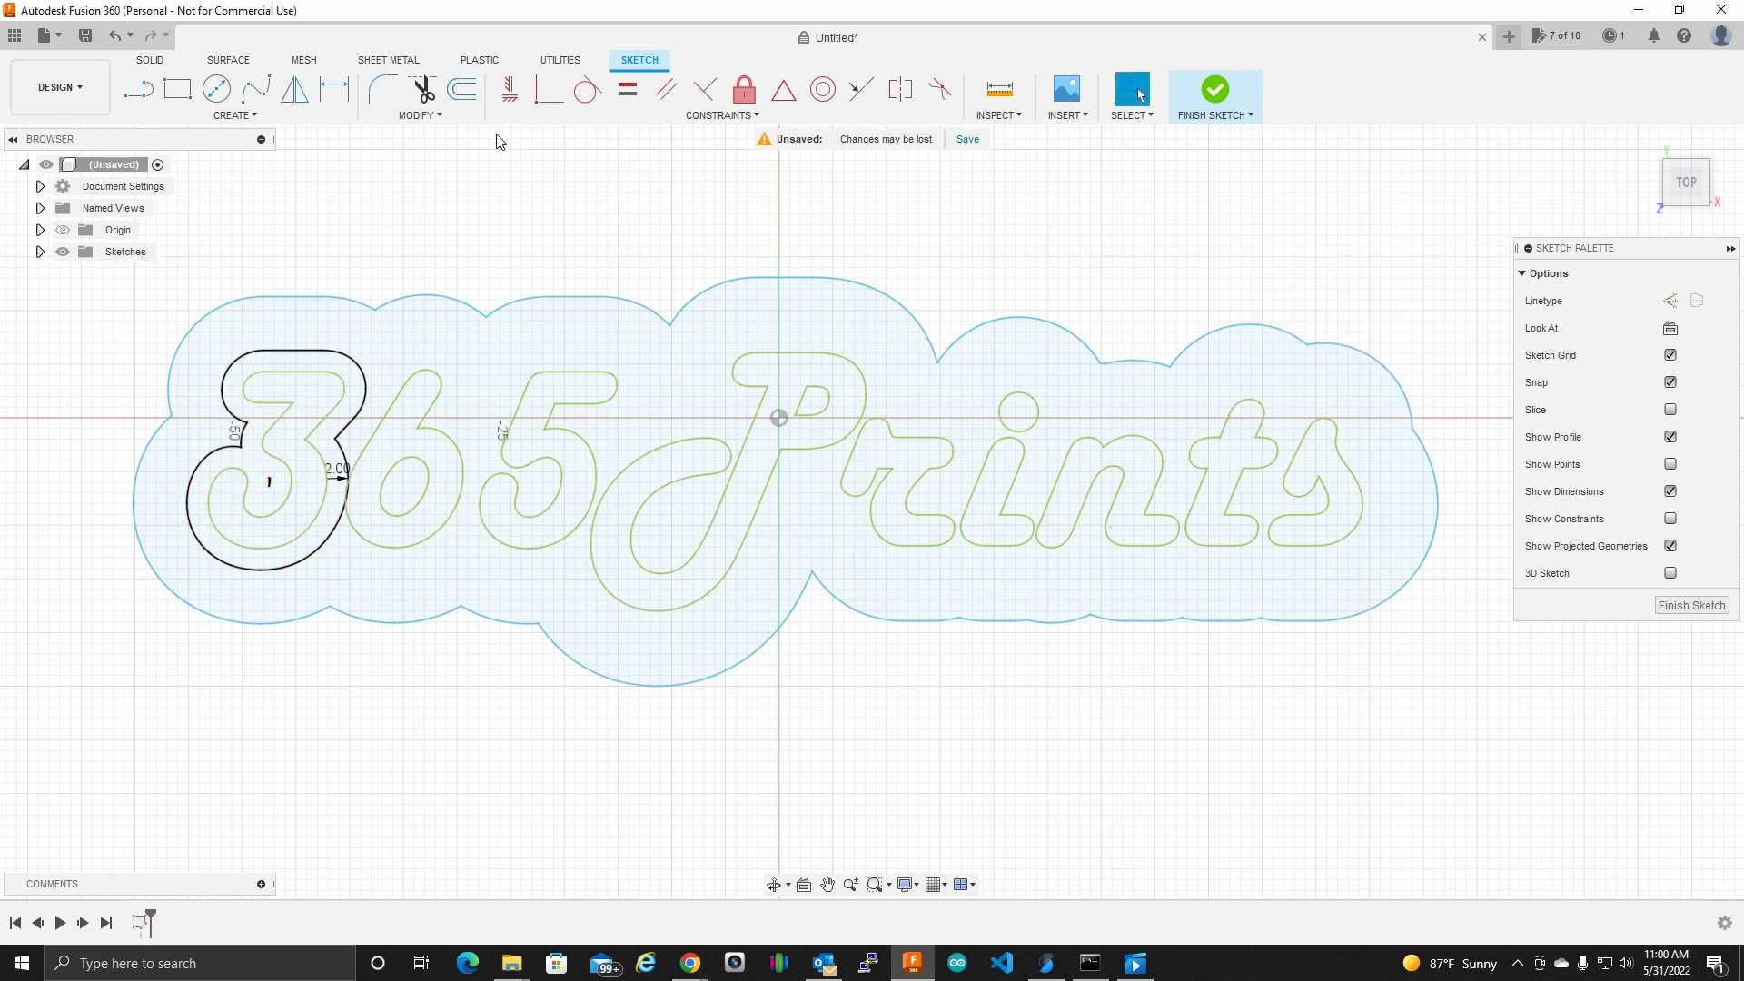
Step: Offset the outer outlines of the 6 and the 5 outward with an offset position of -2 mm each
left_click(462, 90)
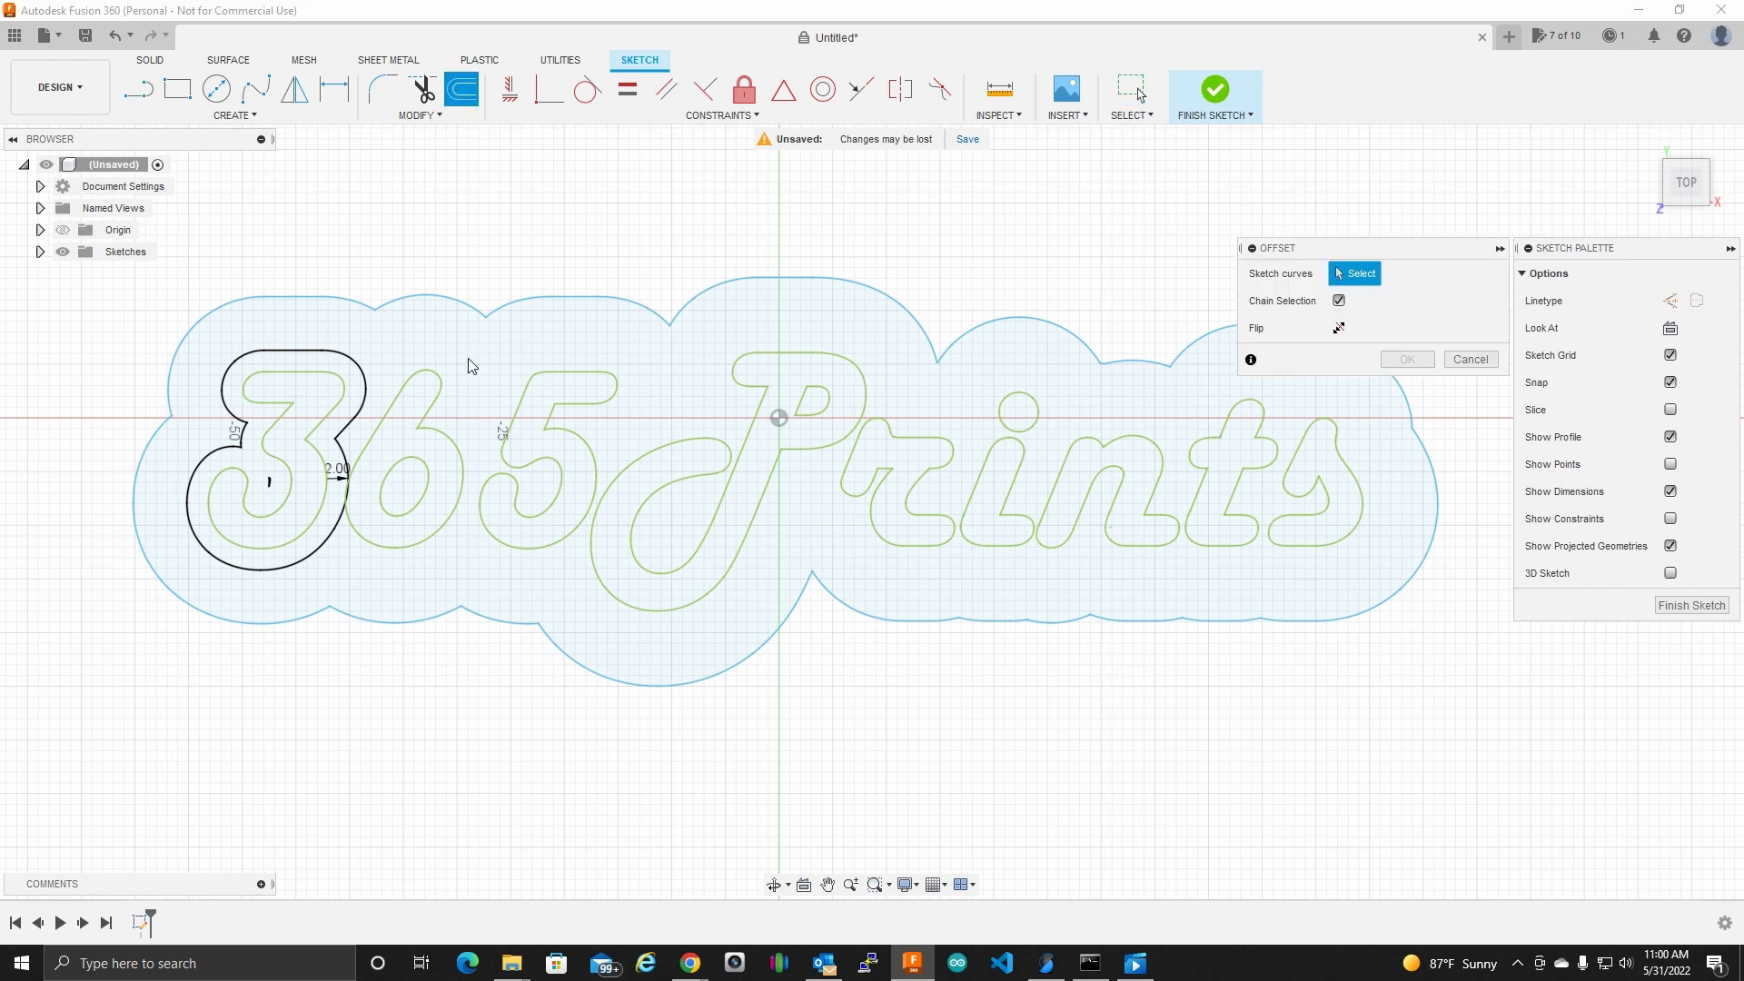
left_click(454, 443)
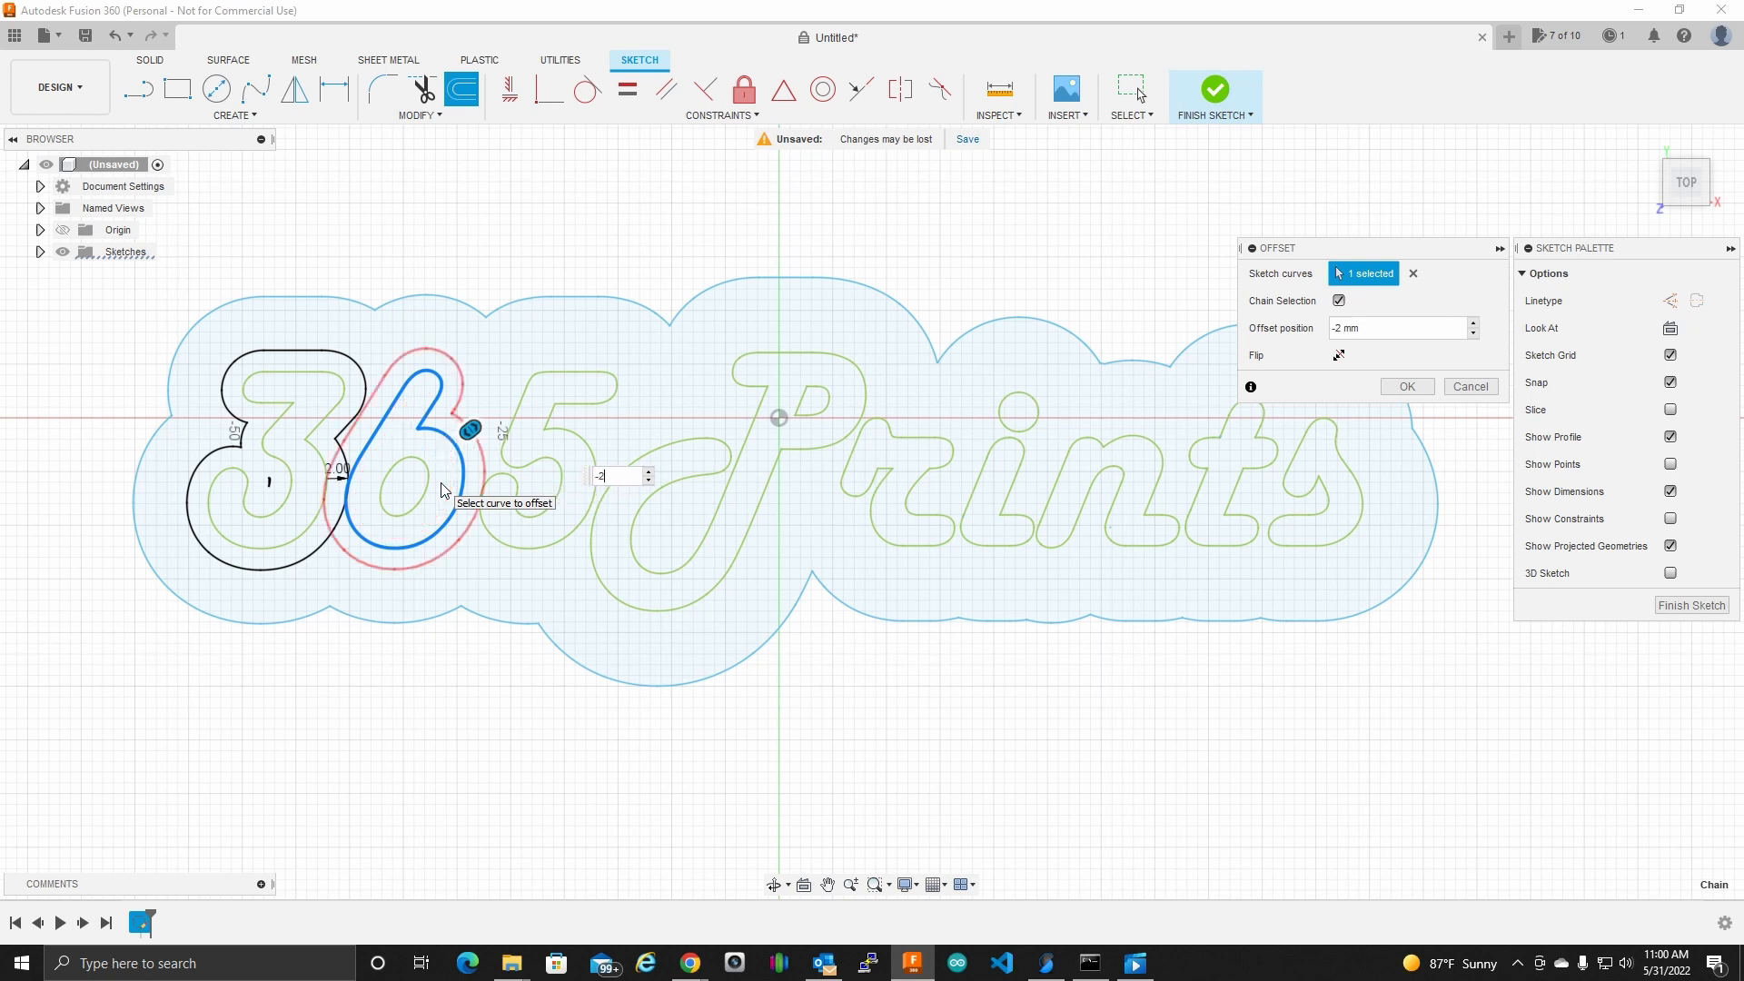
key("Return")
left_click(461, 90)
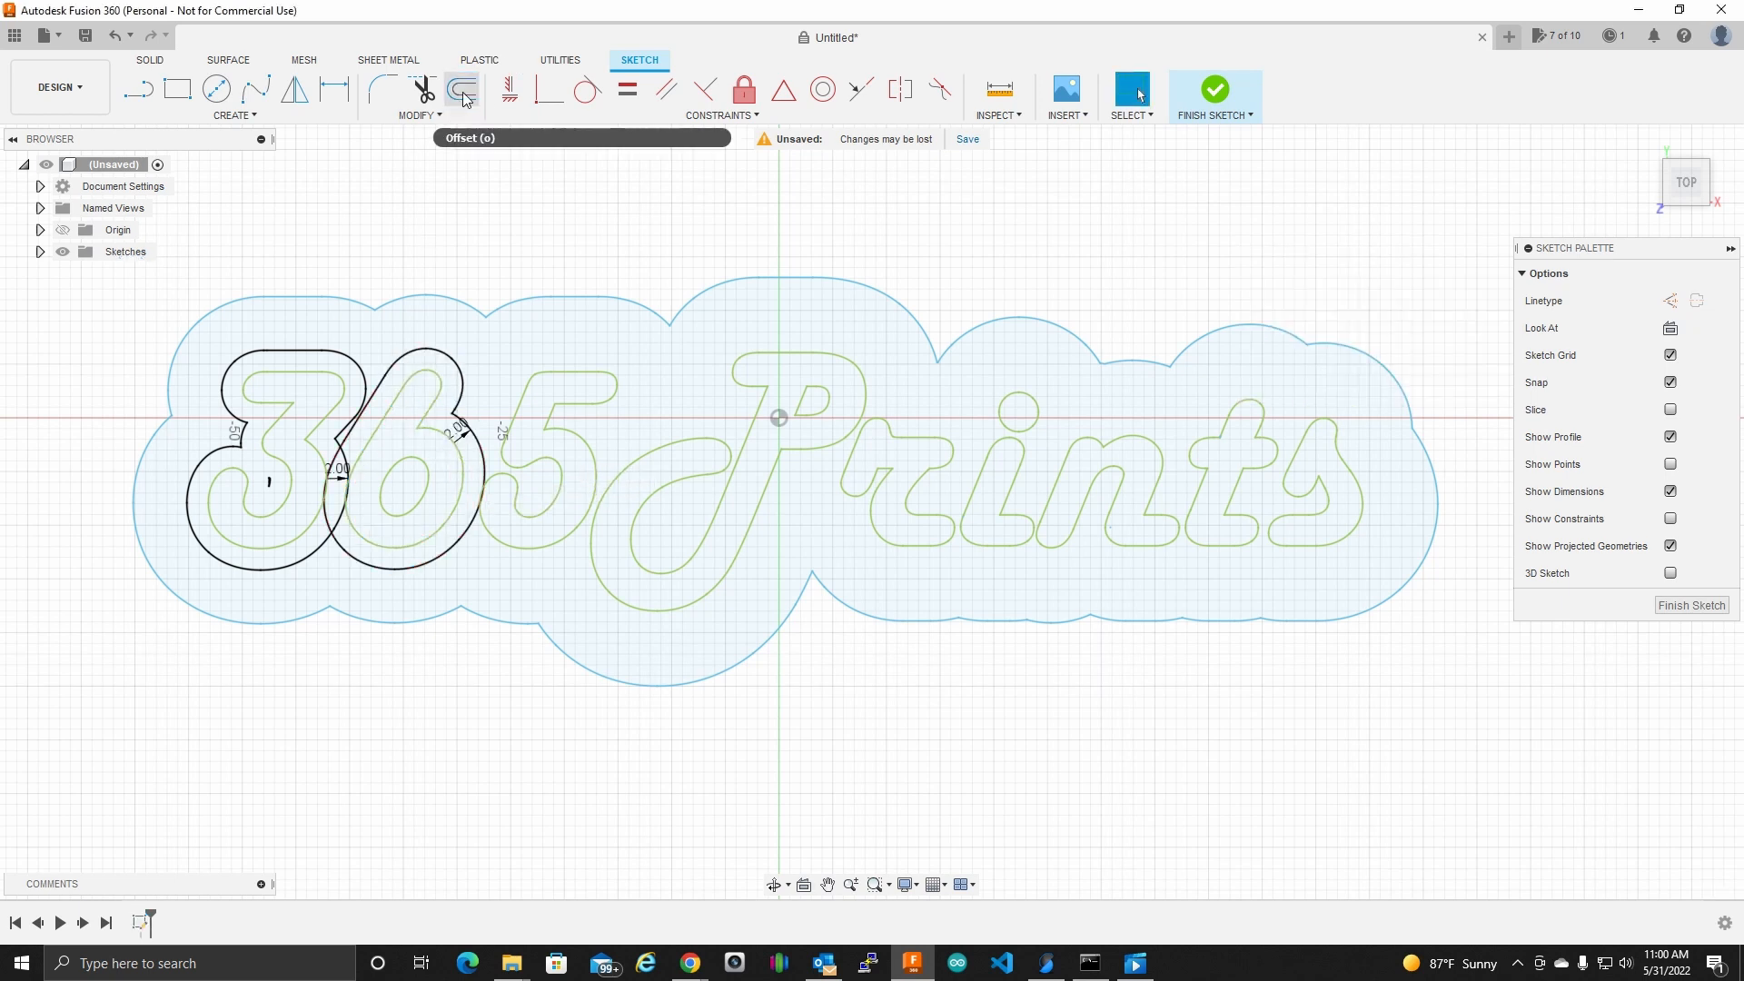
left_click(586, 443)
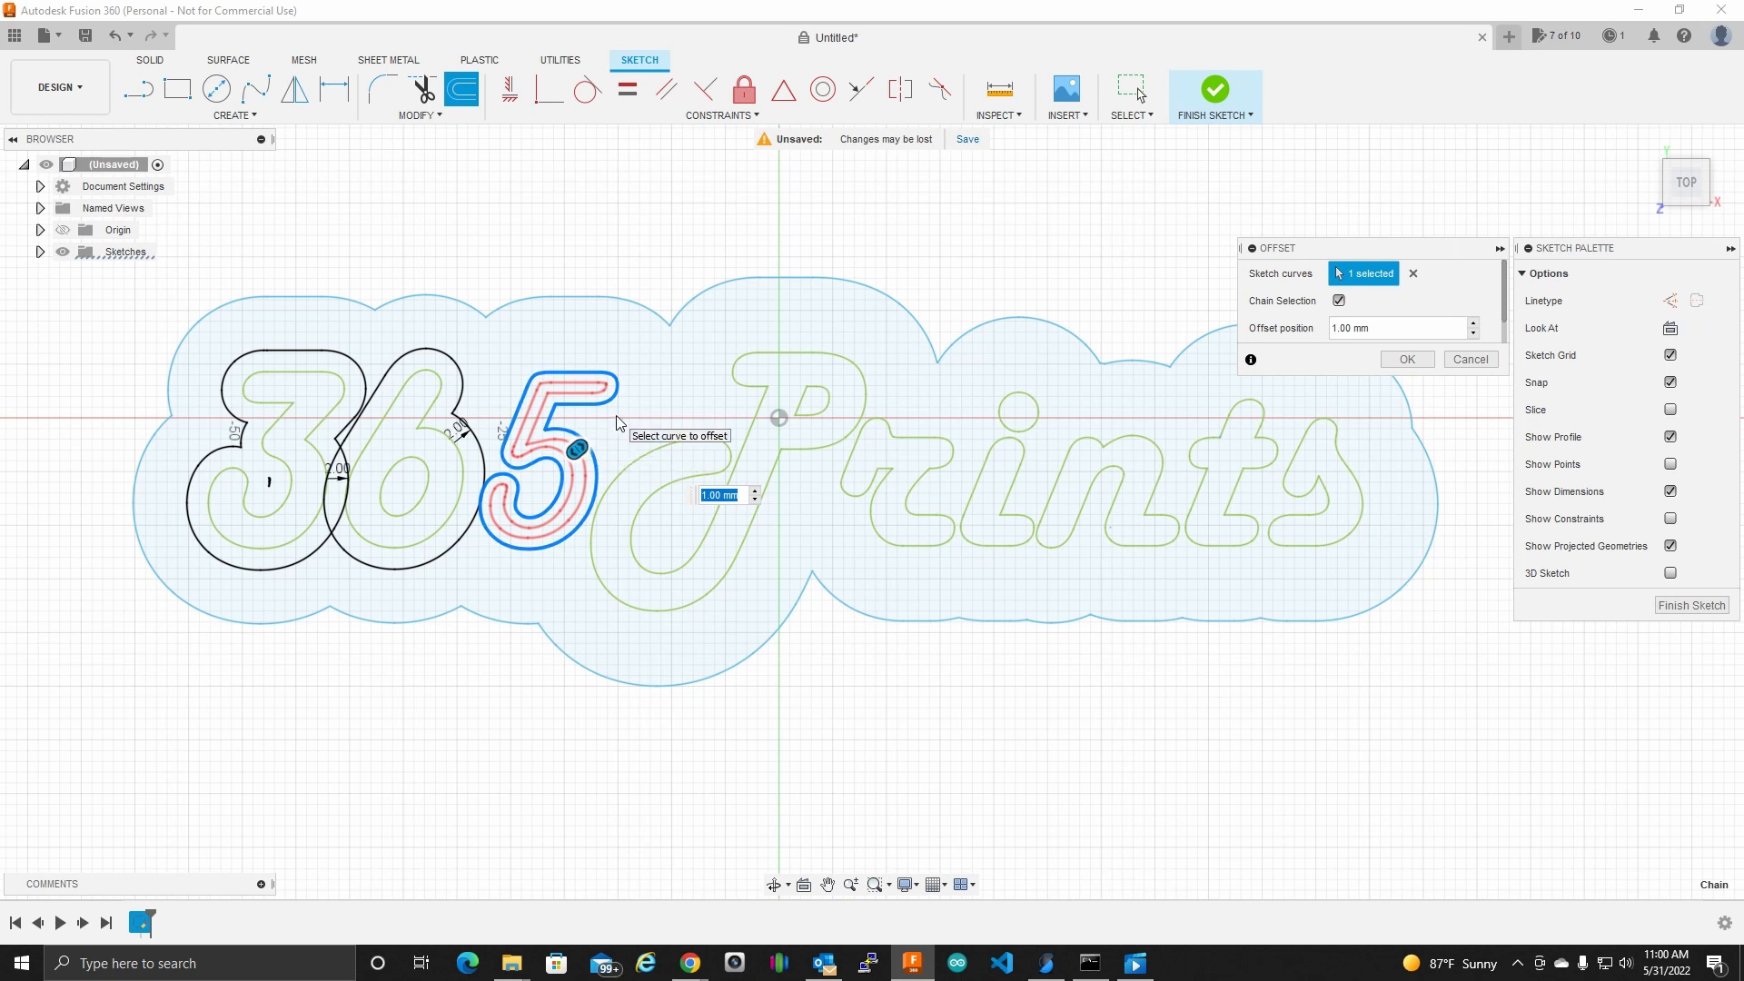
key("Return")
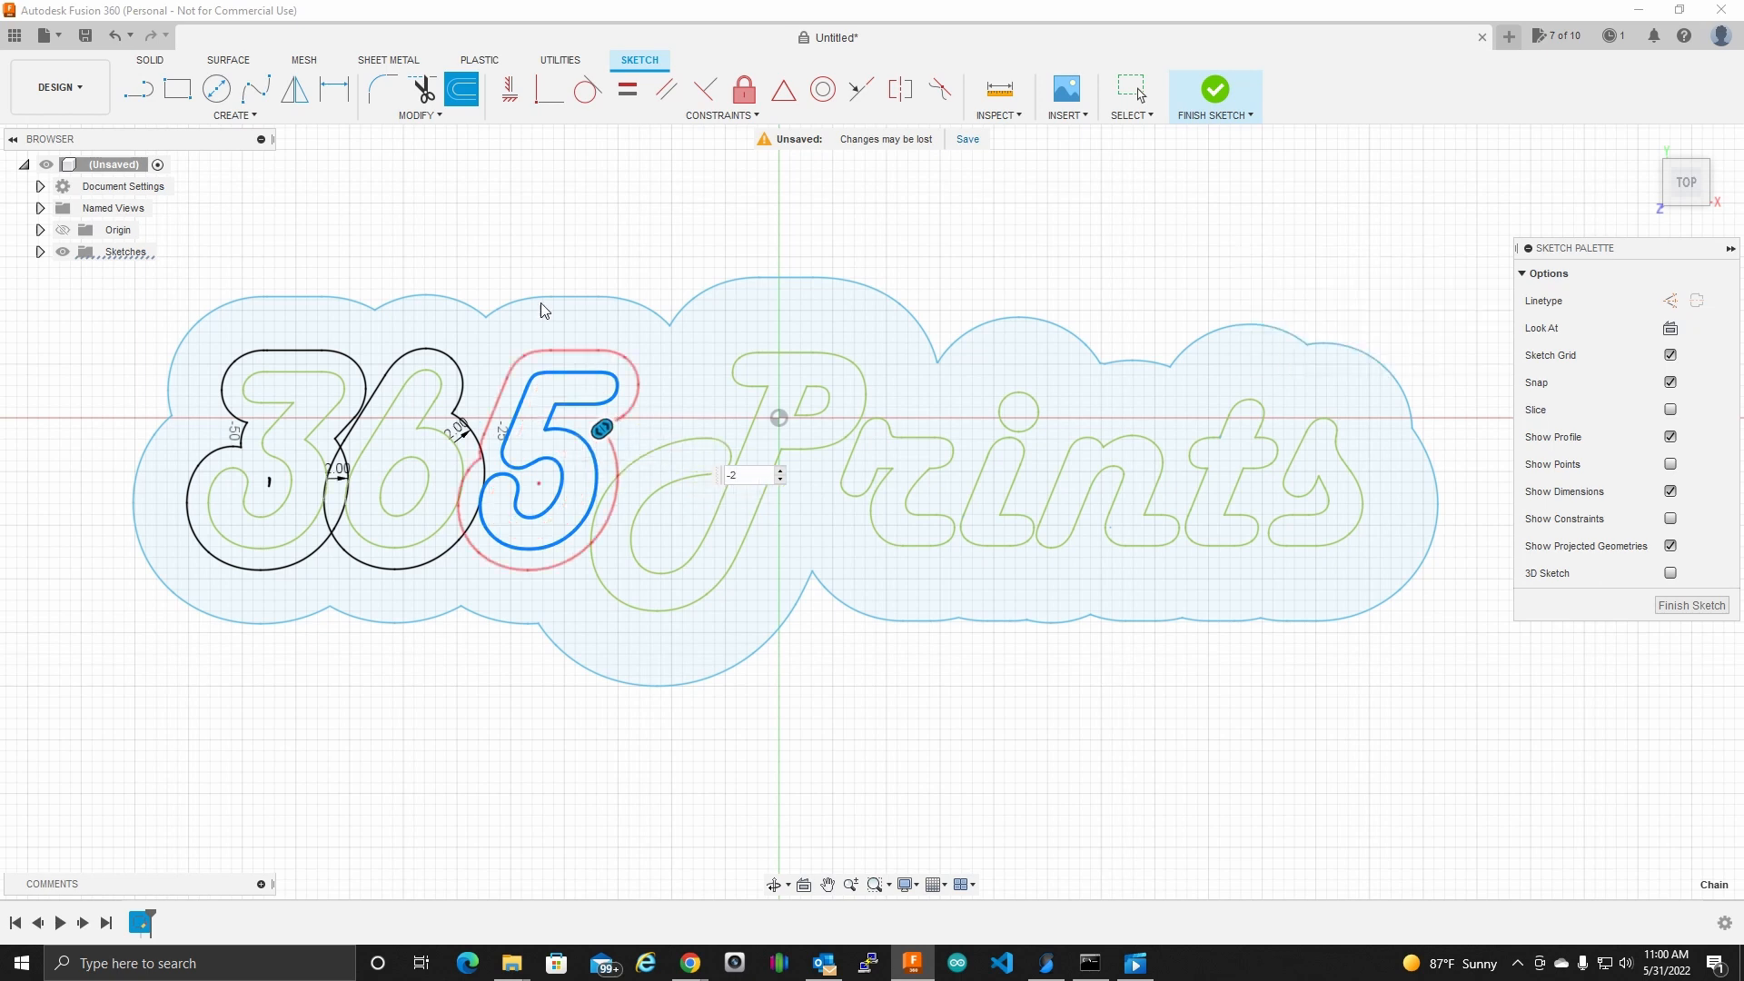
Step: Offset the outer outlines of the P and the r outward with an offset position of -2 mm each
left_click(471, 94)
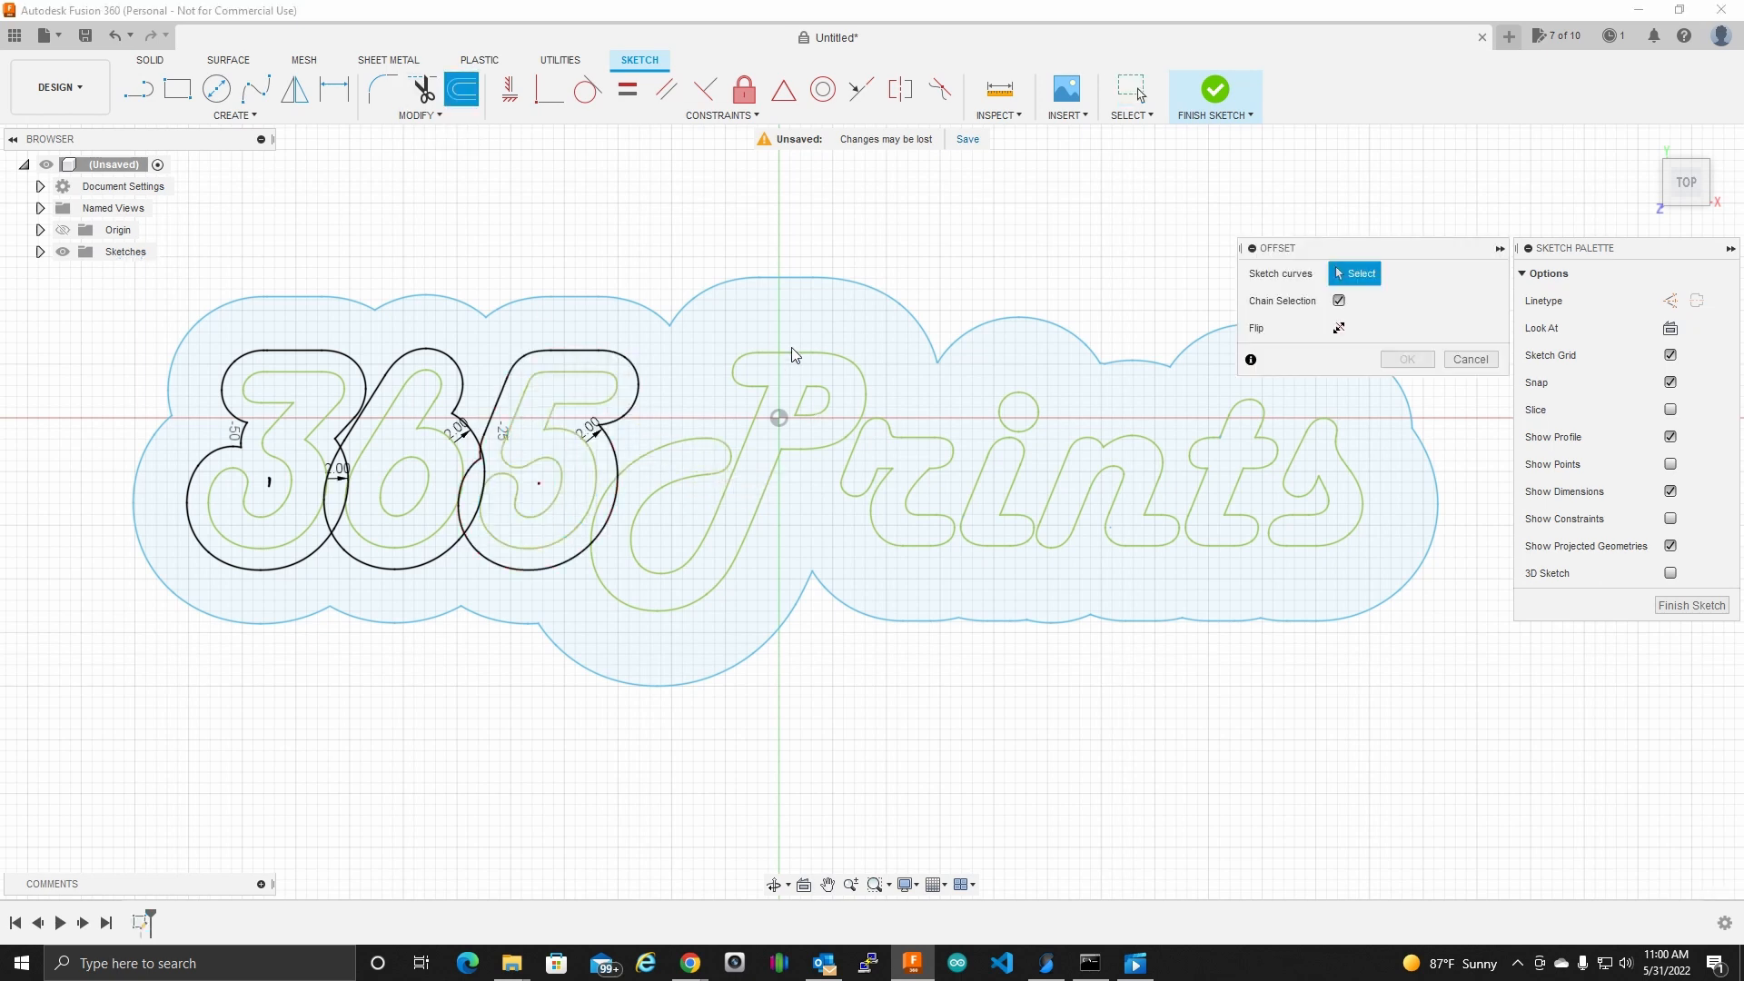
left_click(792, 362)
type("-2")
key("Return")
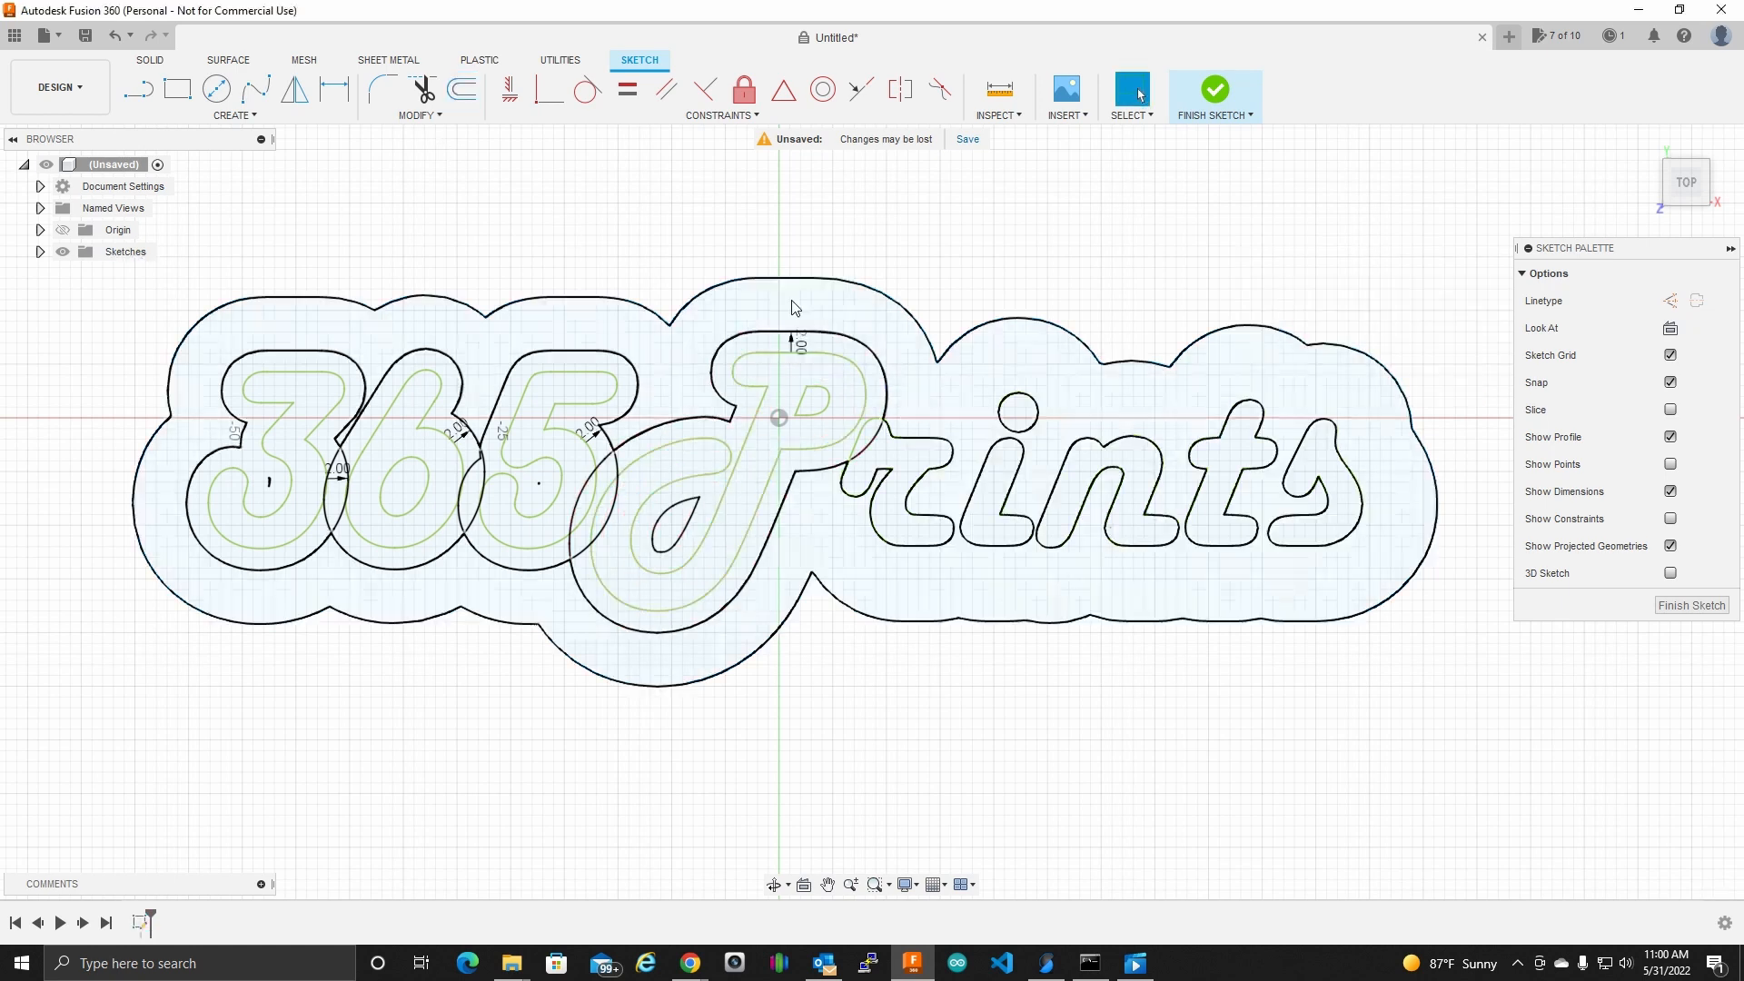
left_click(468, 107)
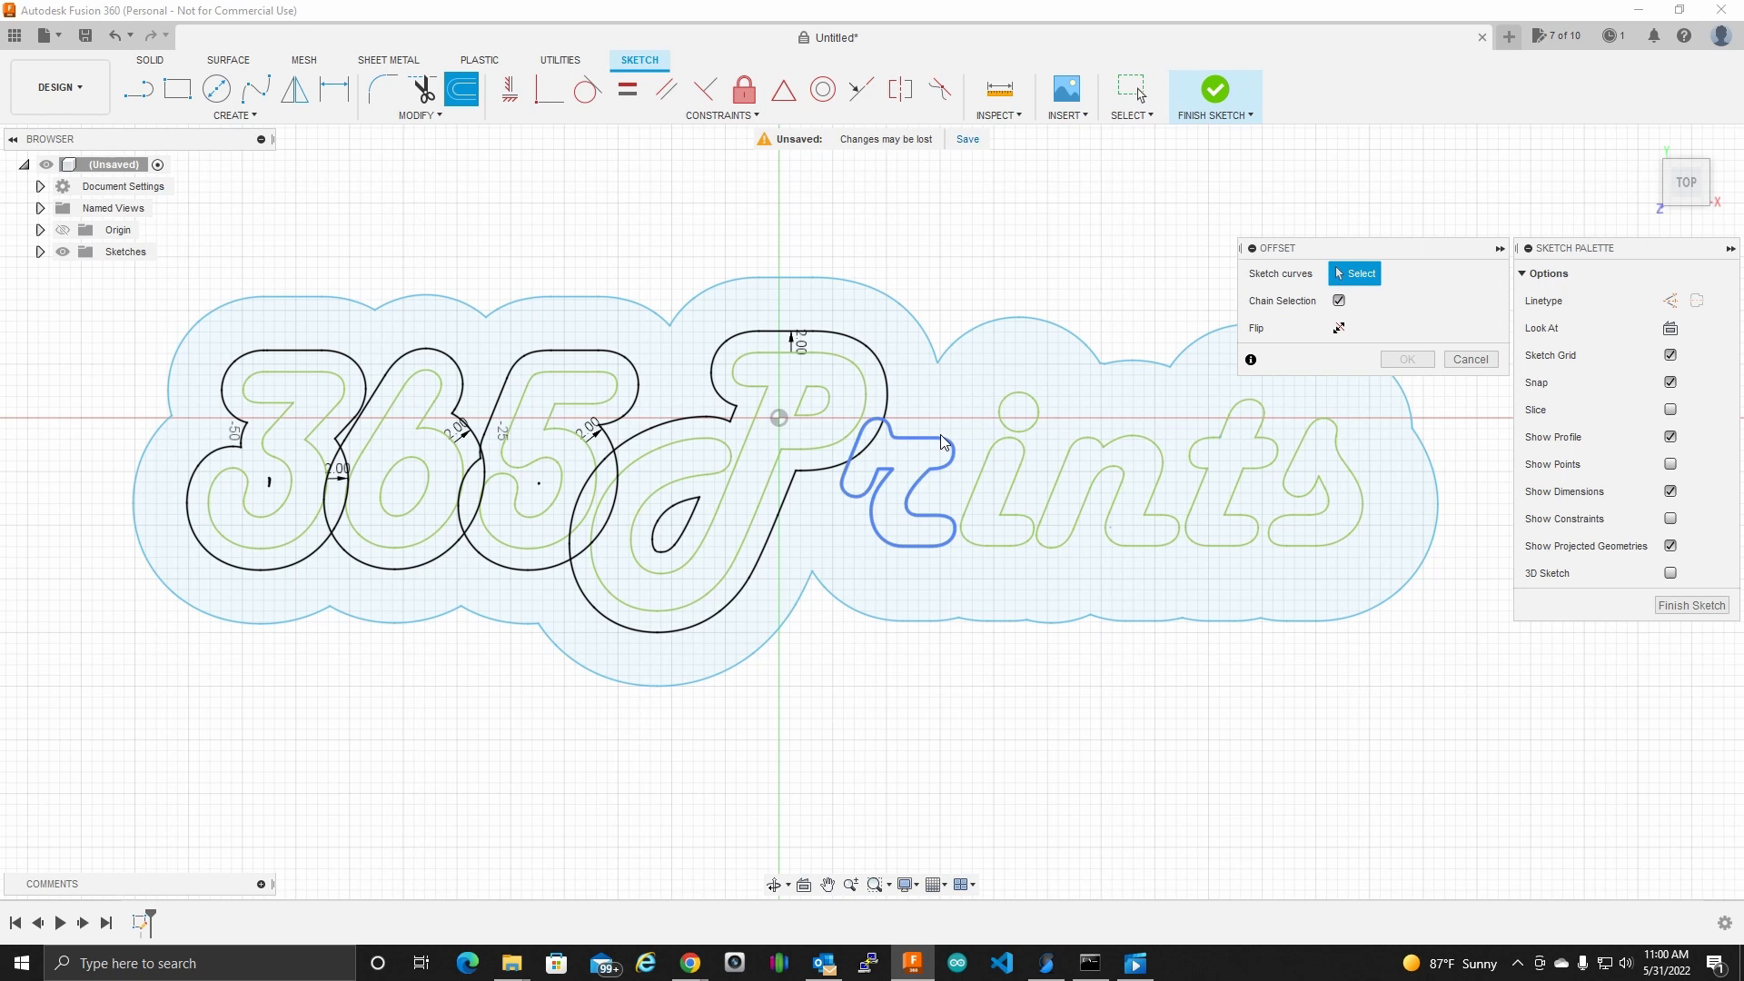
left_click(940, 434)
type("-2")
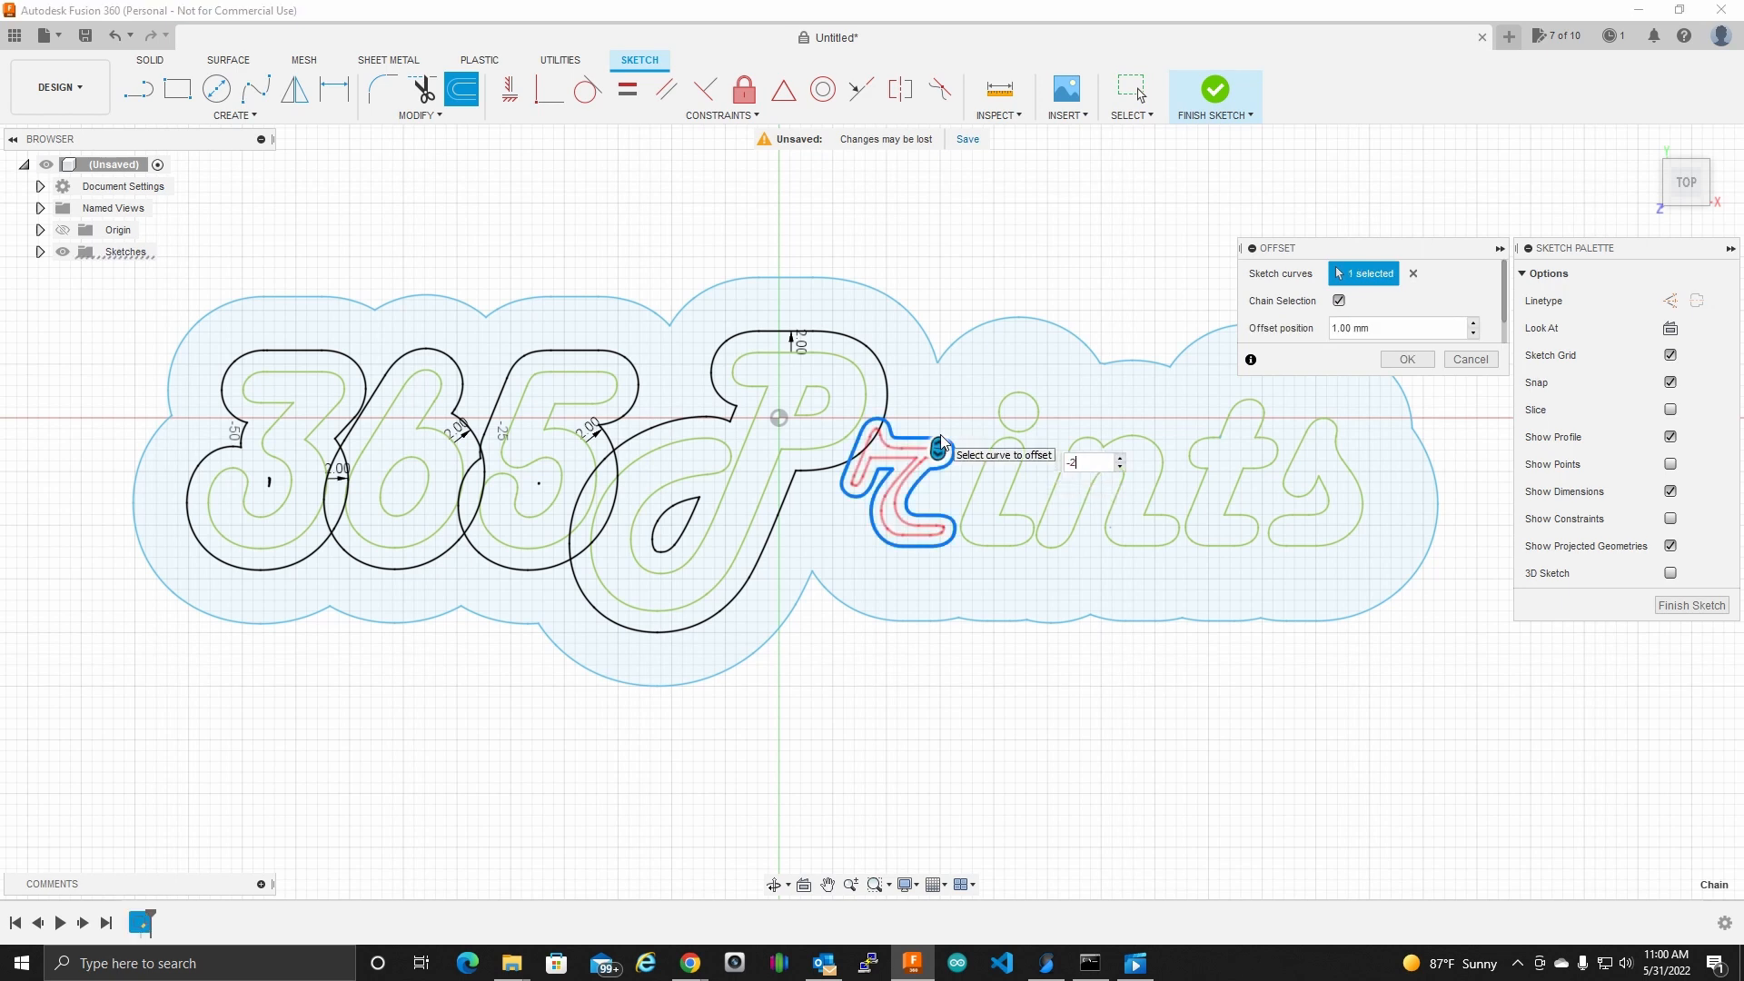
key("Return")
Step: Offset the i's stem and its dot outward with an offset position of -2 mm each
left_click(465, 98)
left_click(1023, 449)
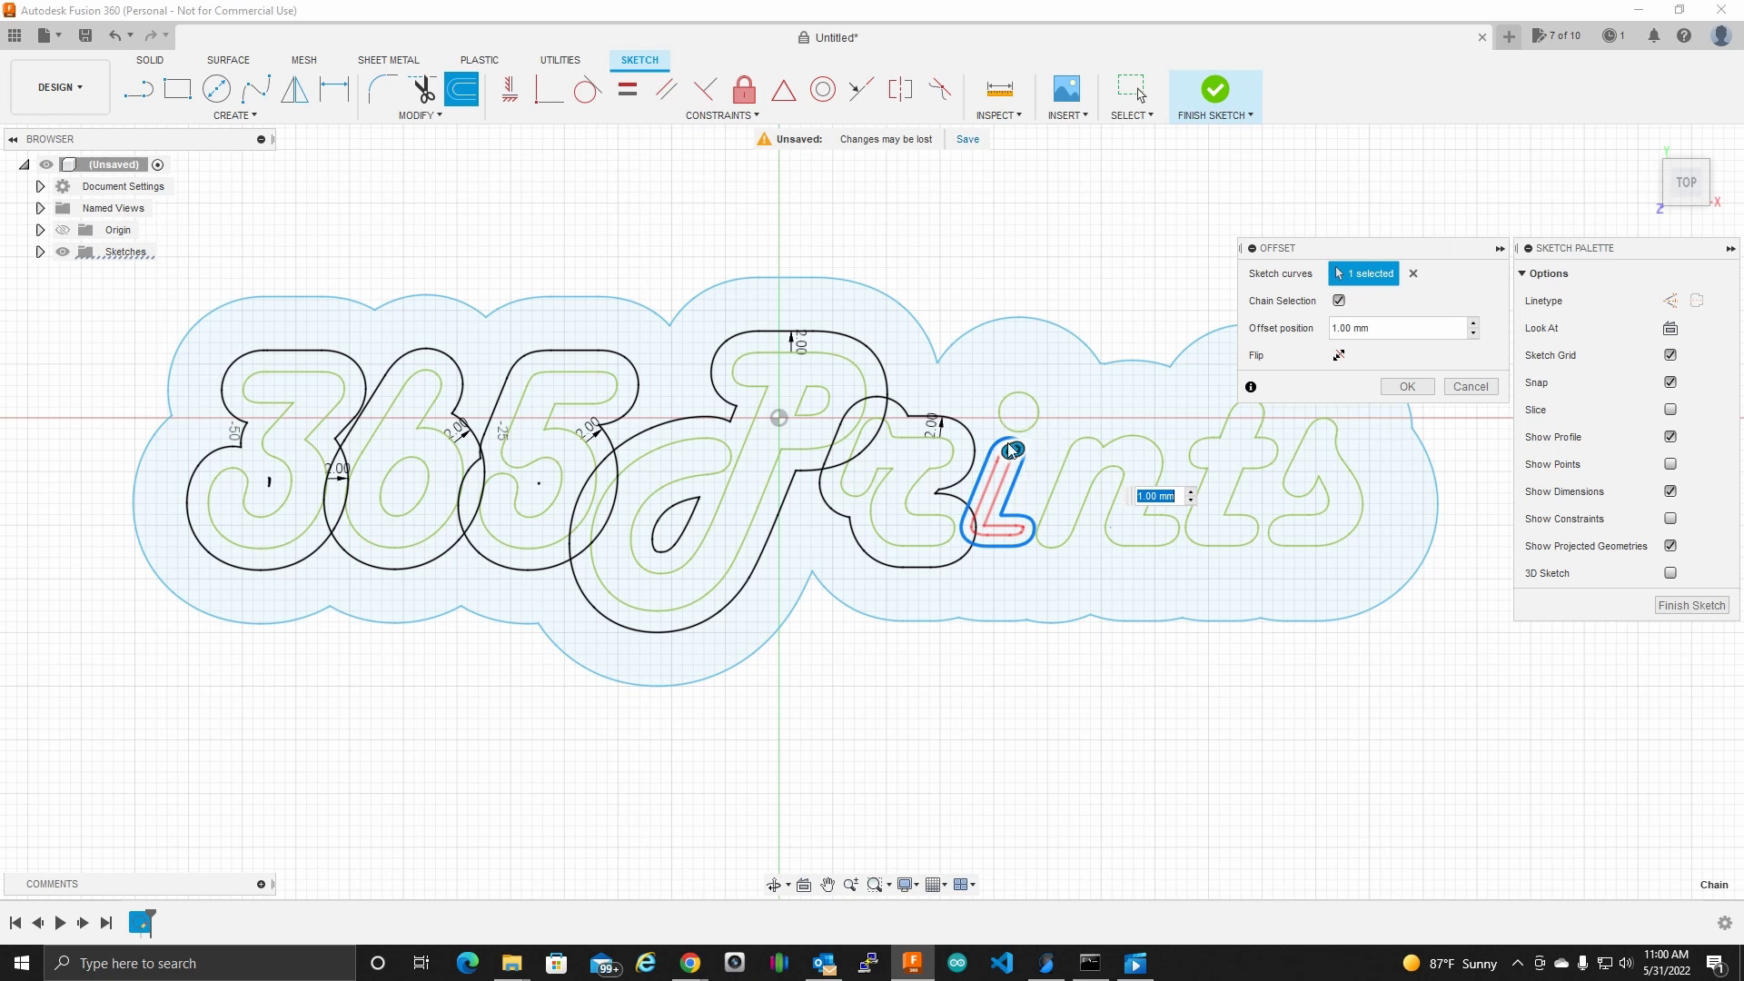
type("-2")
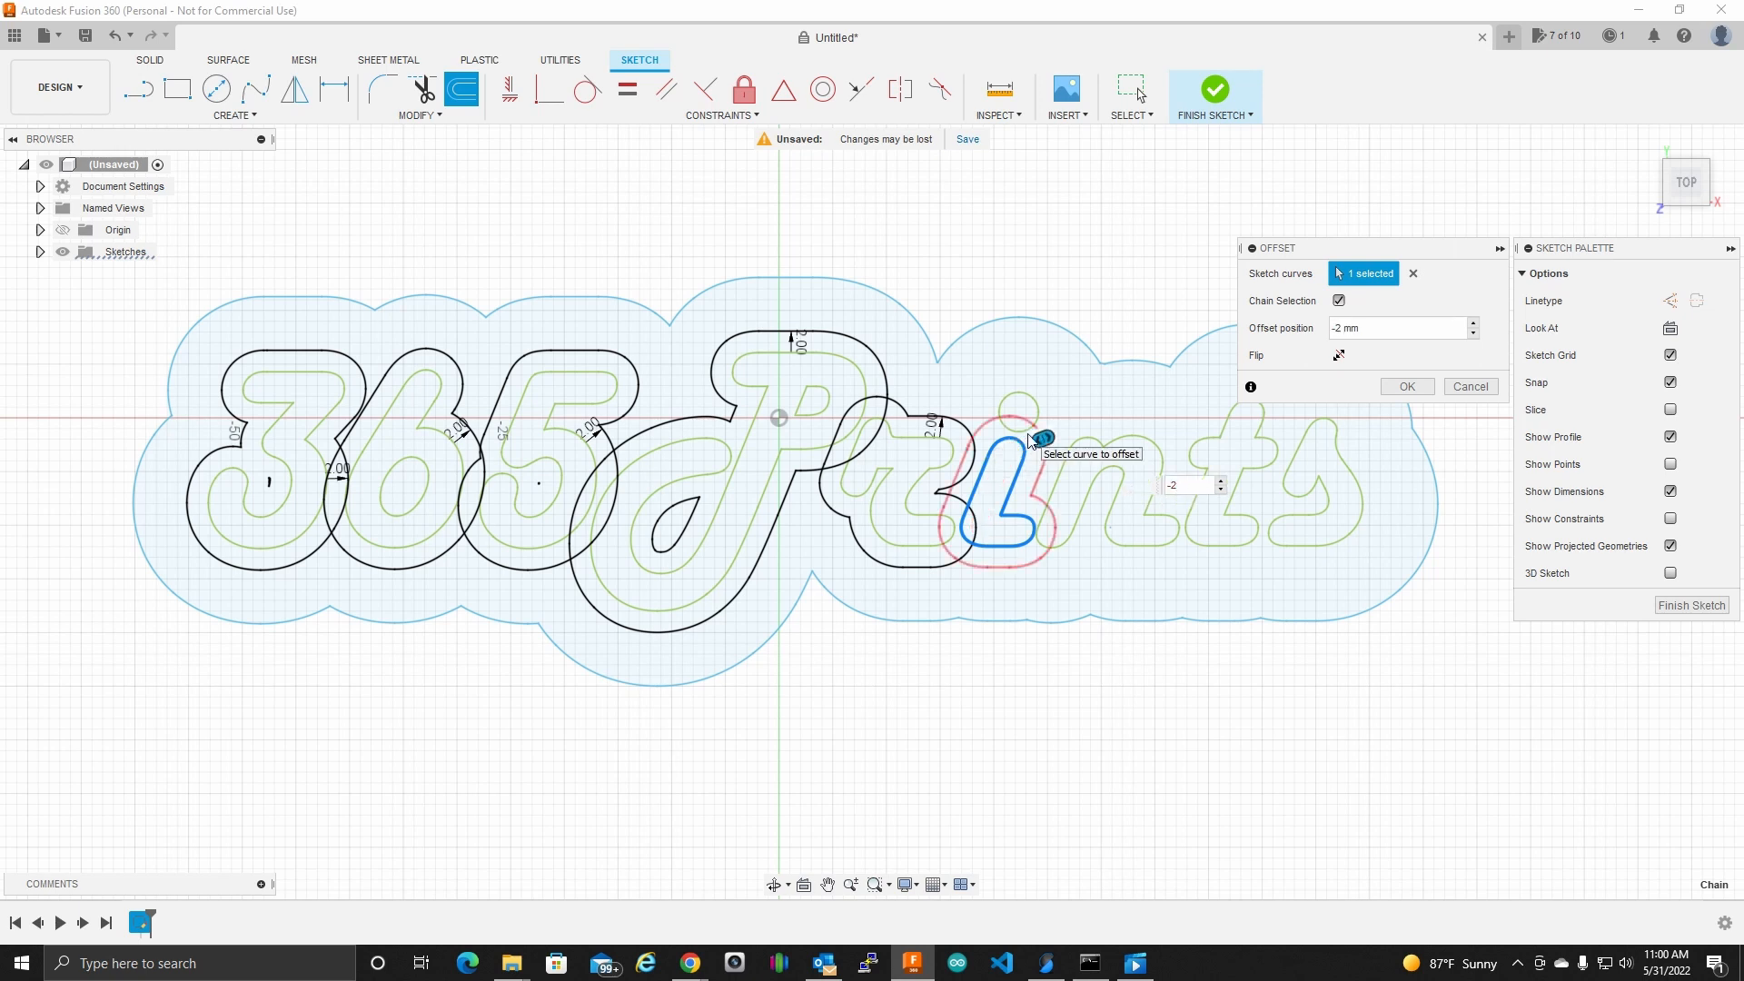
key("Return")
key("o")
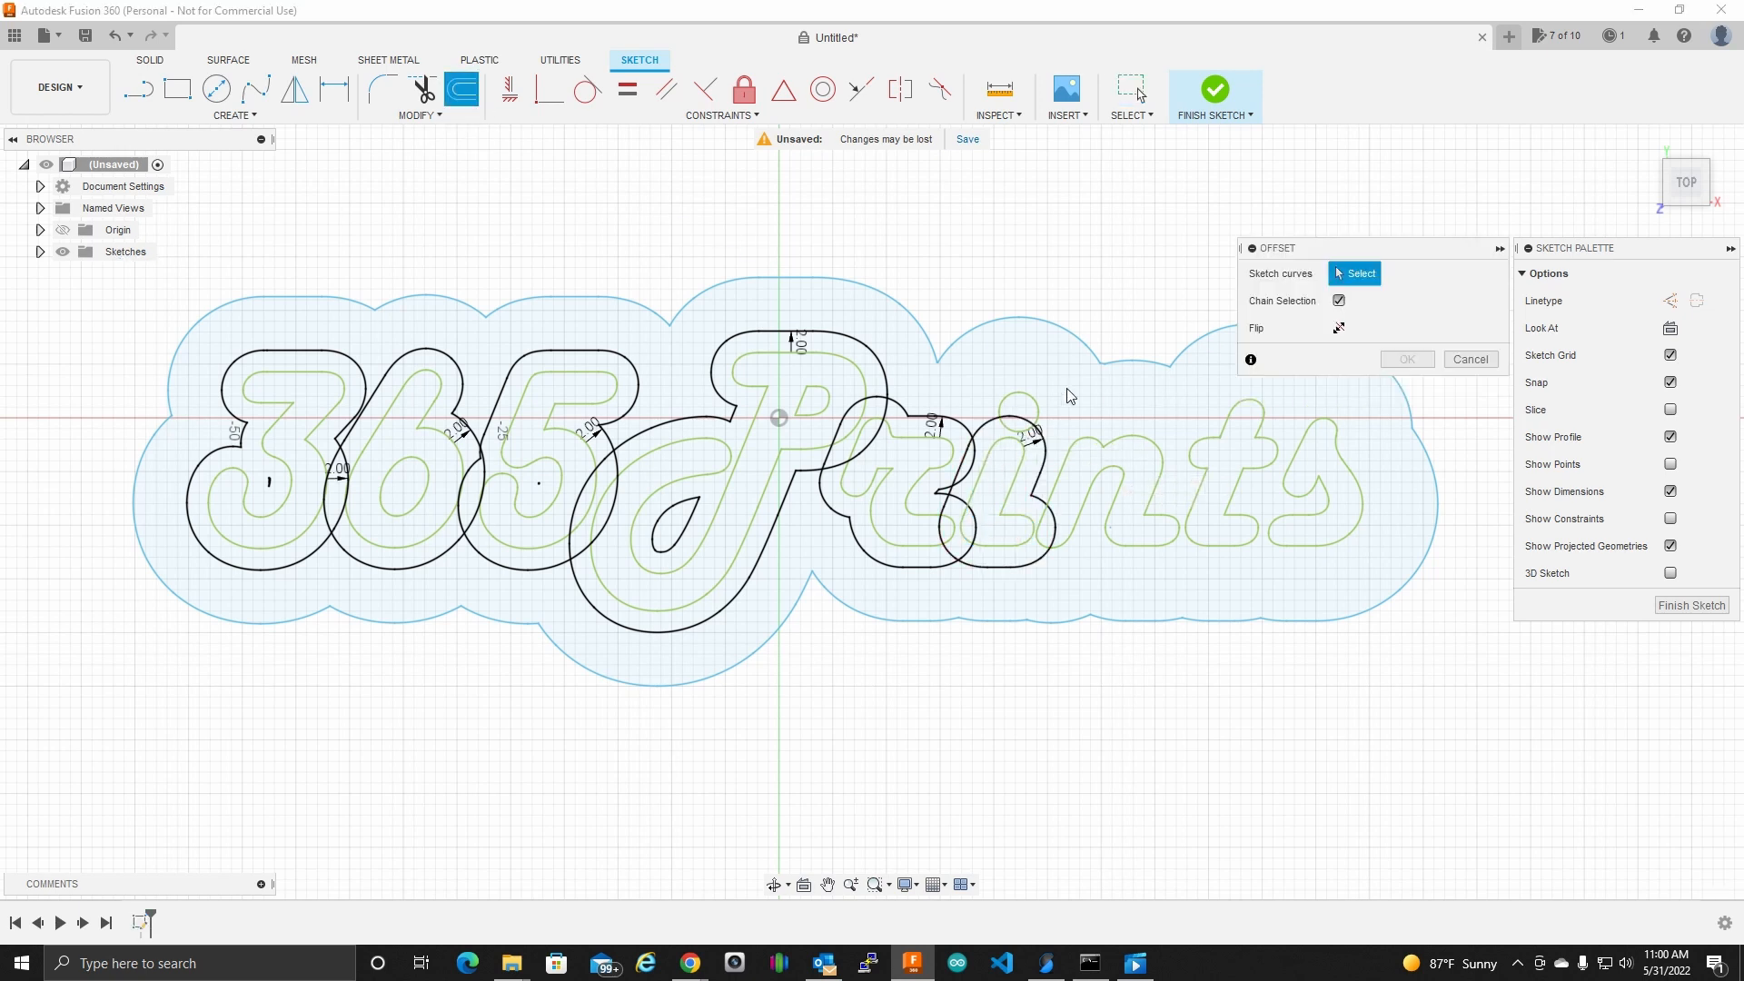
left_click(1025, 398)
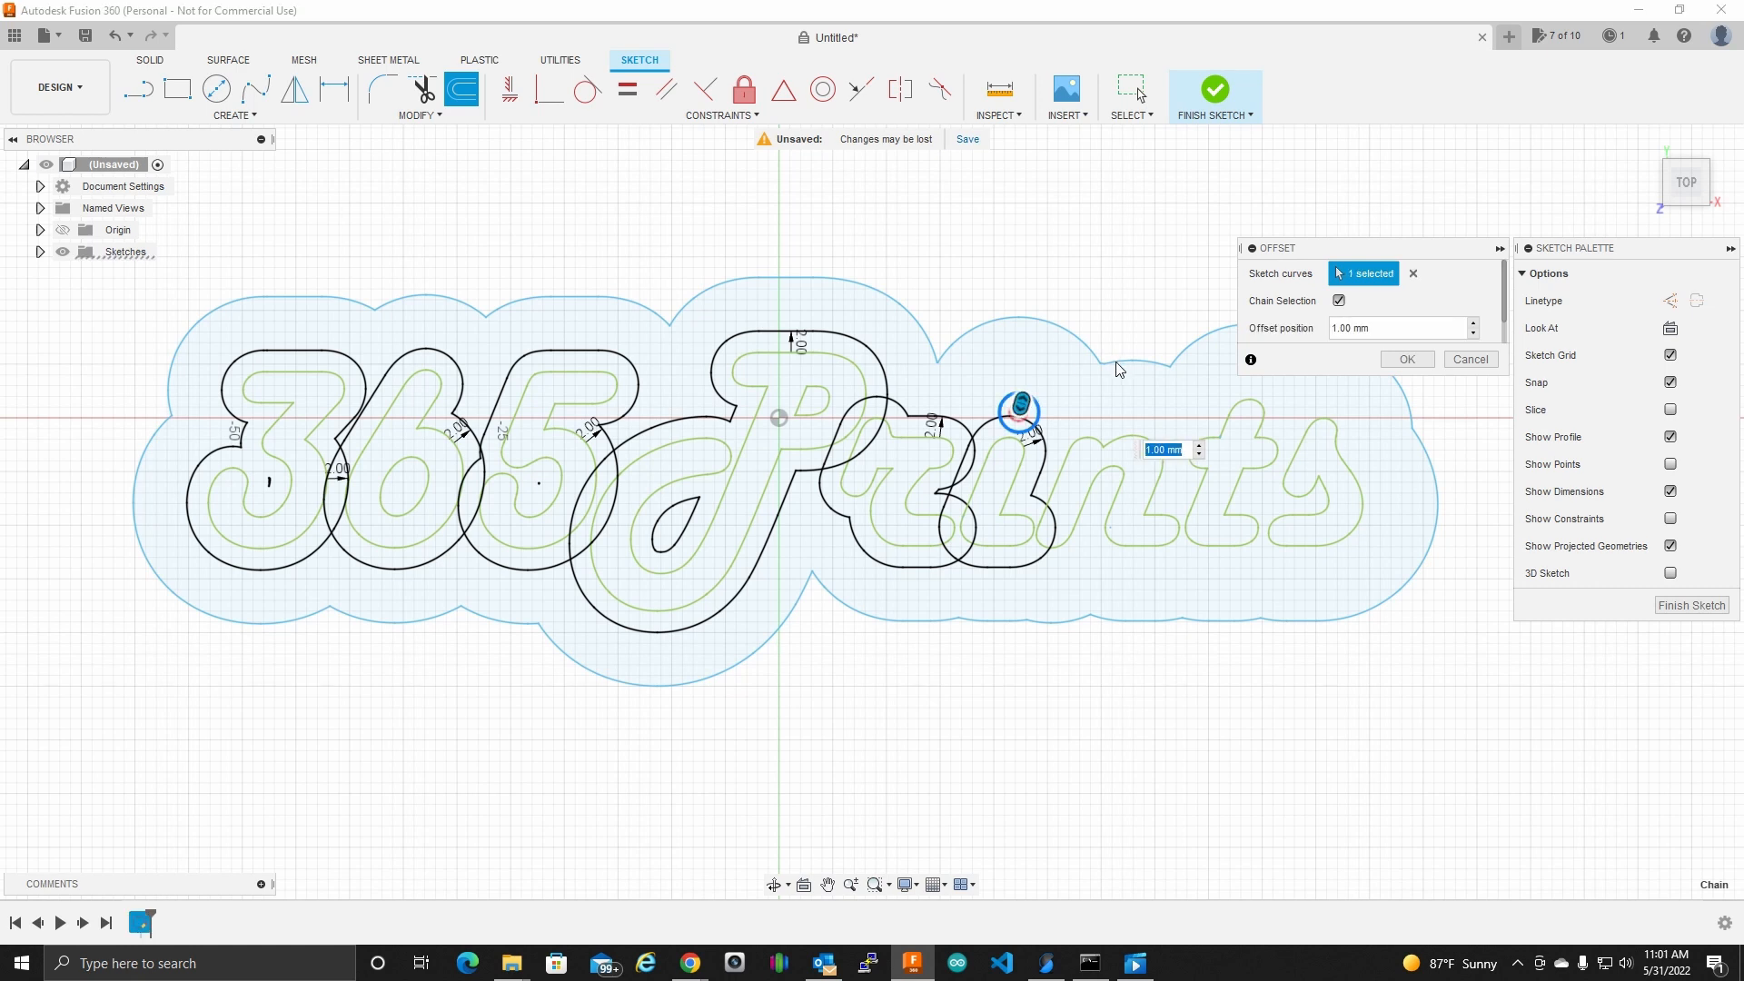
type("-.2")
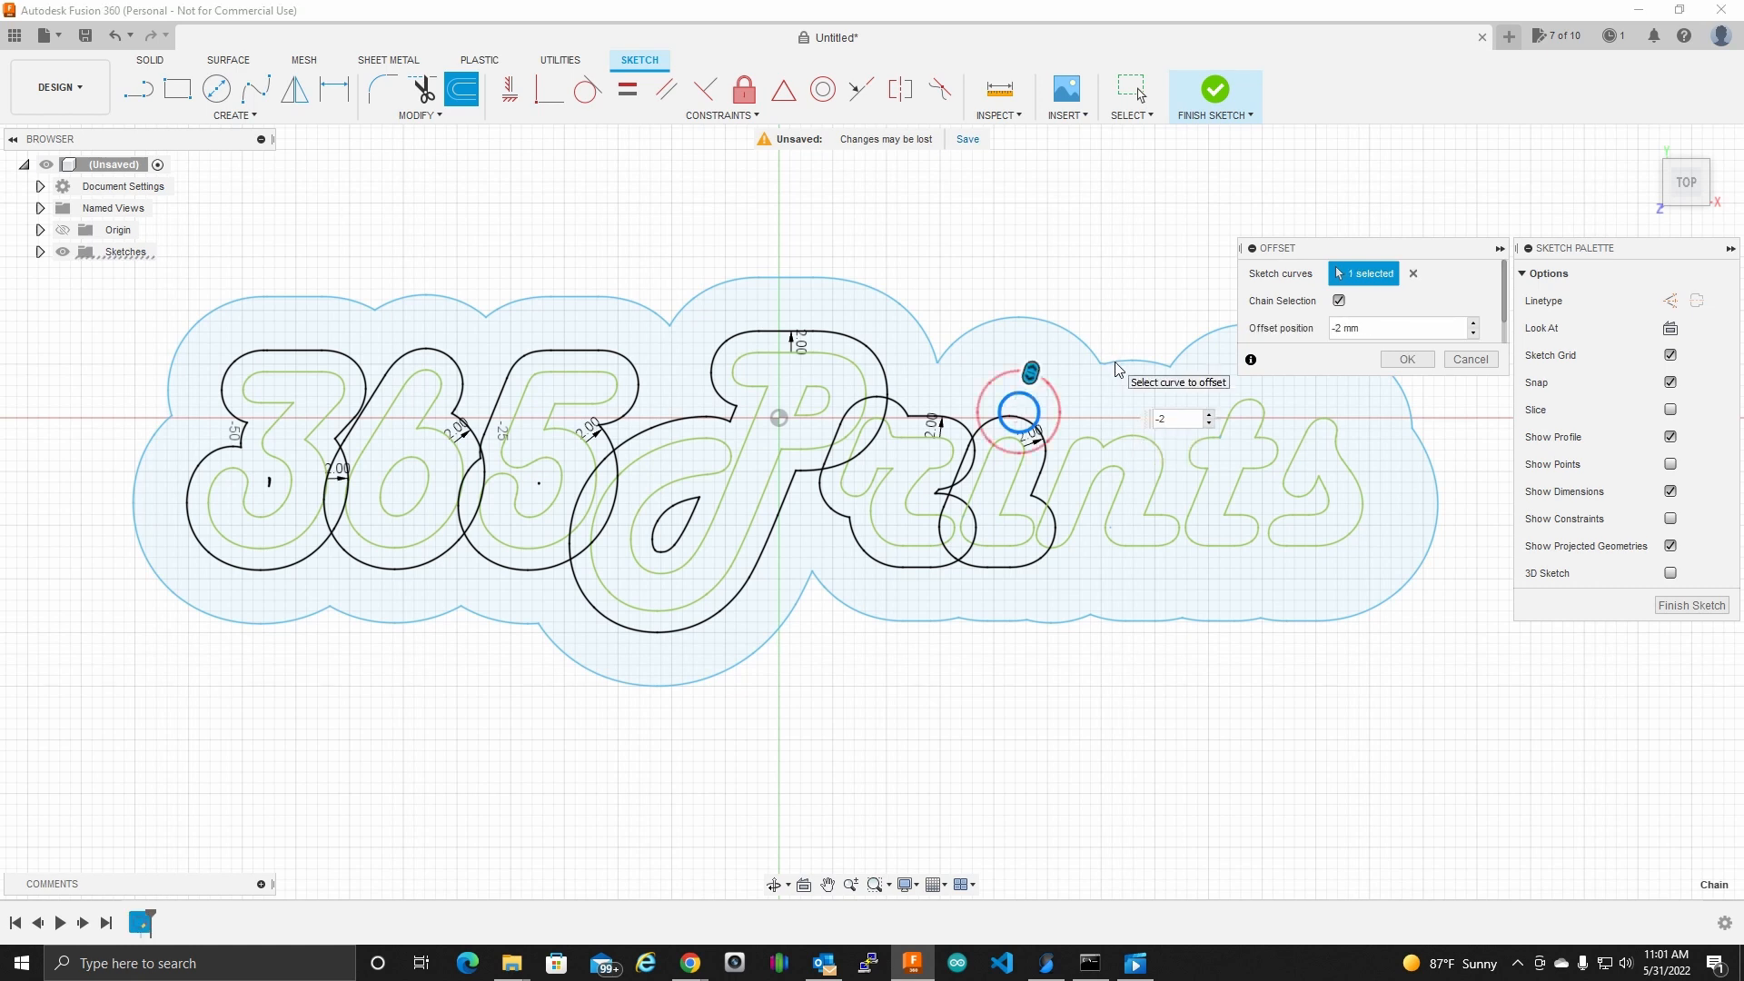
key("Return")
Step: Offset the outline of the n outward with an offset position of -2 mm
key("o")
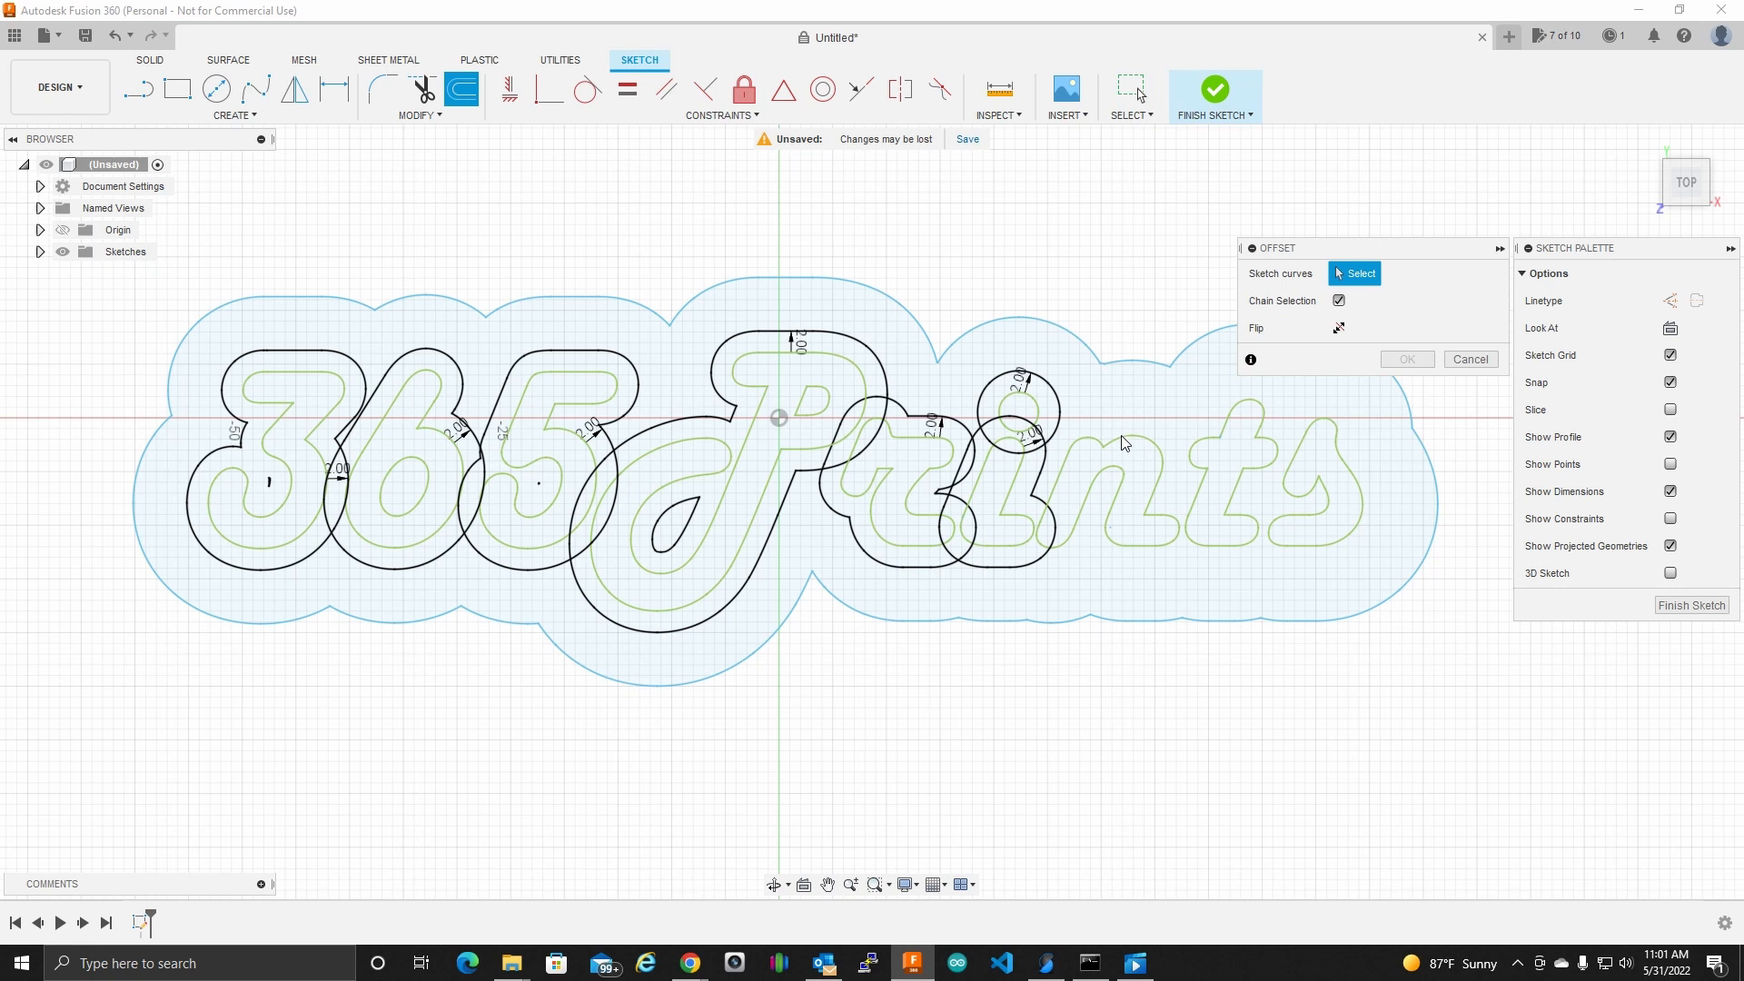
left_click(1128, 444)
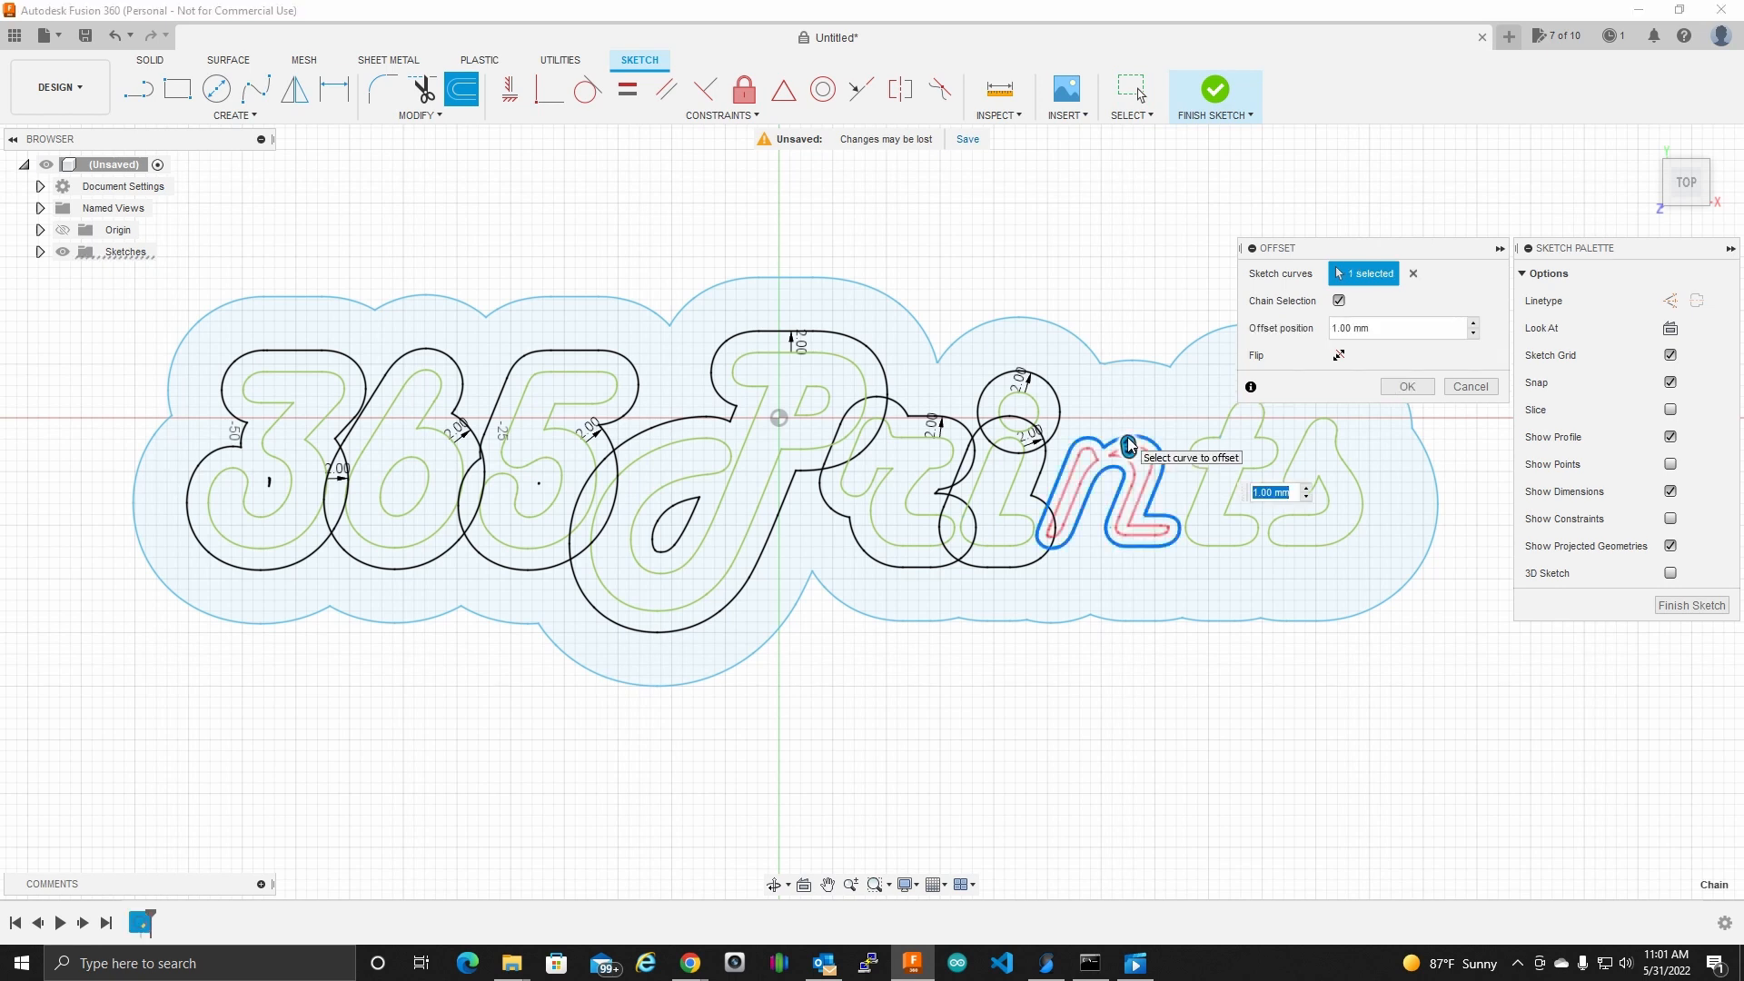
type("-2")
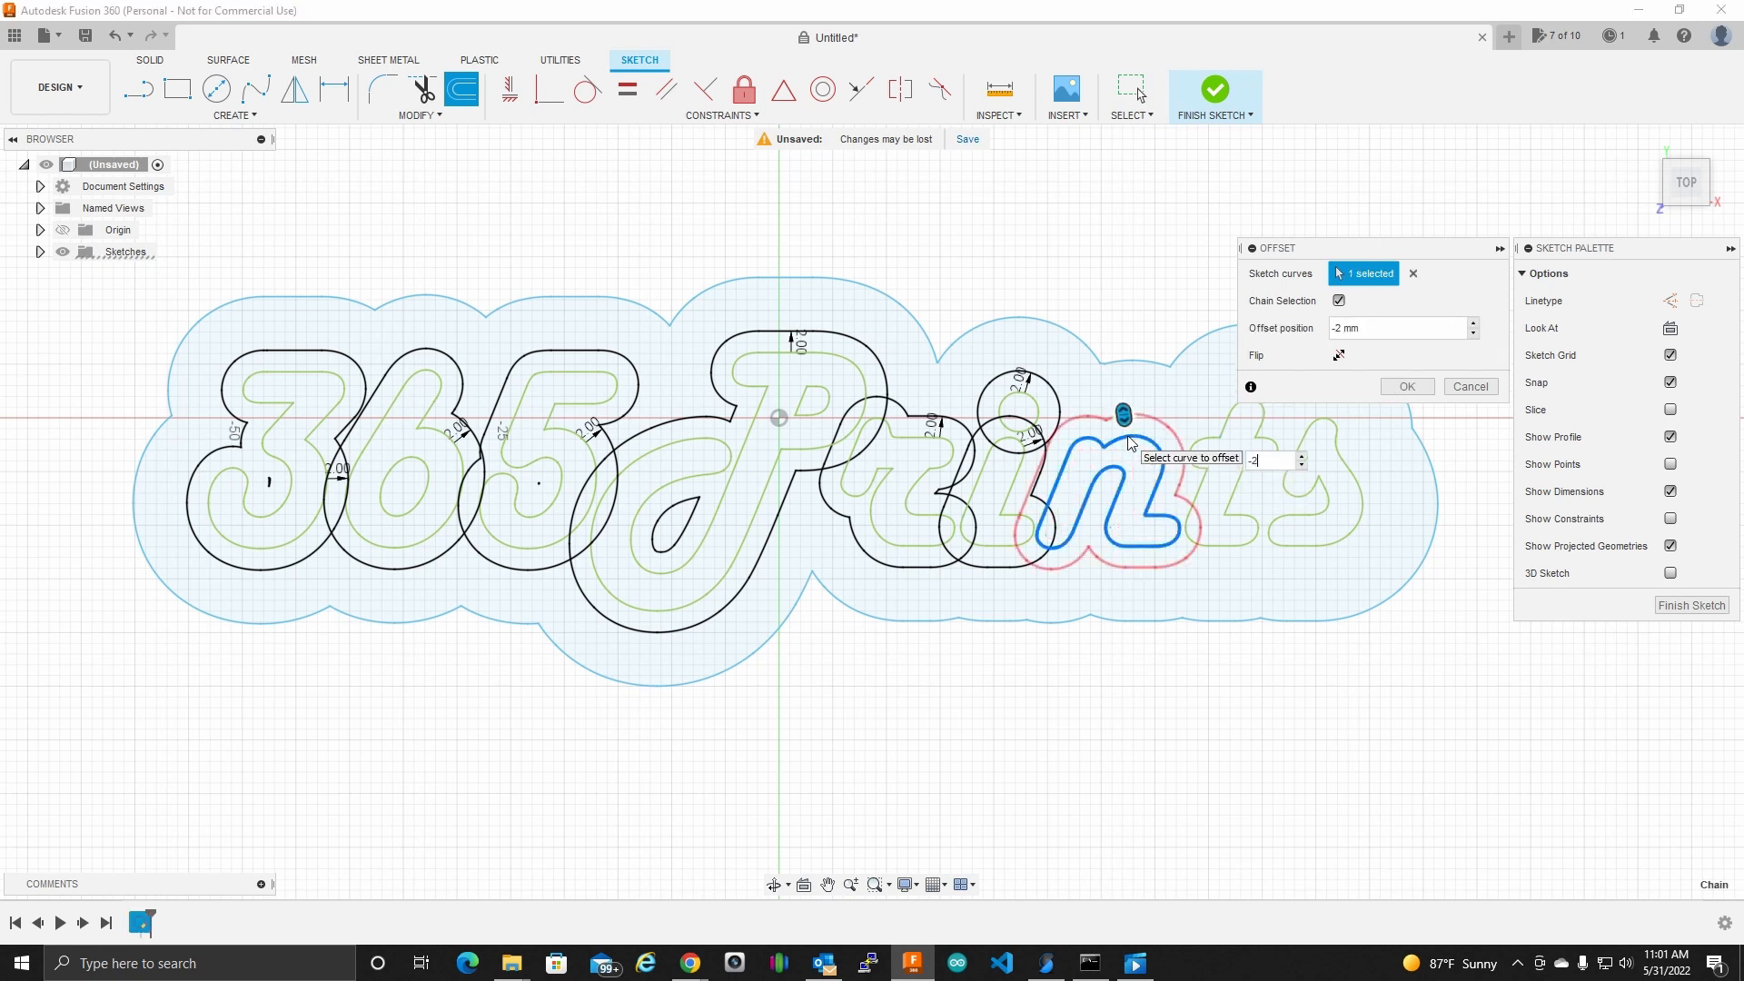
key("Return")
Step: Offset the outlines of the t and the s outward with an offset position of -2 mm each
left_click(463, 90)
left_click(1260, 429)
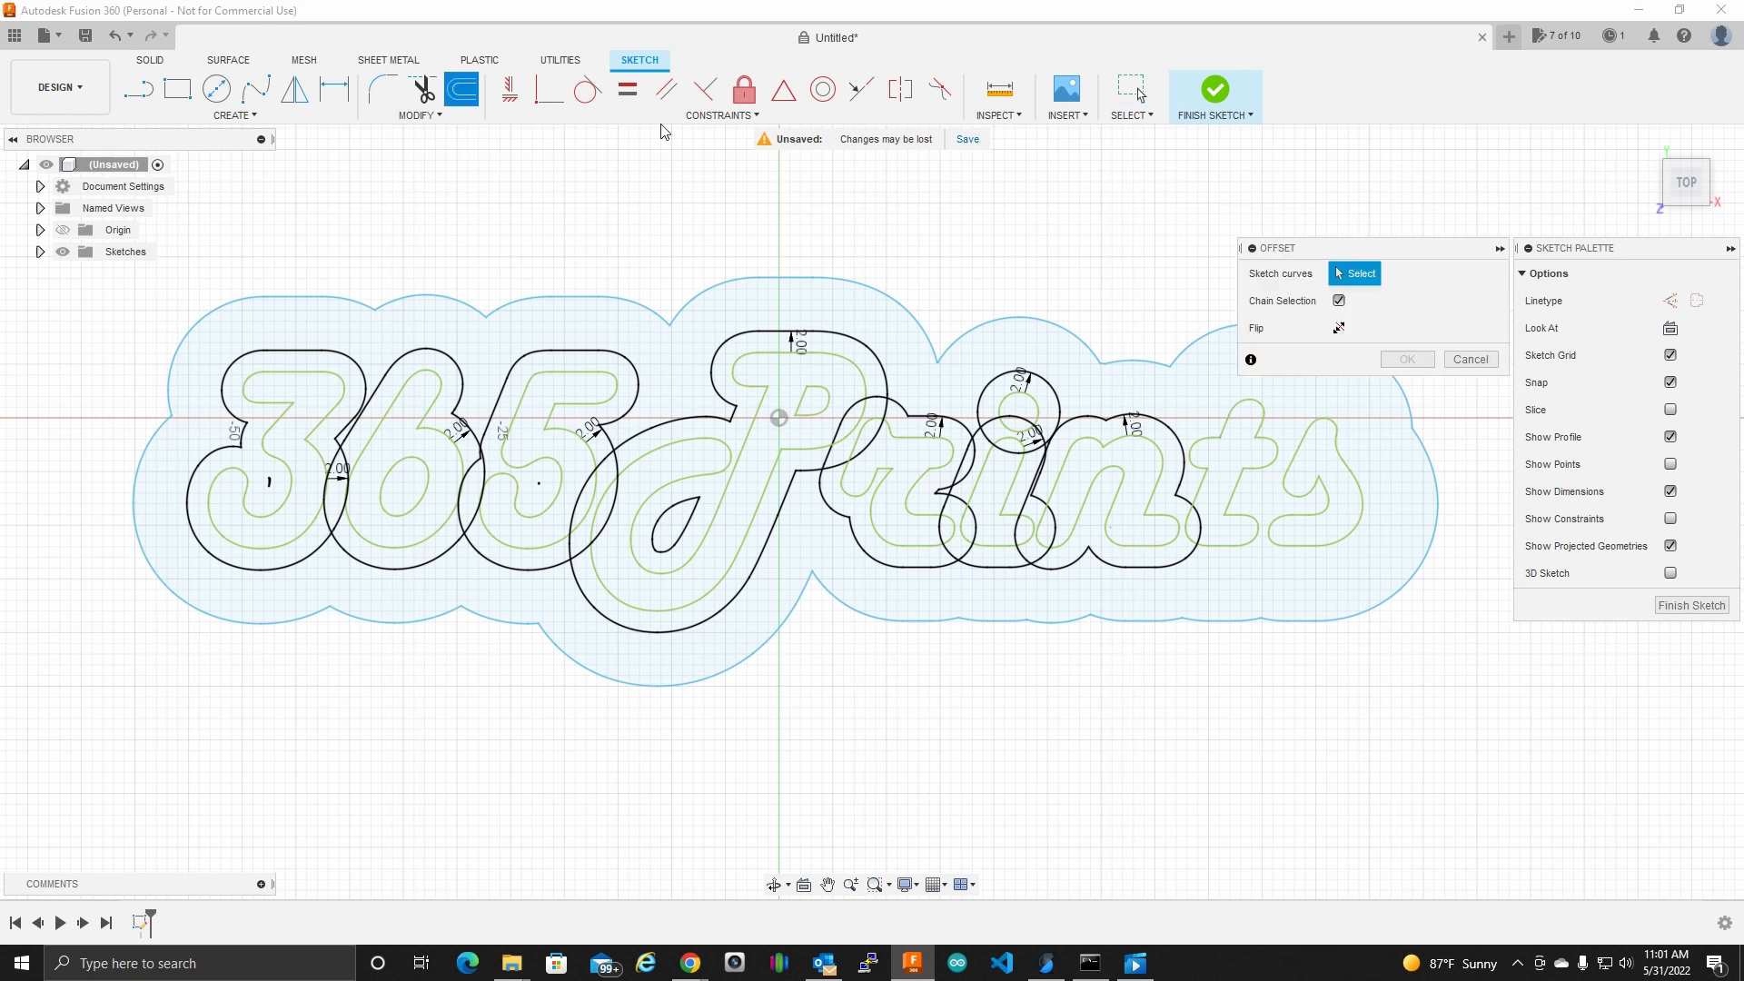
type("-")
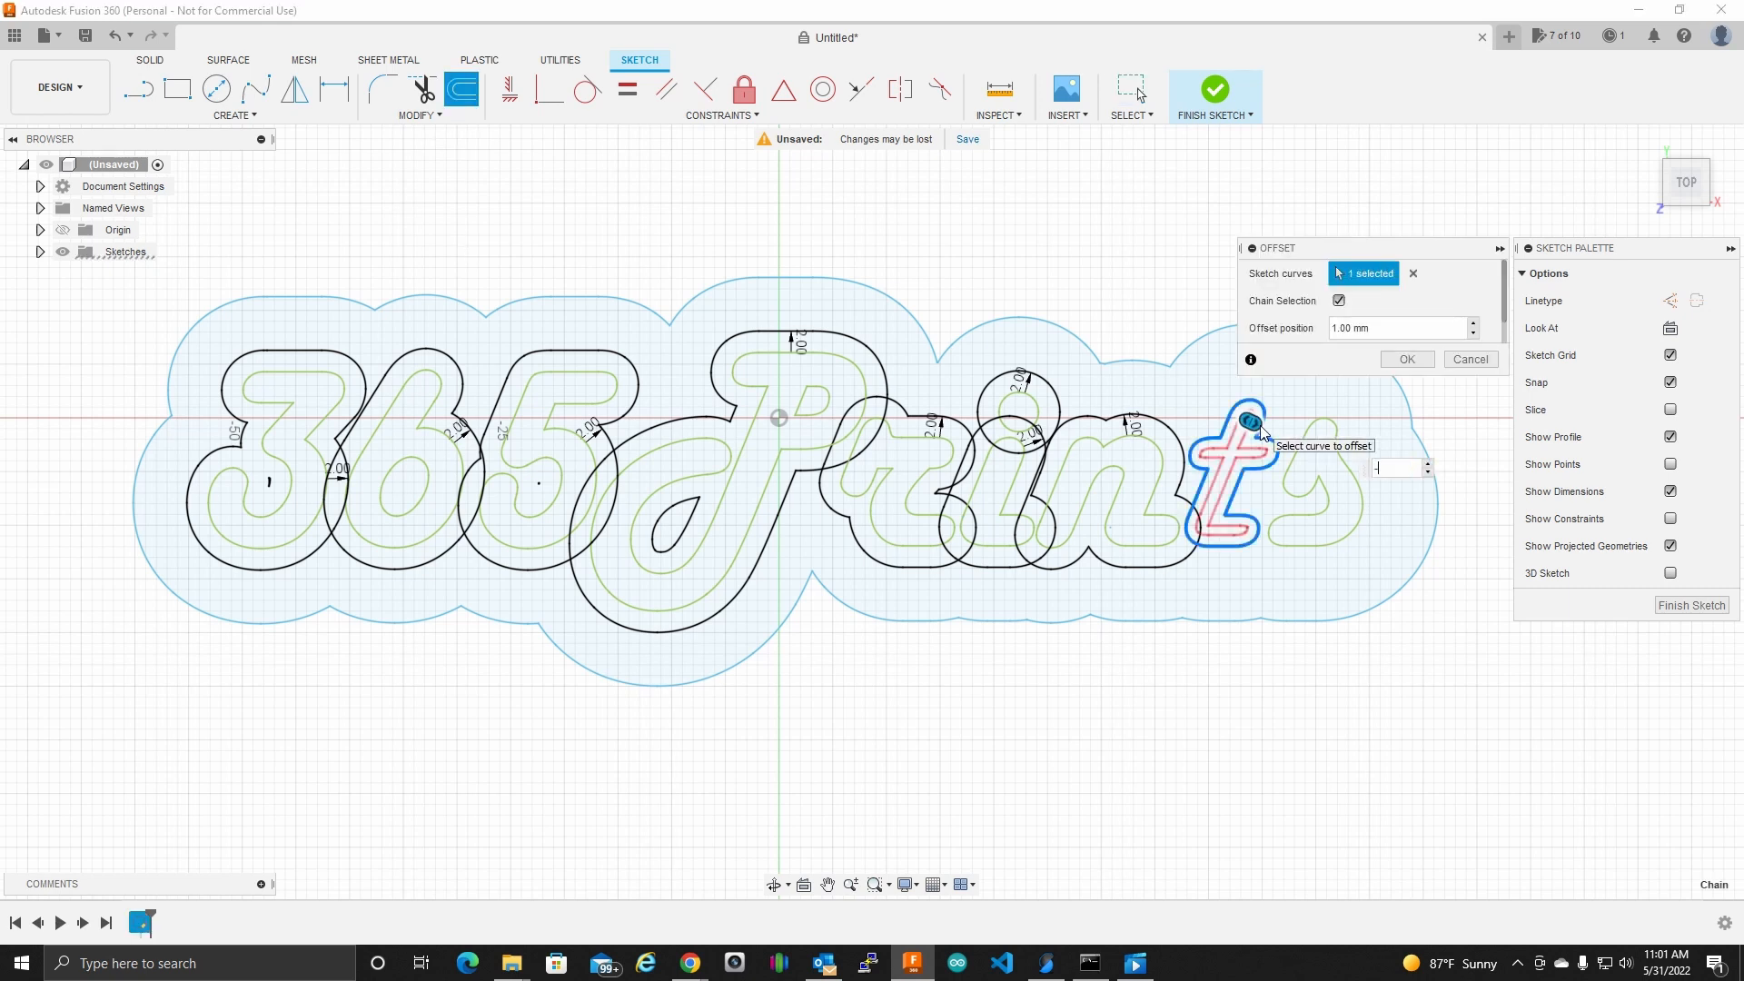
type(".2")
key("Return")
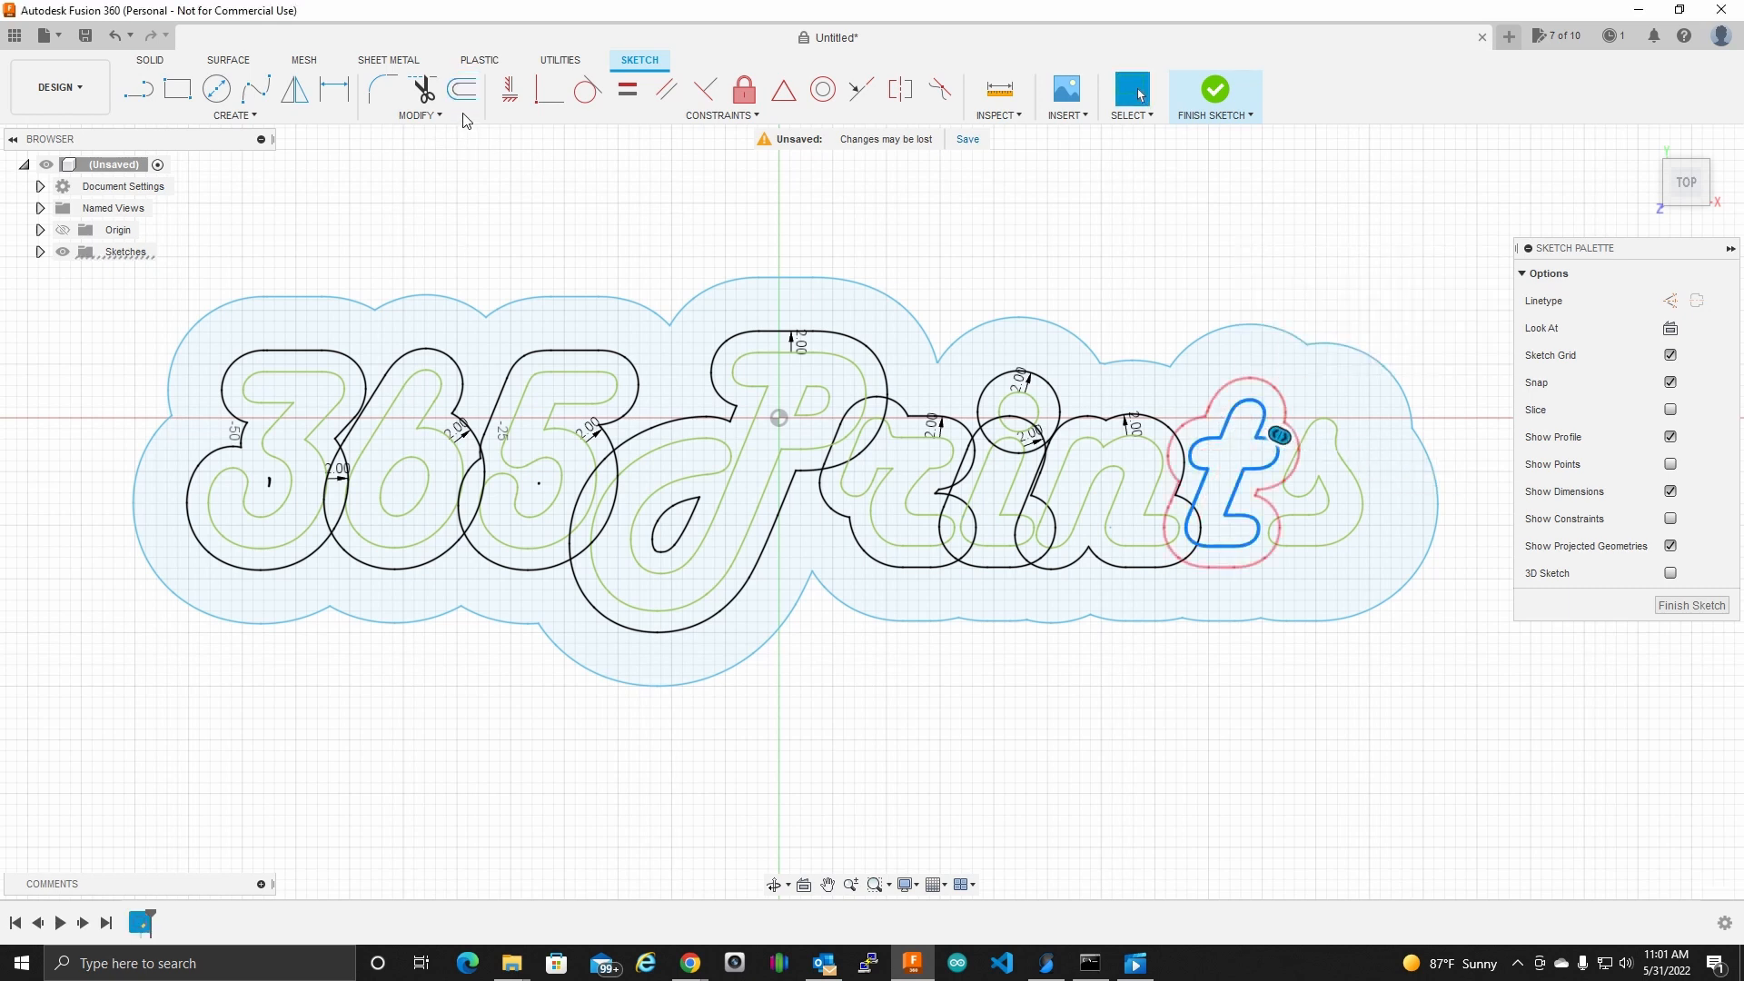
left_click(462, 90)
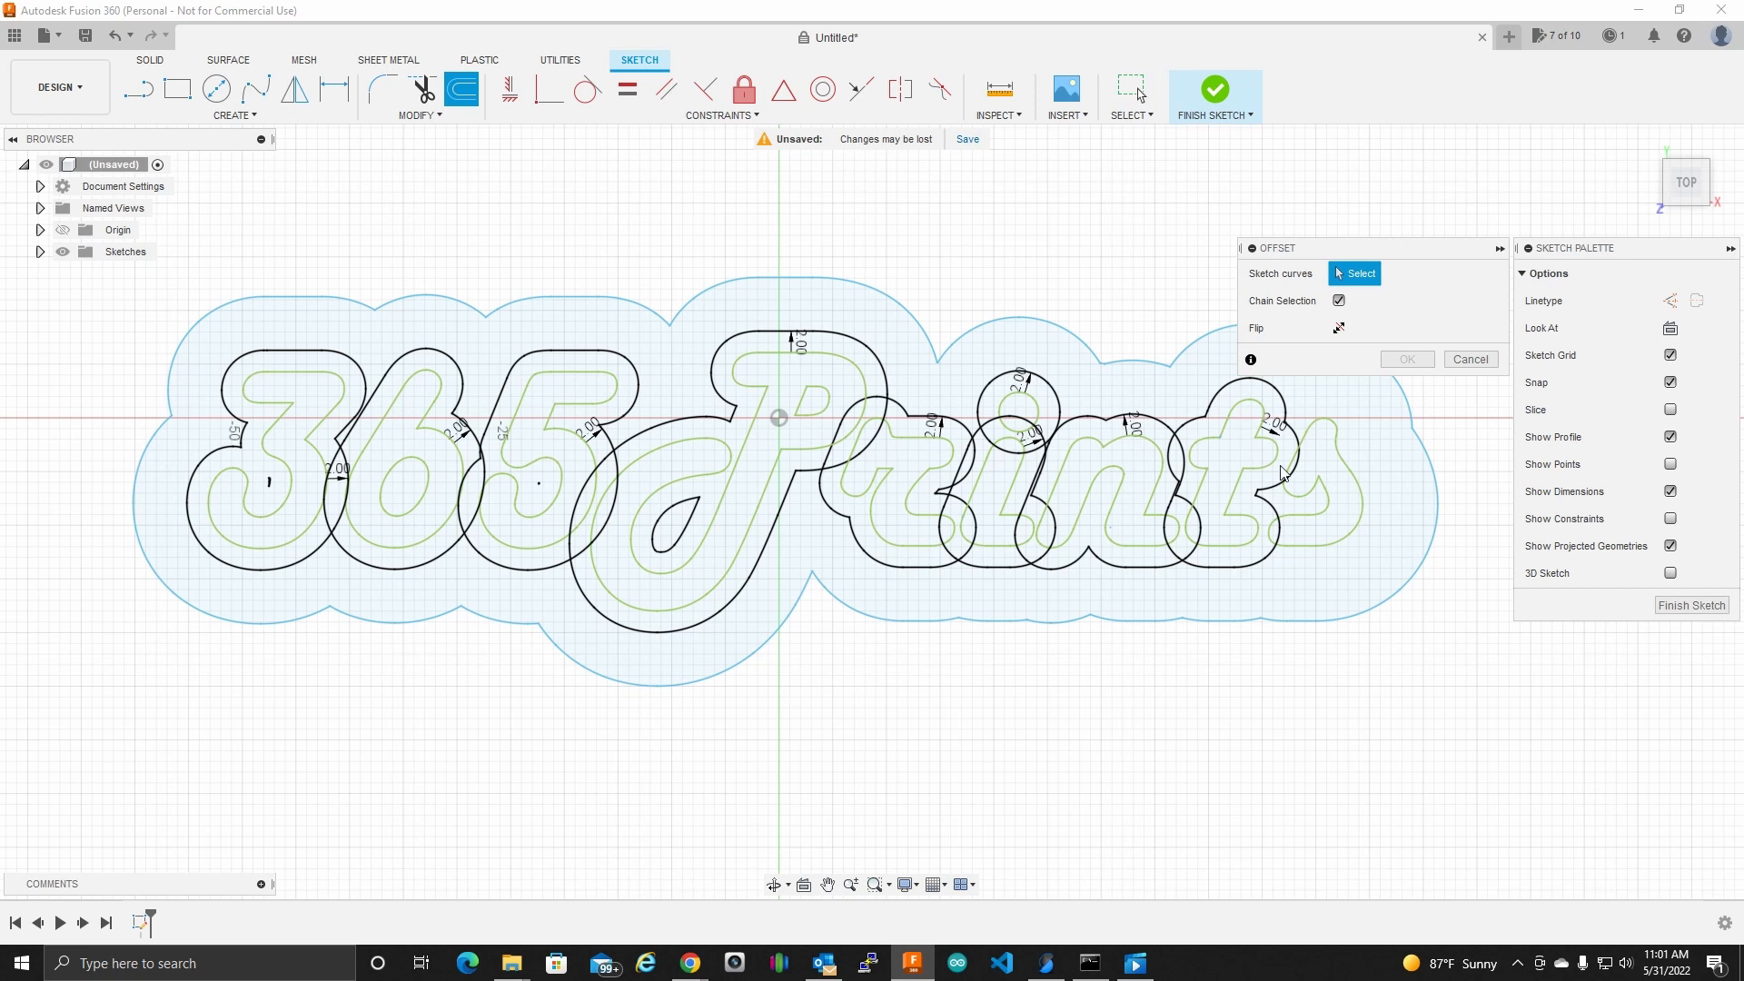
left_click(1345, 470)
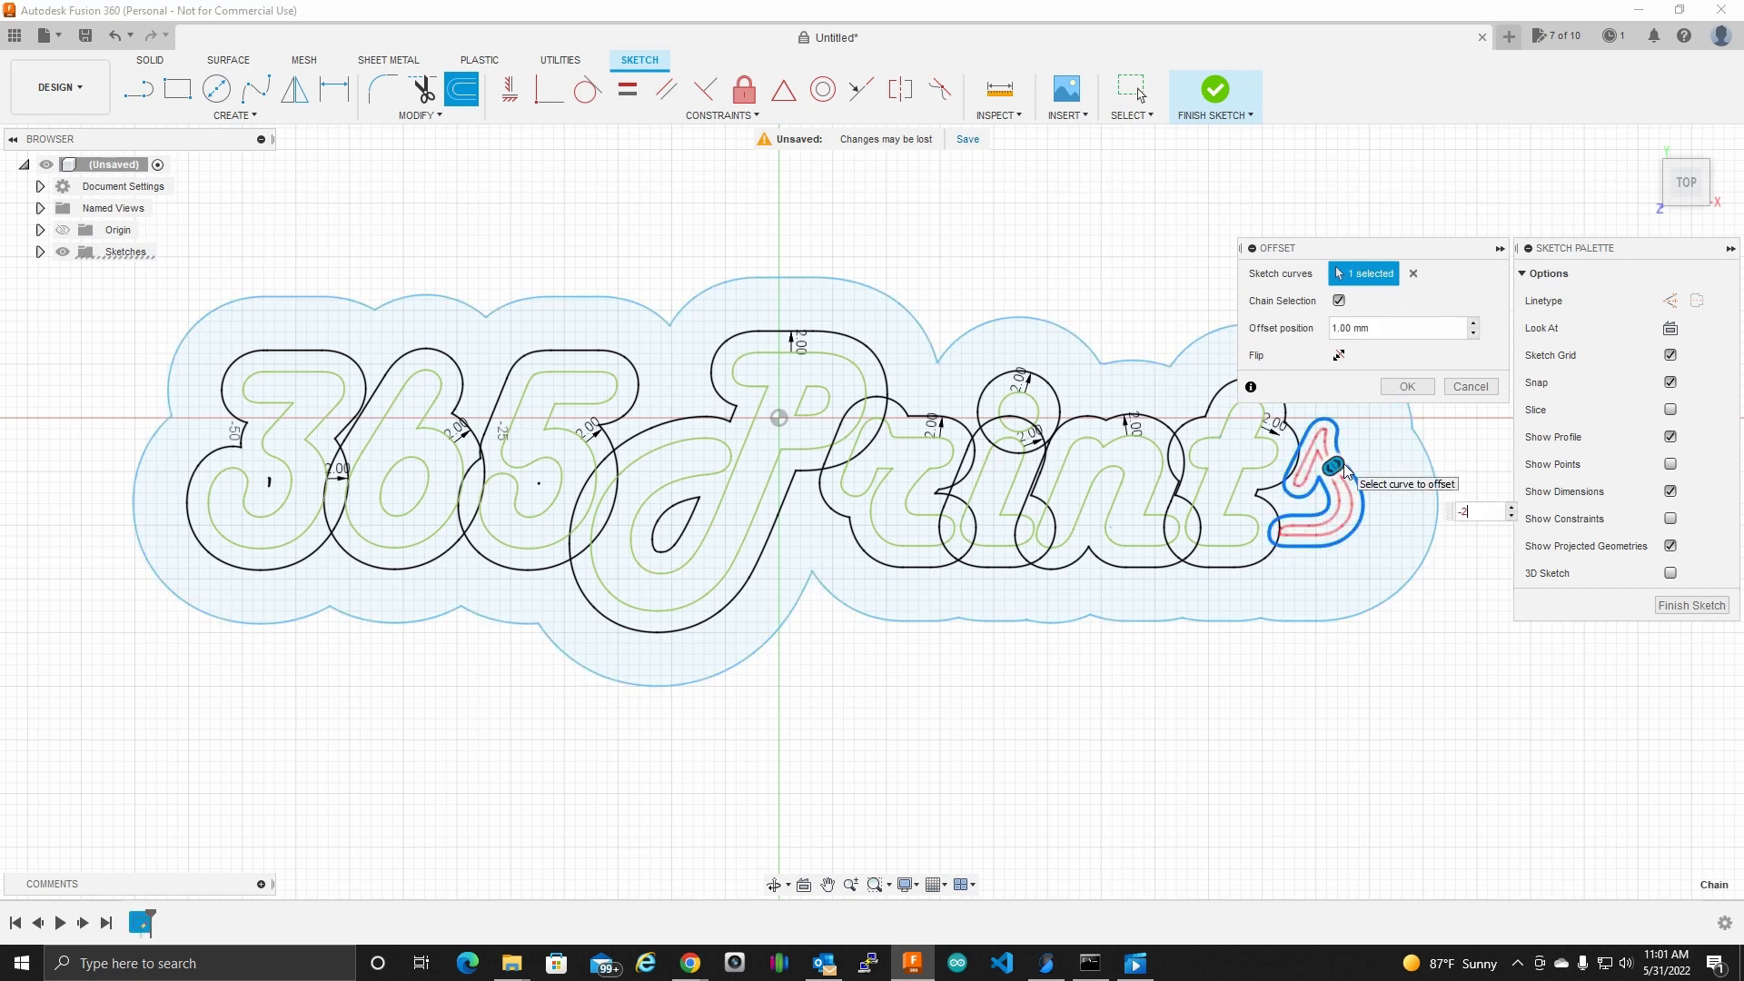
key("Return")
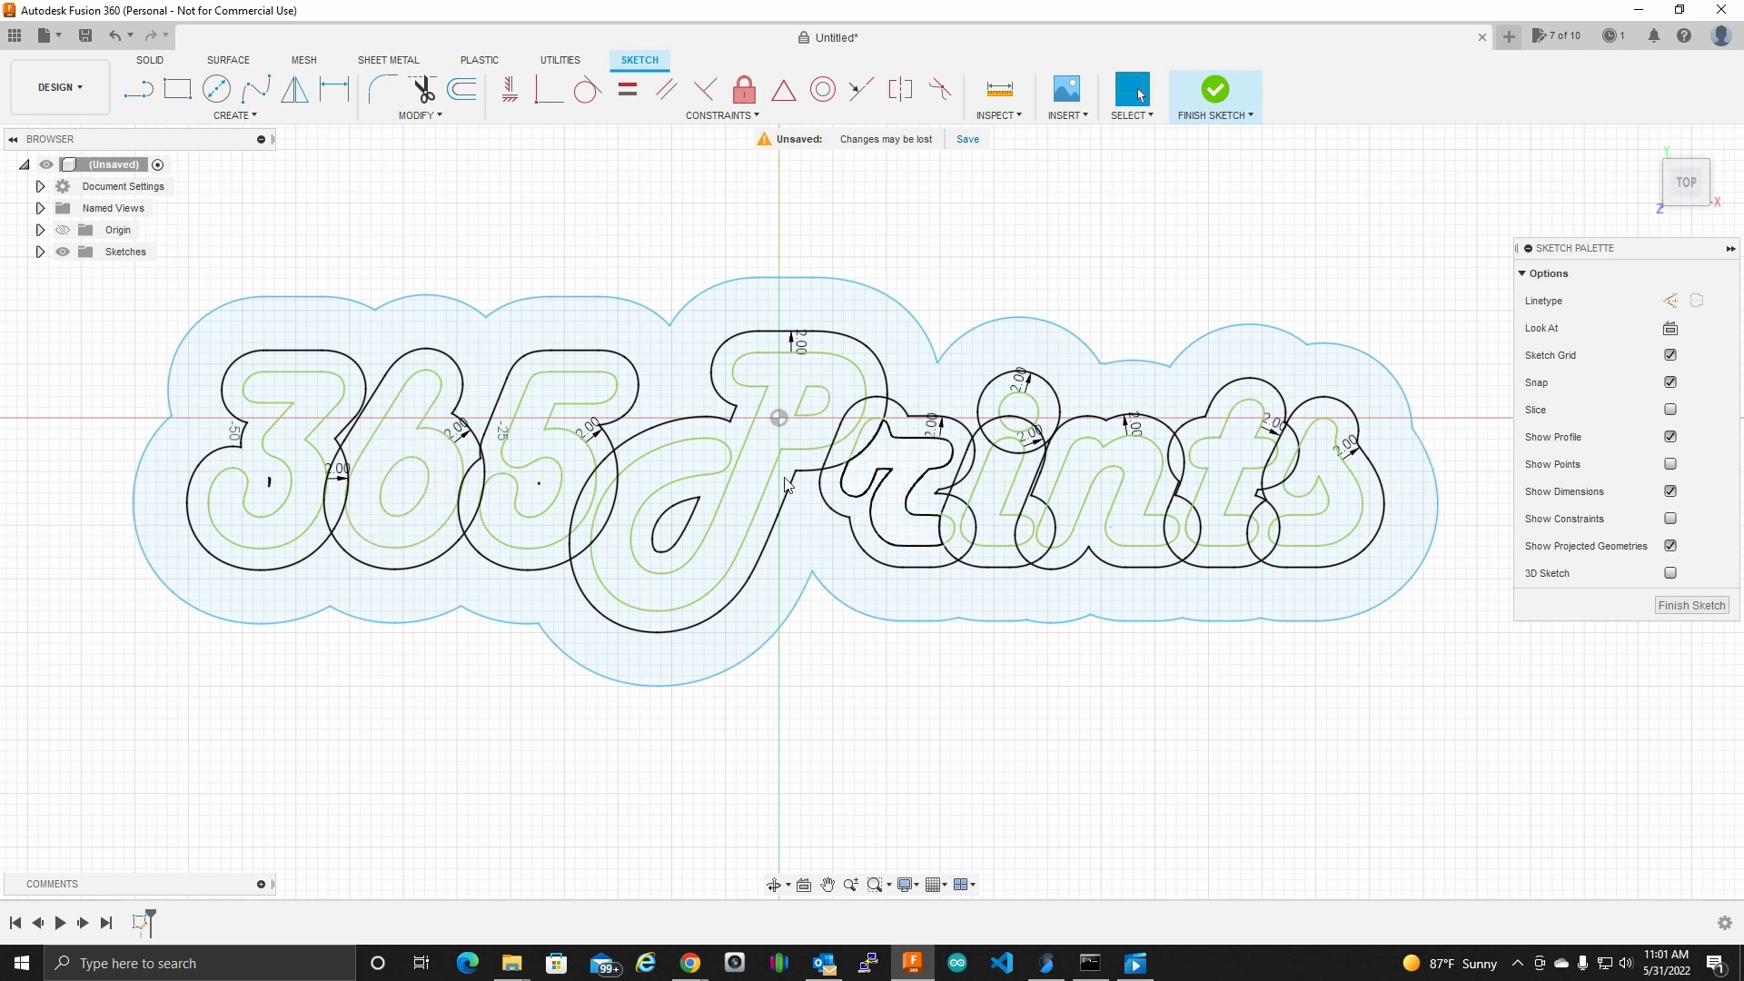
Step: Trim the overlapping offset curve segments between the 3 and the 6, including the short leftover arcs
scroll(443, 440, "up", 2)
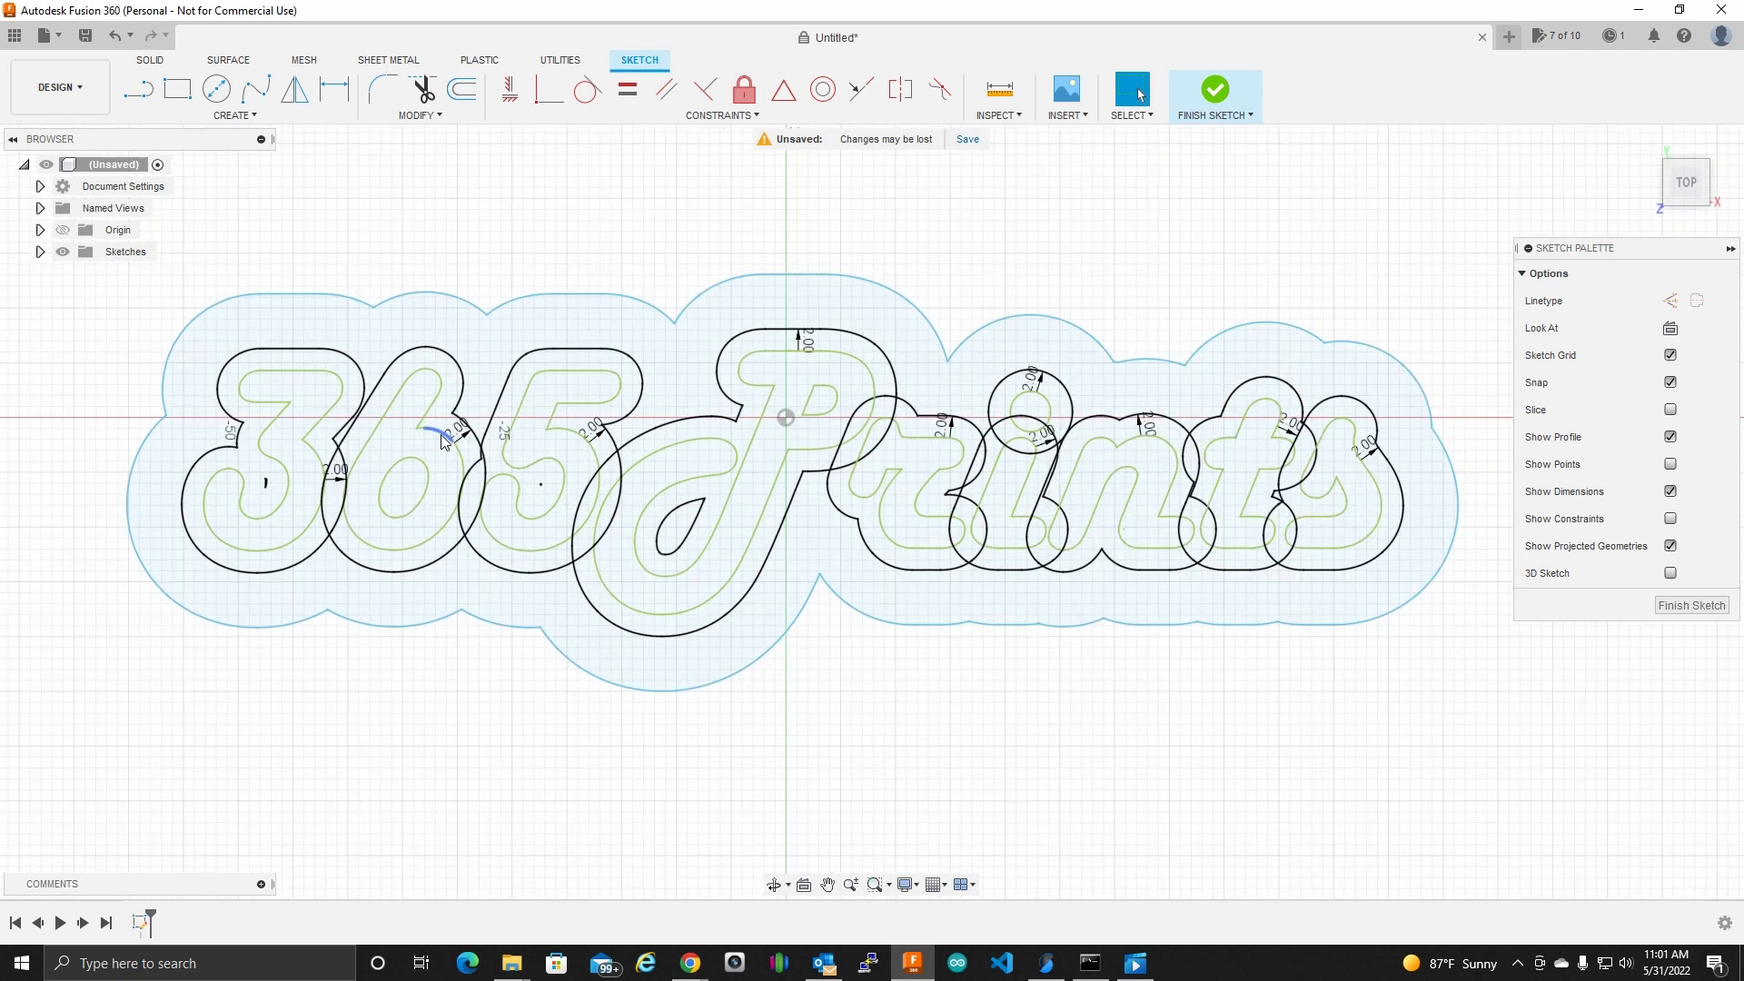
scroll(443, 441, "up", 1)
left_click(423, 89)
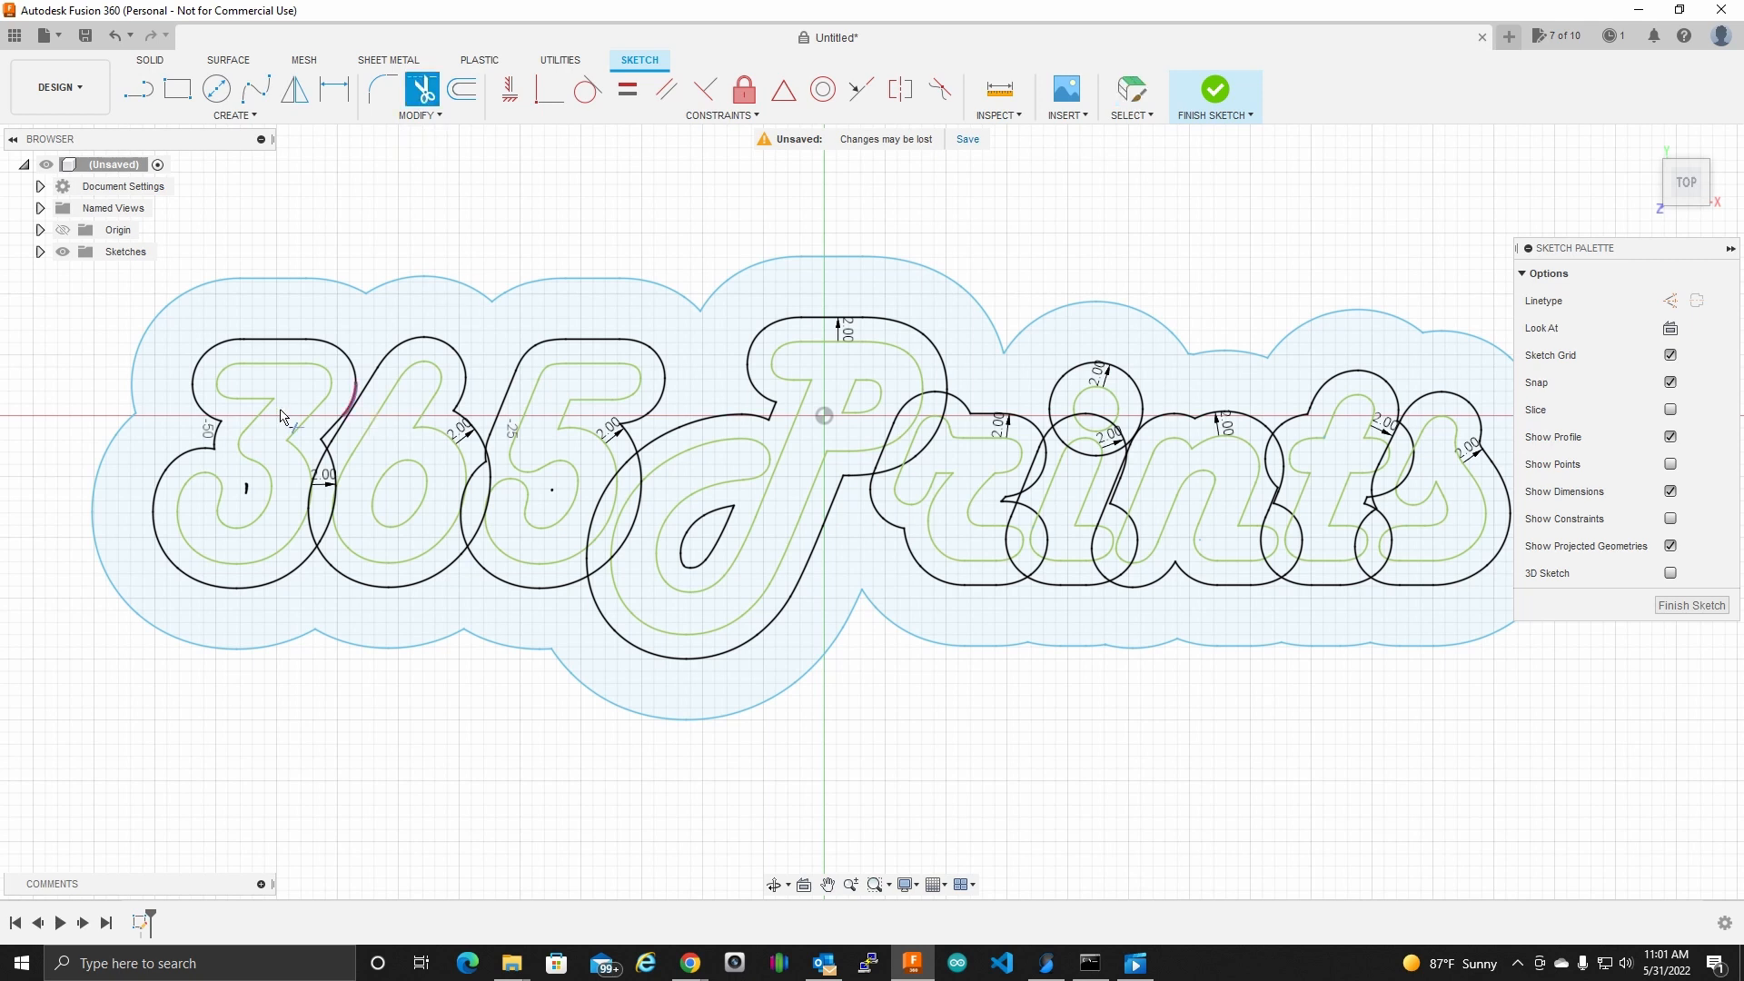
scroll(316, 467, "up", 3)
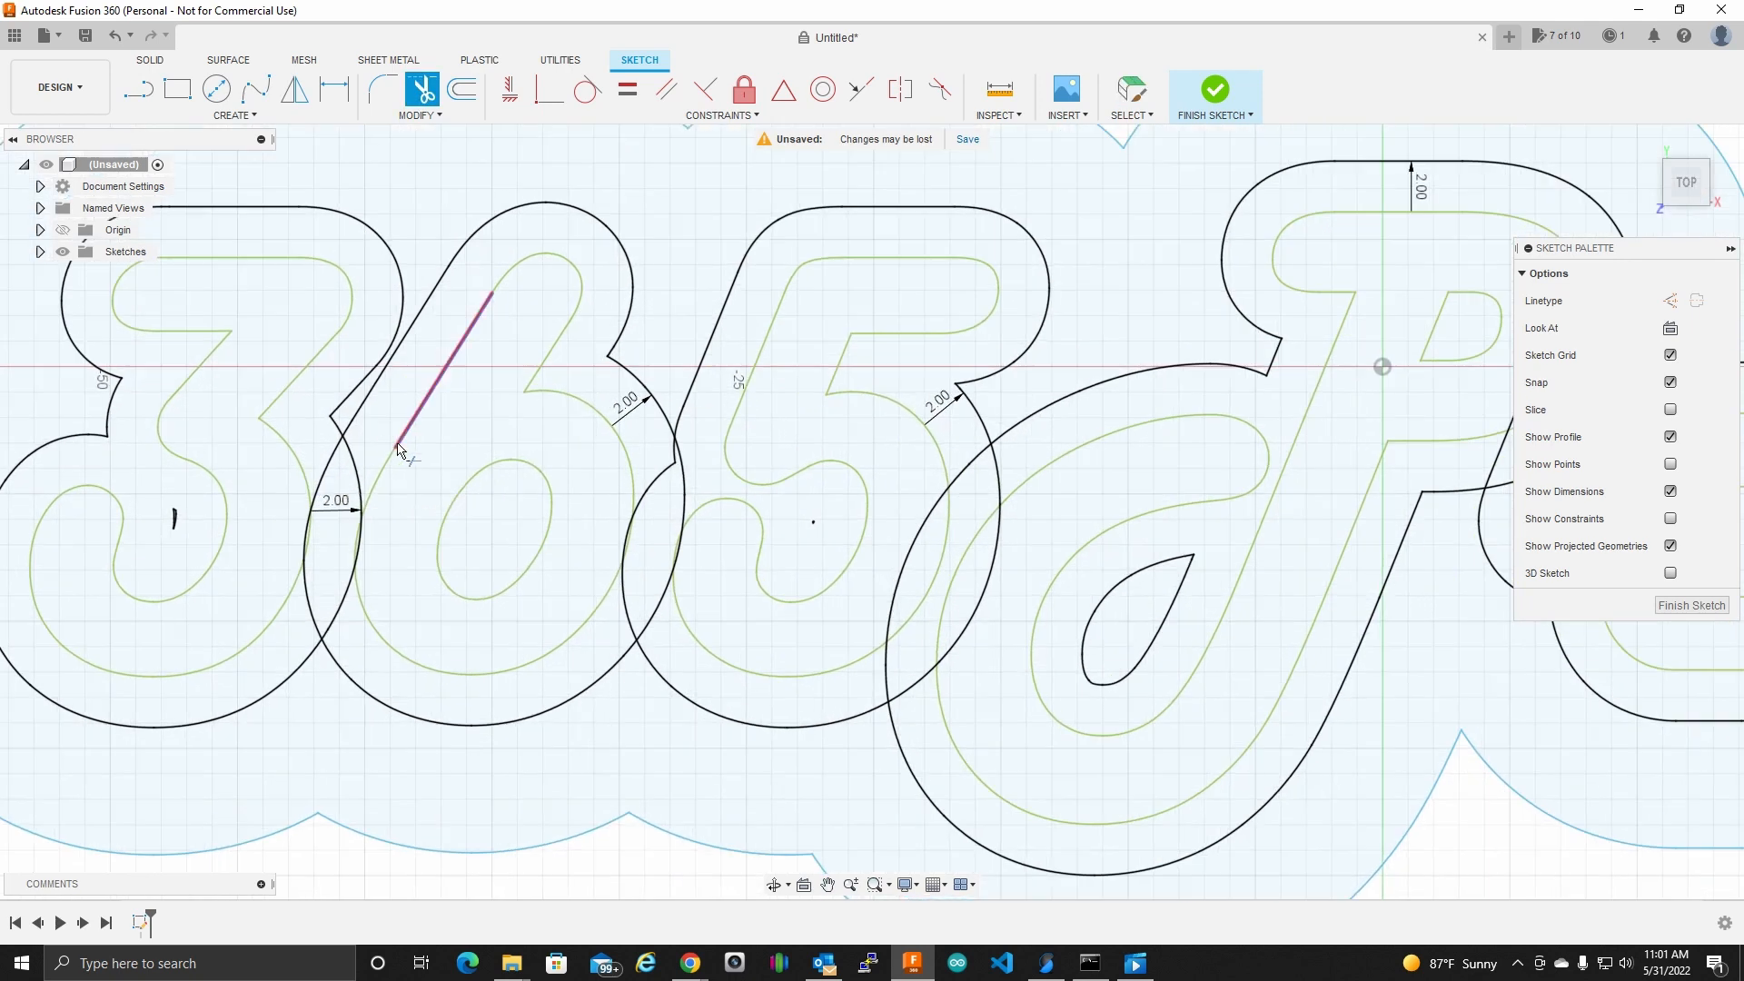
scroll(549, 432, "up", 2)
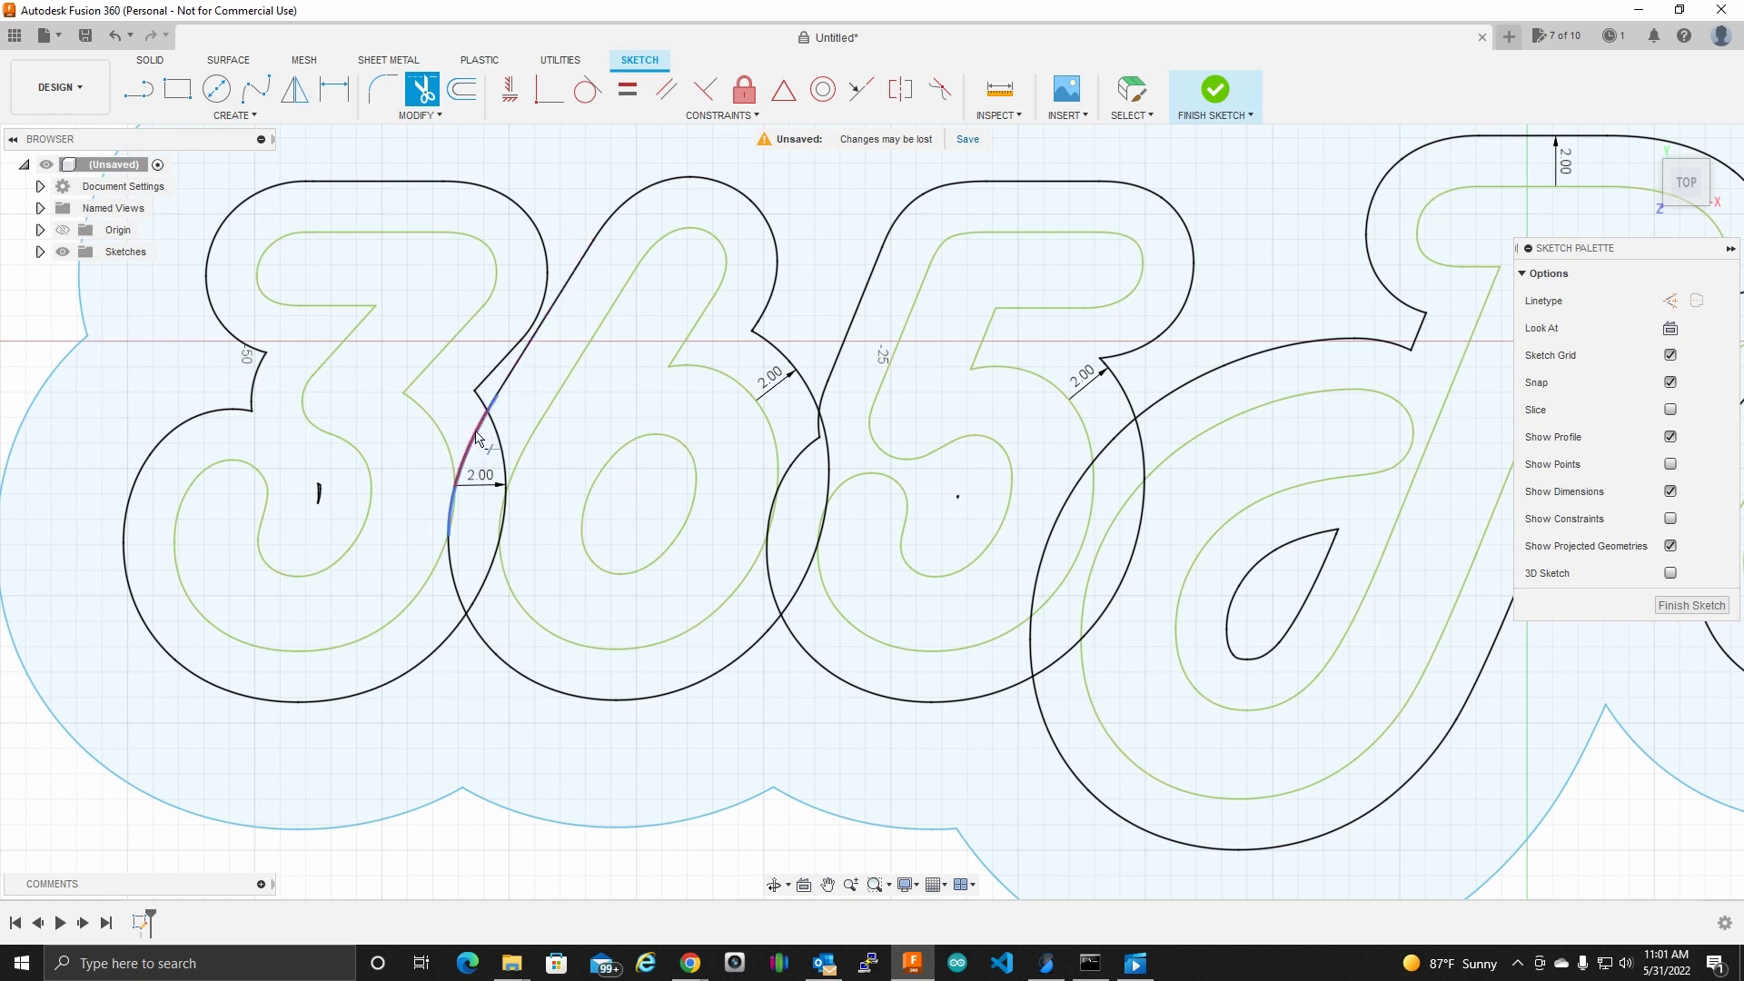
left_click(496, 437)
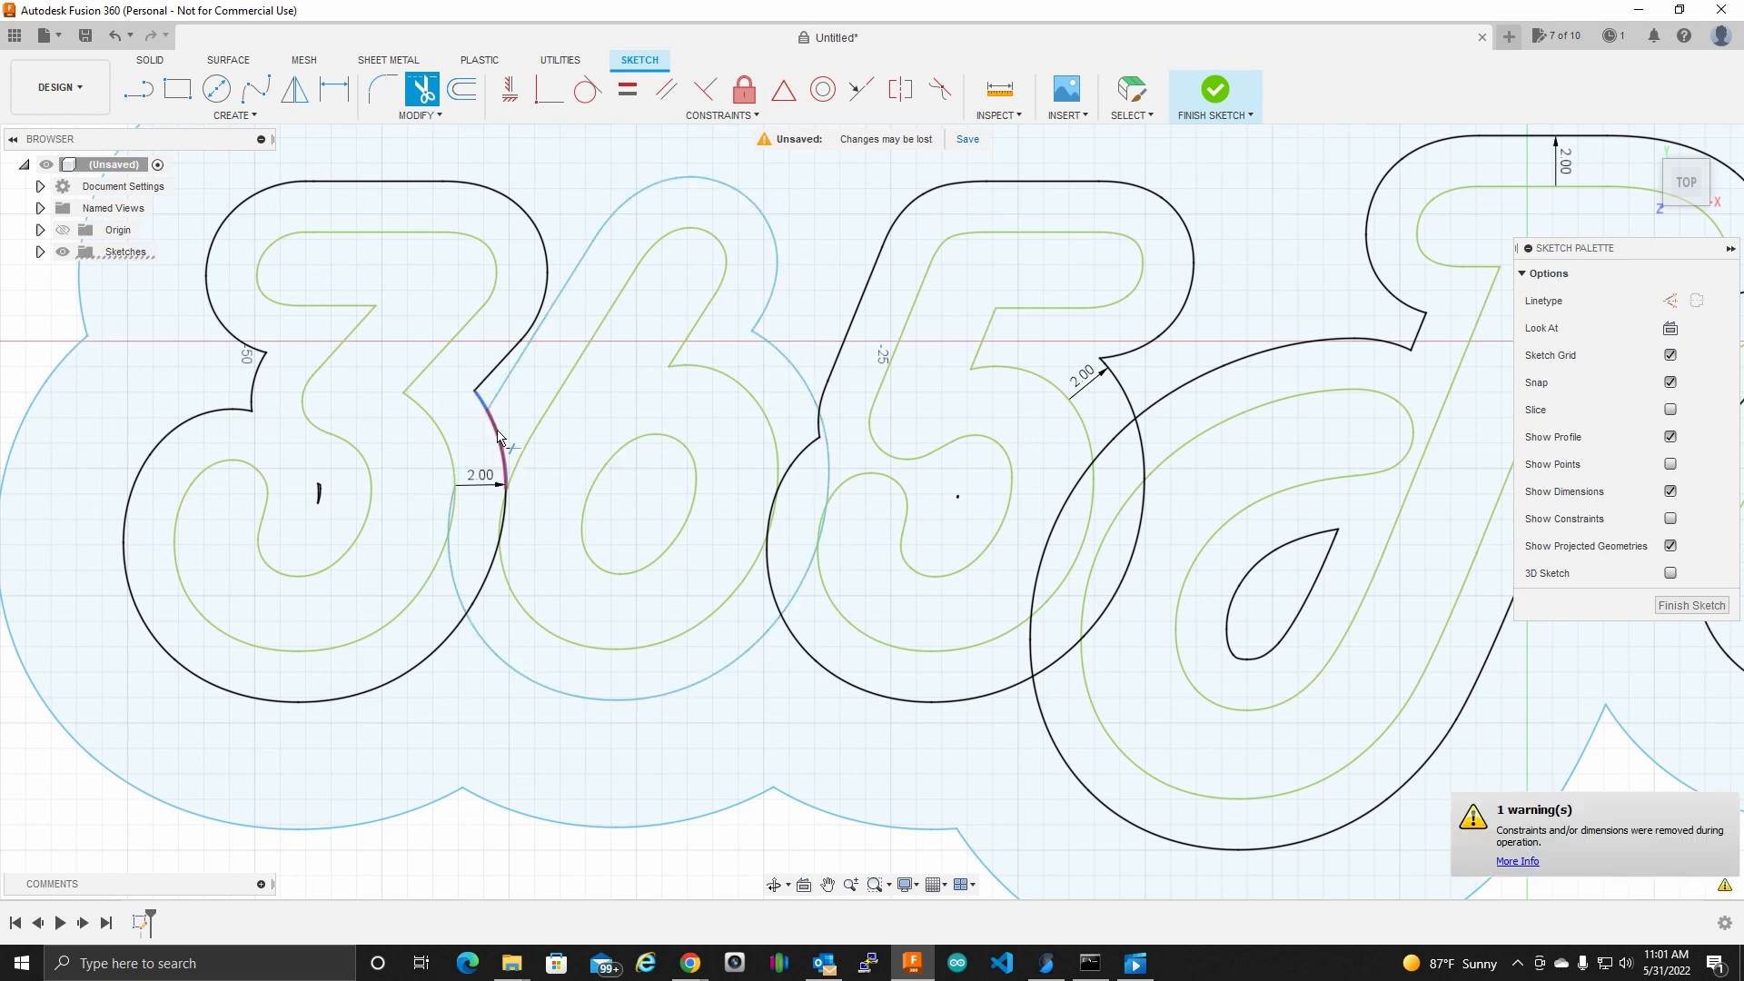
left_click(514, 582)
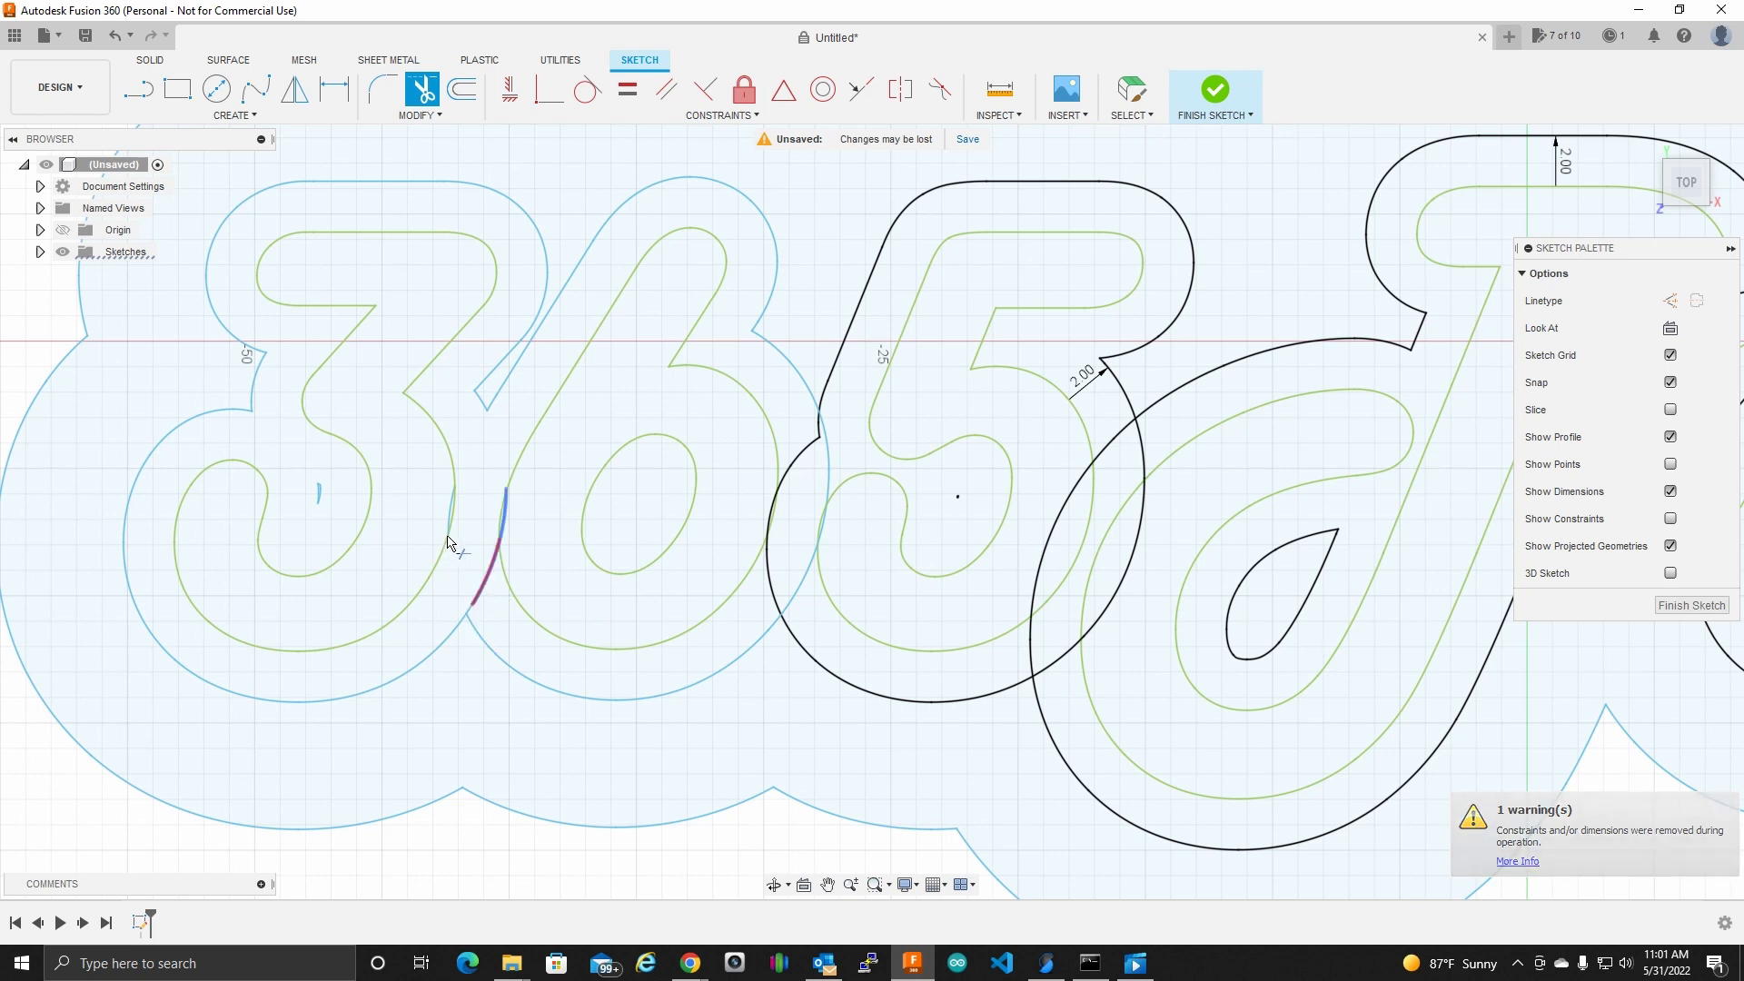
scroll(445, 519, "up", 5)
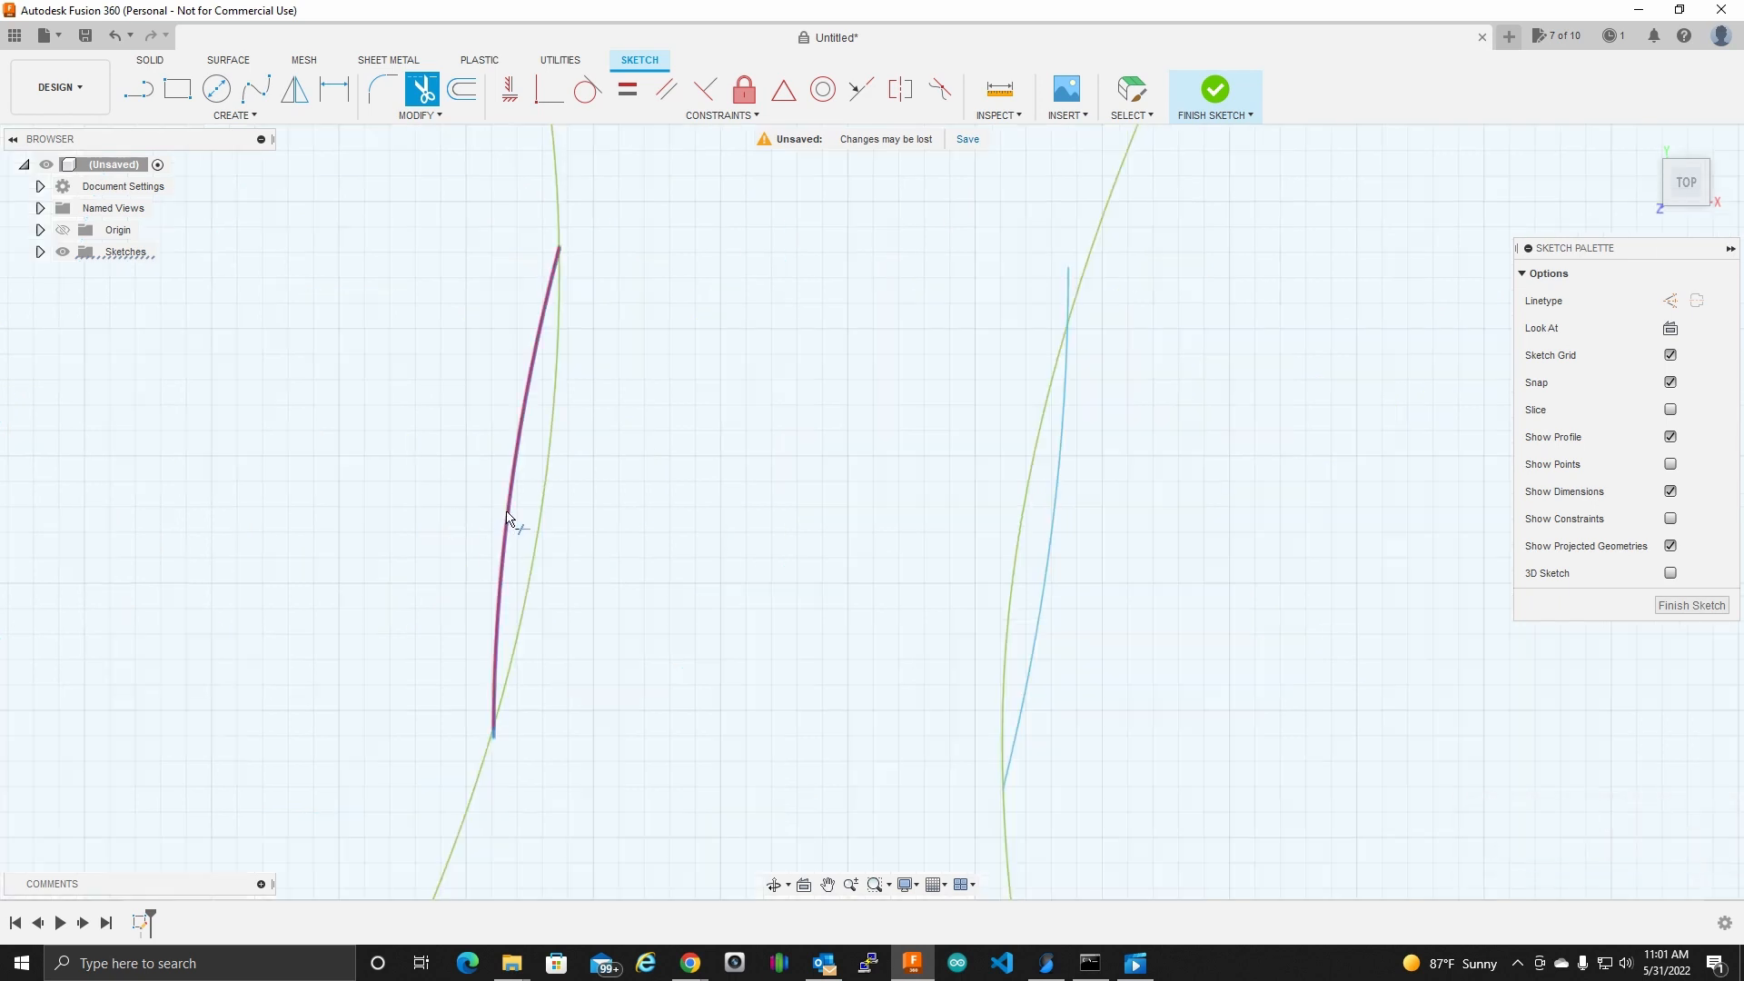
left_click(1083, 555)
scroll(727, 498, "down", 2)
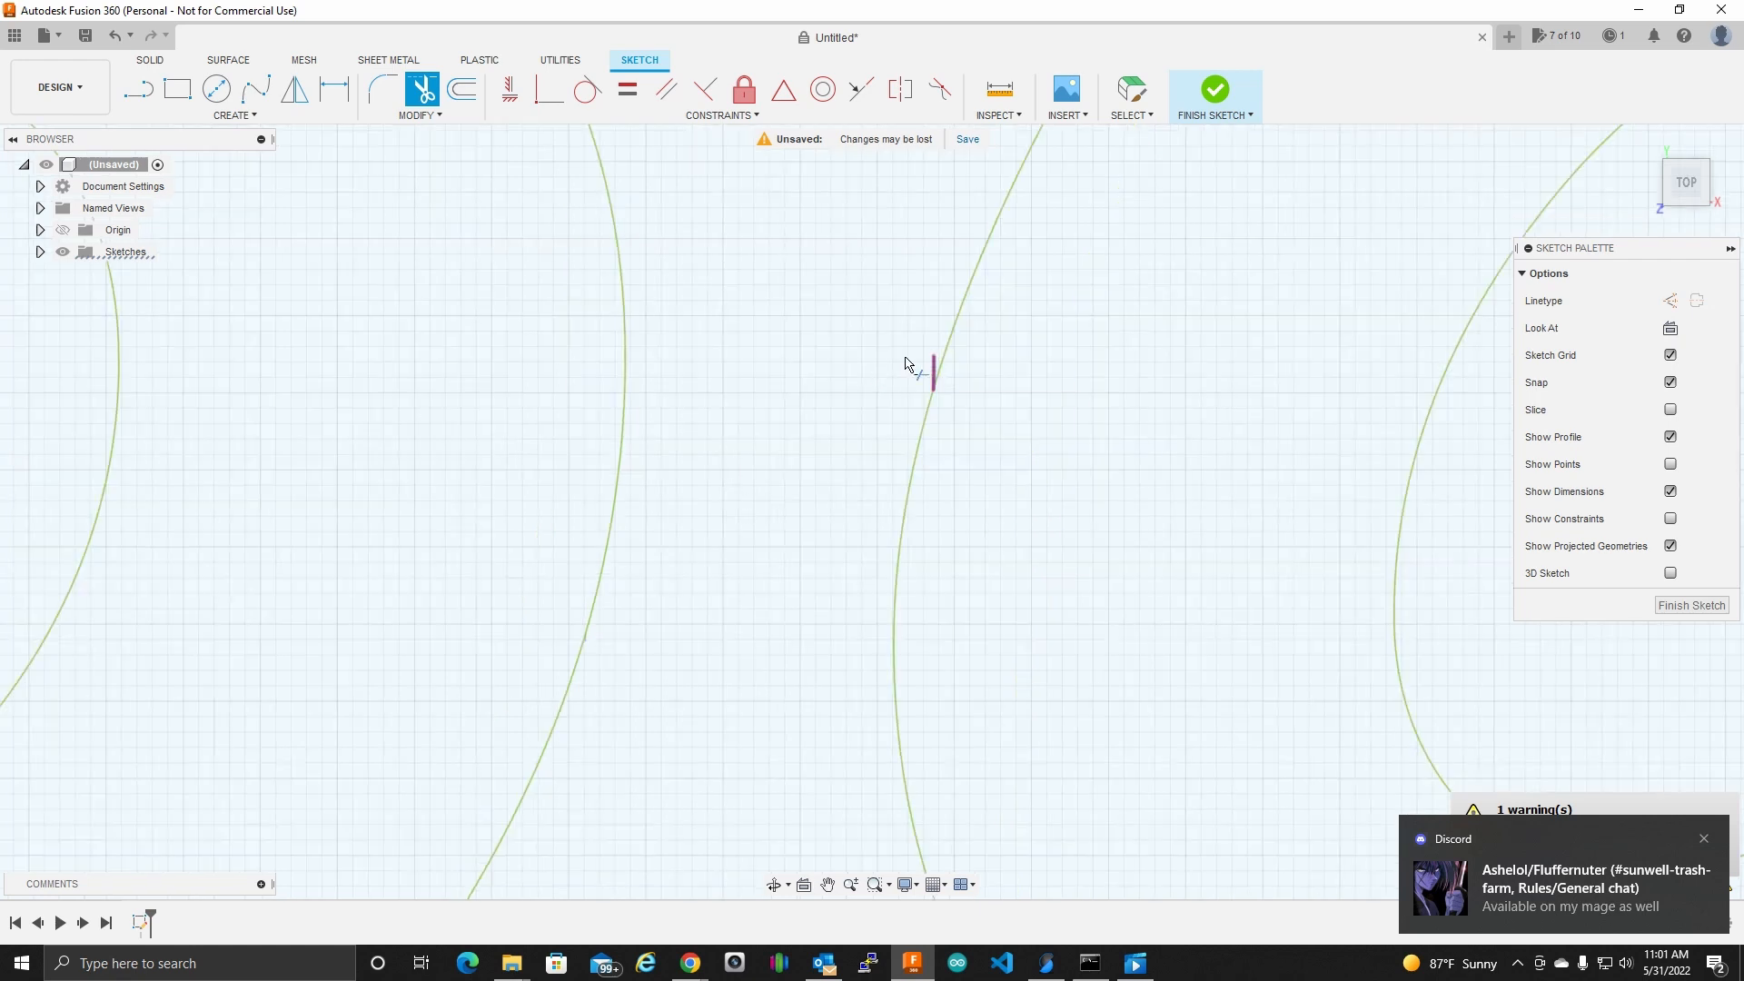
scroll(362, 442, "down", 4)
scroll(363, 443, "up", 3)
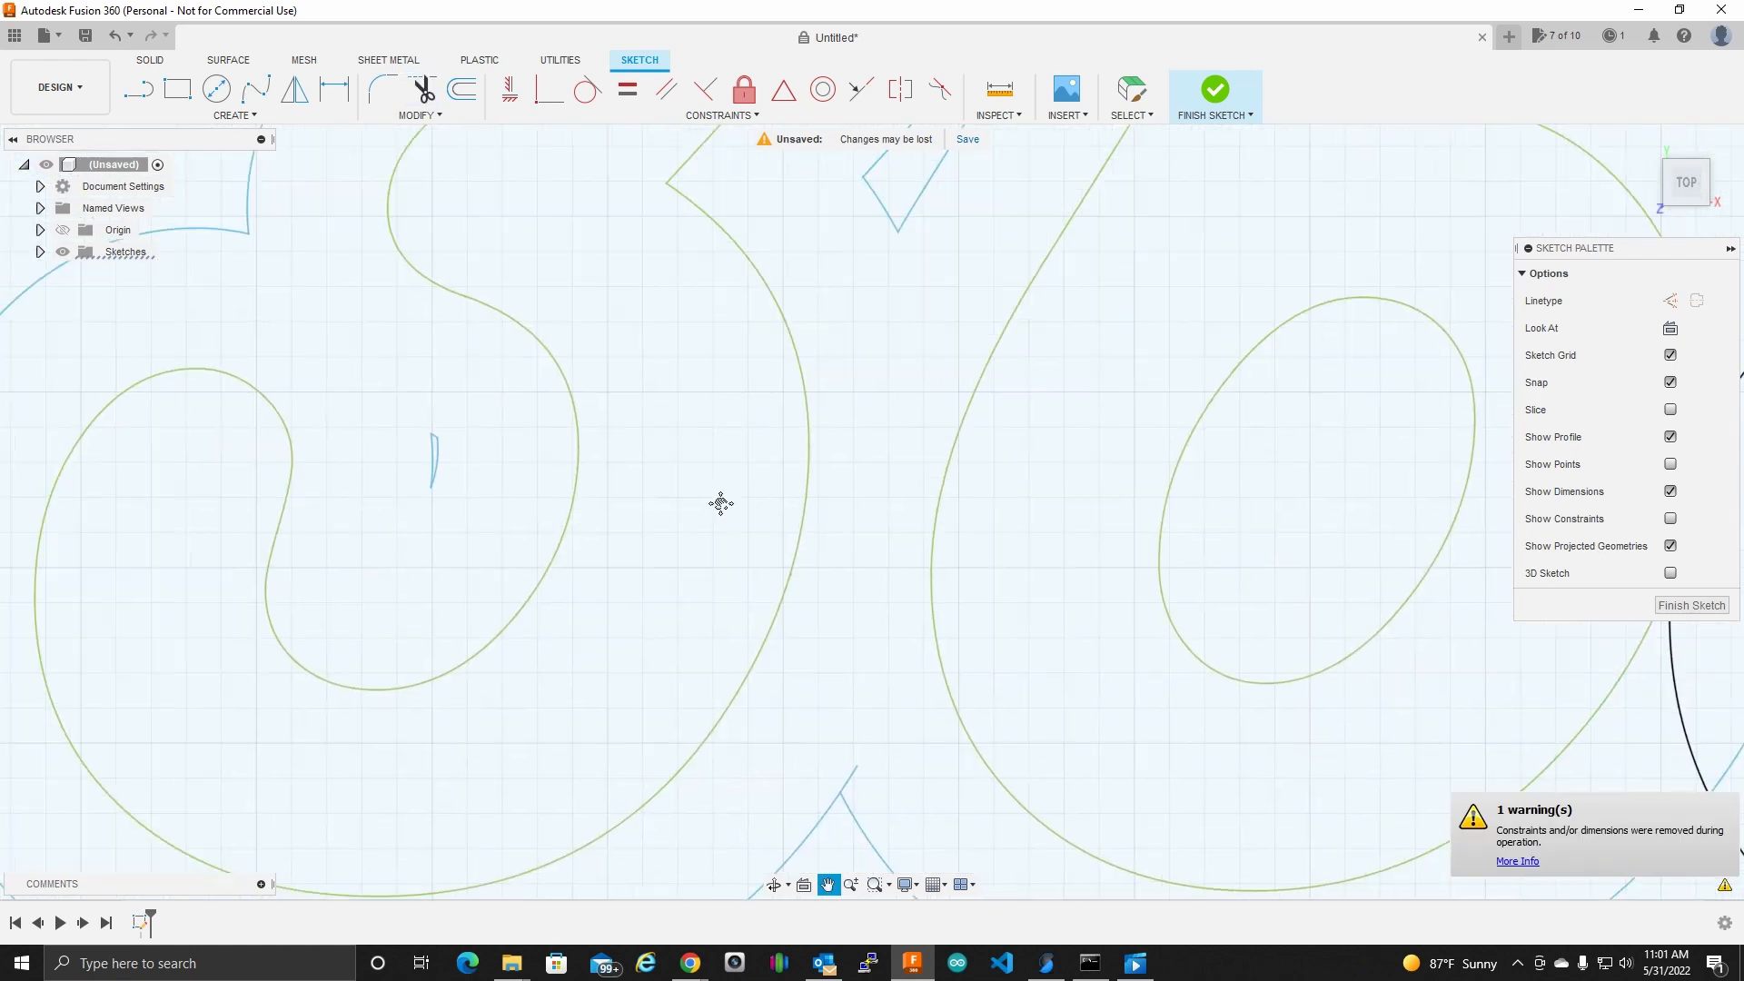
scroll(617, 496, "down", 2)
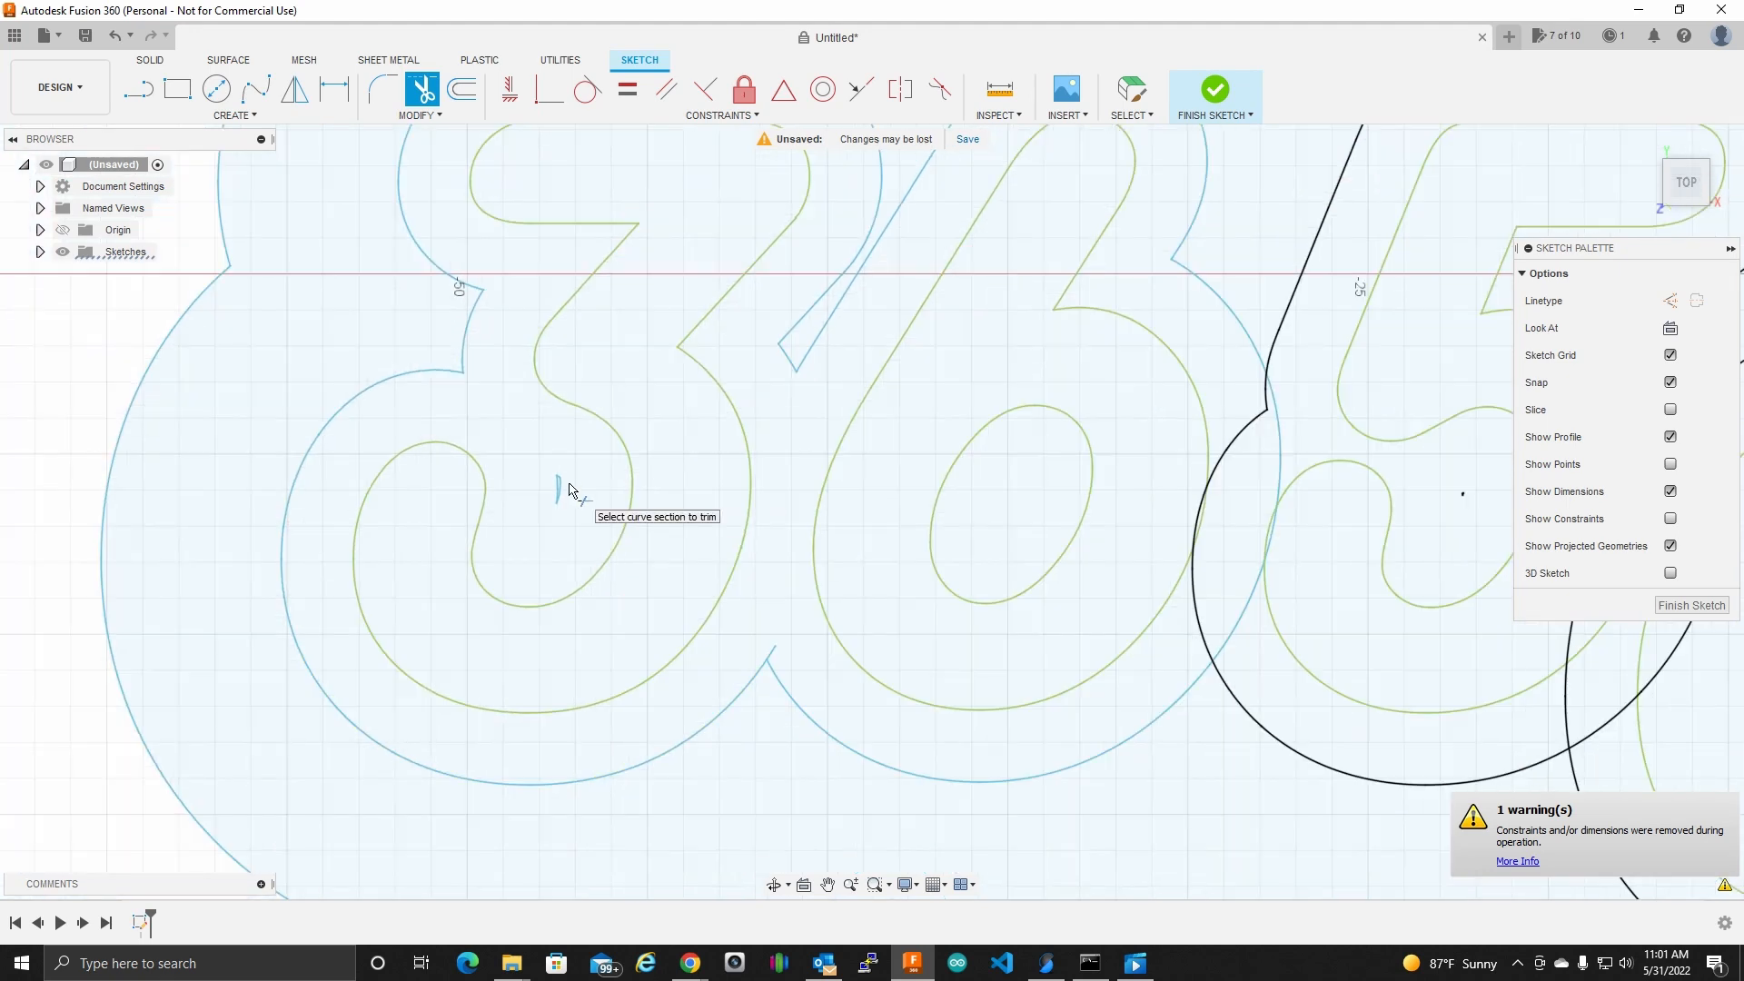
Step: Trim the offset curve segments that overlap between the 6 and the 5
mouse_move(1064, 510)
middle_mouse_down()
mouse_move(853, 511)
mouse_move(532, 553)
middle_mouse_up()
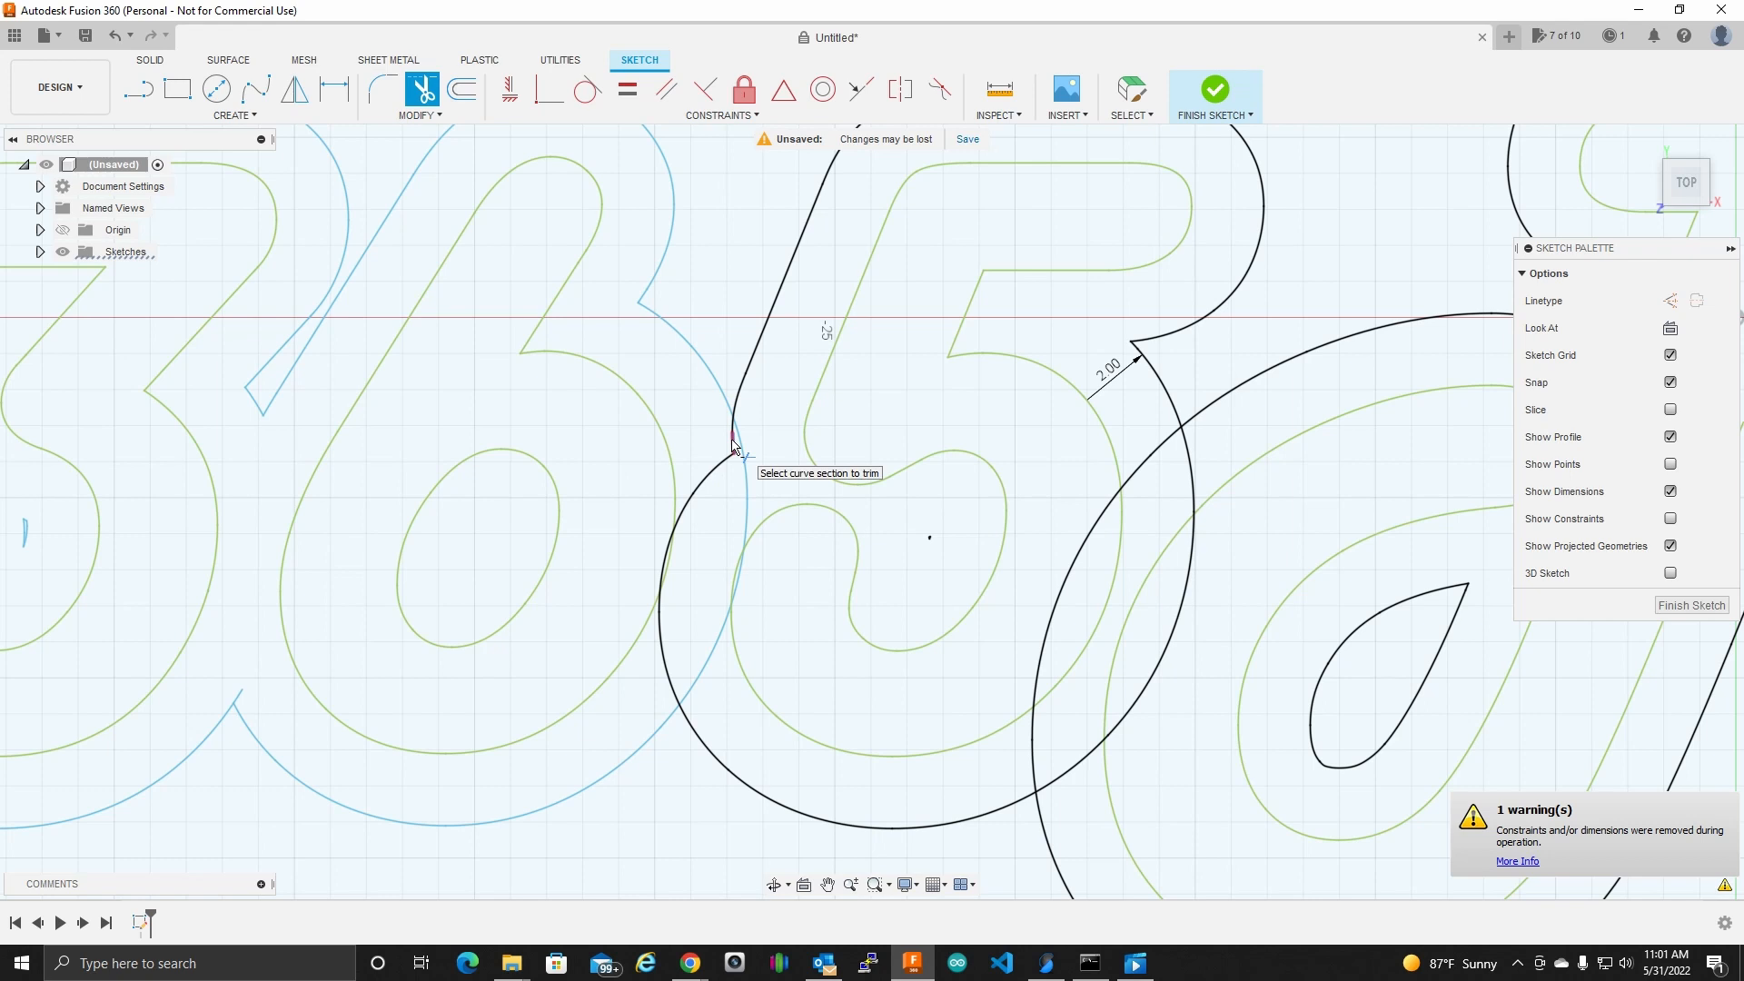
scroll(731, 438, "up", 2)
left_click(731, 437)
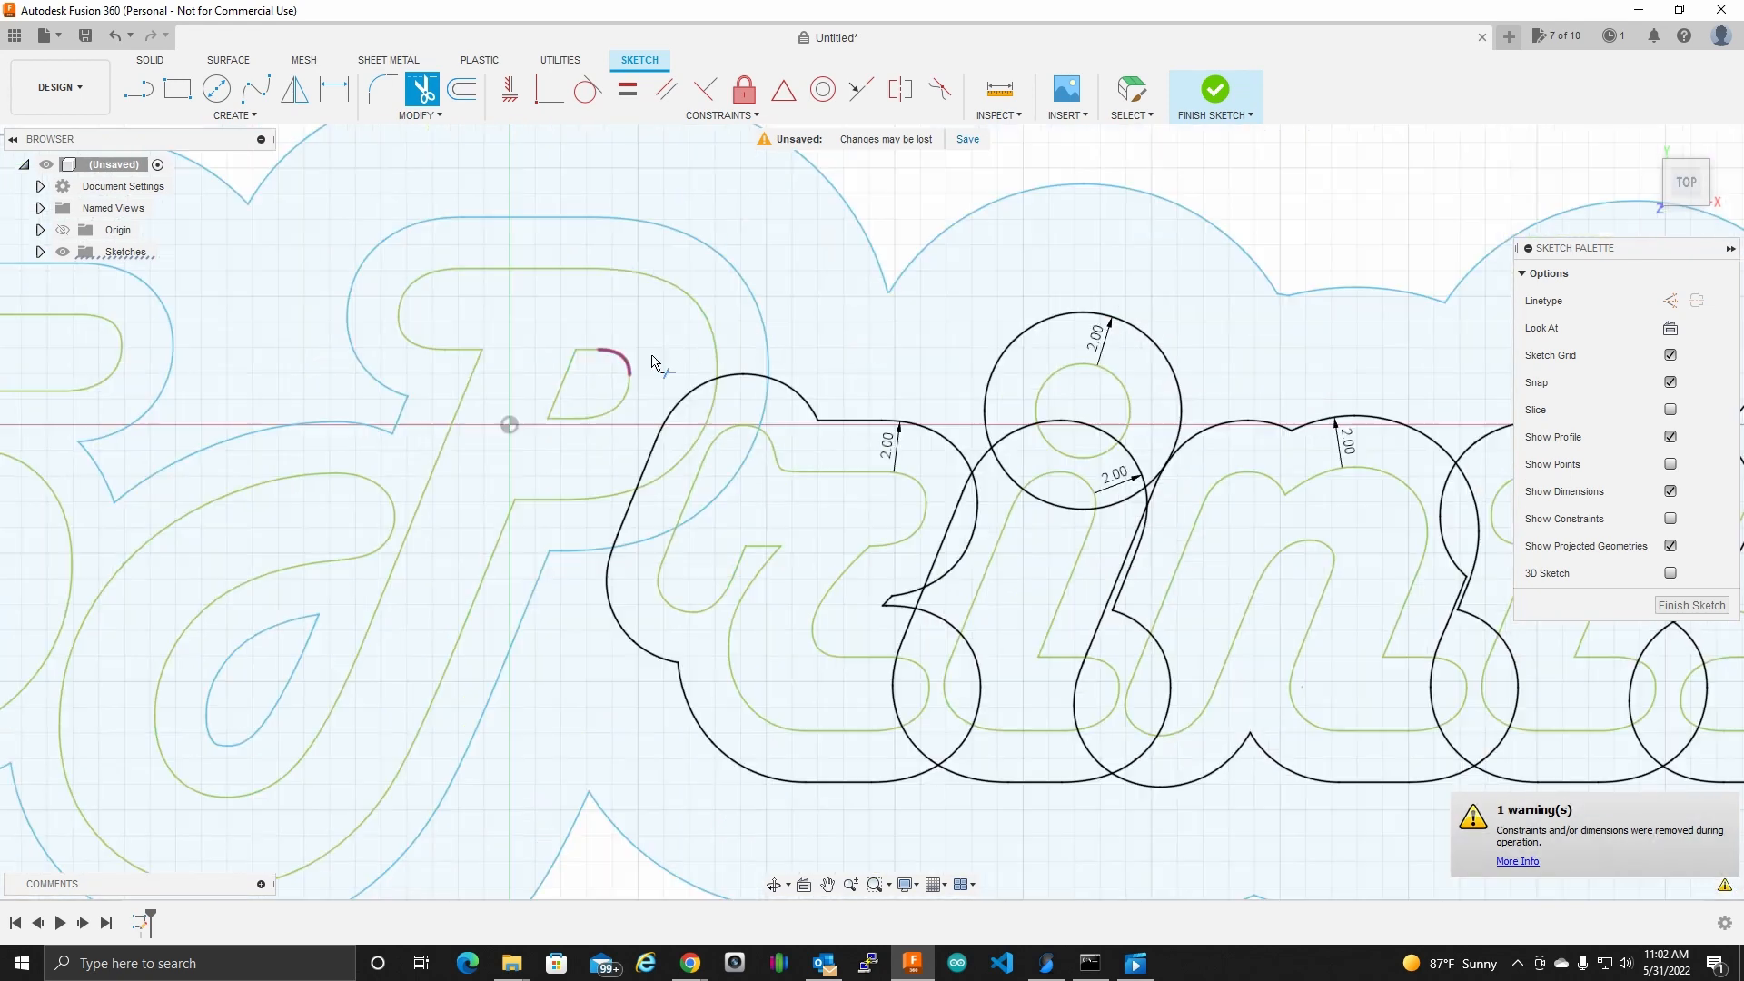
Step: Trim the overlapping offset curve segments between the letters of "Prints" to merge their outlines
left_click(651, 361)
left_click(531, 558)
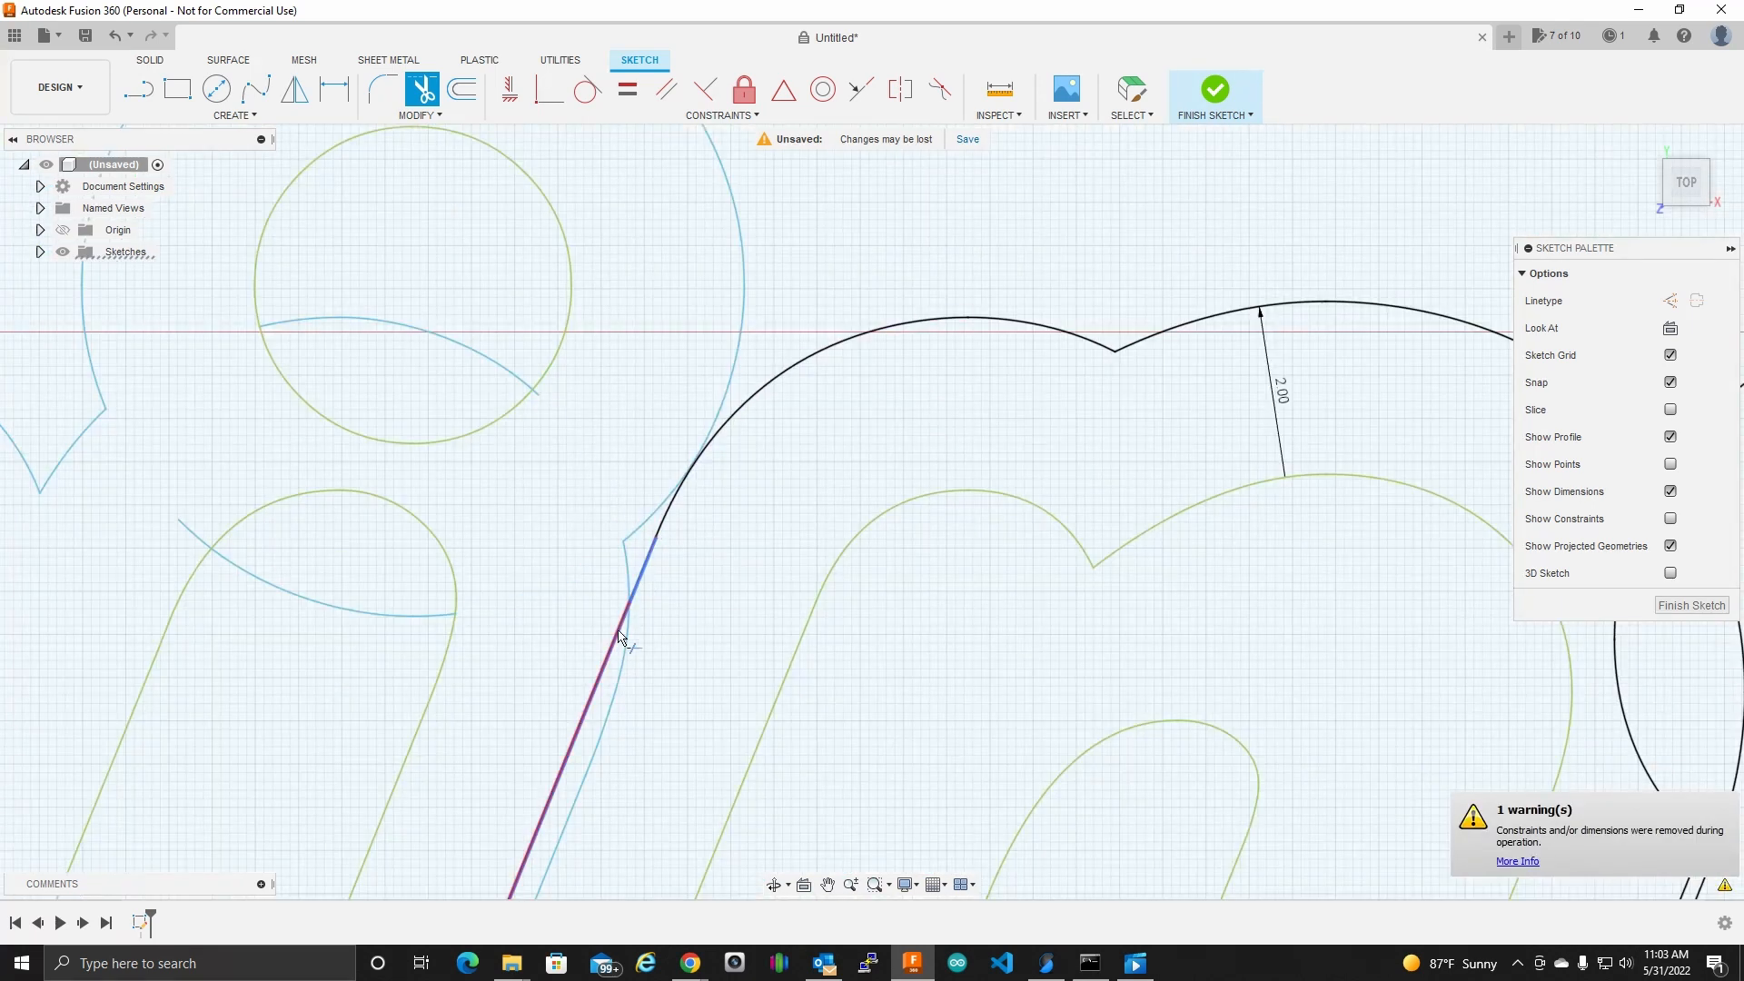
left_click(651, 658)
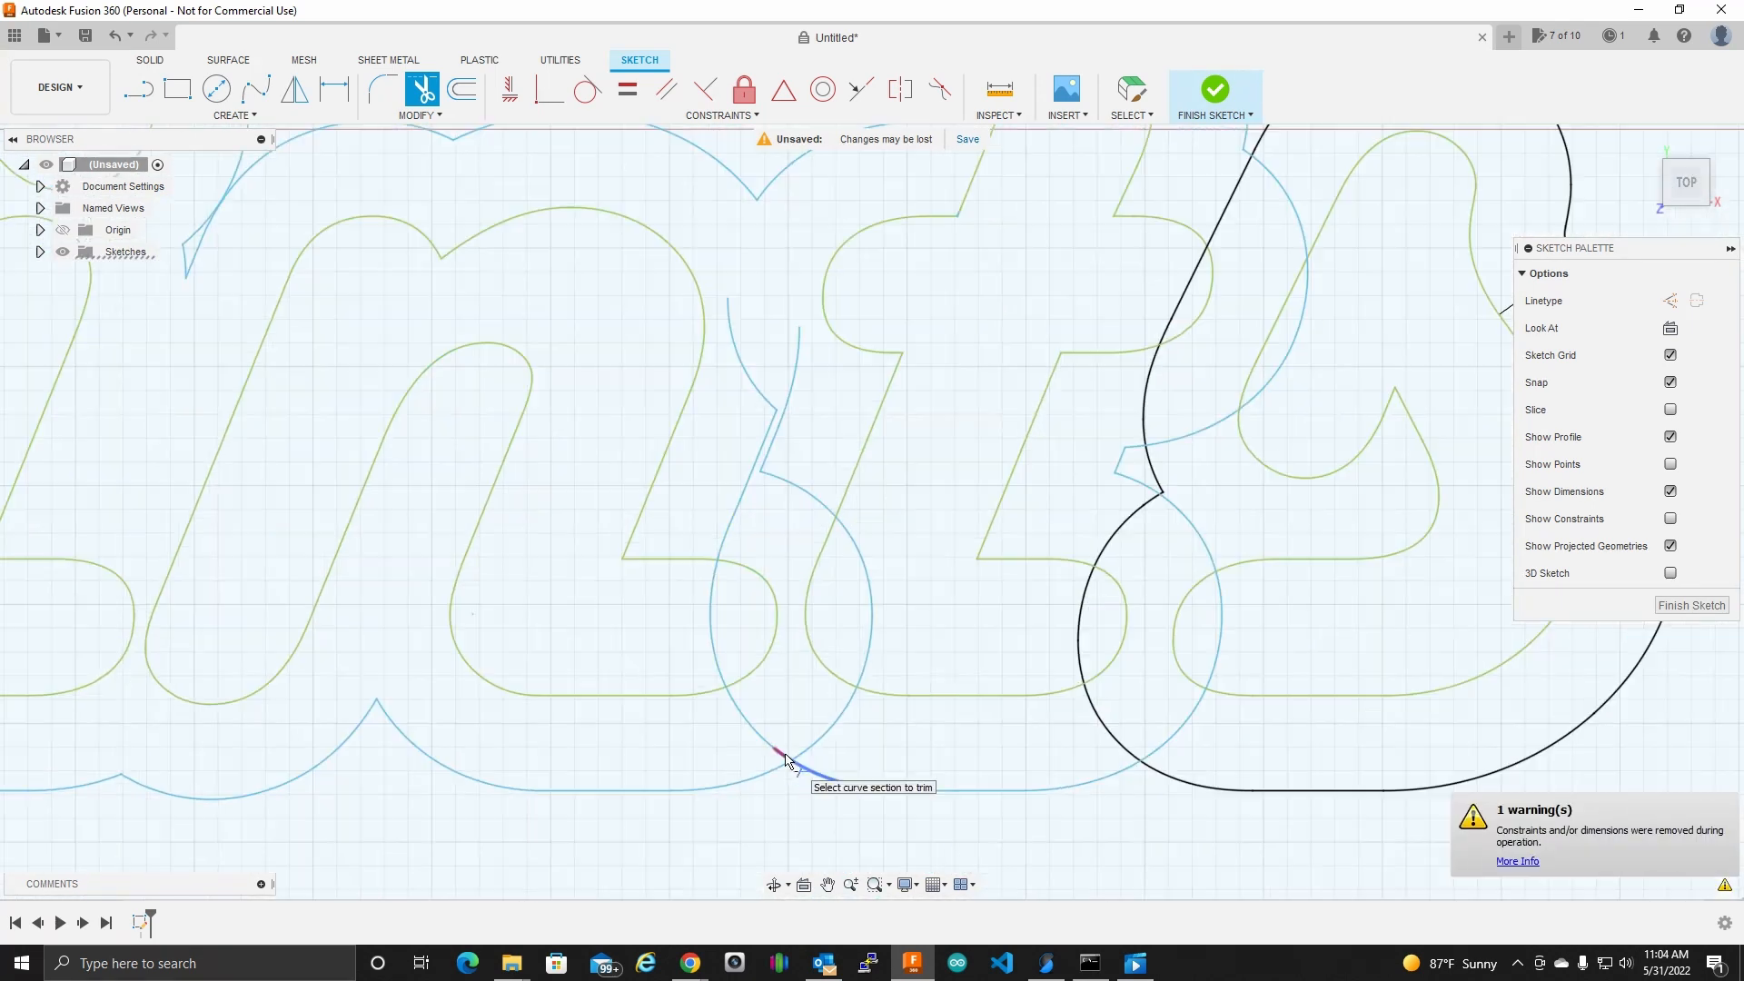
Step: Trim away the stray offset sliver inside the lower curve of the 3
left_click(423, 91)
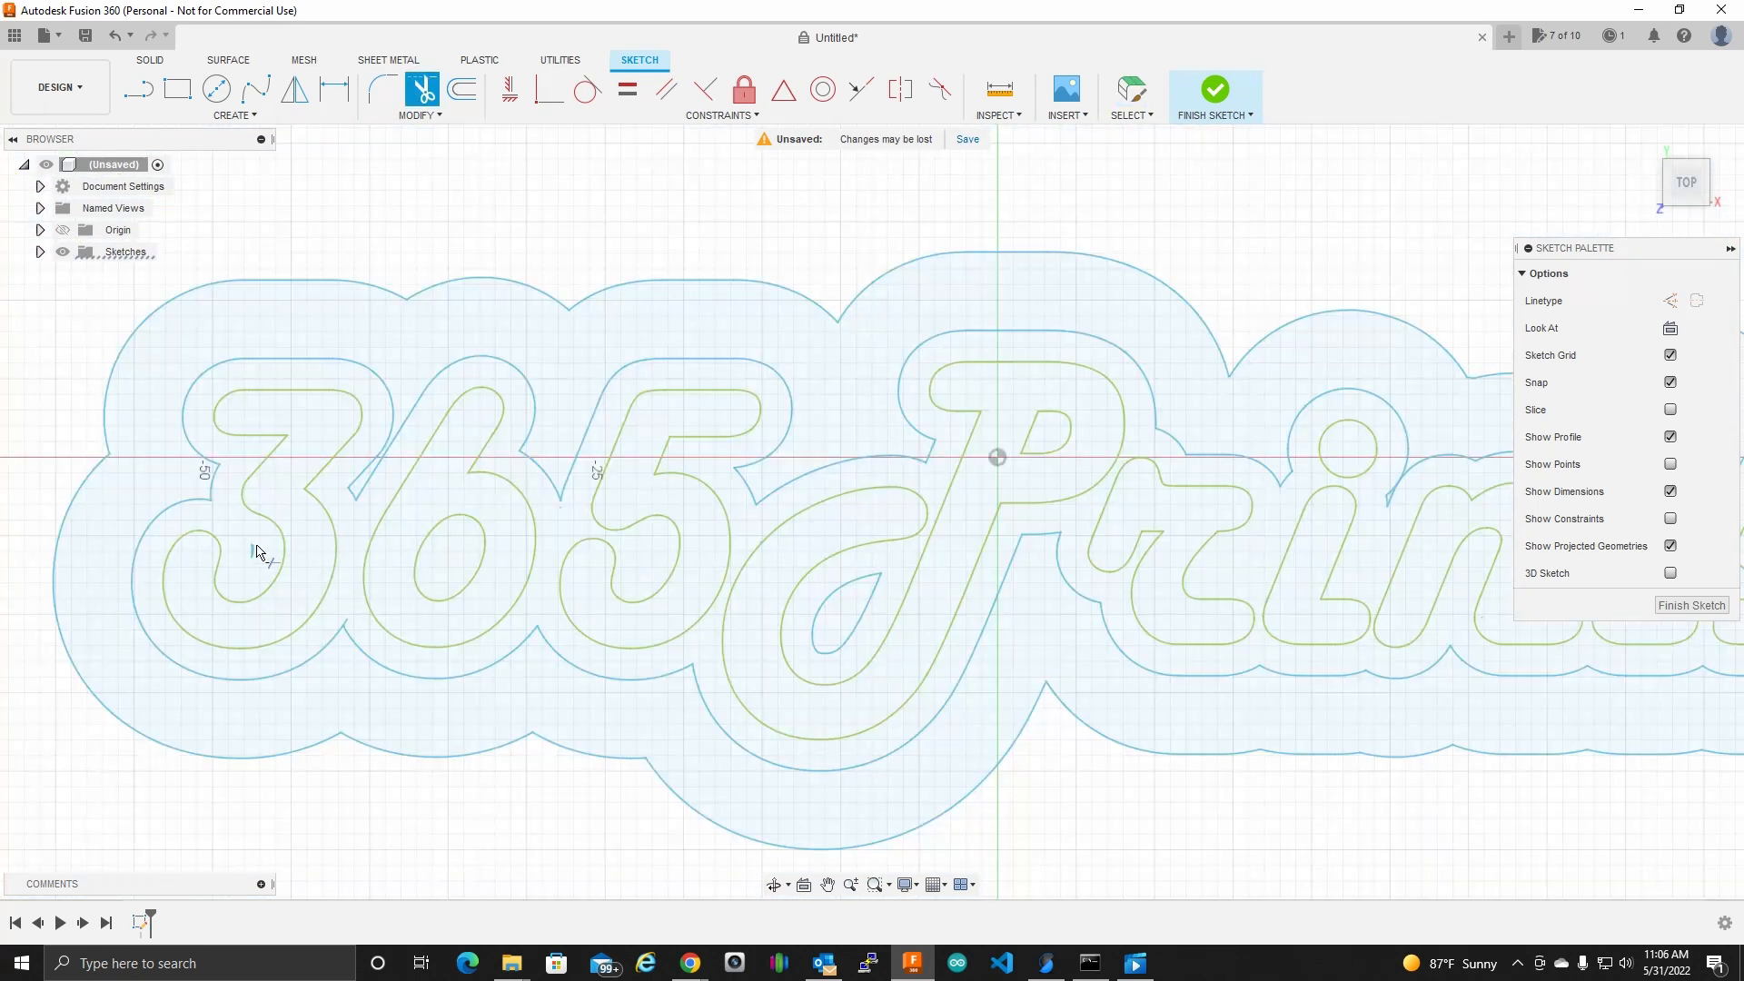
middle_click_drag(254, 554, 723, 597)
scroll(713, 593, "up", 8)
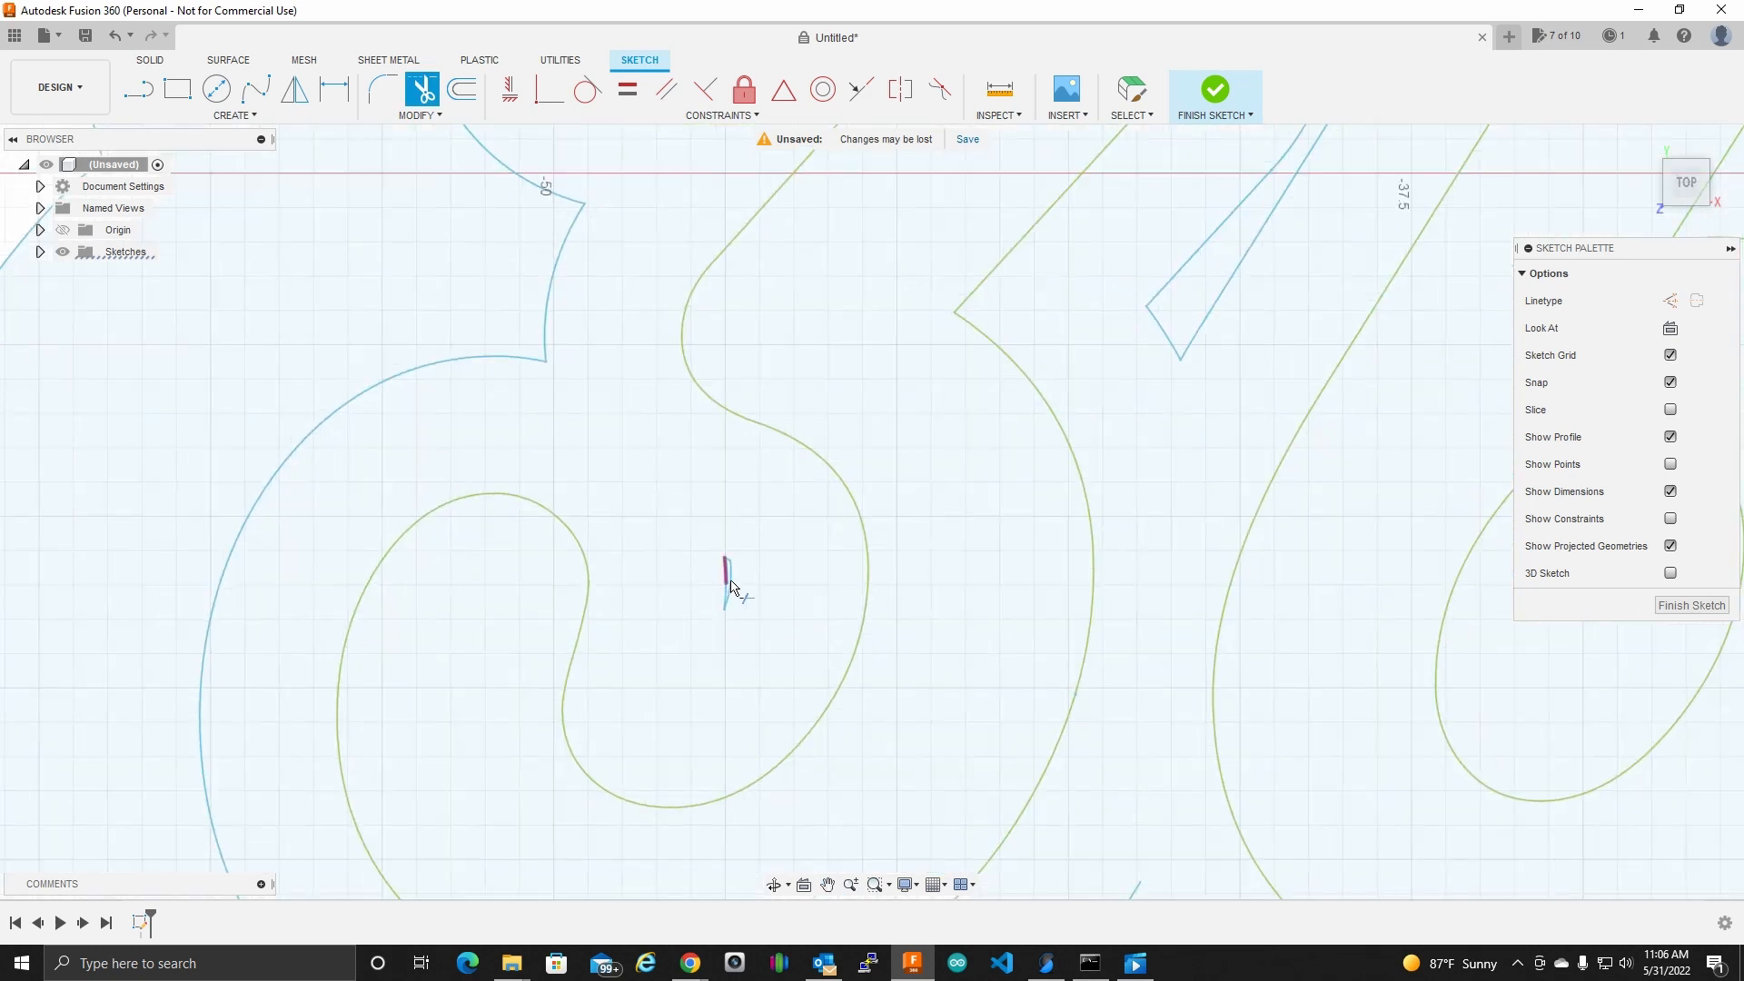
left_click(734, 586)
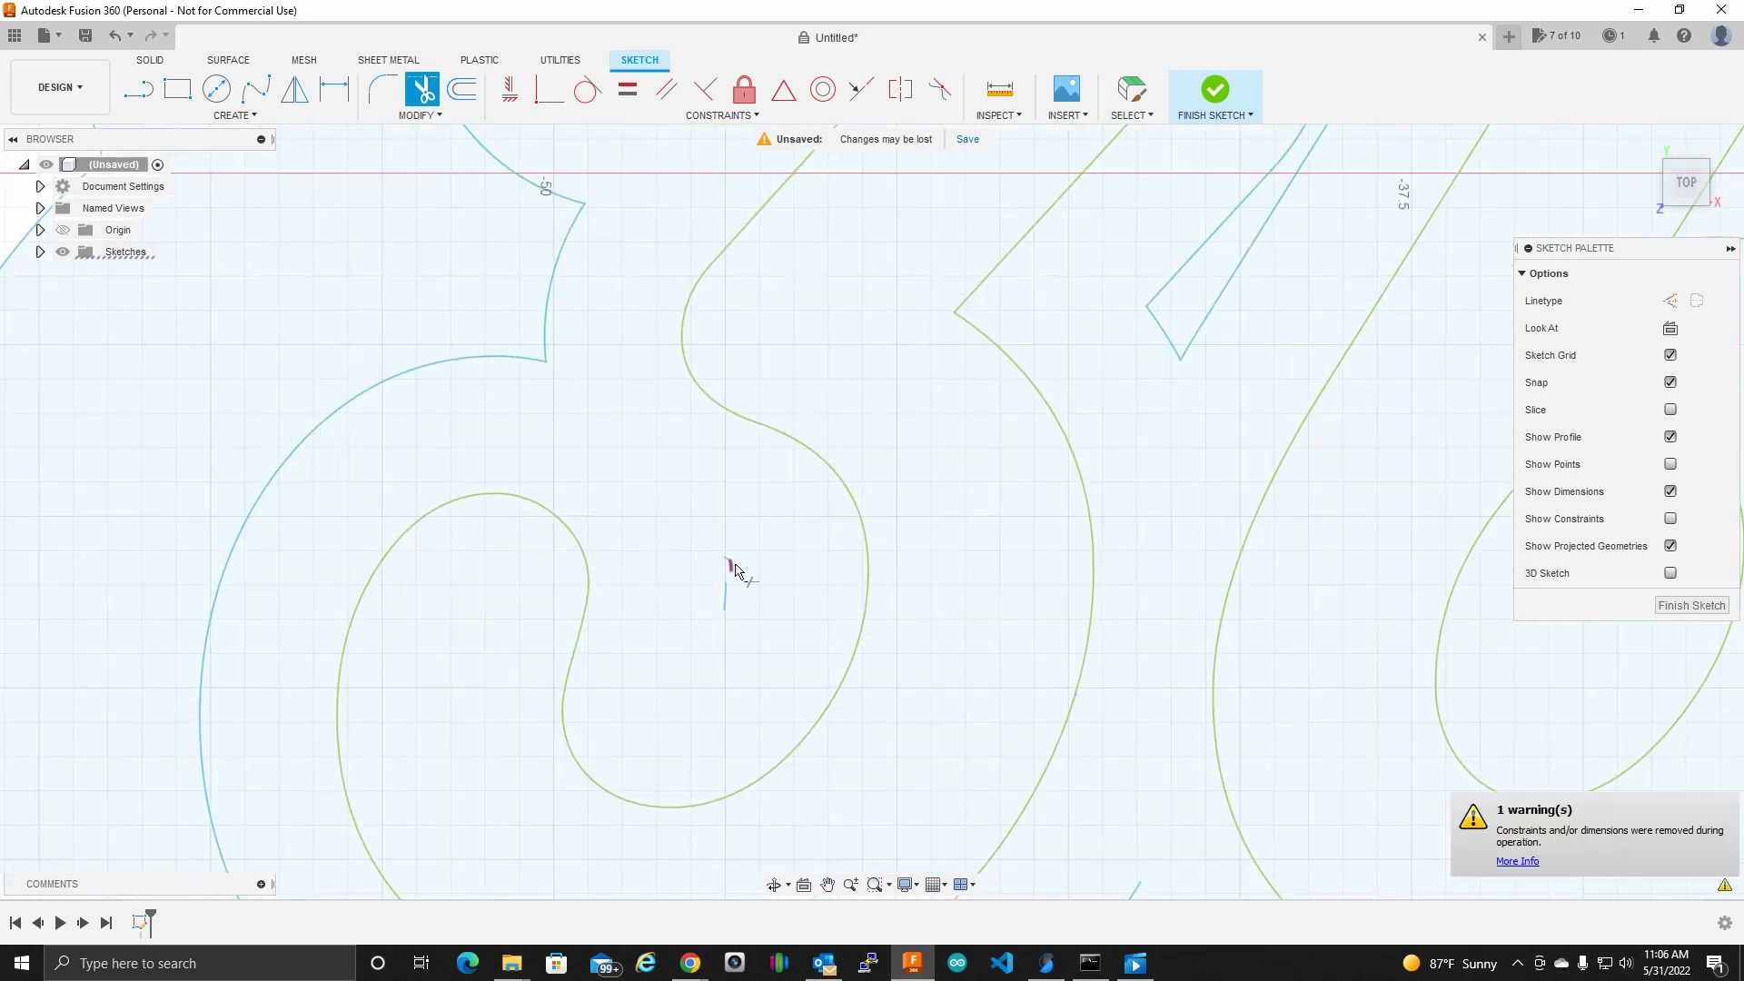
scroll(752, 595, "down", 1)
scroll(751, 596, "down", 6)
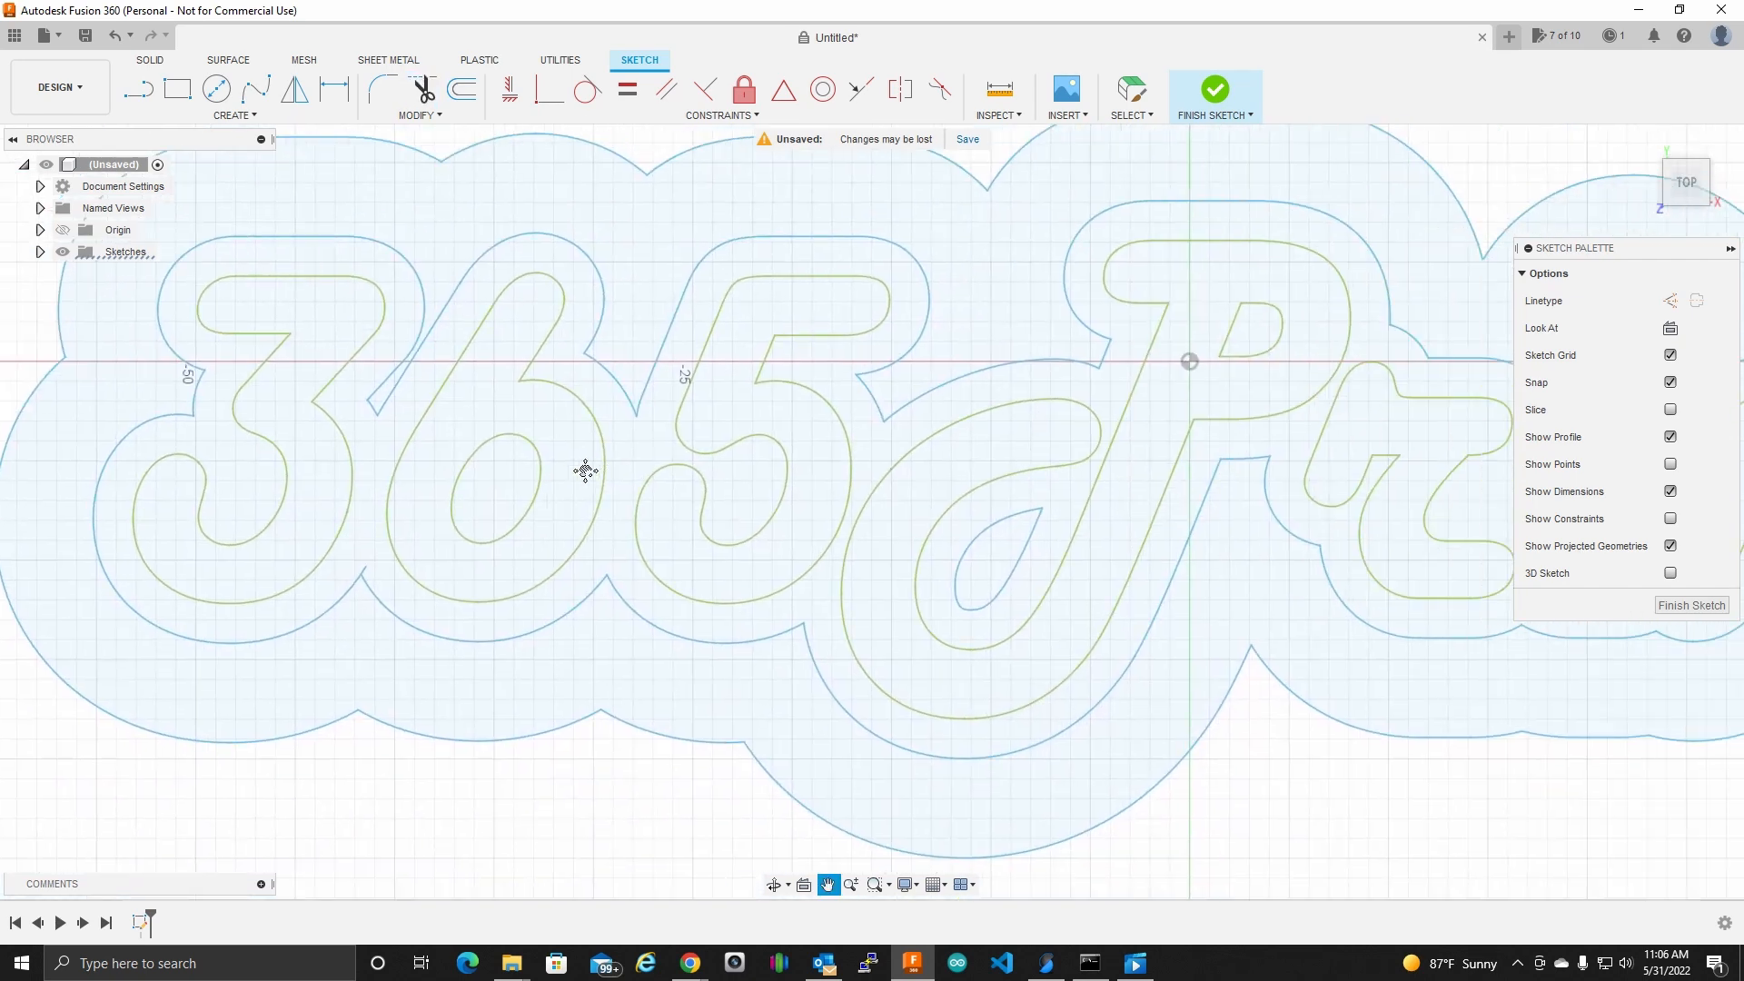
Step: Check the merged inner outline around the whole lettering and finish the sketch
middle_click_drag(977, 484, 778, 491)
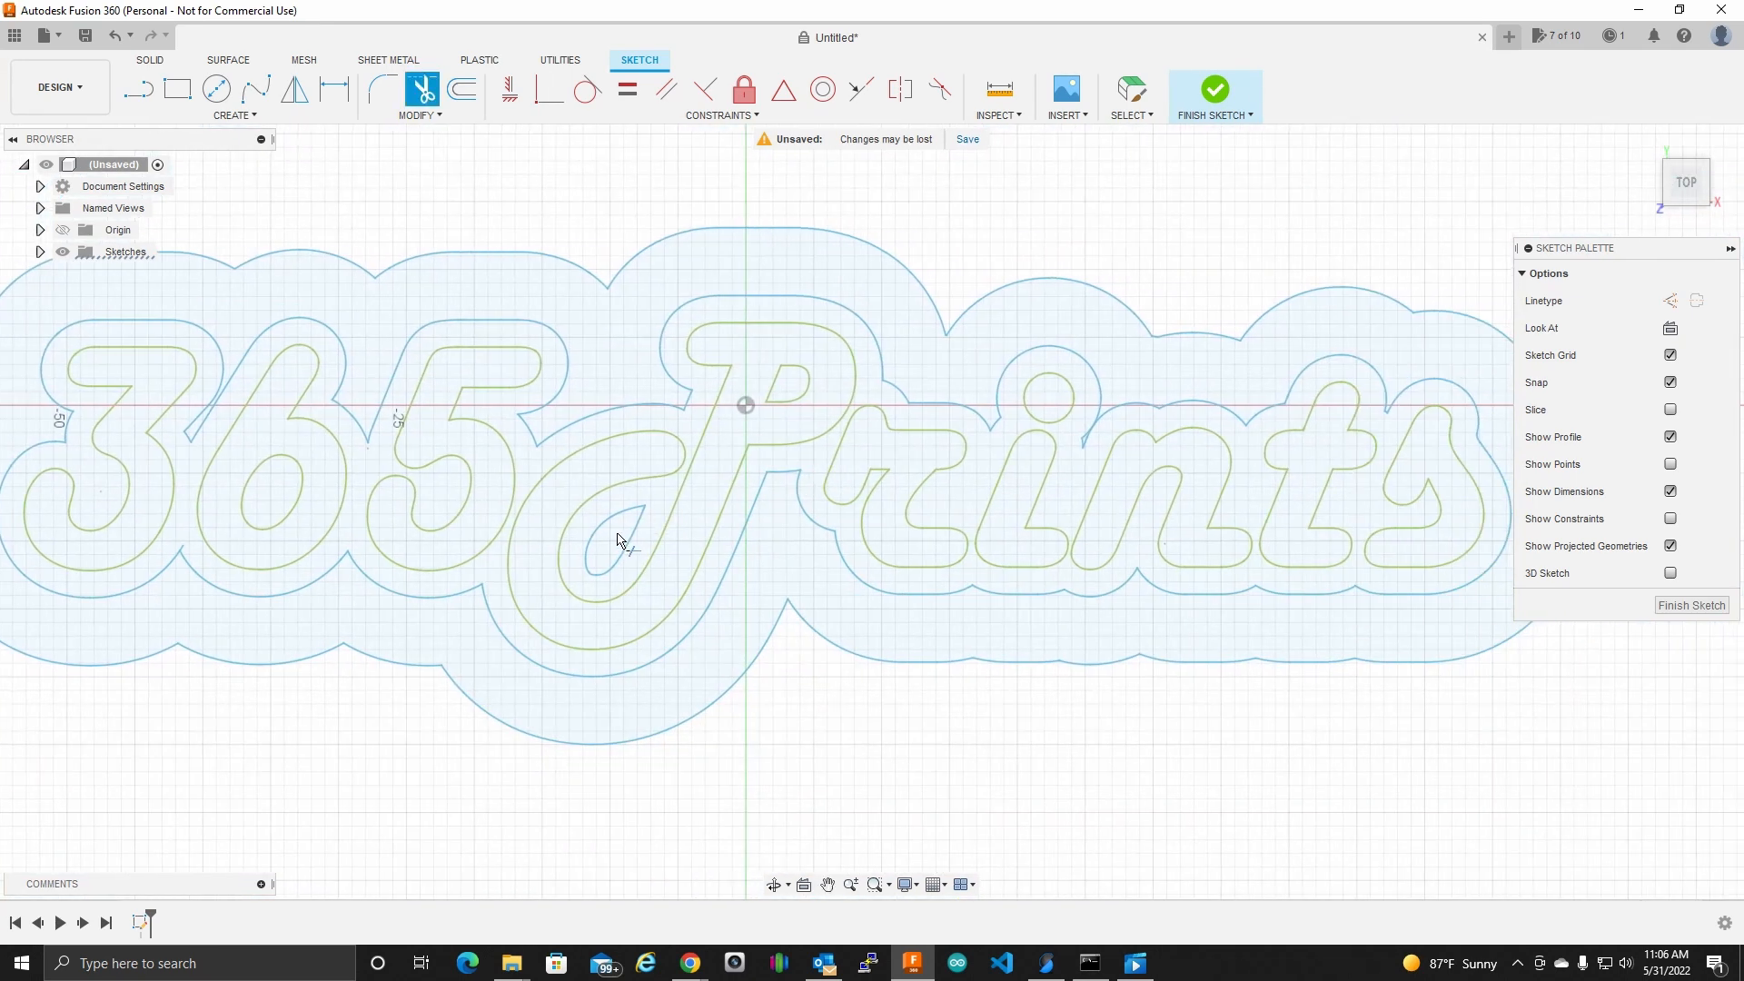
scroll(1074, 479, "down", 6)
scroll(890, 456, "up", 3)
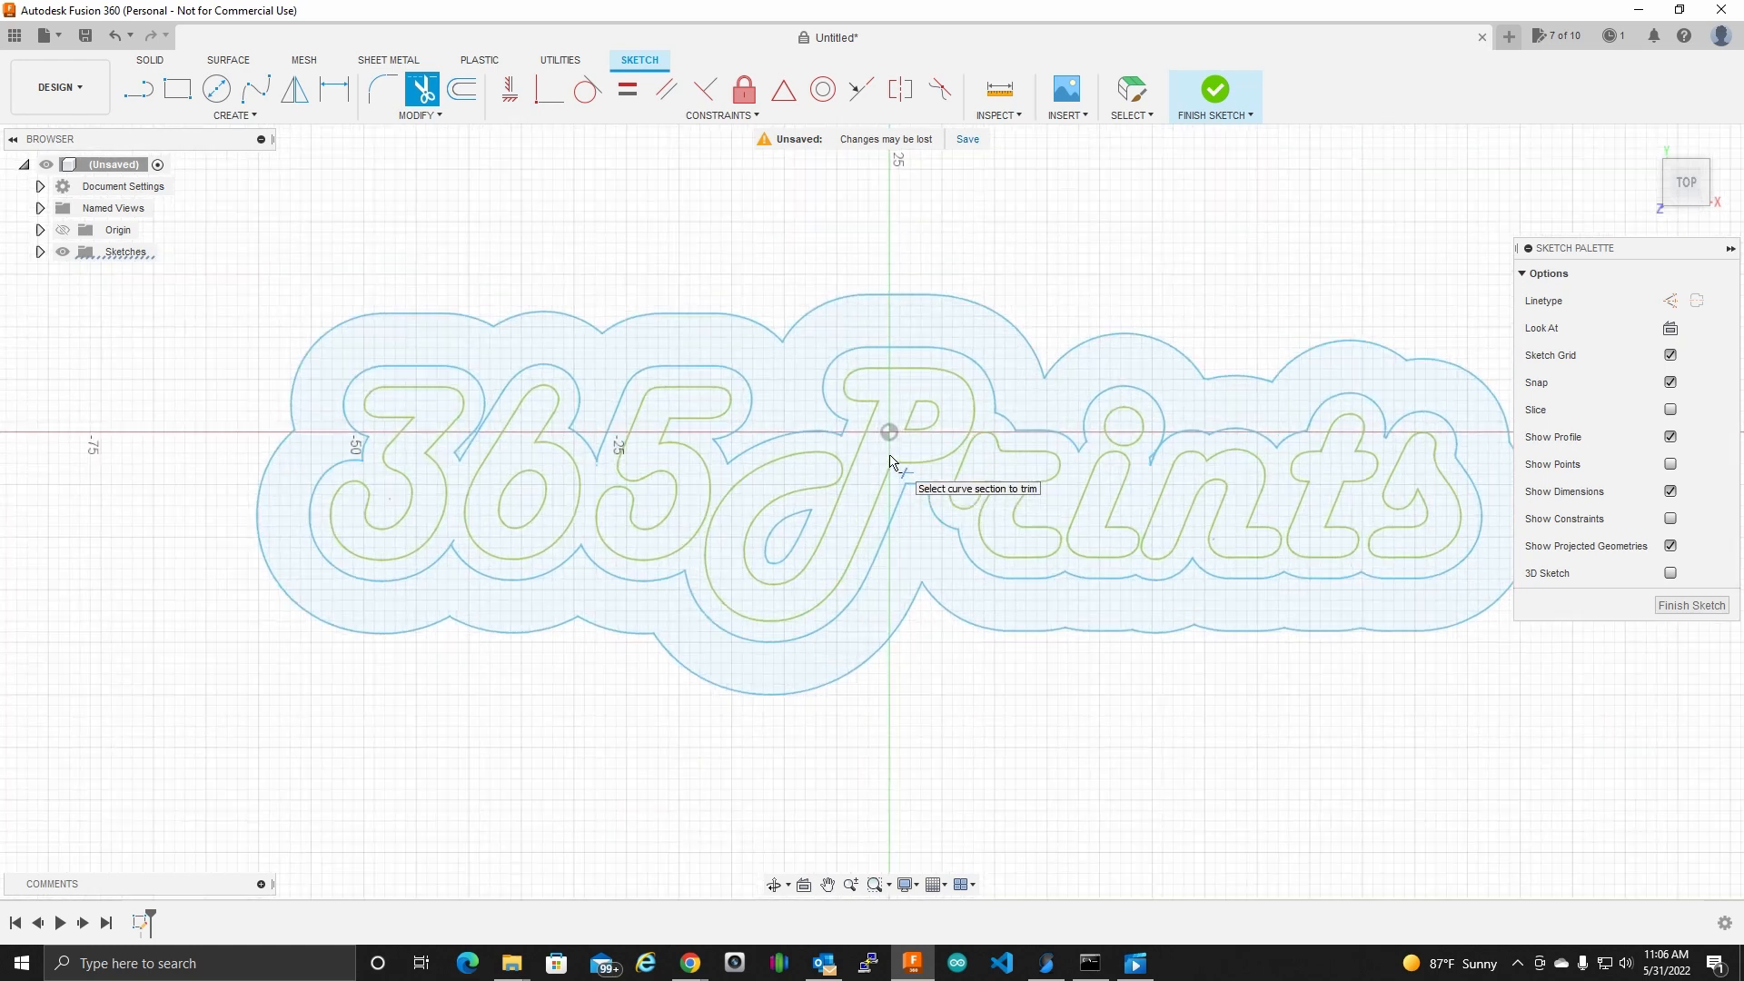
scroll(829, 466, "down", 3)
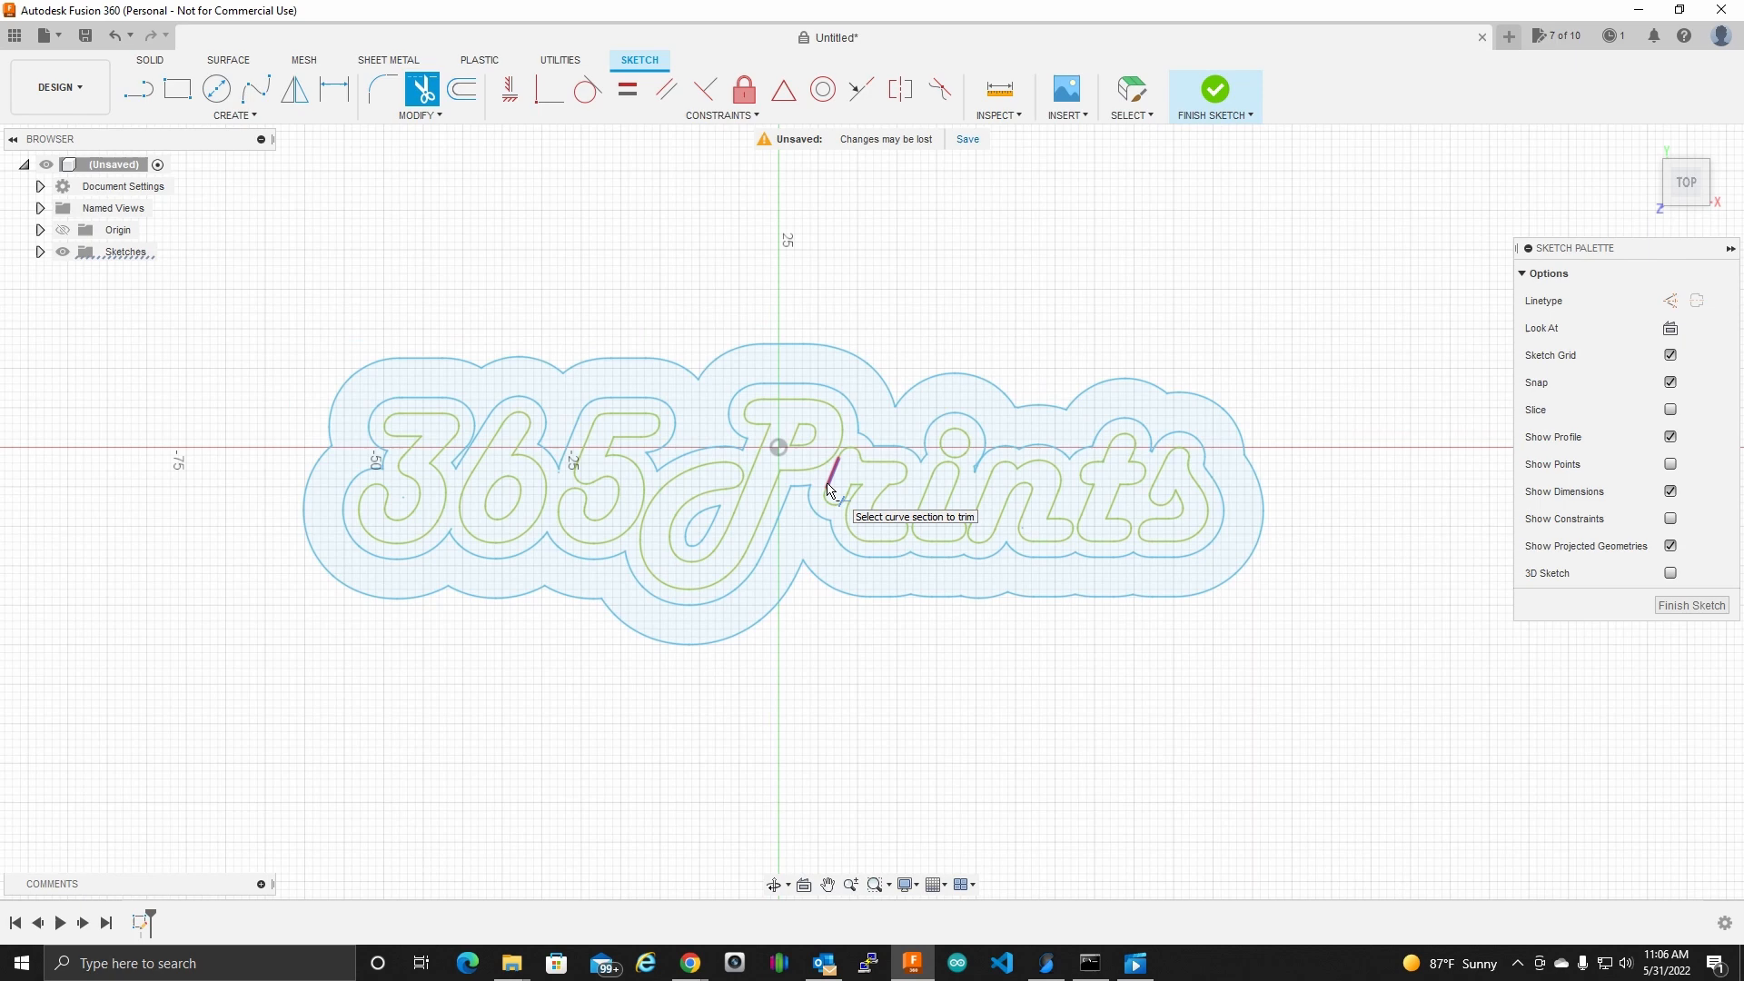
left_click(829, 491)
scroll(1320, 476, "up", 1)
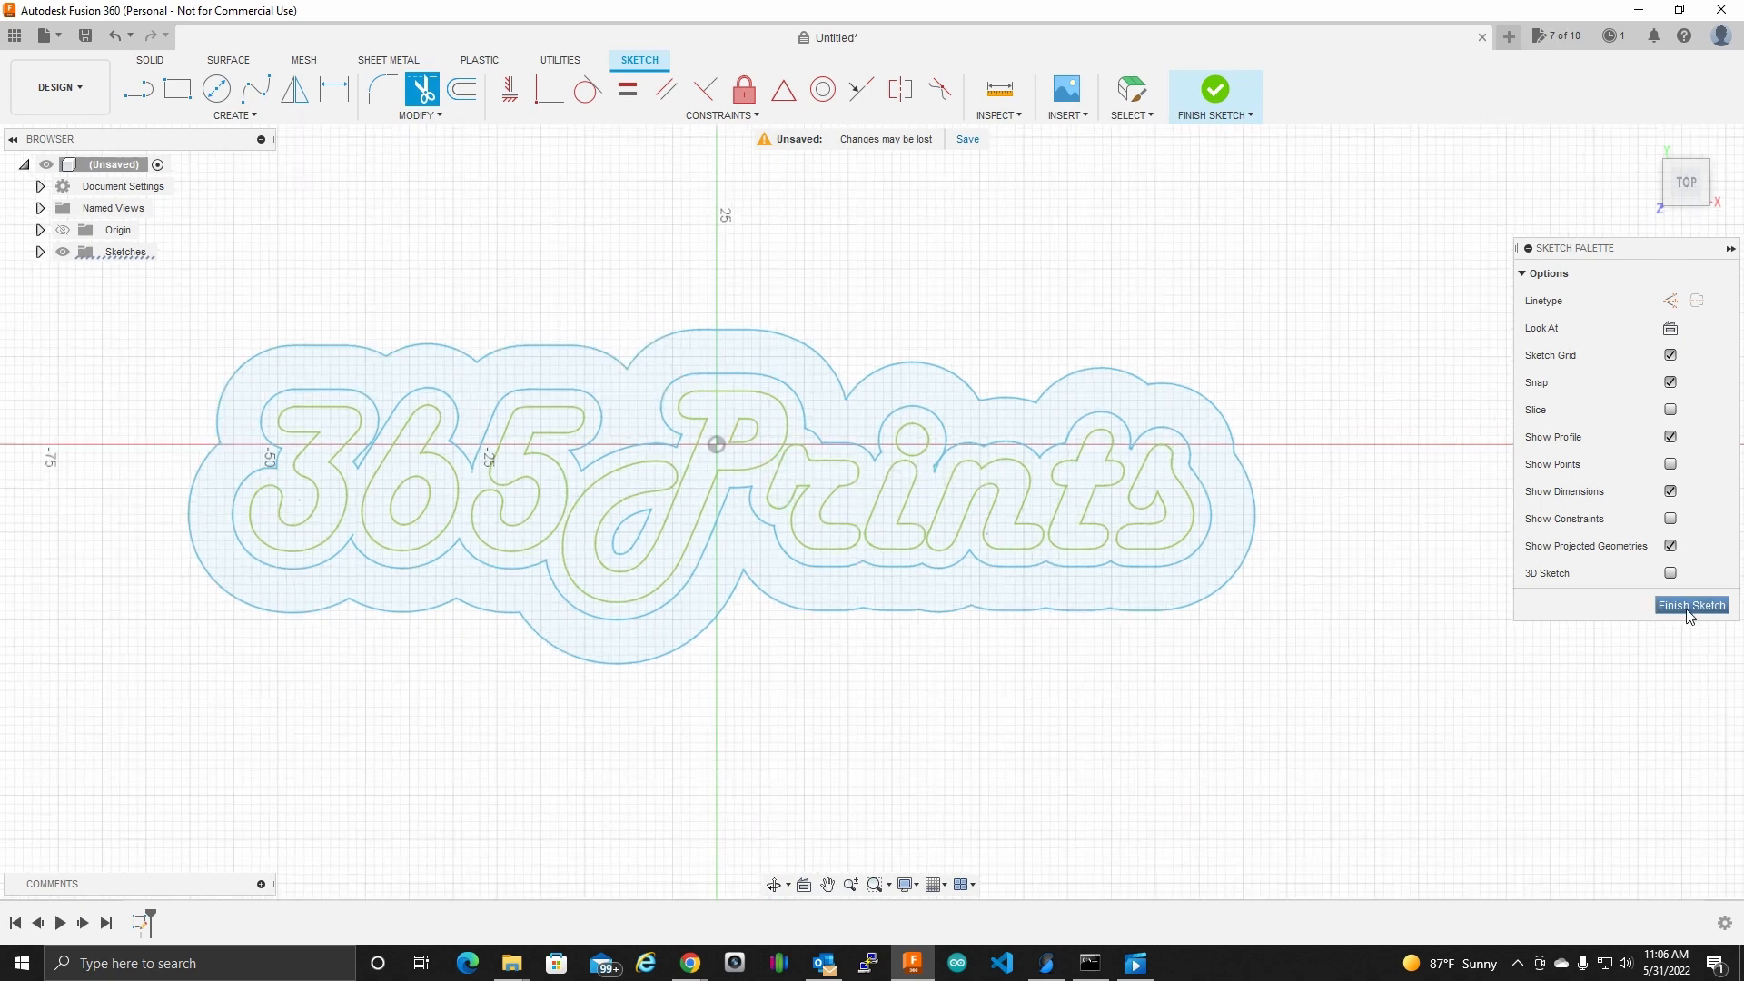
left_click(1689, 607)
Step: Extrude all sketch profiles, from the lettering to the outer outline, 3 mm as a new body
scroll(934, 476, "up", 2)
scroll(953, 458, "down", 1)
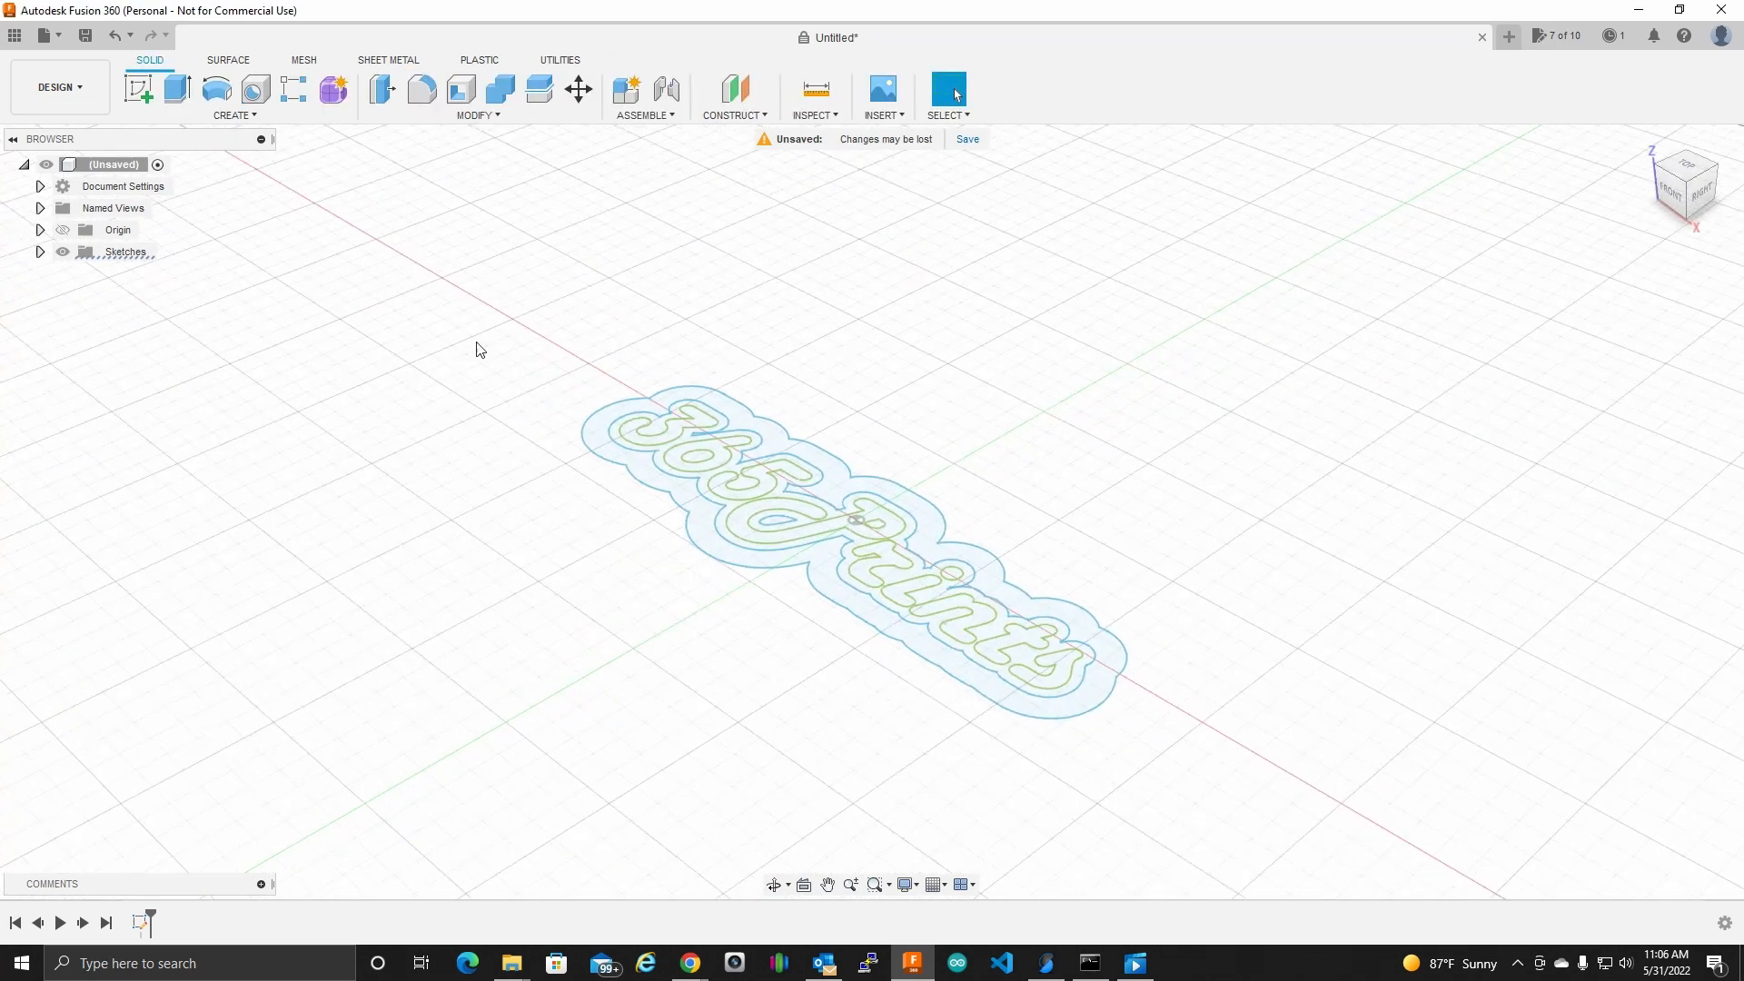
left_click(178, 88)
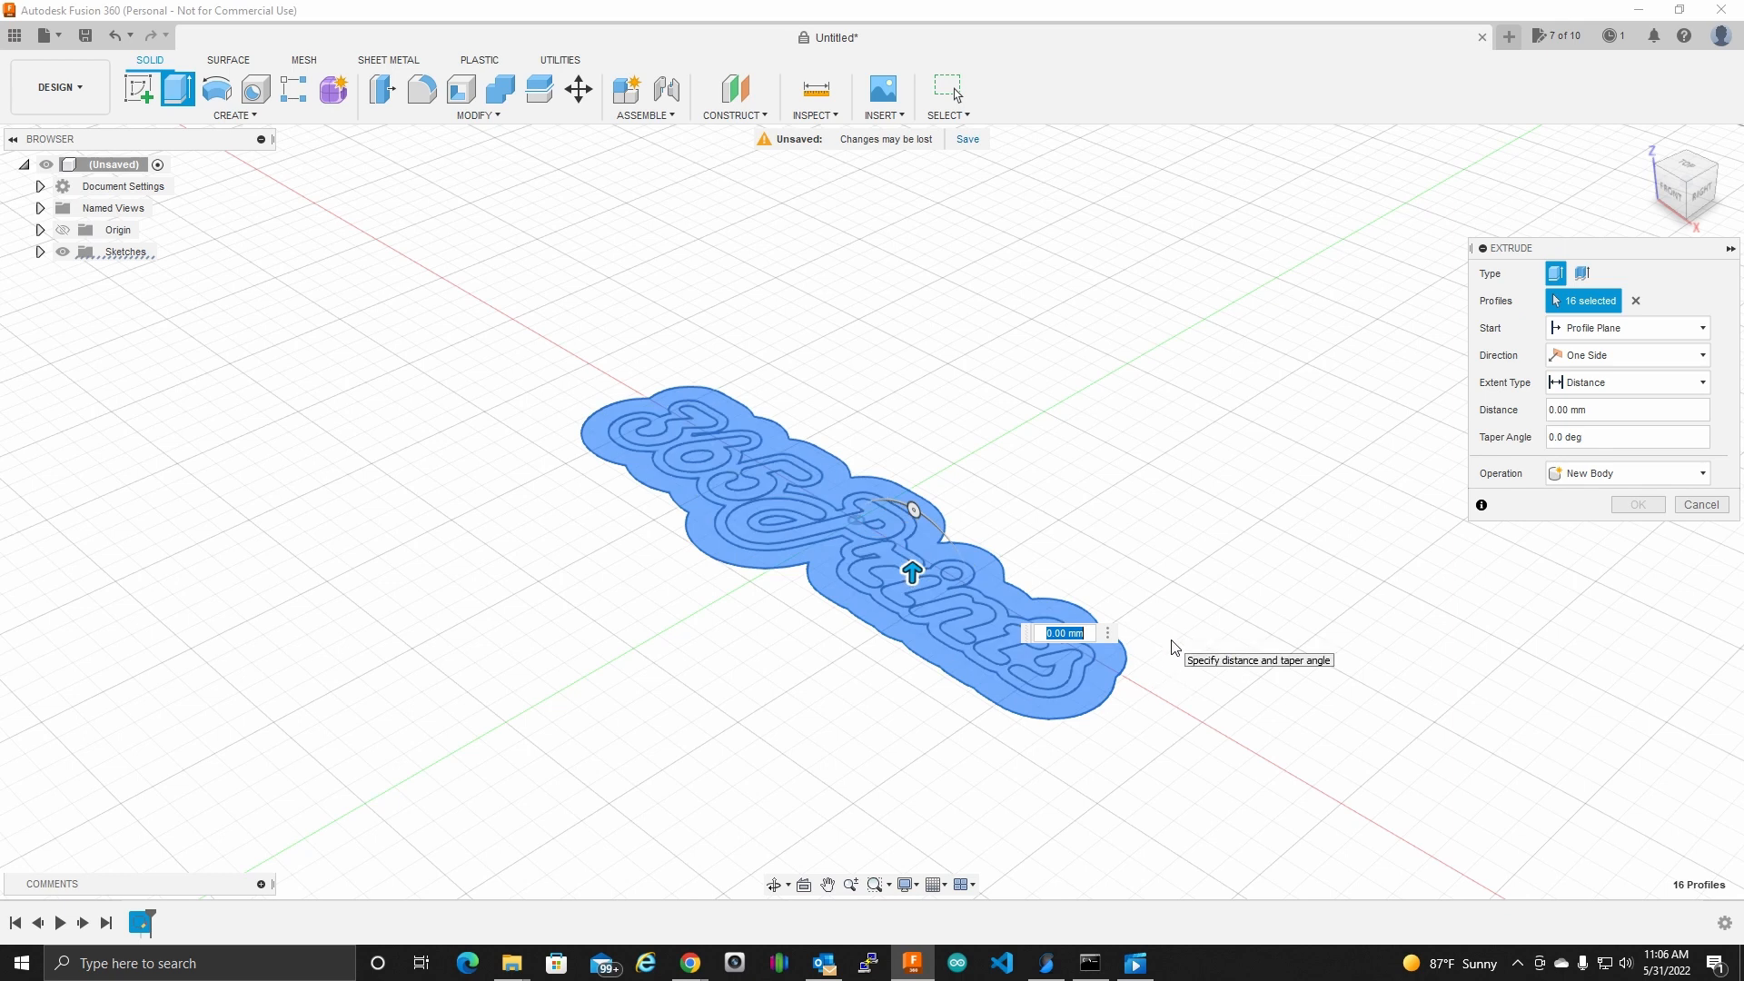
type("3")
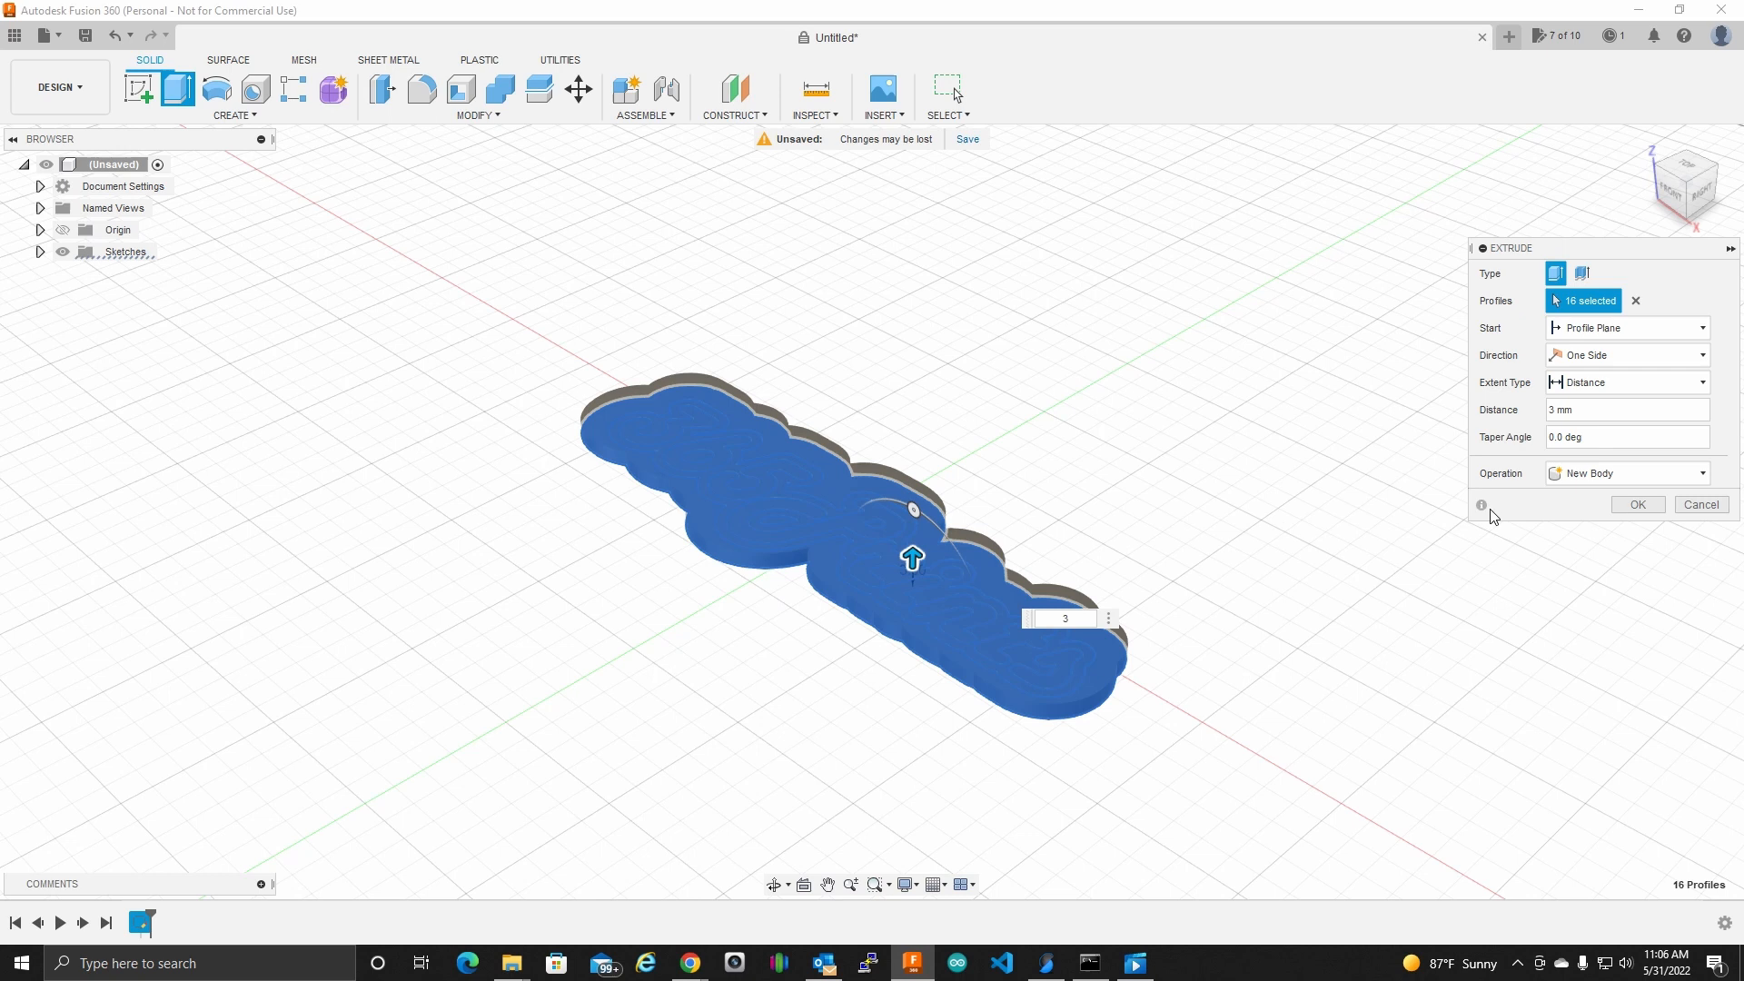
left_click(1638, 506)
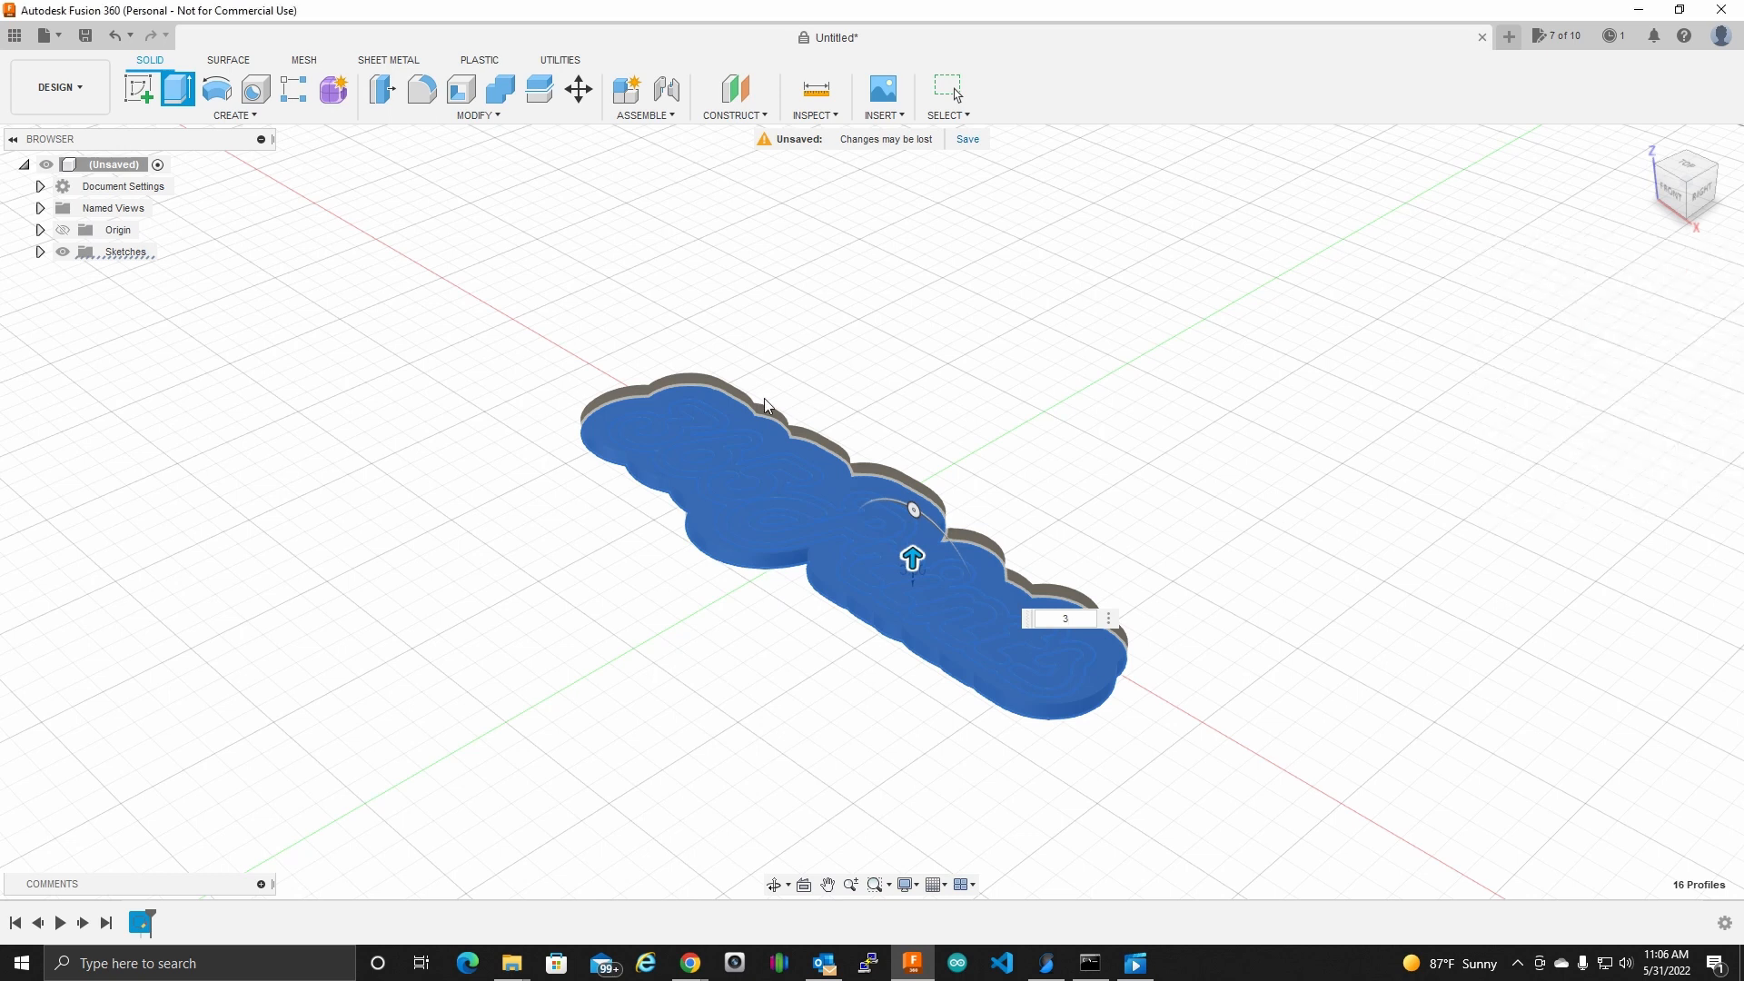
Step: Show the lettering sketch again, hide the solid base body and start a new extrusion
middle_click_drag(1001, 467, 1046, 472, "shift")
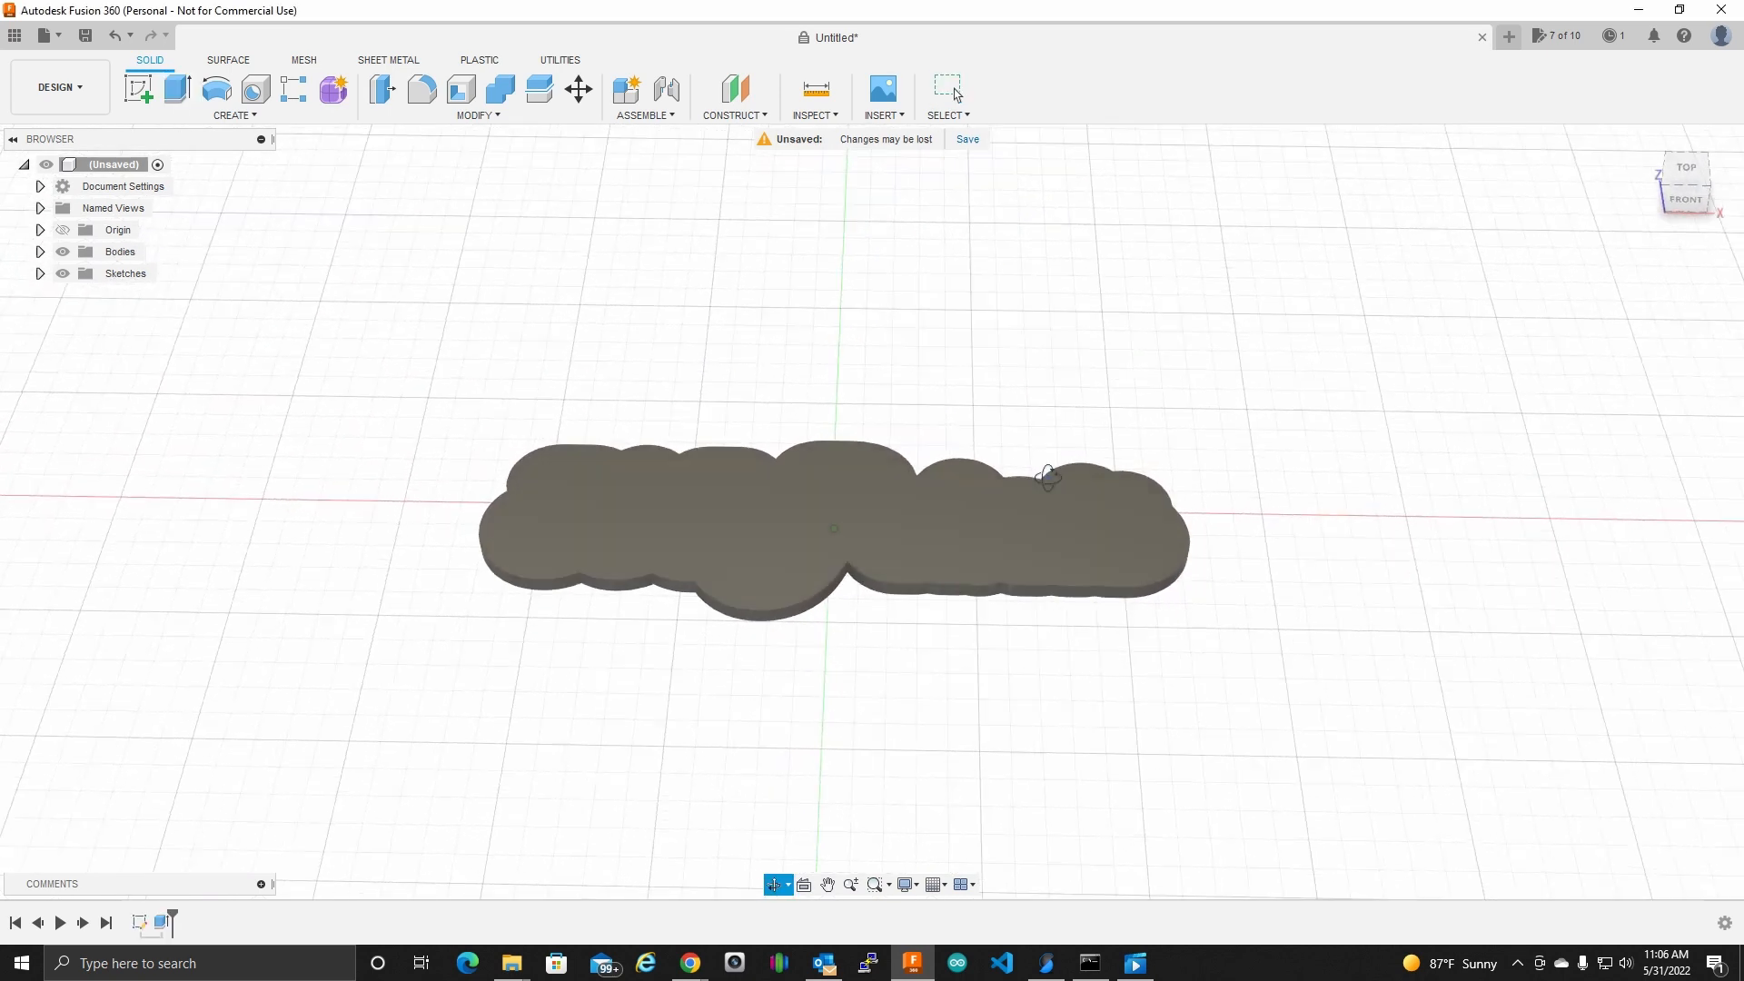
left_click(40, 274)
left_click(79, 295)
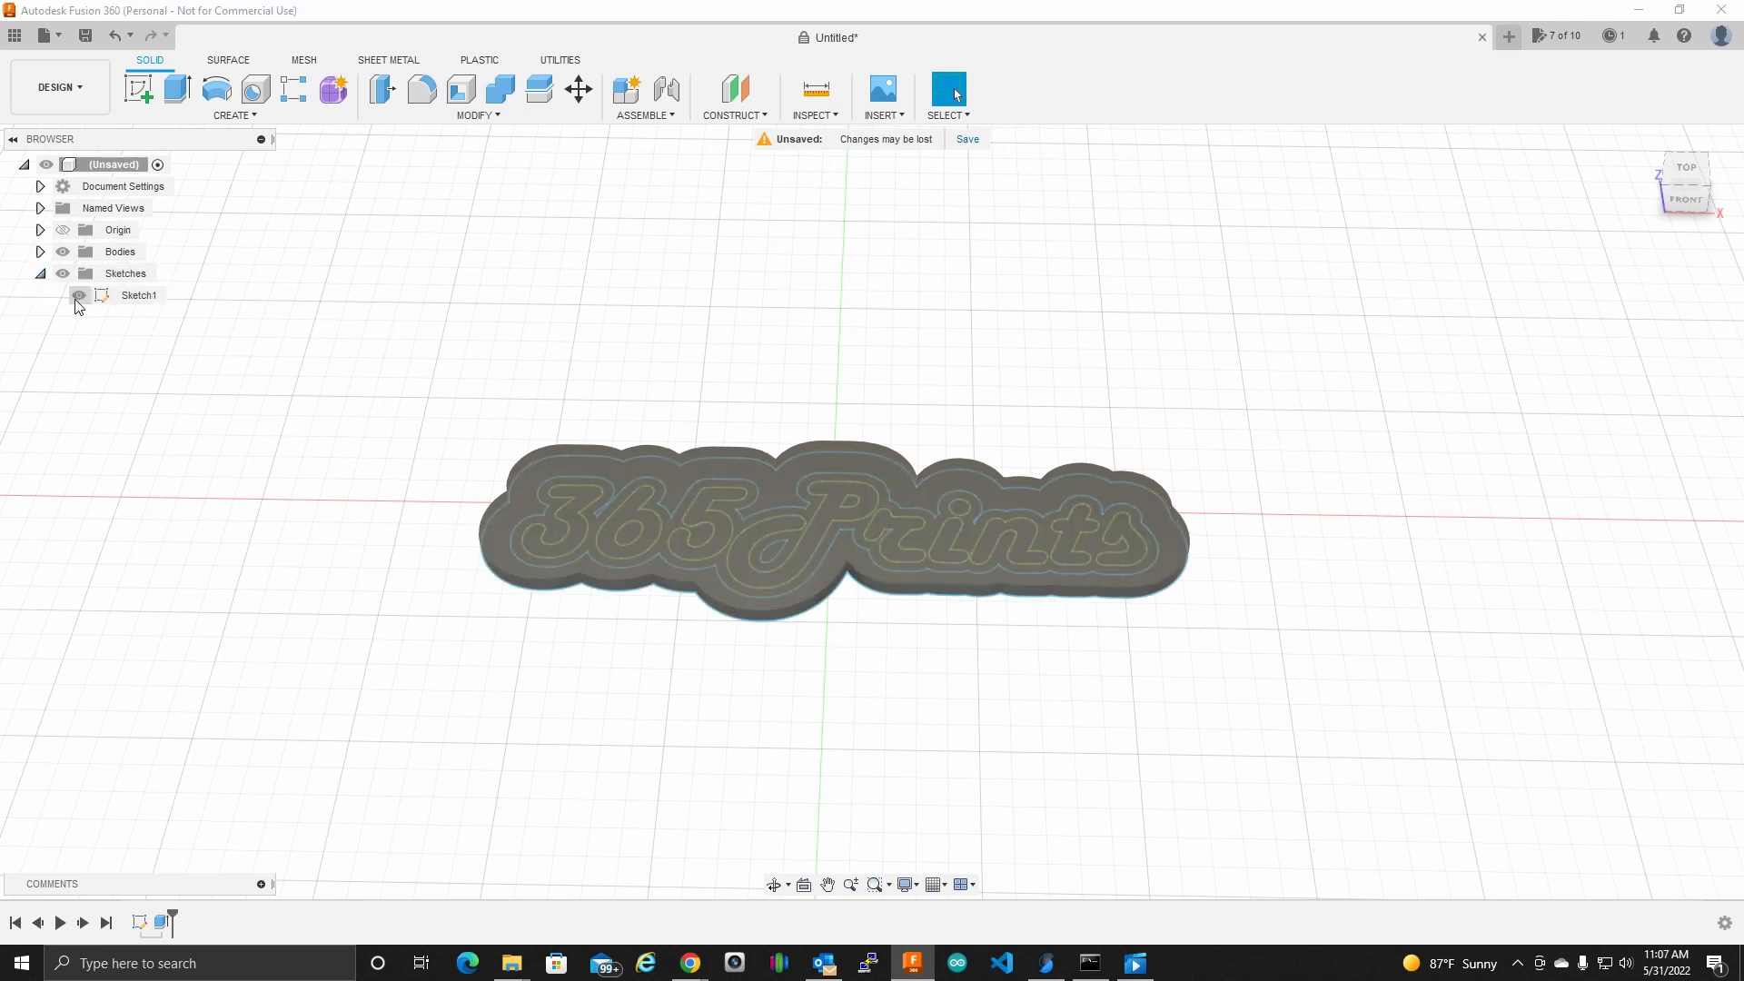
left_click(62, 252)
left_click(175, 79)
left_click(62, 253)
mouse_move(1246, 579)
middle_mouse_down("shift")
mouse_move(1257, 472)
mouse_move(1259, 562)
middle_mouse_up("shift")
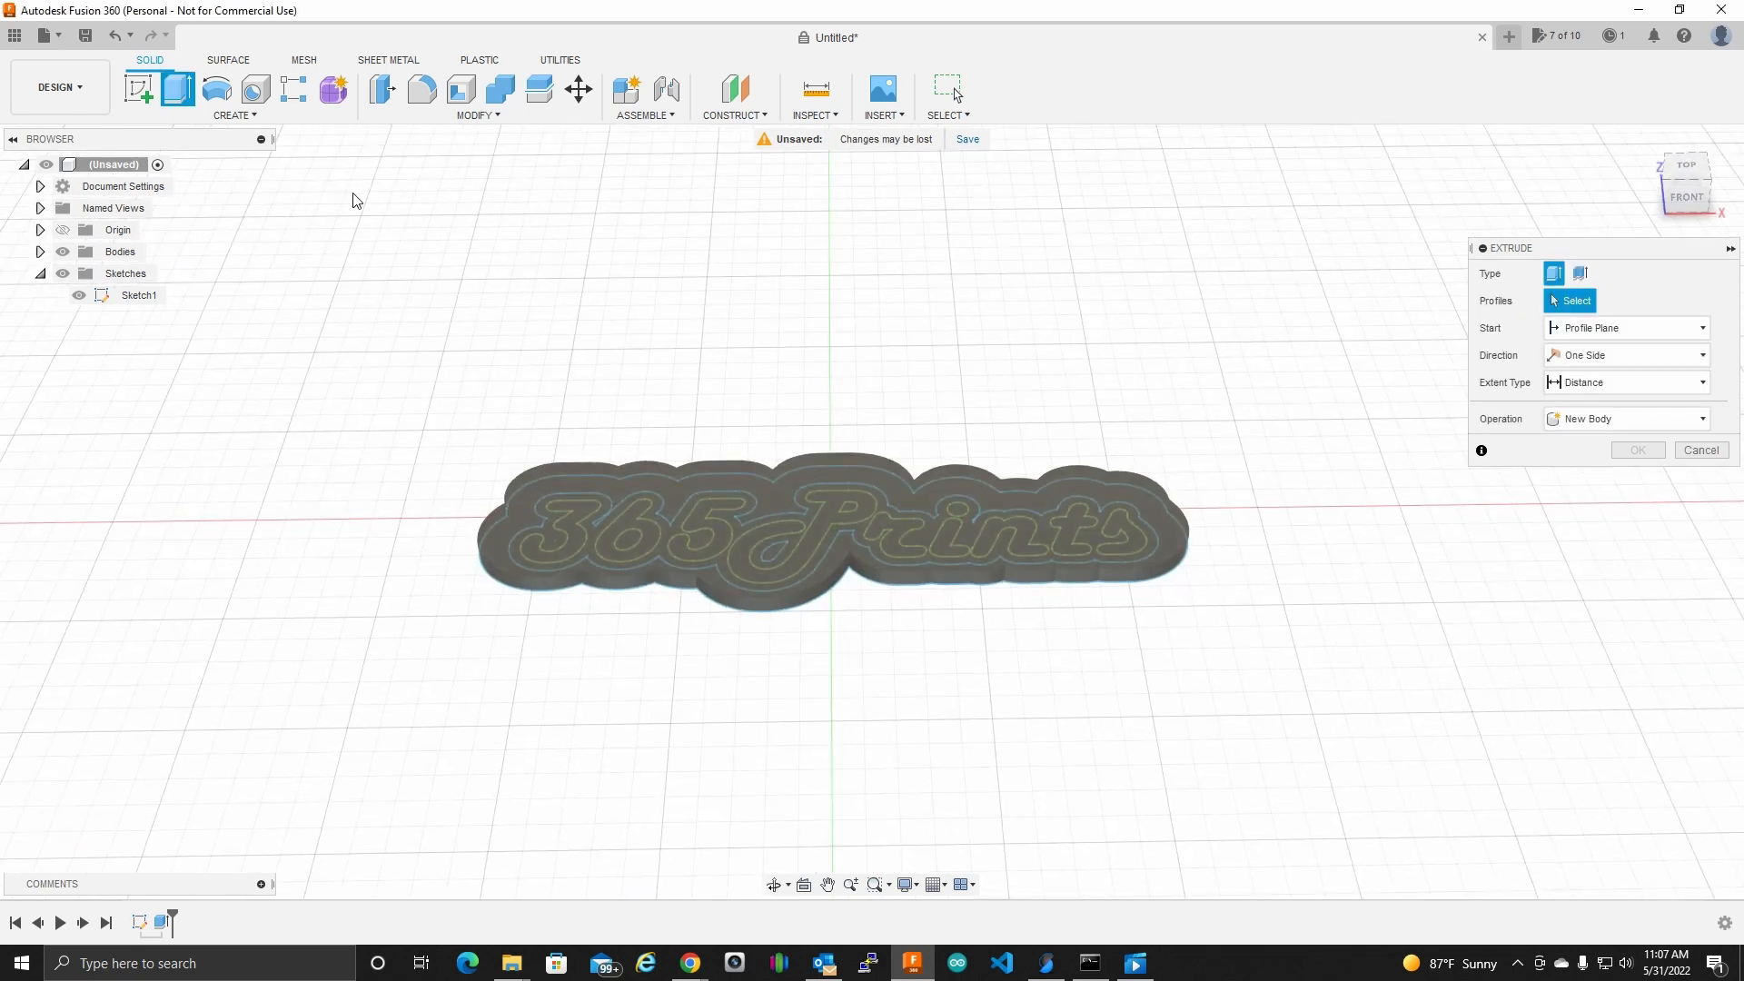
left_click(62, 251)
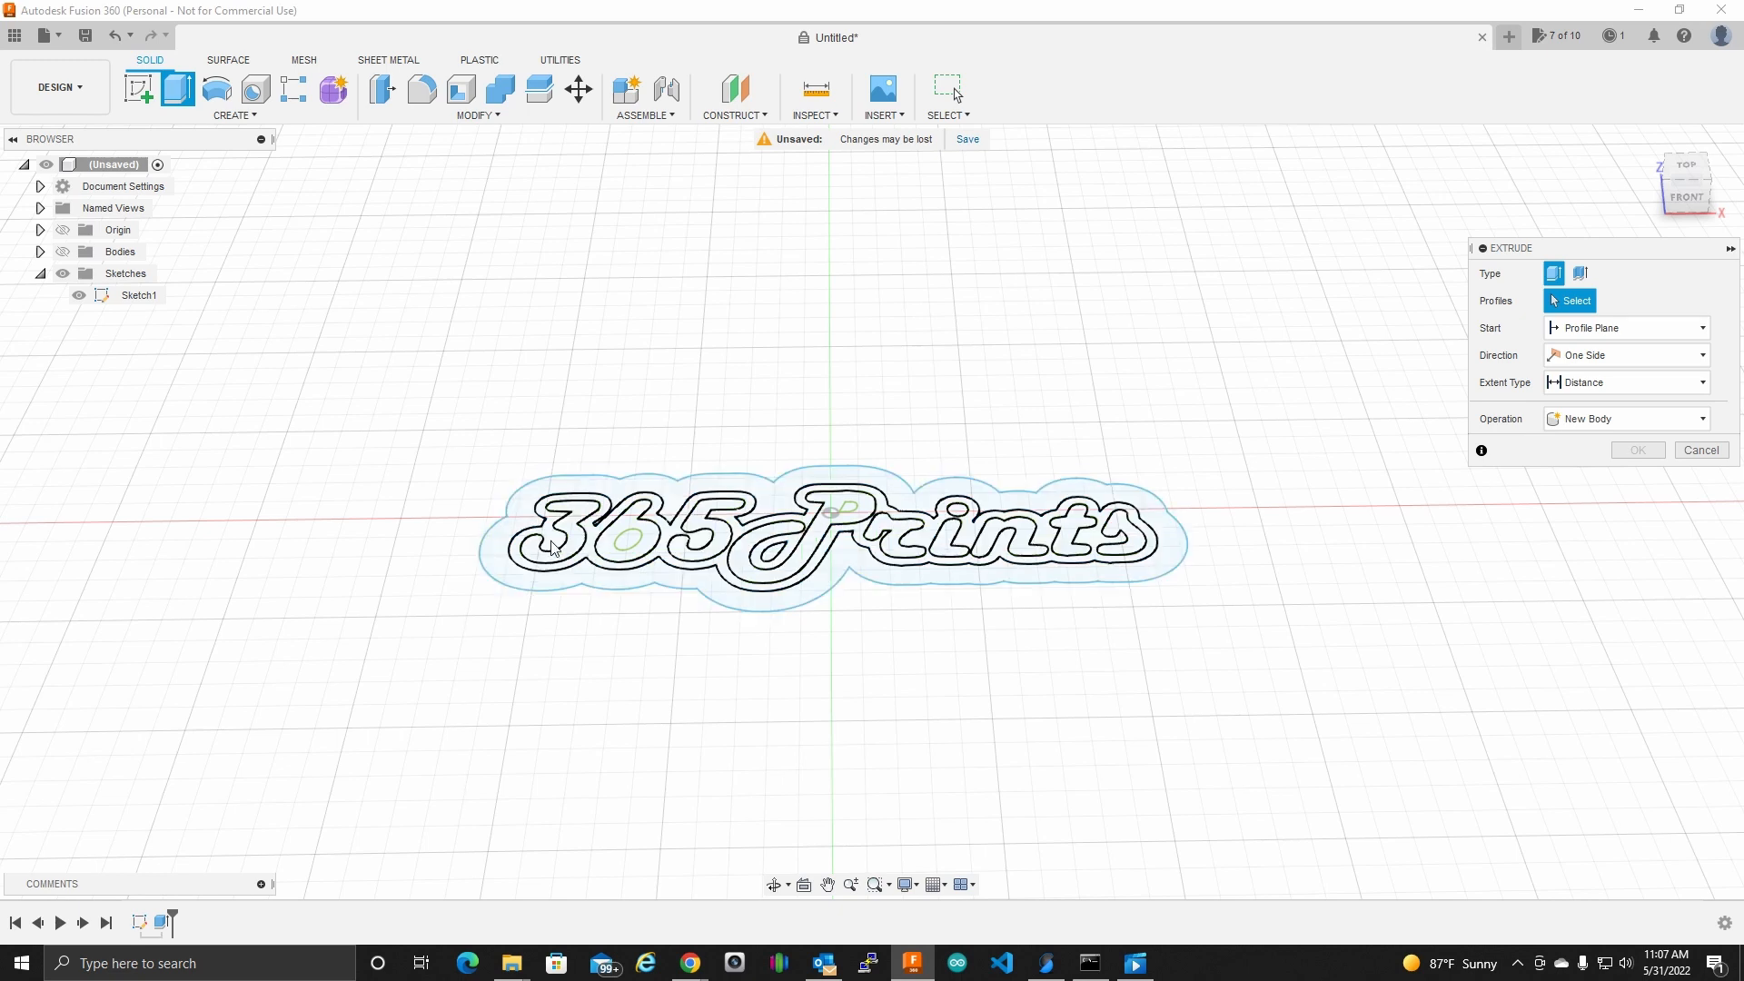
Step: Select the band between the letters and their merged outline, plus the counters of the 6 and the P, as extrusion profiles
left_click(981, 545)
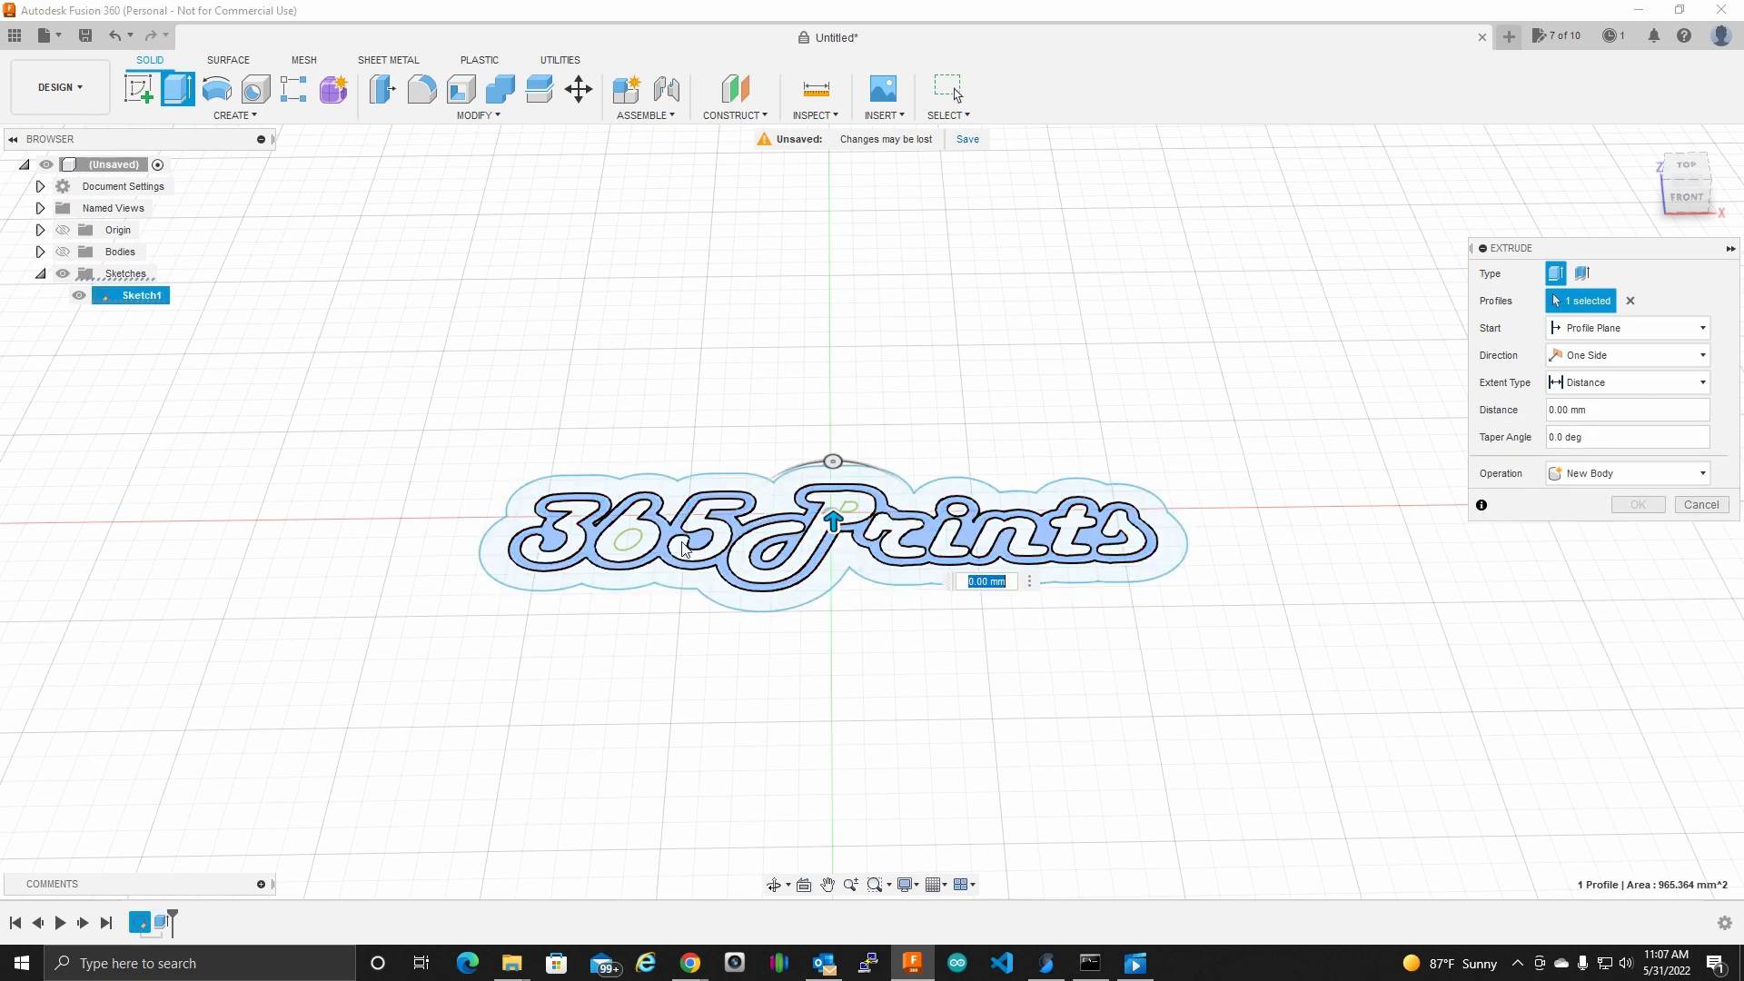
left_click(629, 544)
left_click(843, 516)
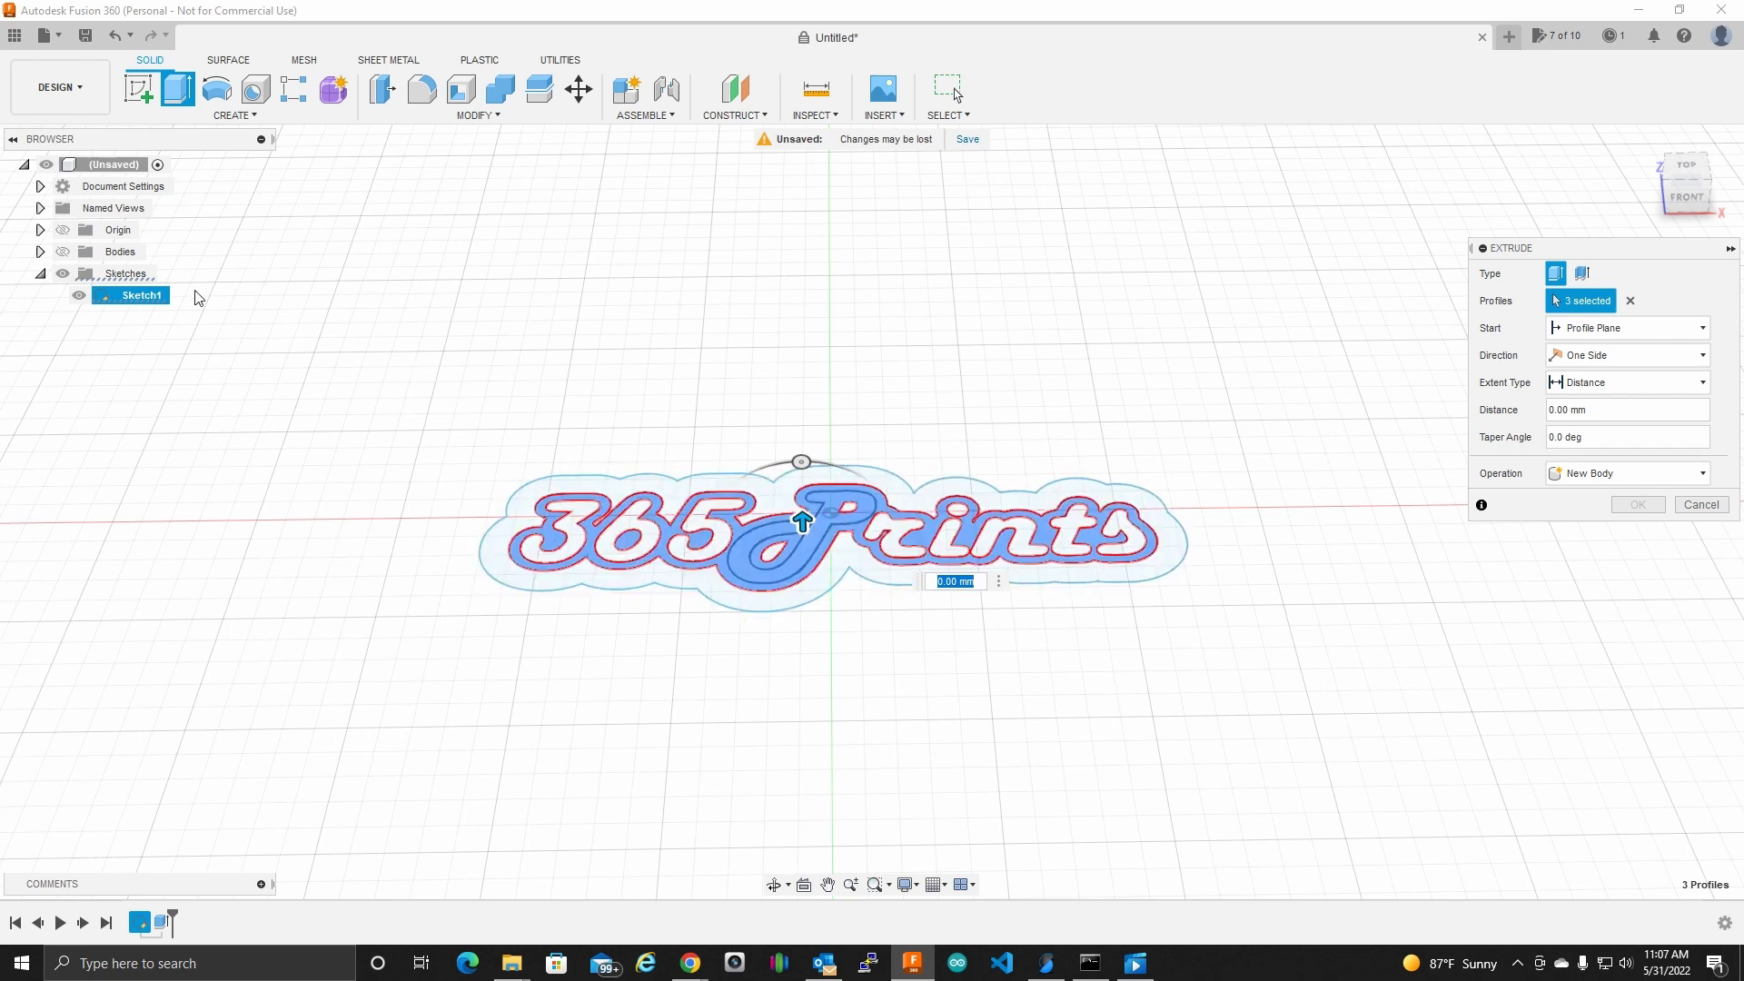
left_click(745, 582)
scroll(844, 545, "up", 5)
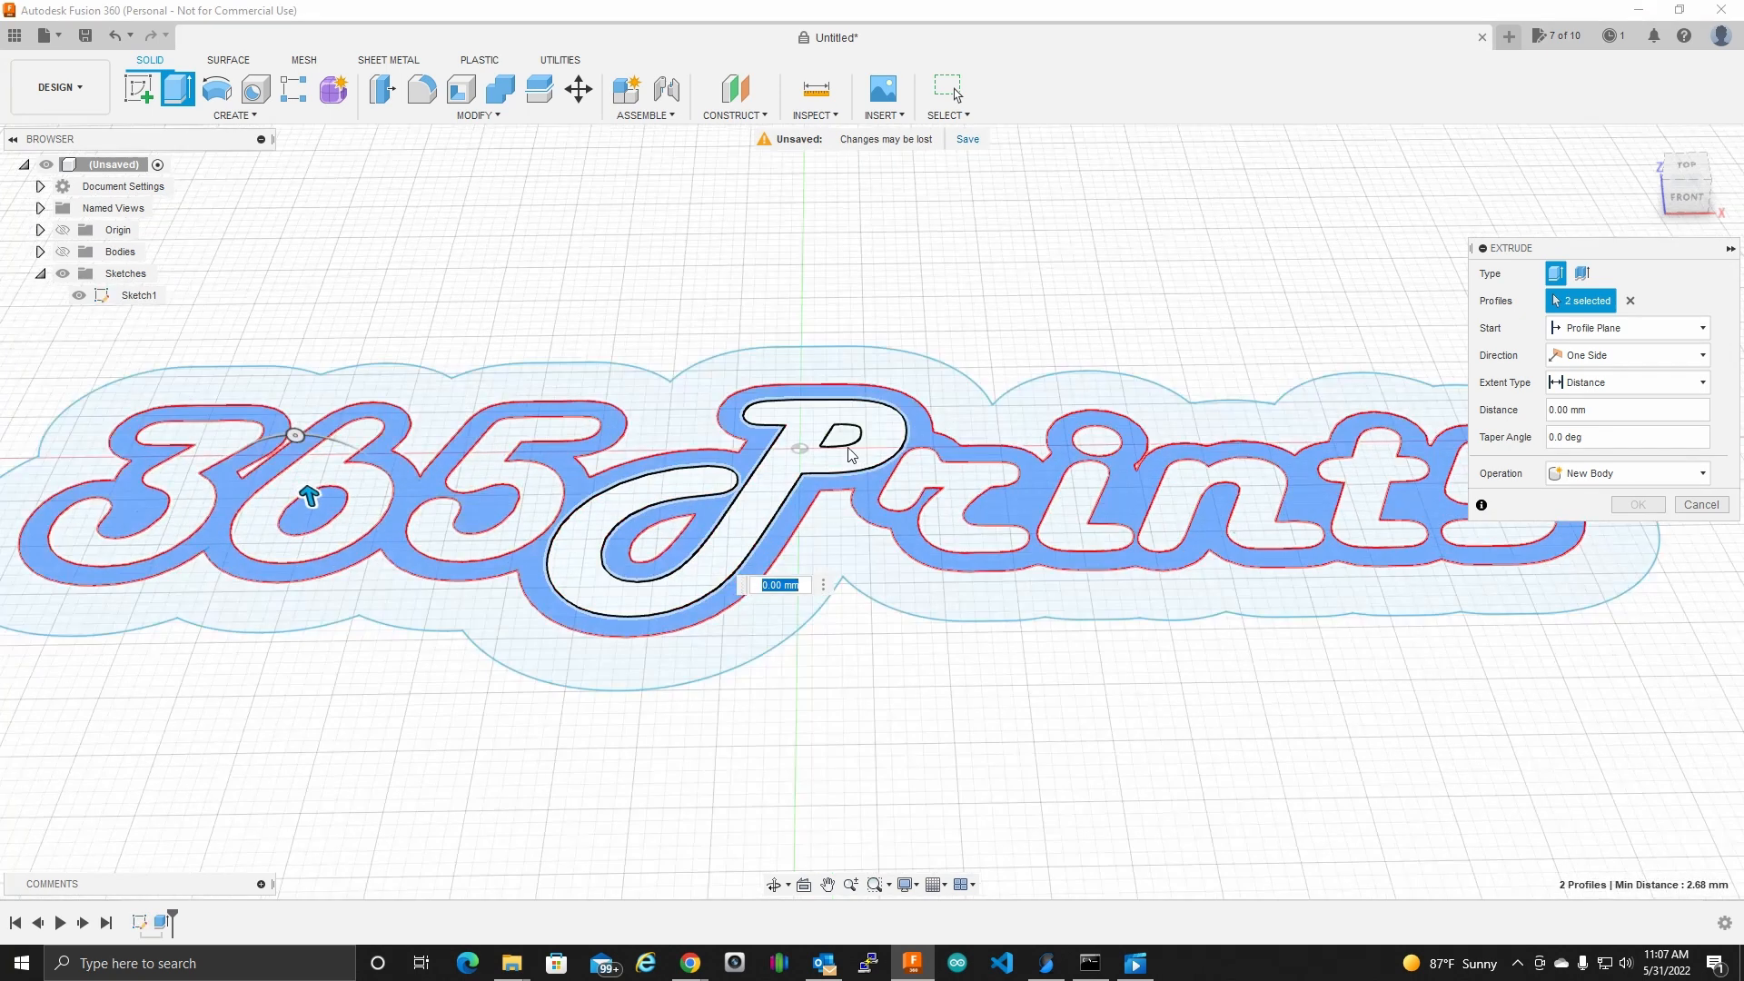
left_click(791, 482)
scroll(737, 610, "down", 5)
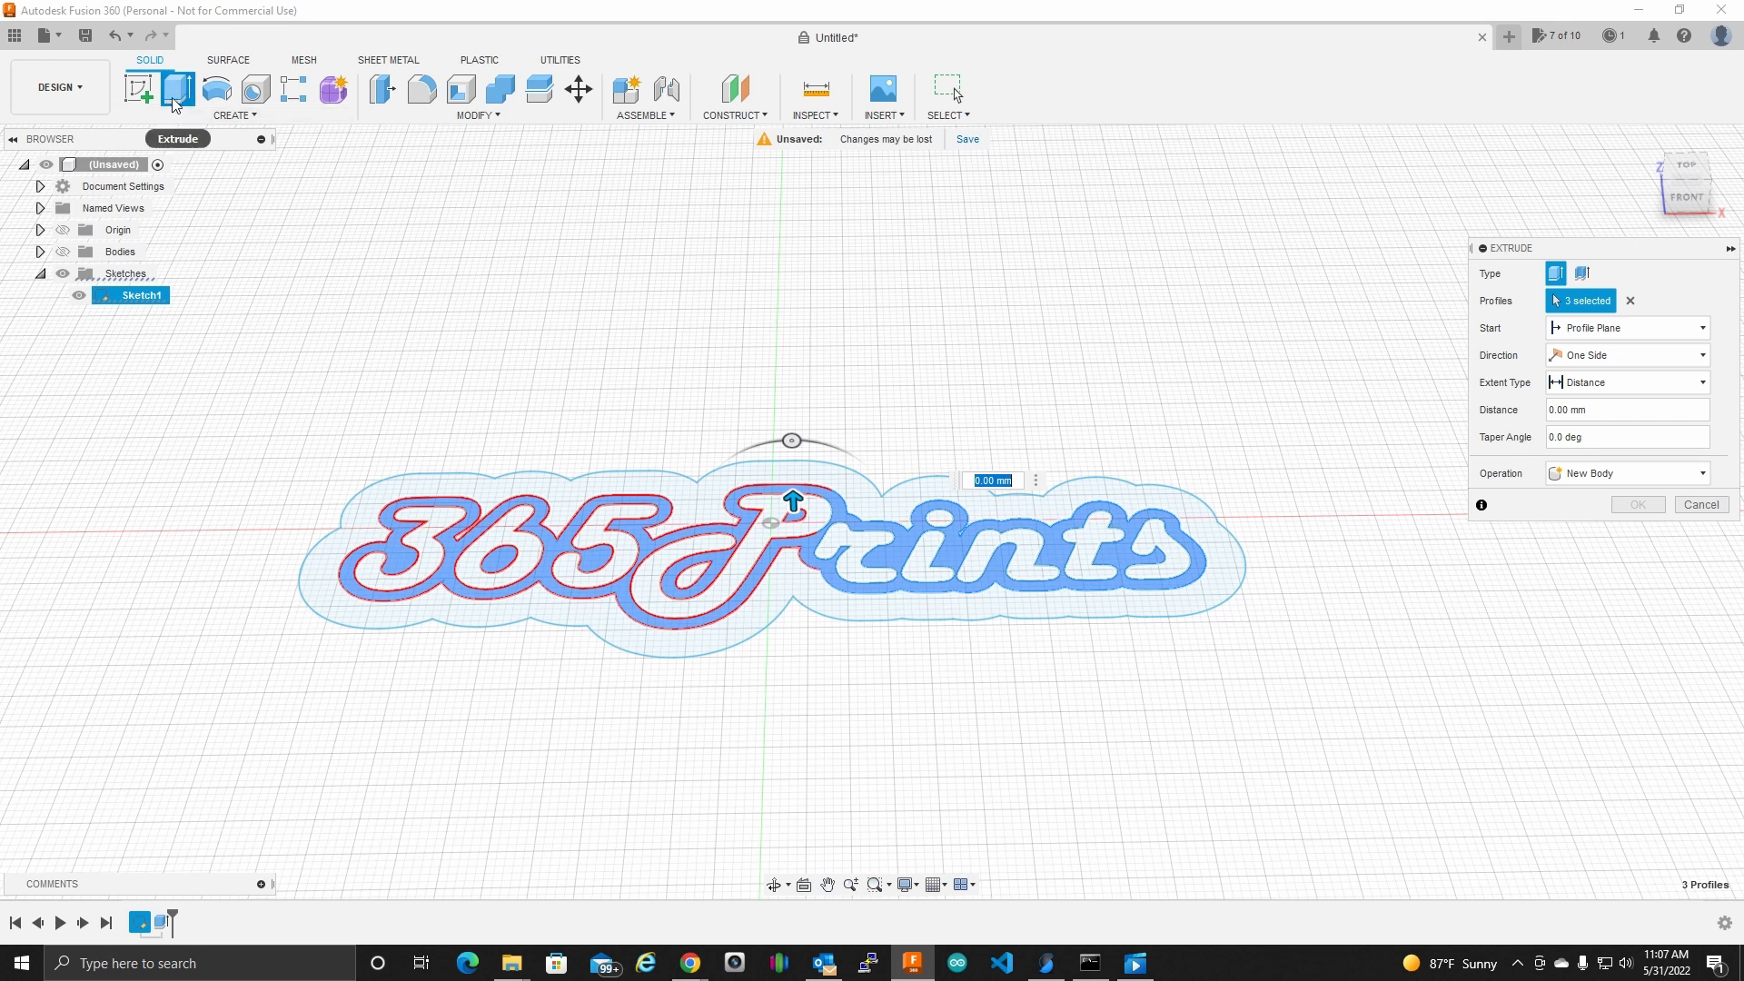
Step: Show the base body again and extrude the selected band profiles 3.5 mm, joined to the body
left_click(63, 254)
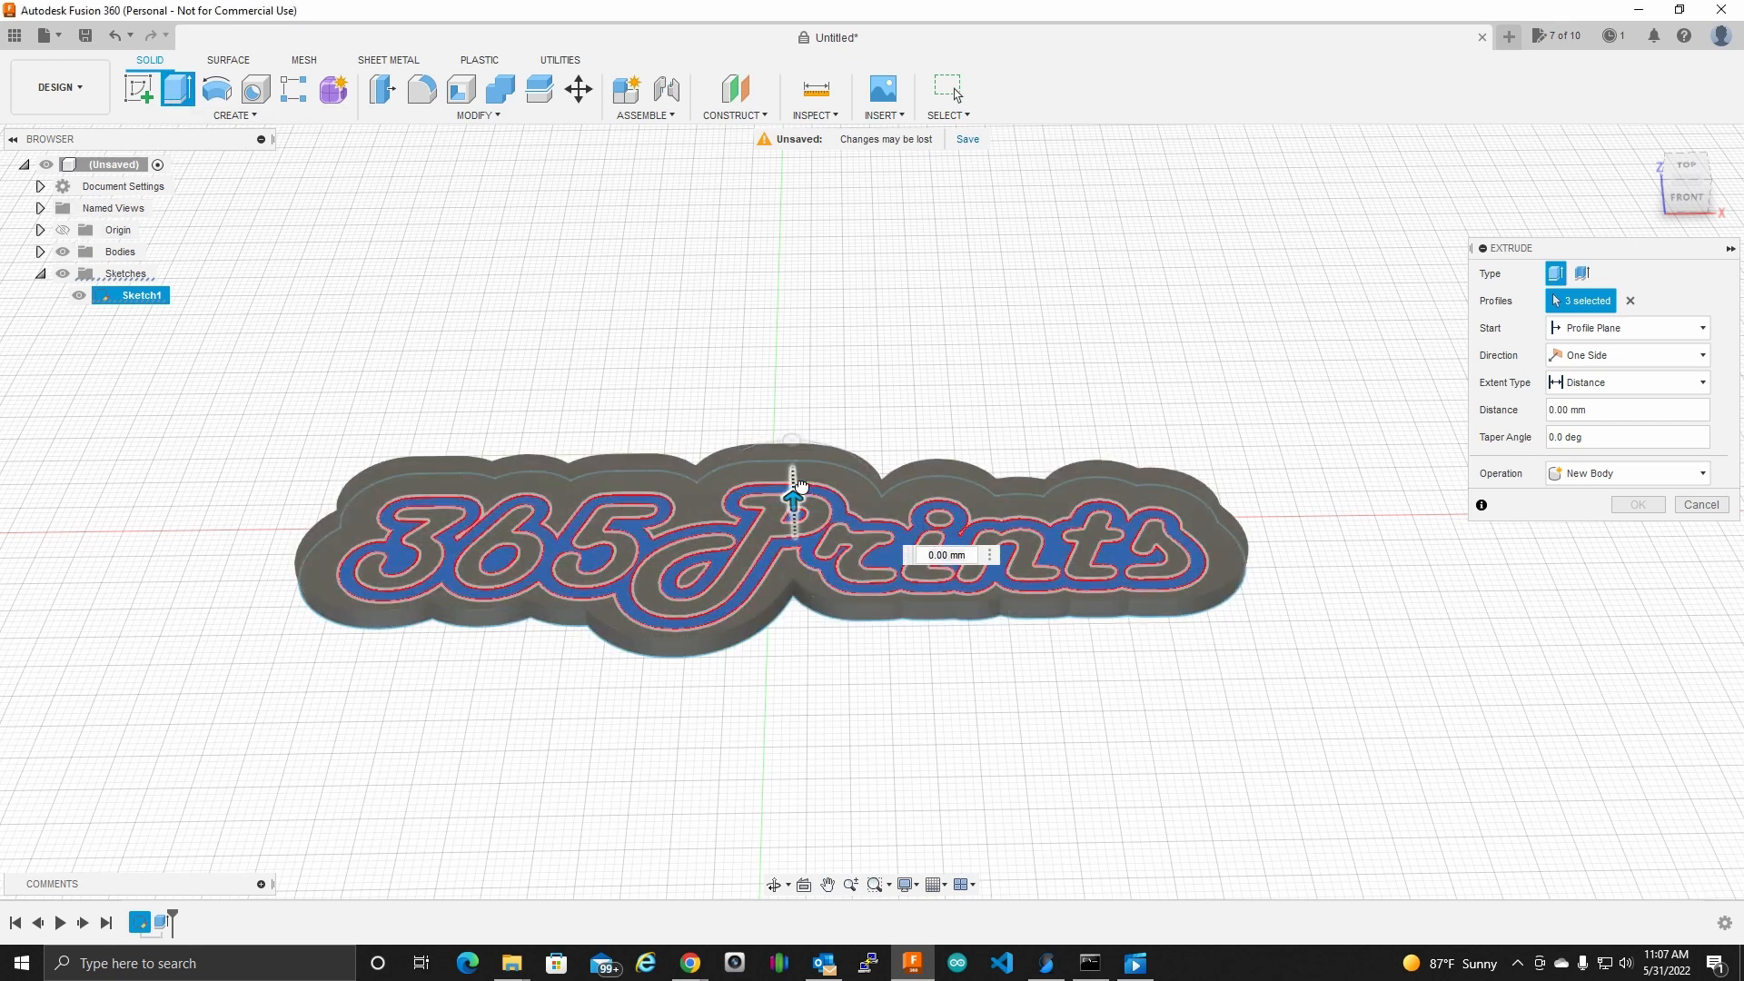
left_click_drag(801, 479, 801, 477)
type("3.5")
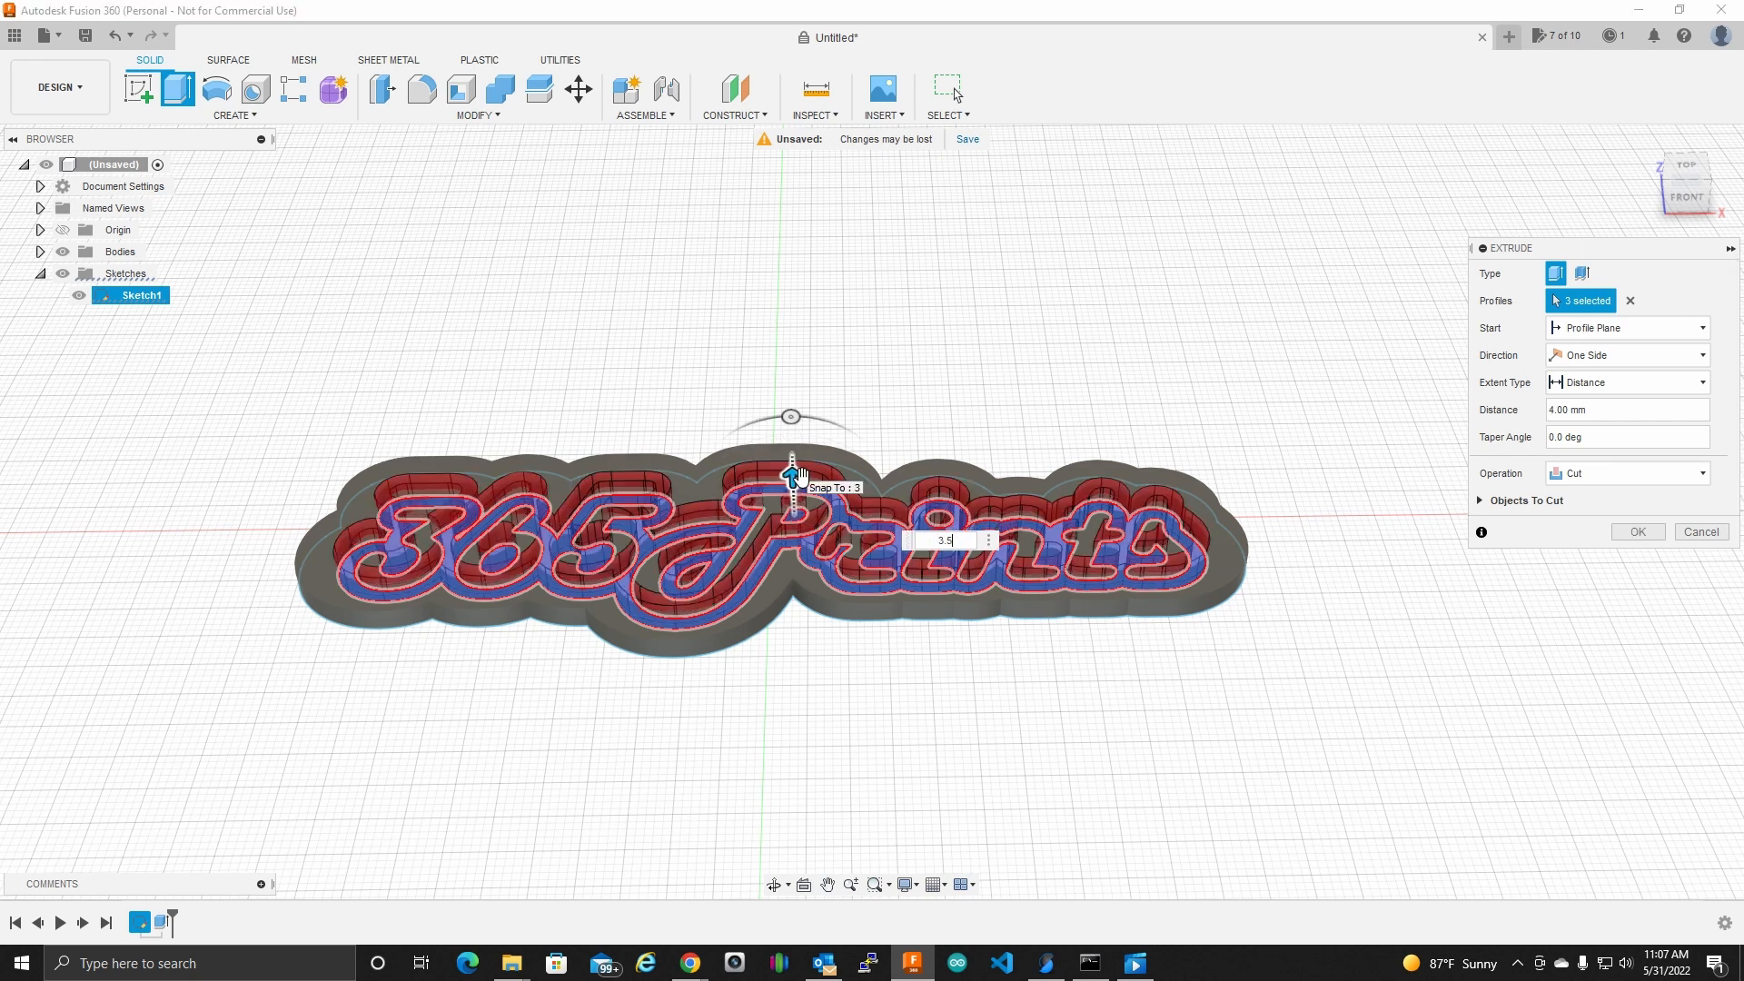
left_click(1588, 476)
left_click(1543, 493)
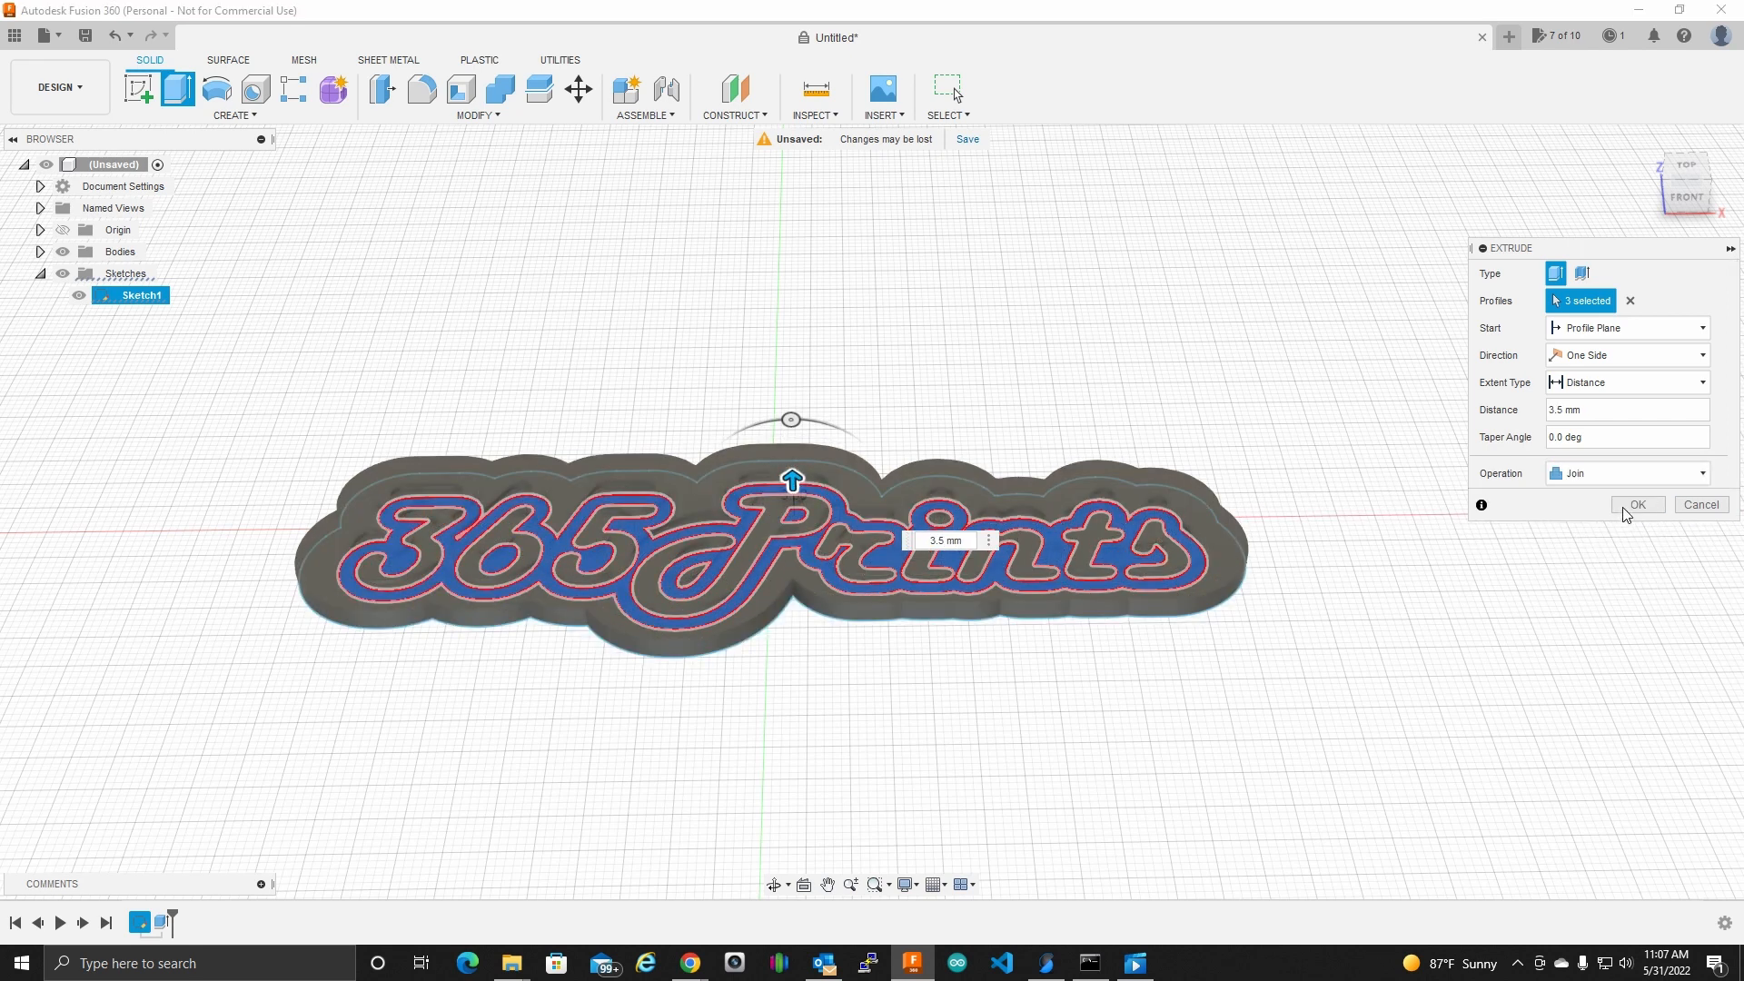
left_click(1622, 507)
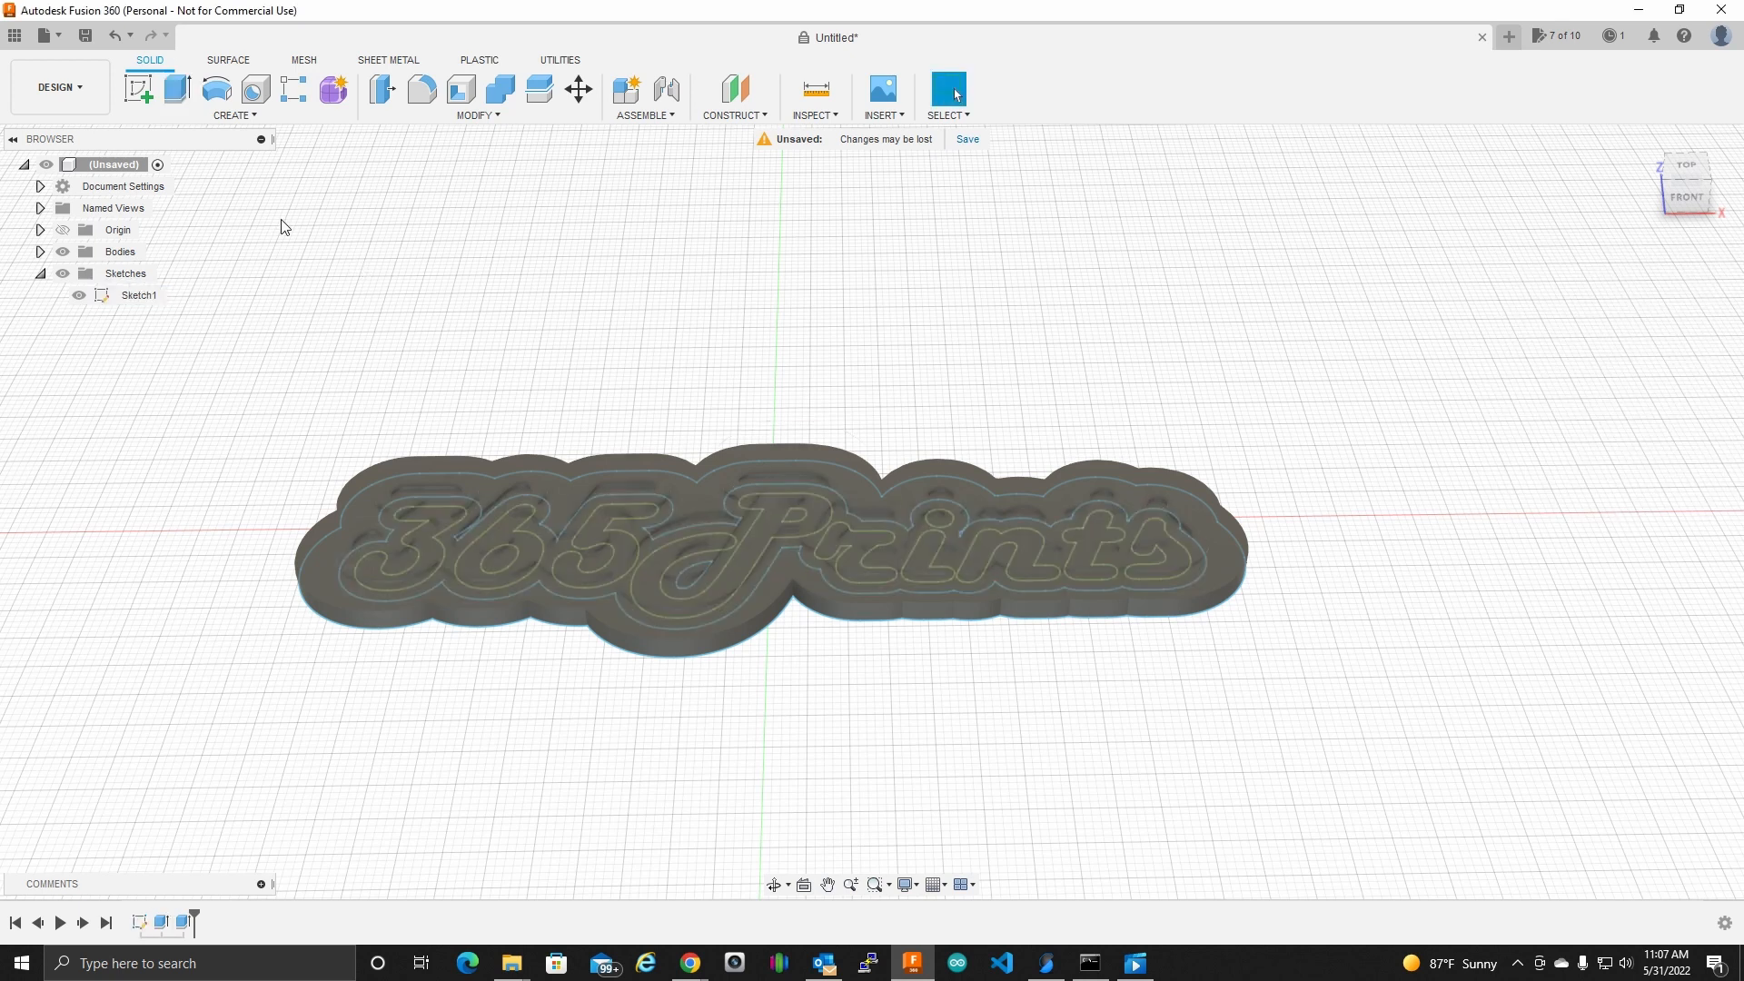
Step: Hide the base body and select all letter profiles of "365Prints", including the dot of the i, for an extrusion
left_click(62, 252)
left_click(172, 95)
left_click(427, 549)
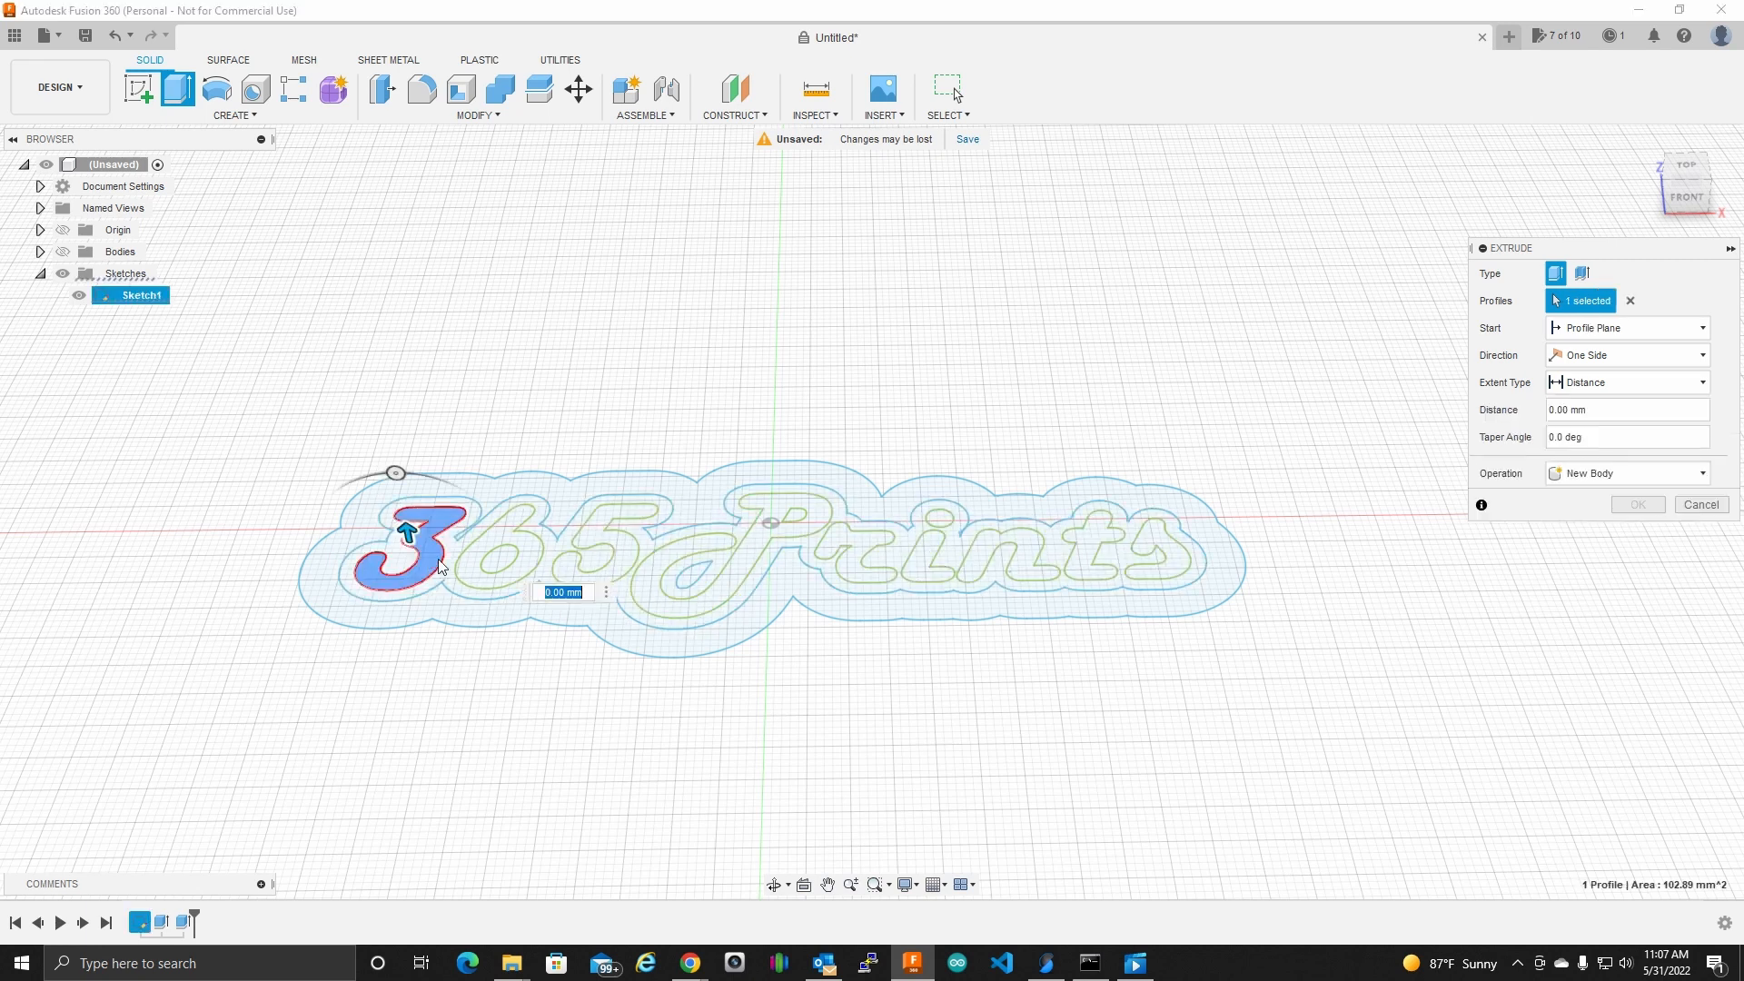
left_click(525, 562)
left_click(600, 556)
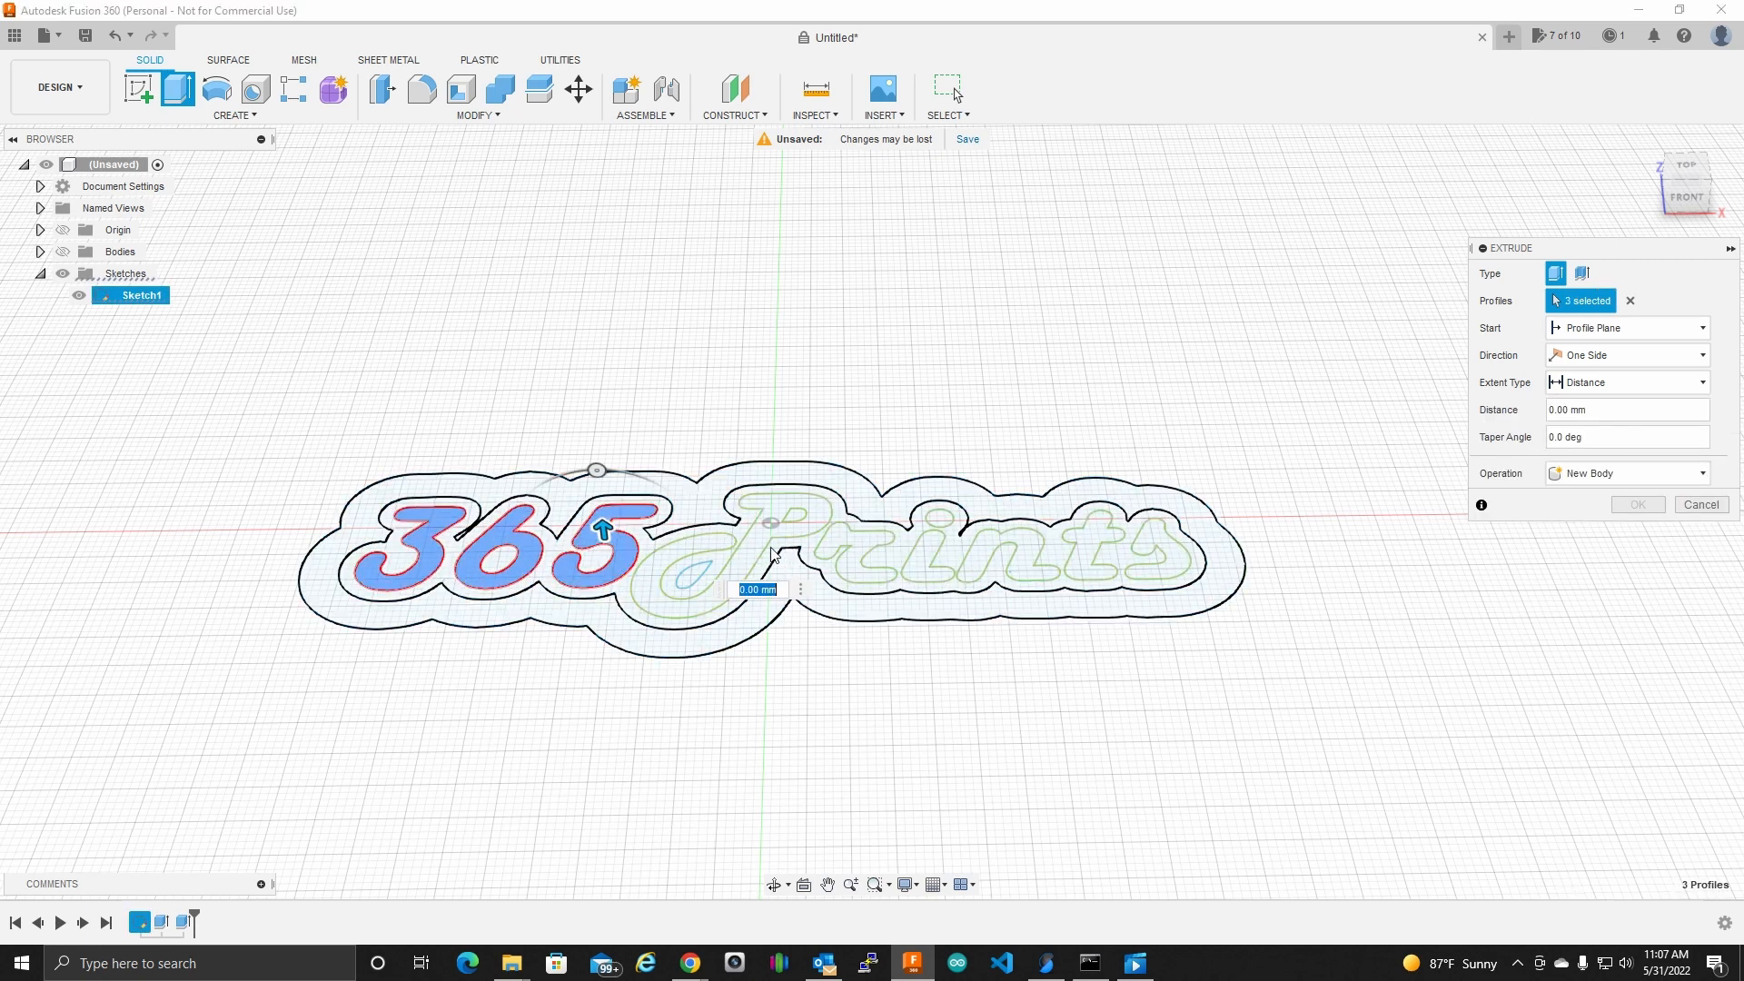
left_click(754, 554)
left_click(865, 561)
left_click(930, 563)
left_click(941, 519)
left_click(1008, 555)
left_click(1094, 548)
left_click(1158, 555)
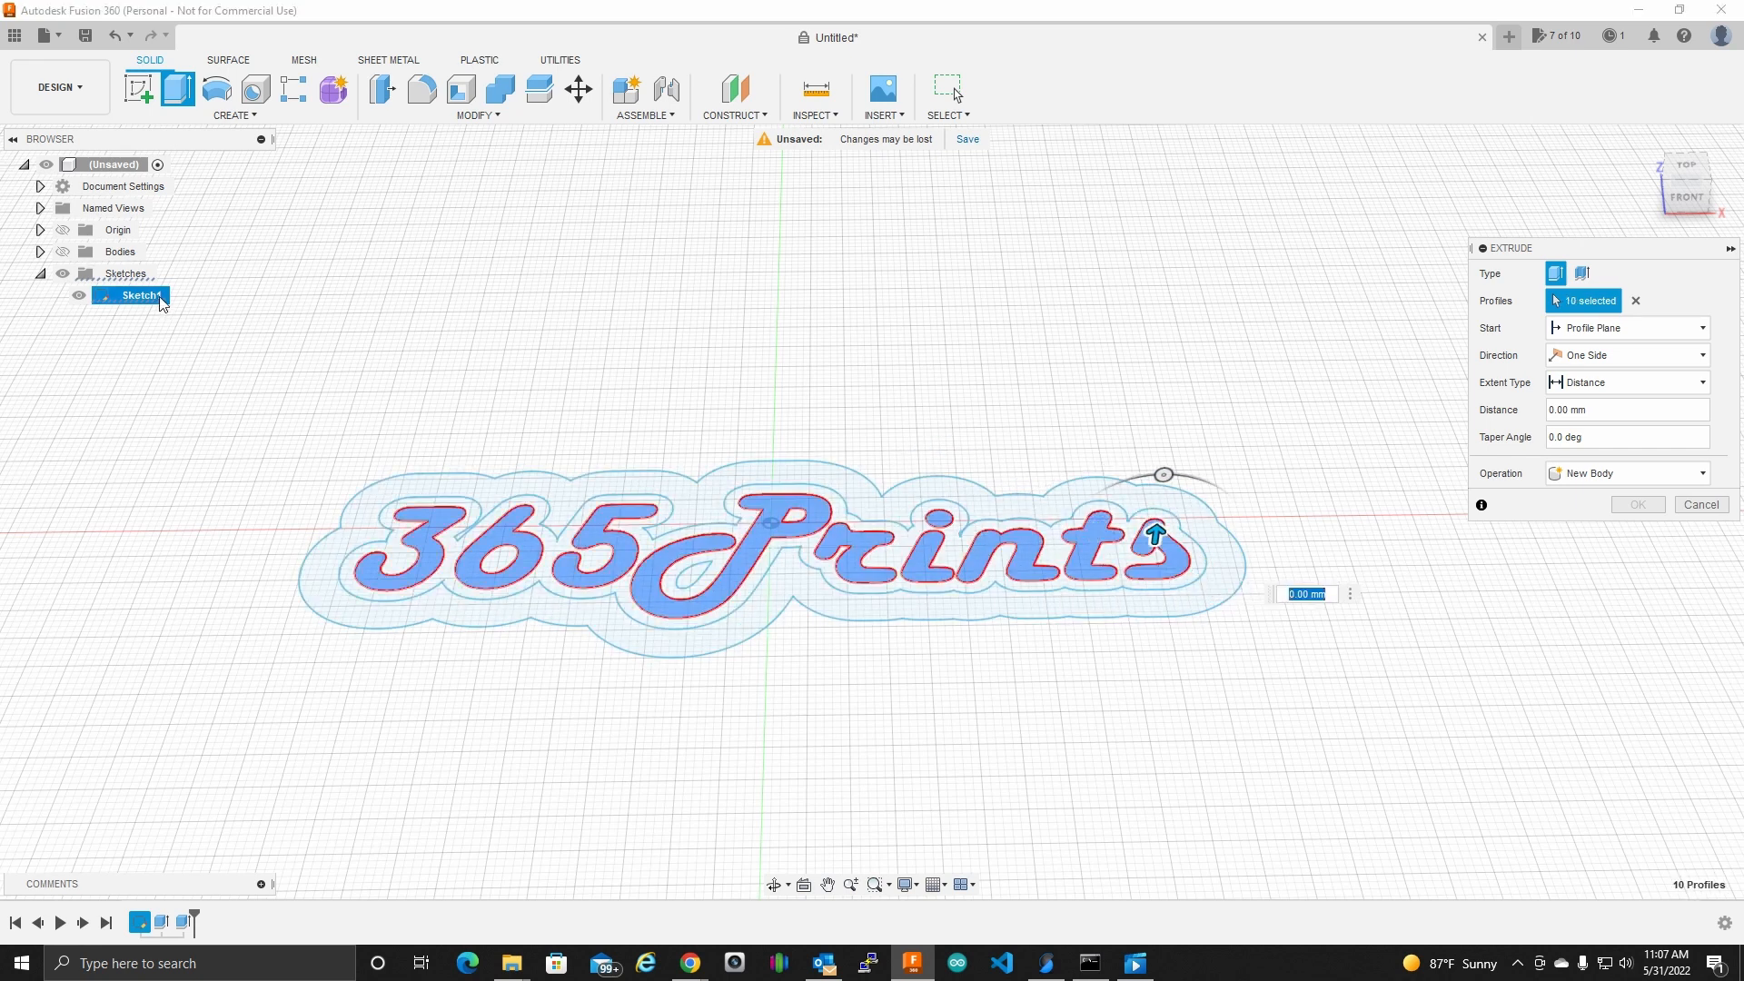
Step: Try to extrude the selected letters 4 mm joined to the base body, then cancel the extrusion
left_click(63, 251)
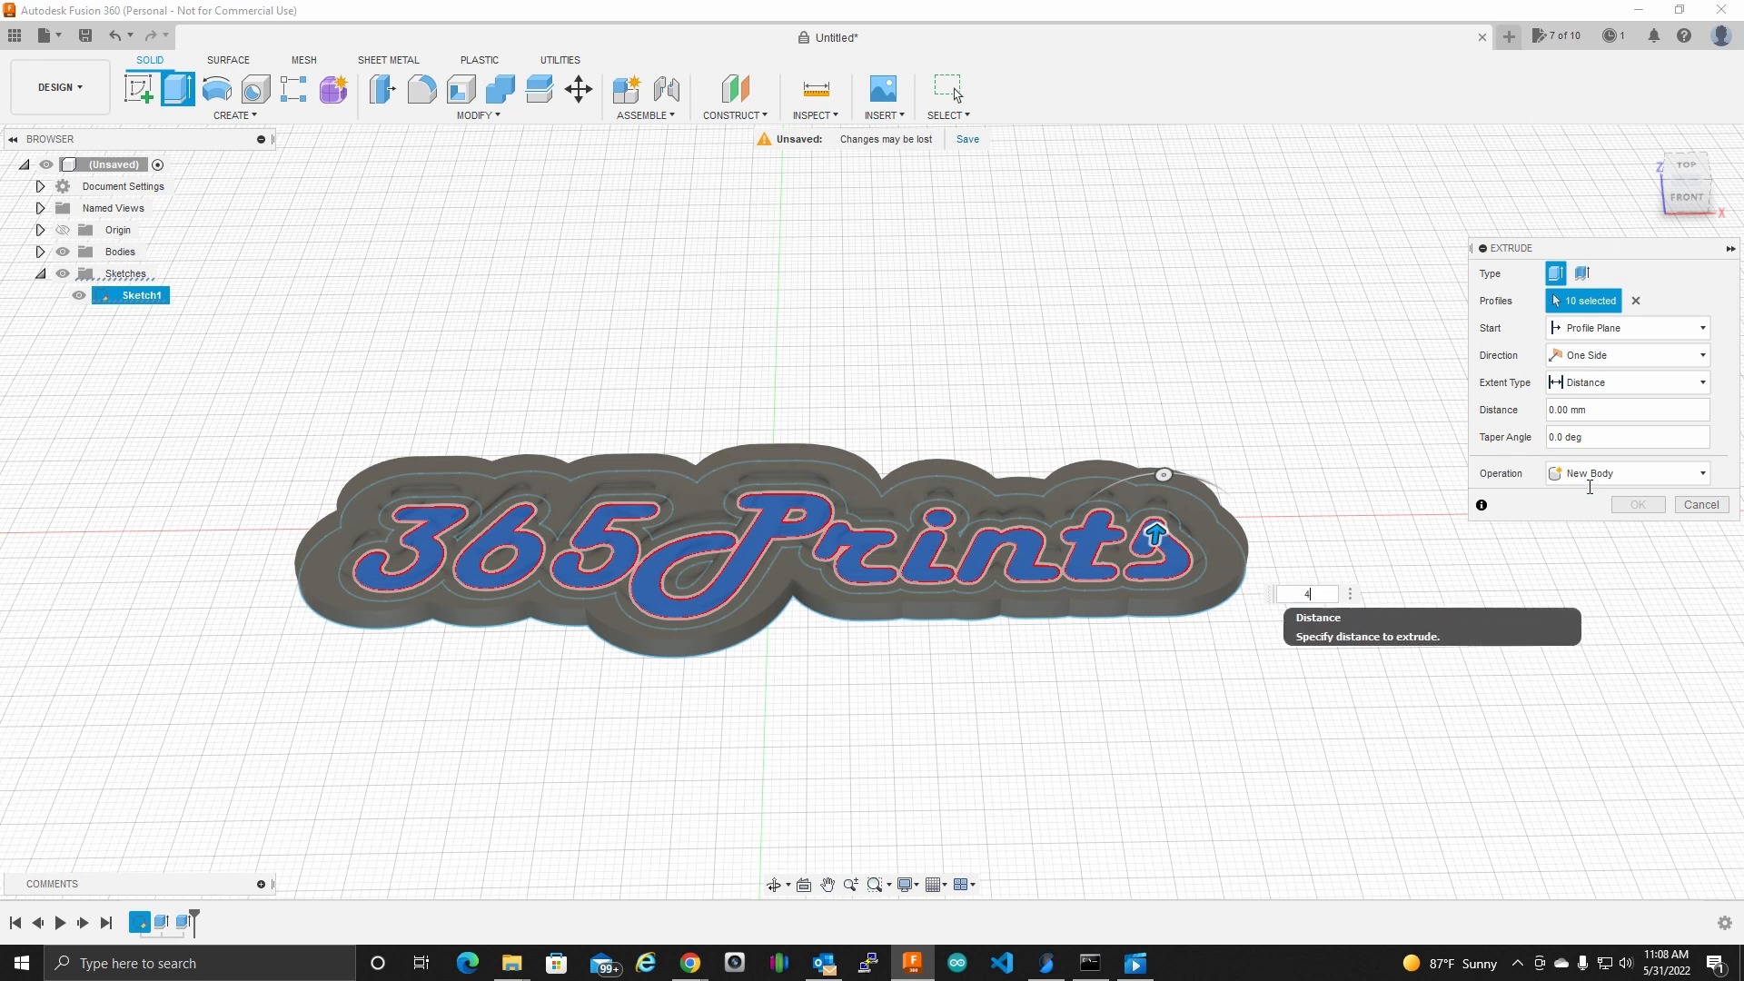
left_click(1584, 476)
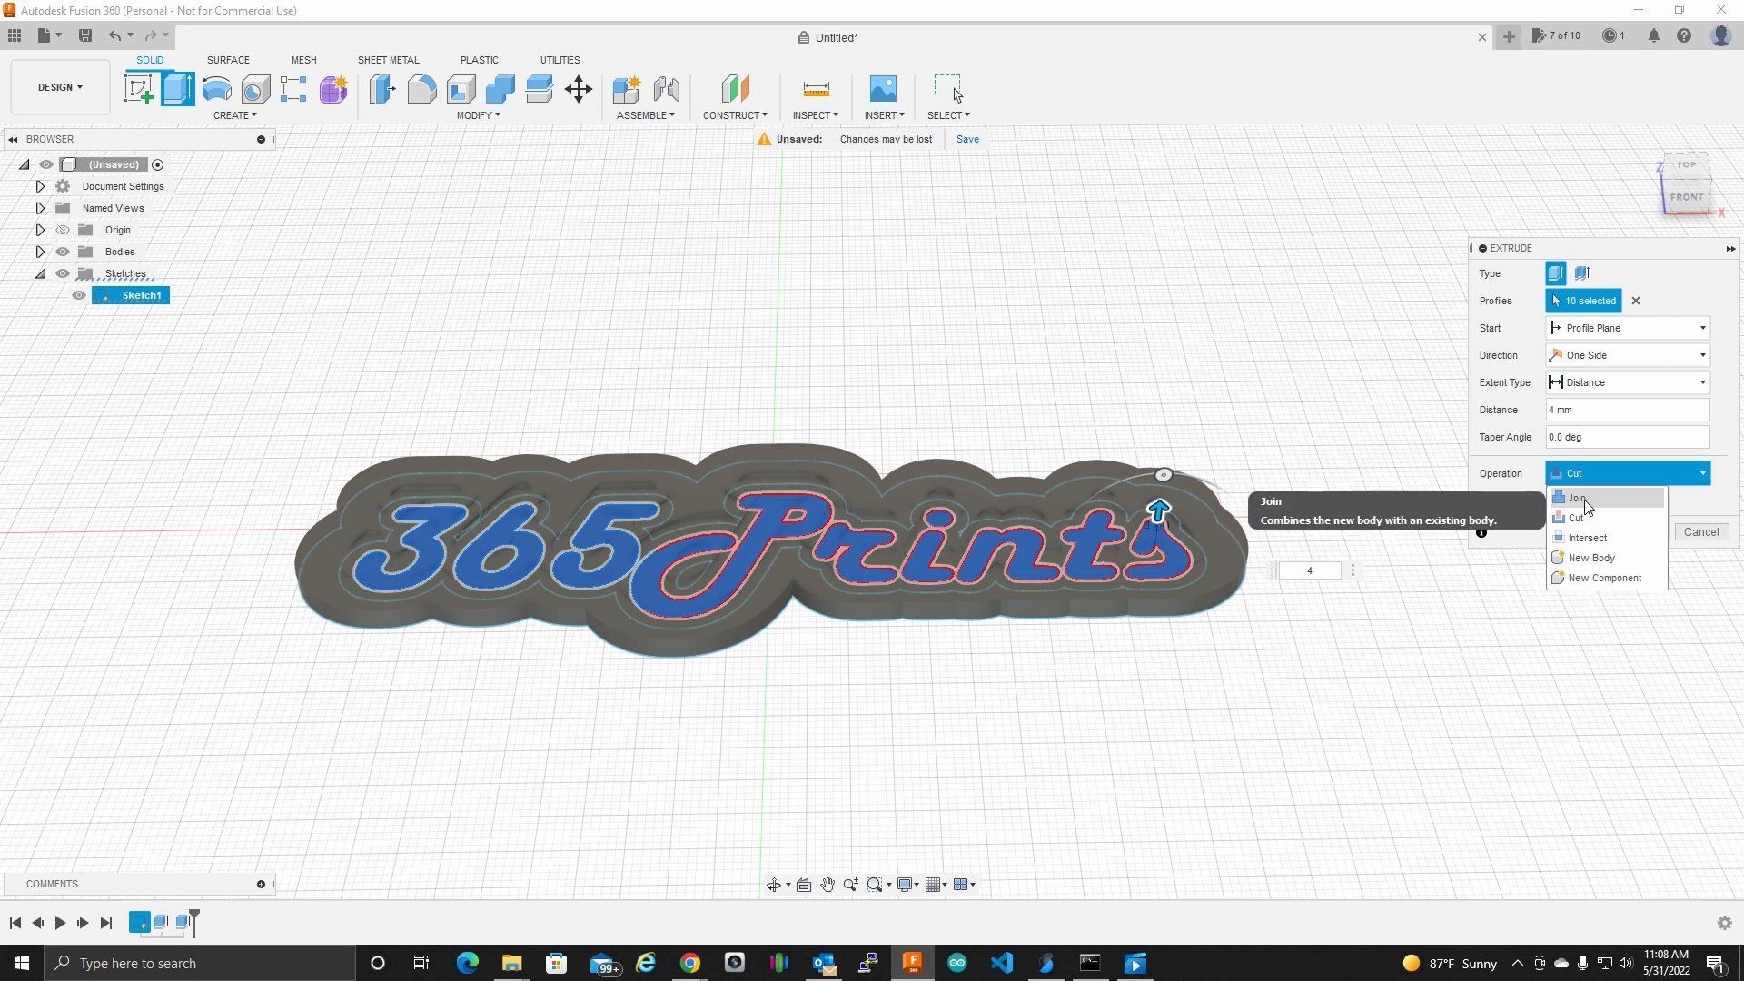
left_click(1582, 499)
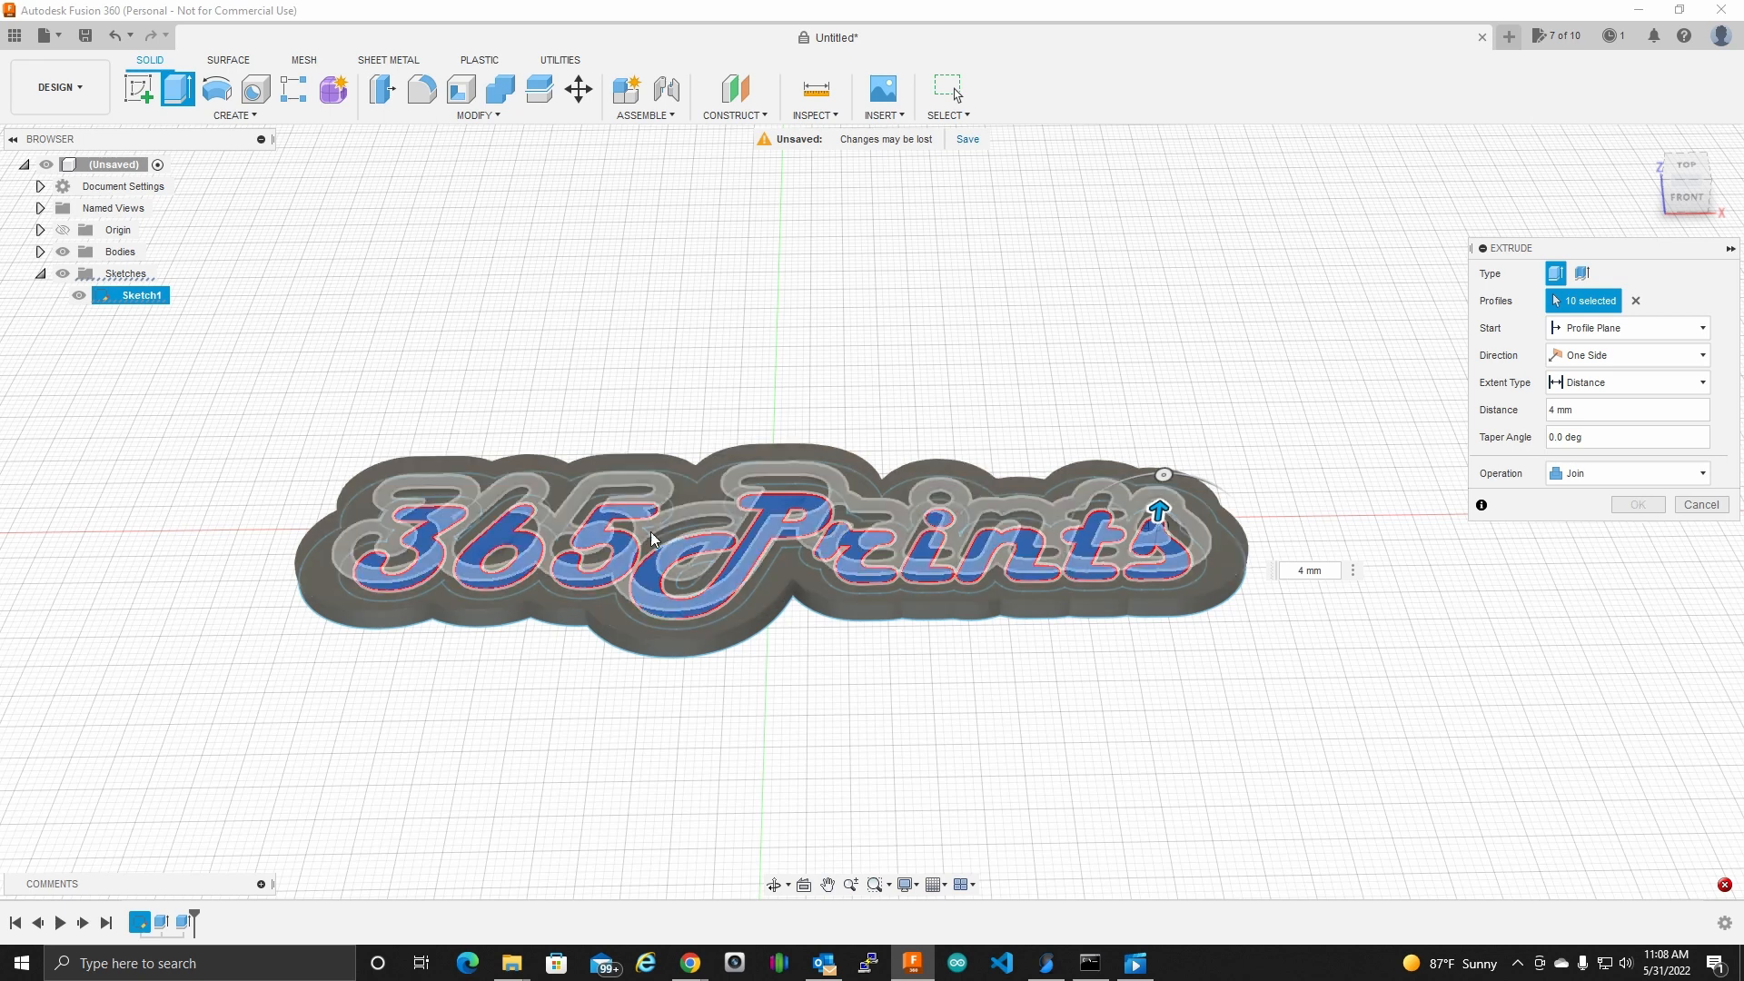
left_click(1701, 504)
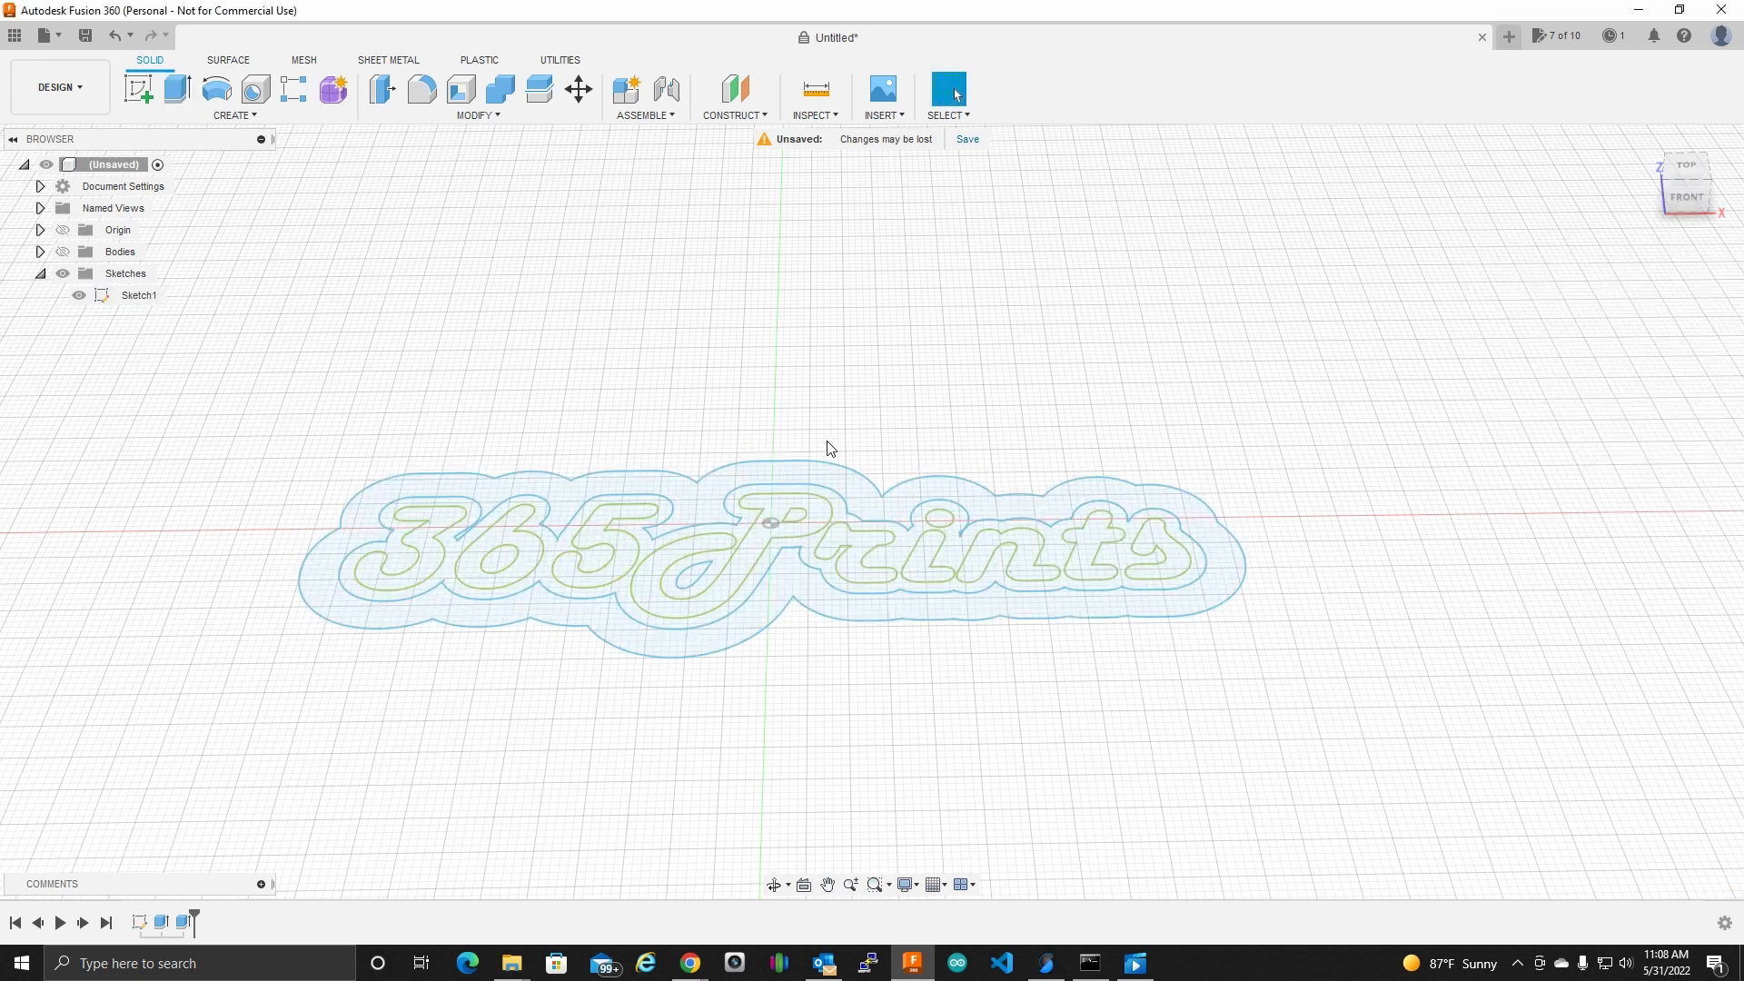
Step: Hide the base body, restart the extrusion and select the 3, 6, 5 and P profiles
left_click(63, 252)
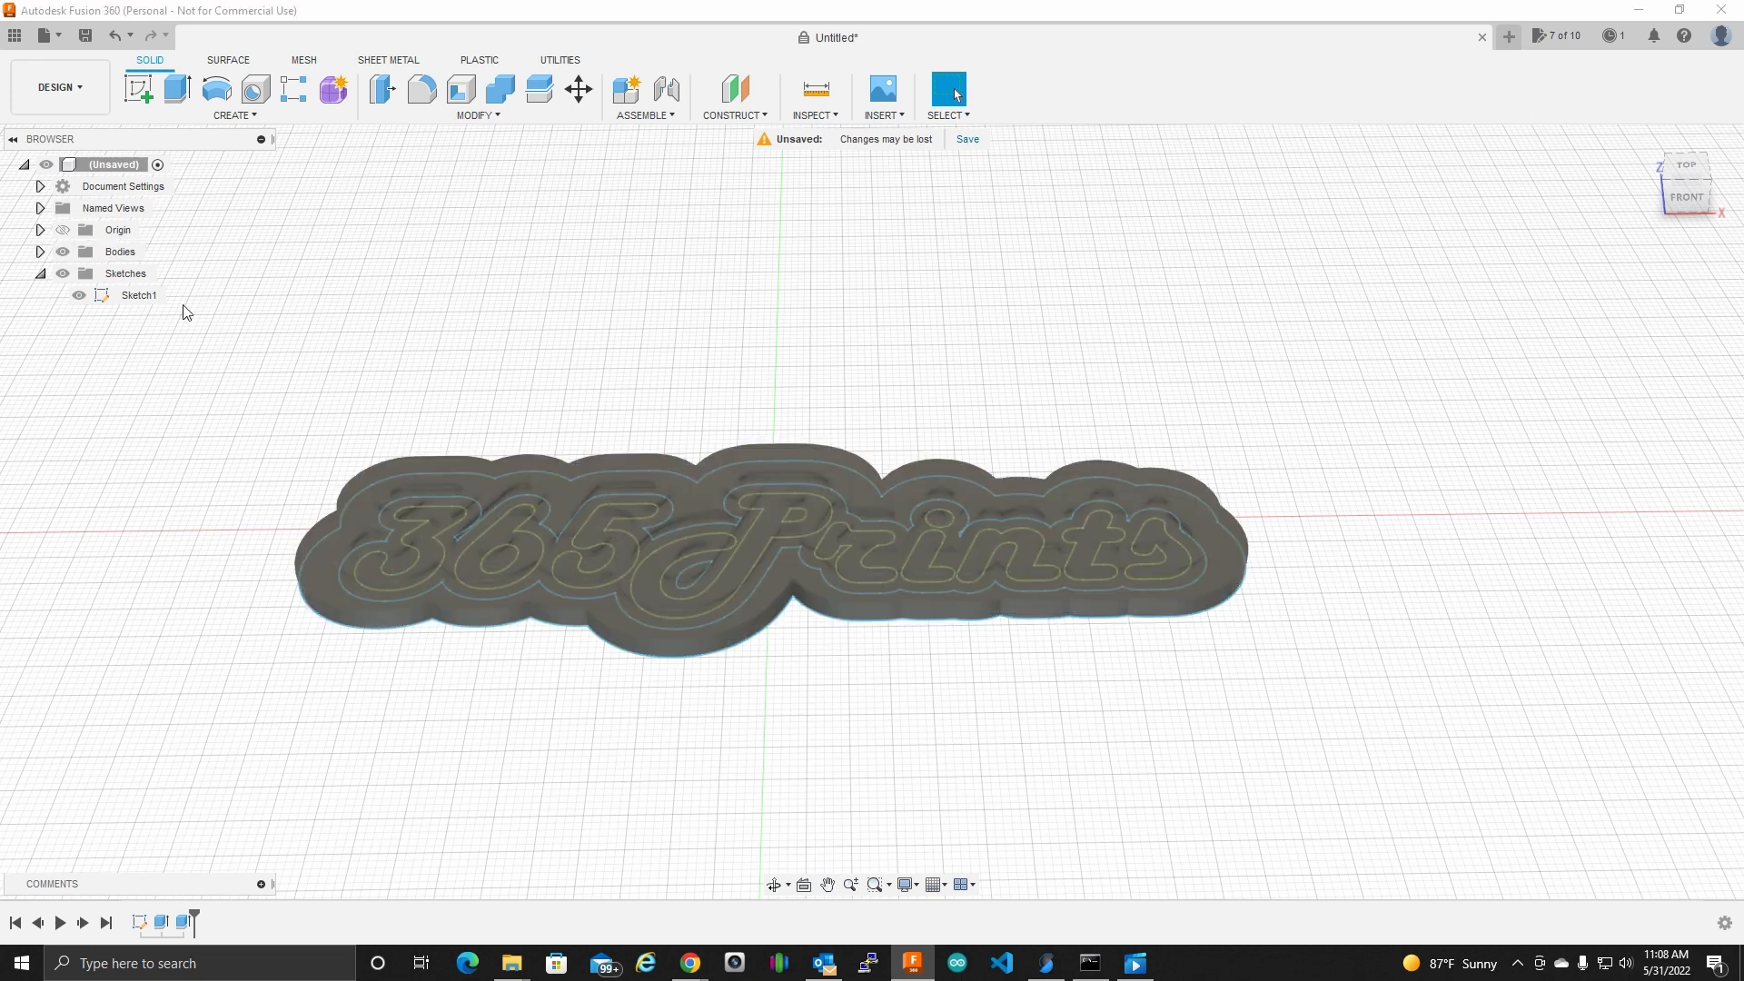
left_click(62, 252)
left_click(234, 115)
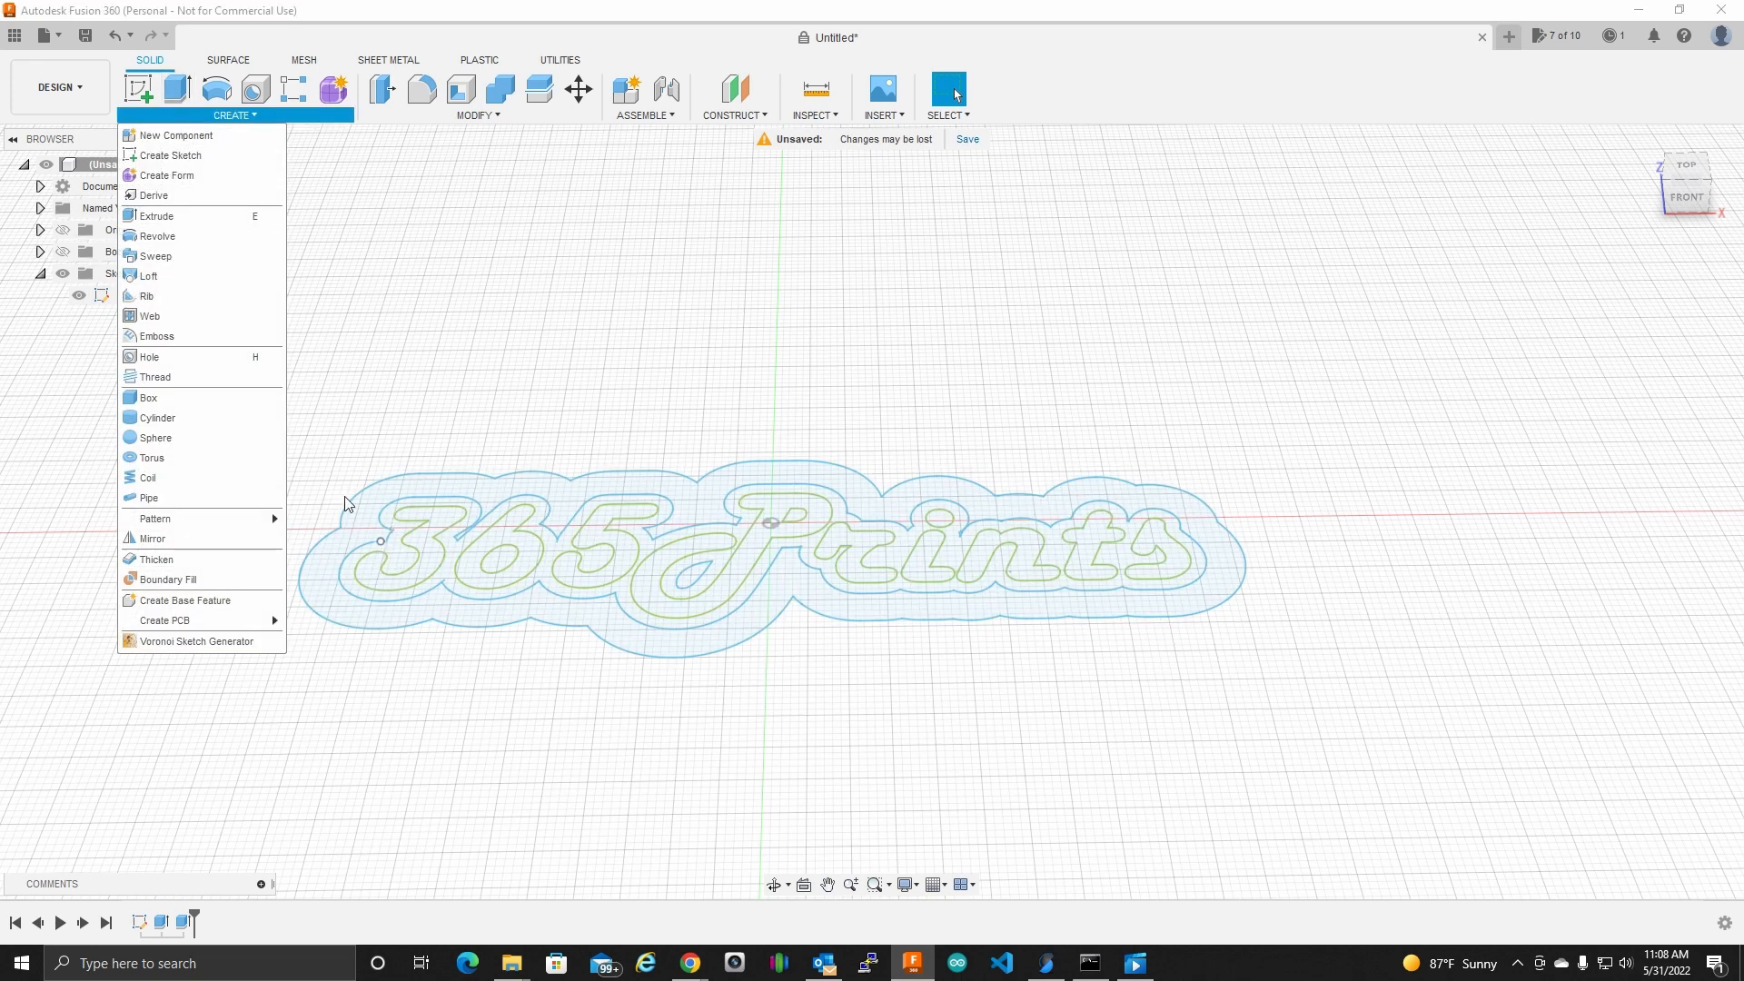
left_click(177, 88)
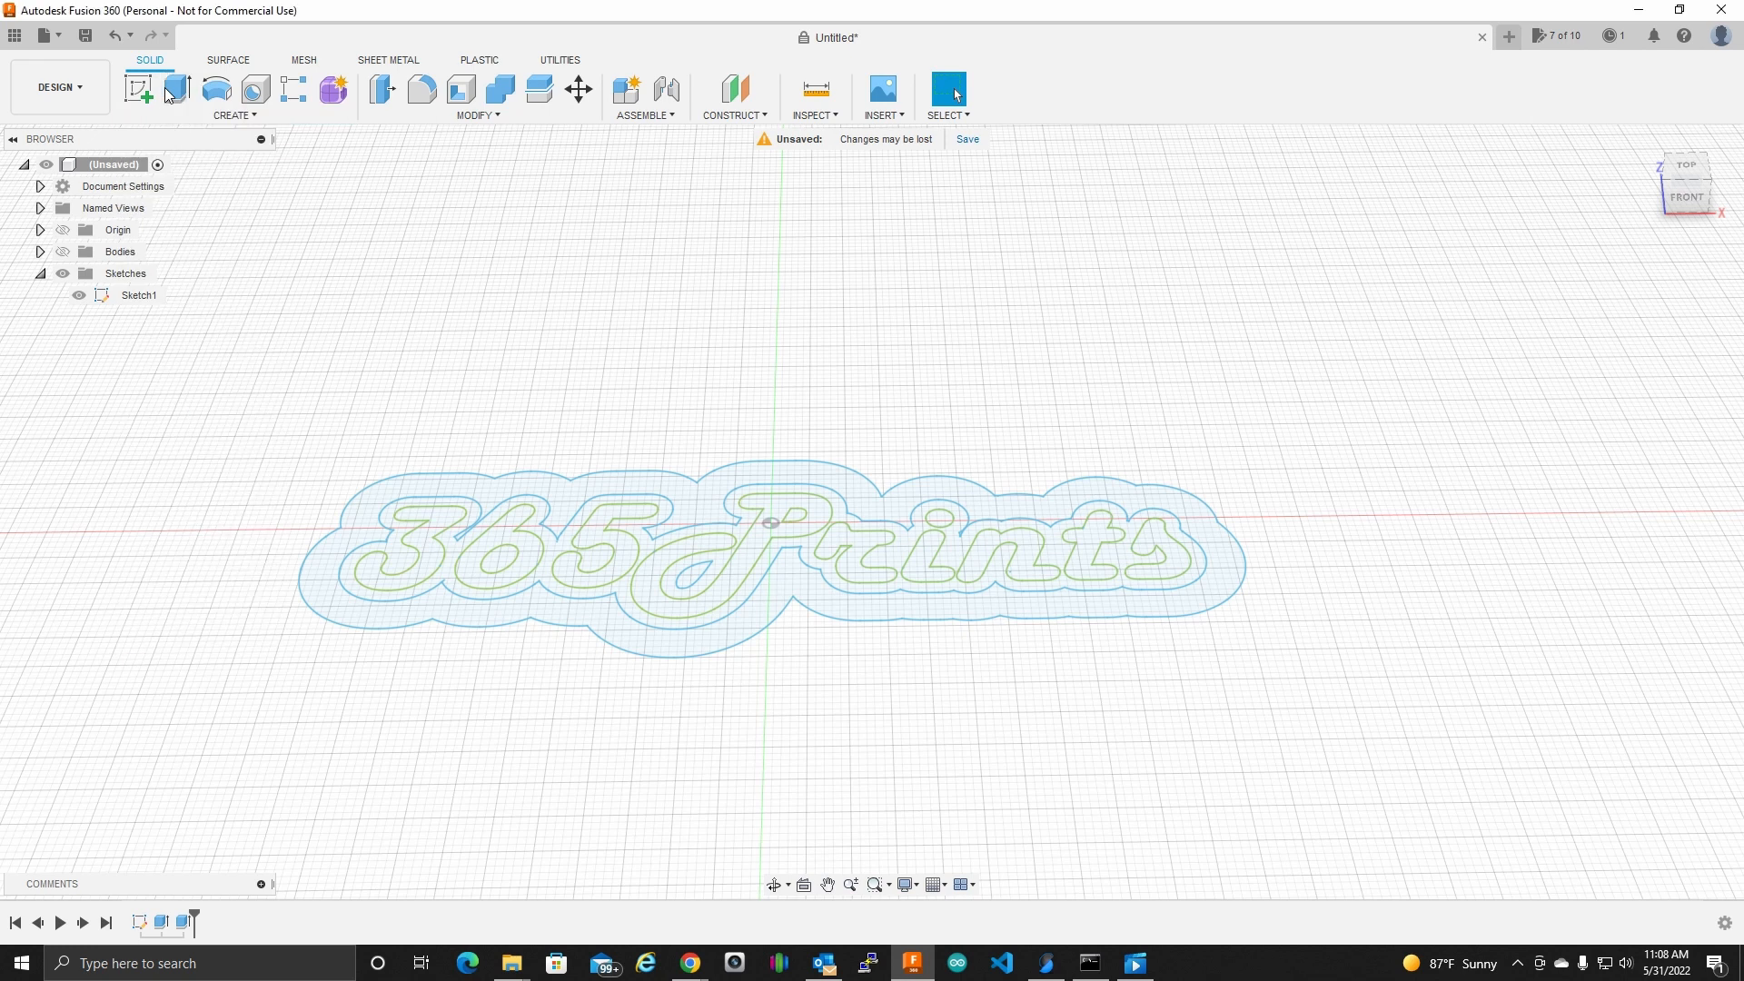
left_click(413, 554)
left_click(509, 569)
left_click(595, 548)
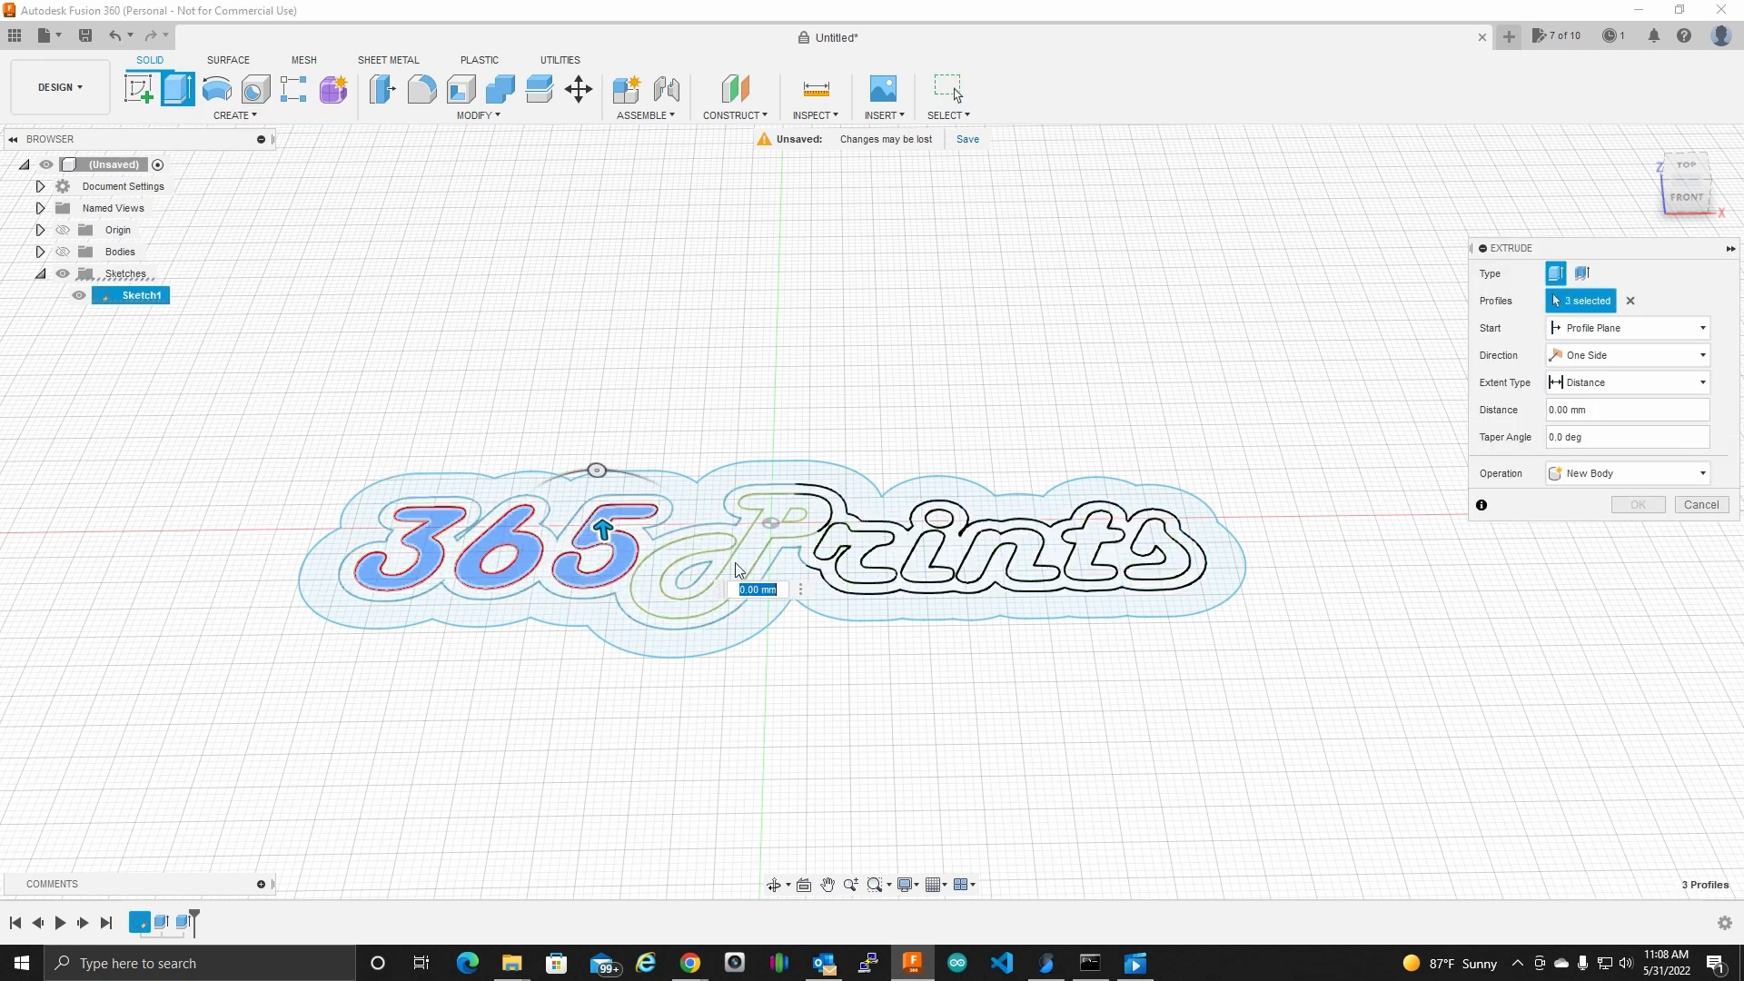
left_click(737, 570)
scroll(800, 520, "up", 5)
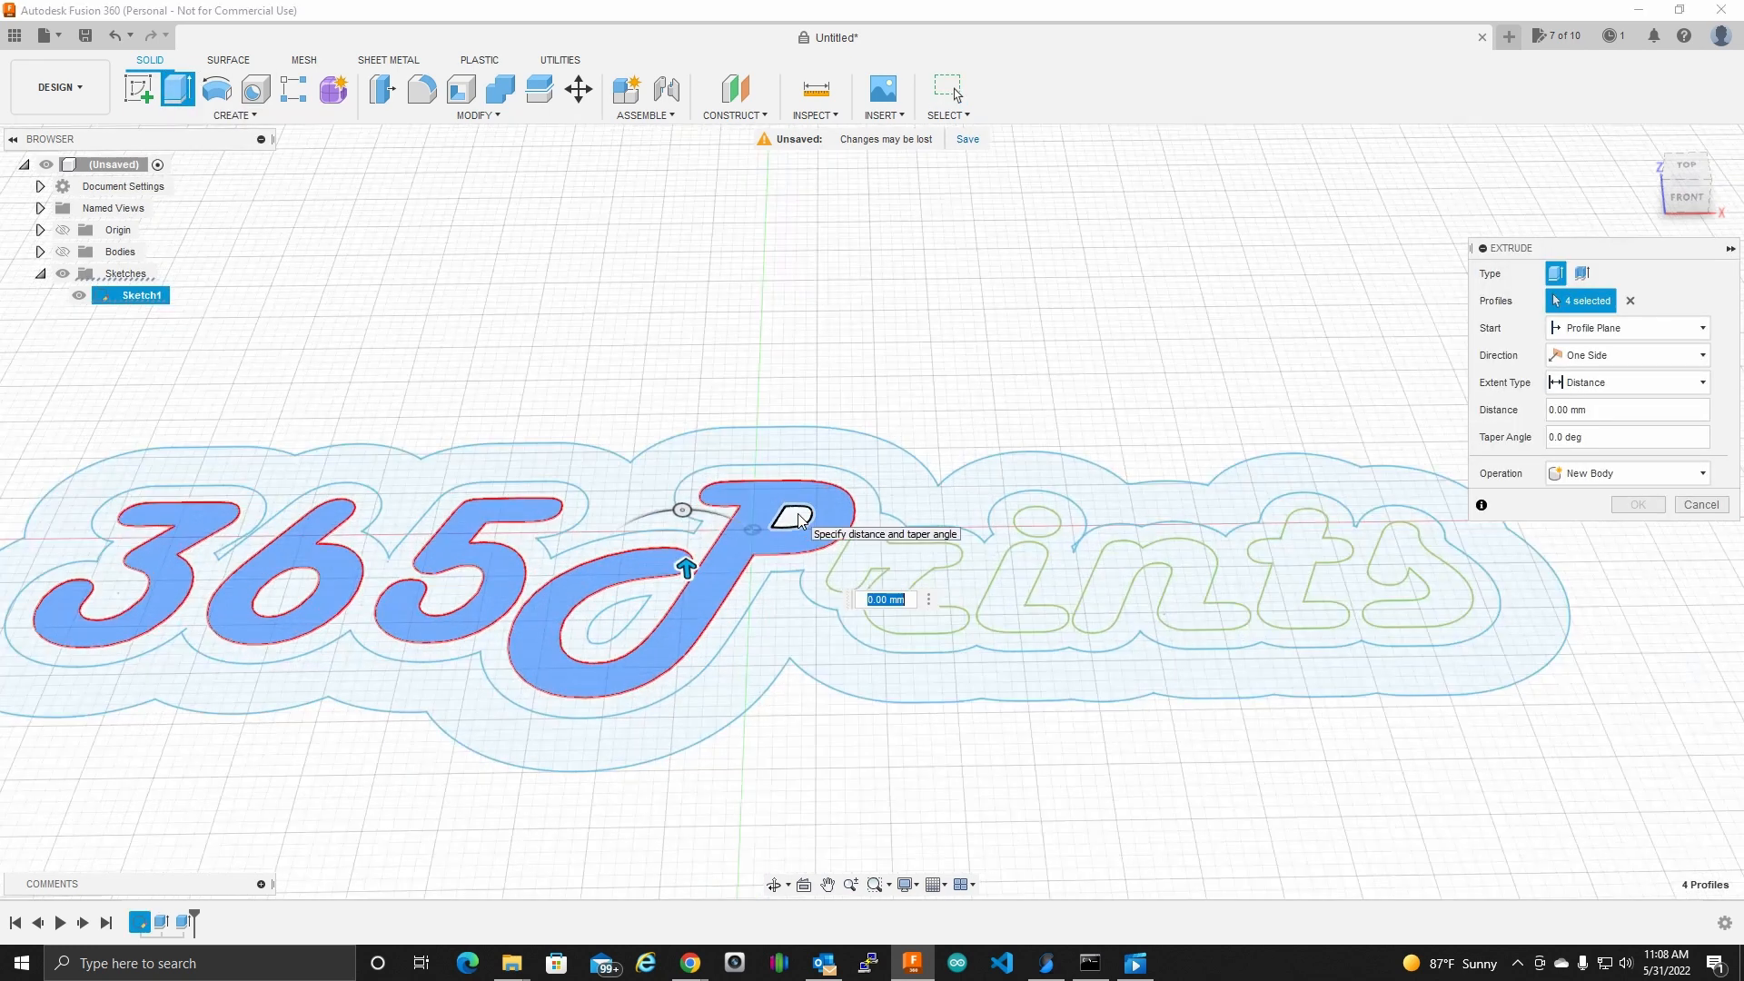
Step: Add the r, i with its dot, n, t and s profiles to the extrusion selection
left_click(999, 672)
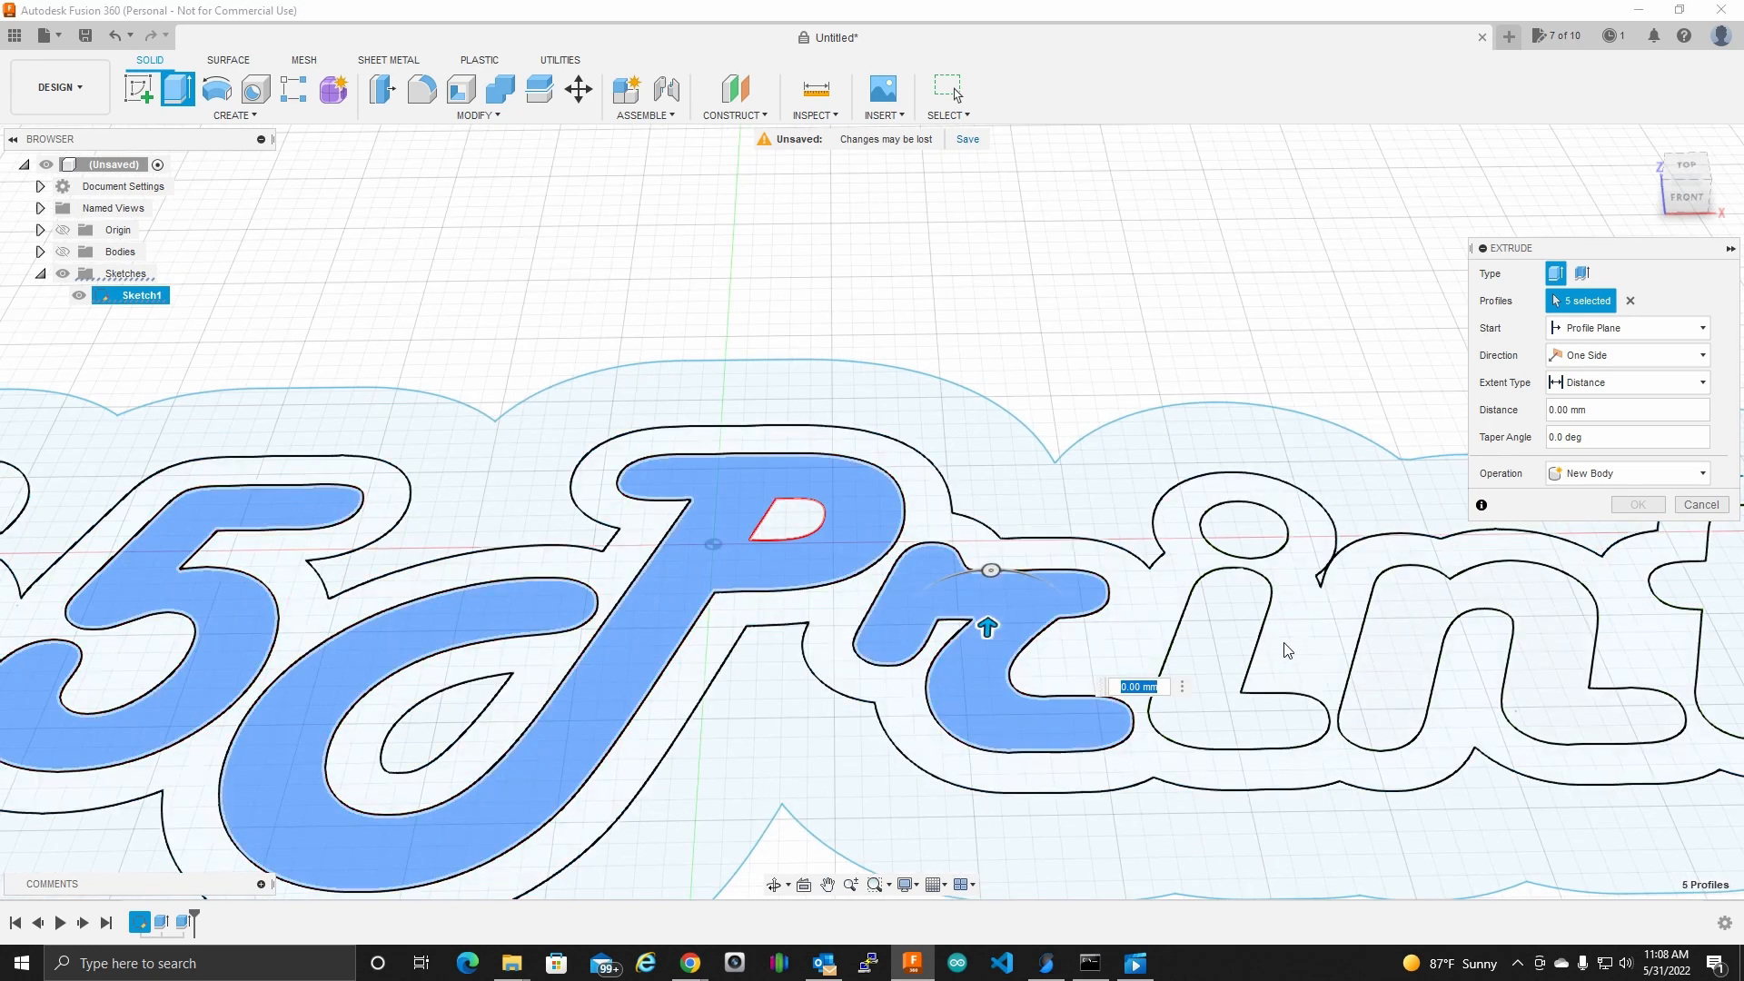
left_click(1245, 636)
left_click(1254, 534)
left_click(1427, 626)
scroll(1427, 626, "down", 4)
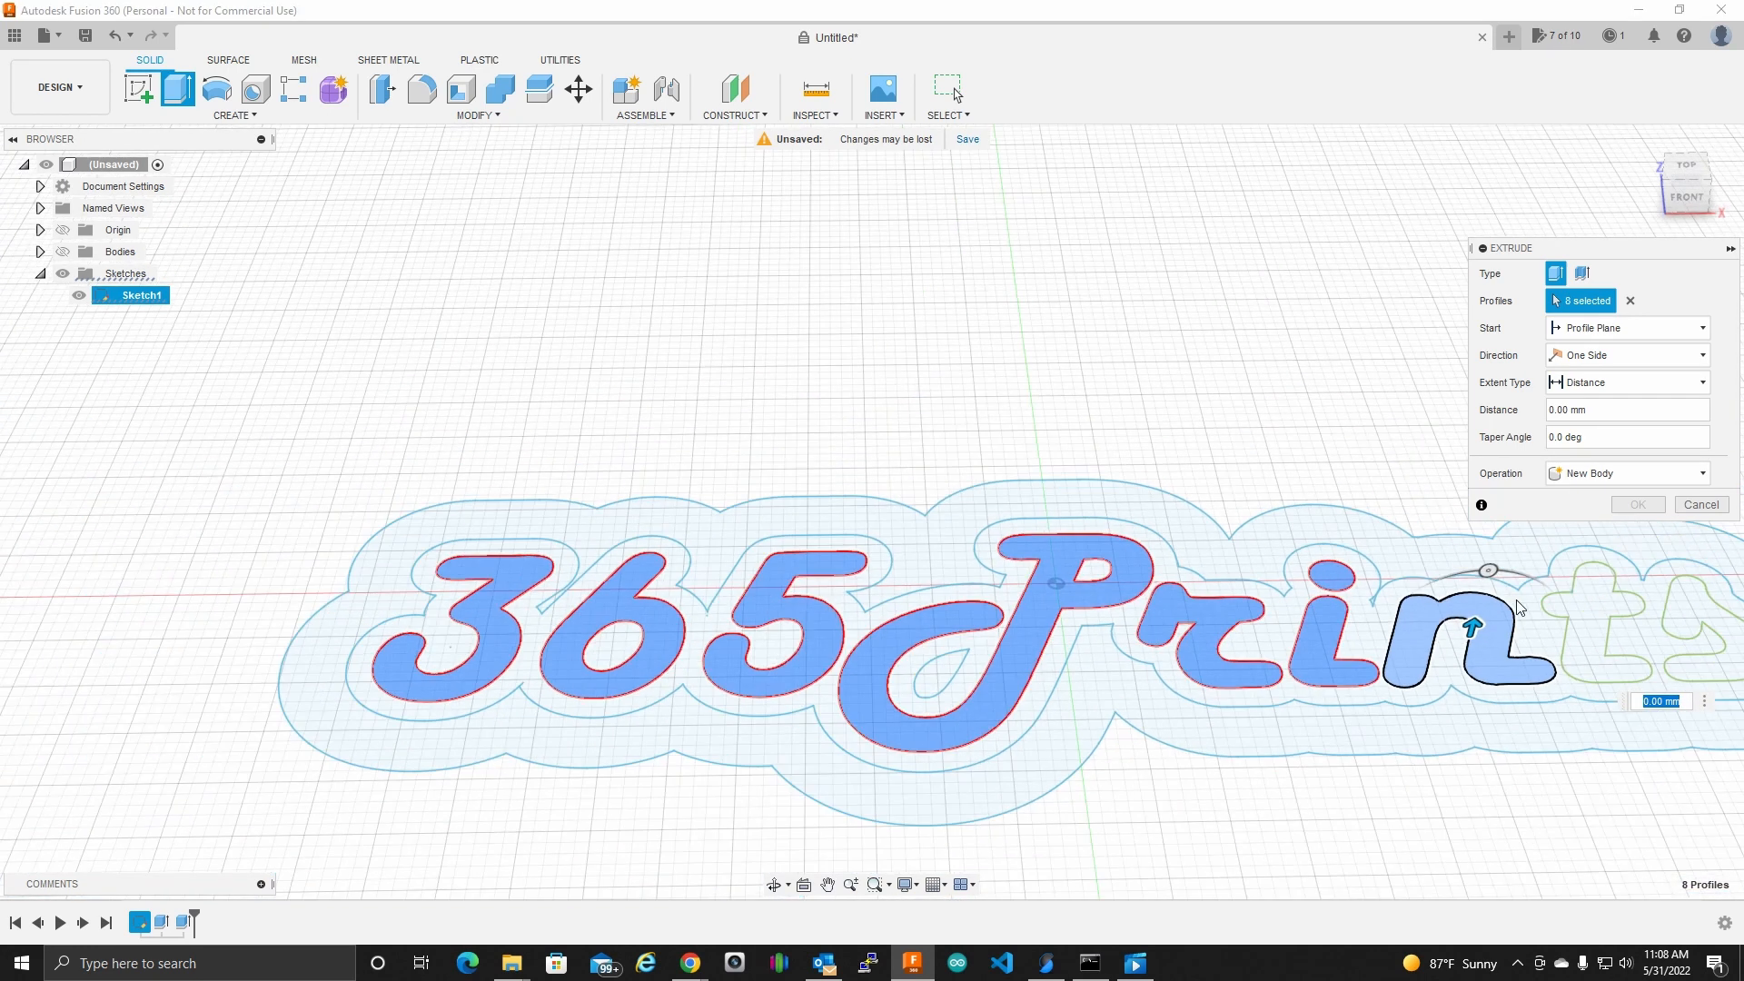
left_click(1615, 611)
left_click(1698, 627)
middle_click_drag(999, 386, 536, 299)
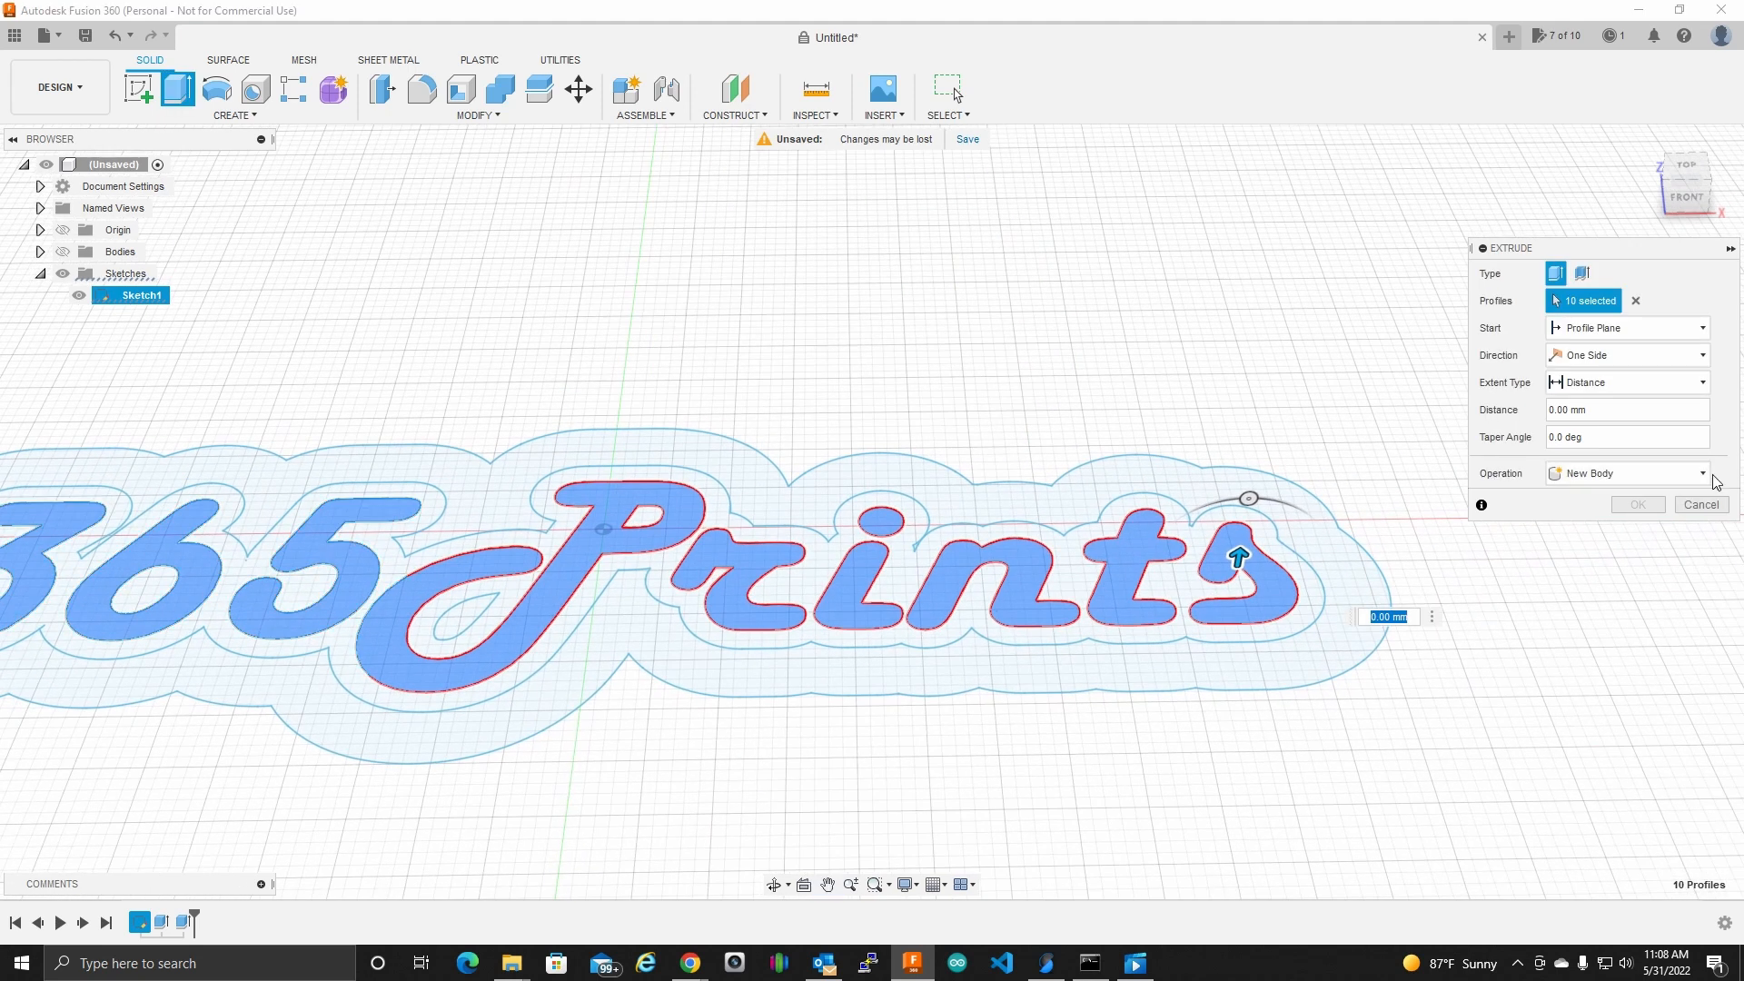
Step: Show the base body and try to extrude all selected letters 4 mm with the Join operation
left_click(1625, 473)
left_click(1577, 498)
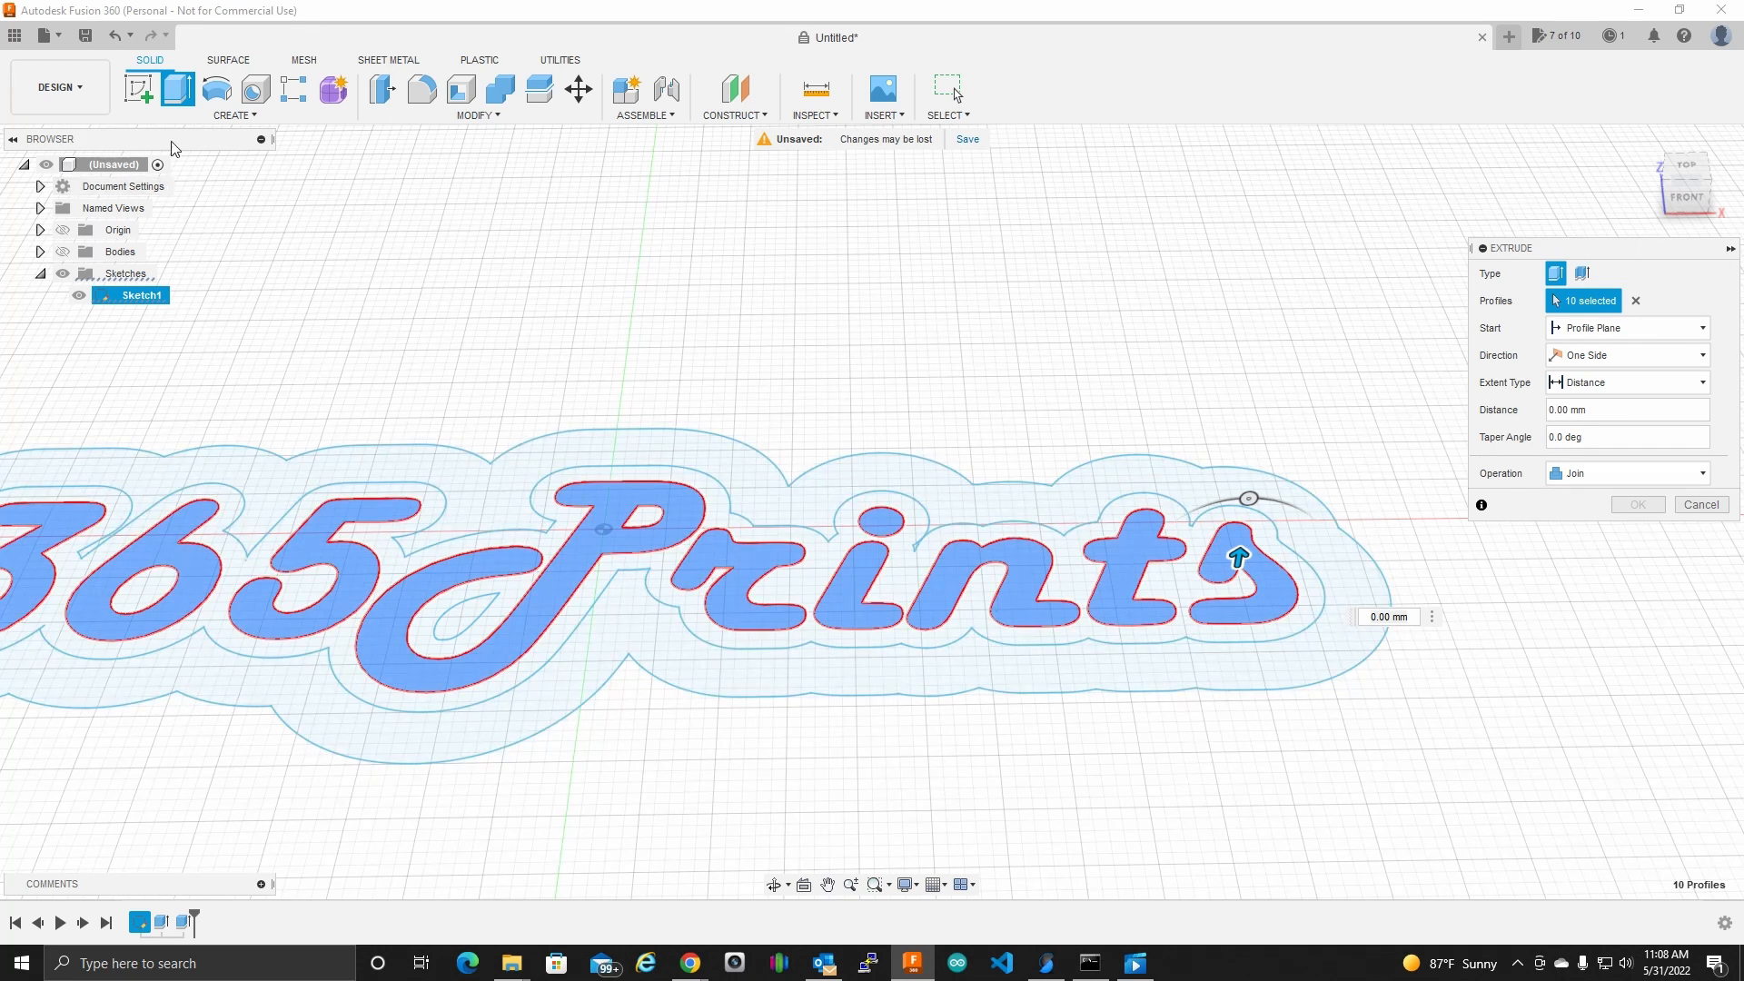
left_click(63, 251)
left_click_drag(1244, 572, 1249, 559)
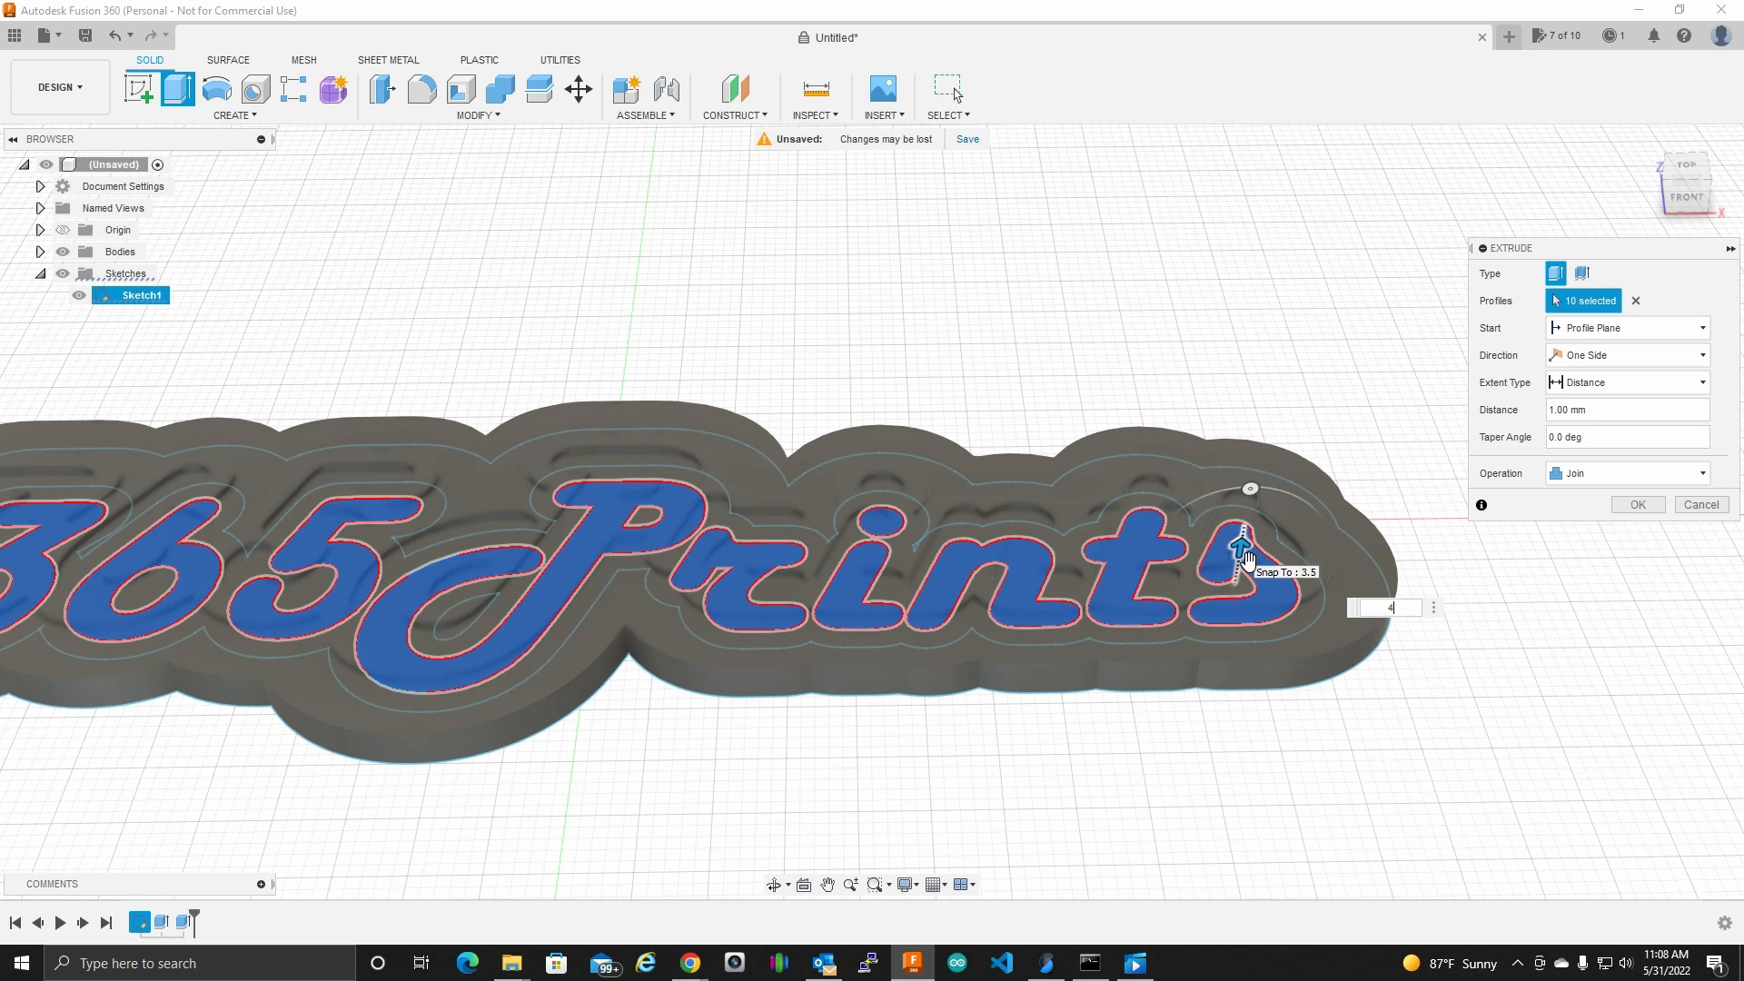
type("4")
key("Return")
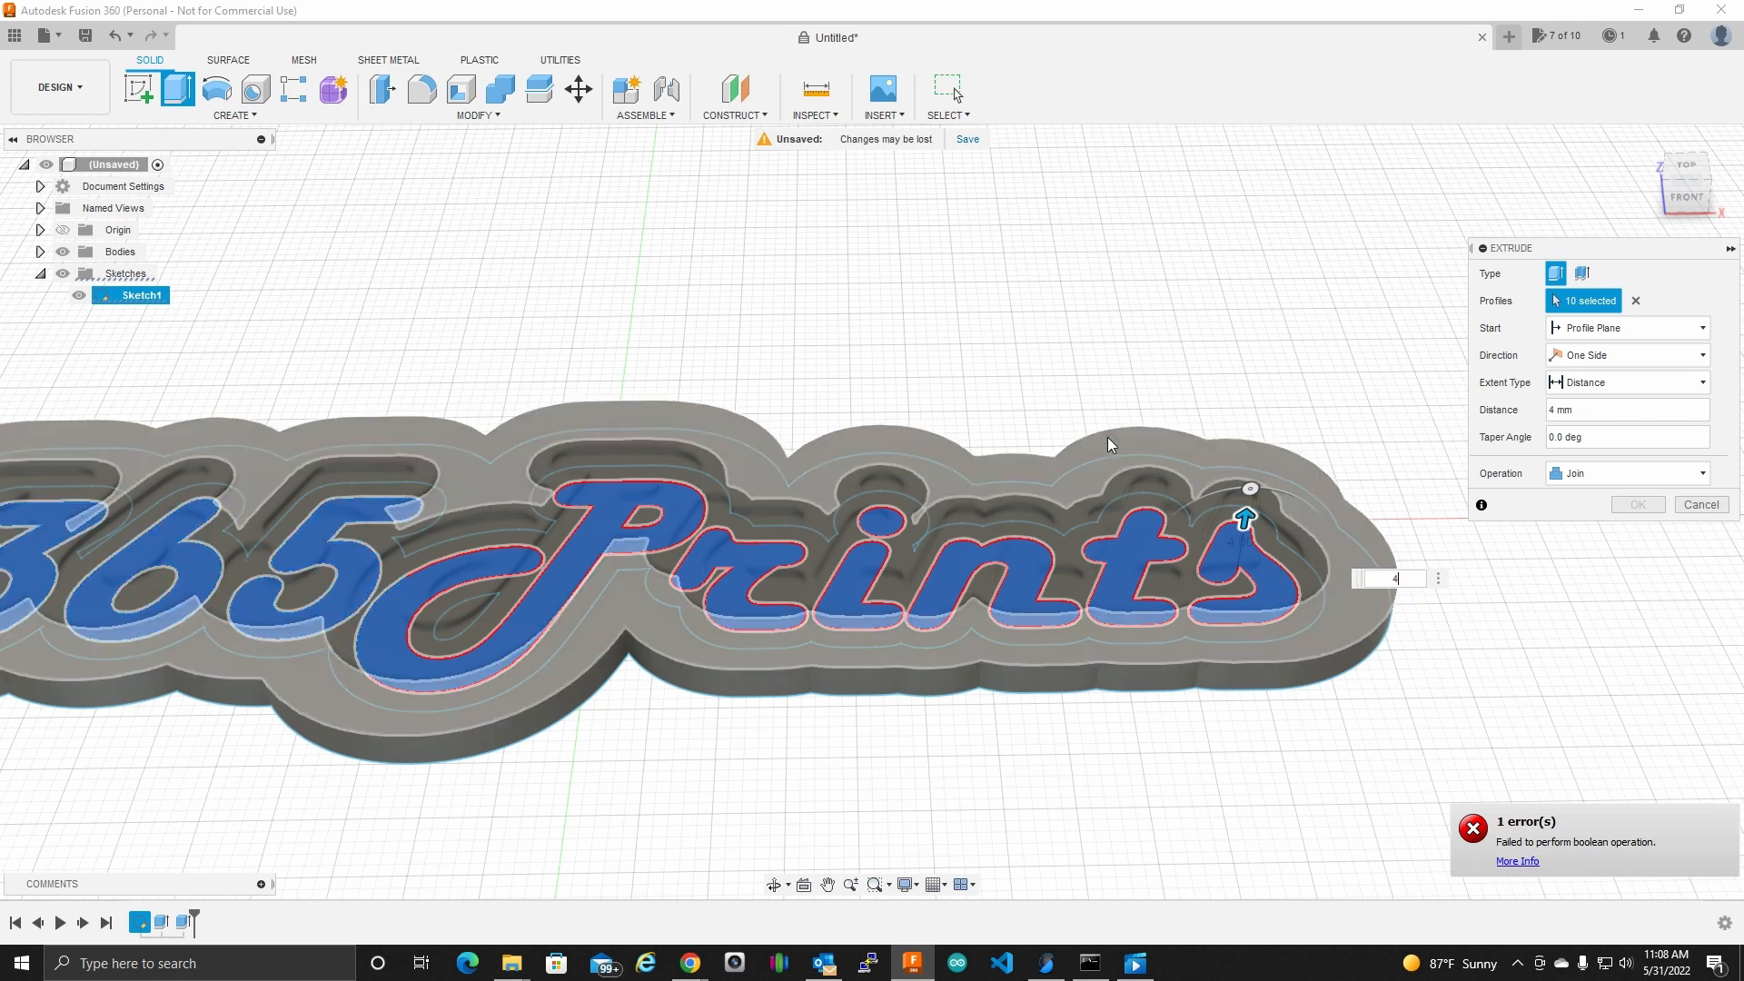
Step: Inspect the extrusion preview across the whole lettering and open the detailed error information
middle_click_drag(1108, 438, 1004, 329)
scroll(1146, 373, "down", 2)
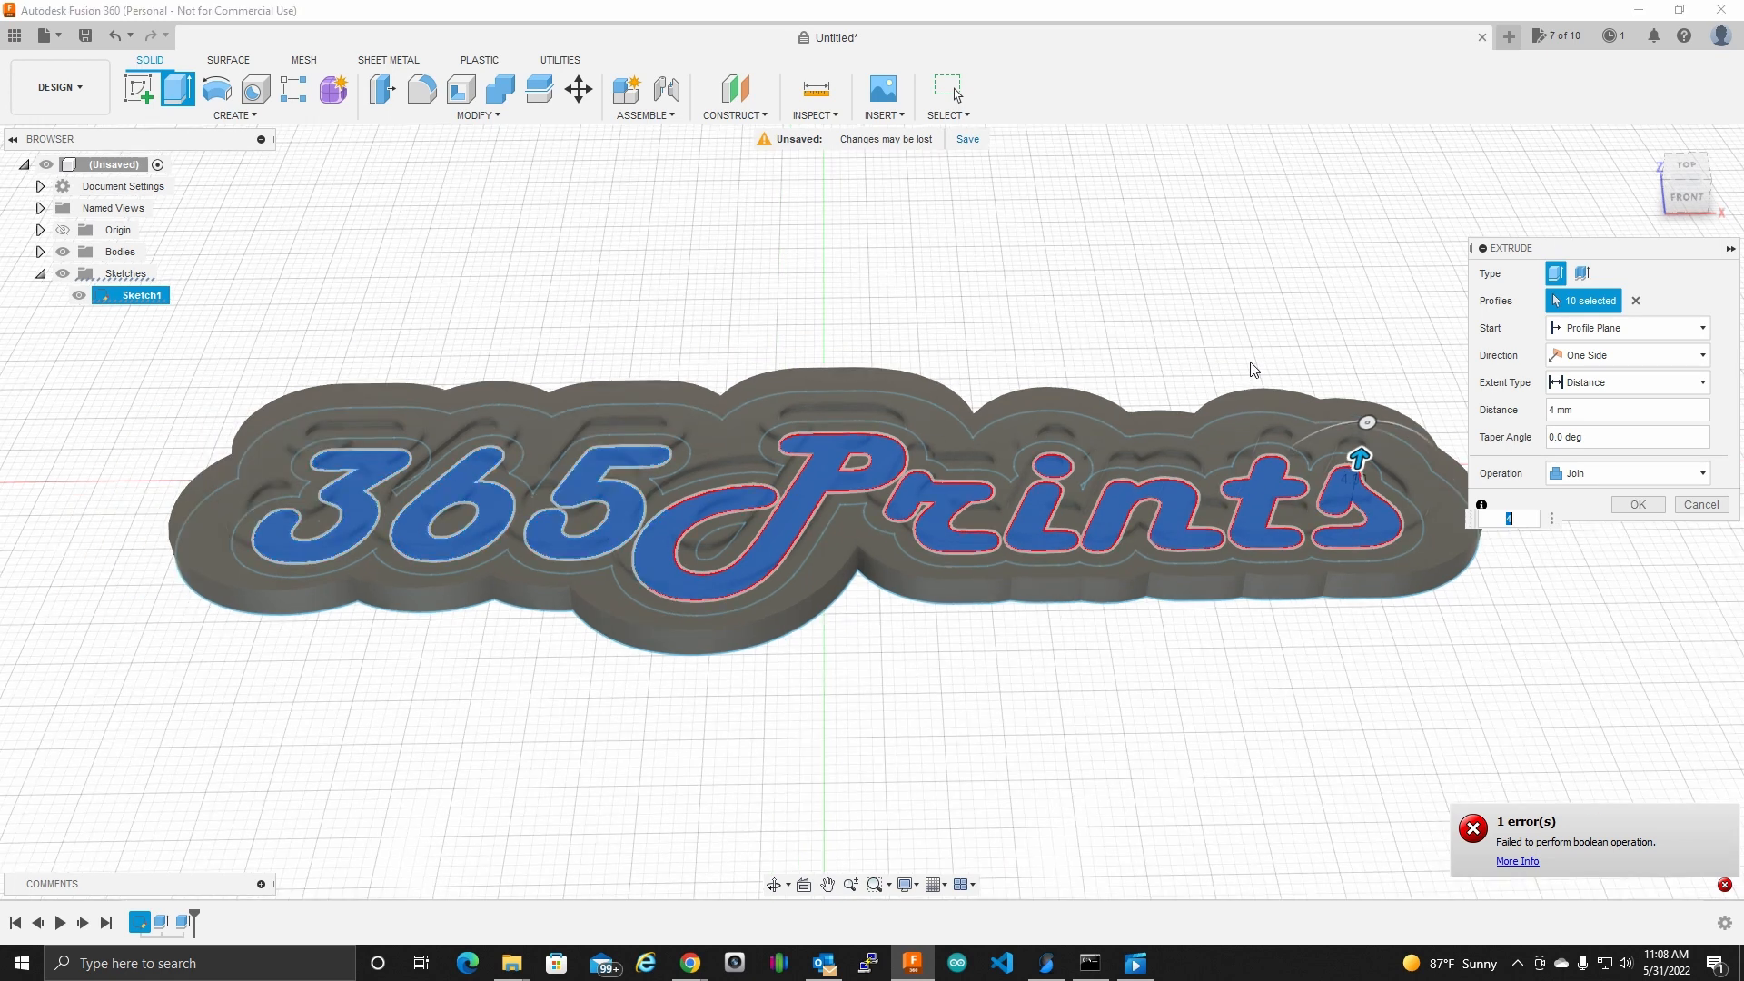
middle_click_drag(1257, 370, 882, 479, "shift")
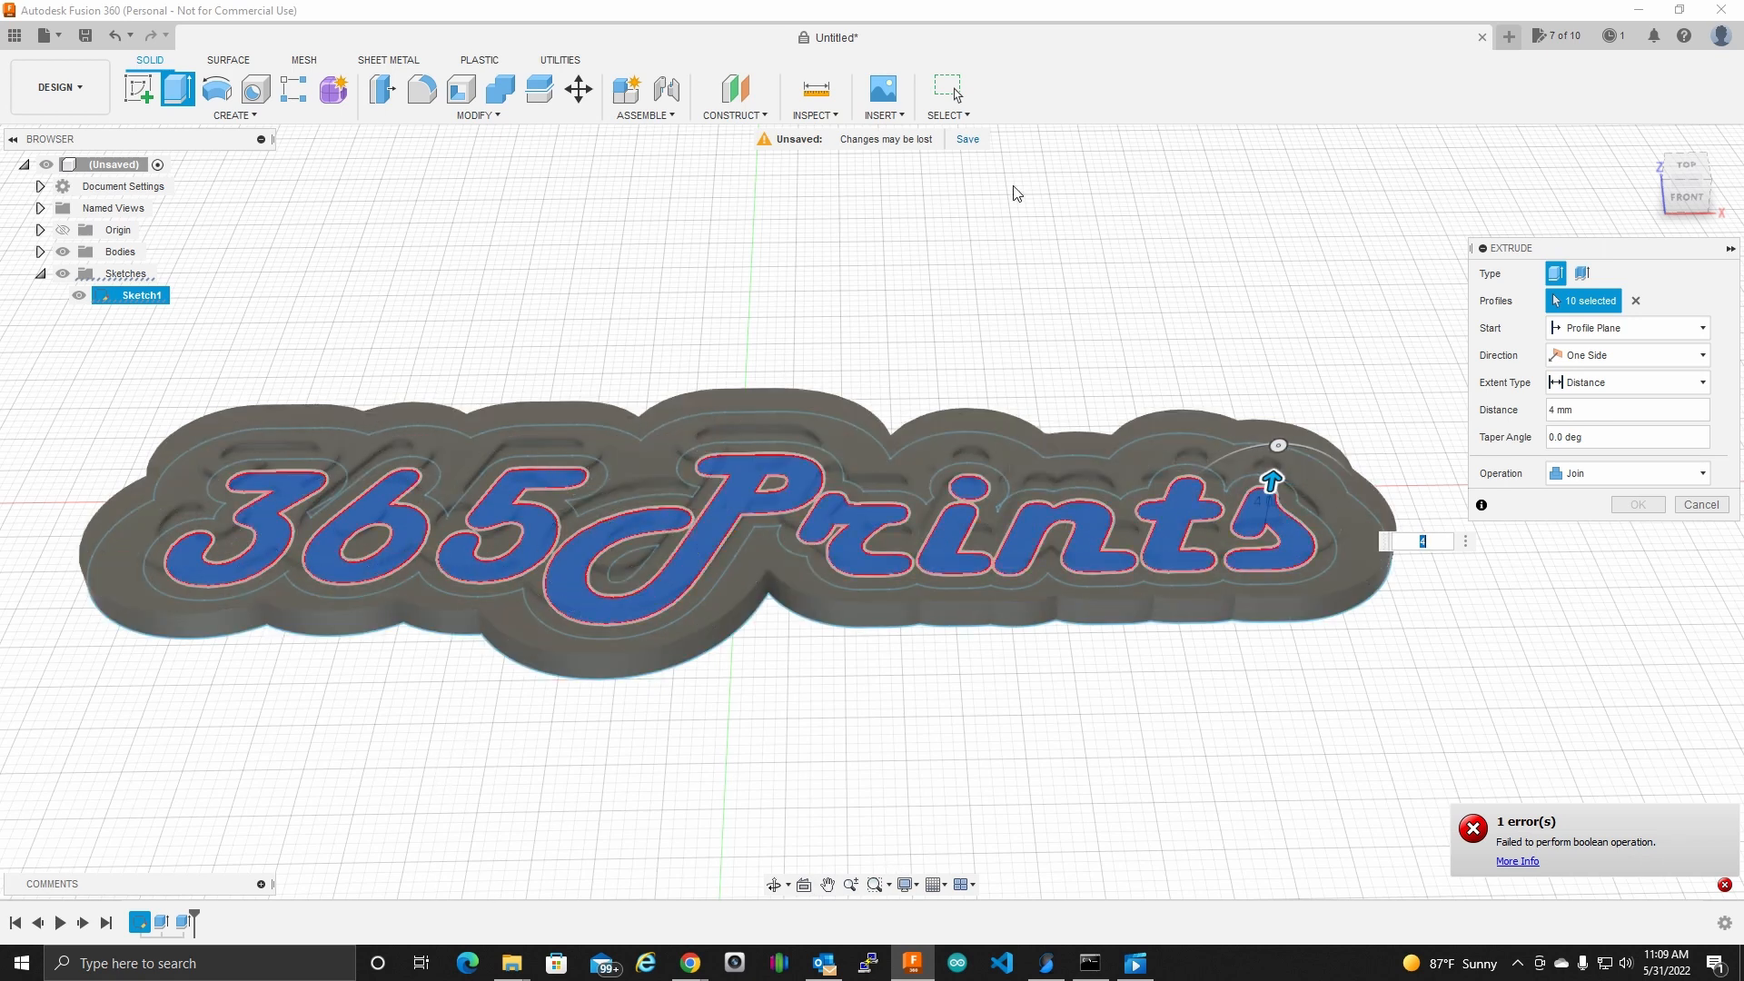
left_click(1535, 861)
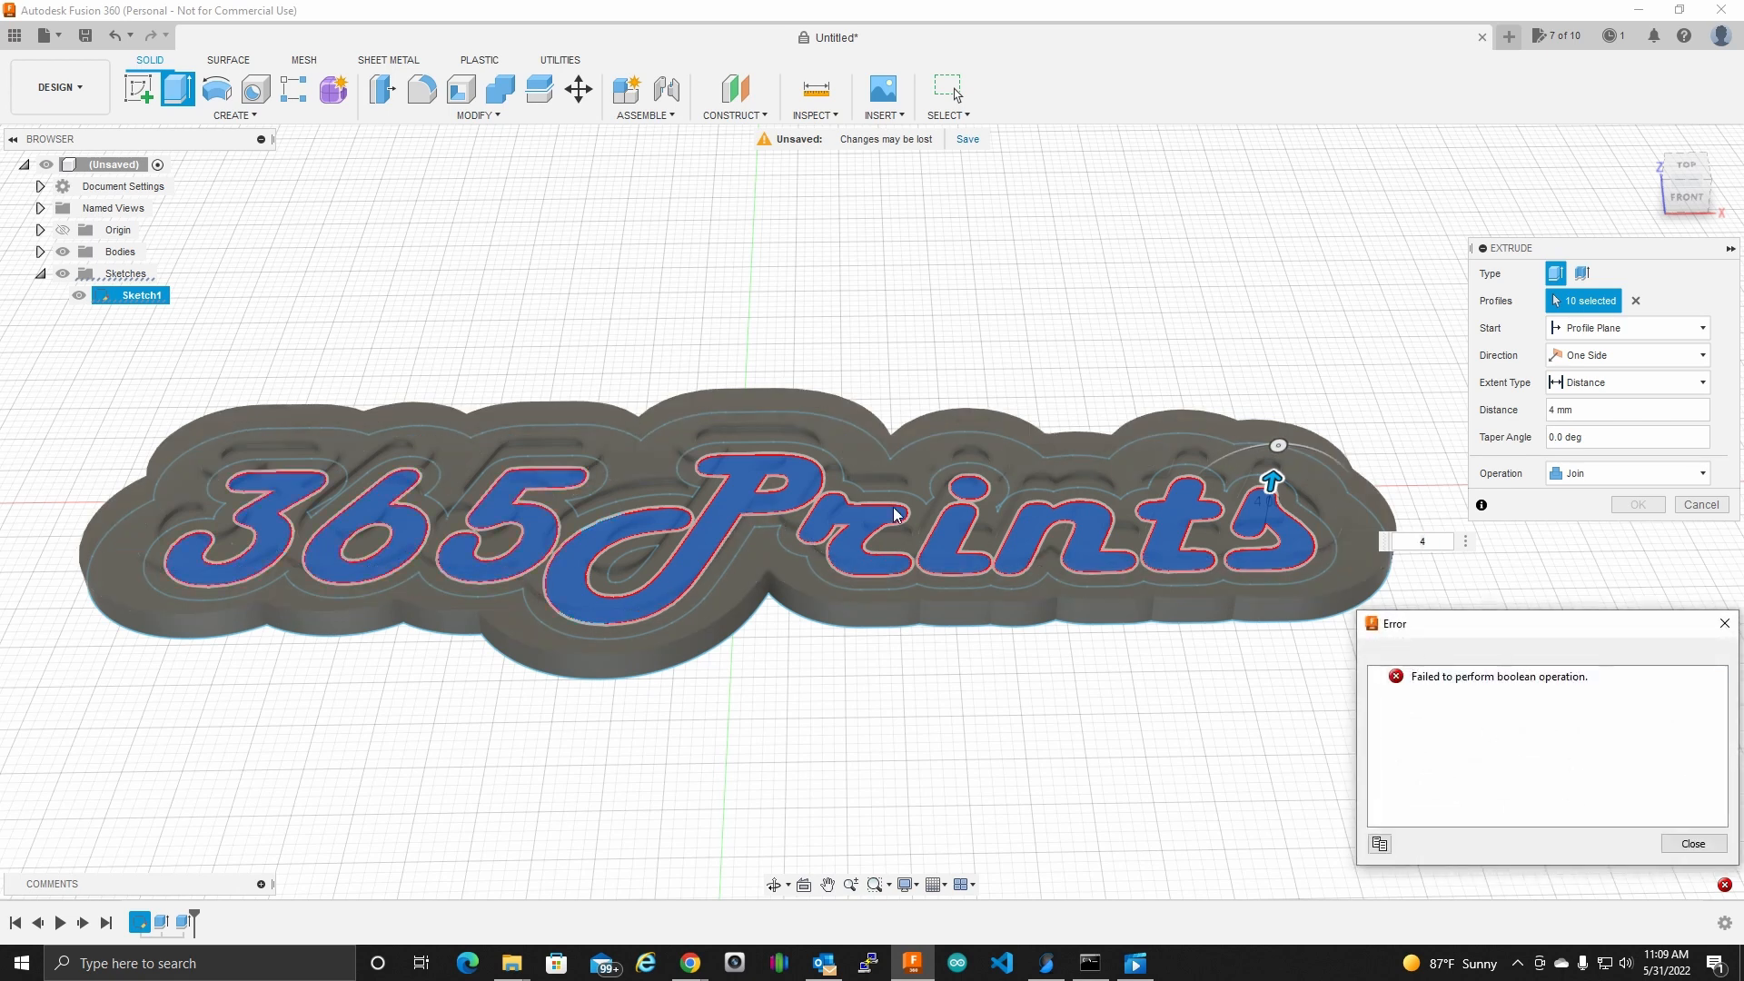
Step: Deselect every letter except the r from the extrusion and raise its height to 13 mm
middle_click_drag(611, 172, 723, 209)
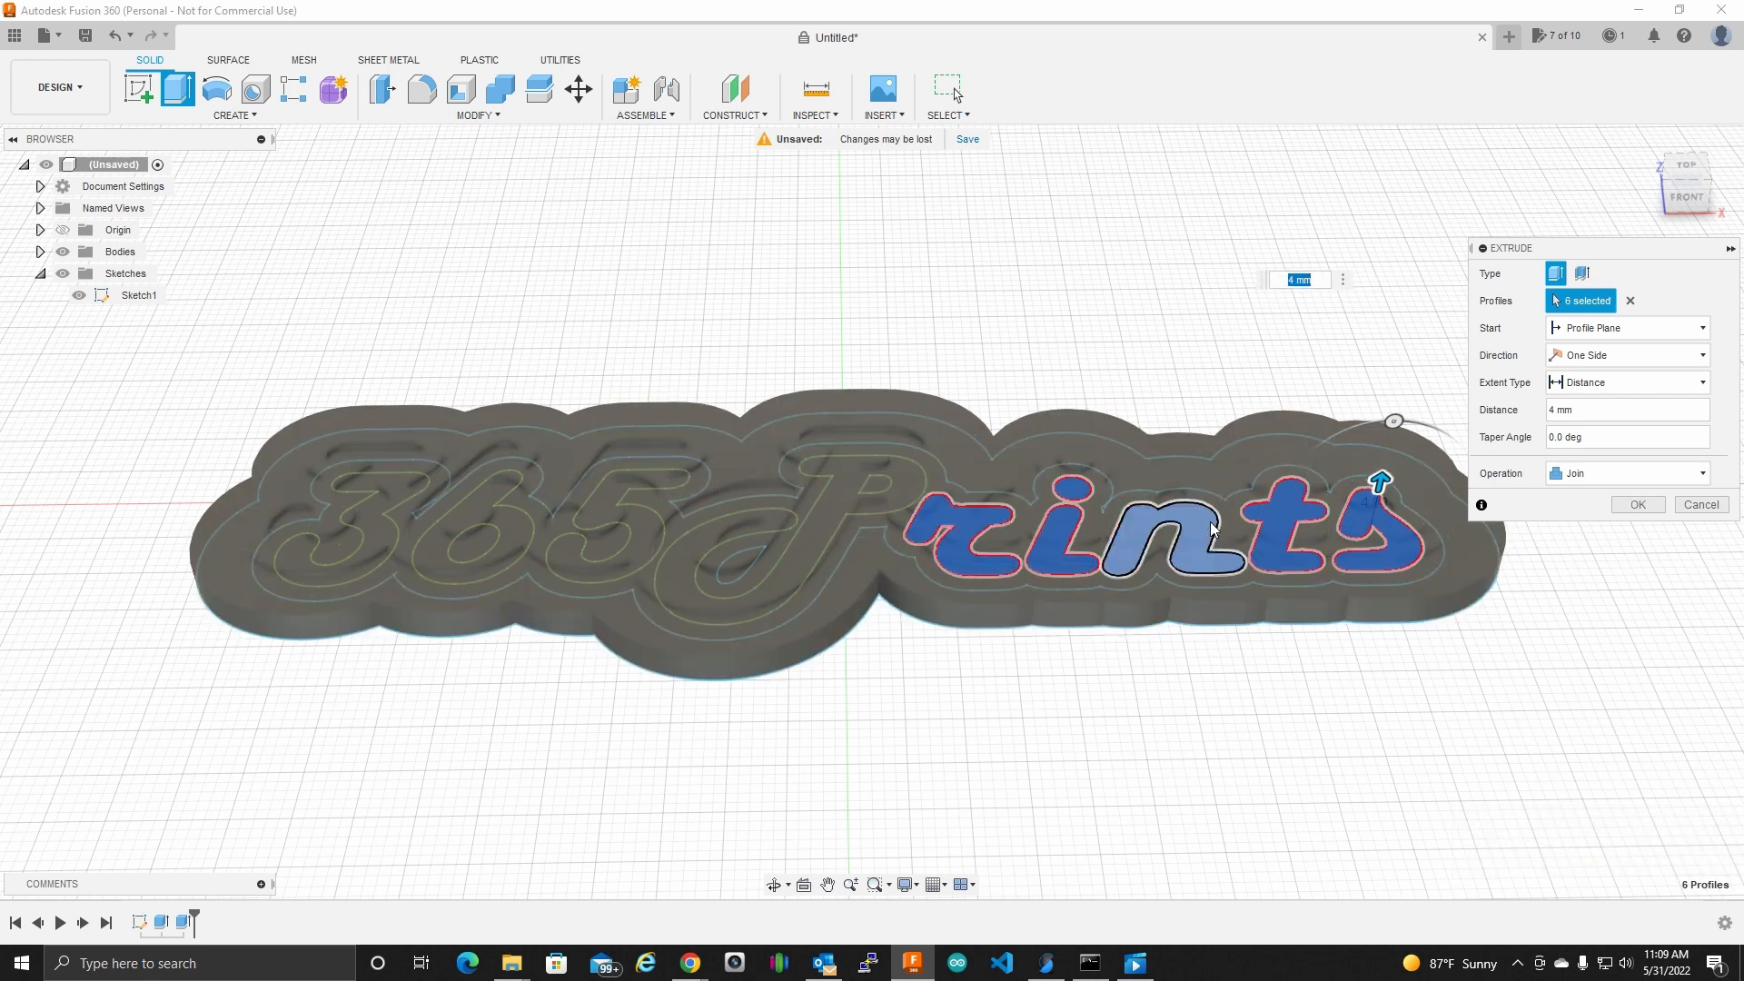
left_click(1385, 565)
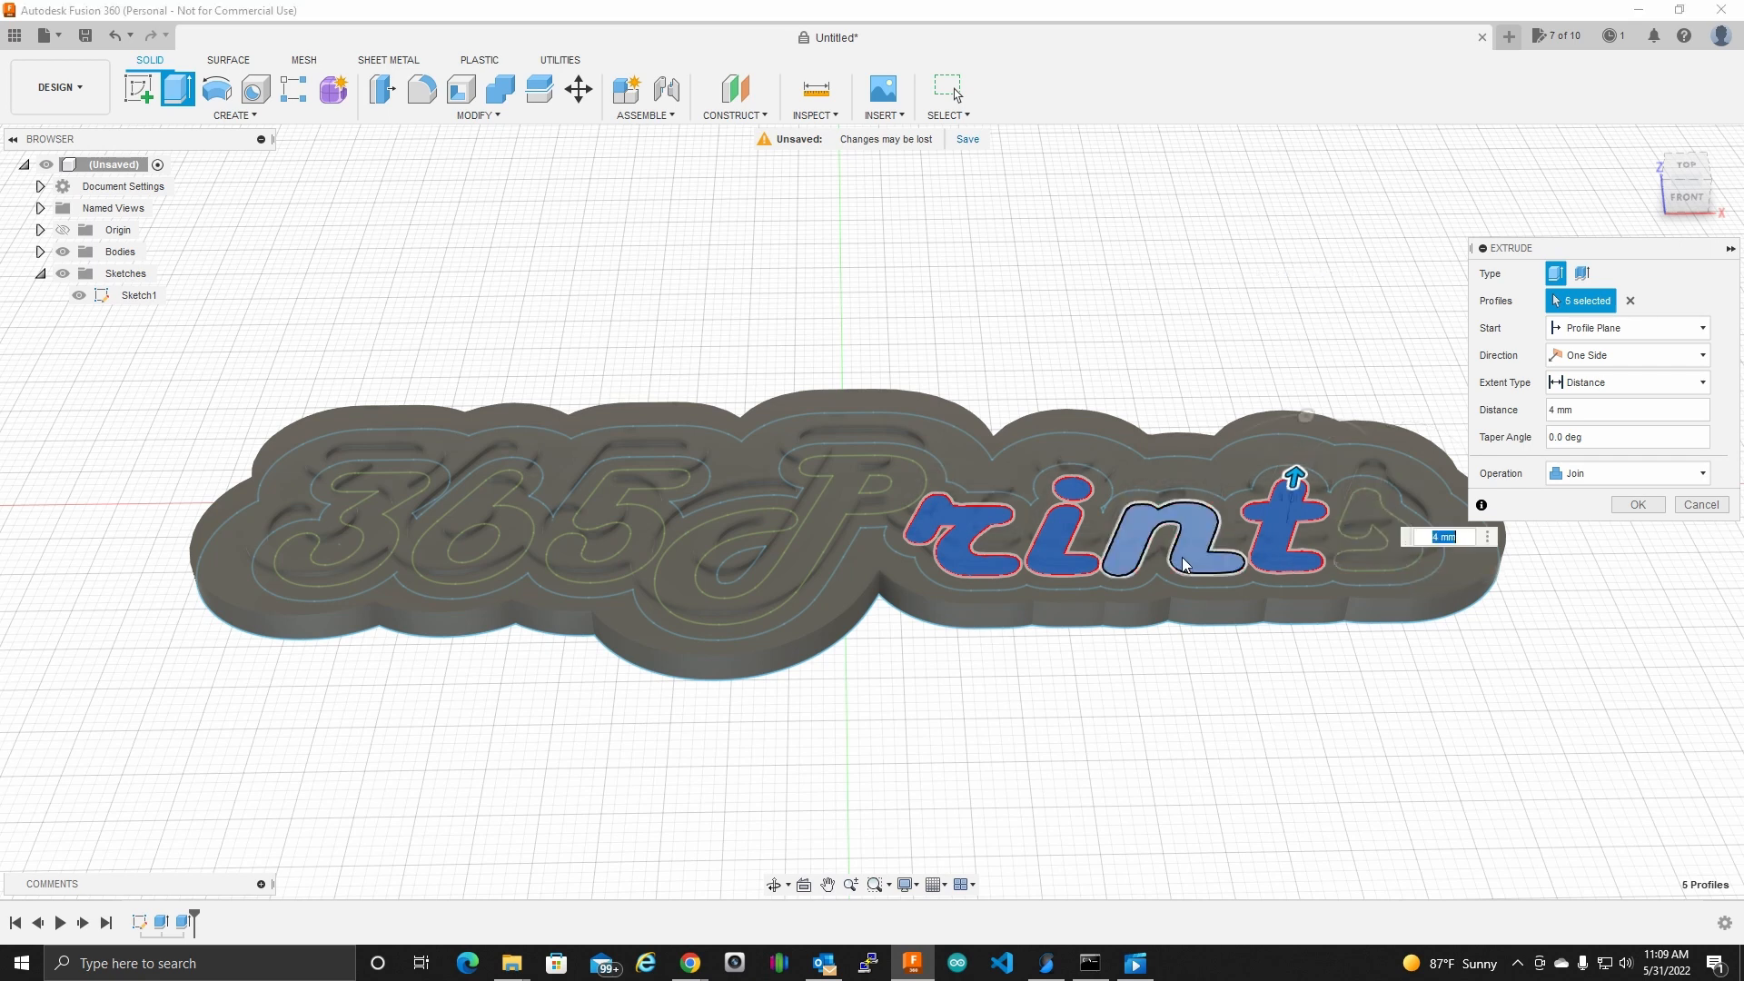
left_click(1057, 553)
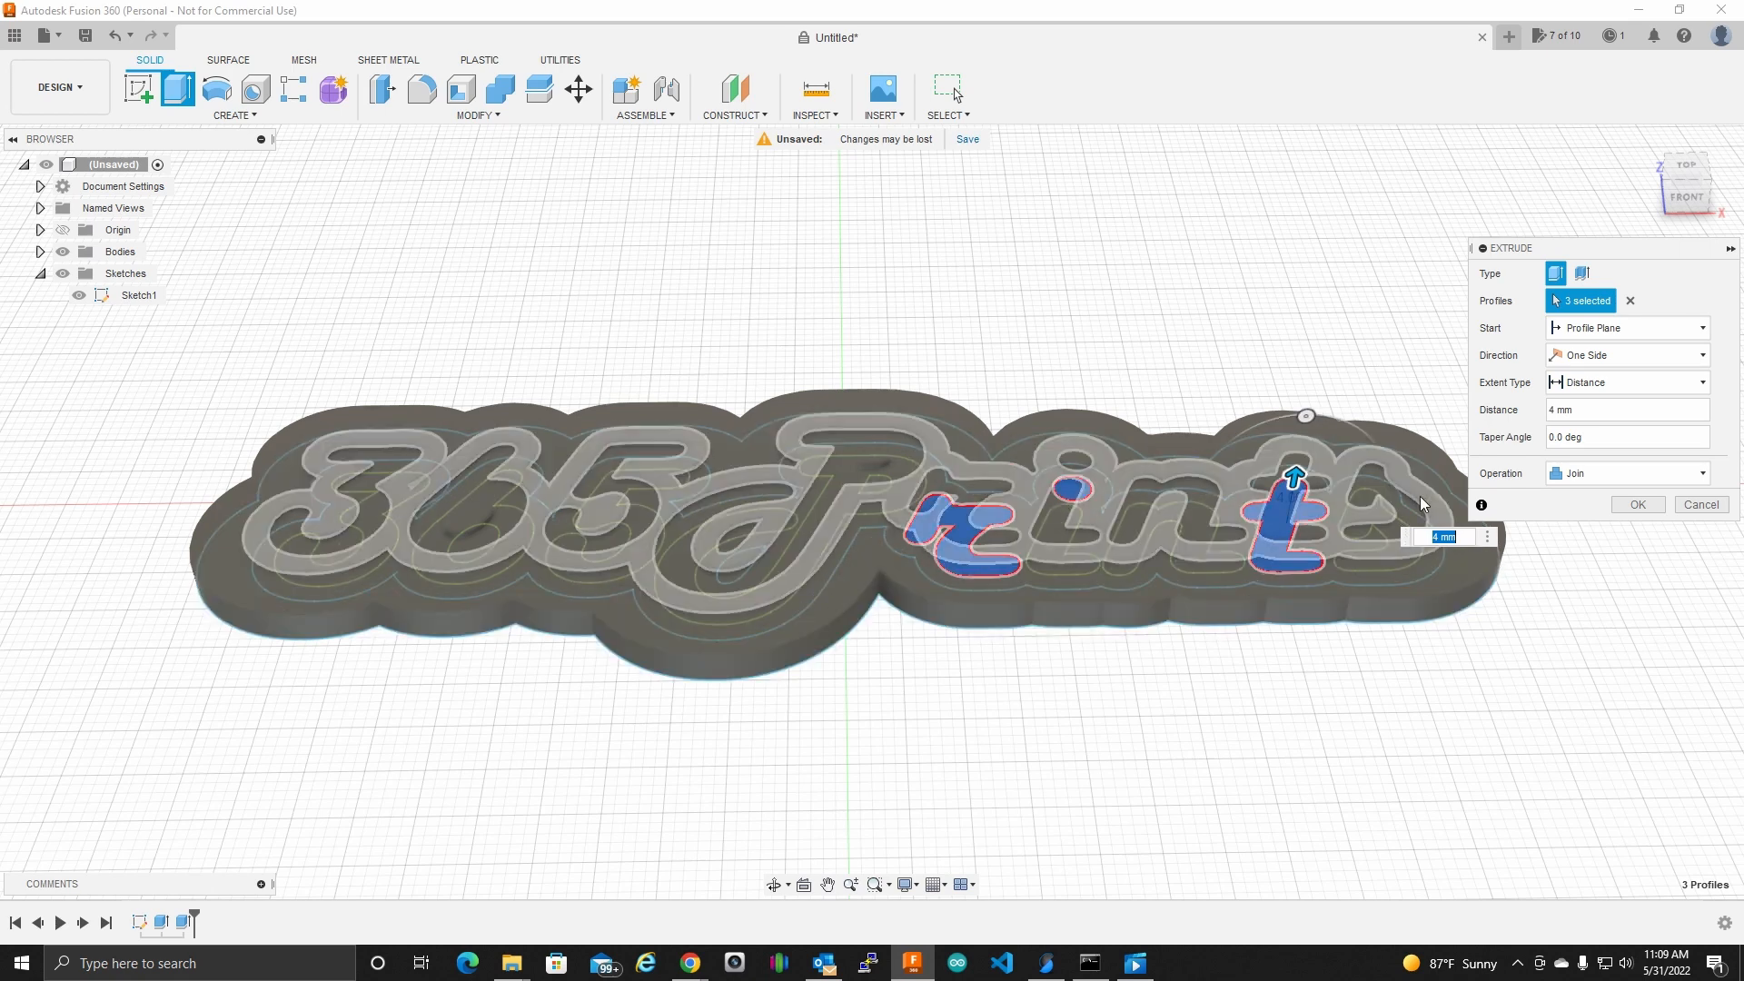
left_click(1076, 487)
left_click(1283, 543)
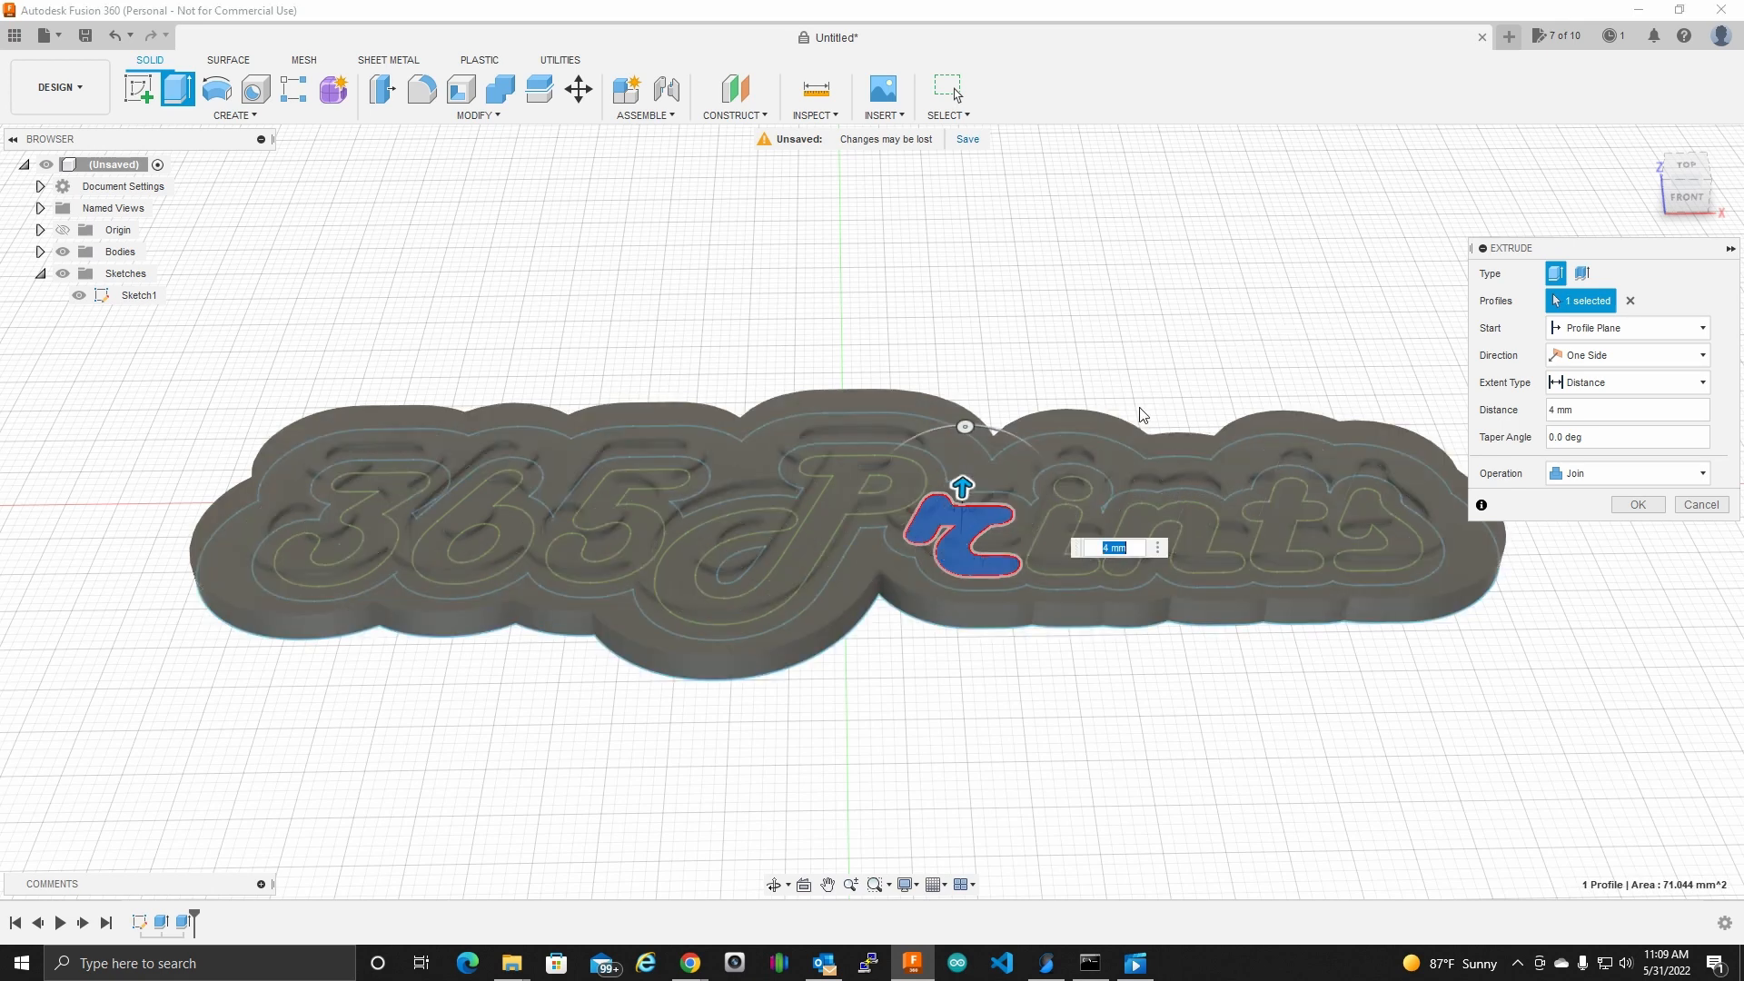
left_click_drag(977, 493, 986, 421)
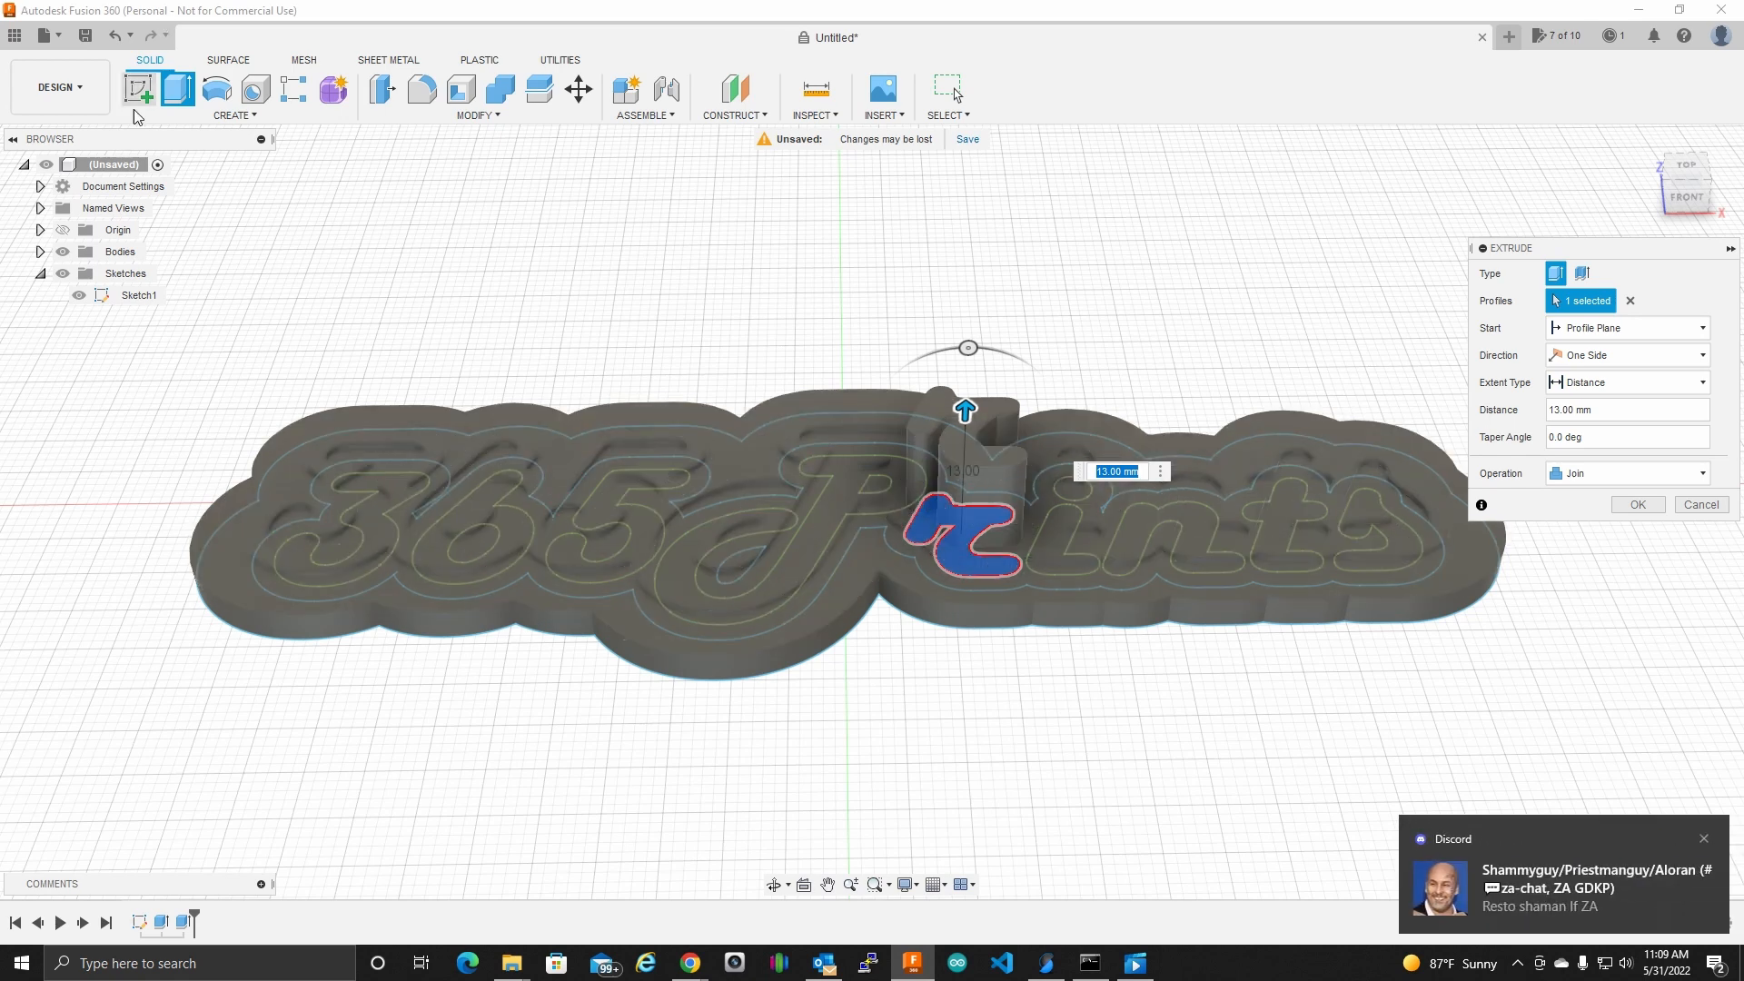
Step: Hide the bodies, add the 3, 6 and 5 profiles to the extrusion, and show the bodies to check the preview
left_click(63, 253)
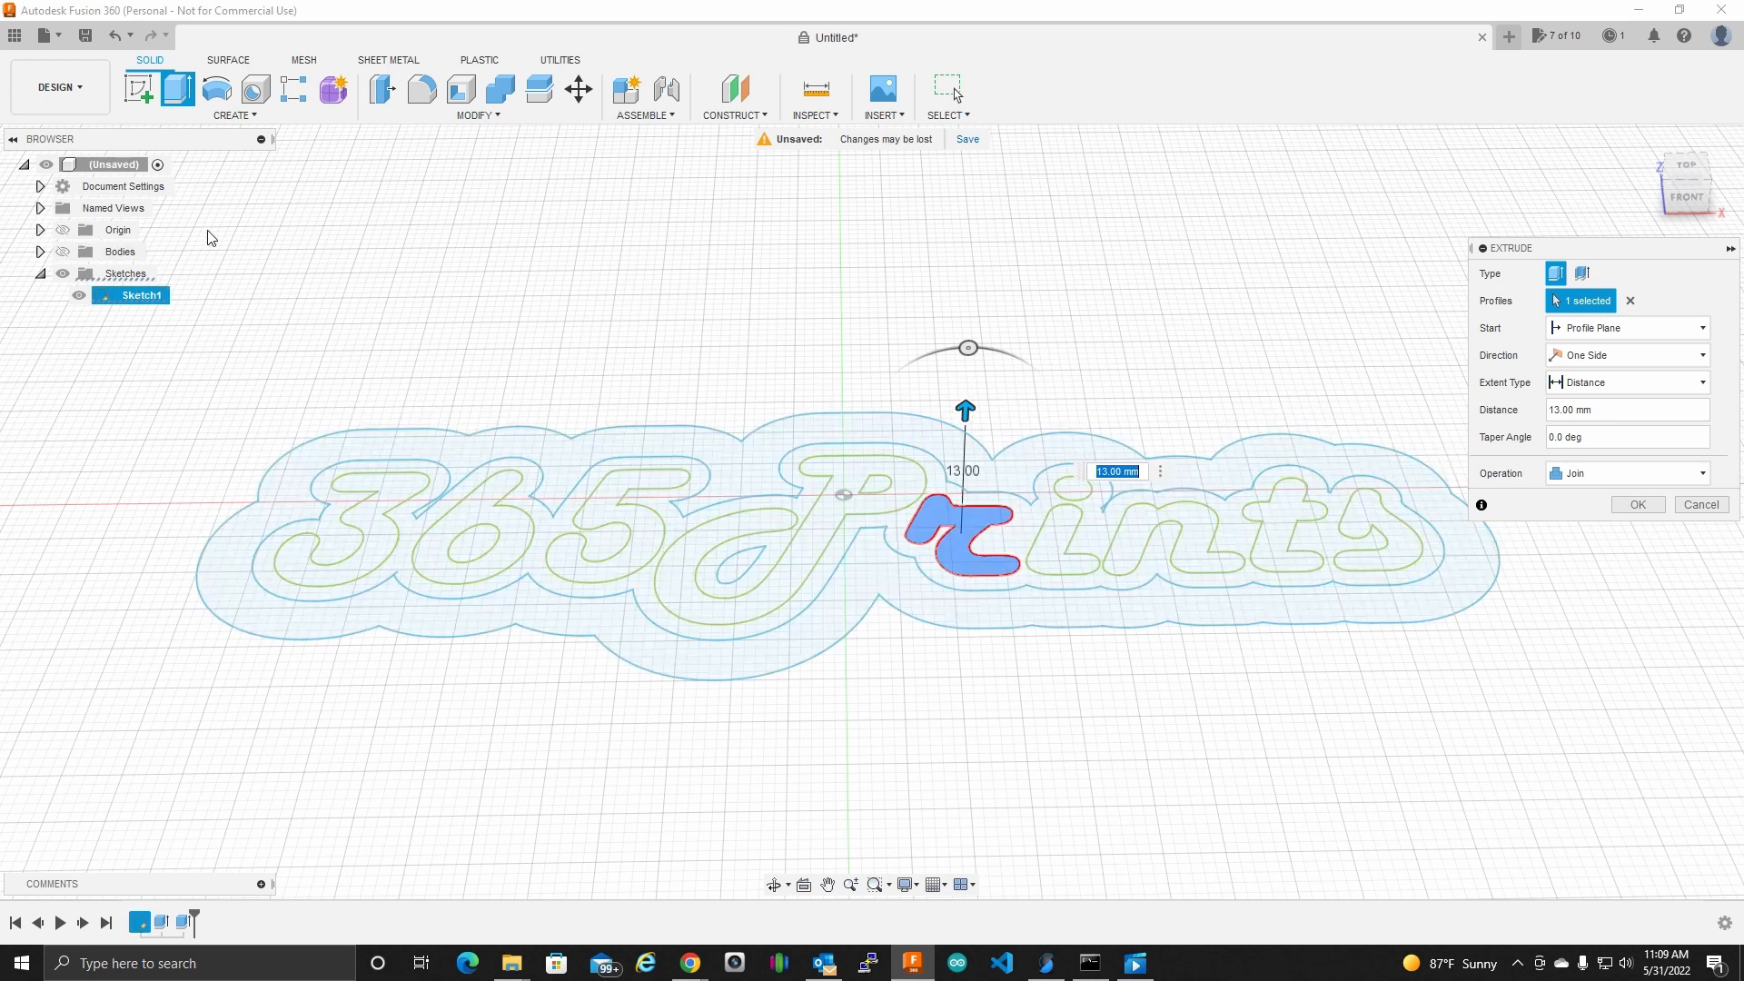
left_click(359, 545)
left_click(424, 555)
left_click(635, 518)
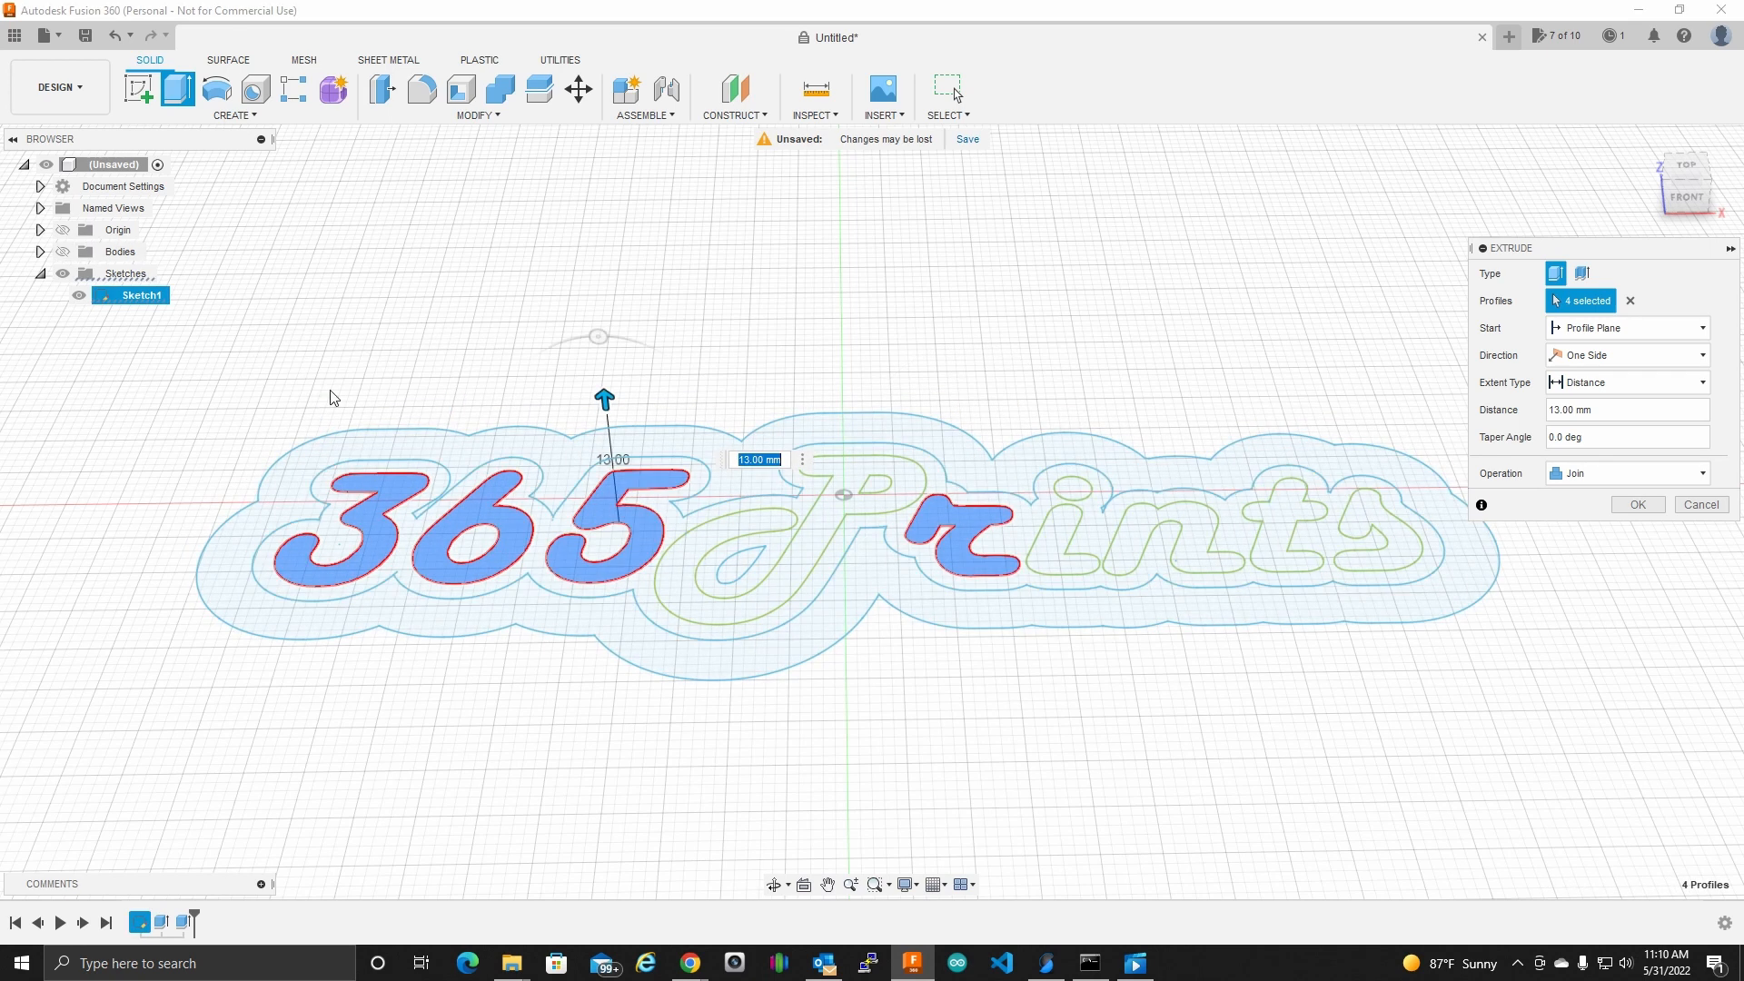
left_click(63, 253)
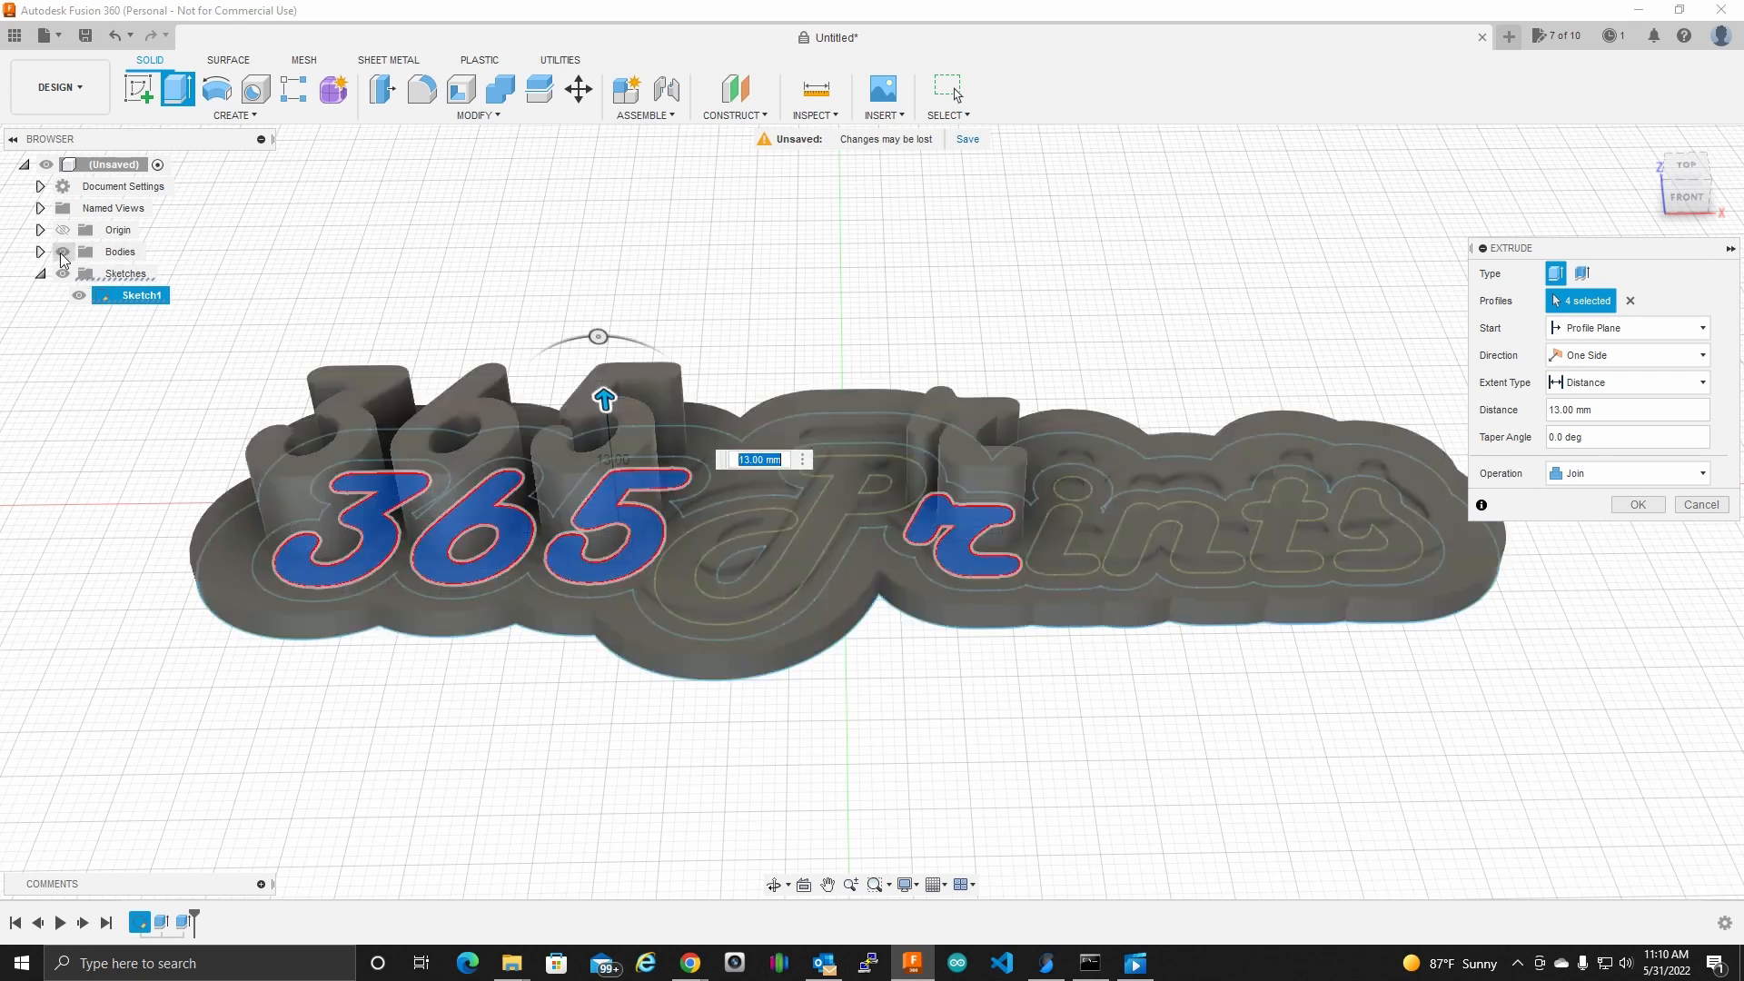
Step: Hide the bodies, add the i with its dot, n, t and s profiles to the extrusion, and show the bodies again
left_click(62, 253)
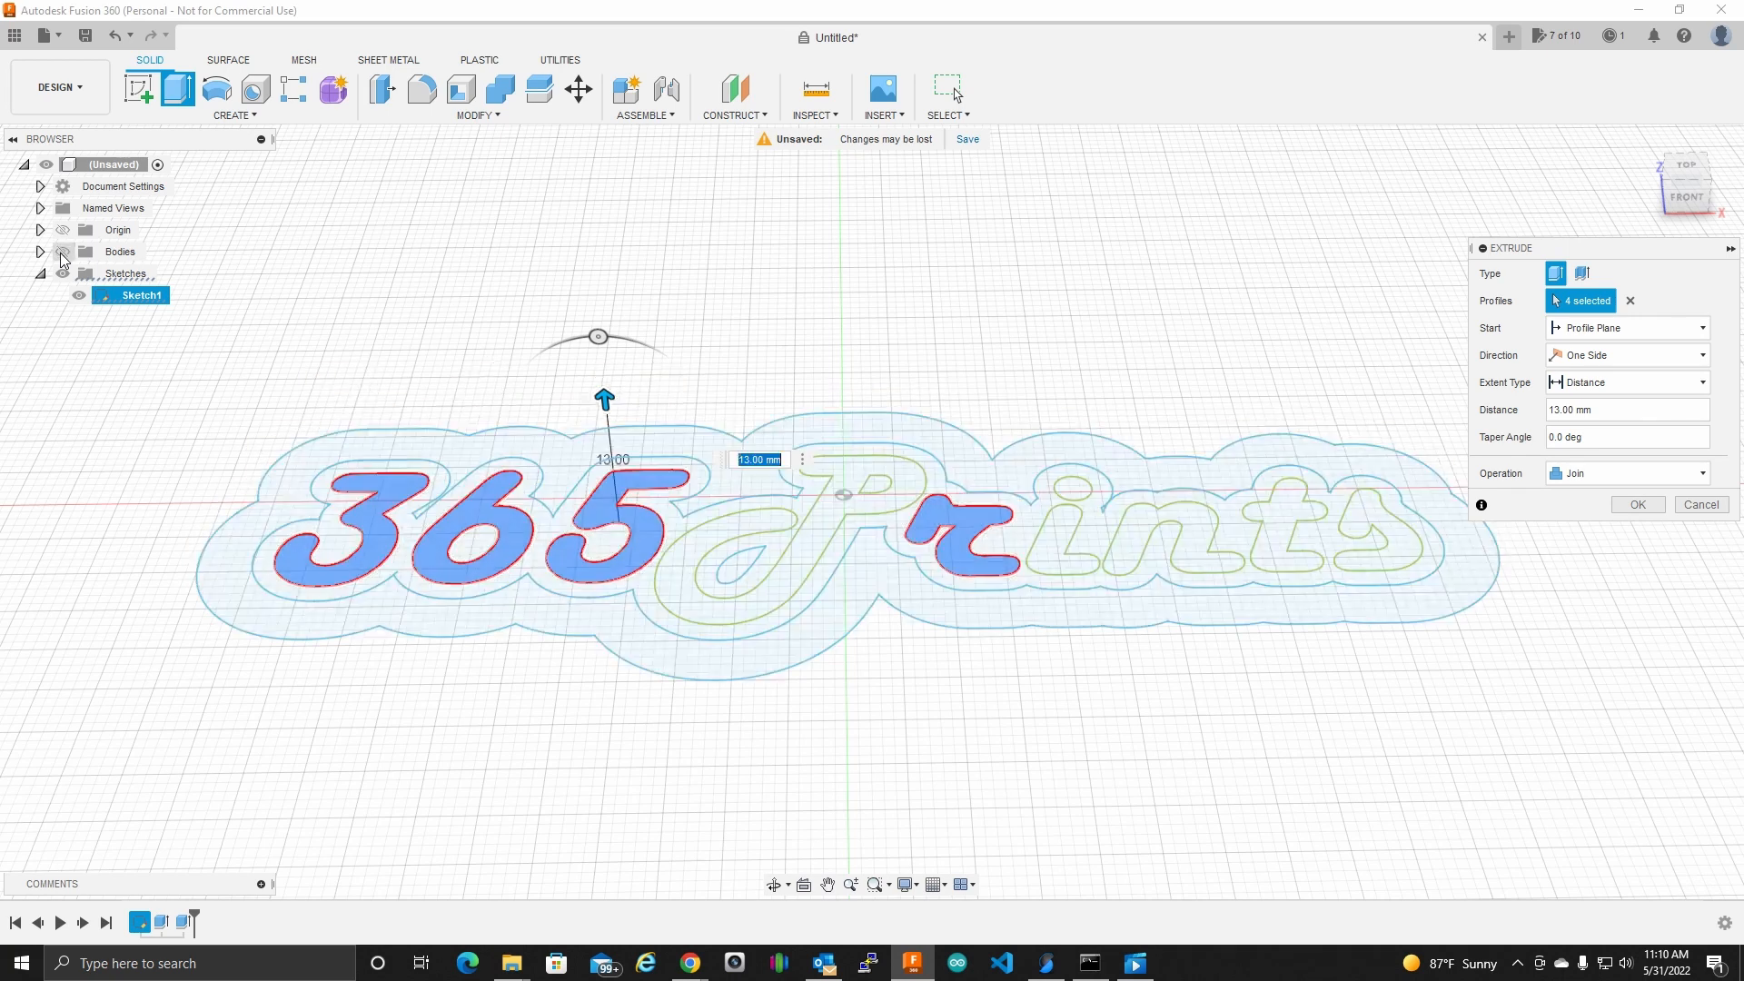
left_click(1060, 554)
left_click(1075, 488)
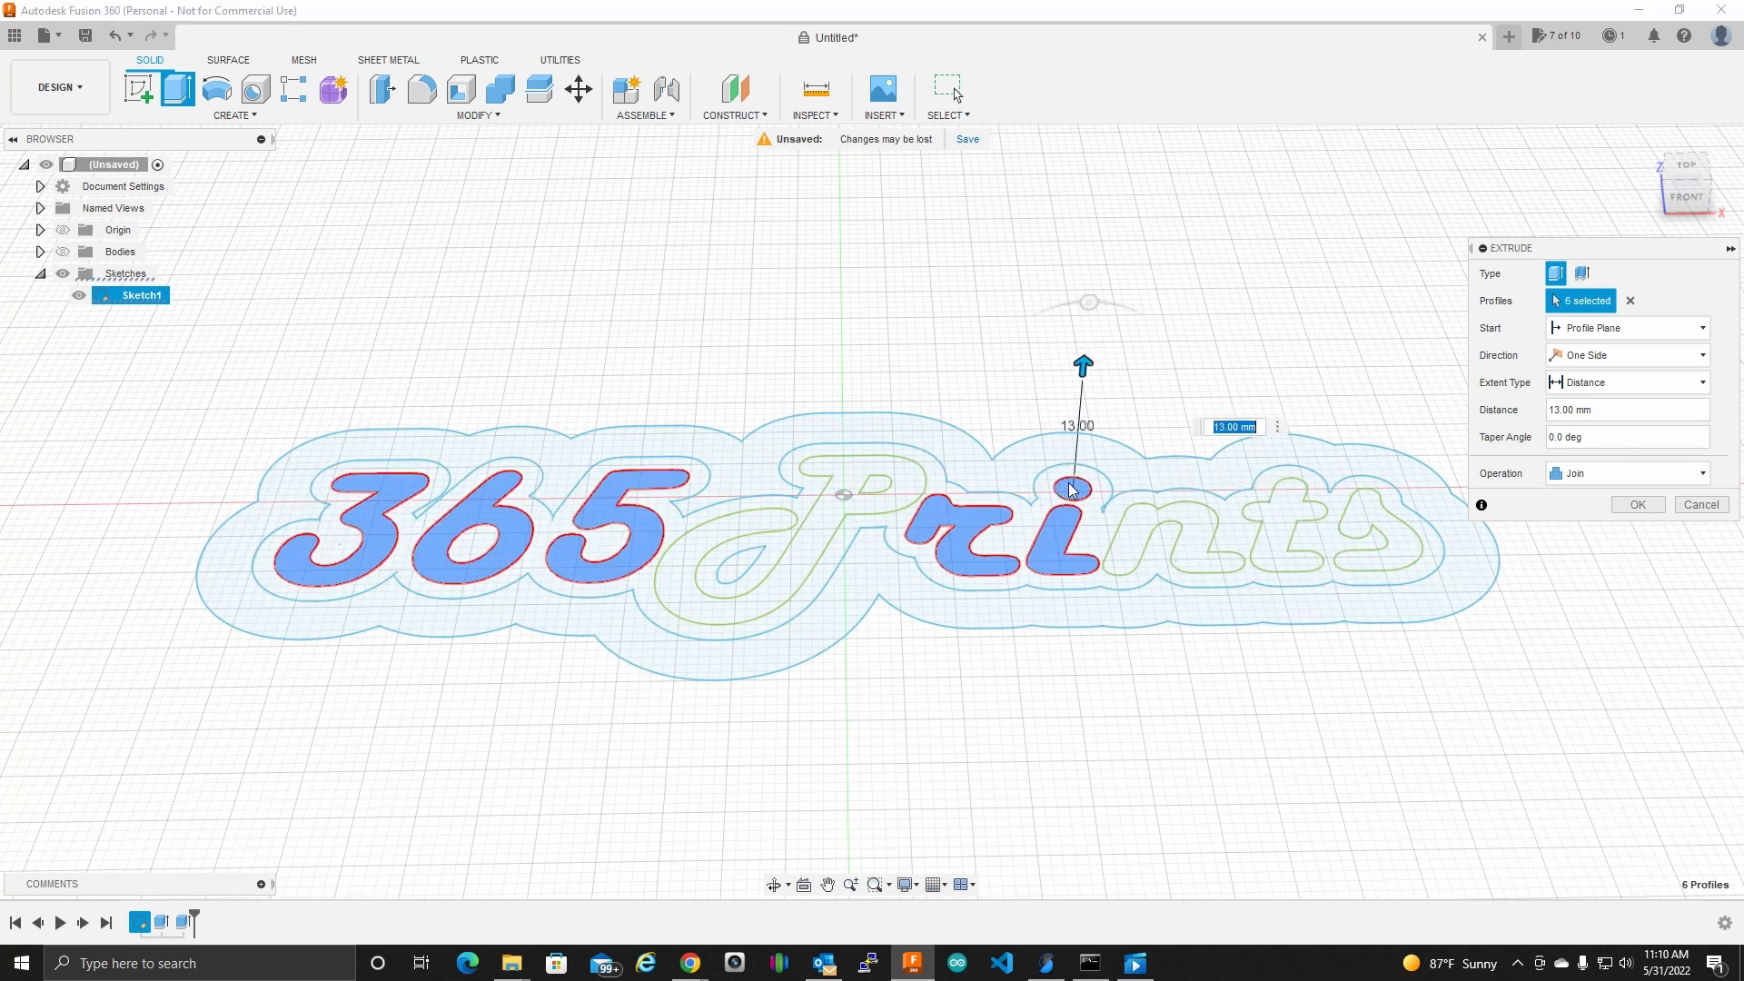
left_click(1211, 540)
left_click(1290, 540)
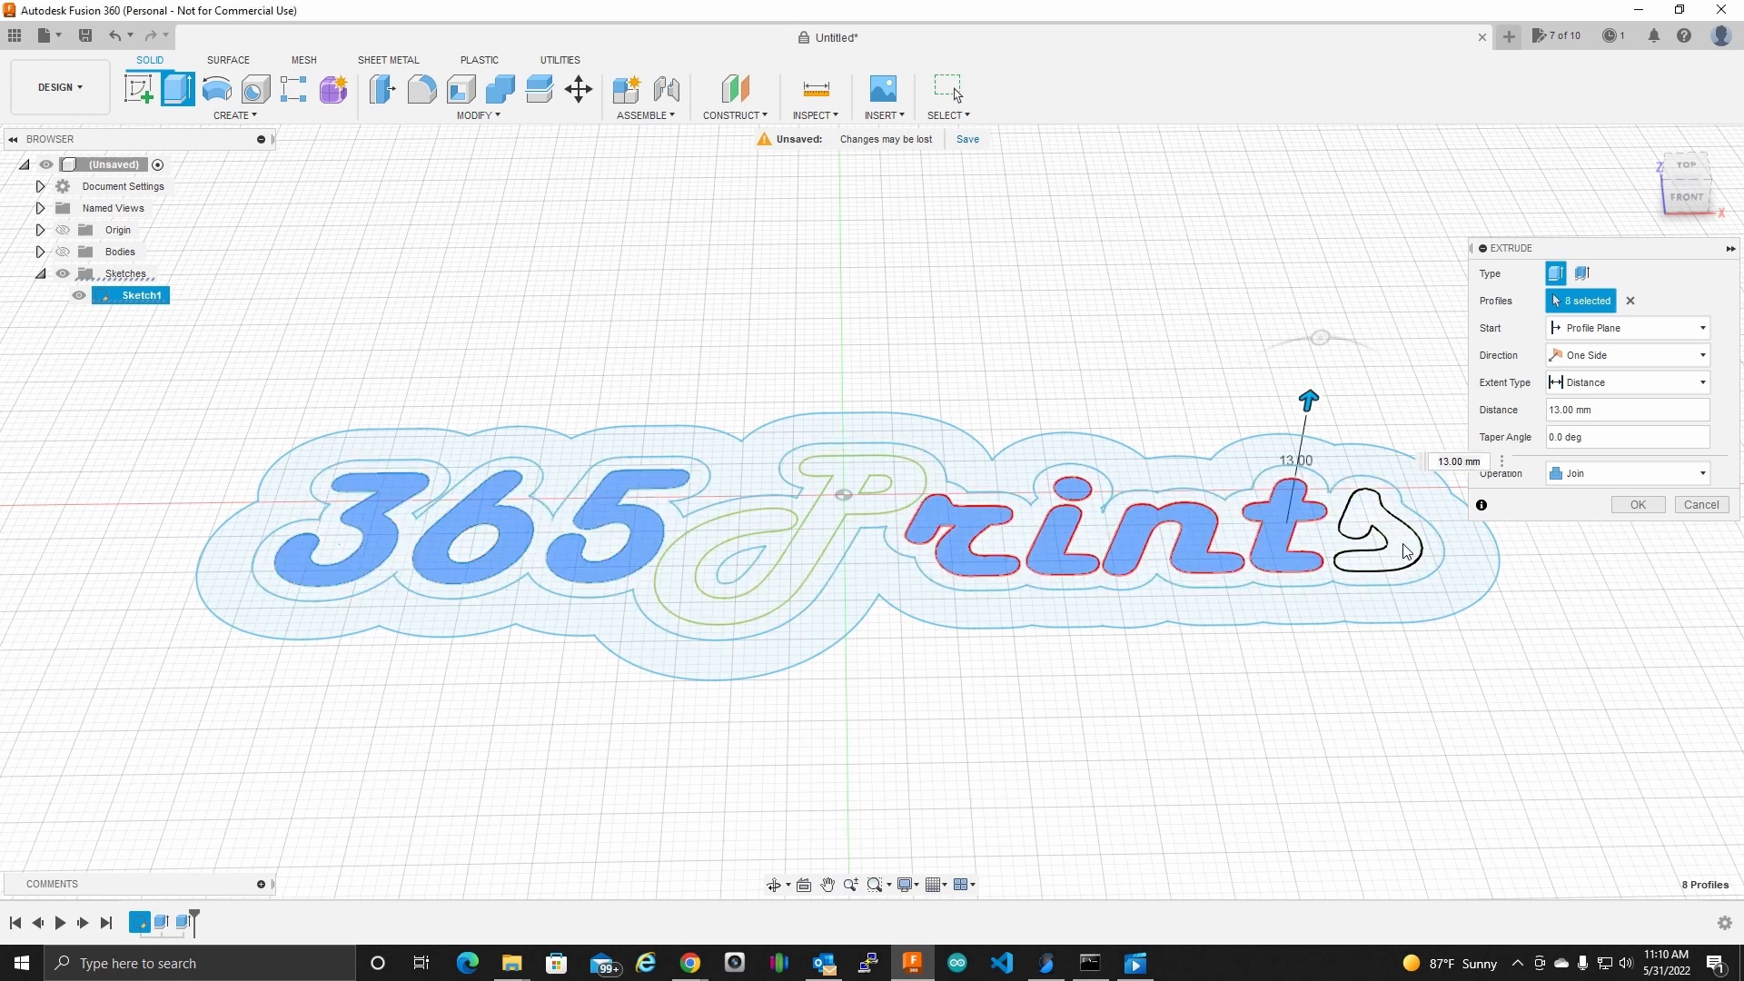
left_click(1376, 536)
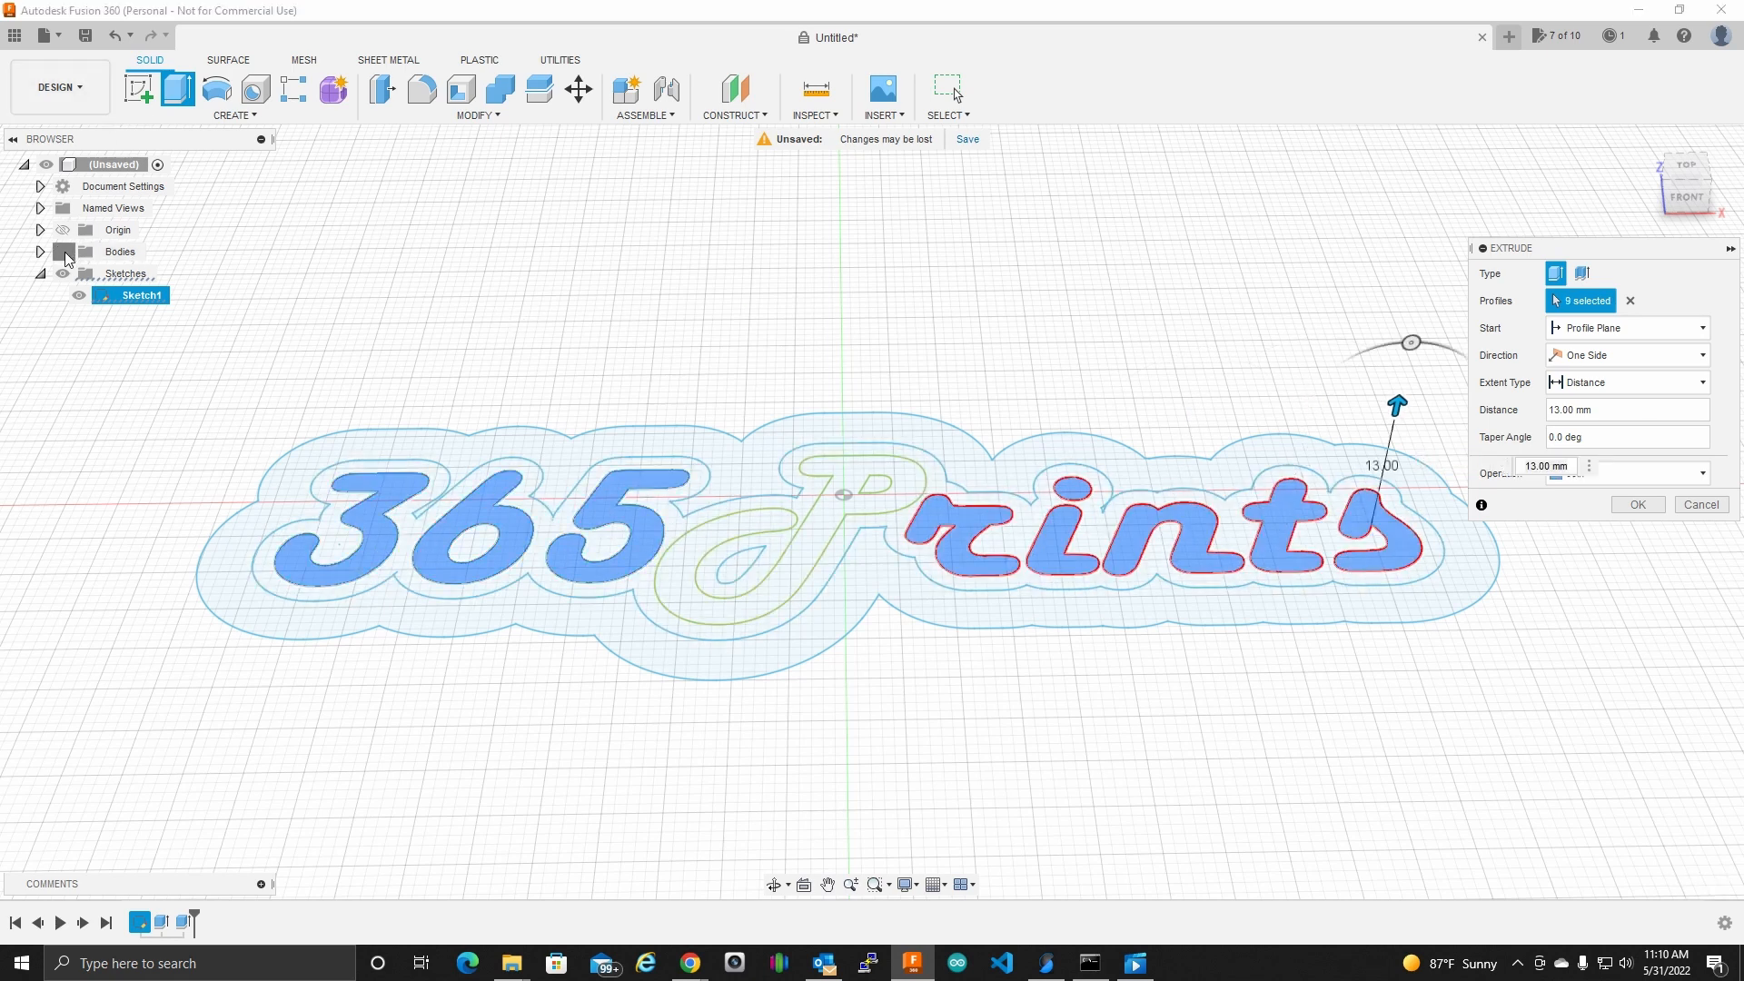
left_click(63, 254)
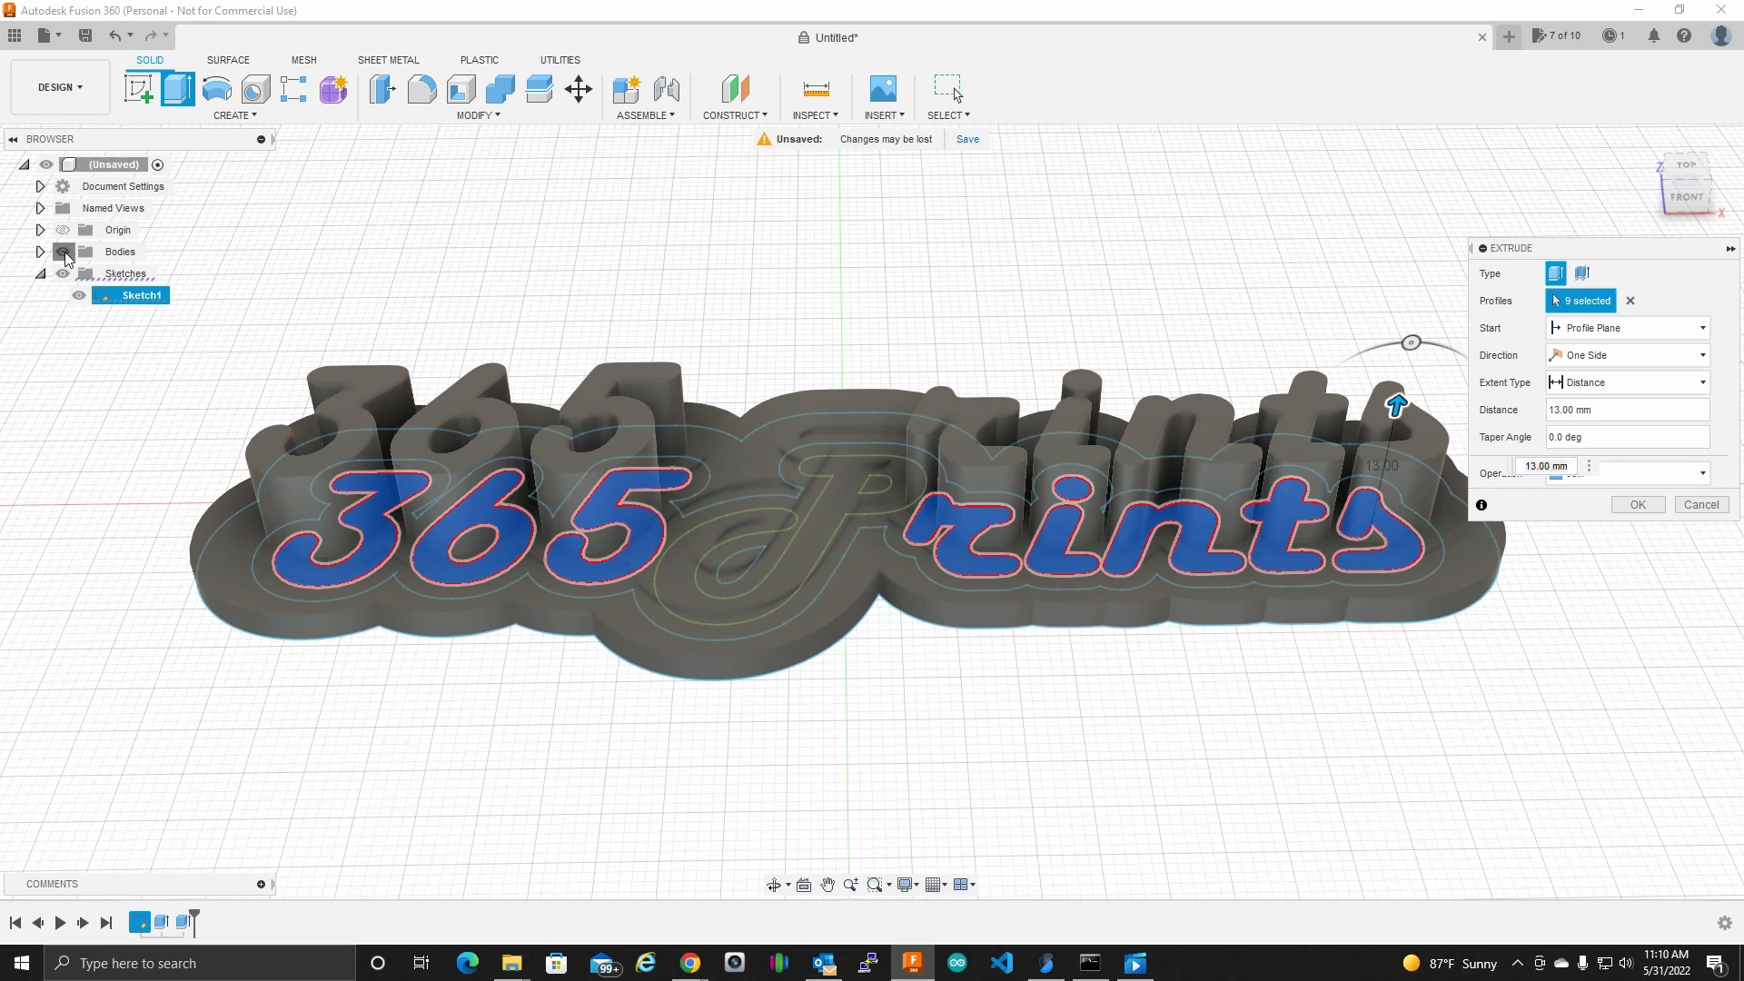
Step: Try to include the P profile in the extrusion with the other letters
left_click(64, 254)
left_click(832, 524)
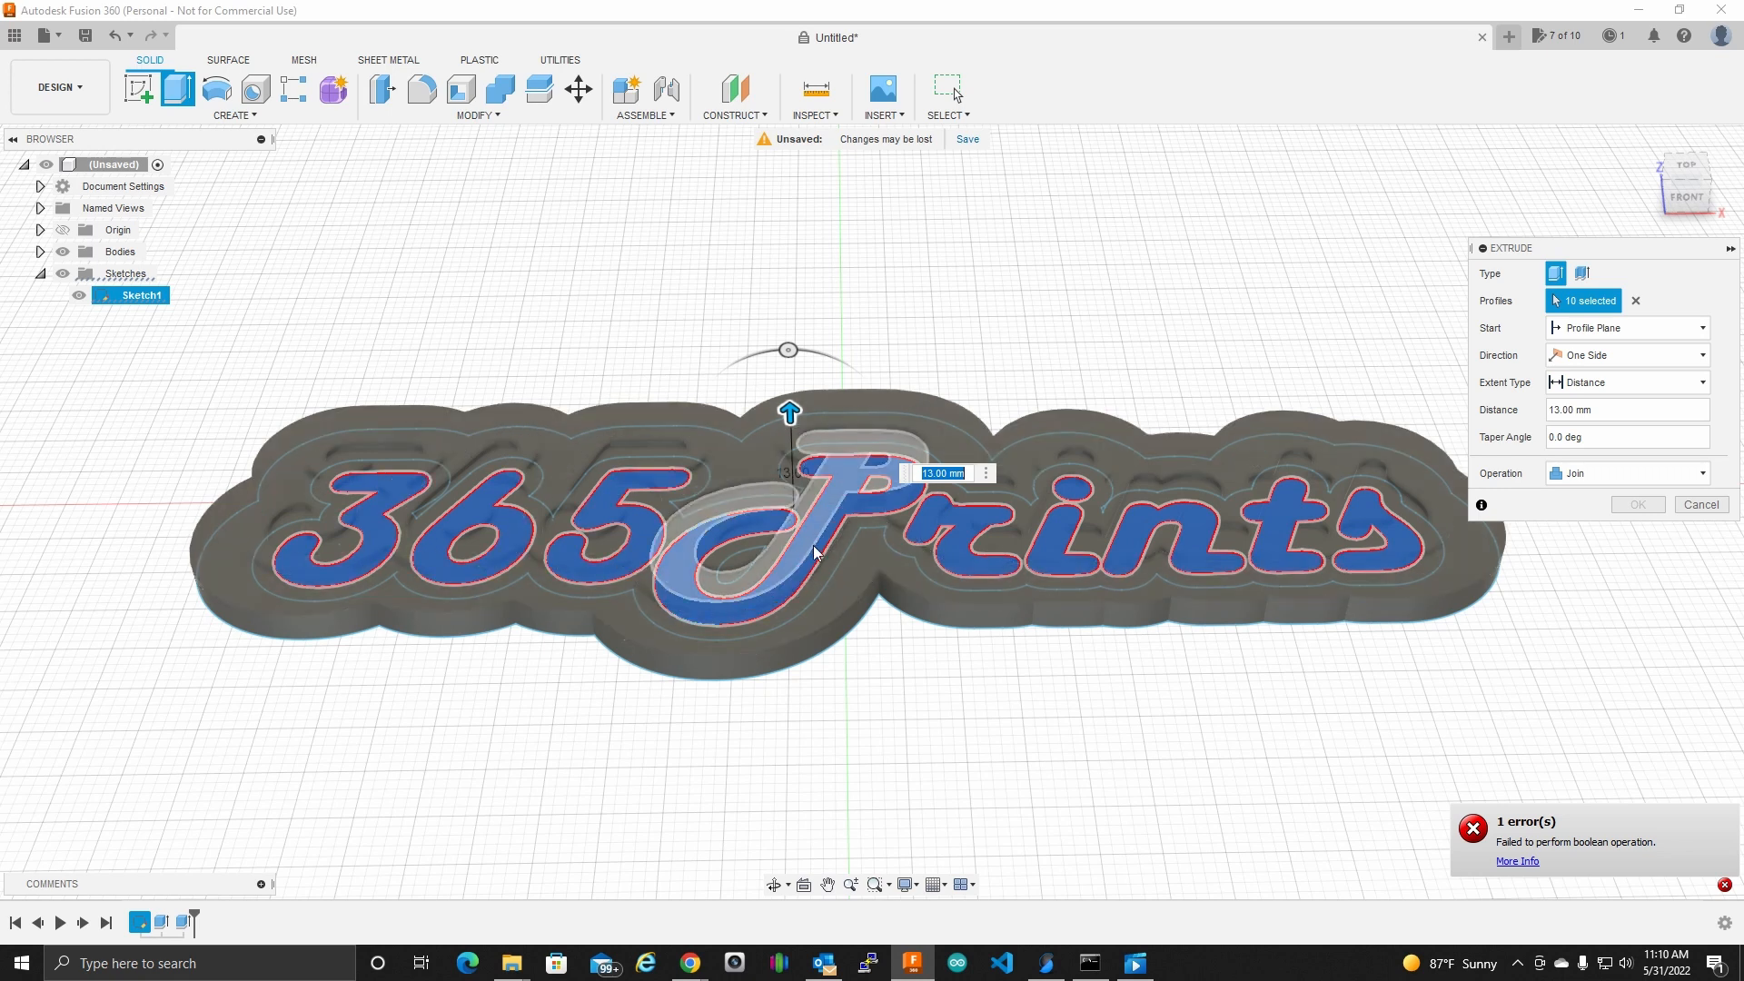
left_click(837, 487)
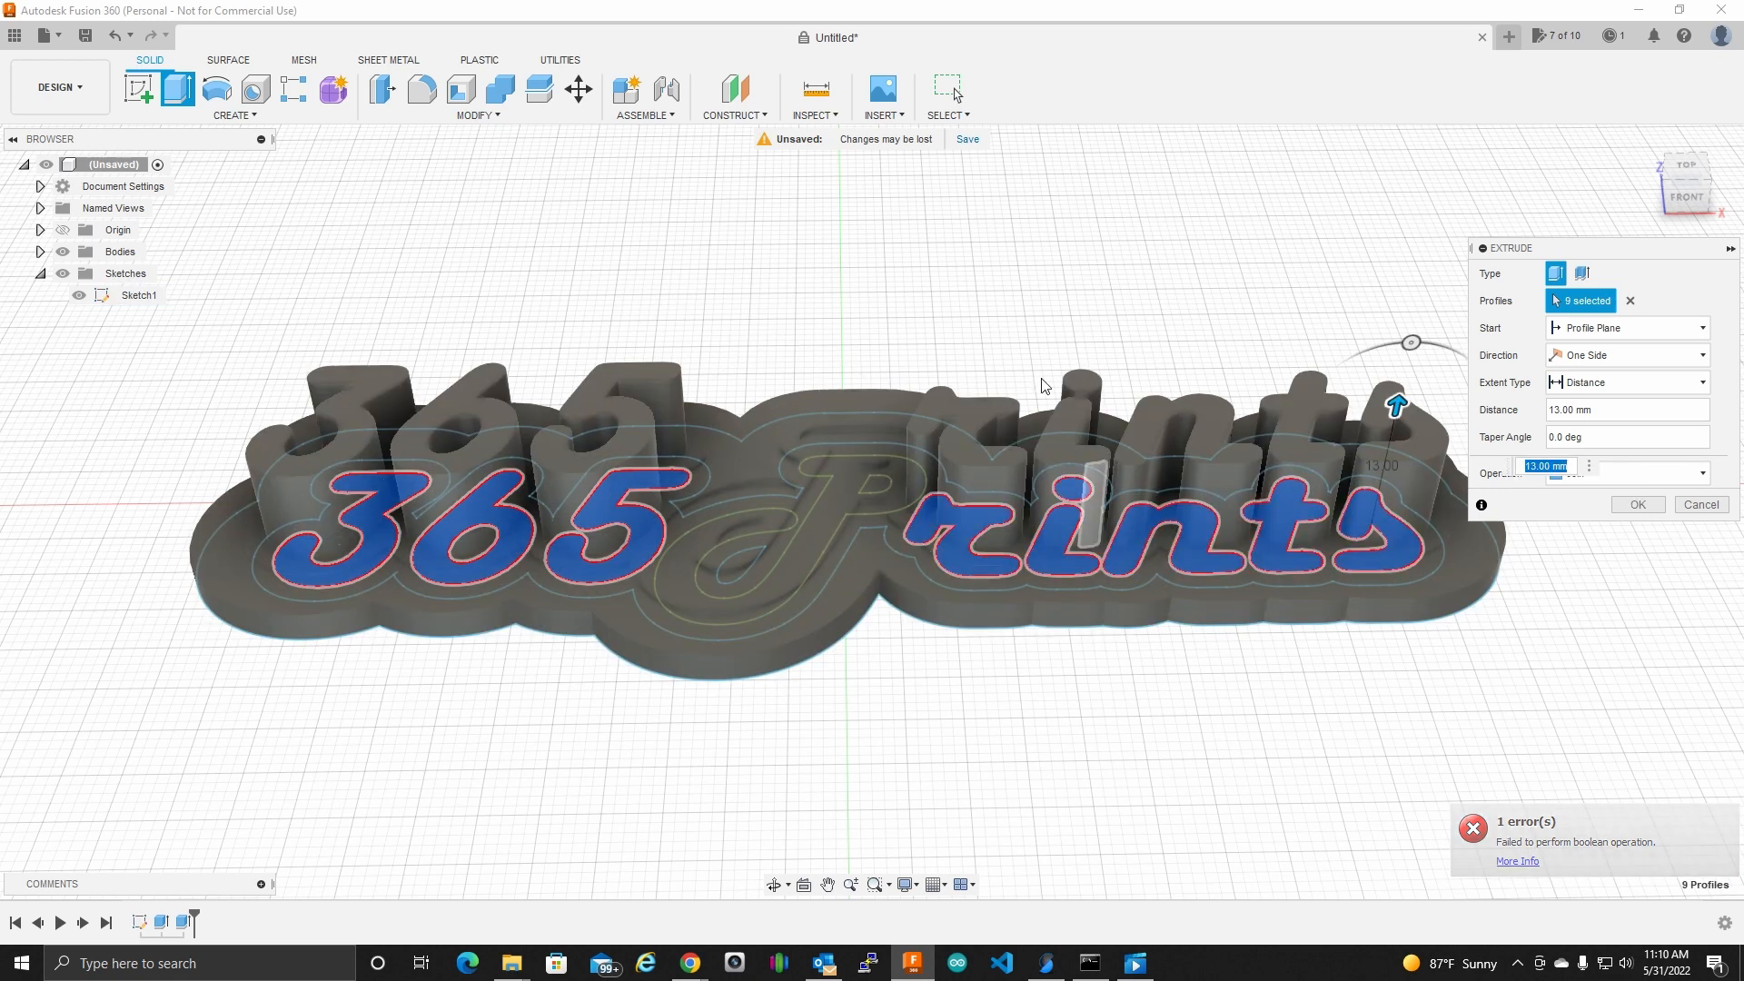
Step: Extrude all selected characters except the P 4 mm with the Join operation, and hide Sketch1 to inspect the lettering
type("4")
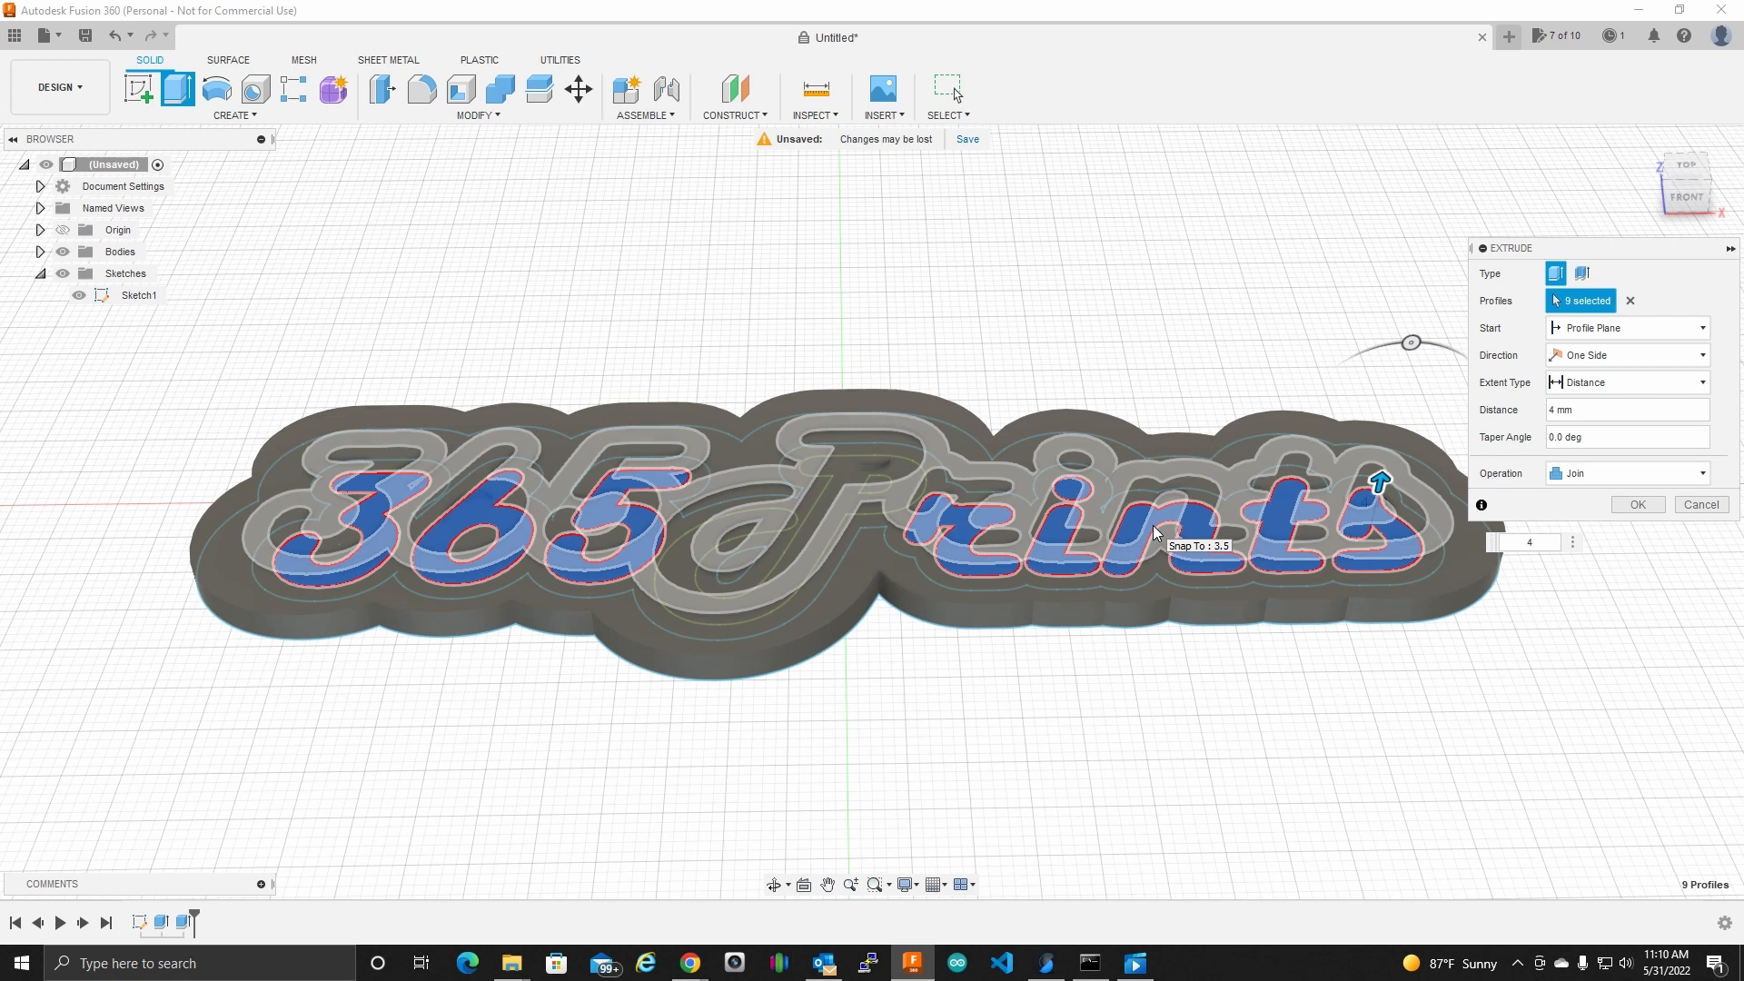
left_click(1637, 504)
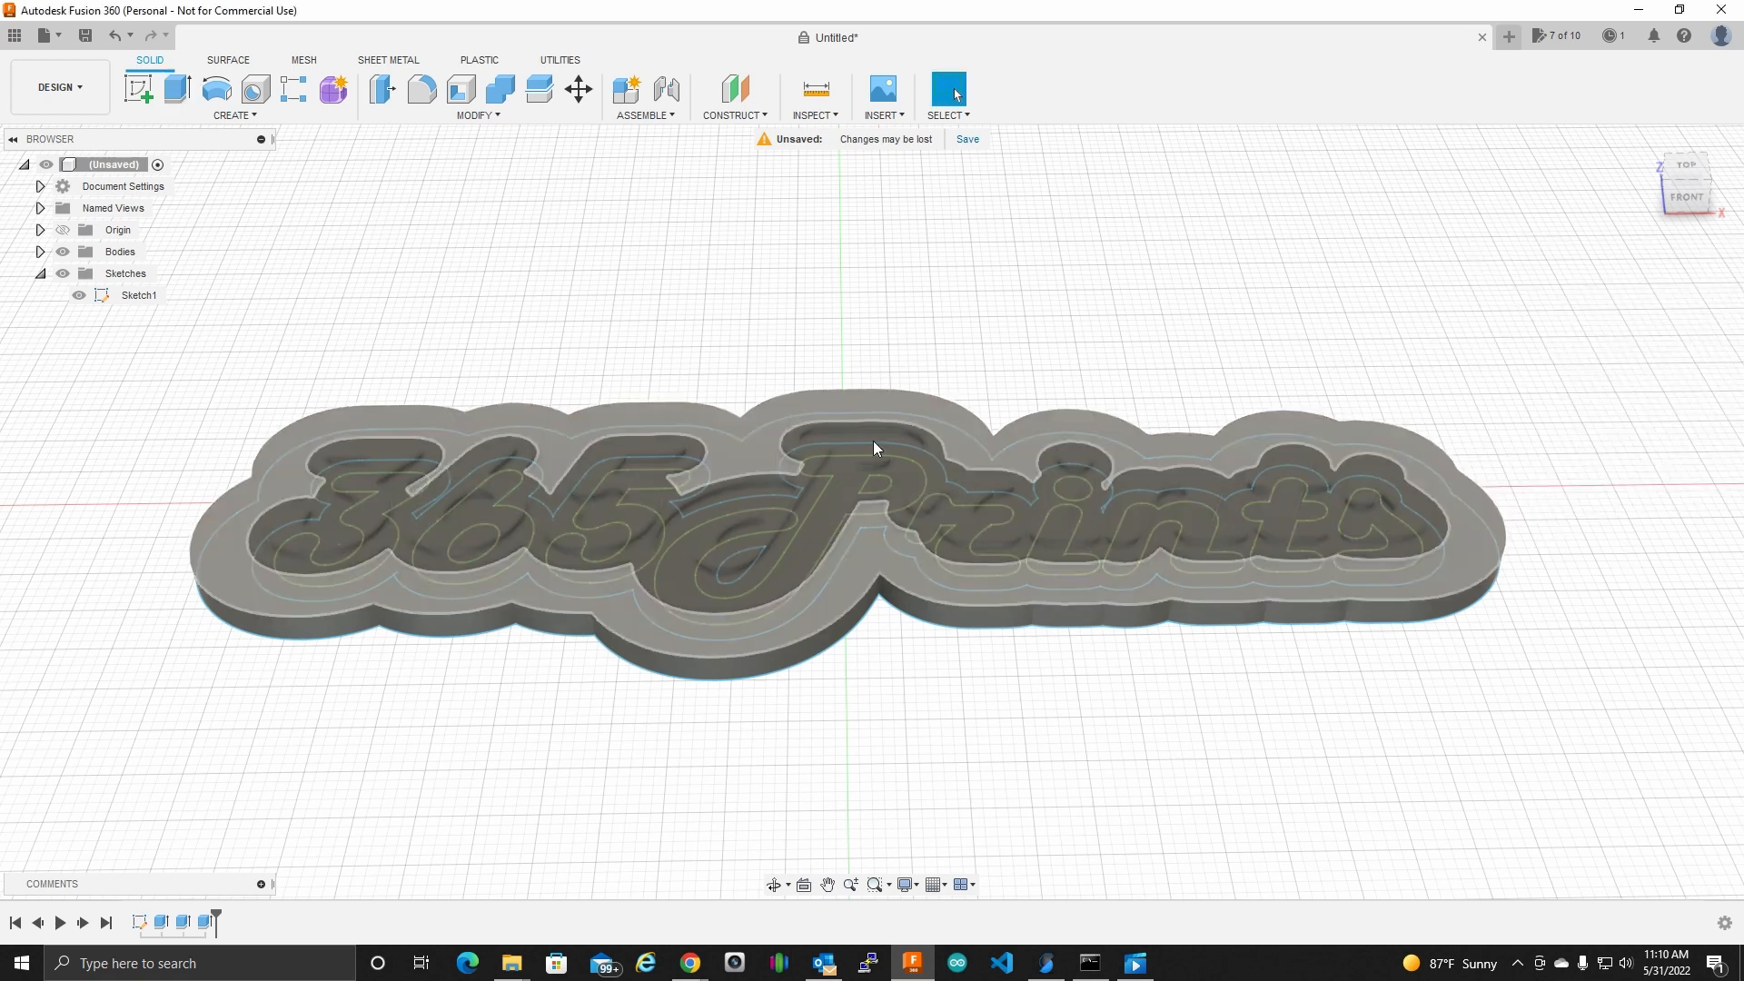
left_click(79, 295)
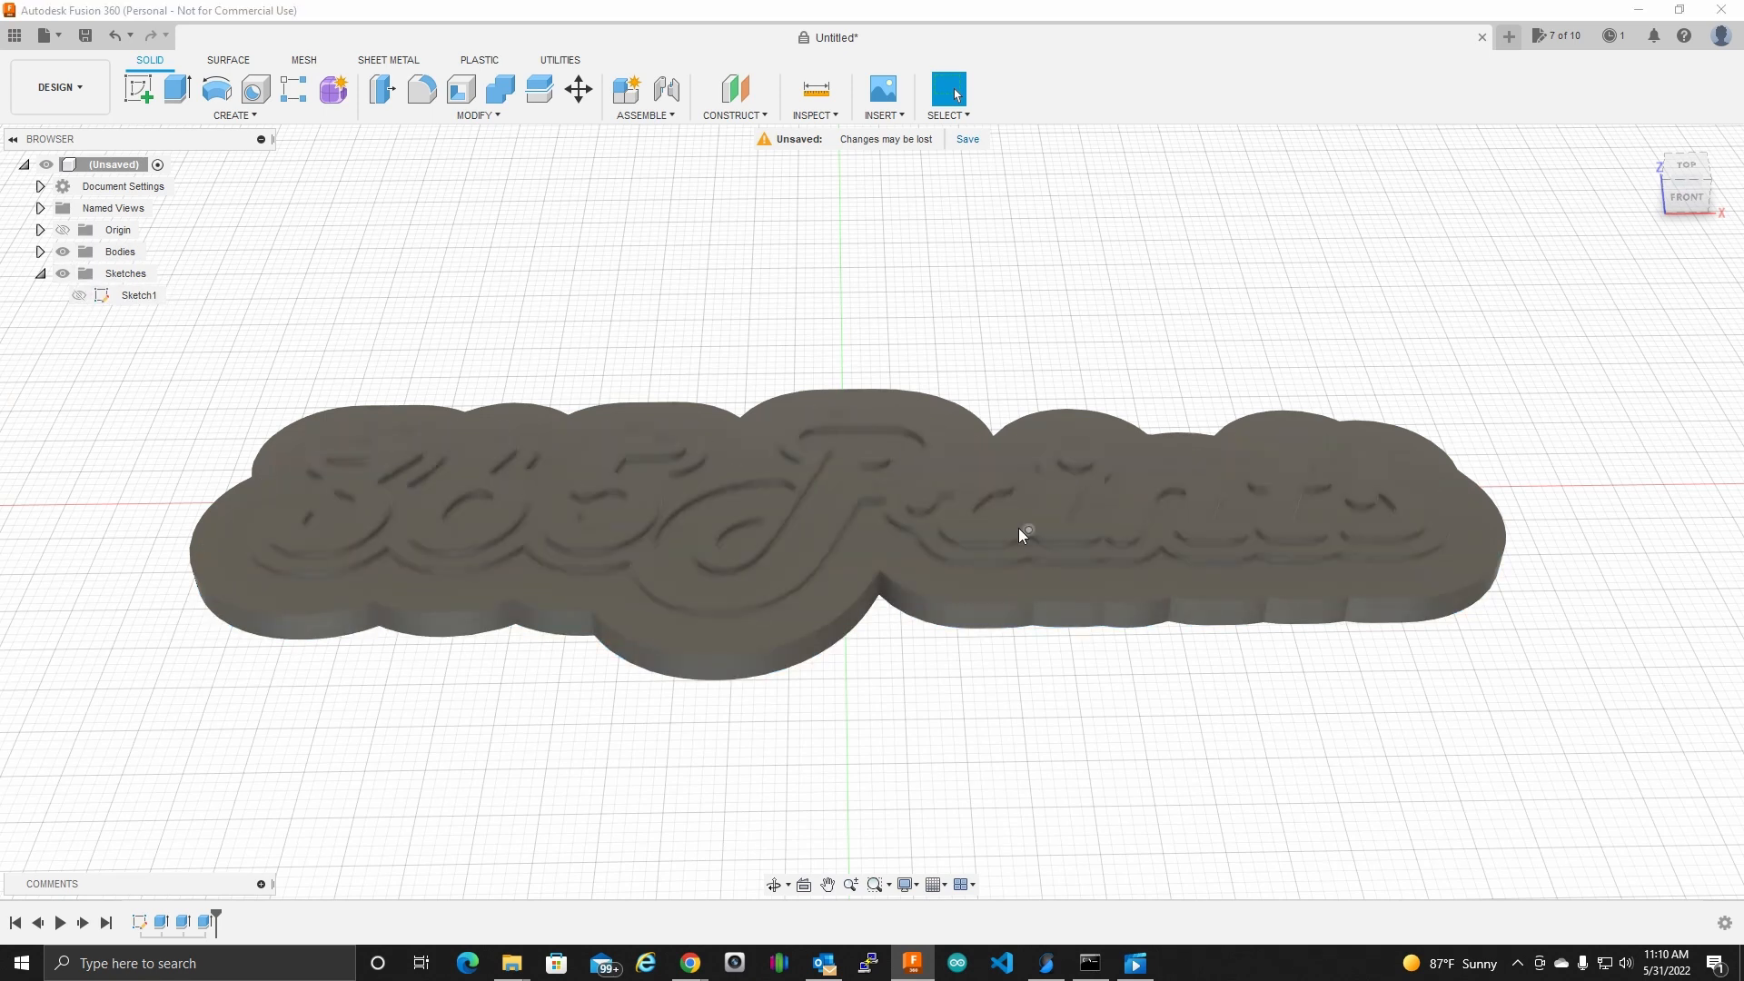
middle_click_drag(1515, 395, 1541, 448, "shift")
key("Escape")
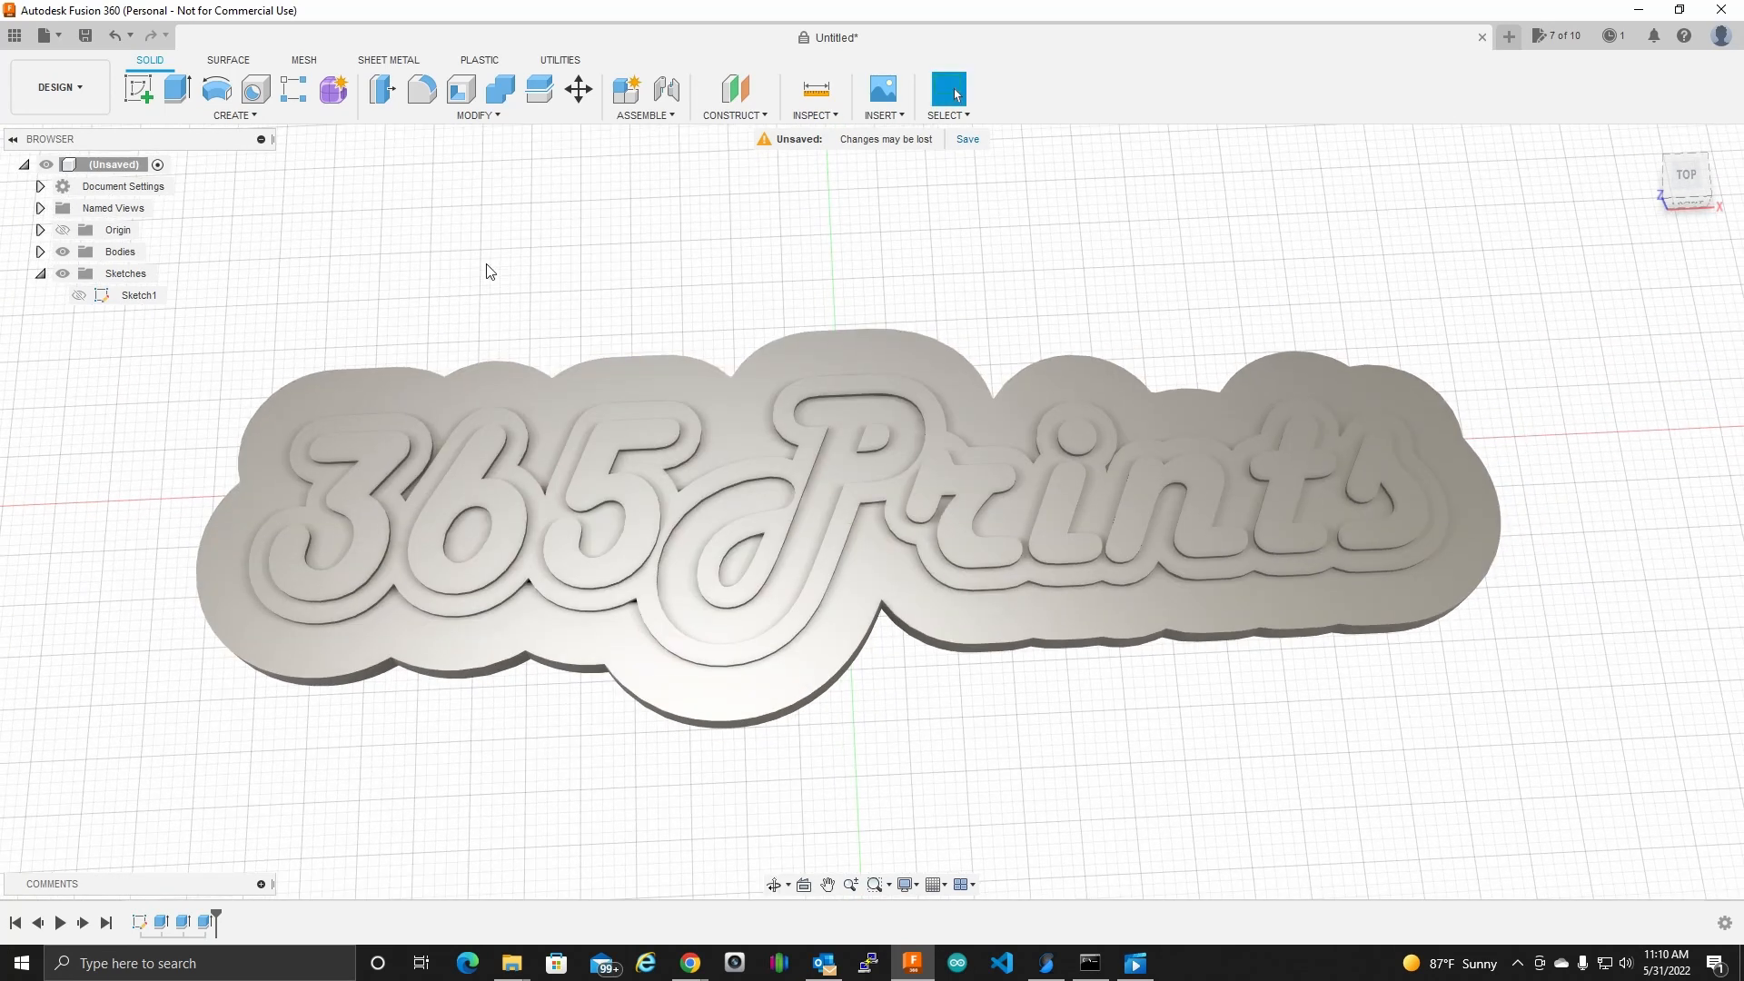
Step: Hide the bodies, show Sketch1 and examine the P's outer curve at close range
left_click(62, 253)
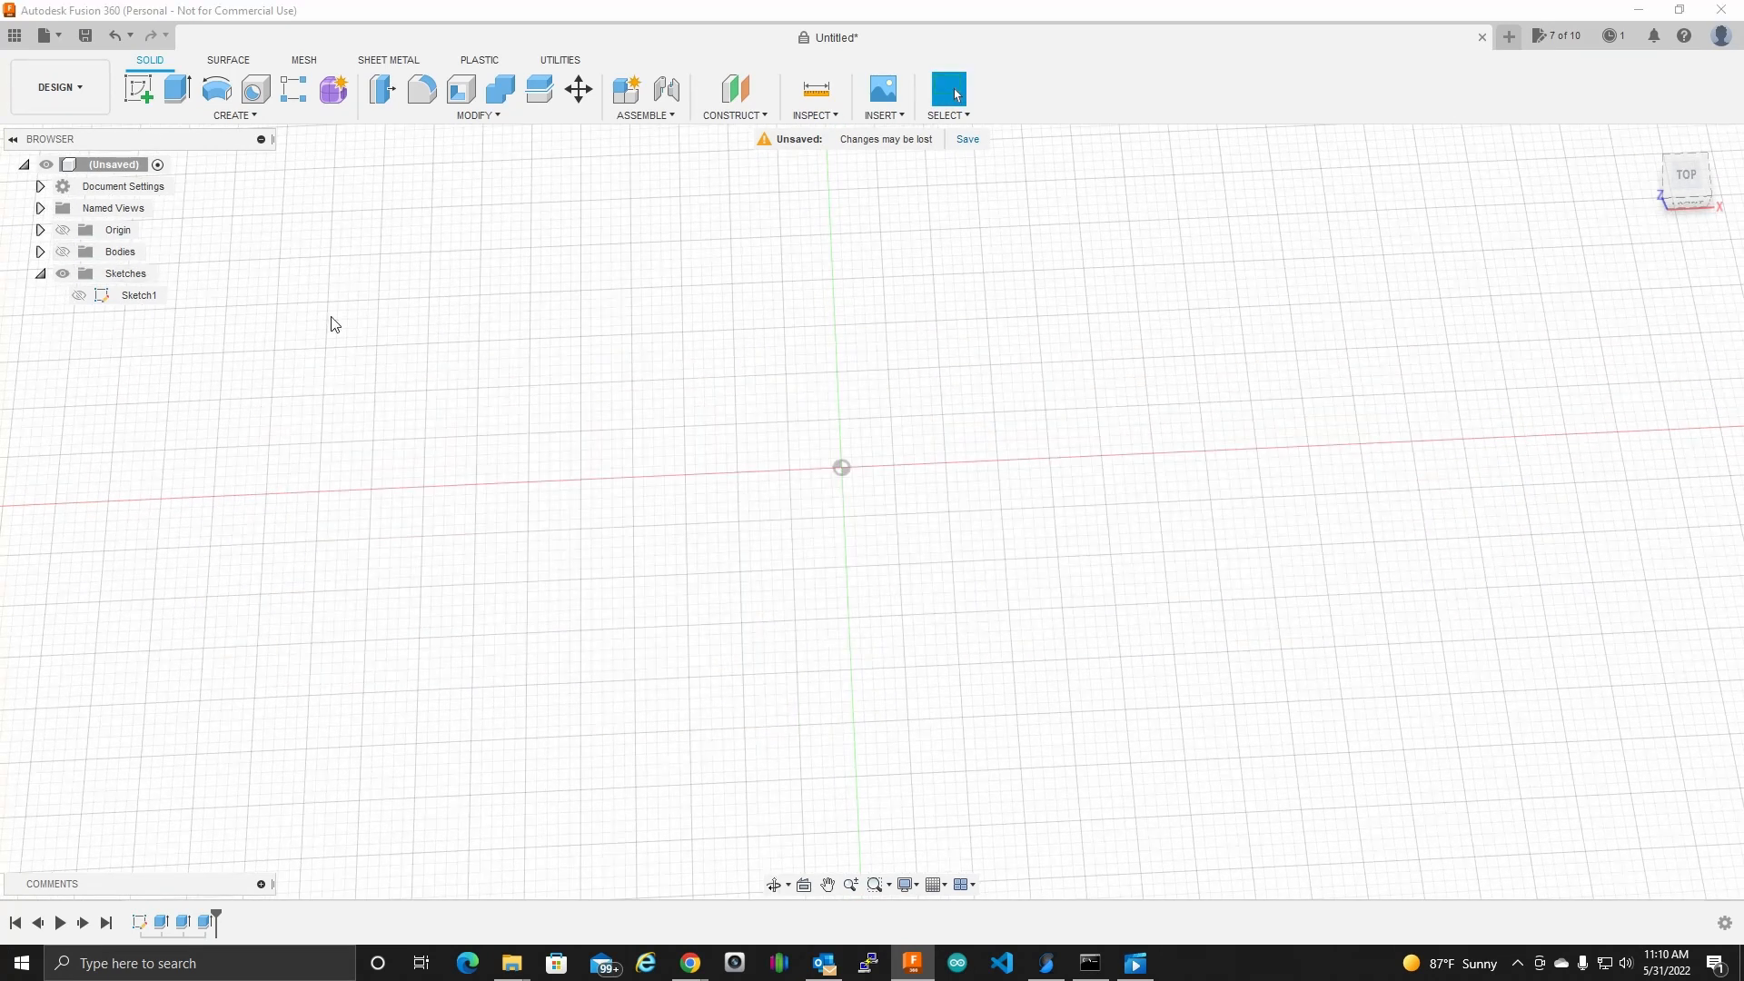
left_click(79, 295)
scroll(875, 516, "up", 5)
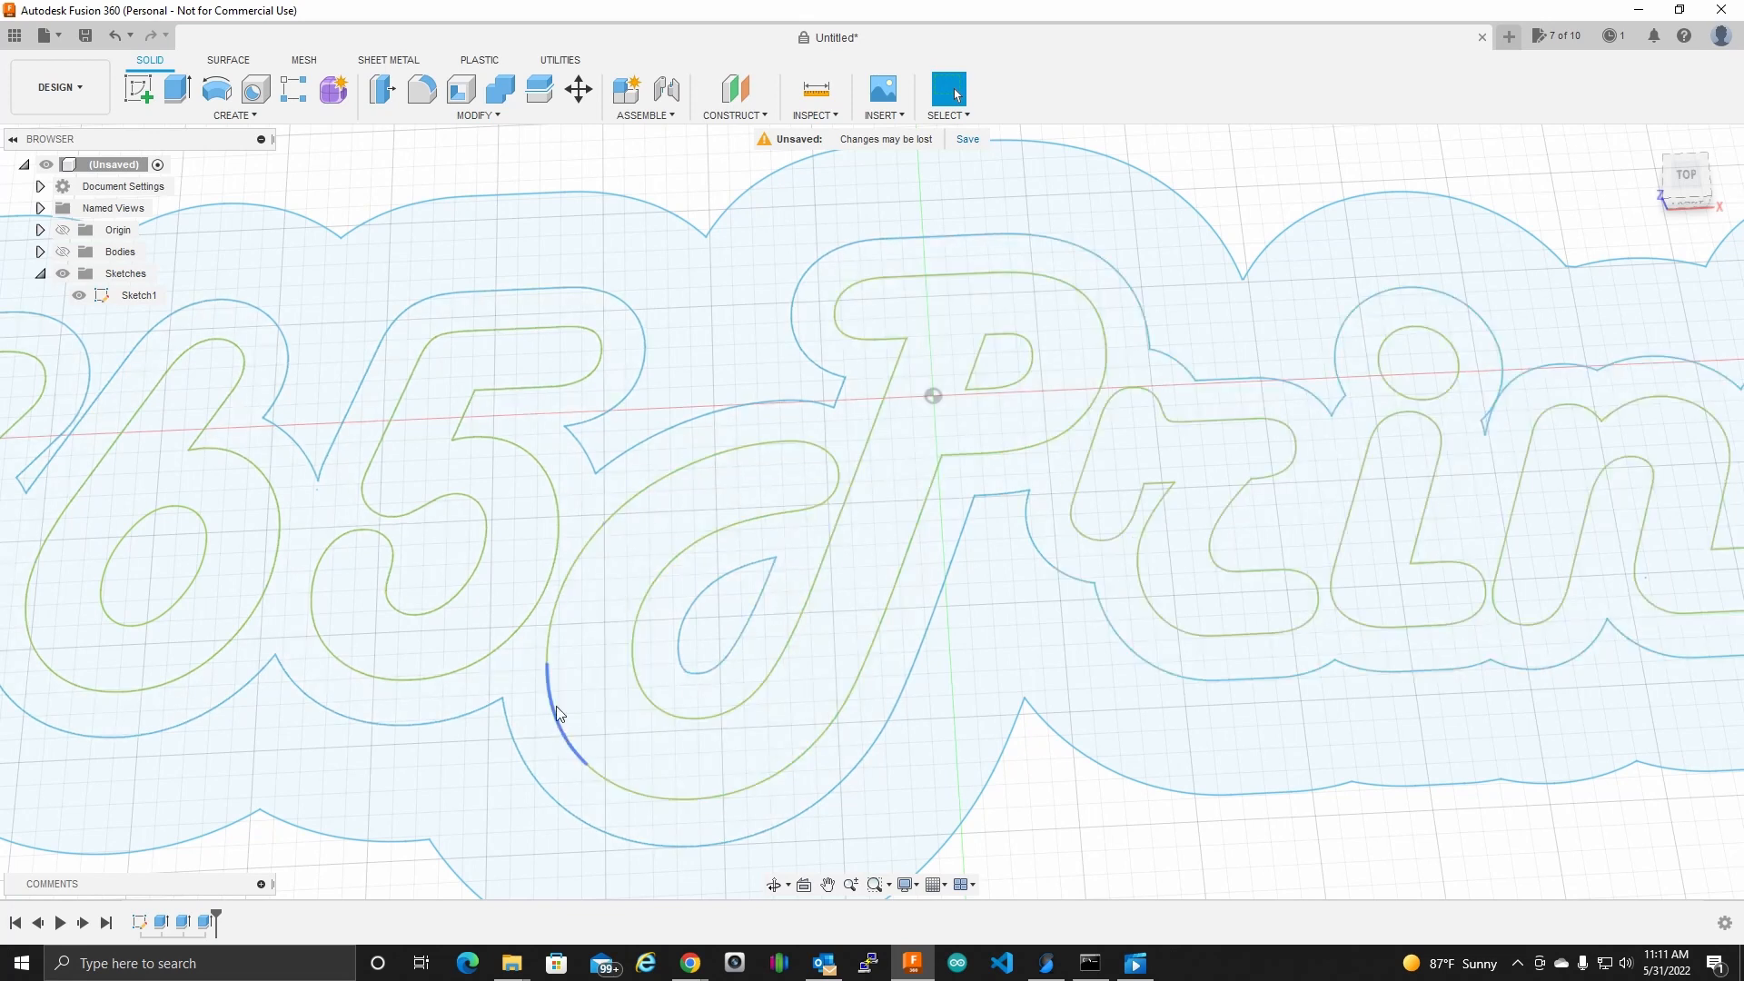
scroll(603, 525, "up", 5)
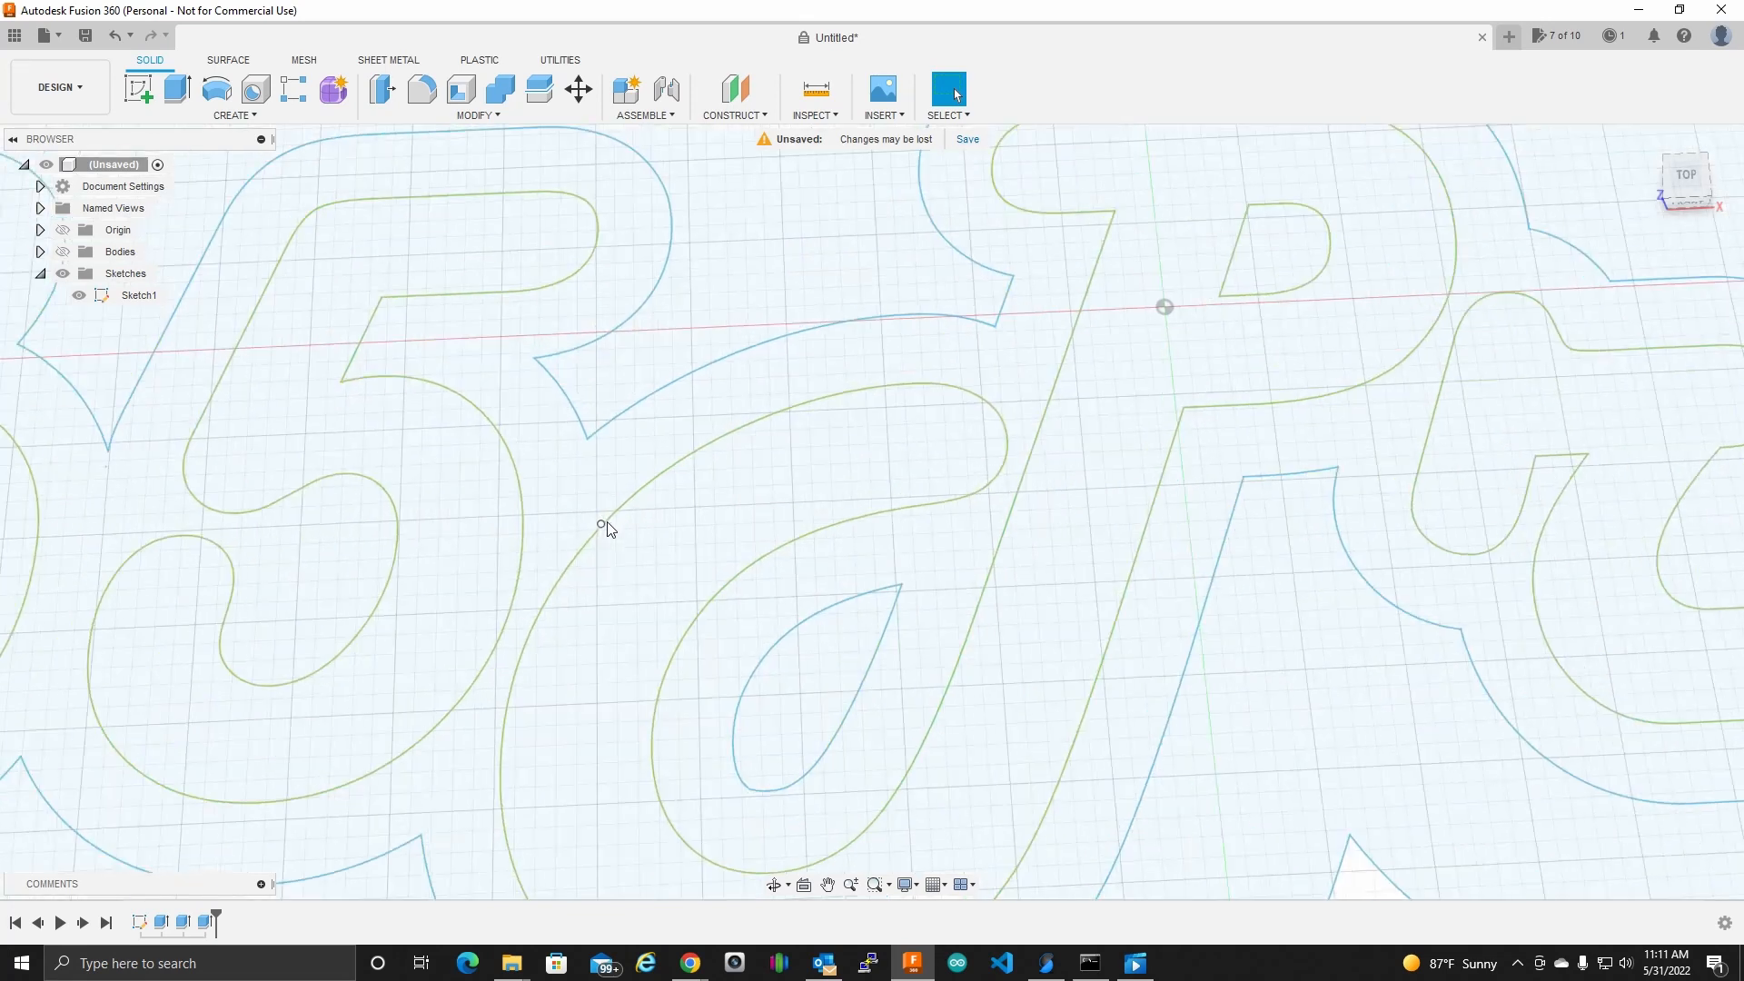
scroll(607, 529, "up", 5)
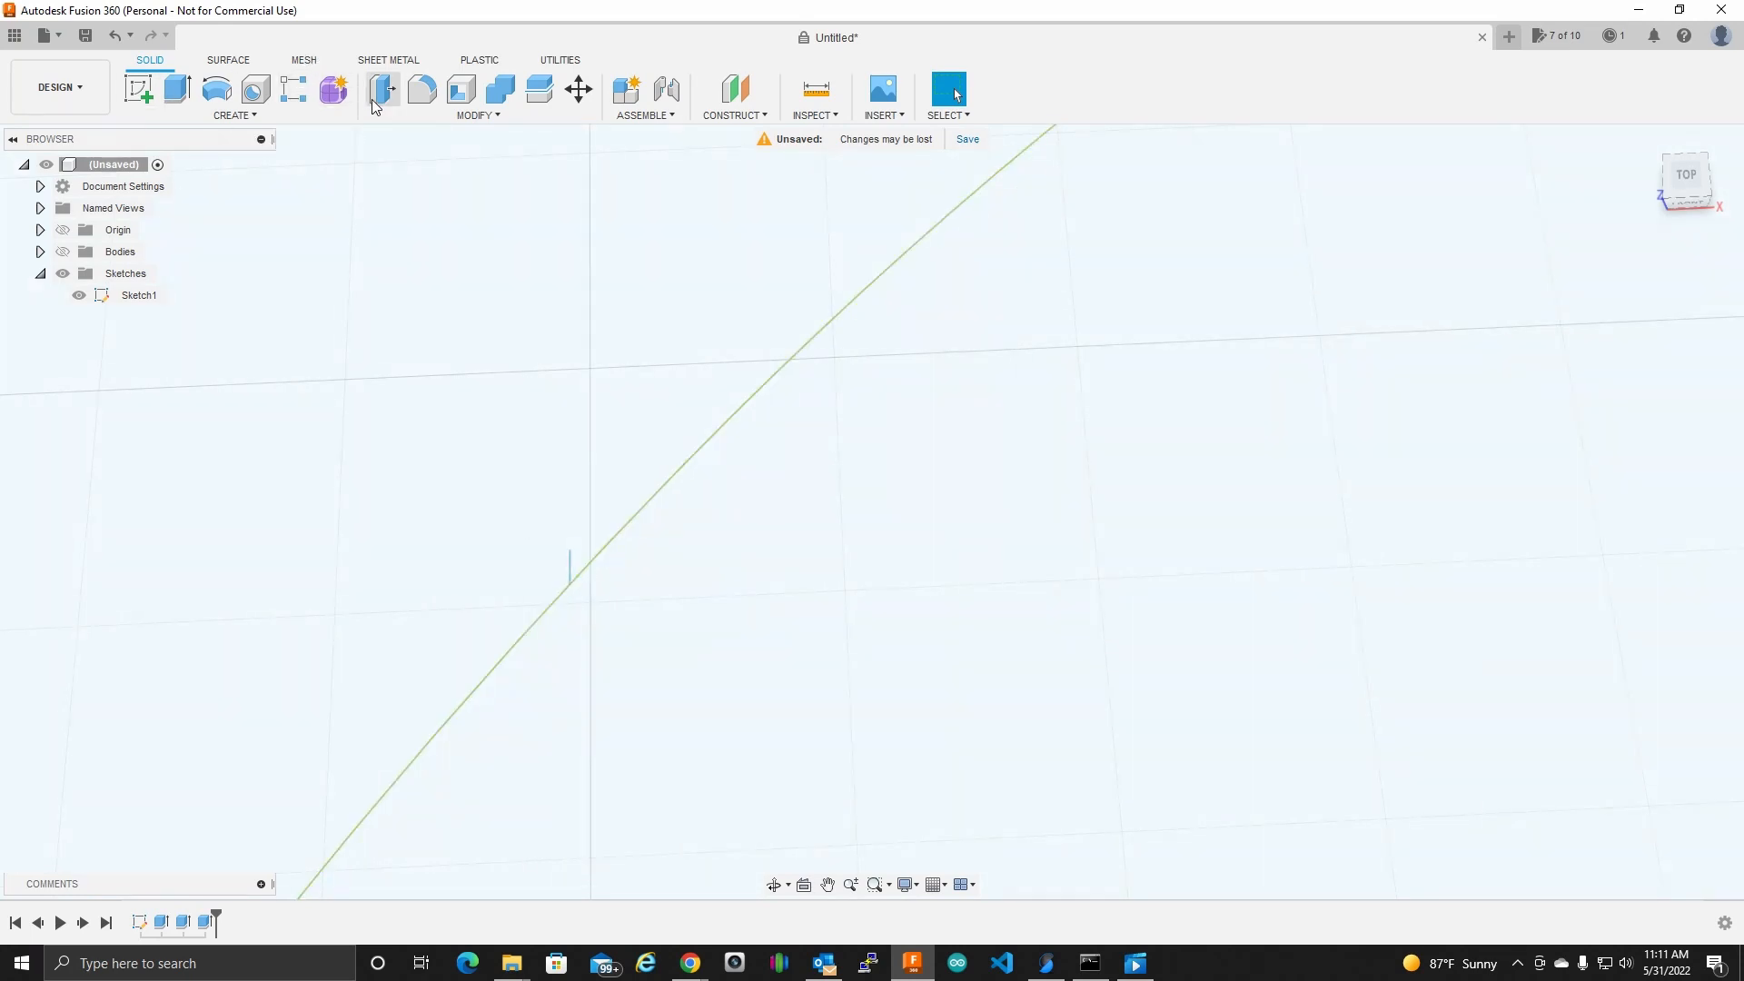
Step: Edit Sketch1 to trim the short stray line off the P's outer curve, and finish the sketch
right_click(143, 923)
left_click(209, 745)
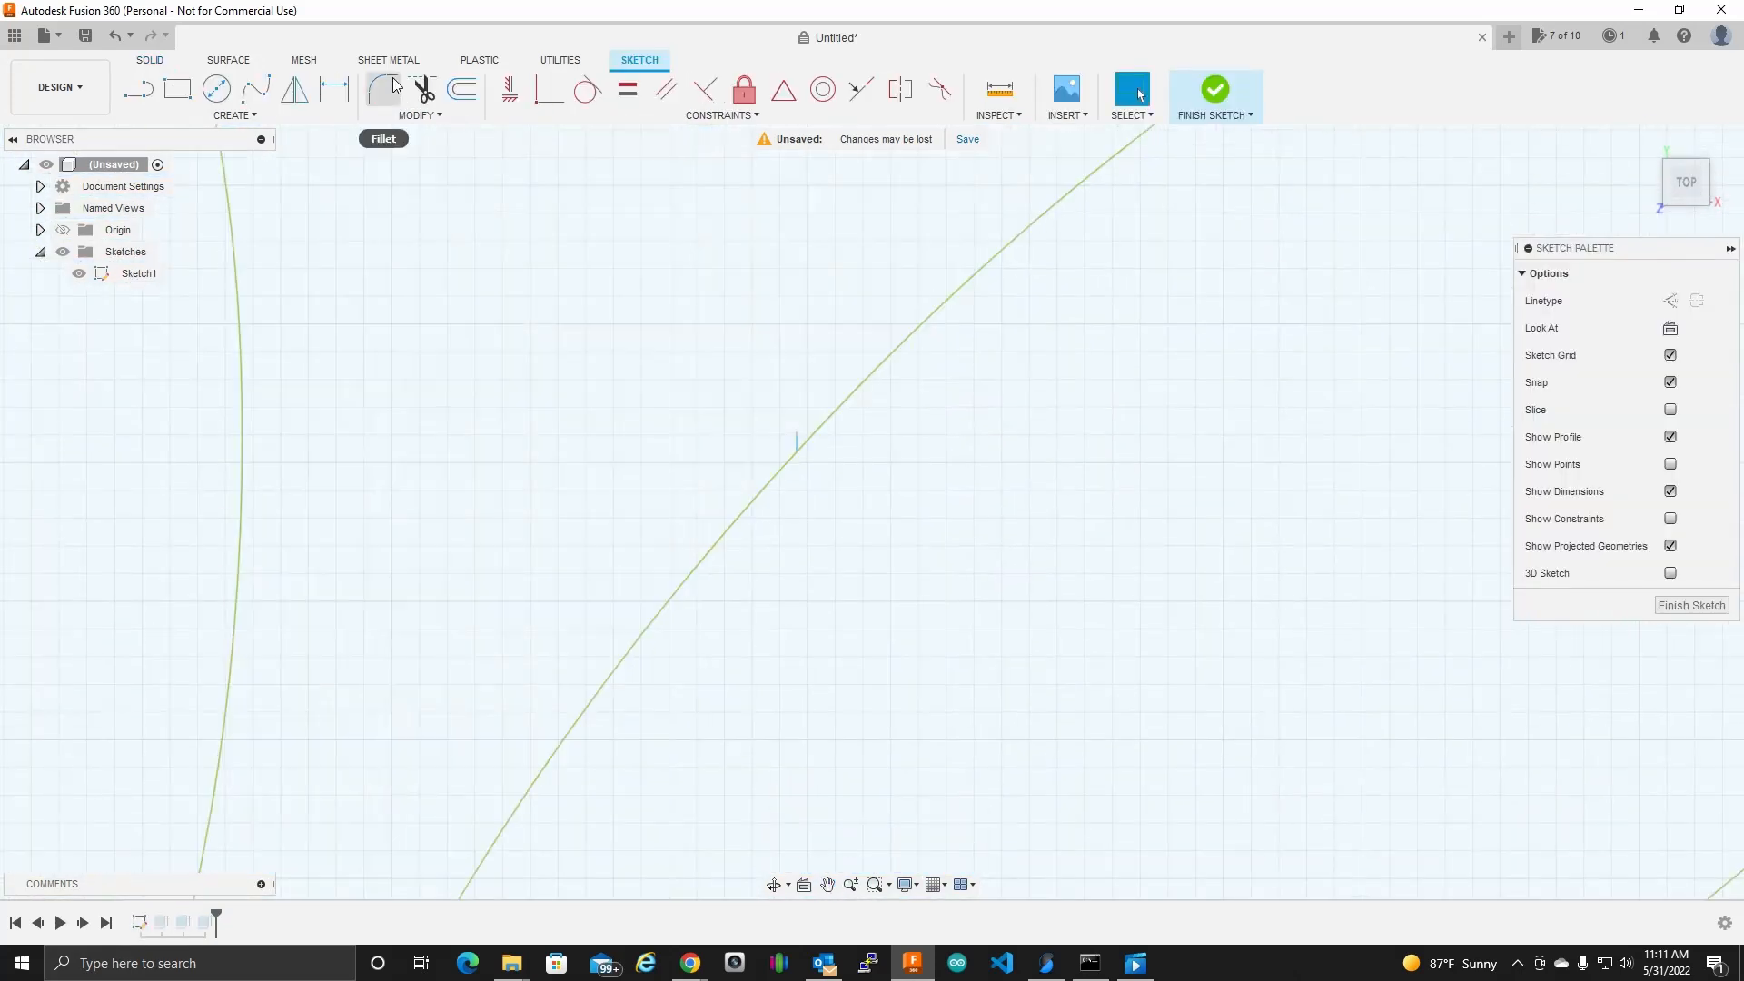
left_click(423, 89)
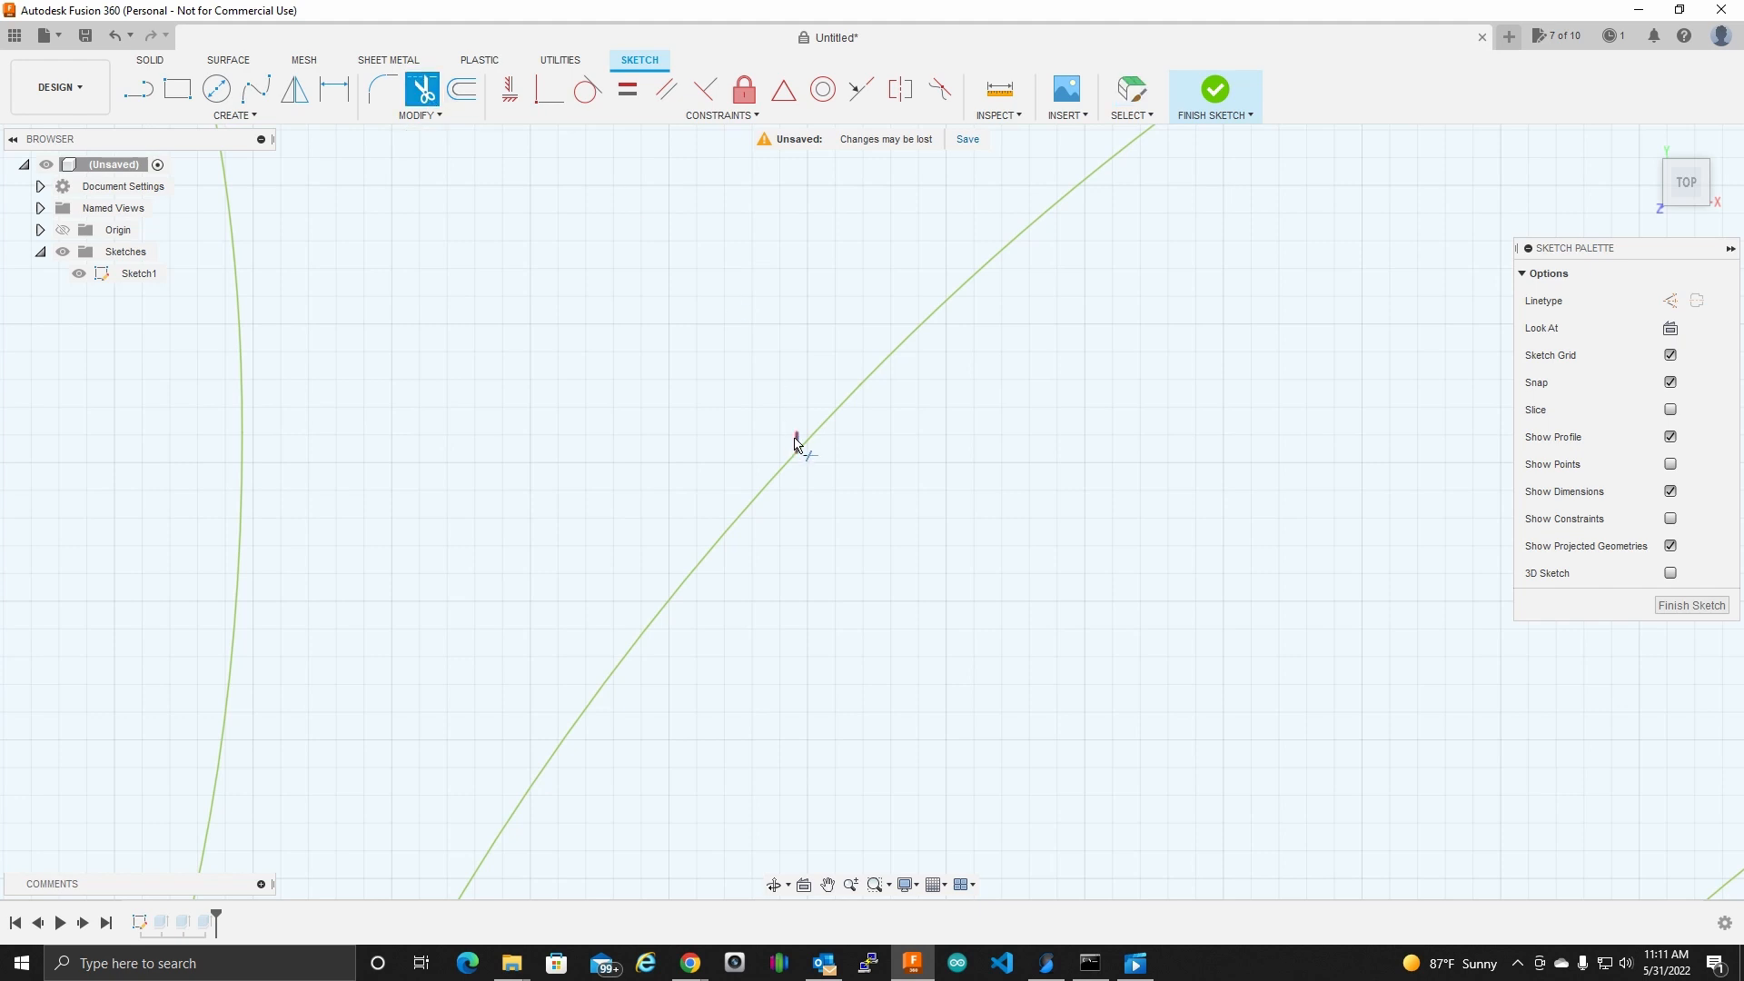
scroll(1123, 572, "down", 8)
mouse_move(1245, 577)
middle_mouse_down()
mouse_move(919, 518)
mouse_move(705, 529)
middle_mouse_up()
left_click(1689, 609)
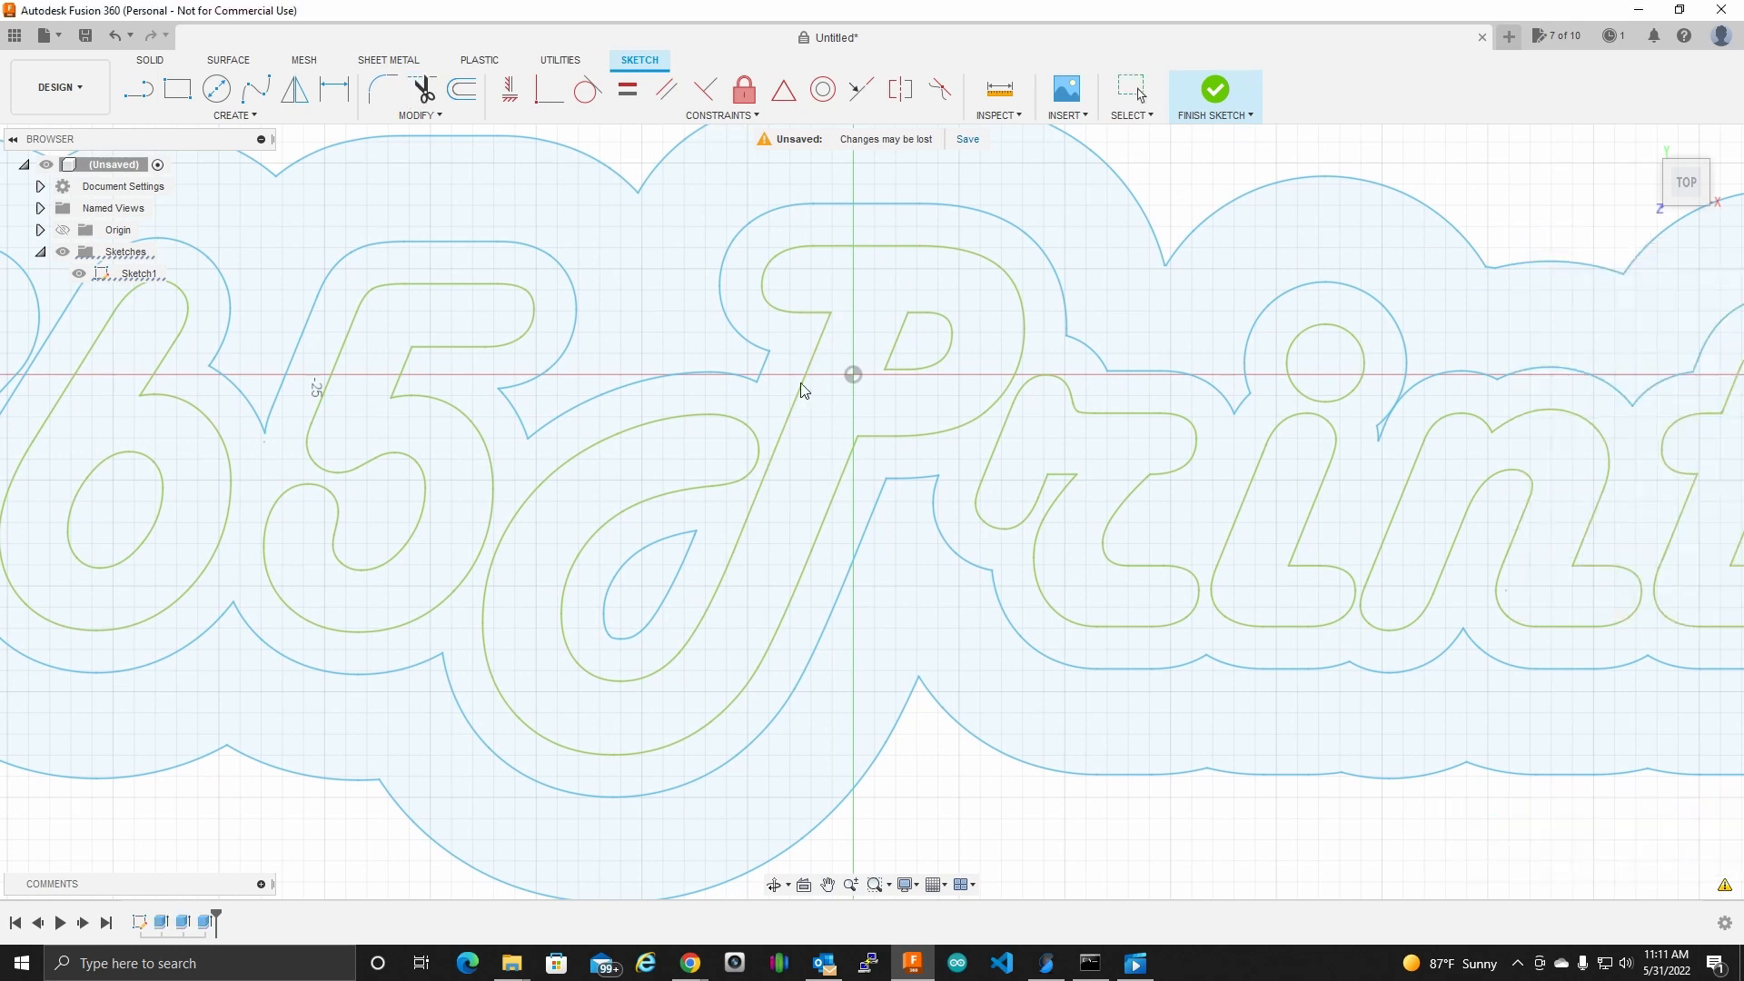
Step: Add the P profile to the existing 4 mm lettering extrusion, then show the bodies and hide Sketch1
scroll(643, 448, "up", 10)
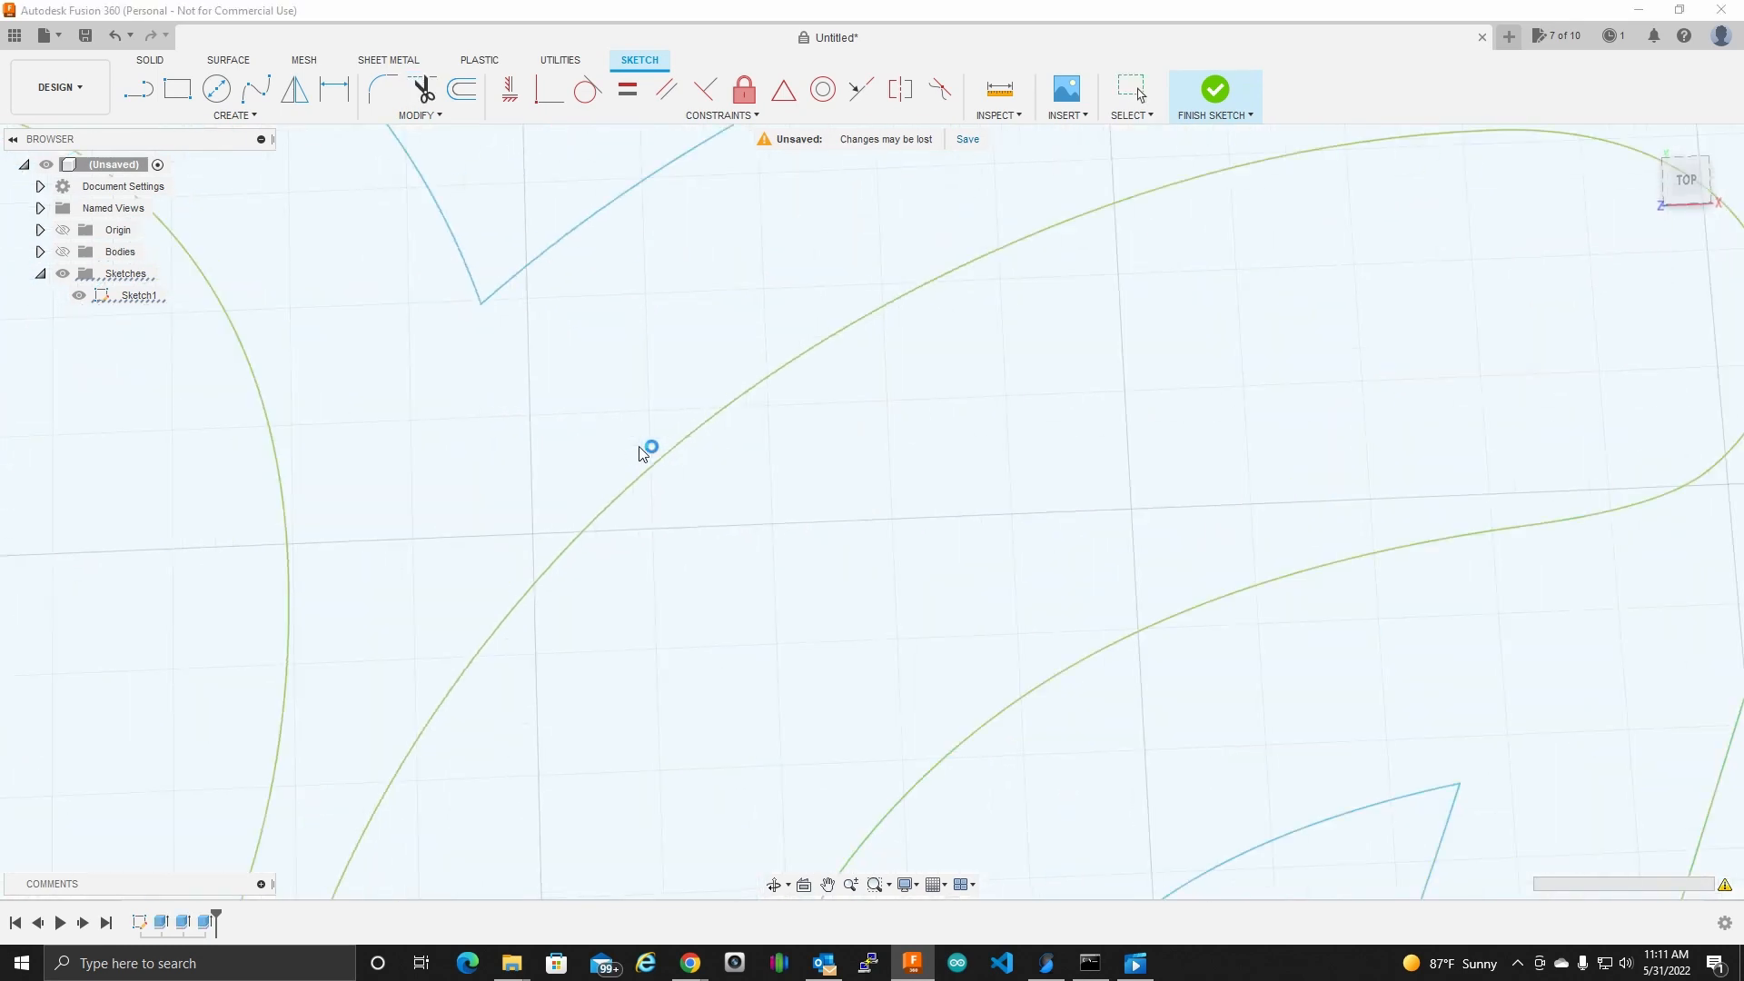
scroll(918, 609, "down", 4)
scroll(918, 609, "up", 2)
scroll(918, 609, "down", 10)
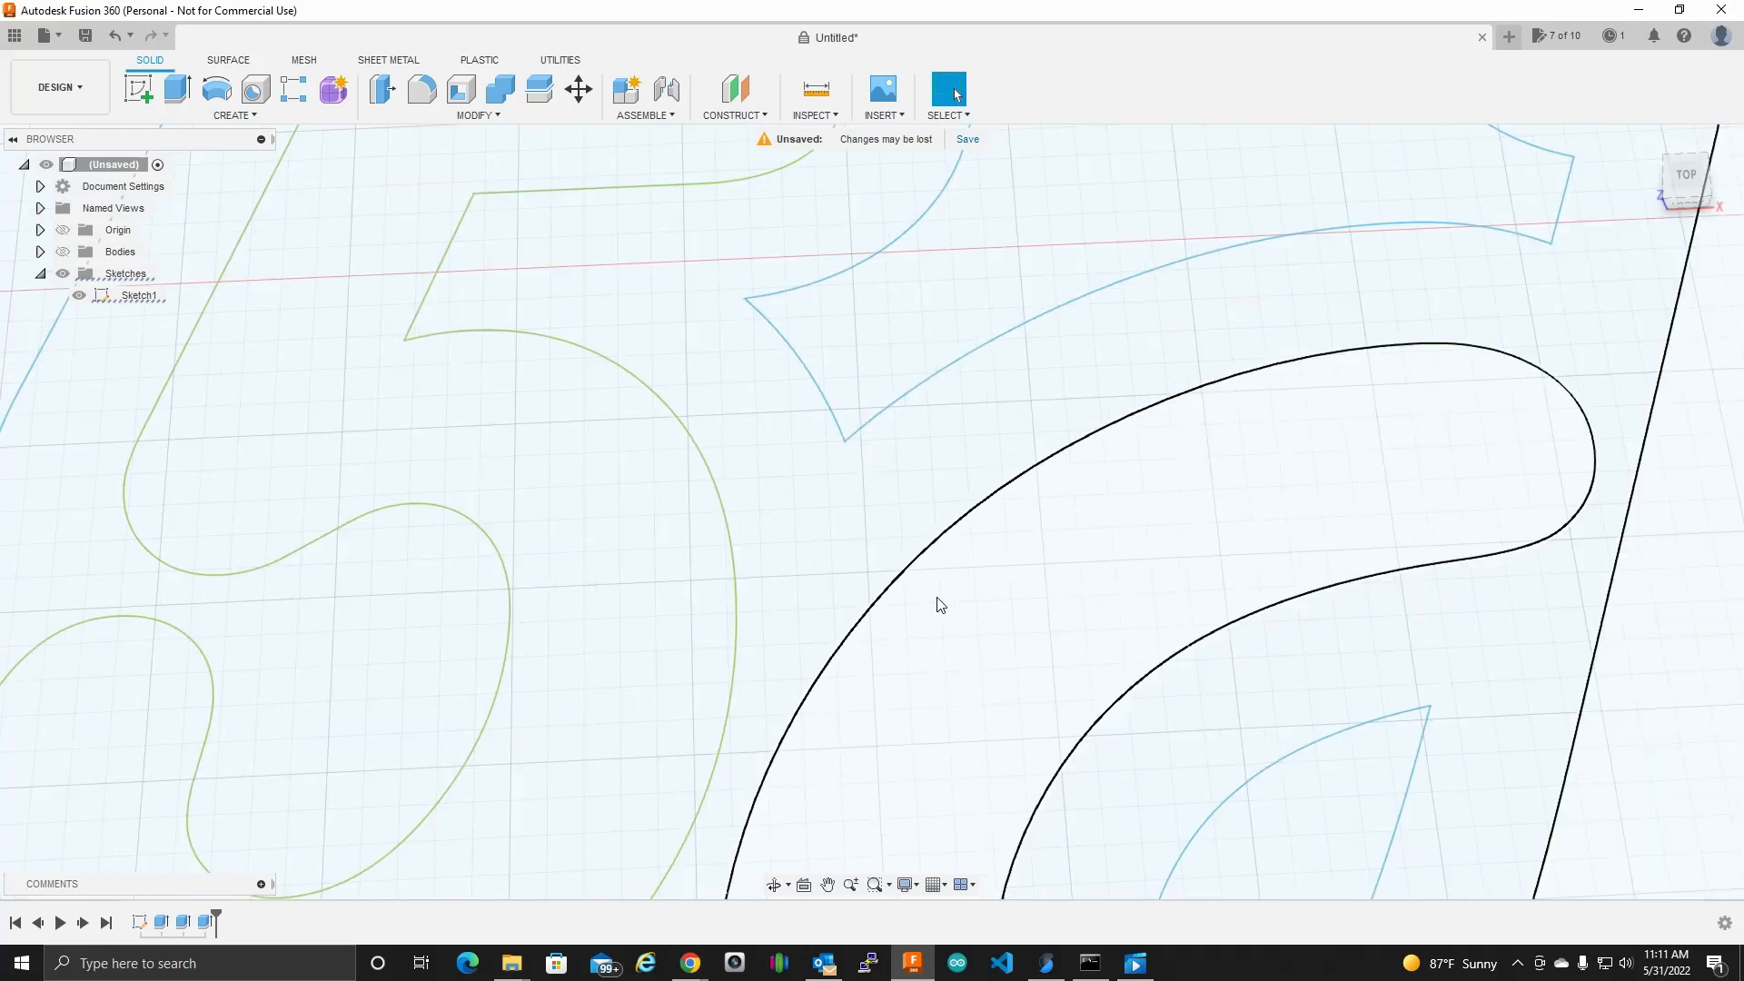
middle_click_drag(971, 545, 818, 559)
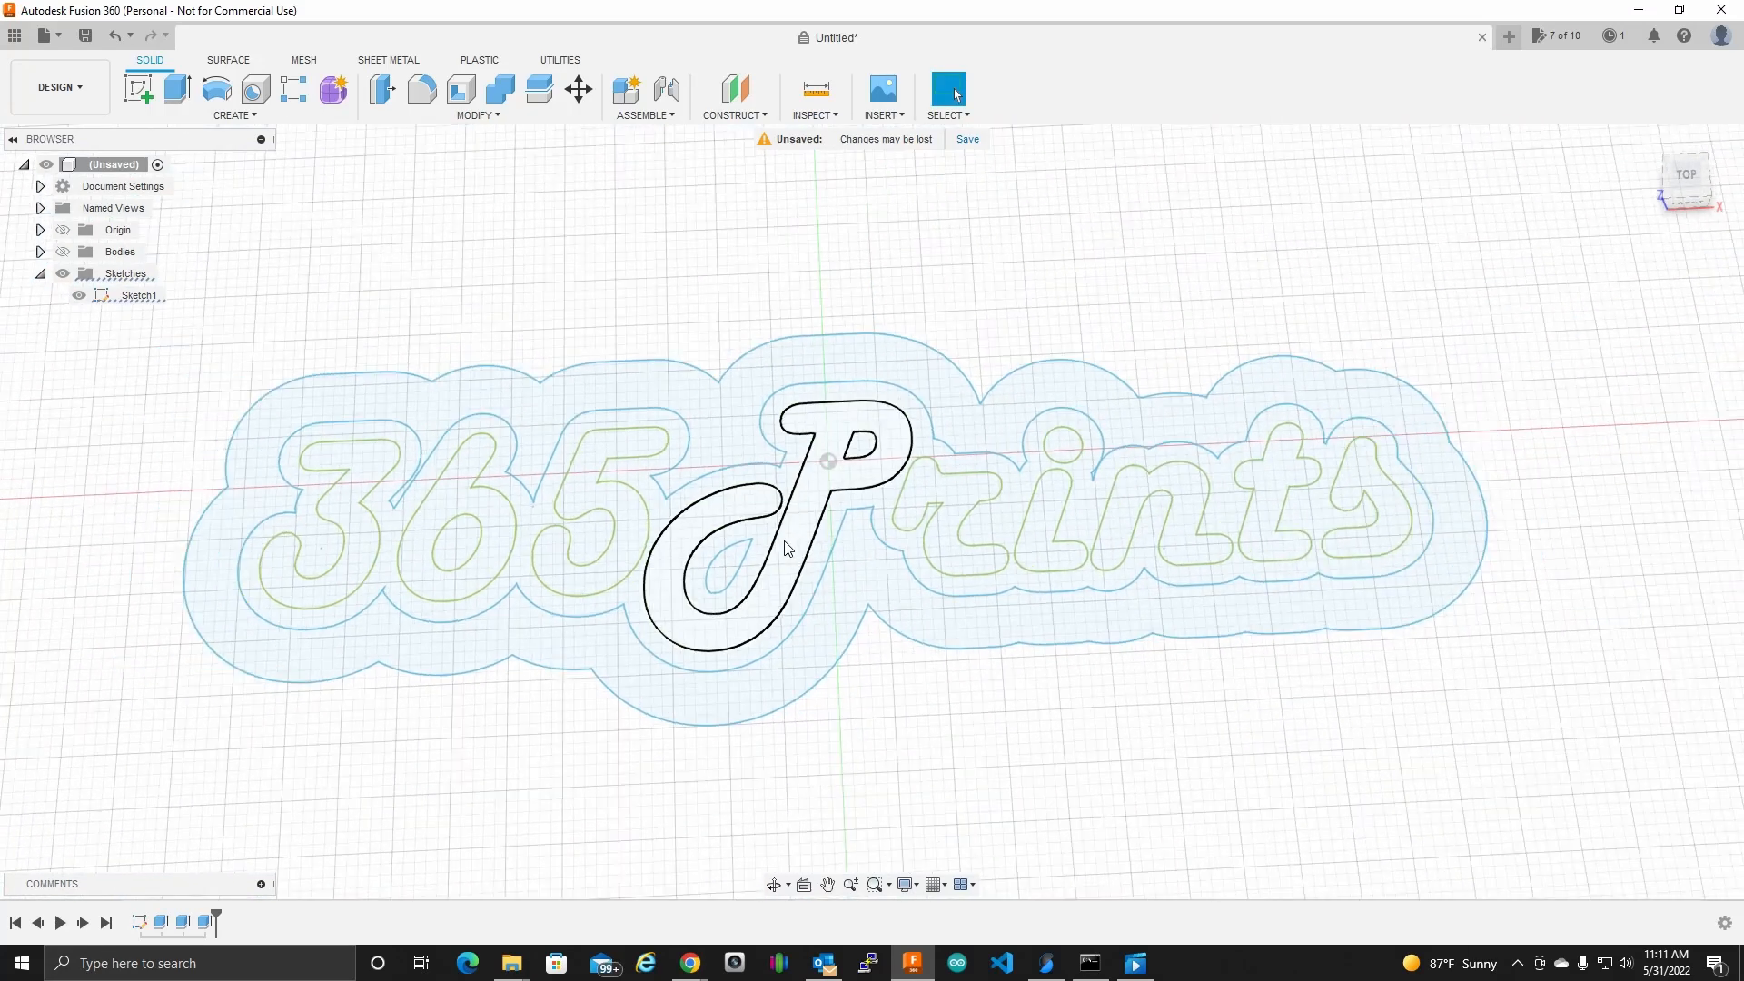
right_click(207, 922)
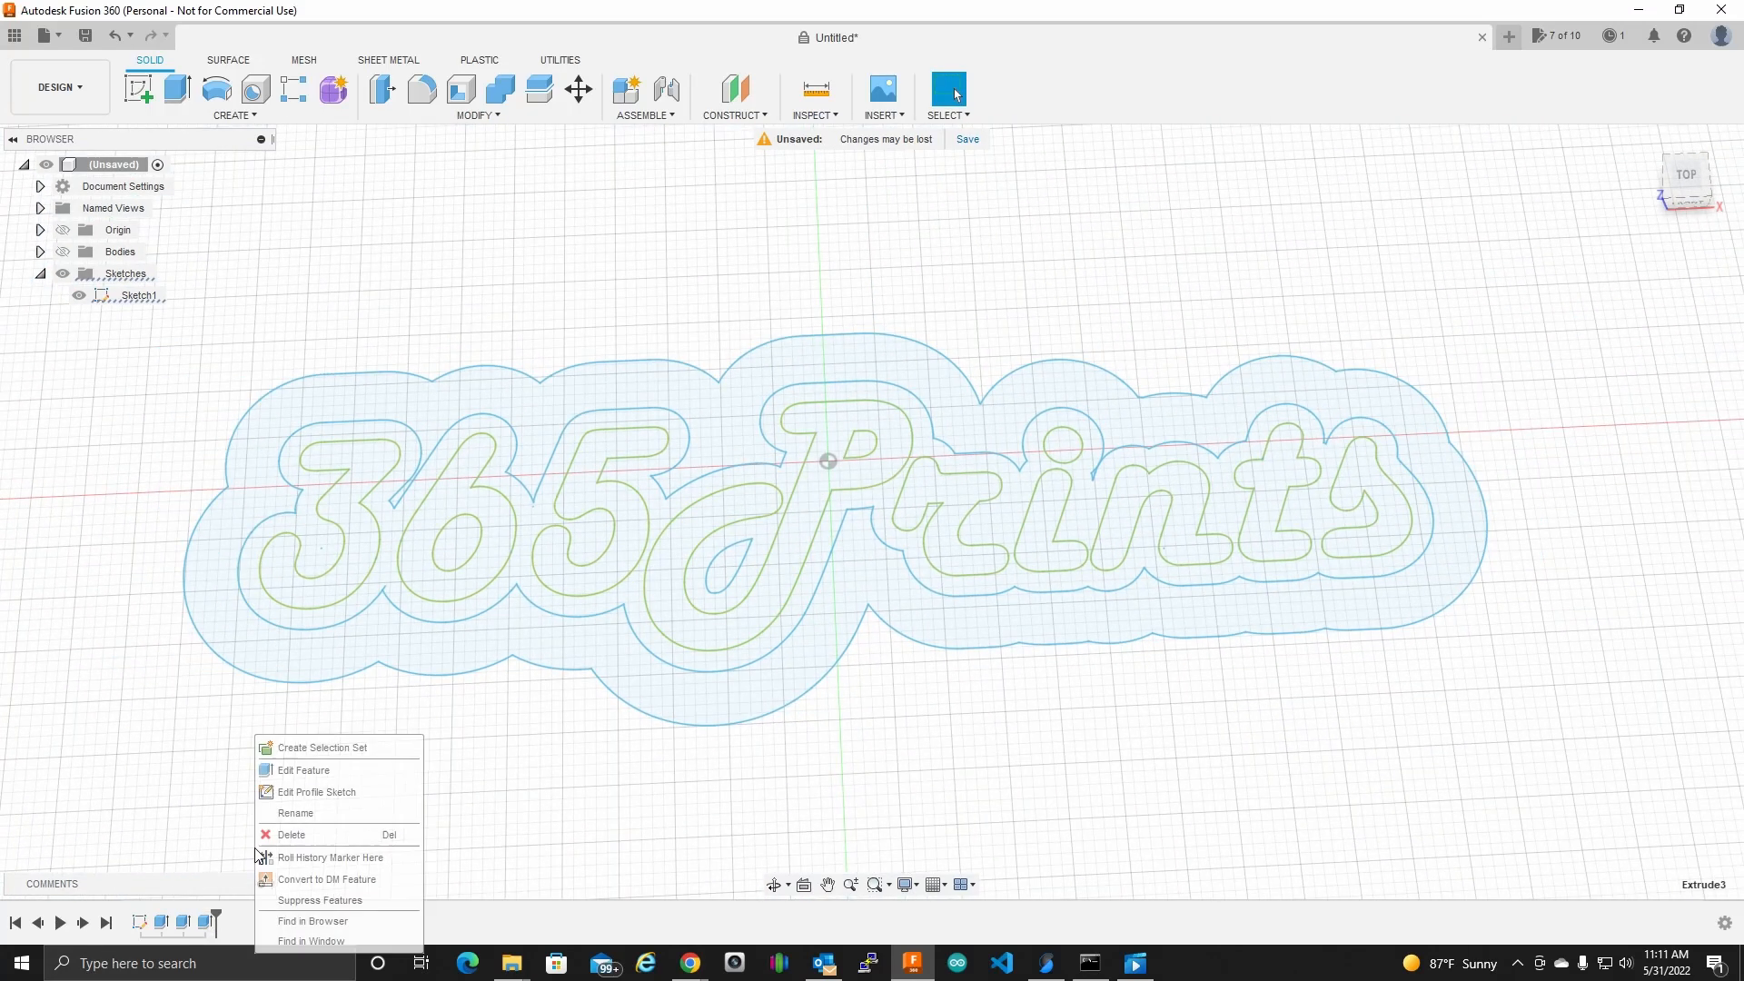
left_click(309, 770)
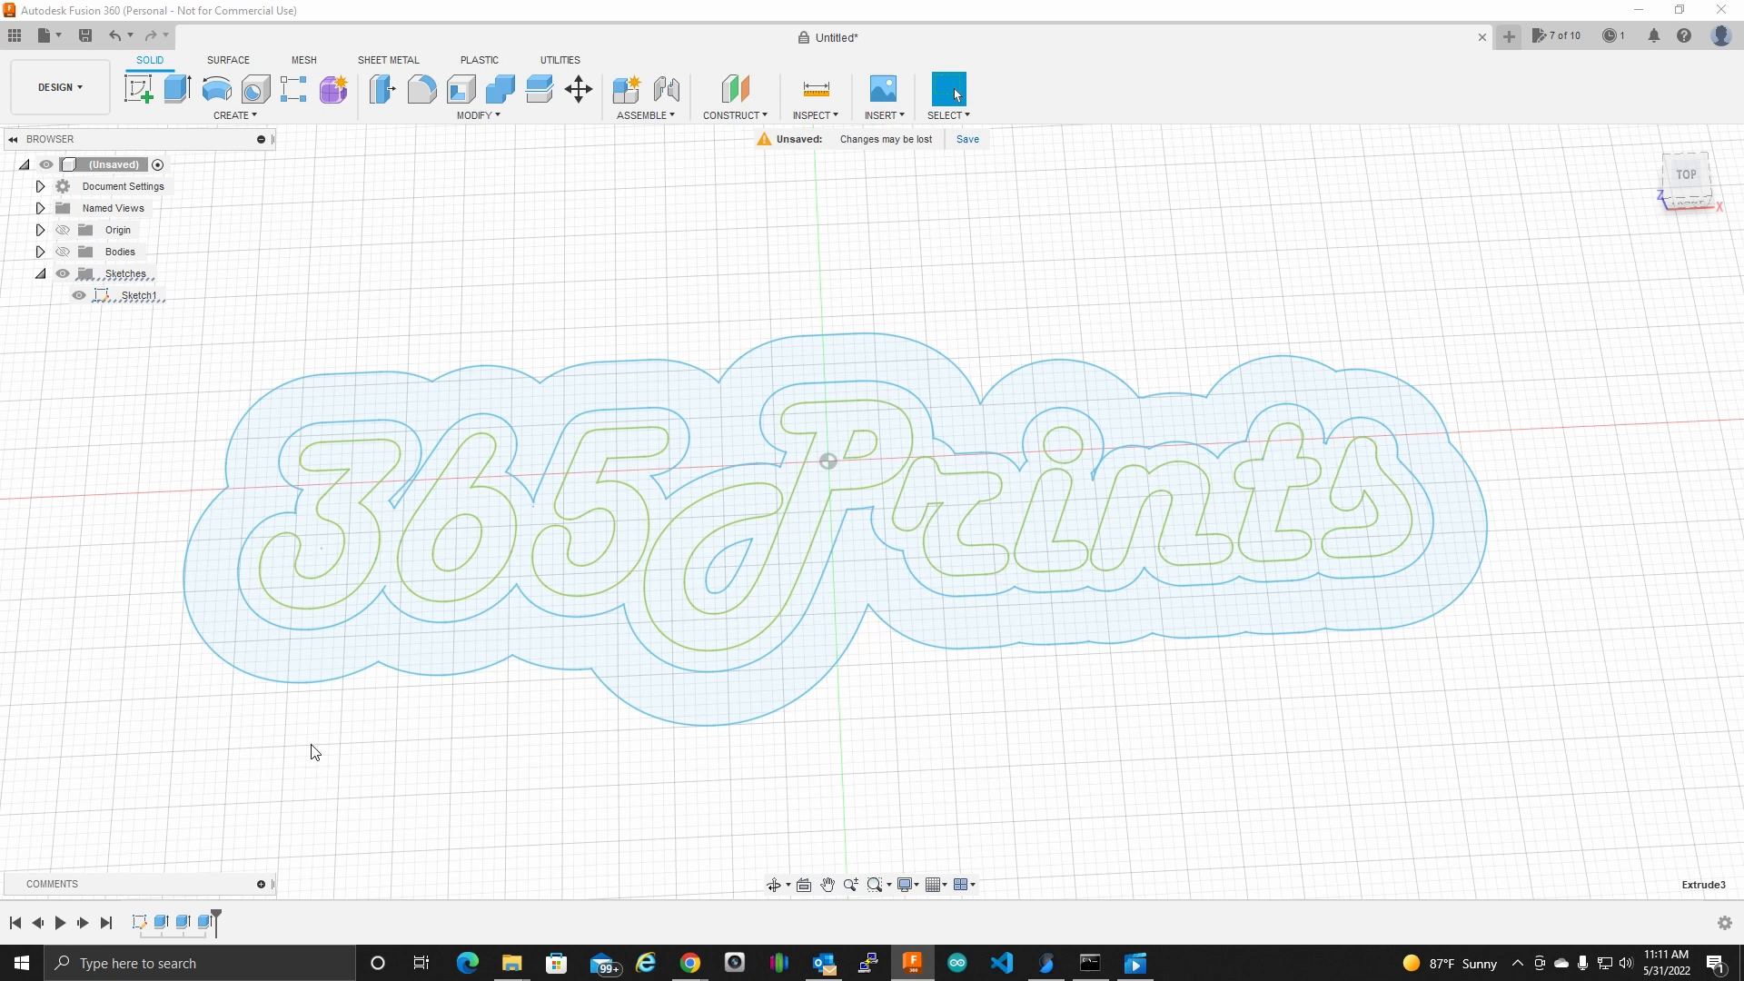
left_click(817, 510)
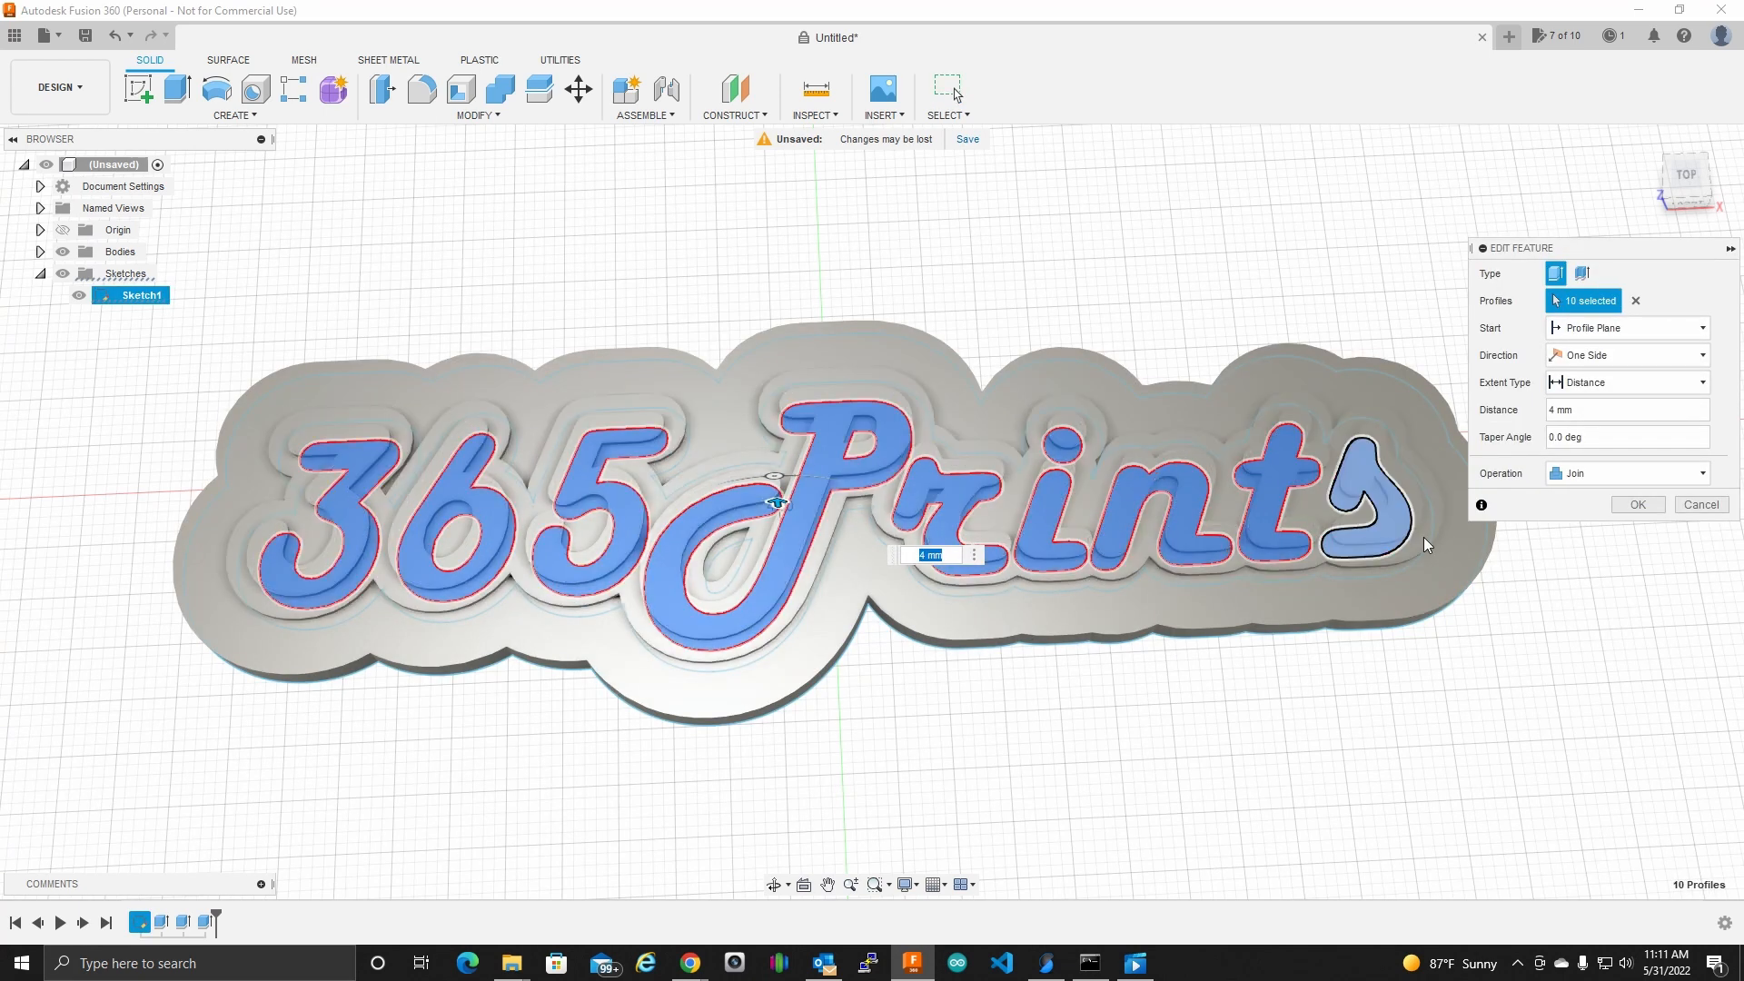
left_click(1635, 505)
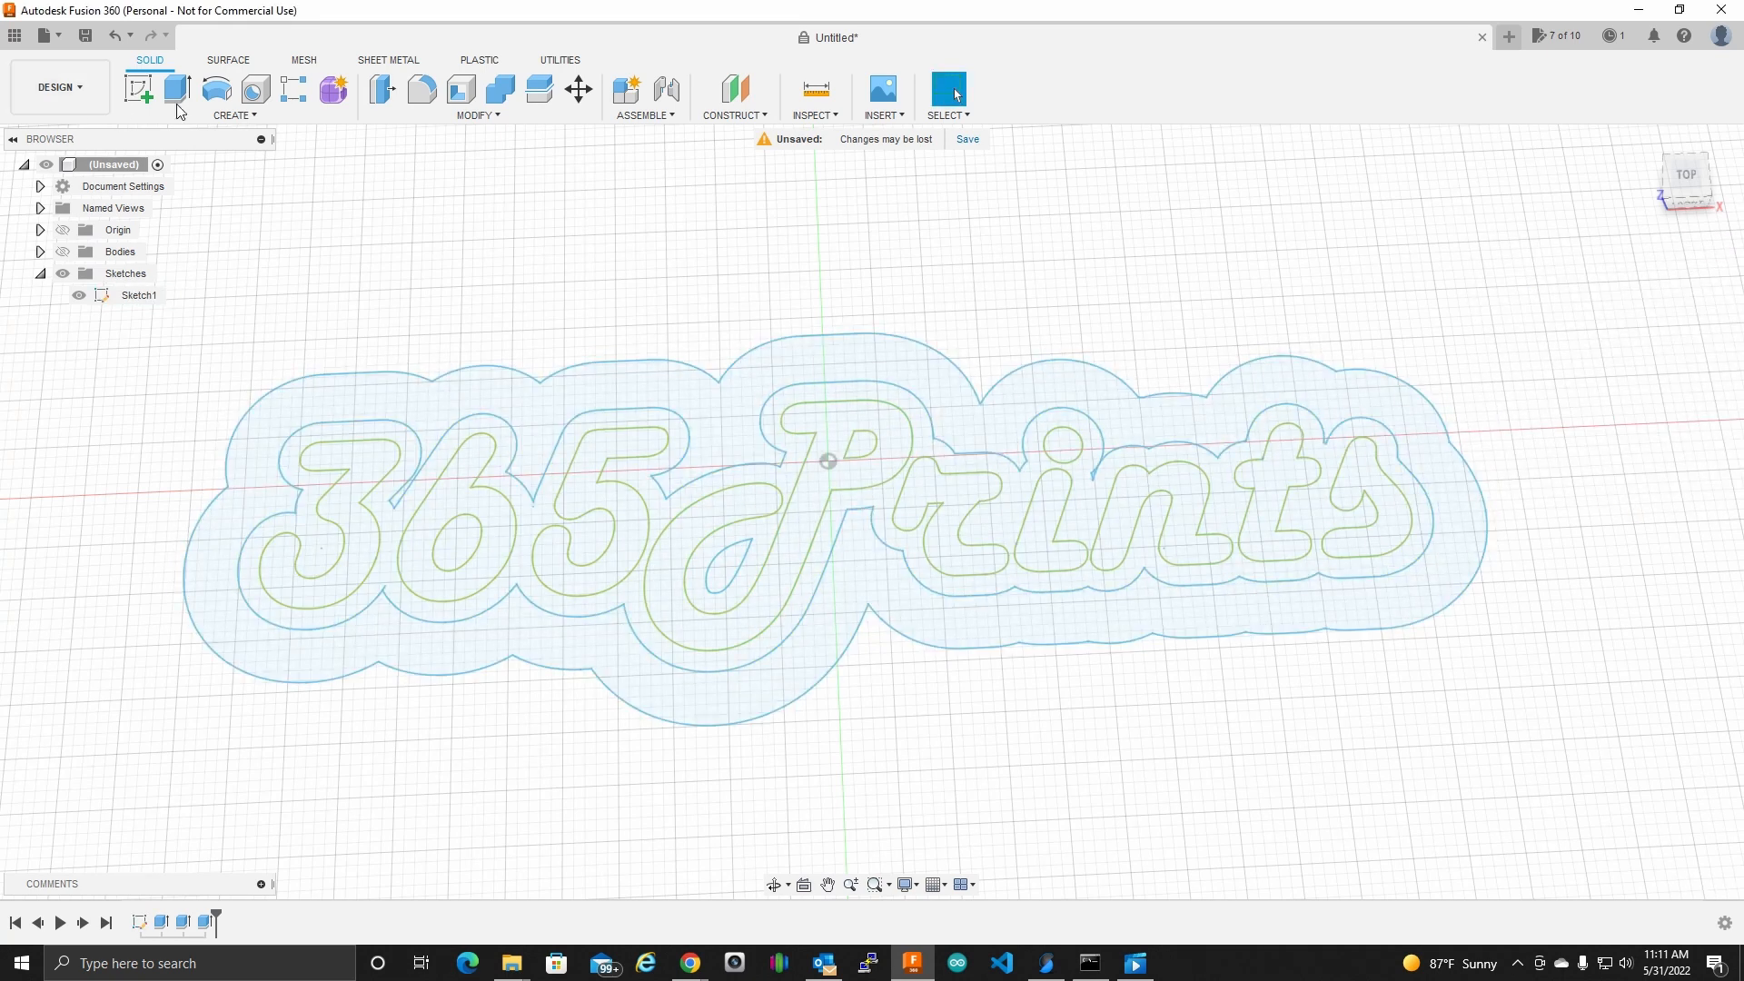
left_click(62, 251)
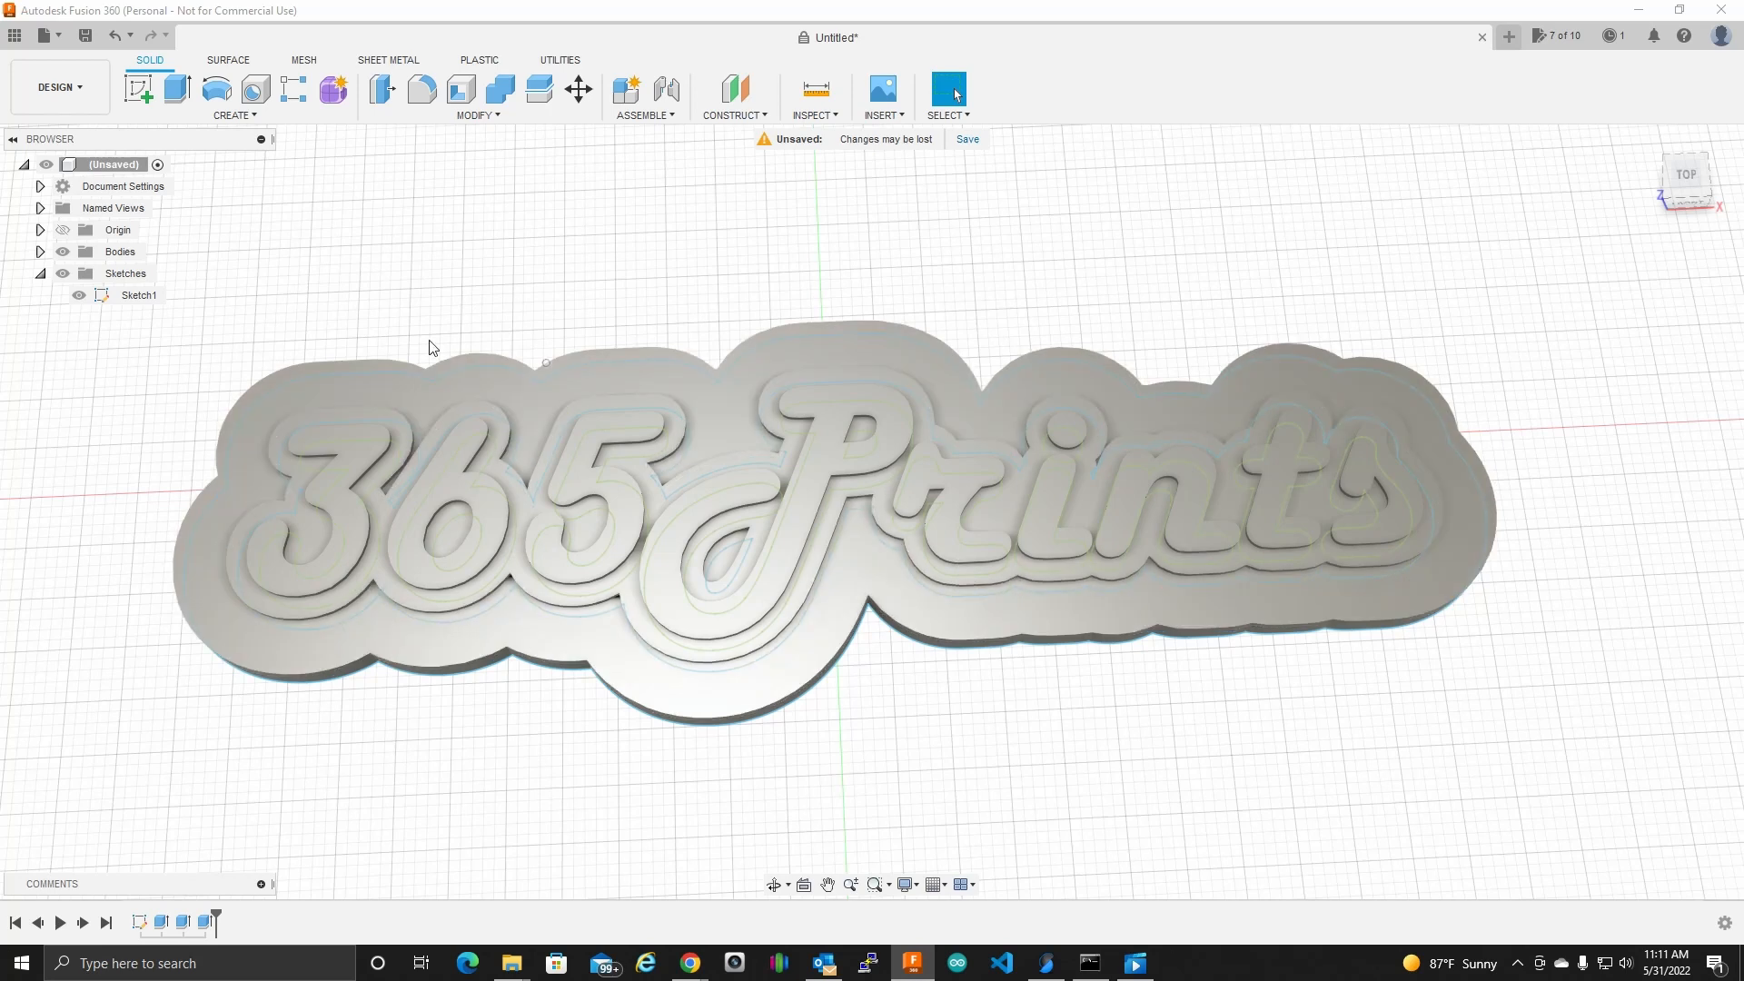
left_click(79, 295)
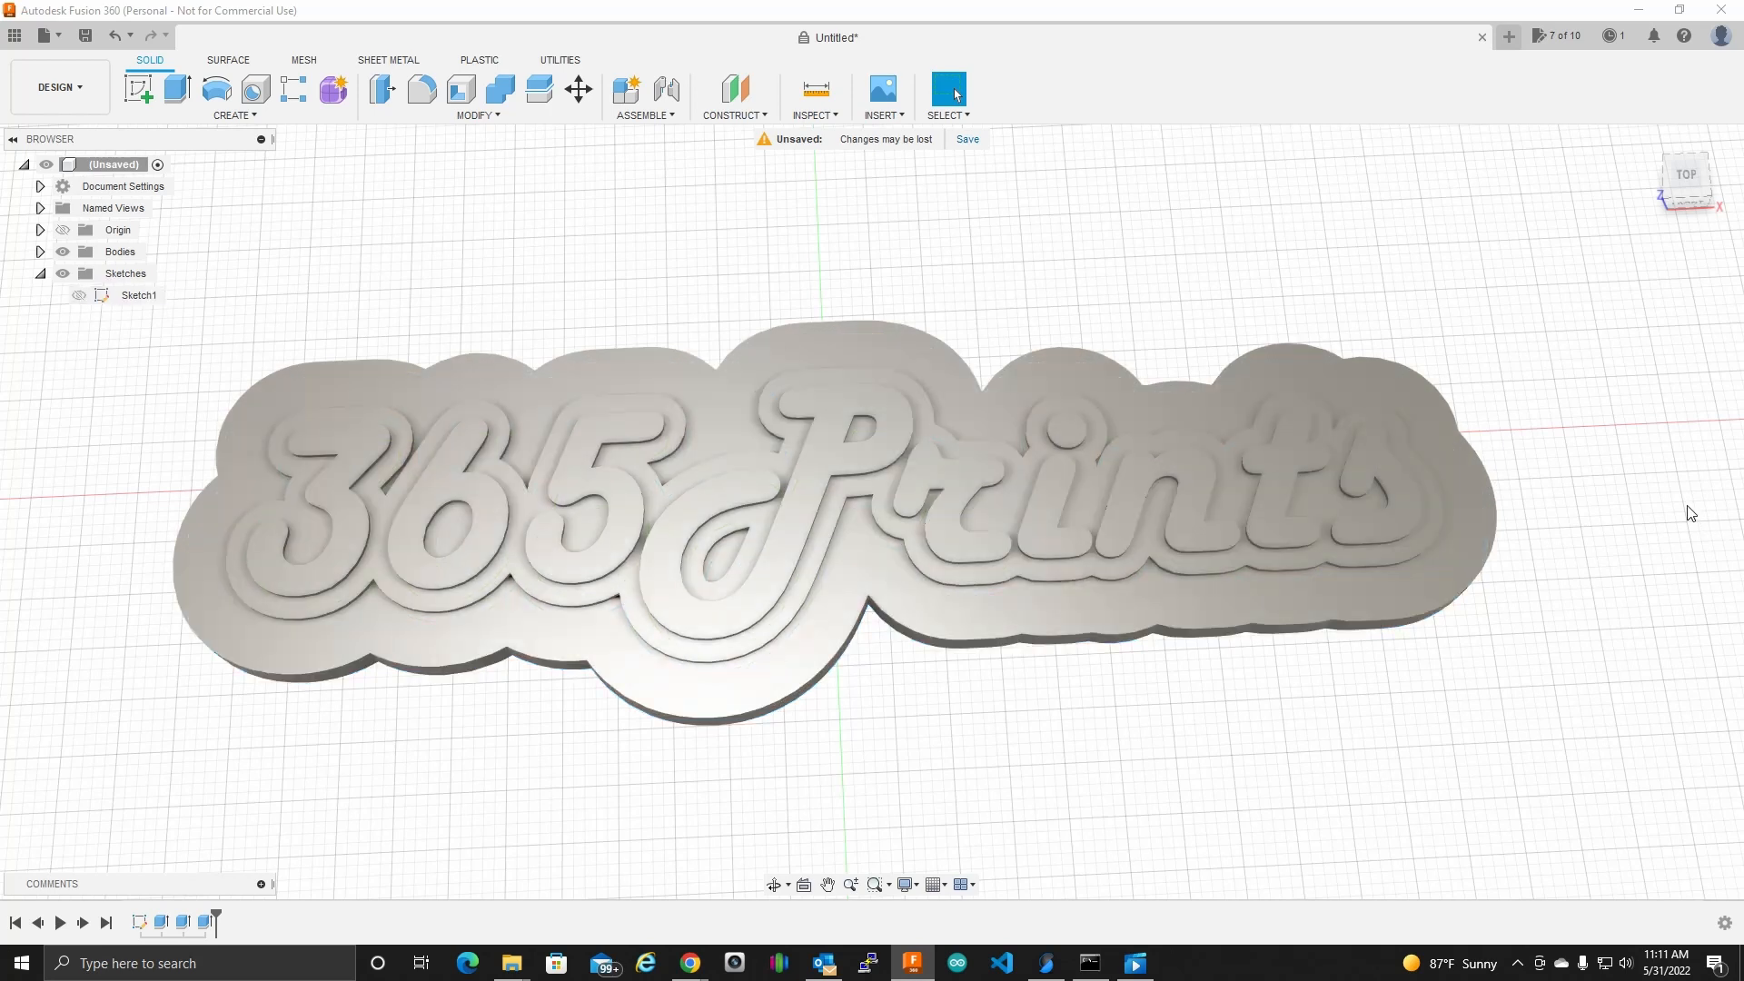
mouse_move(1562, 548)
middle_mouse_down("shift")
mouse_move(1572, 533)
mouse_move(1564, 564)
middle_mouse_up("shift")
key("Escape")
scroll(913, 541, "up", 5)
scroll(914, 541, "down", 5)
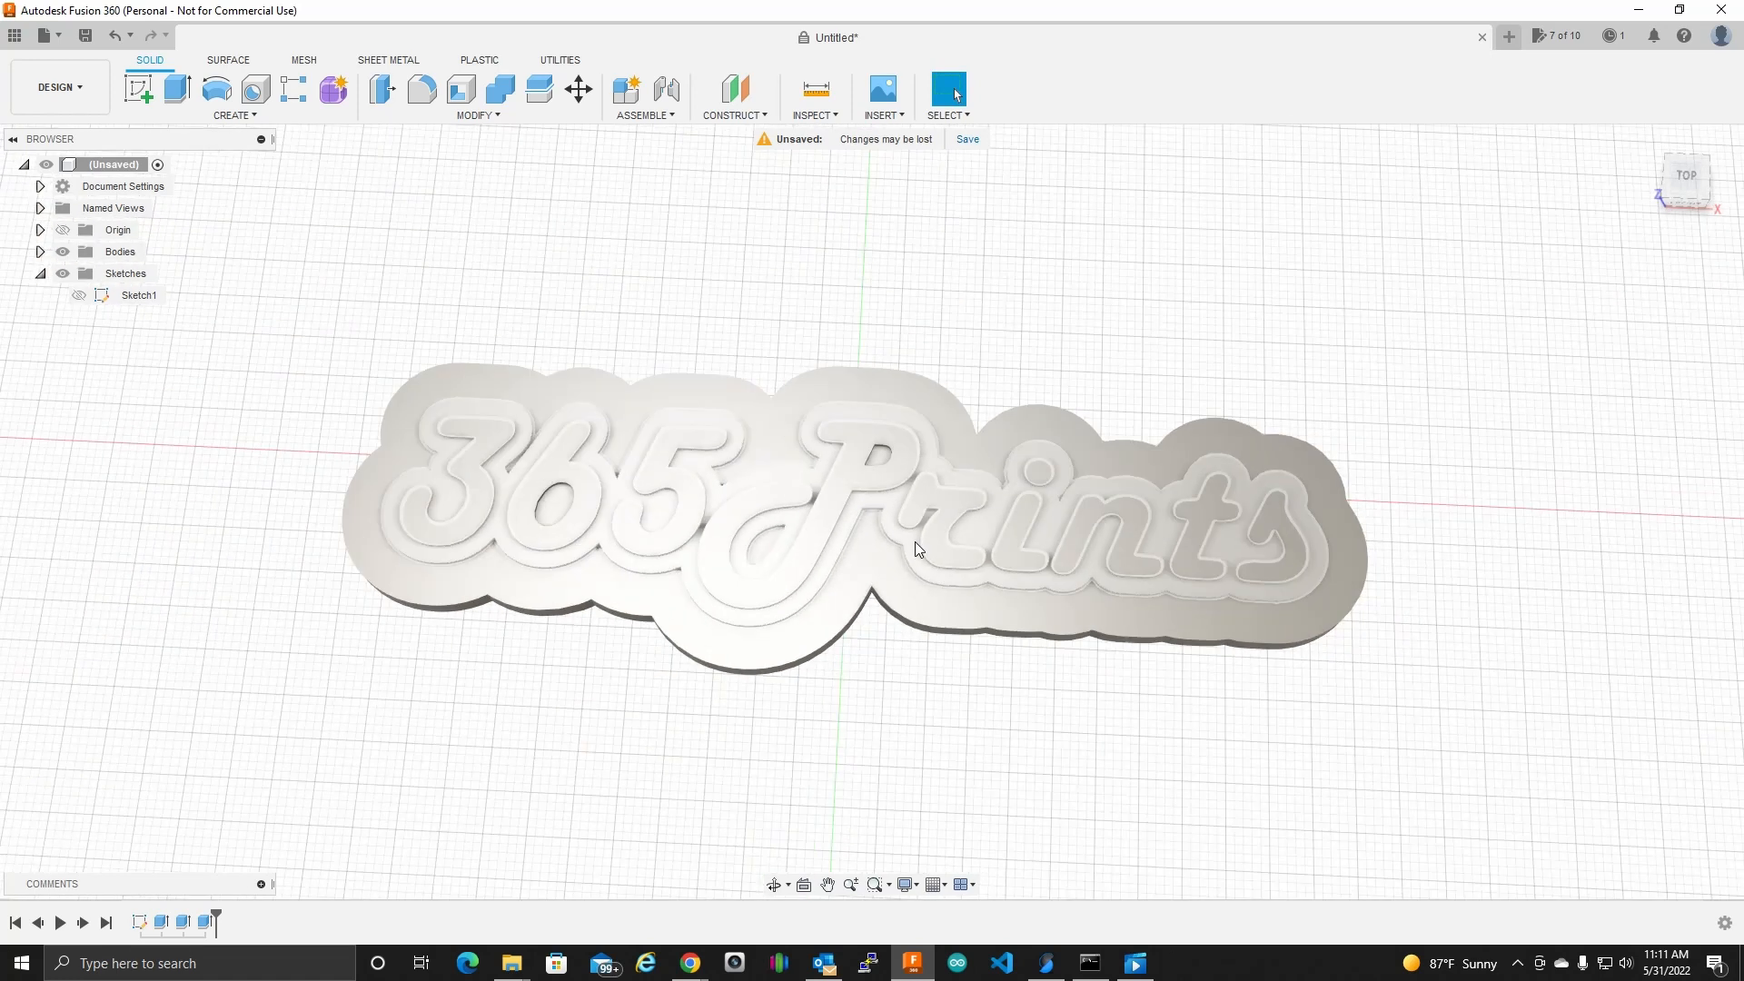
mouse_move(1423, 536)
middle_mouse_down("shift")
mouse_move(1432, 510)
mouse_move(1431, 533)
middle_mouse_up("shift")
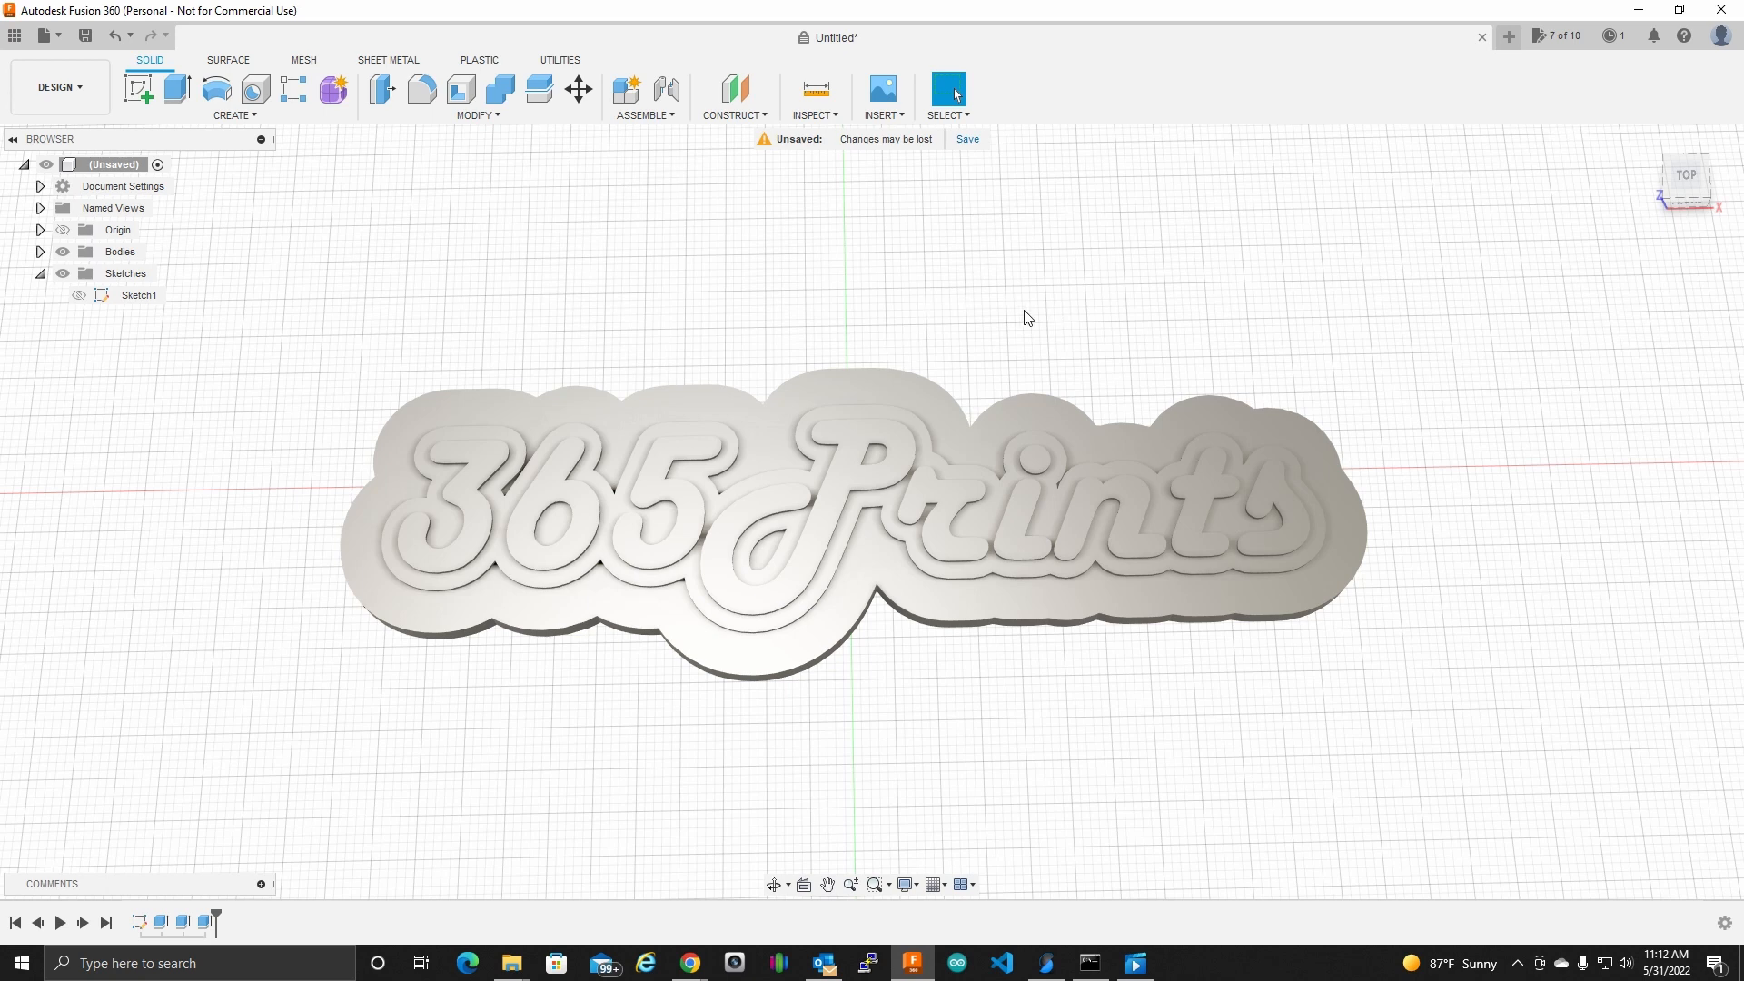
Step: Run a Center of Mass analysis on the lettering body, check its entry in the Analysis folder, and collapse the Analysis and Sketches folders
left_click(838, 118)
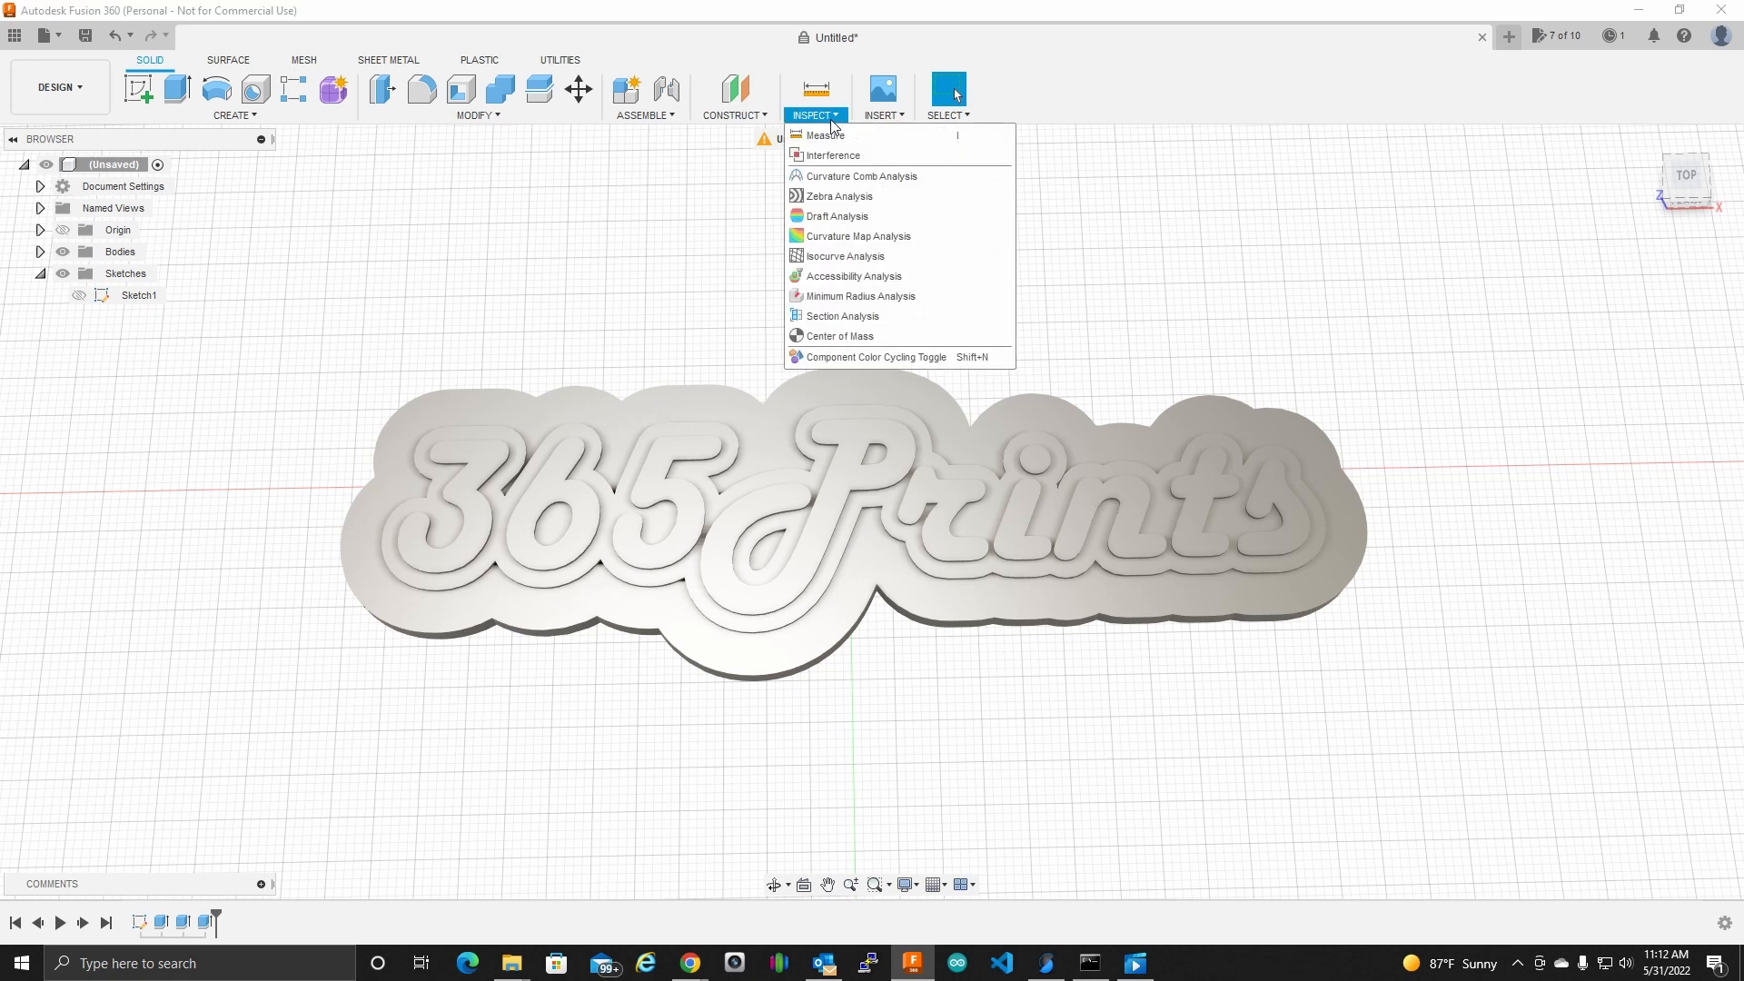
left_click(835, 343)
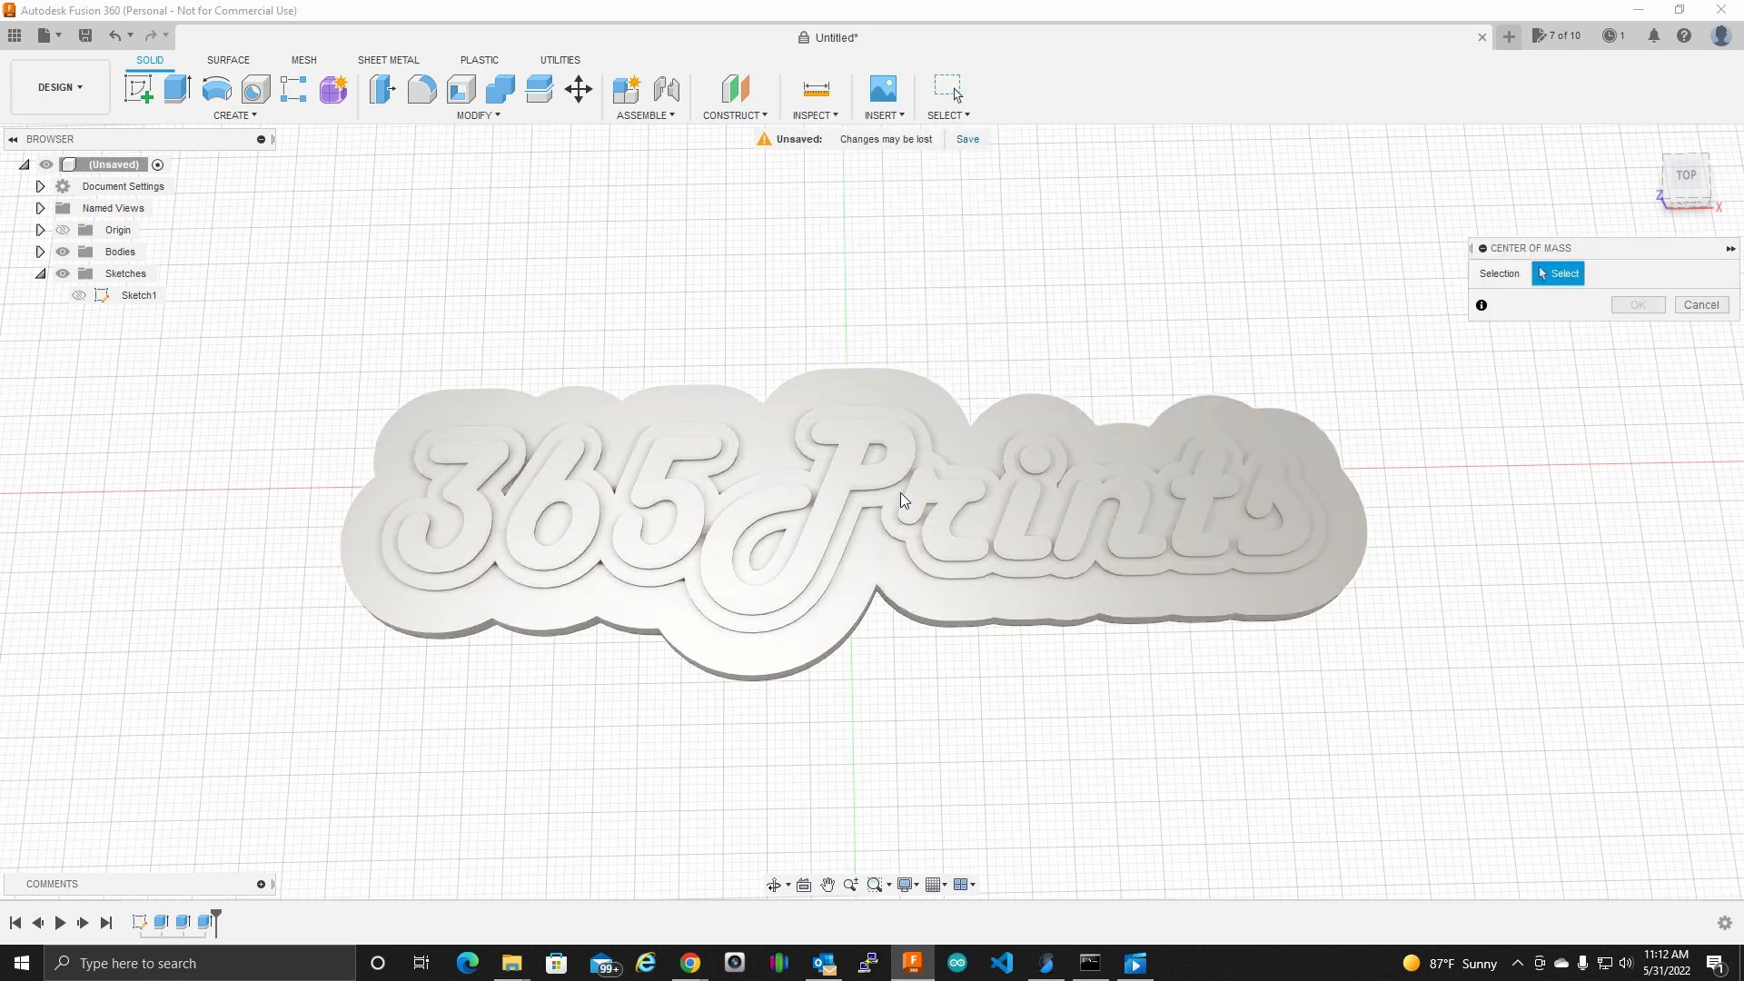
left_click(883, 568)
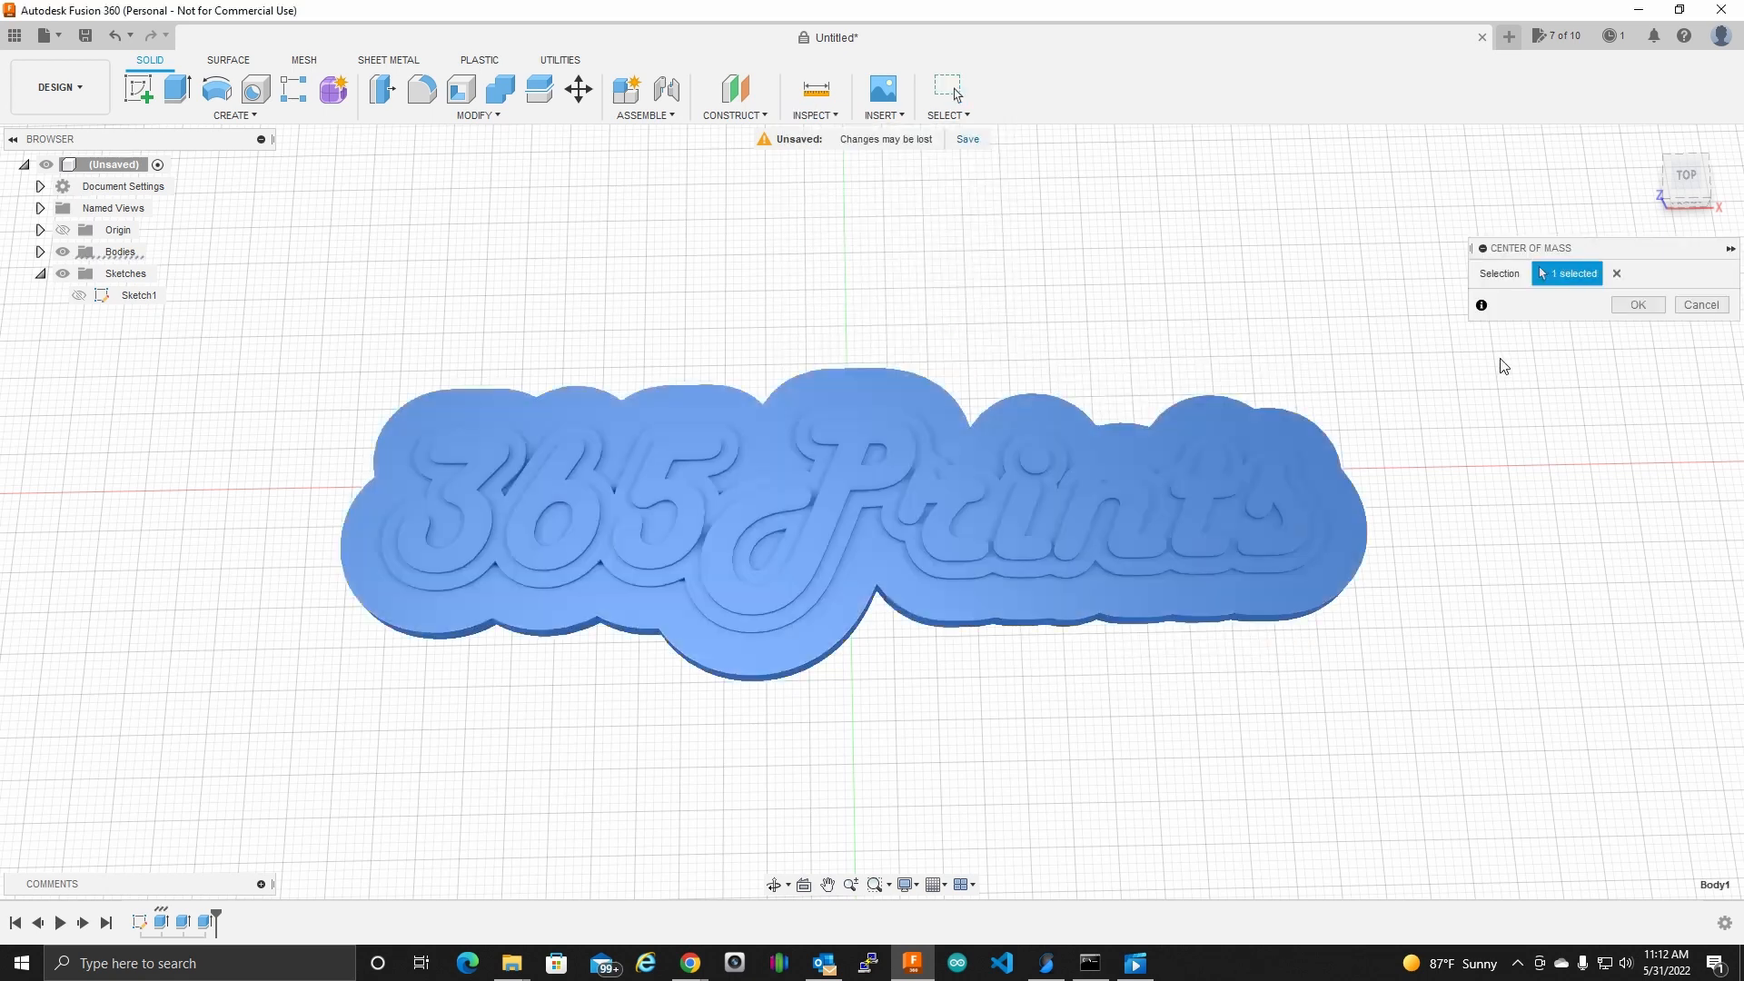
left_click(1636, 305)
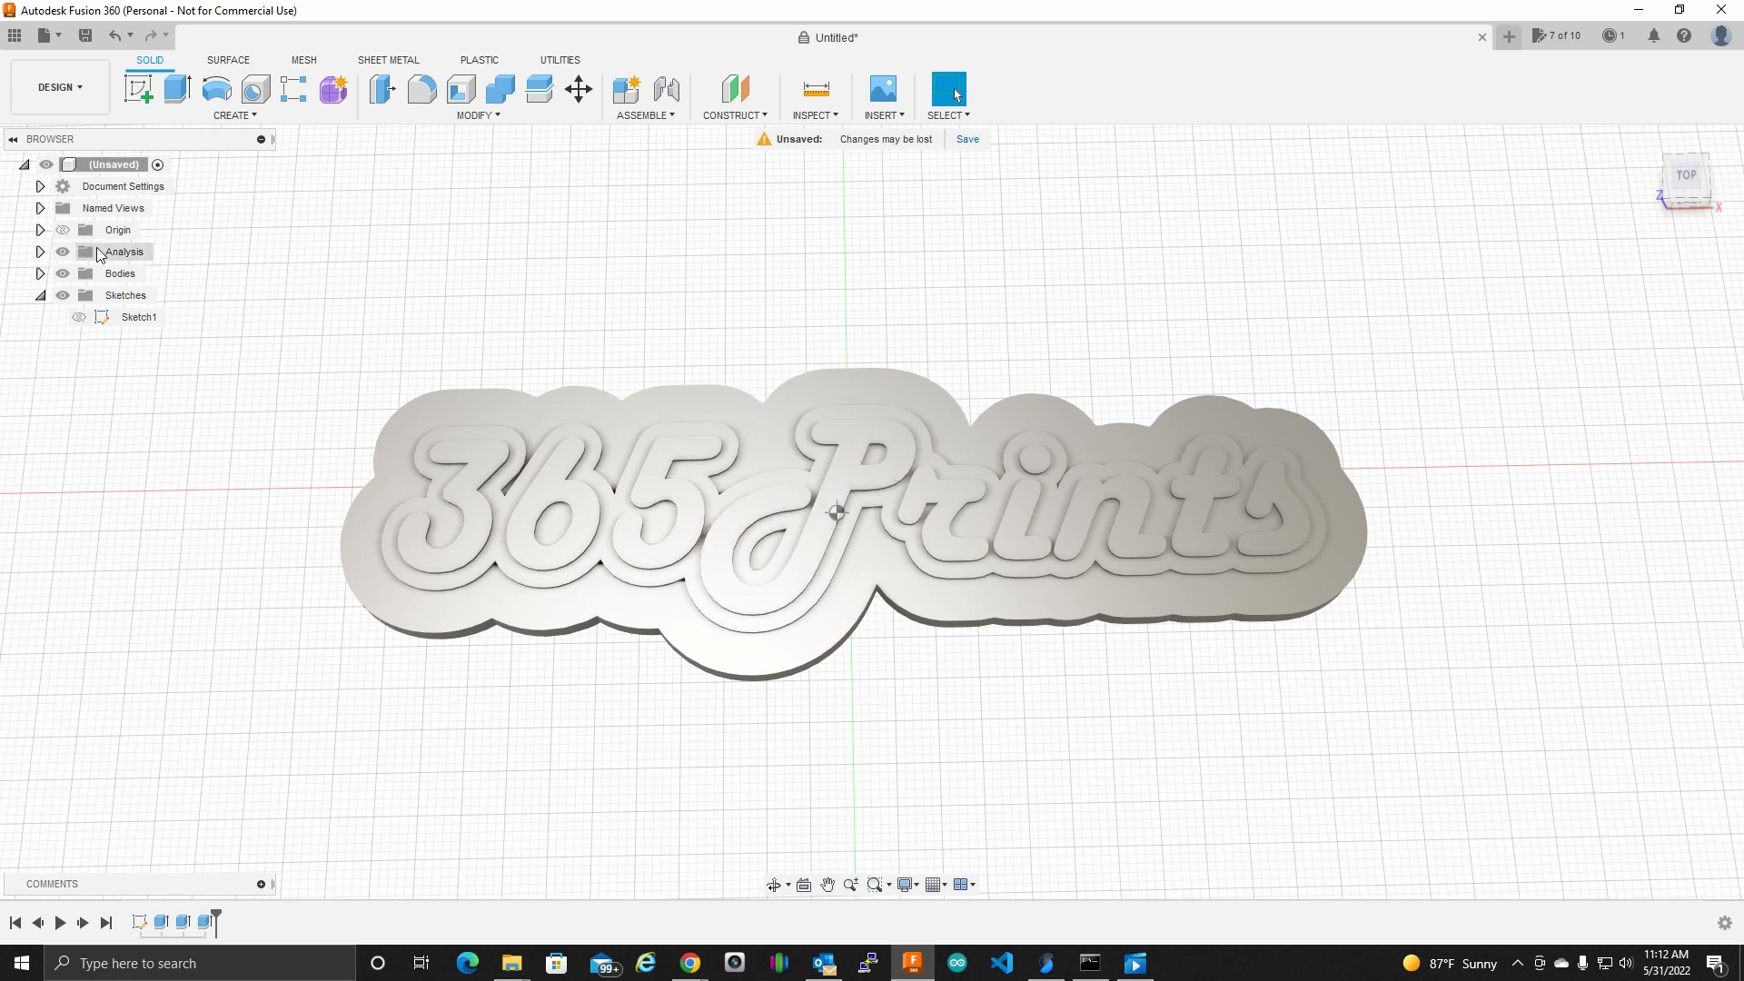
left_click(40, 252)
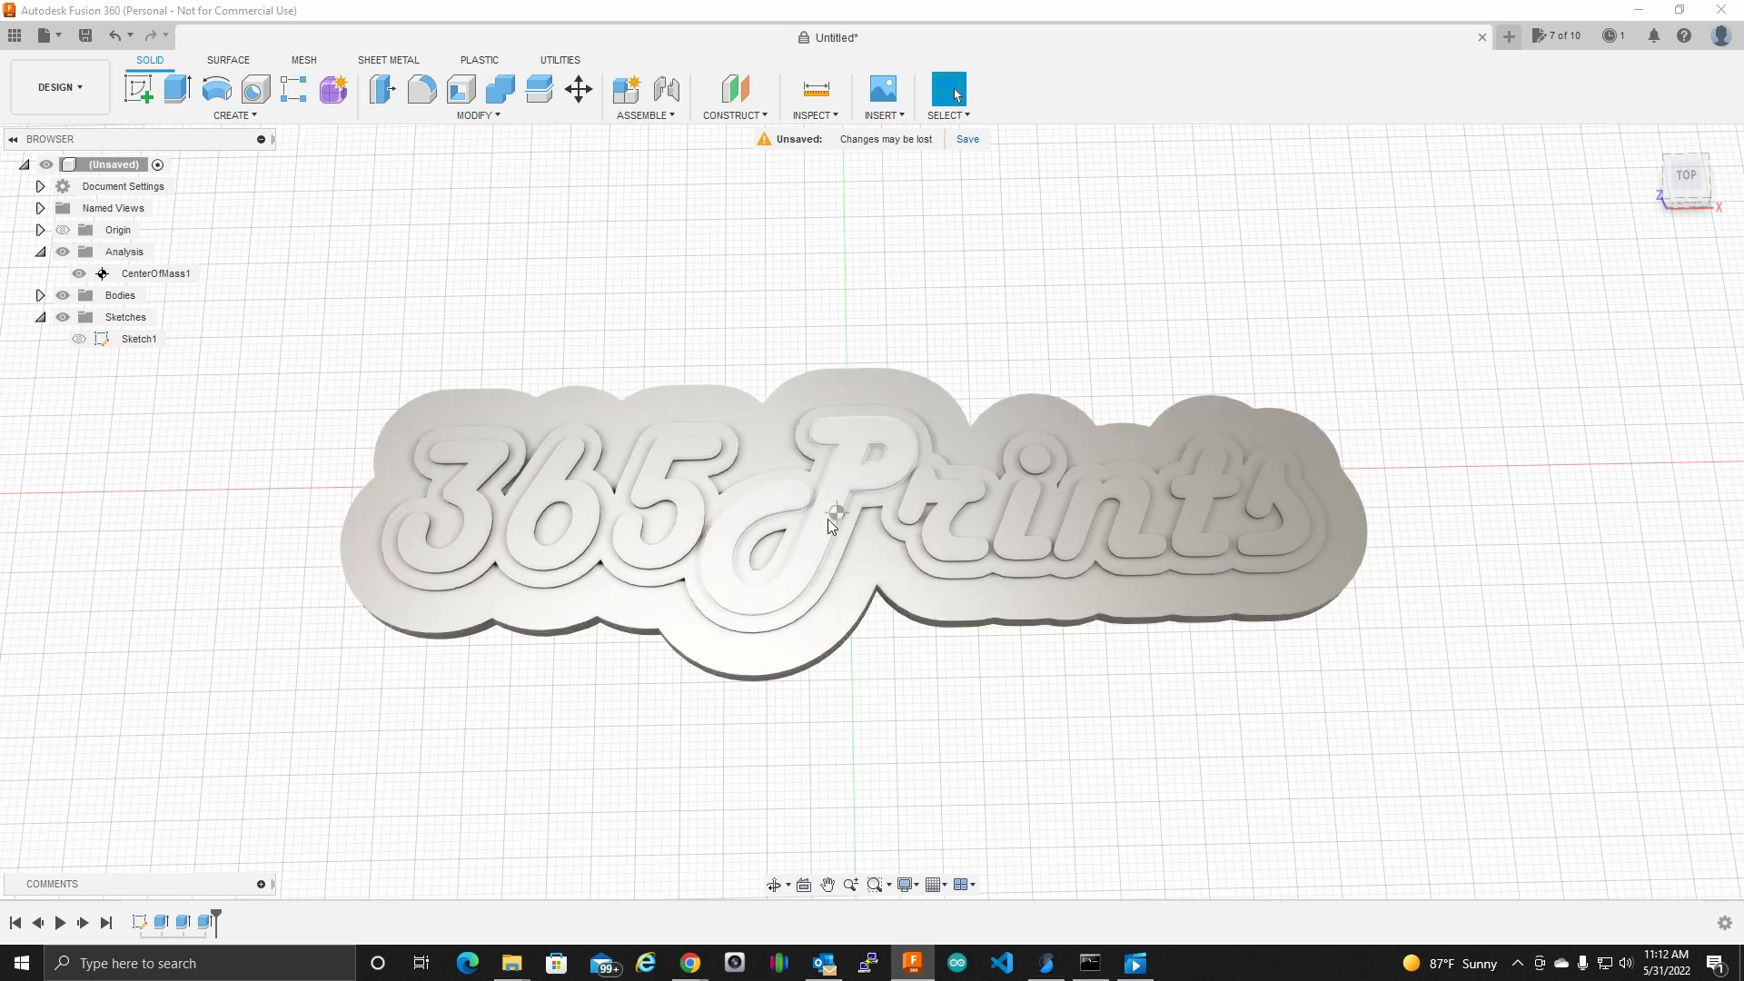
middle_click_drag(770, 284, 613, 259, "shift")
scroll(1024, 405, "down", 3)
middle_click_drag(1063, 356, 973, 440)
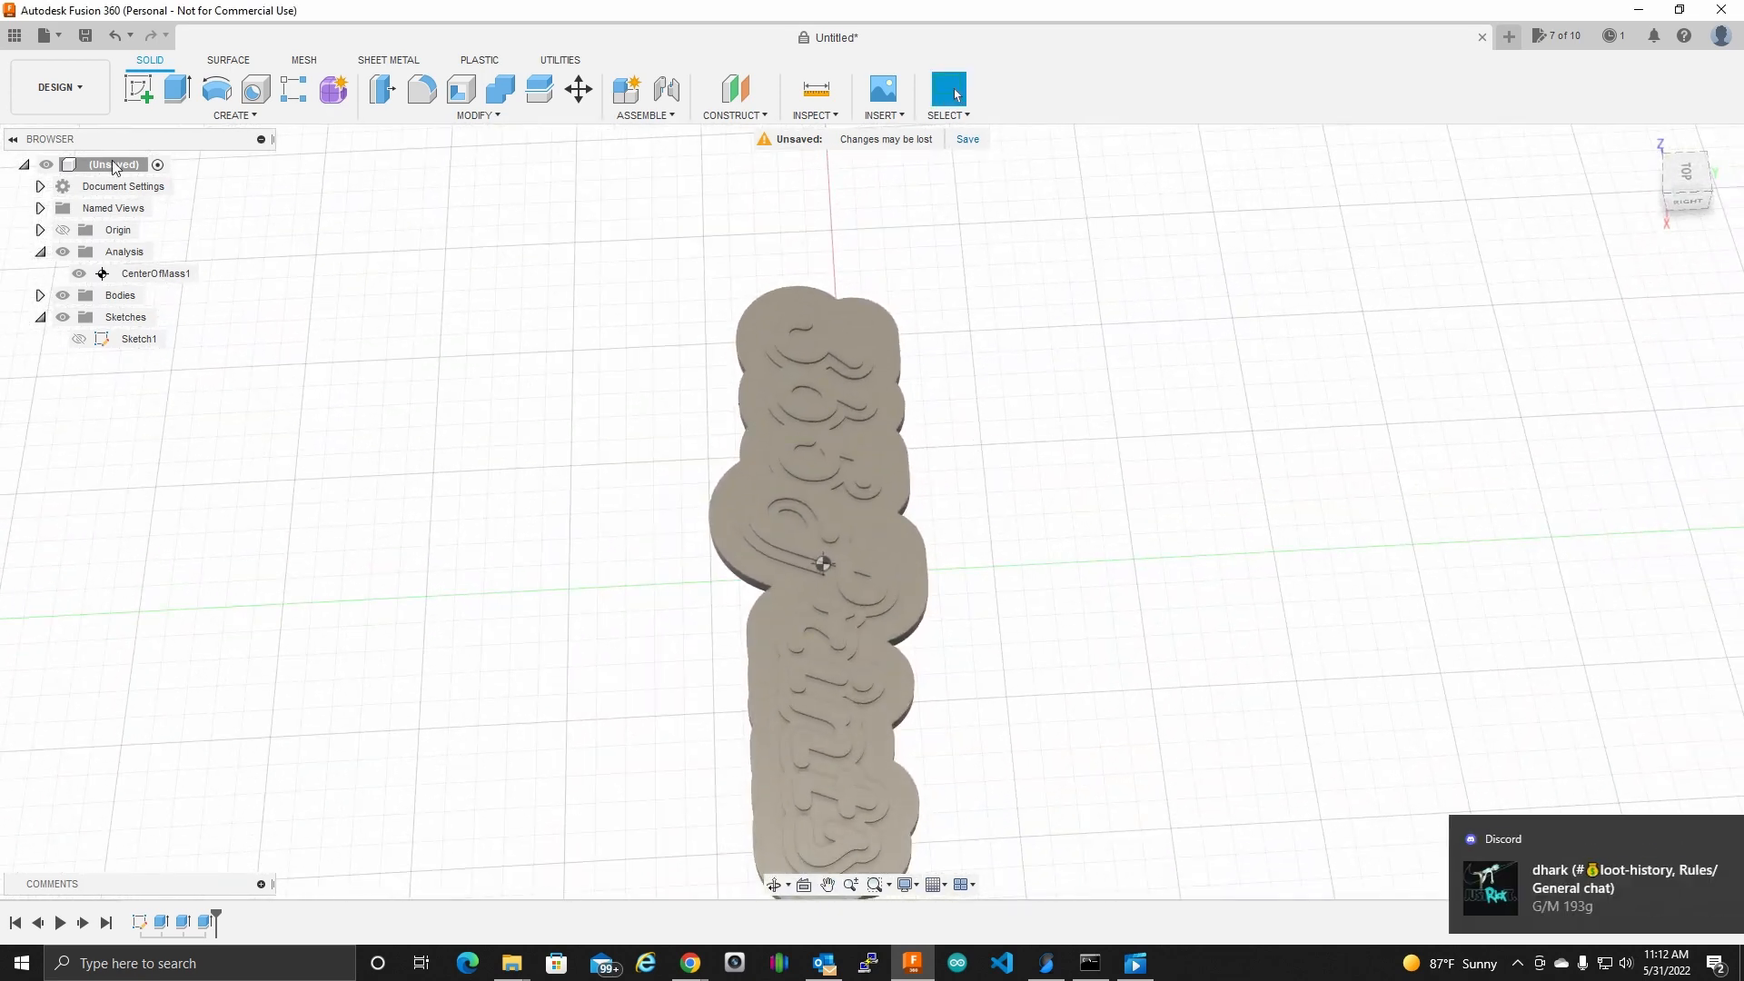
left_click(41, 251)
left_click(40, 295)
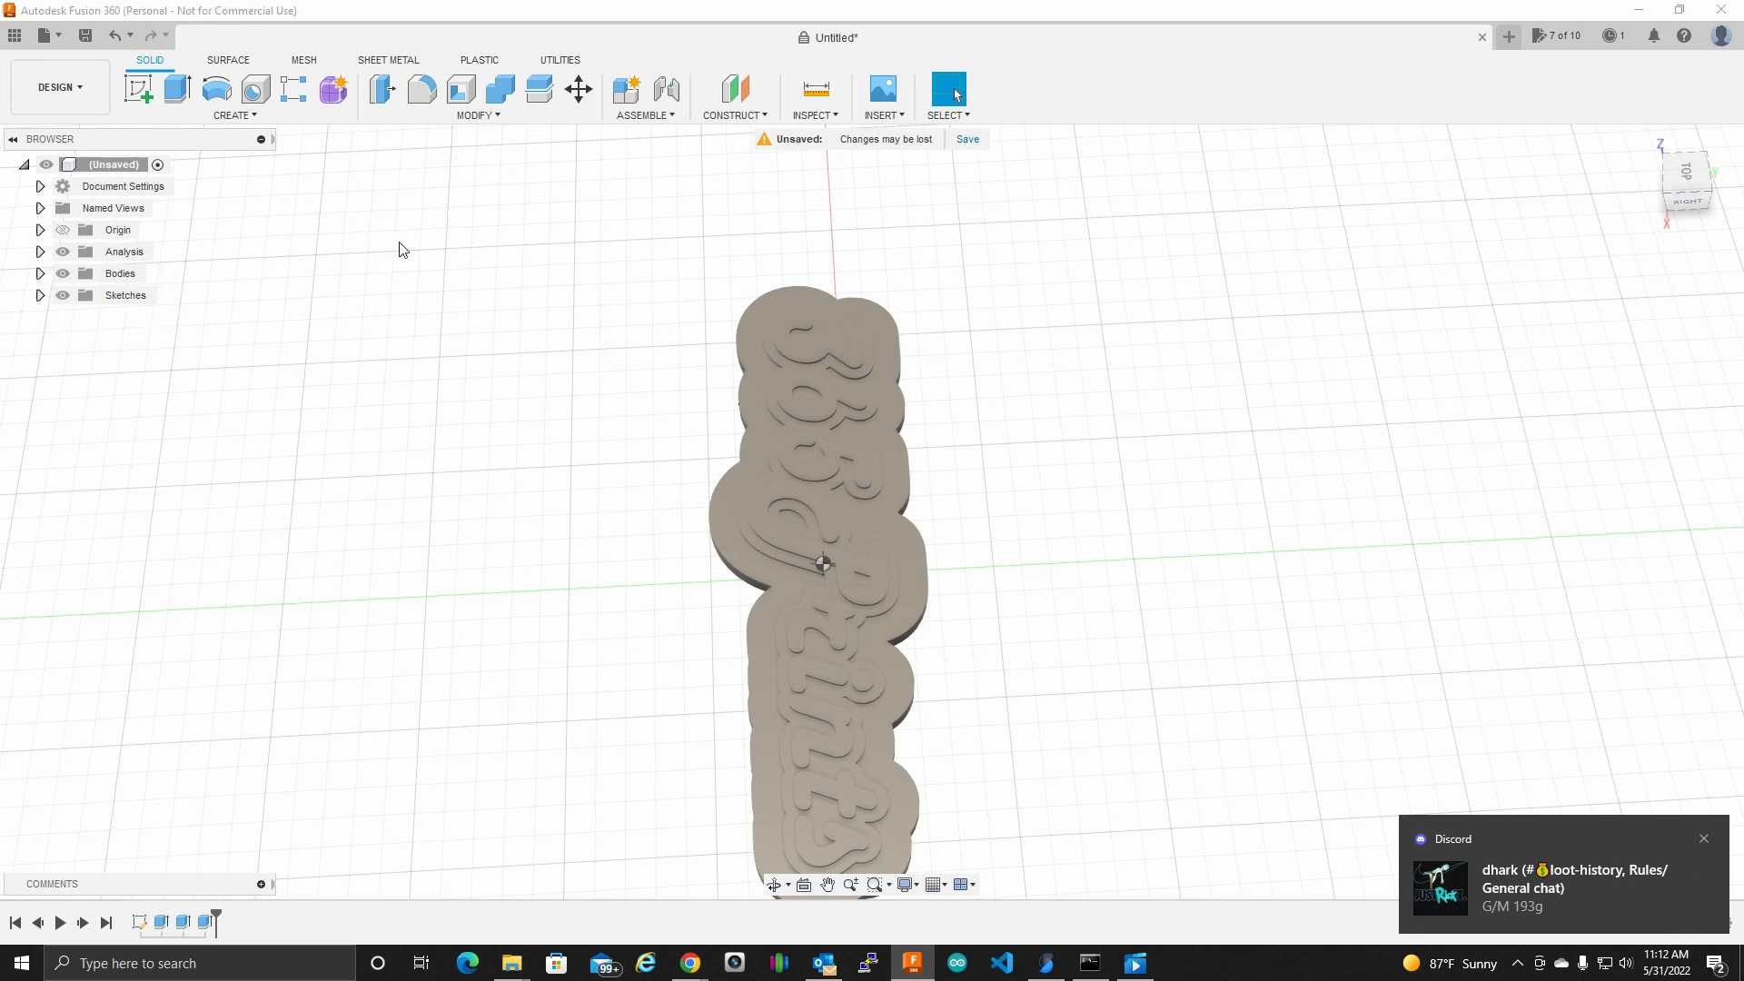
Step: Open Sketch1 for editing to check the CenterOfMass1 analysis entry there, and finish the sketch without editing it
right_click(139, 923)
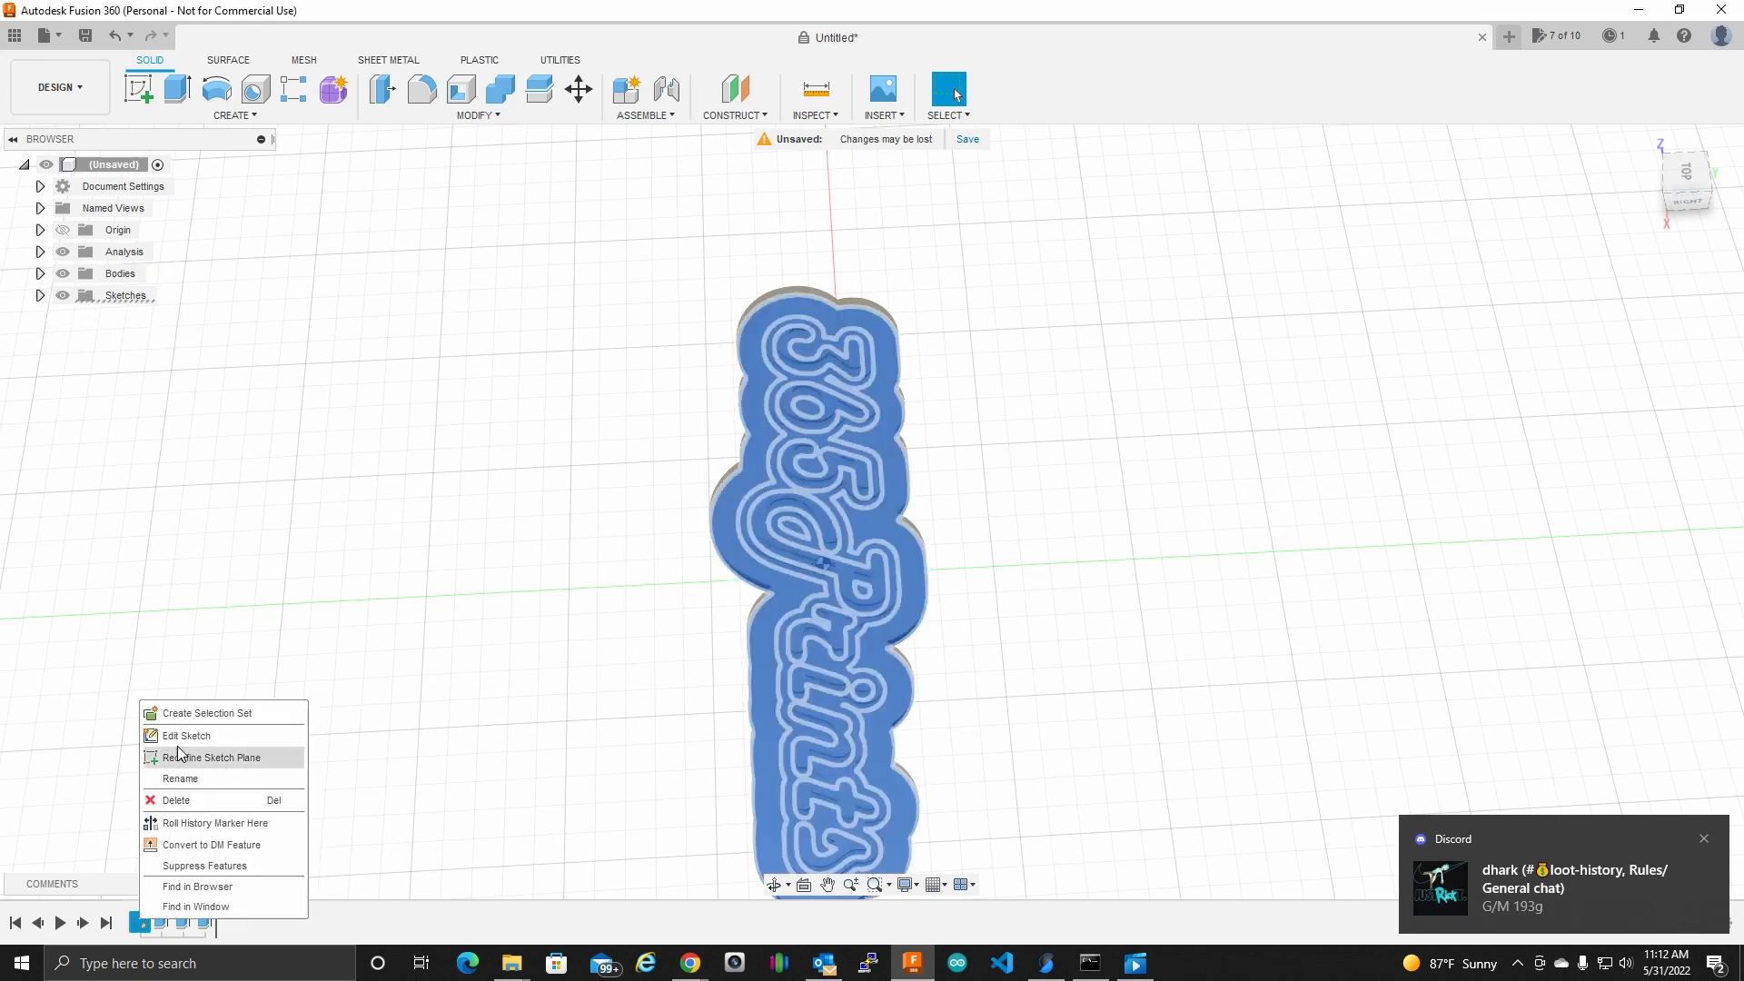
left_click(202, 735)
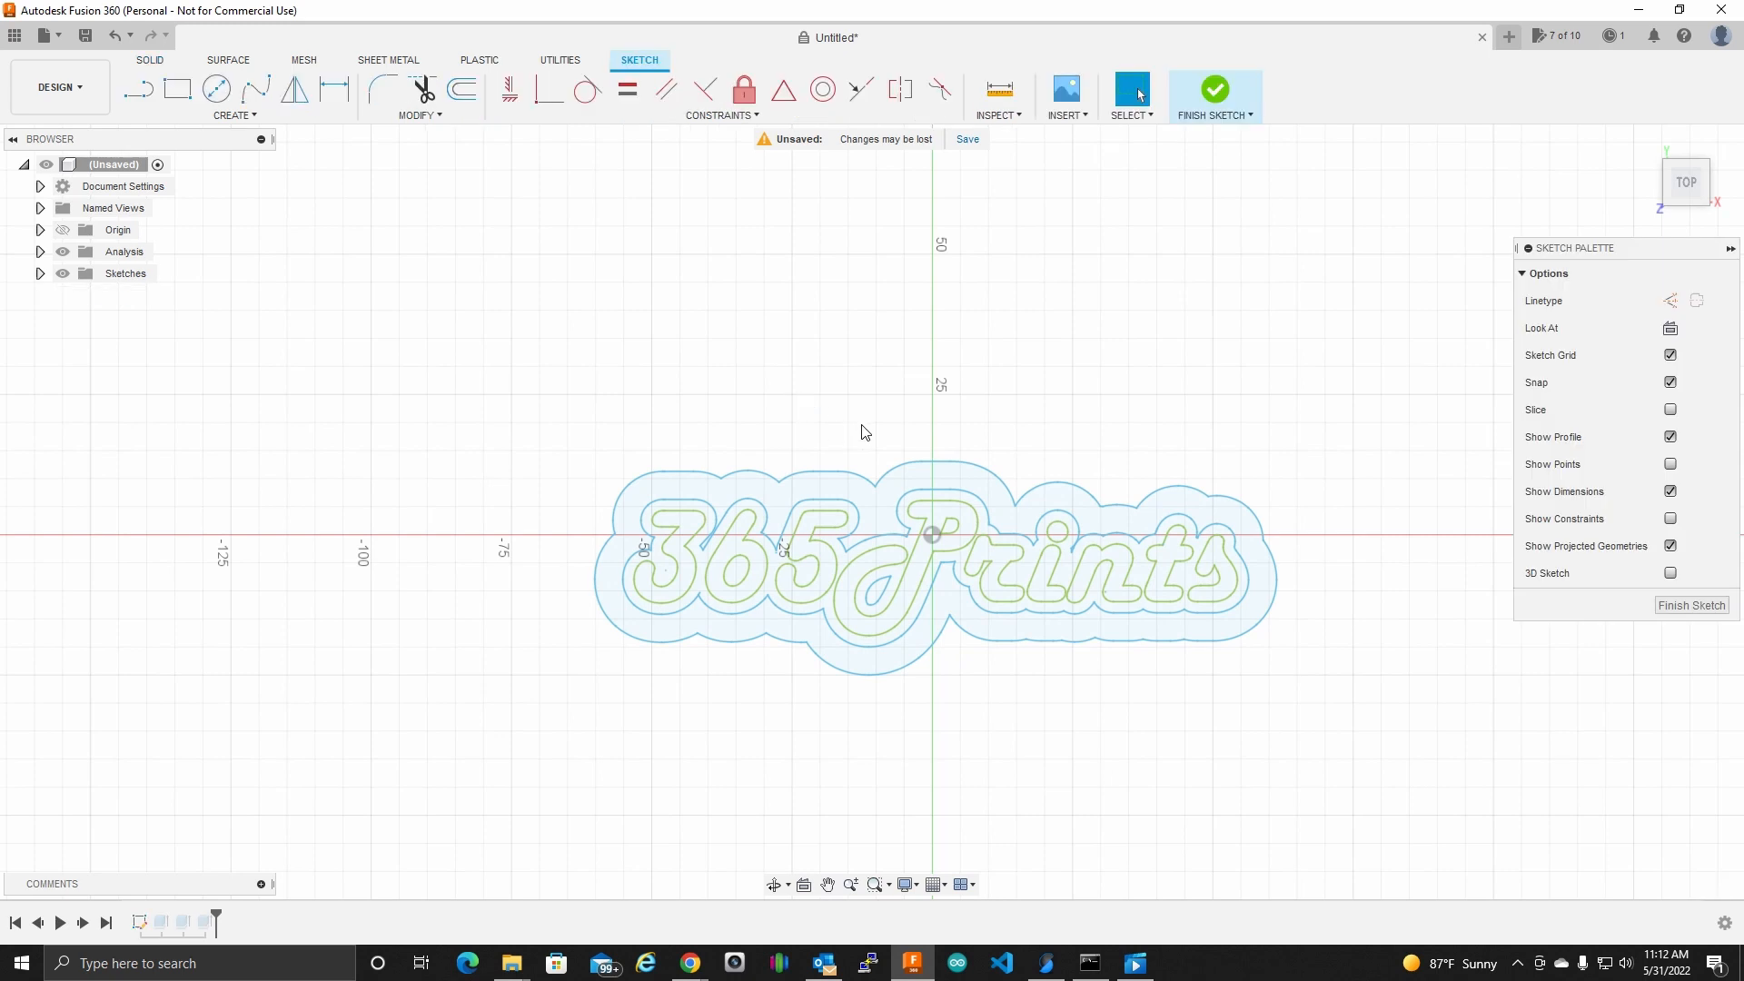
mouse_move(968, 397)
middle_mouse_down("shift")
mouse_move(1000, 382)
mouse_move(817, 390)
mouse_move(1121, 475)
mouse_move(1036, 405)
middle_mouse_up("shift")
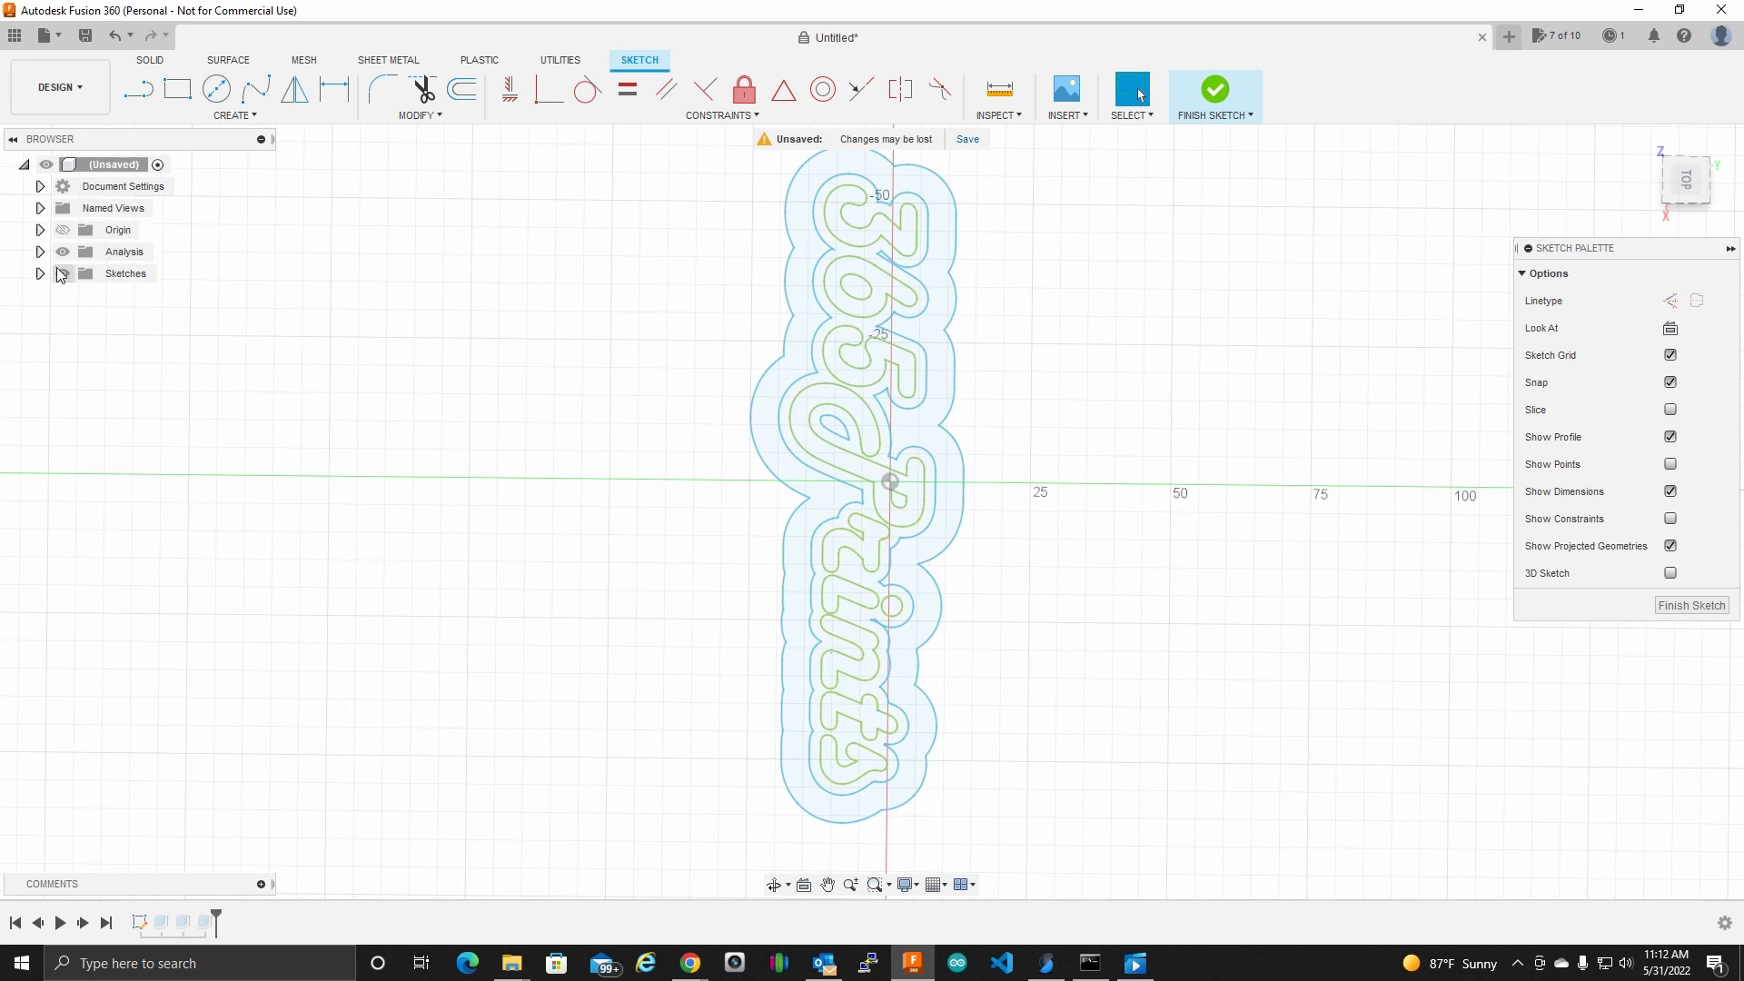
left_click(40, 251)
left_click(78, 274)
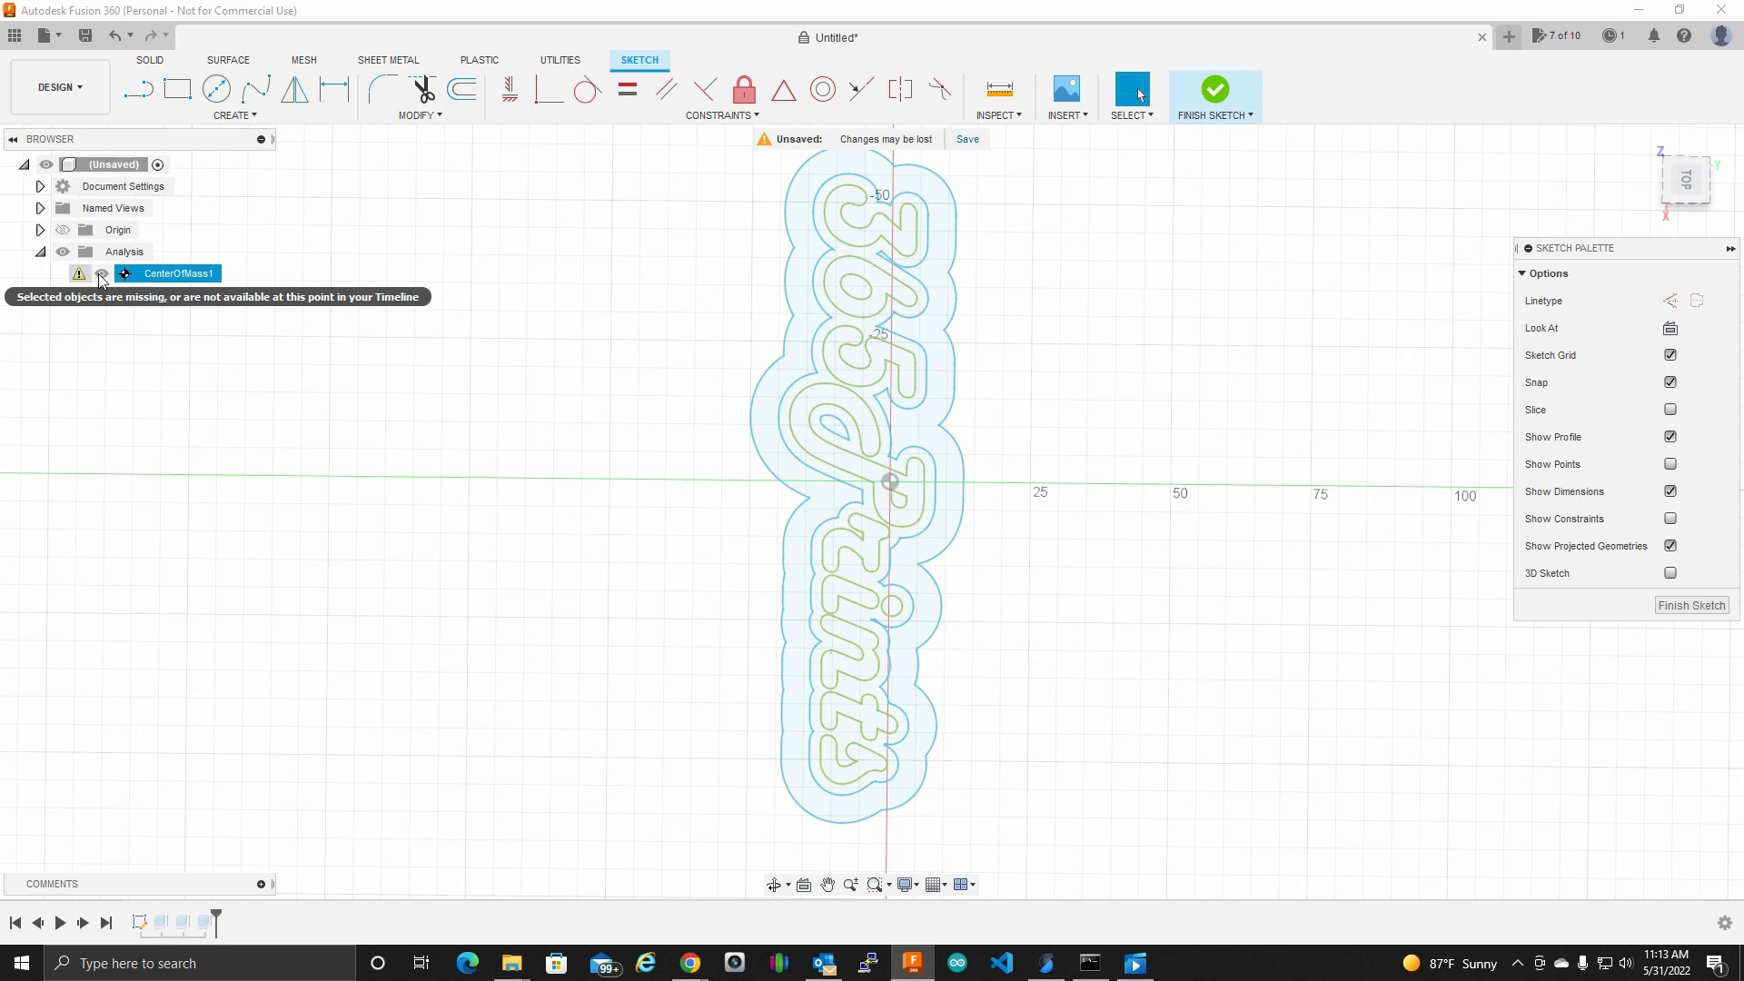
left_click(41, 253)
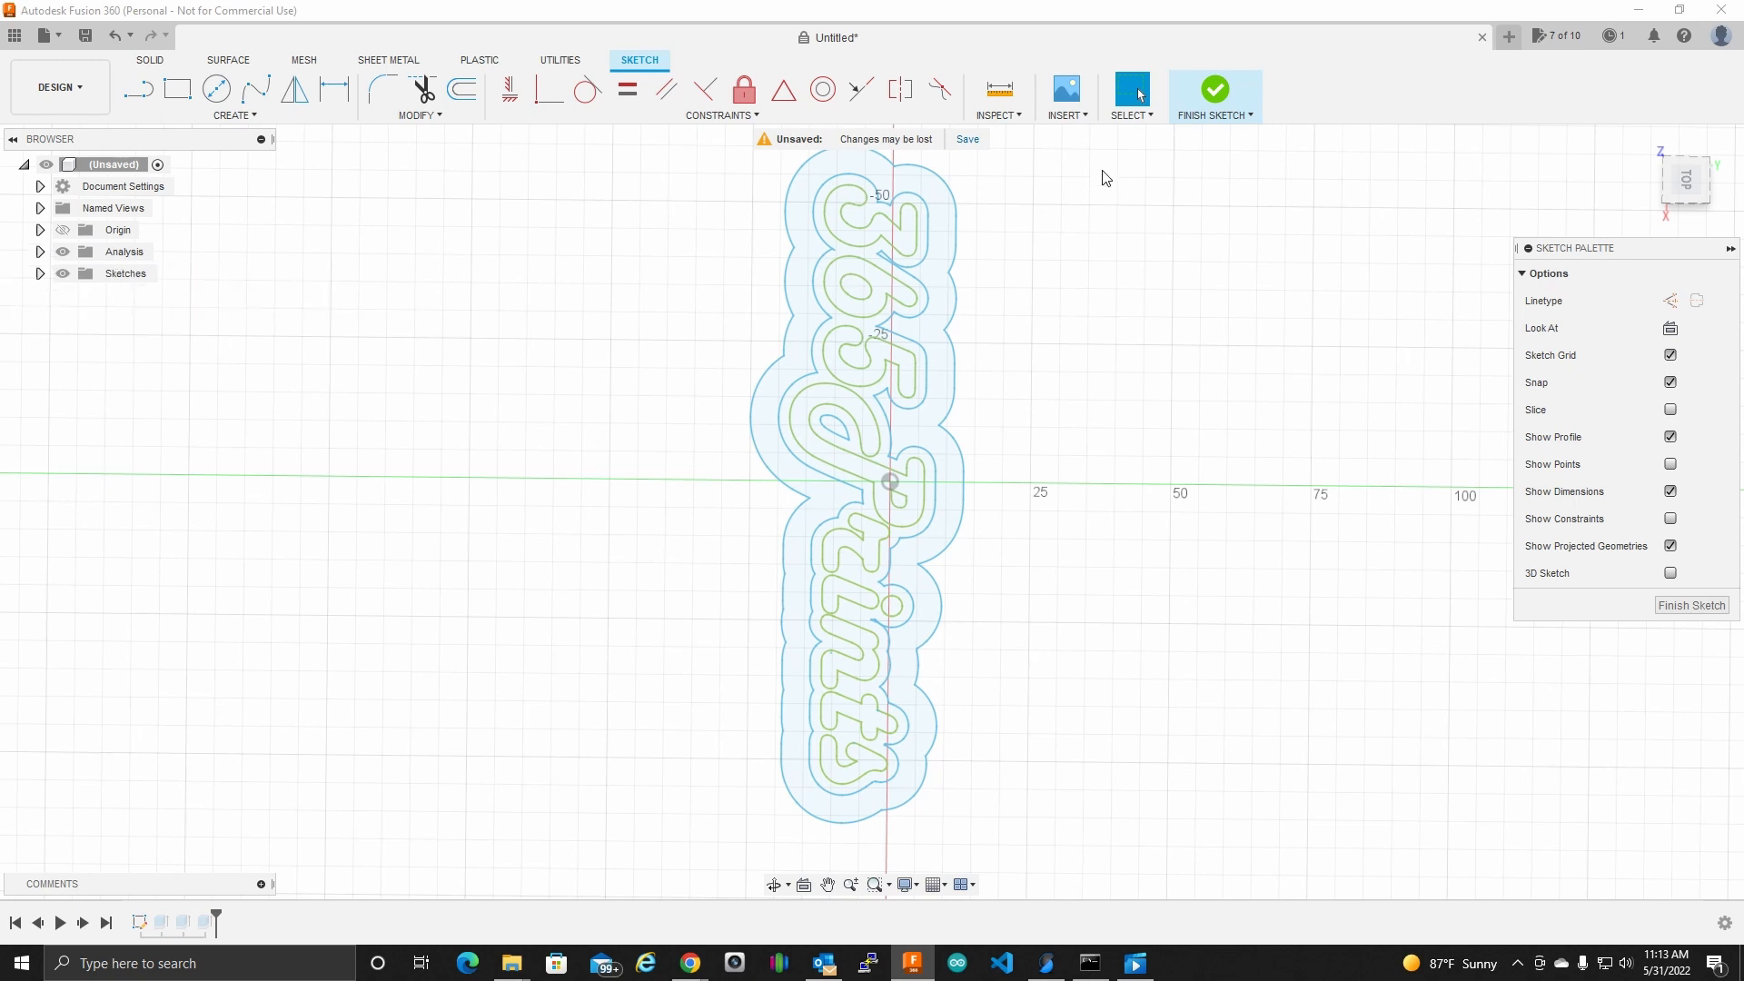
left_click(1213, 88)
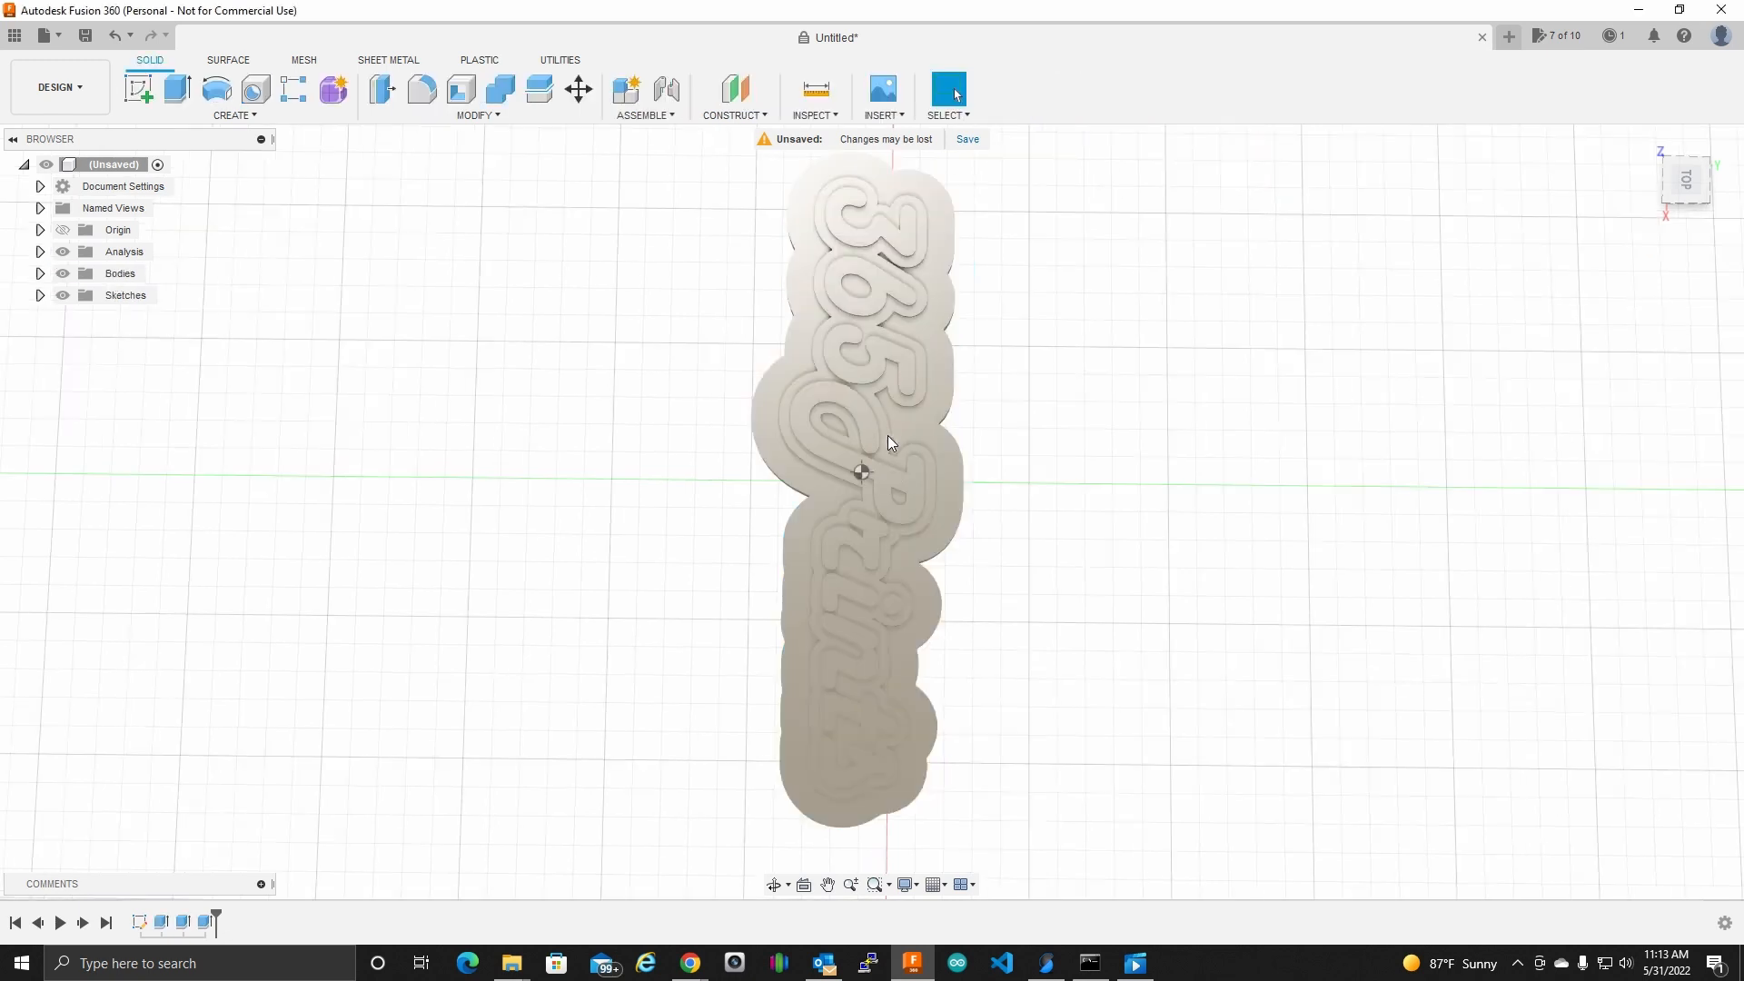
Step: Create a new sketch on the flat underside of the base and view it squarely from the top
middle_click_drag(1068, 509, 1235, 455, "shift")
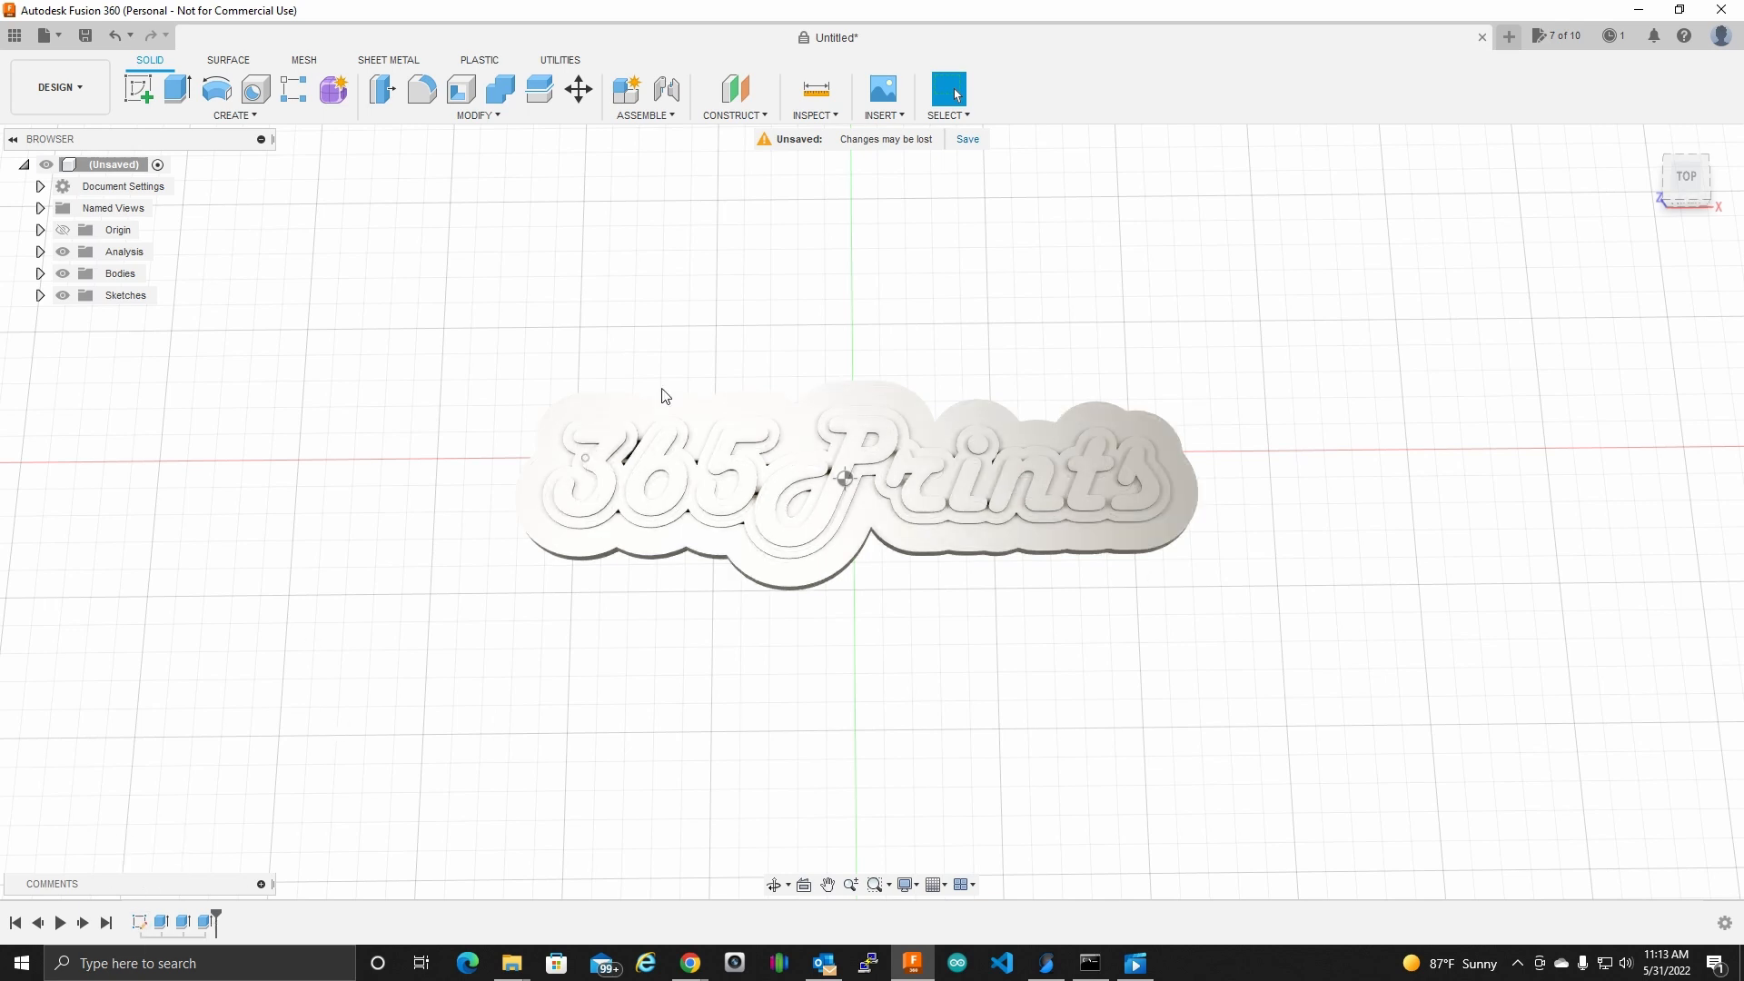
middle_click_drag(876, 332, 895, 182, "shift")
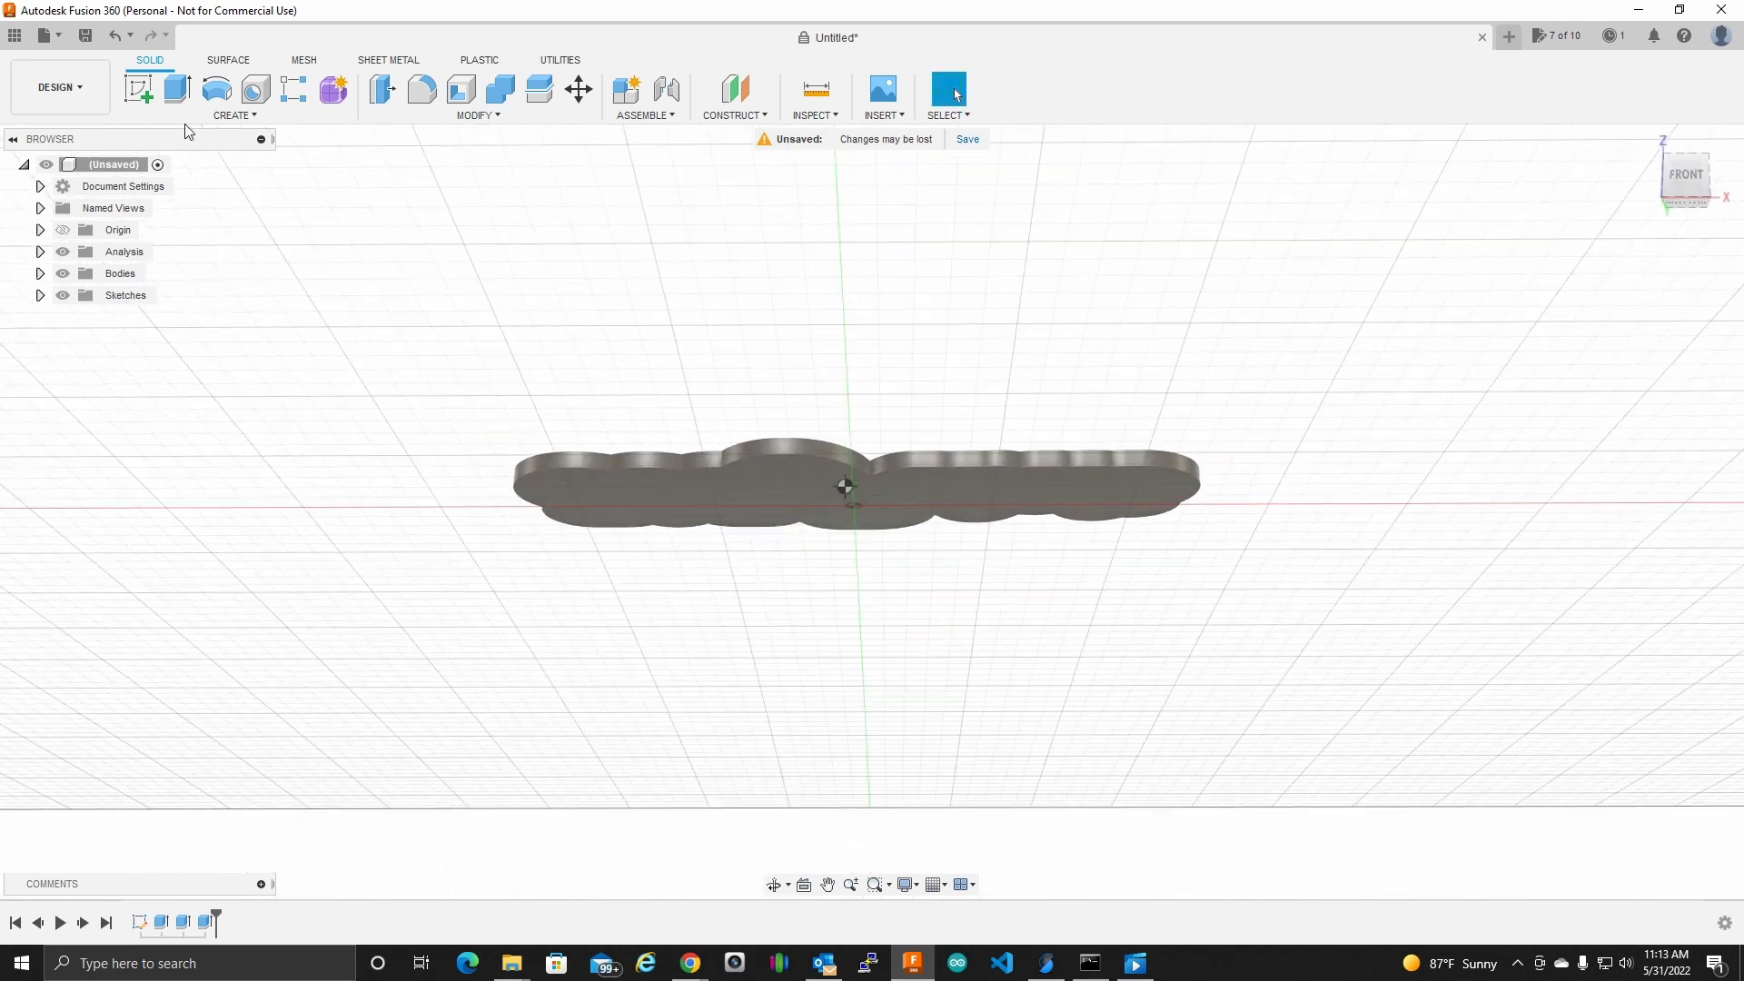
left_click(140, 90)
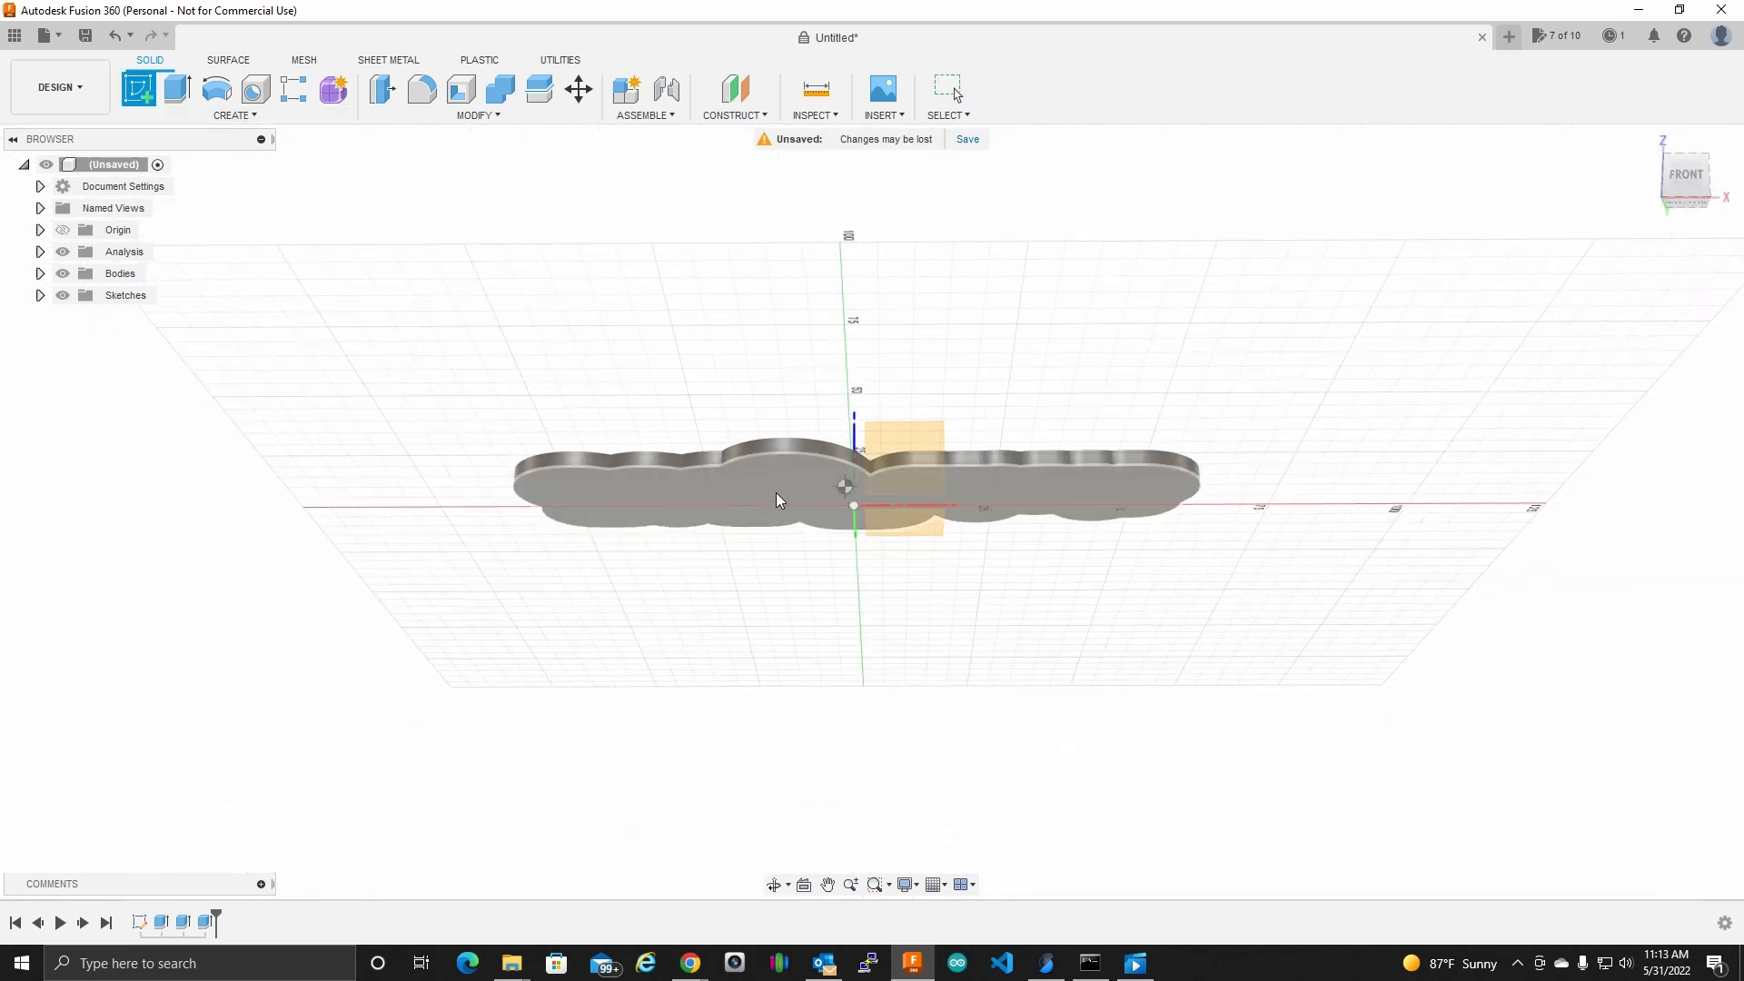
left_click(776, 492)
mouse_move(1102, 296)
middle_mouse_down("shift")
mouse_move(1114, 521)
mouse_move(972, 603)
middle_mouse_up("shift")
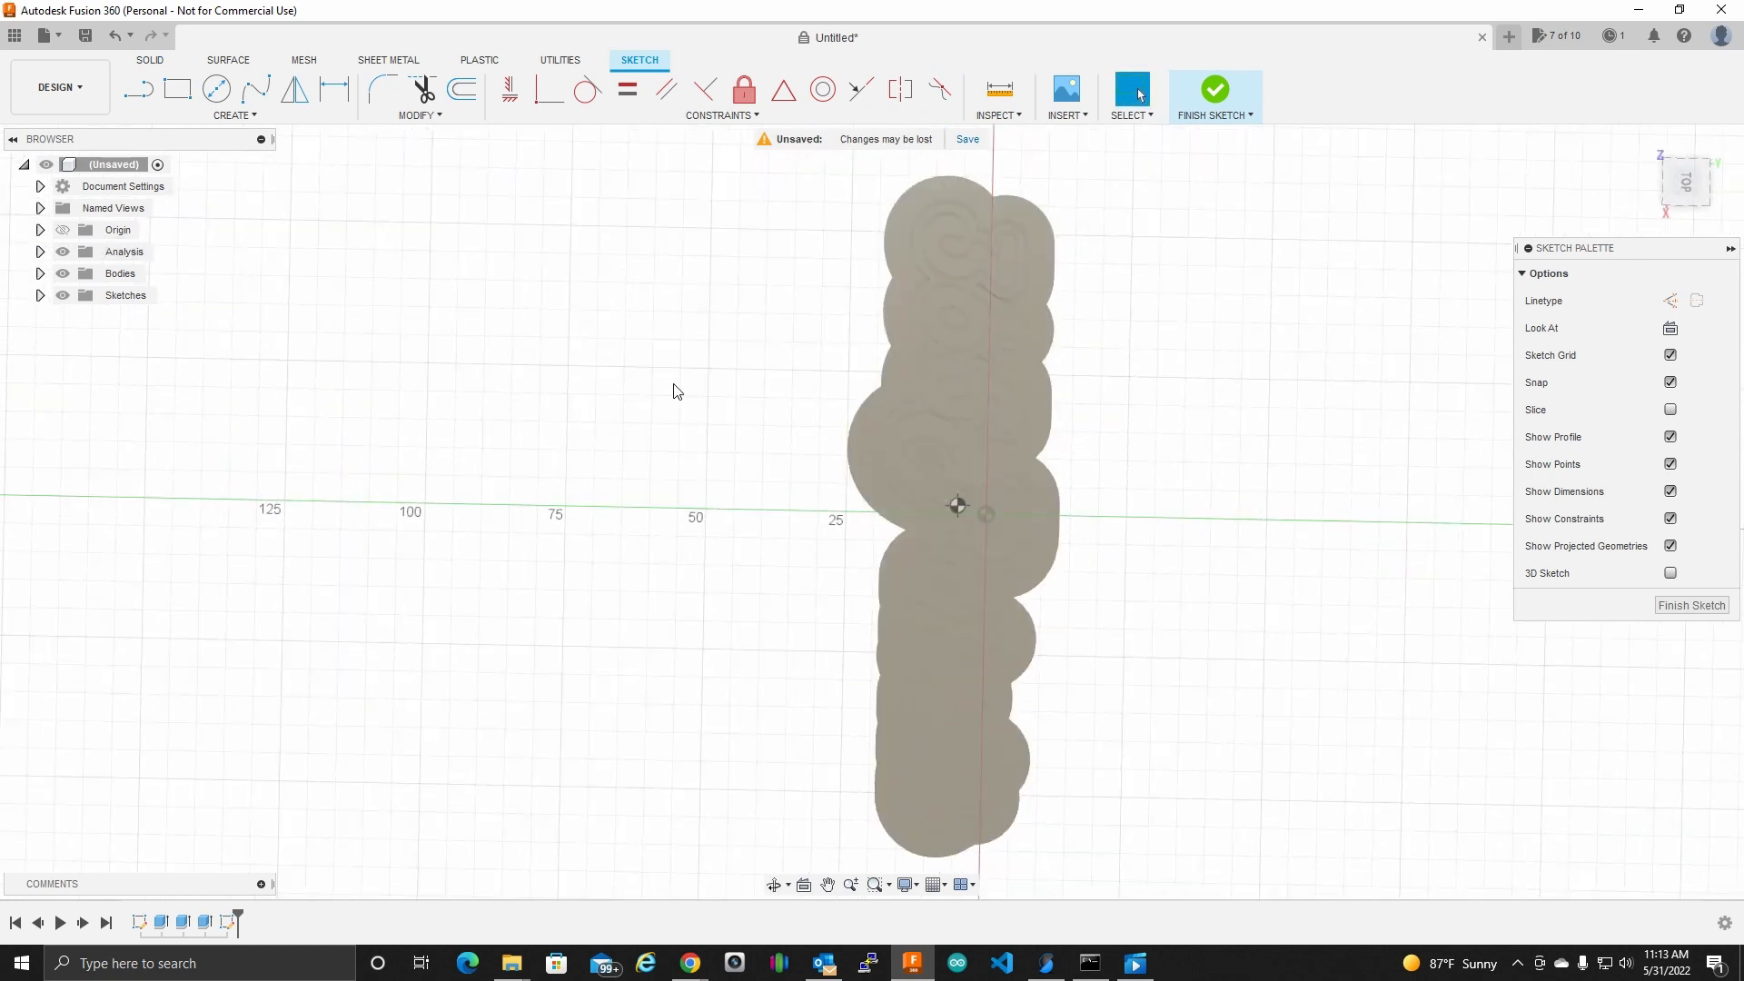
mouse_move(1082, 385)
middle_mouse_down("shift")
mouse_move(1109, 394)
mouse_move(980, 405)
middle_mouse_up("shift")
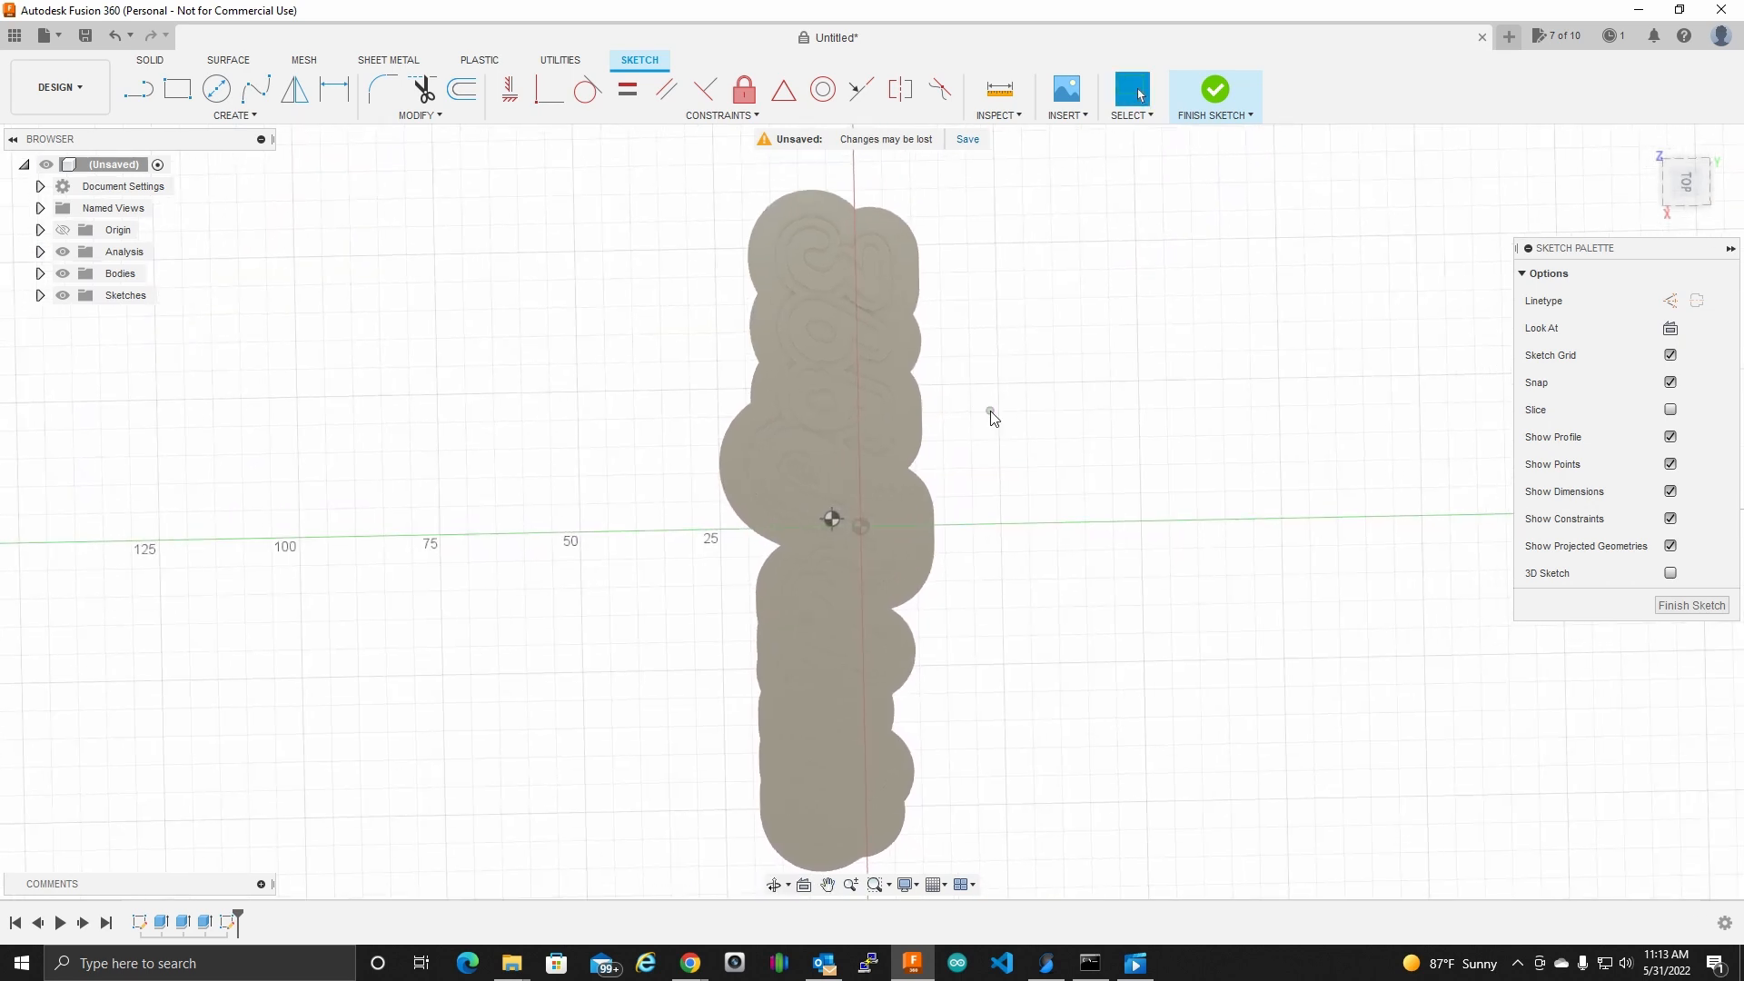
left_click(1687, 185)
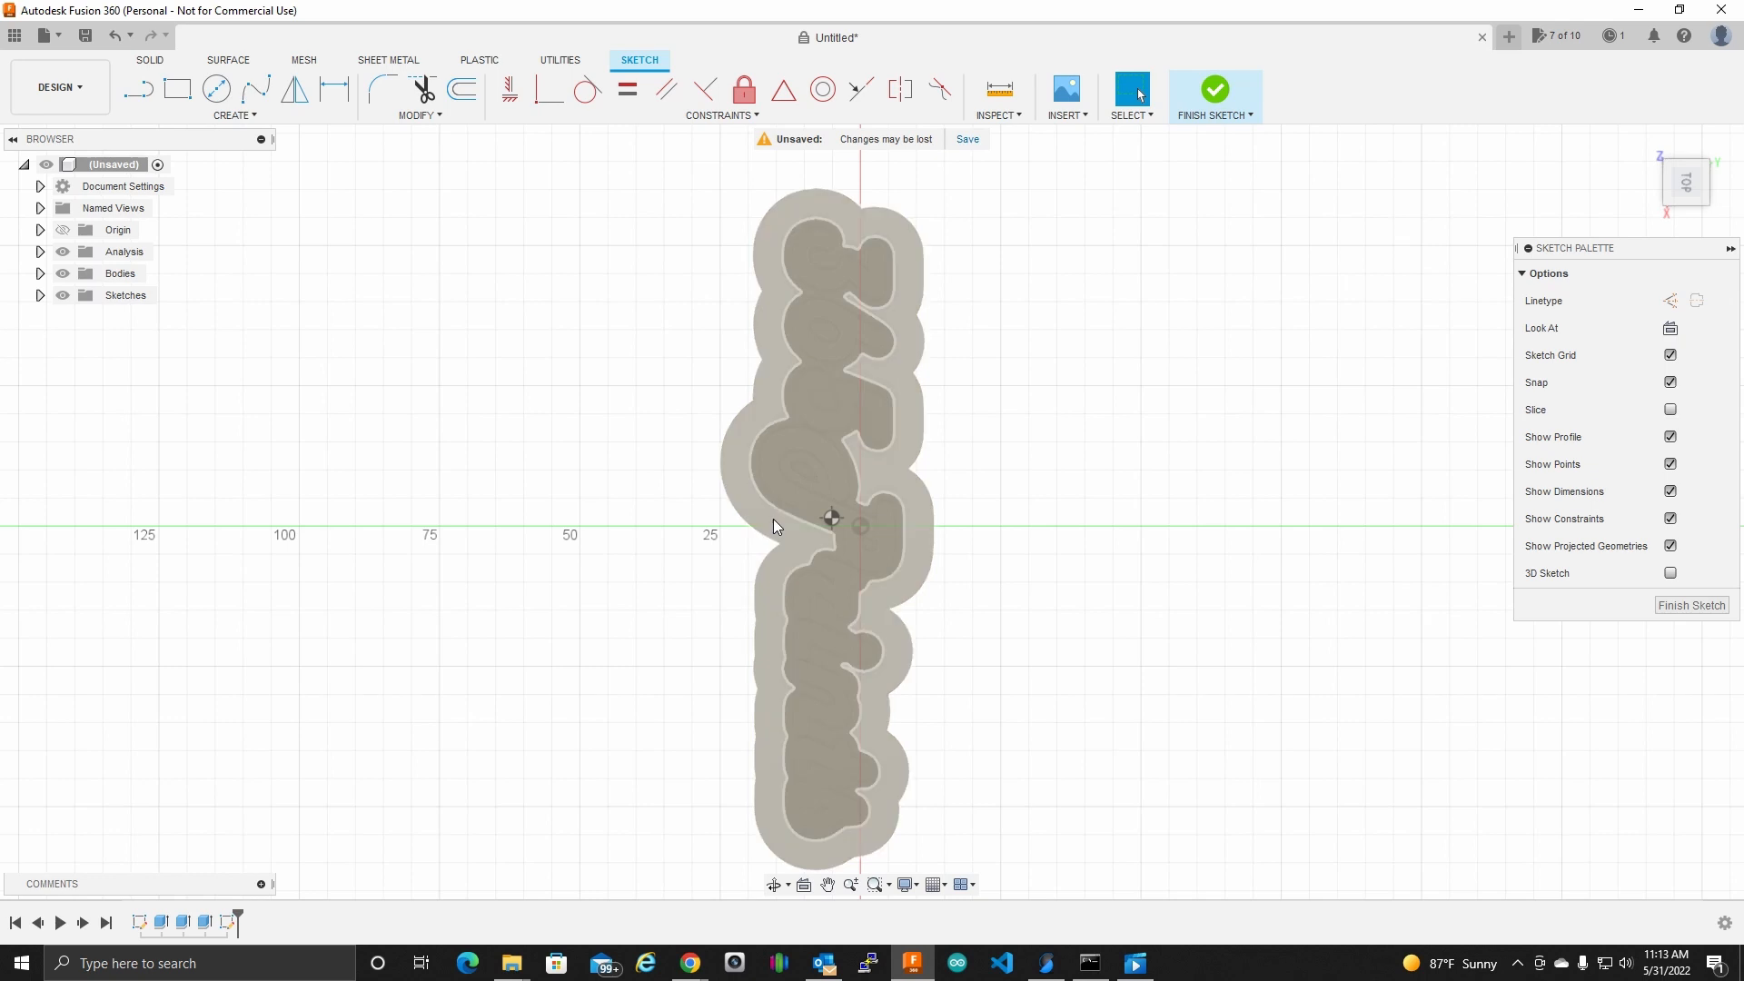
Step: Draw a construction line about 134 mm long, running lengthwise along the body and past both of its ends
scroll(828, 511, "up", 3)
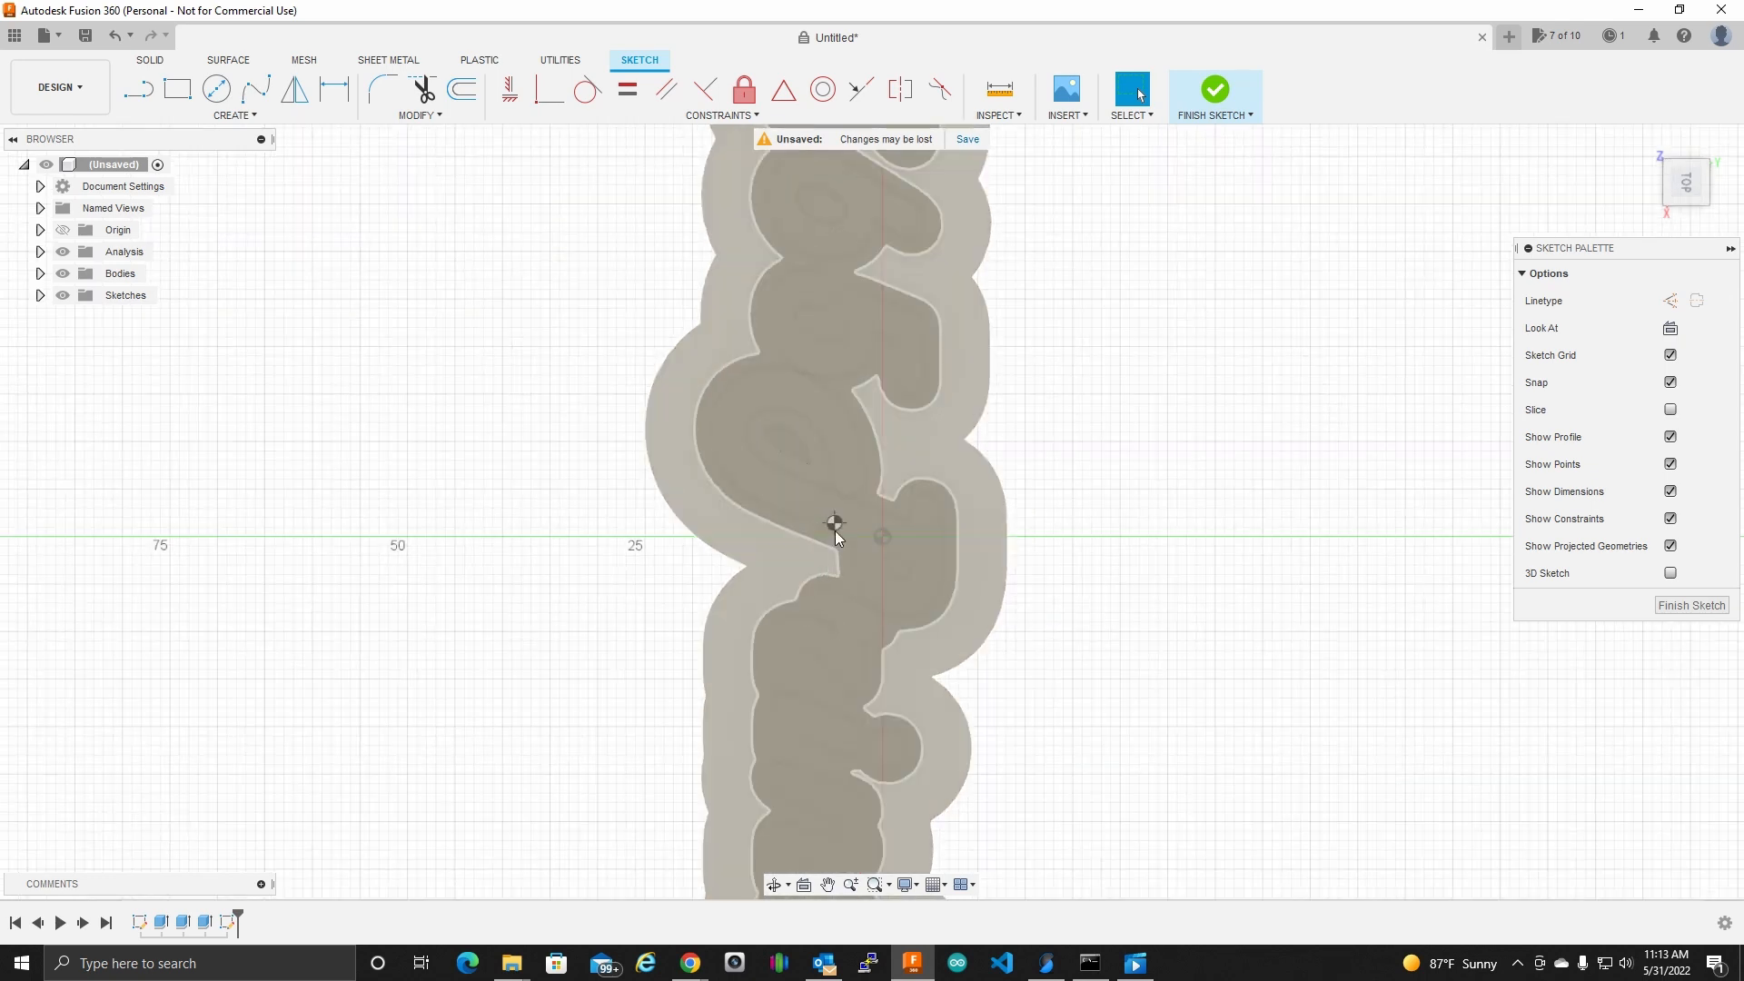
scroll(880, 460, "down", 4)
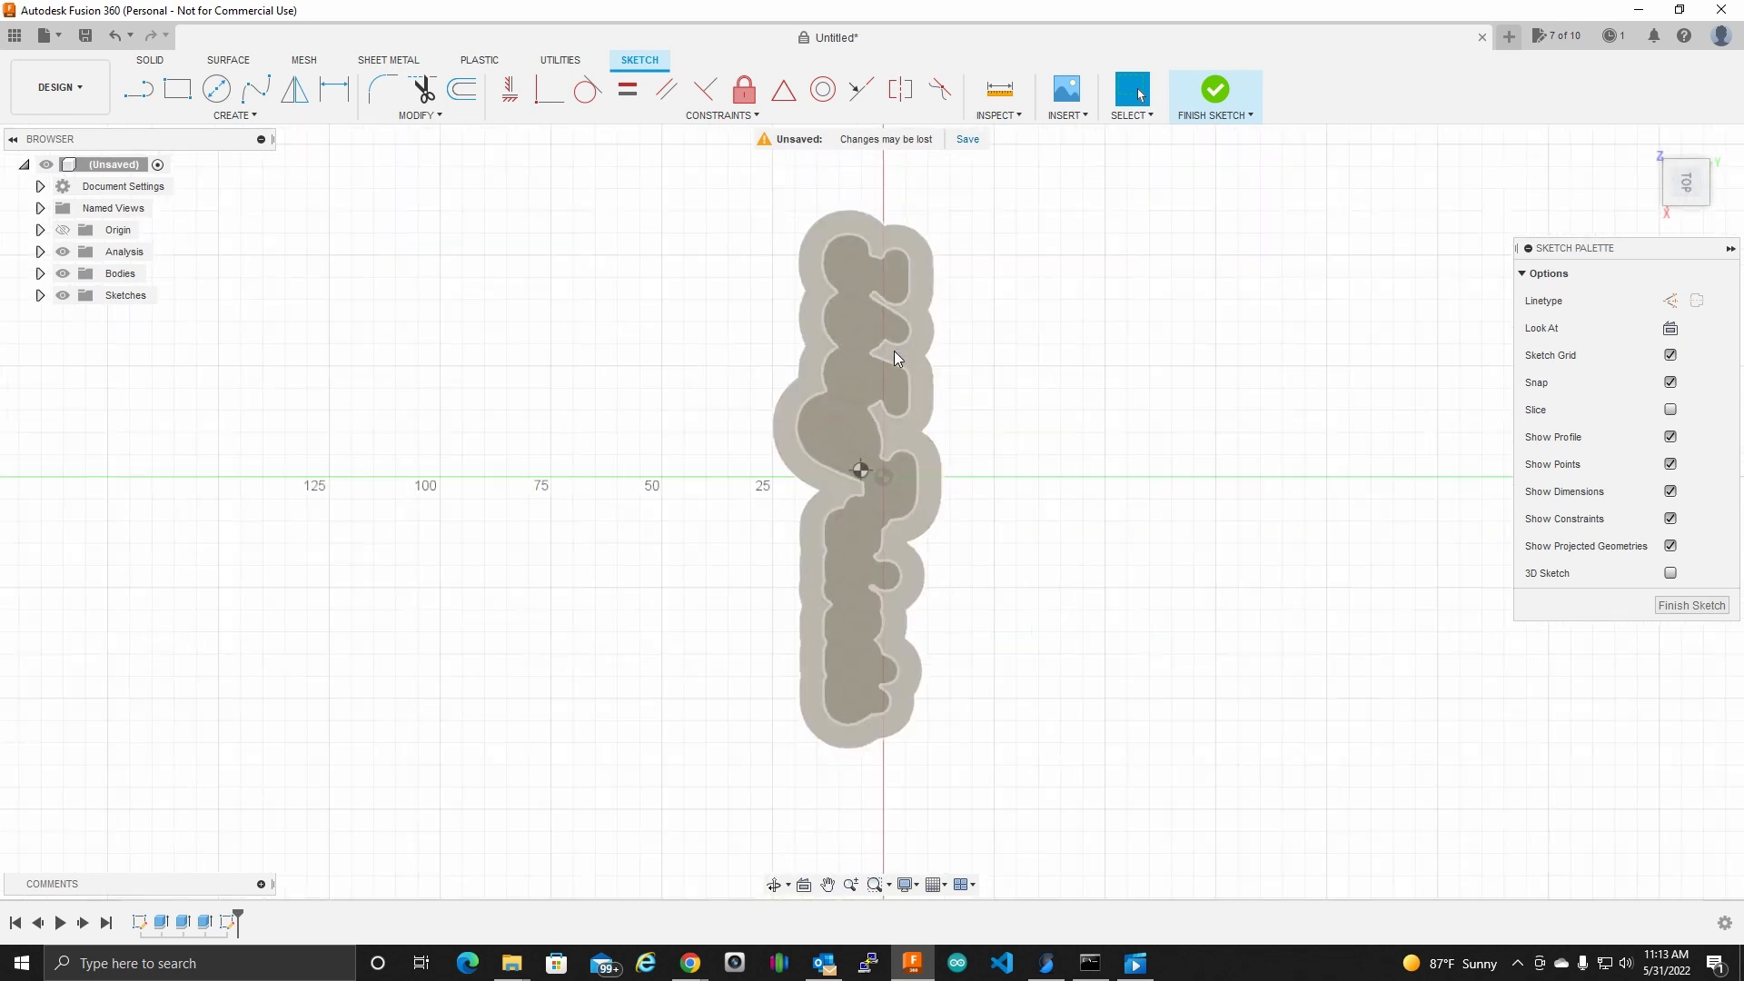
key("l")
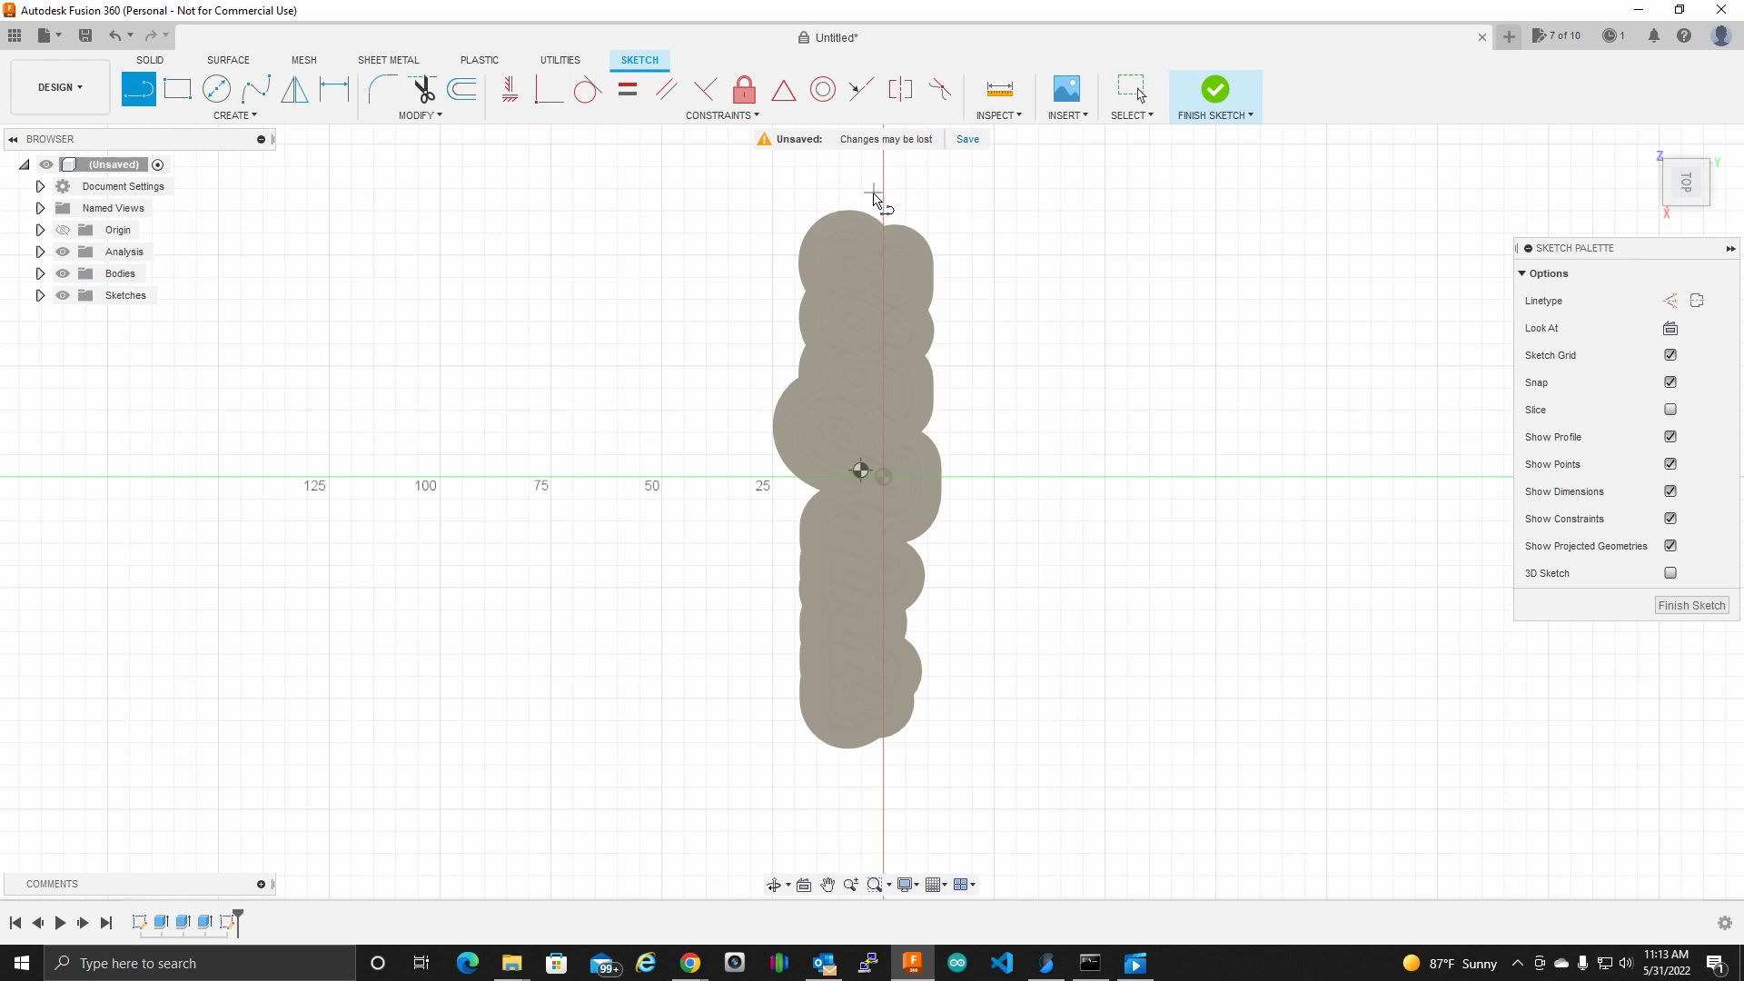
left_click(872, 194)
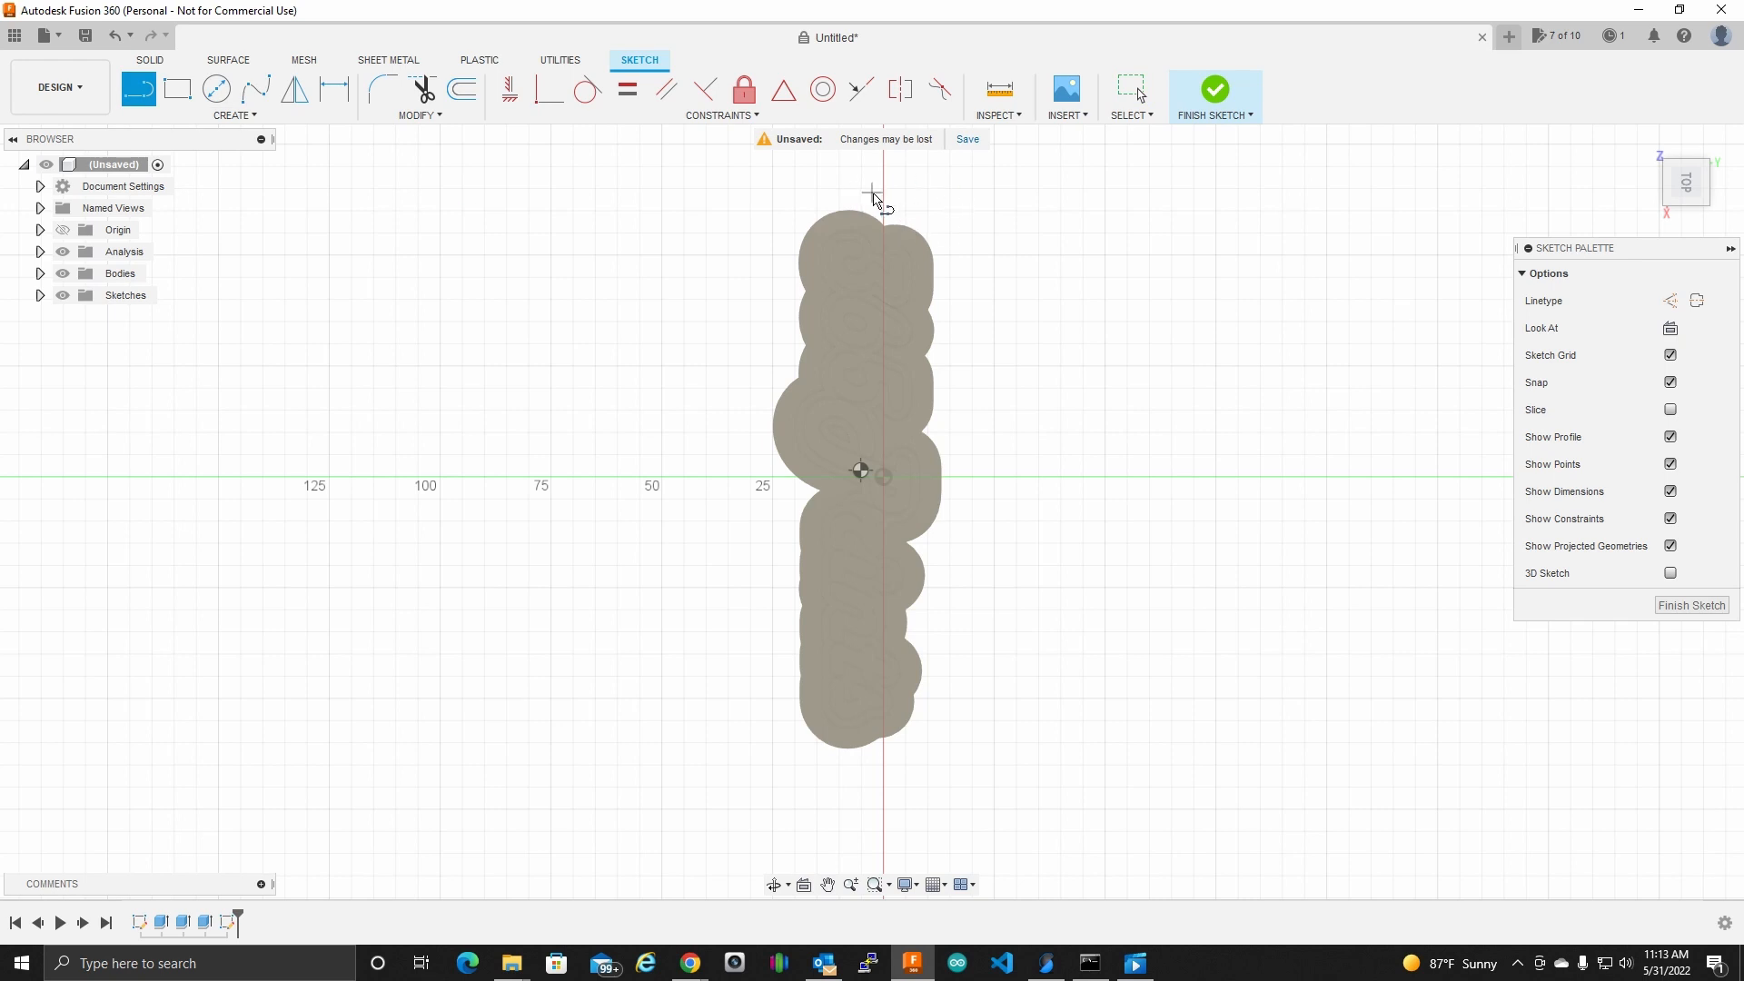
left_click(872, 790)
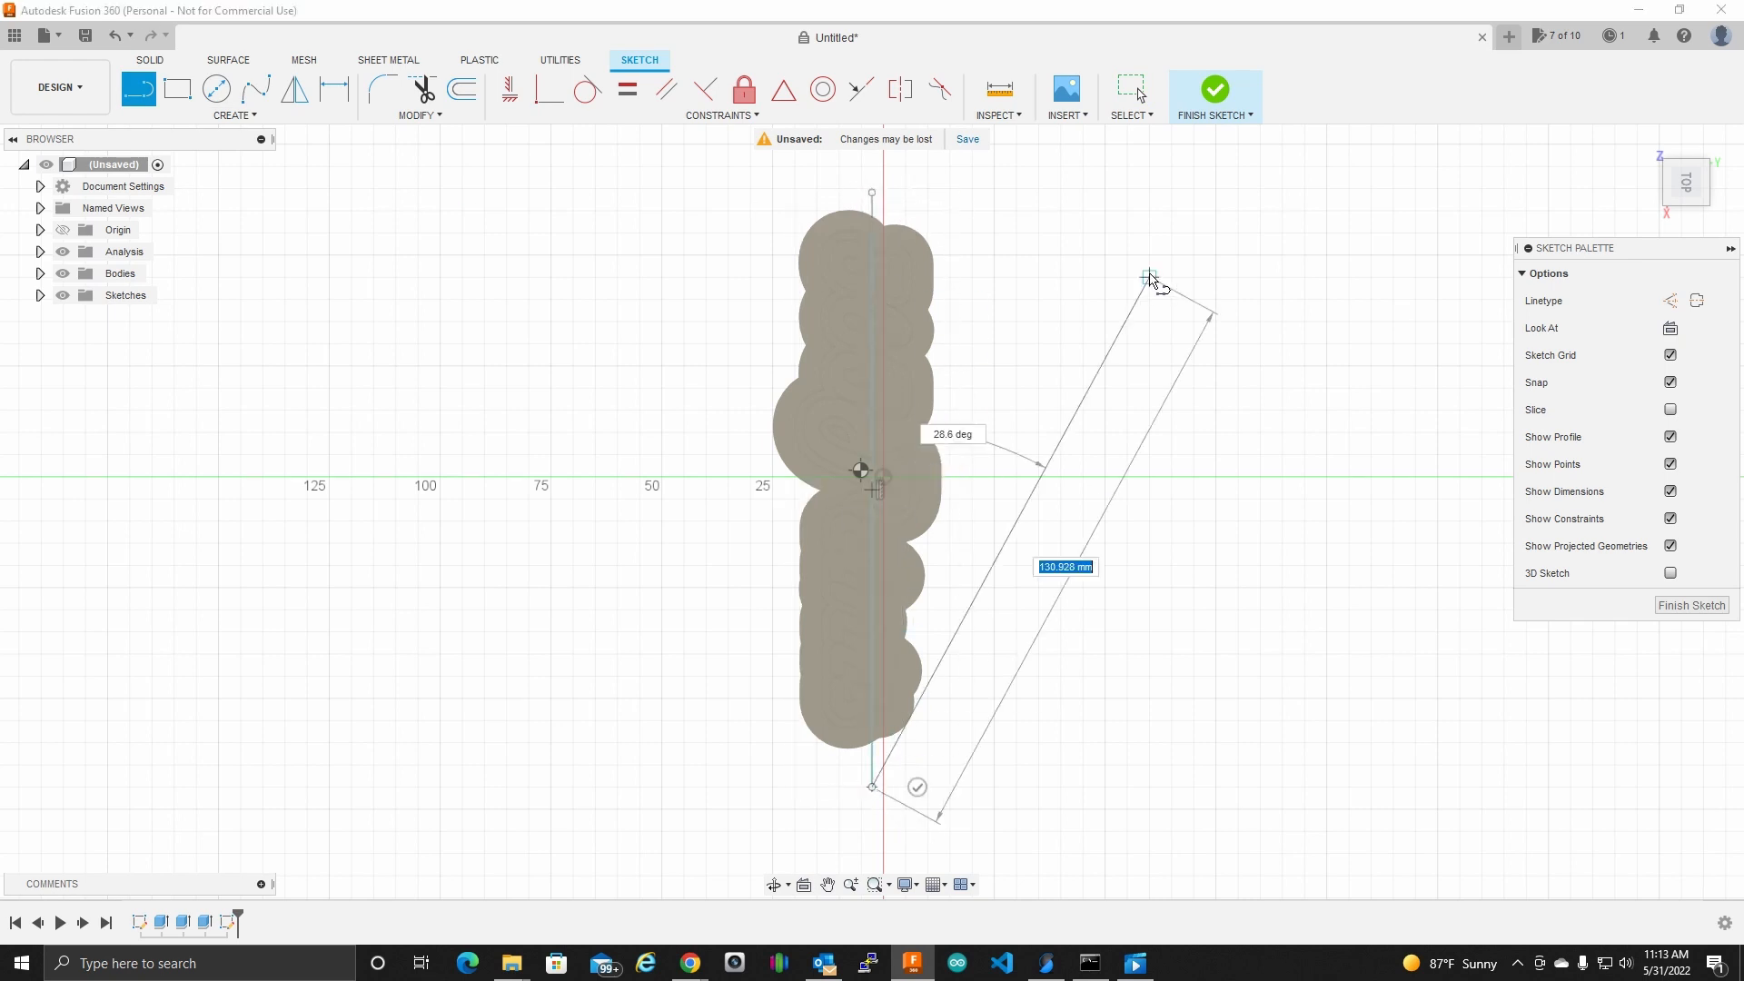
key("Escape")
left_click(878, 208)
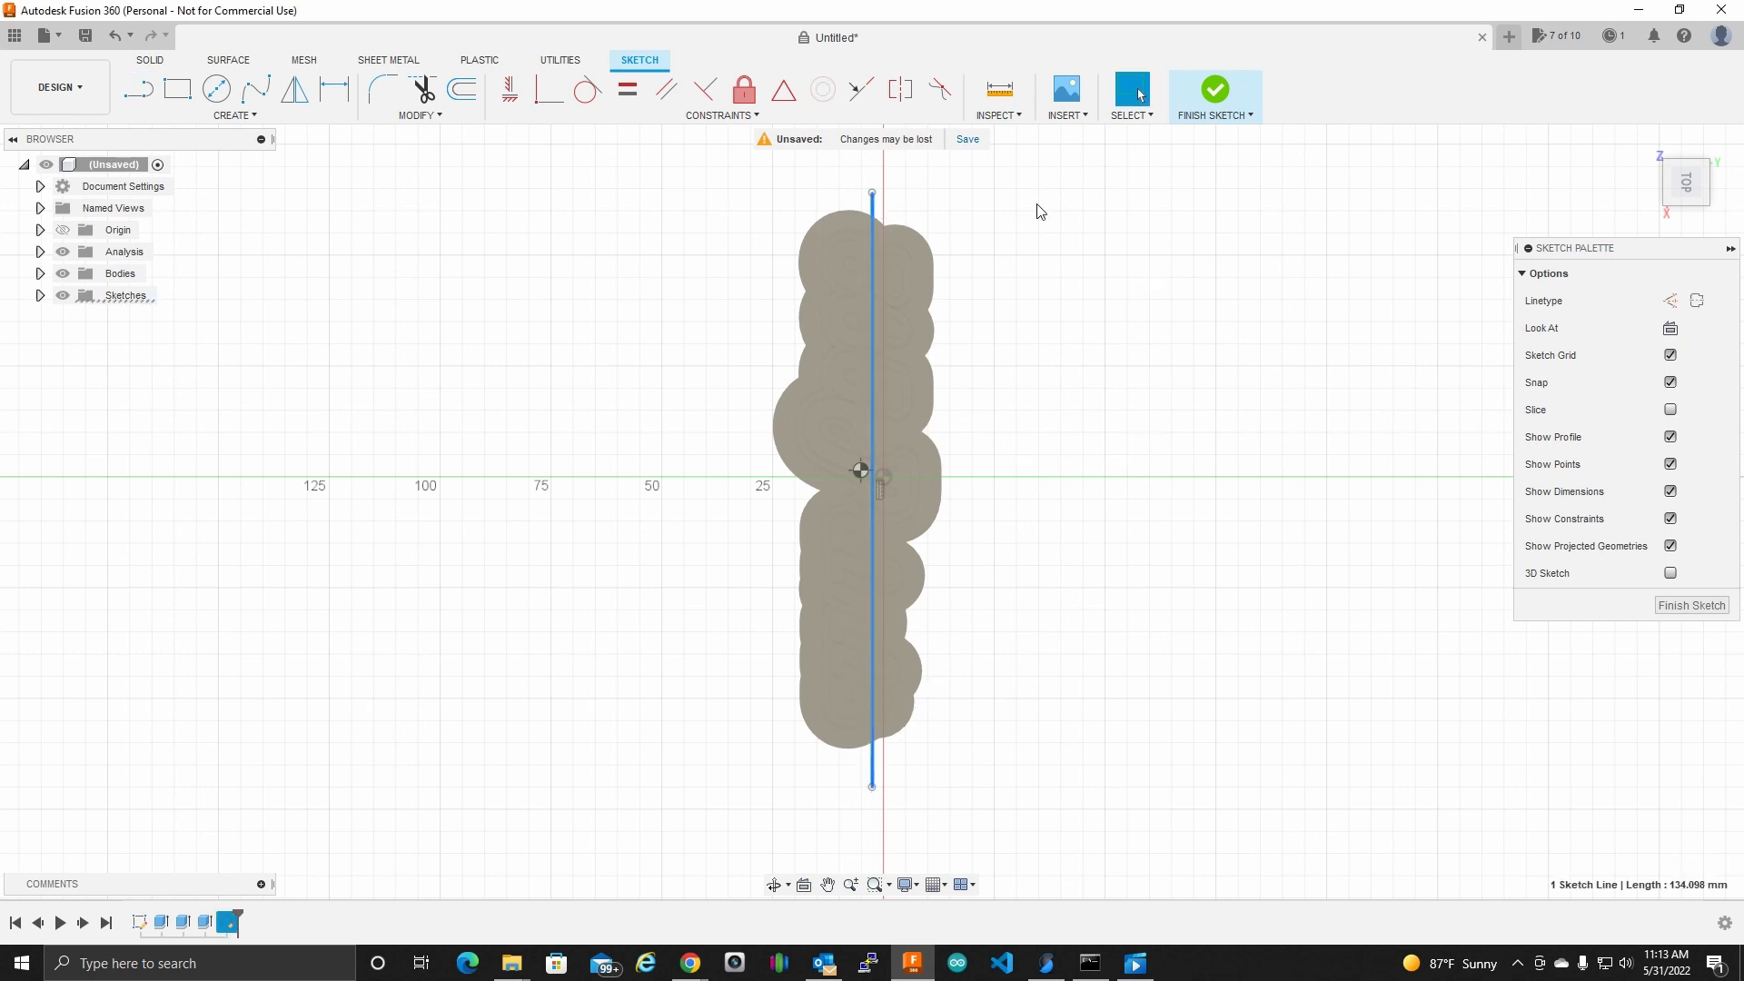
left_click(1670, 300)
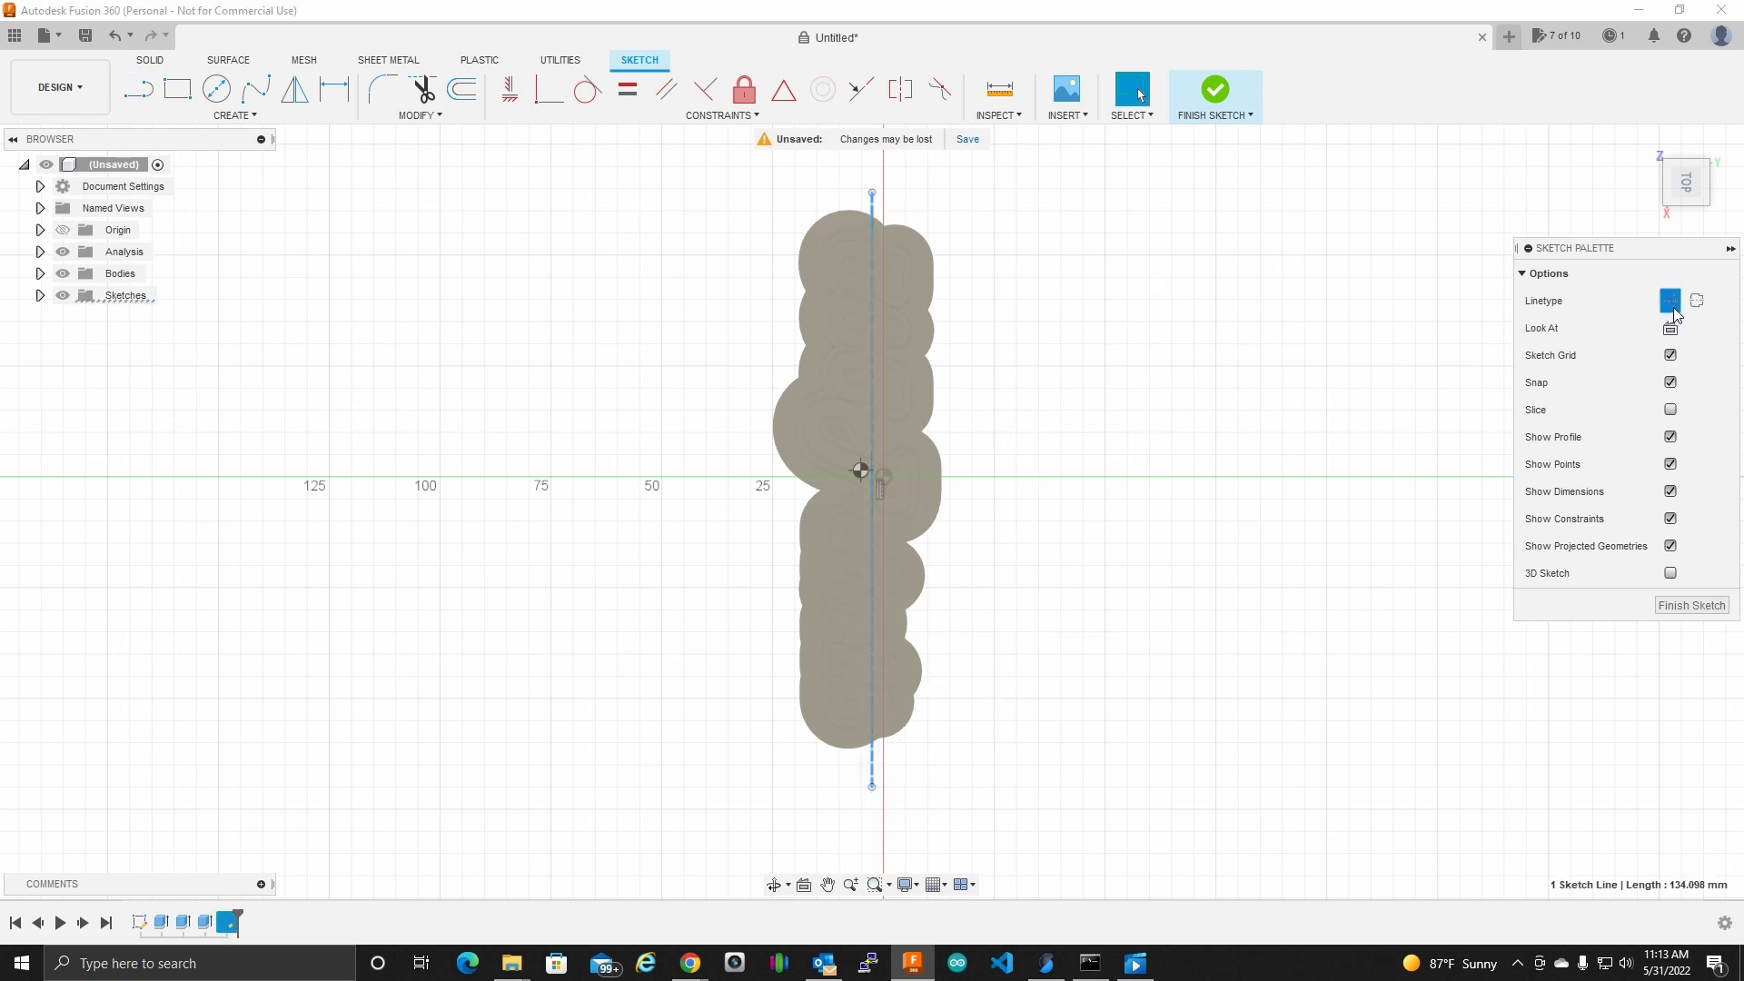
left_click(1075, 214)
Step: Move the construction line sideways until it passes through the center of mass marker
scroll(873, 456, "up", 8)
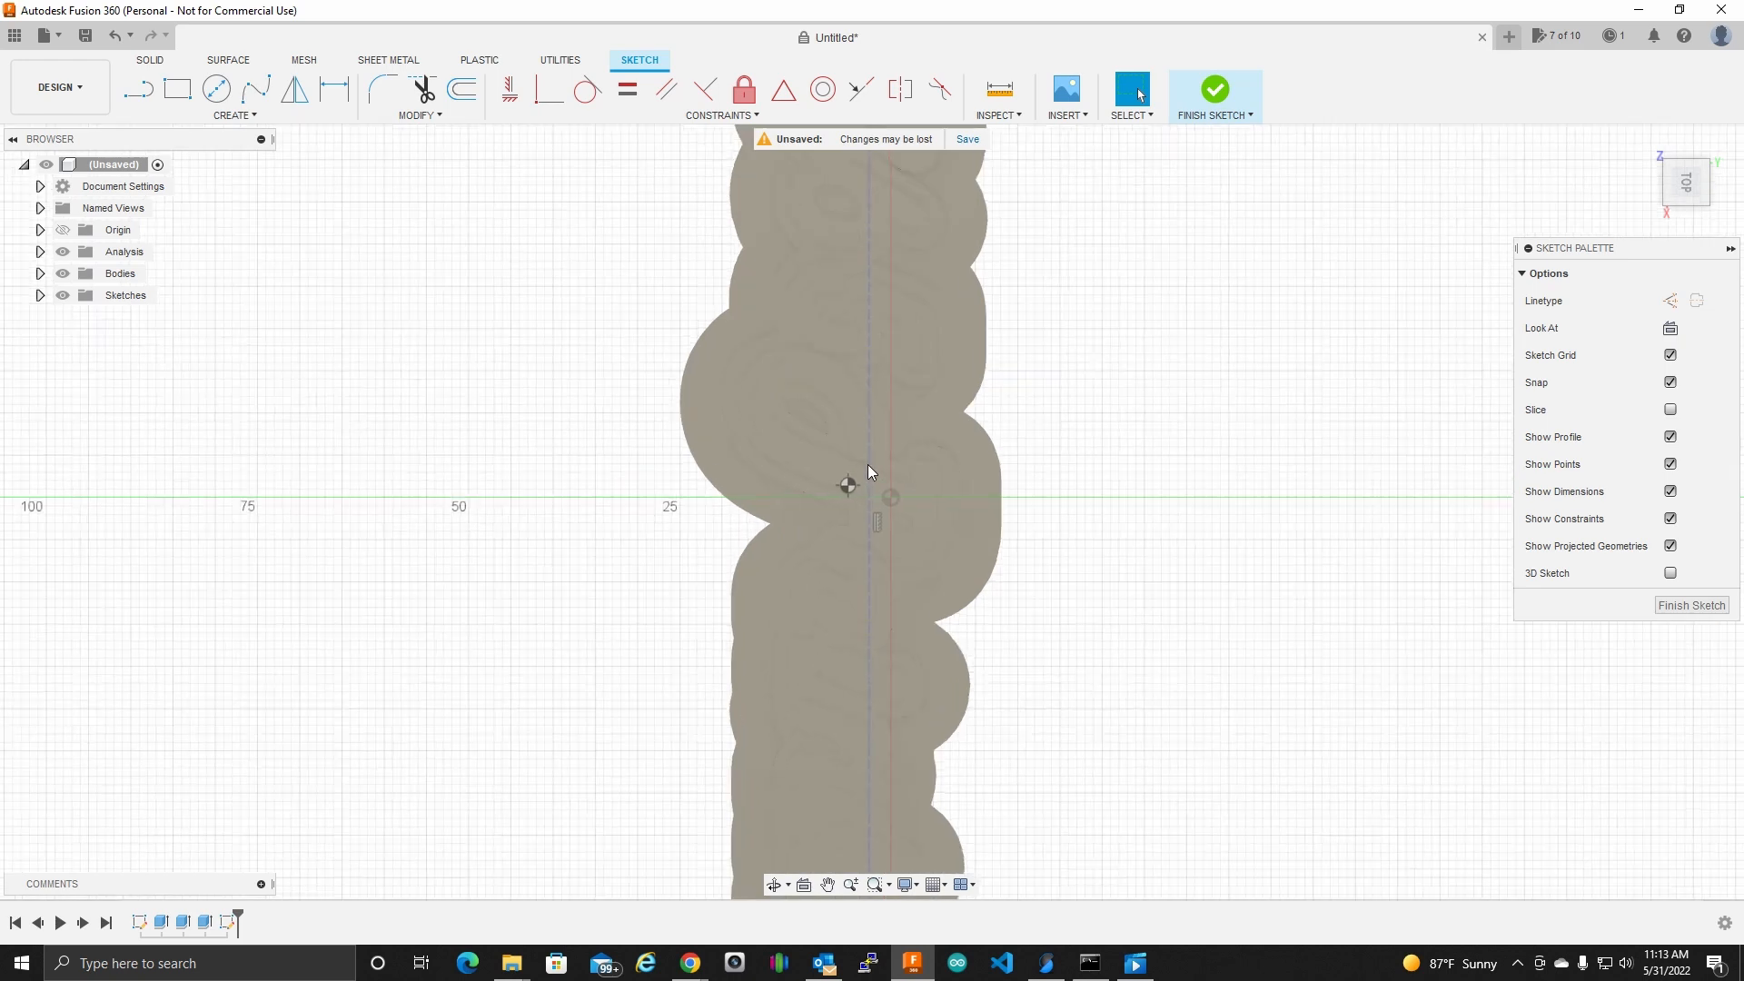
scroll(807, 521, "up", 2)
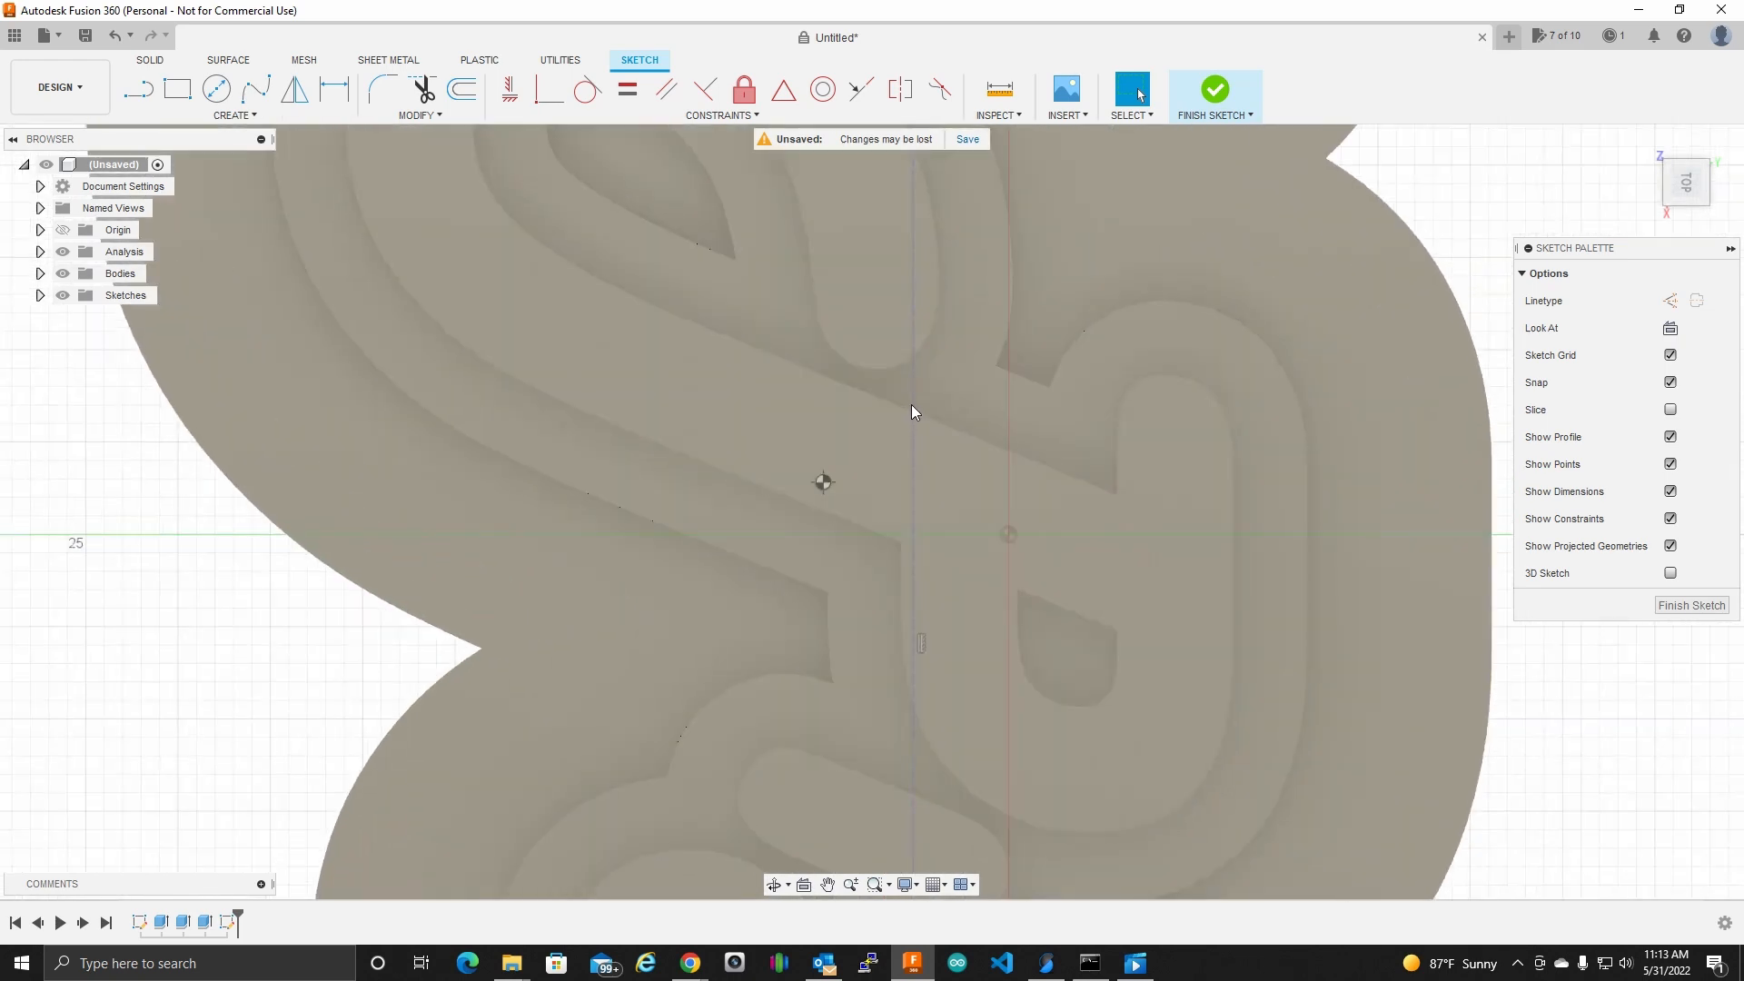
left_click_drag(914, 396, 826, 395)
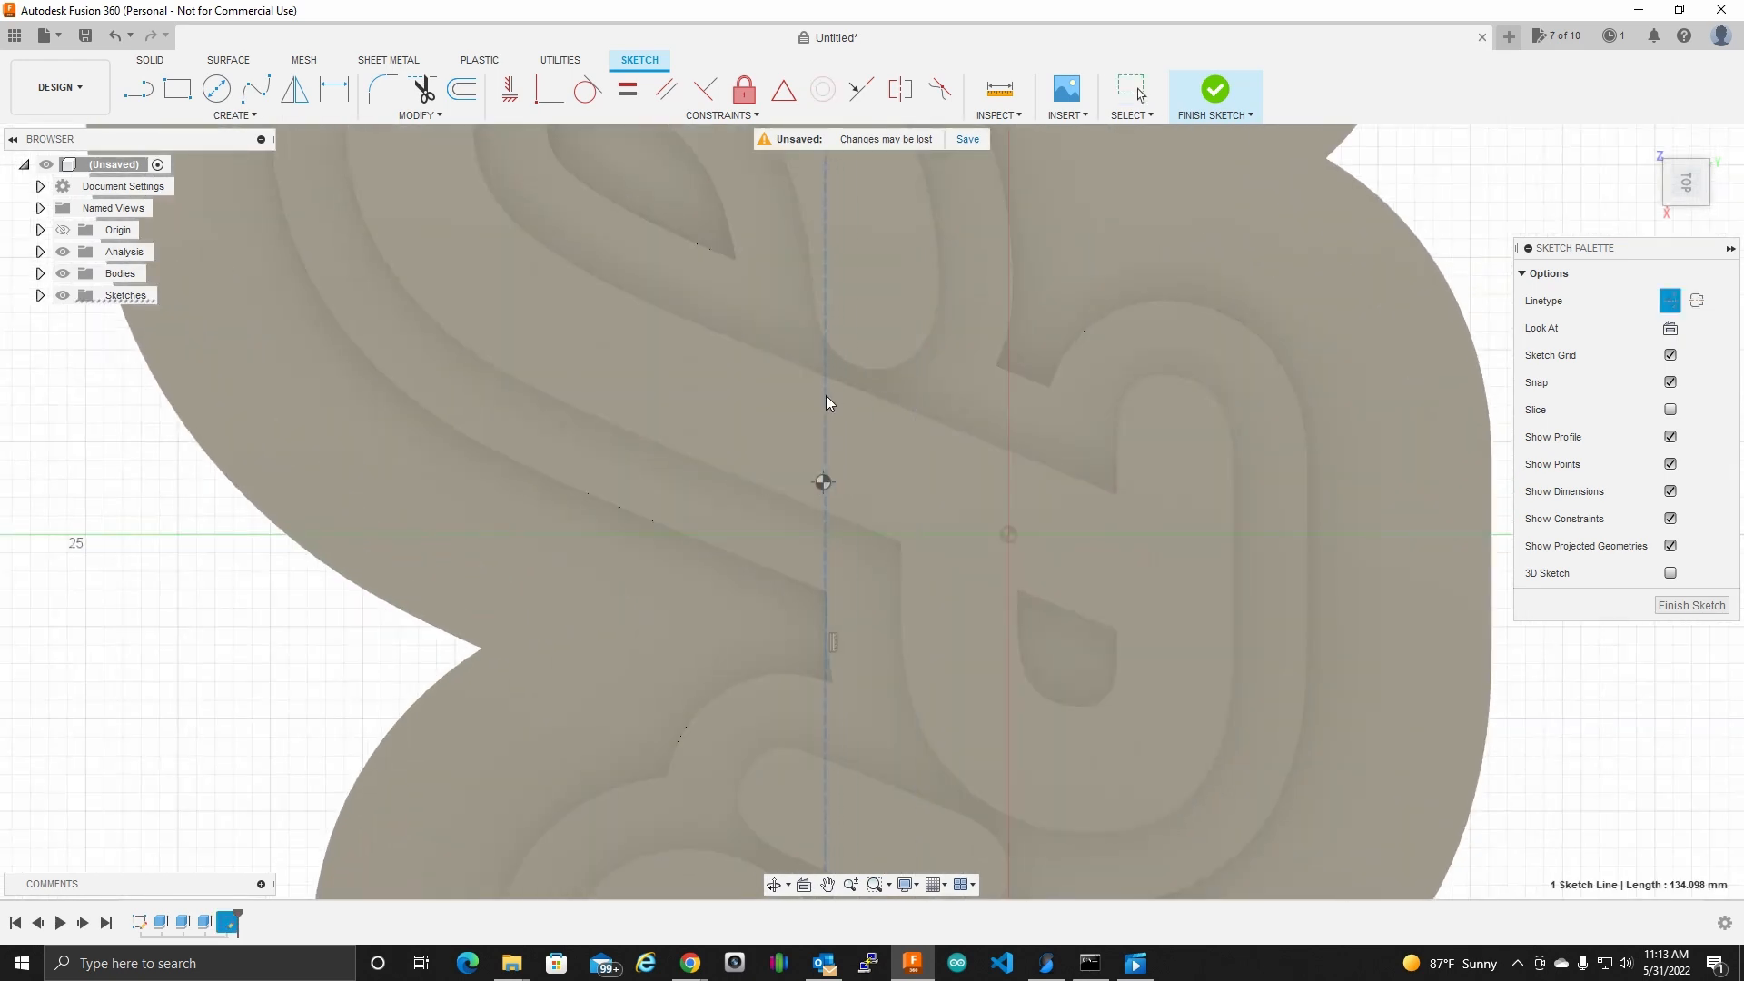
scroll(825, 467, "up", 8)
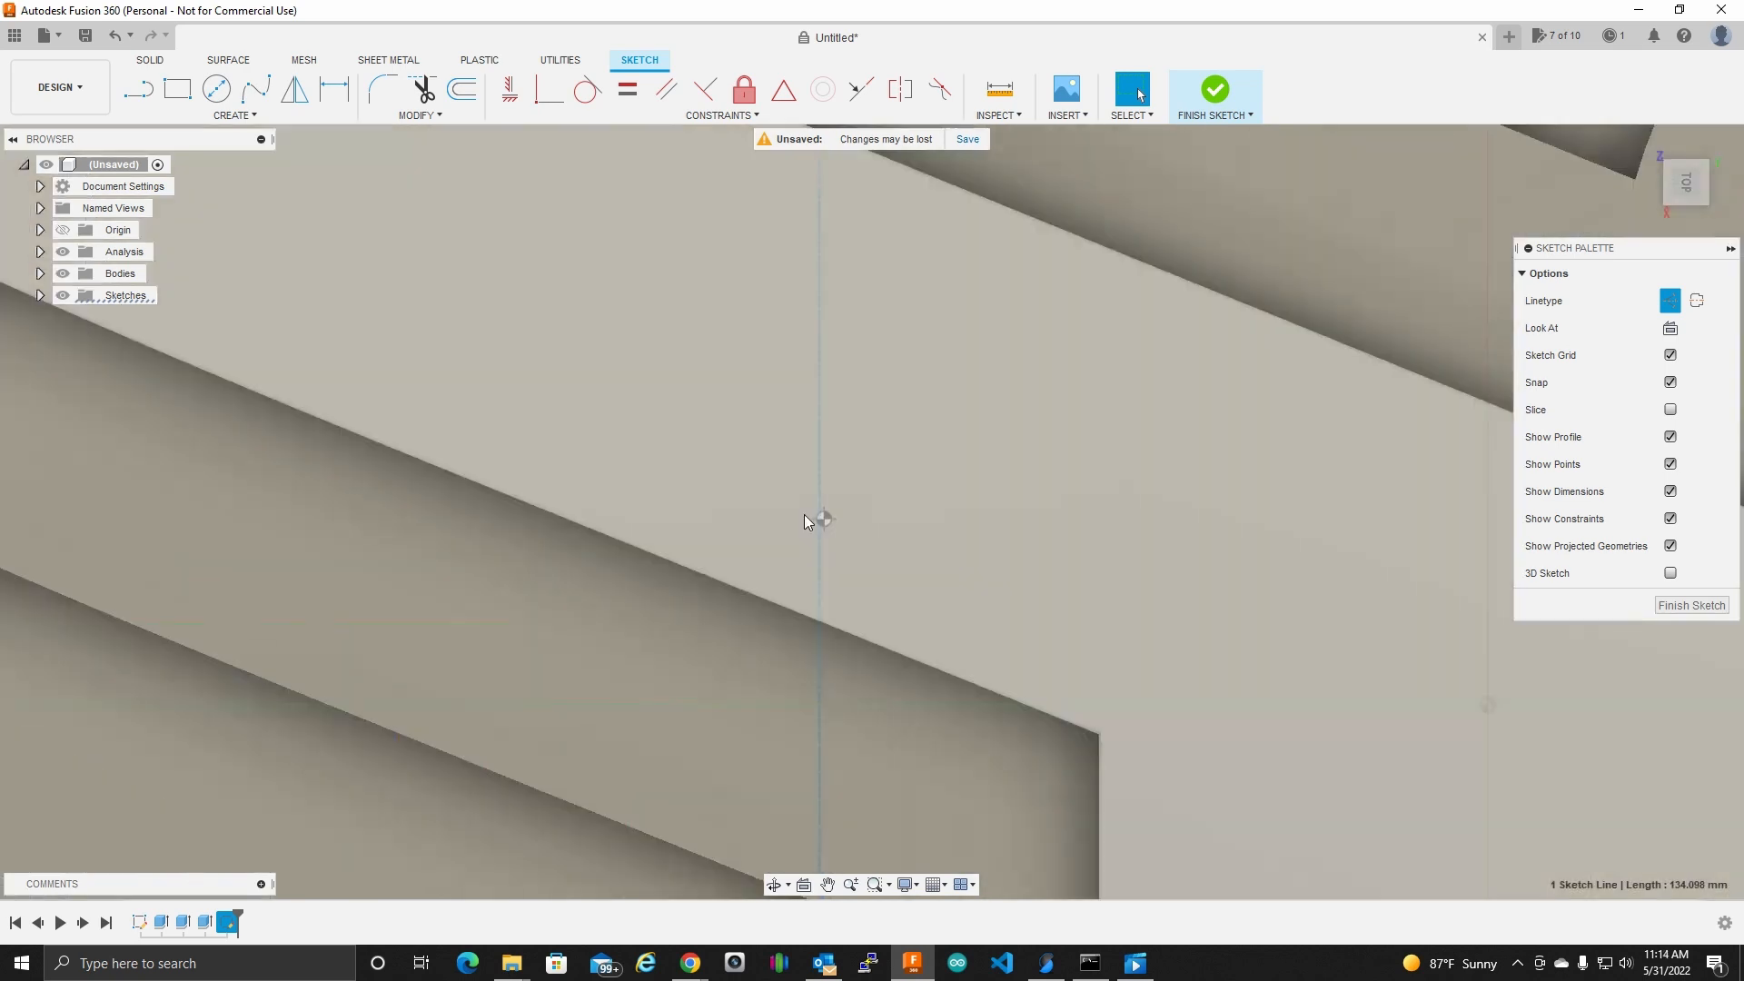
scroll(825, 520, "up", 3)
scroll(903, 541, "up", 1)
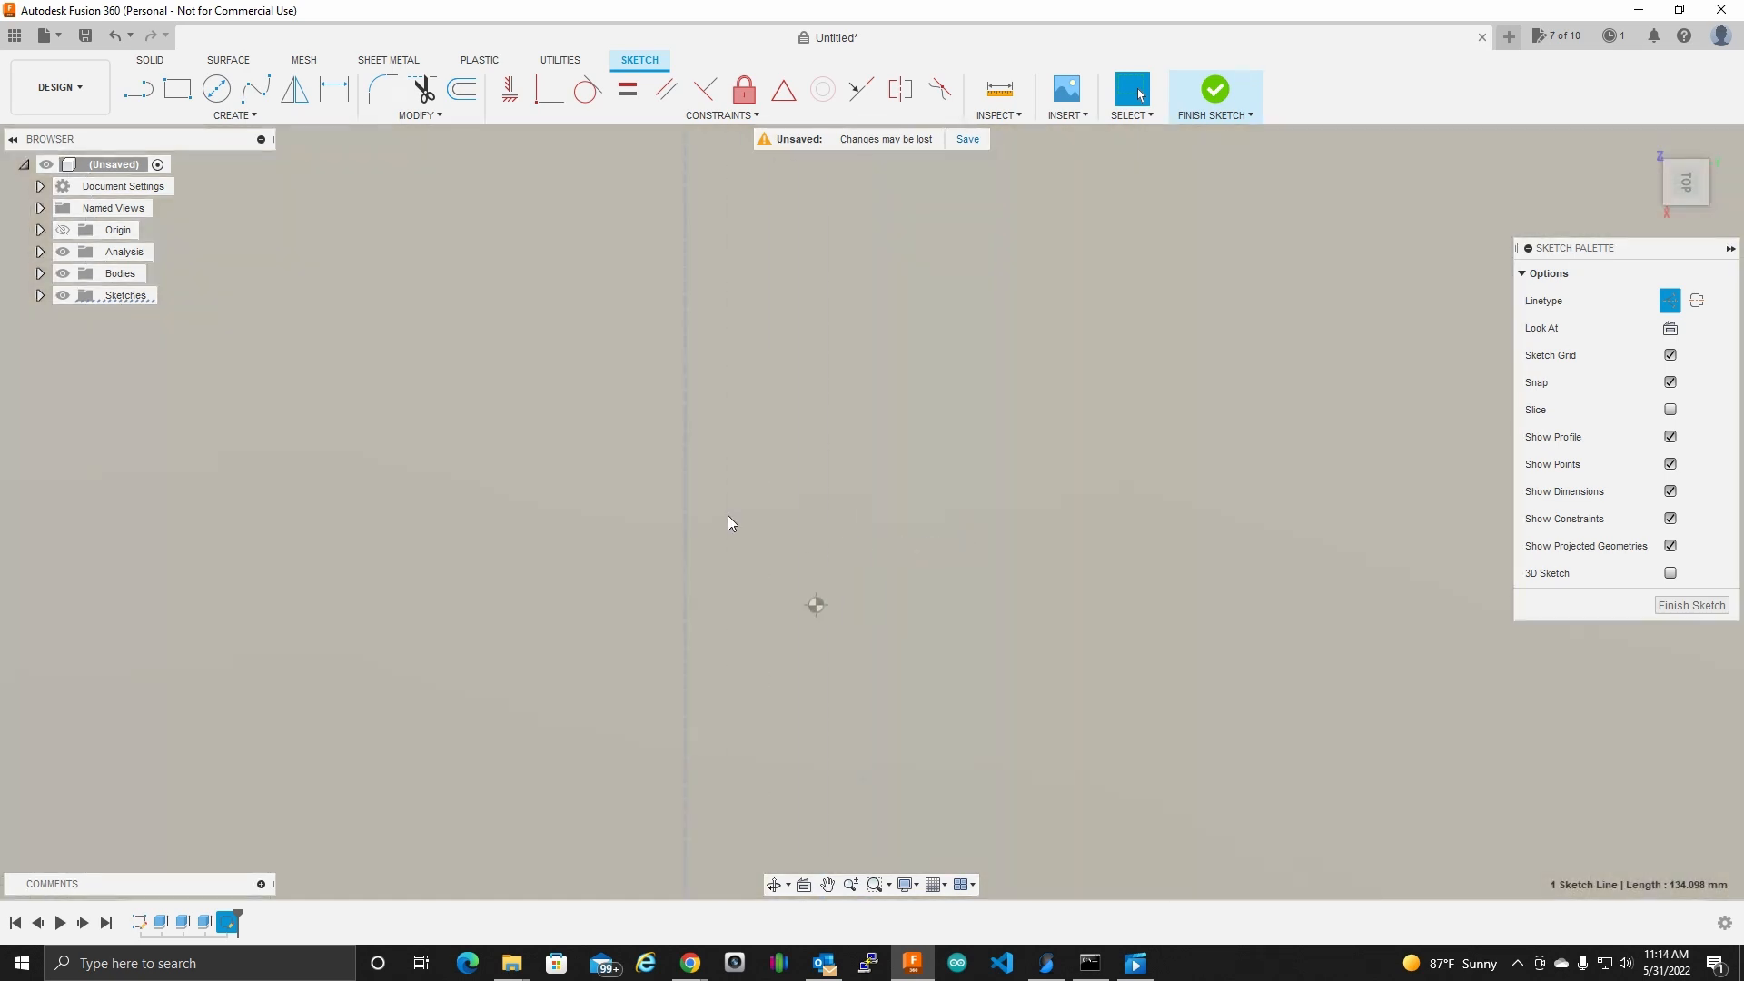
left_click_drag(686, 517, 814, 536)
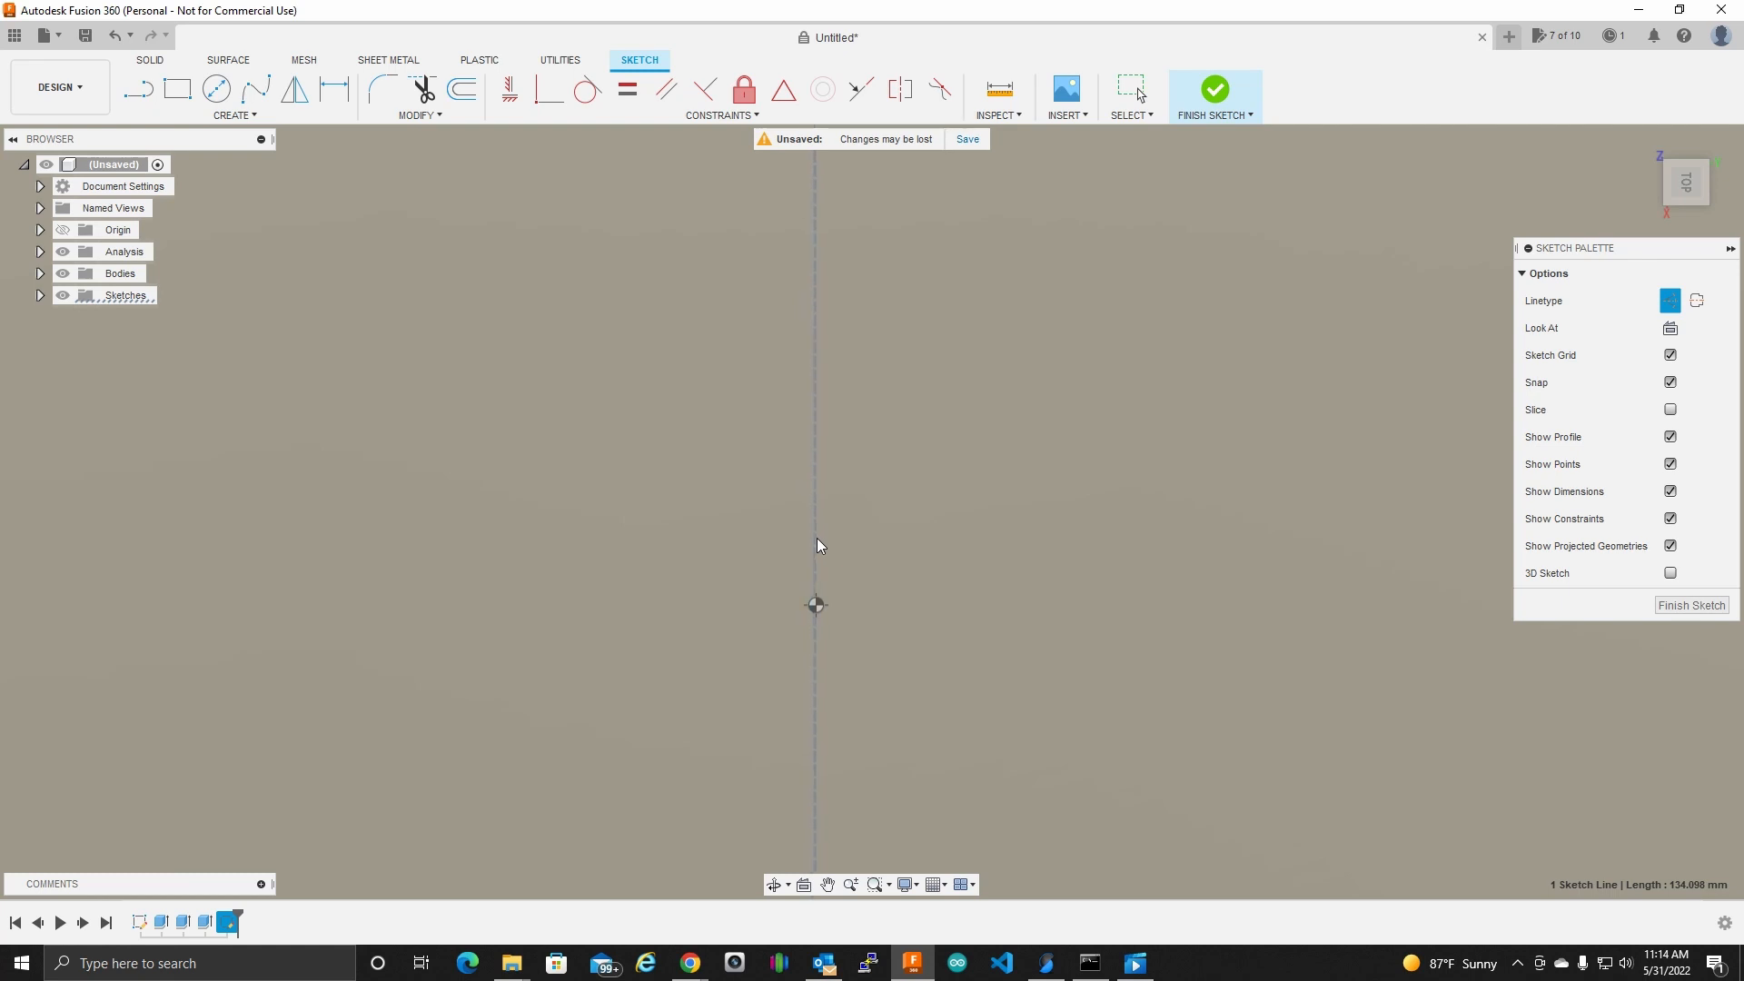
scroll(793, 590, "up", 2)
scroll(919, 565, "down", 5)
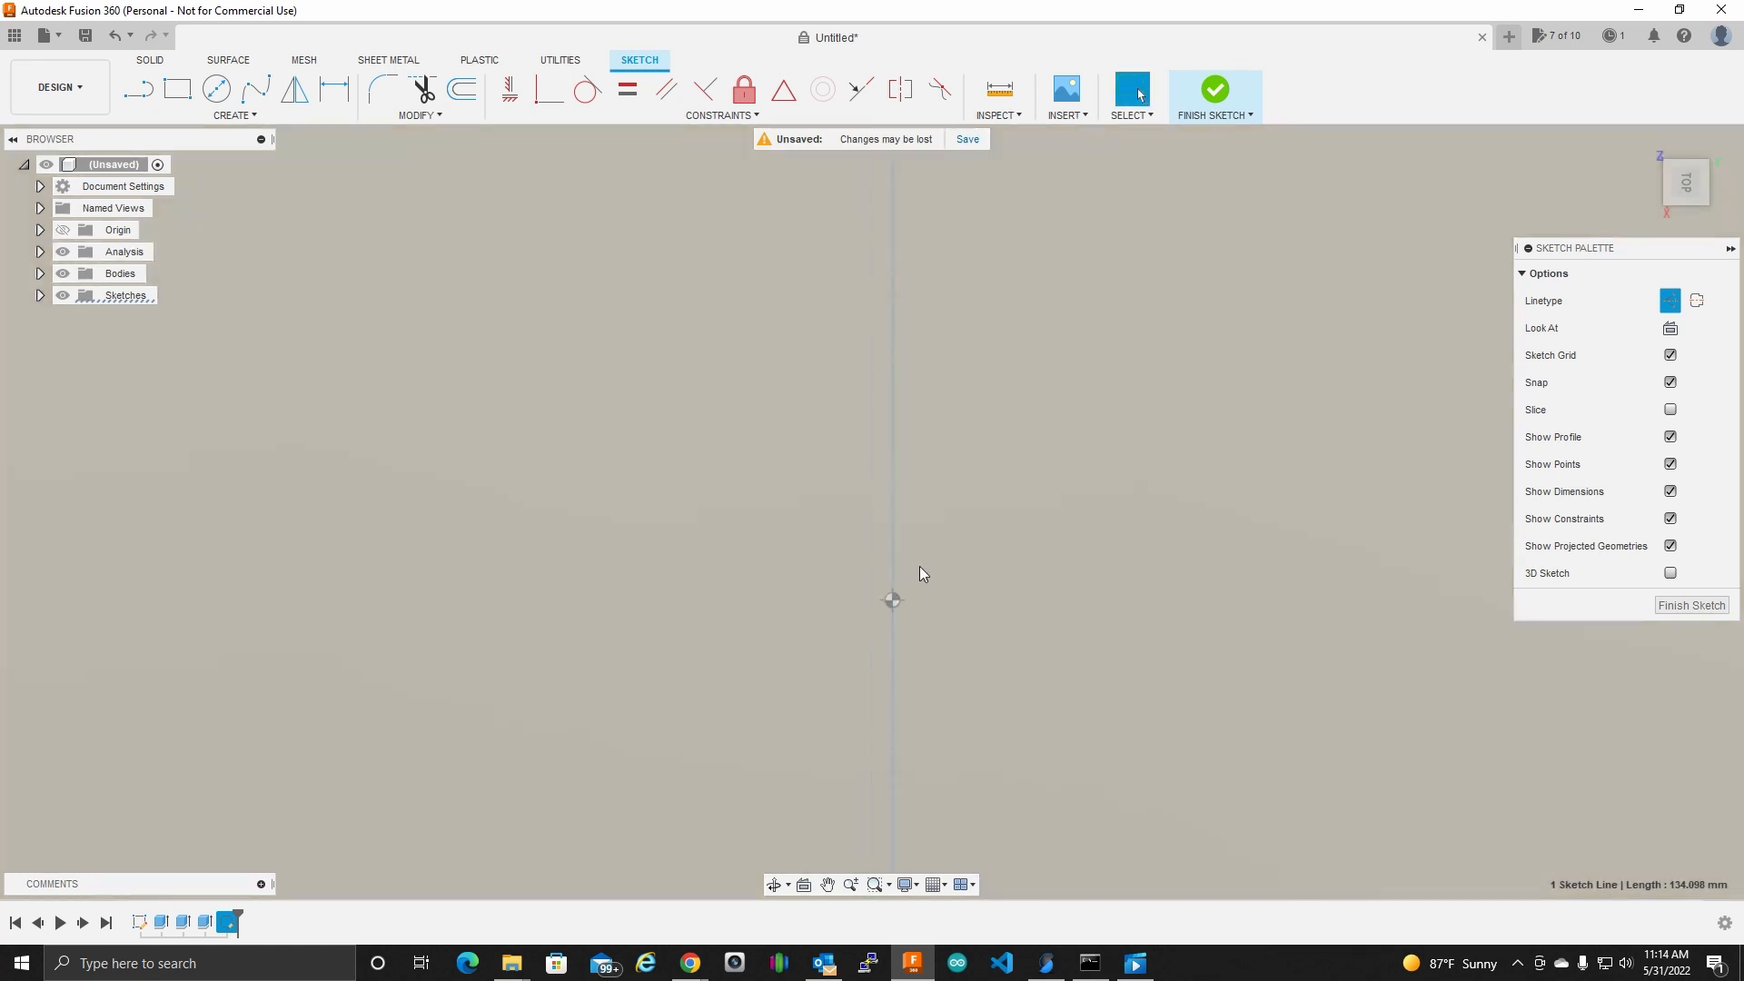
Step: Extend the construction line's end farther past the "3" end of the body, to about X -71 mm
scroll(920, 570, "down", 10)
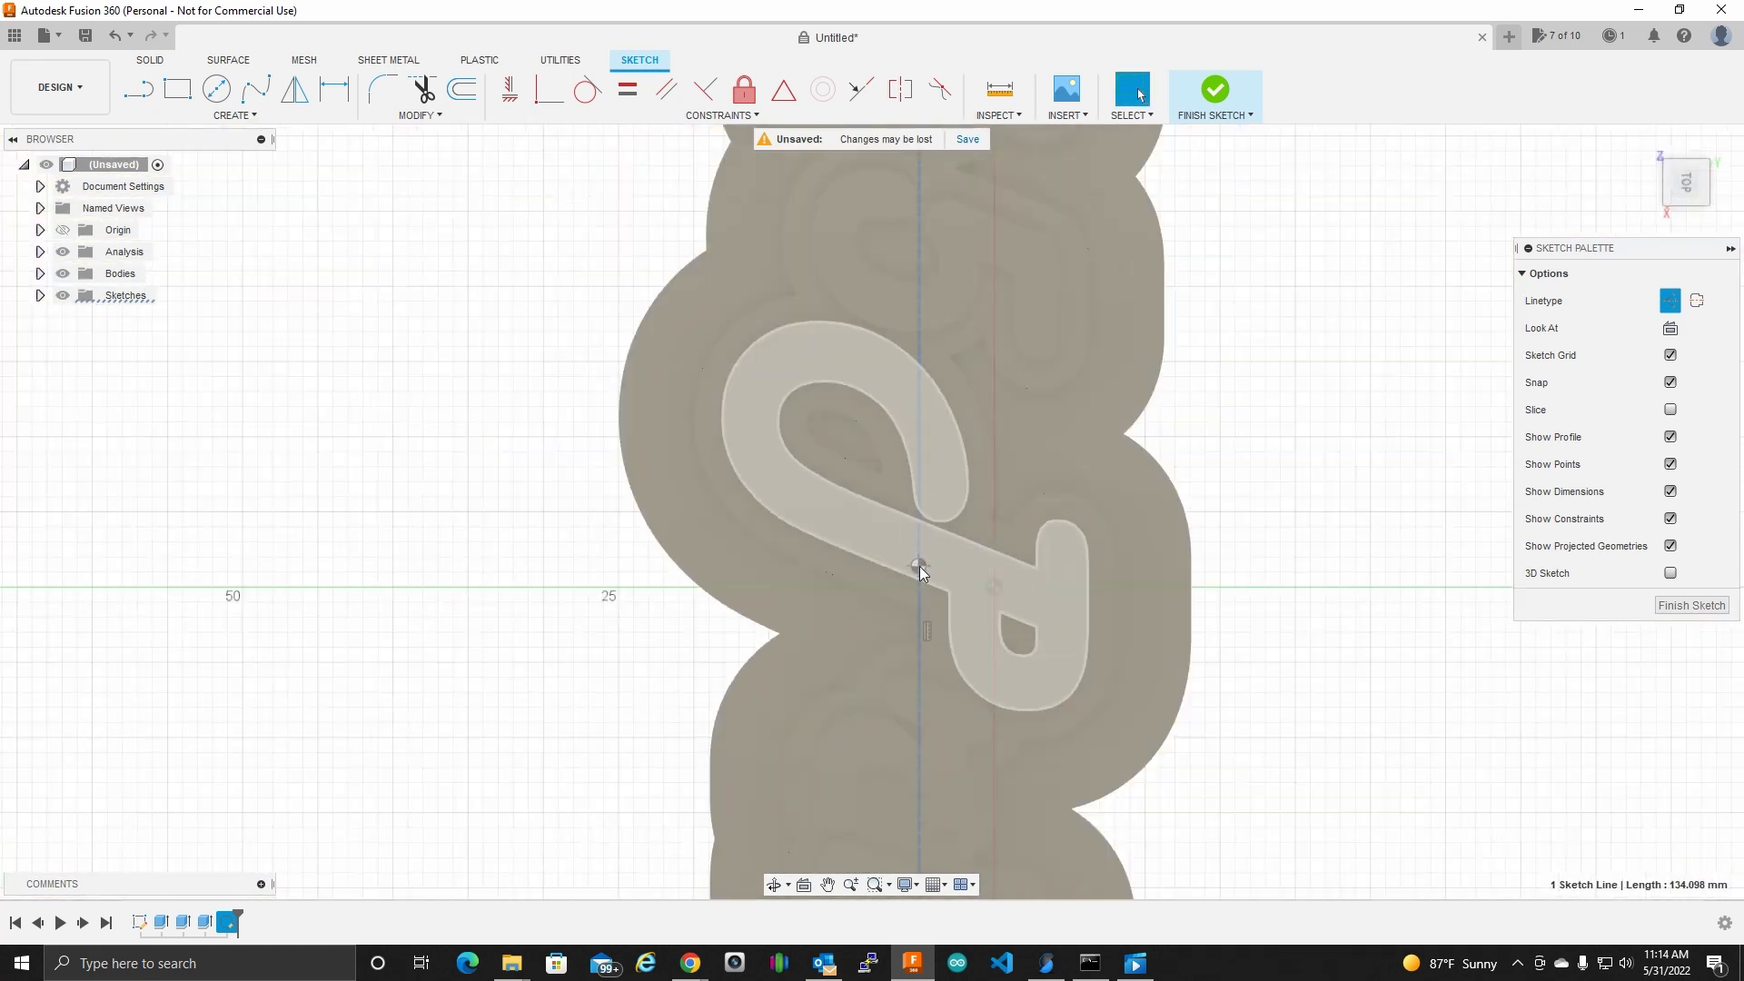
scroll(943, 377, "up", 6)
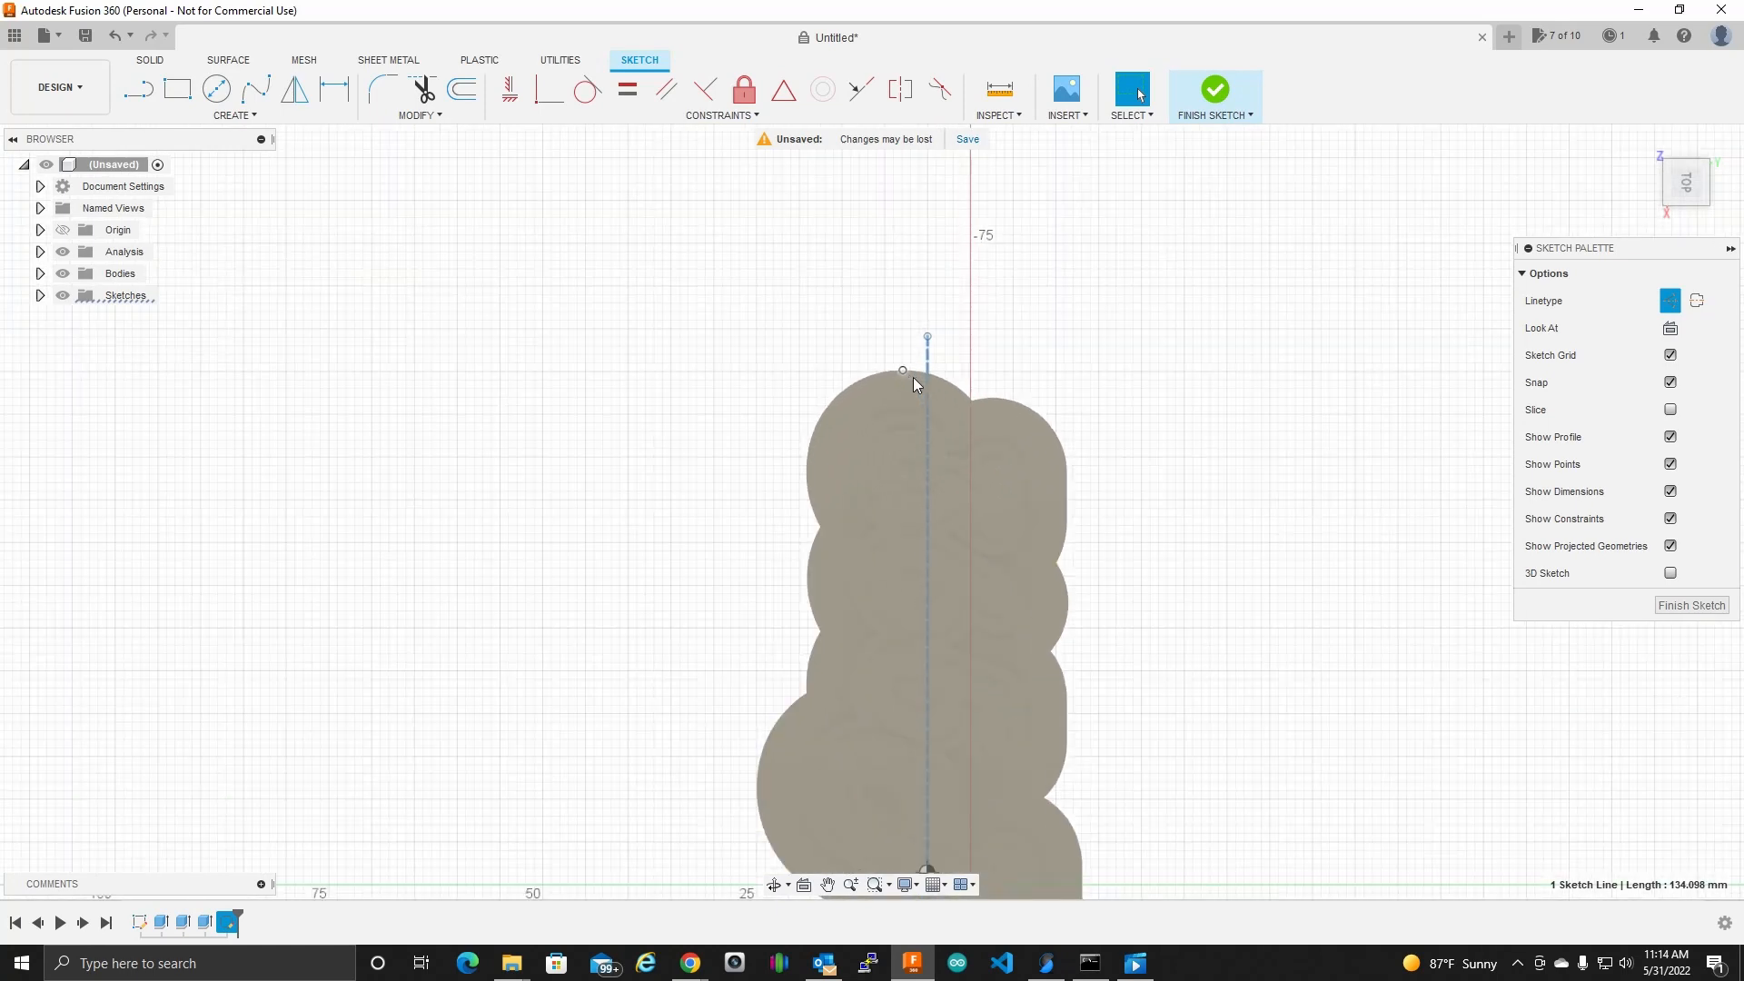
left_click_drag(937, 315, 938, 264)
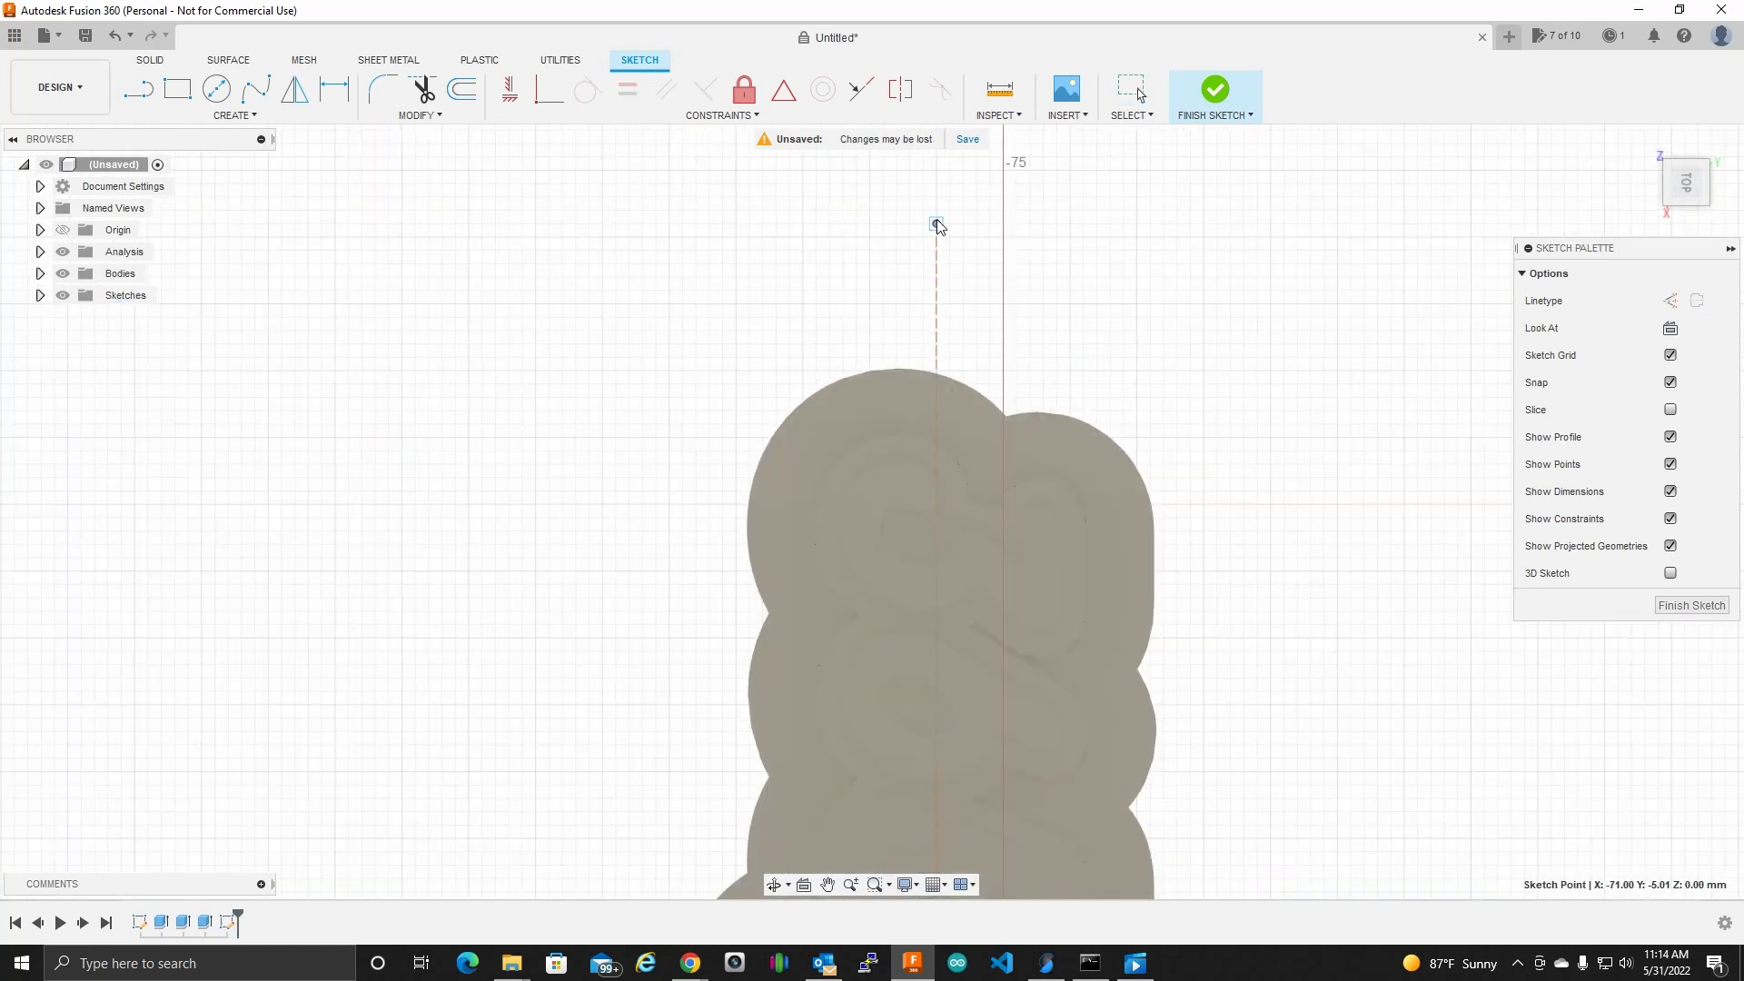
Step: Draw a line about 10 mm long across the construction line and perpendicular to it, just beyond the "3" end of the body
scroll(961, 303, "up", 8)
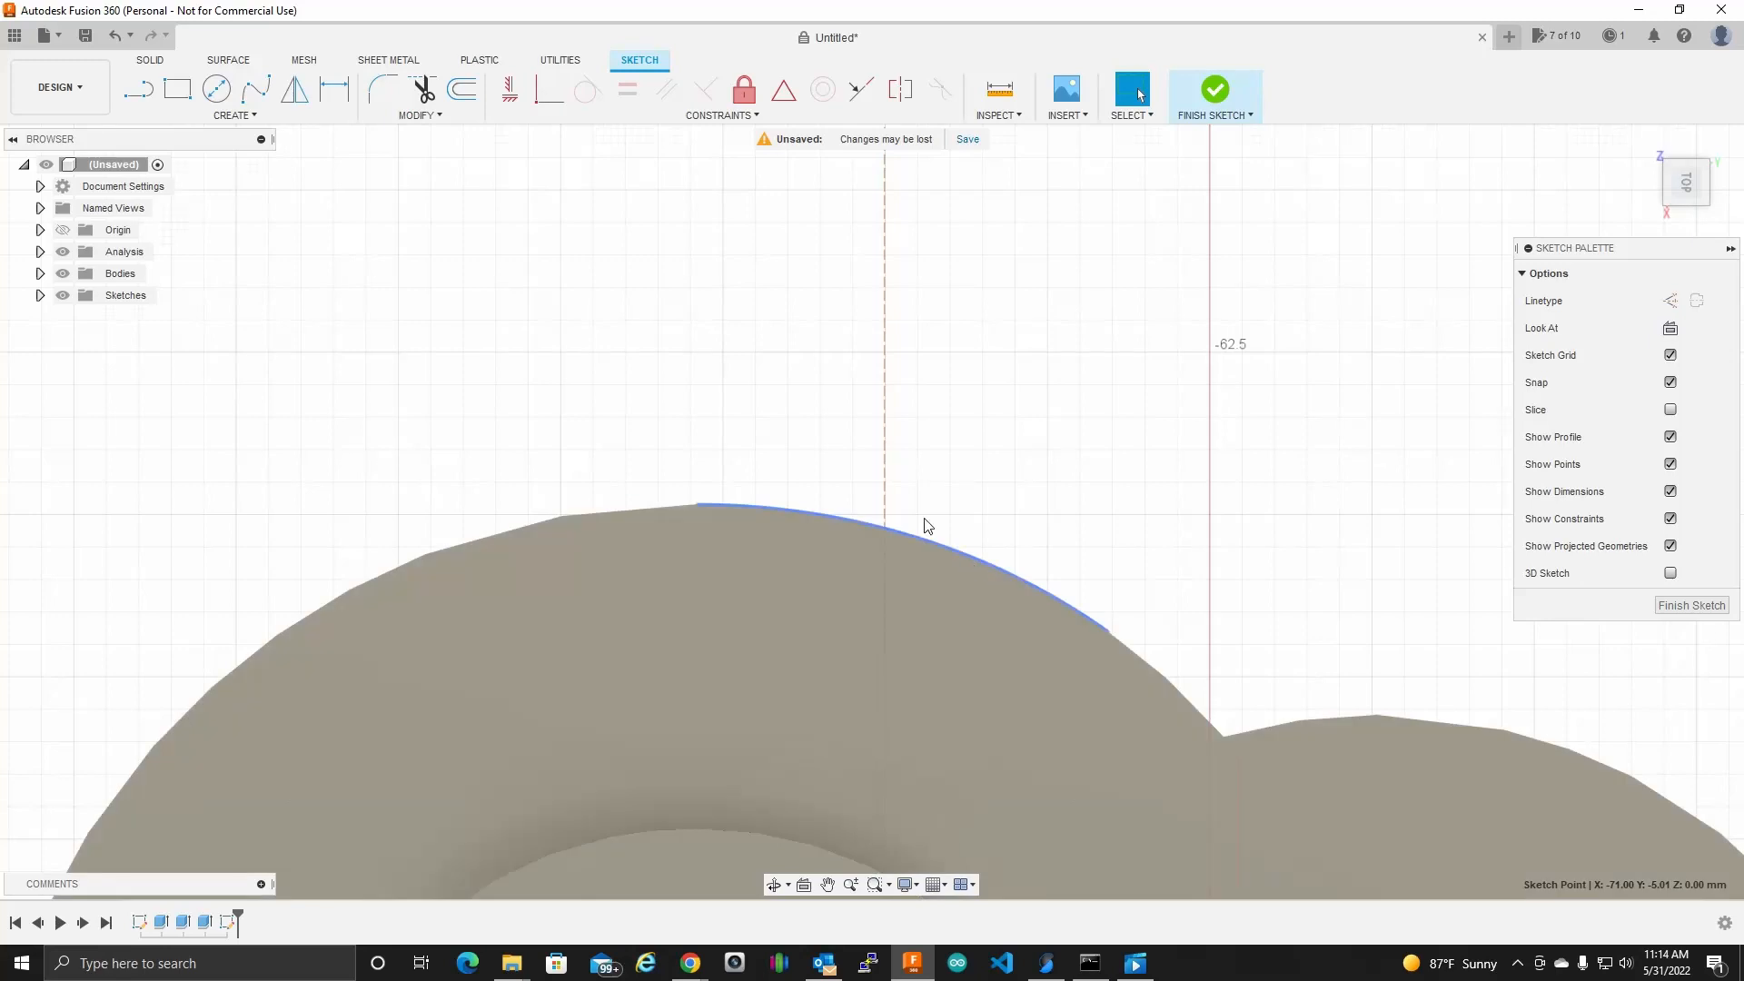
scroll(872, 451, "down", 5)
scroll(894, 463, "up", 2)
scroll(896, 463, "down", 5)
key("l")
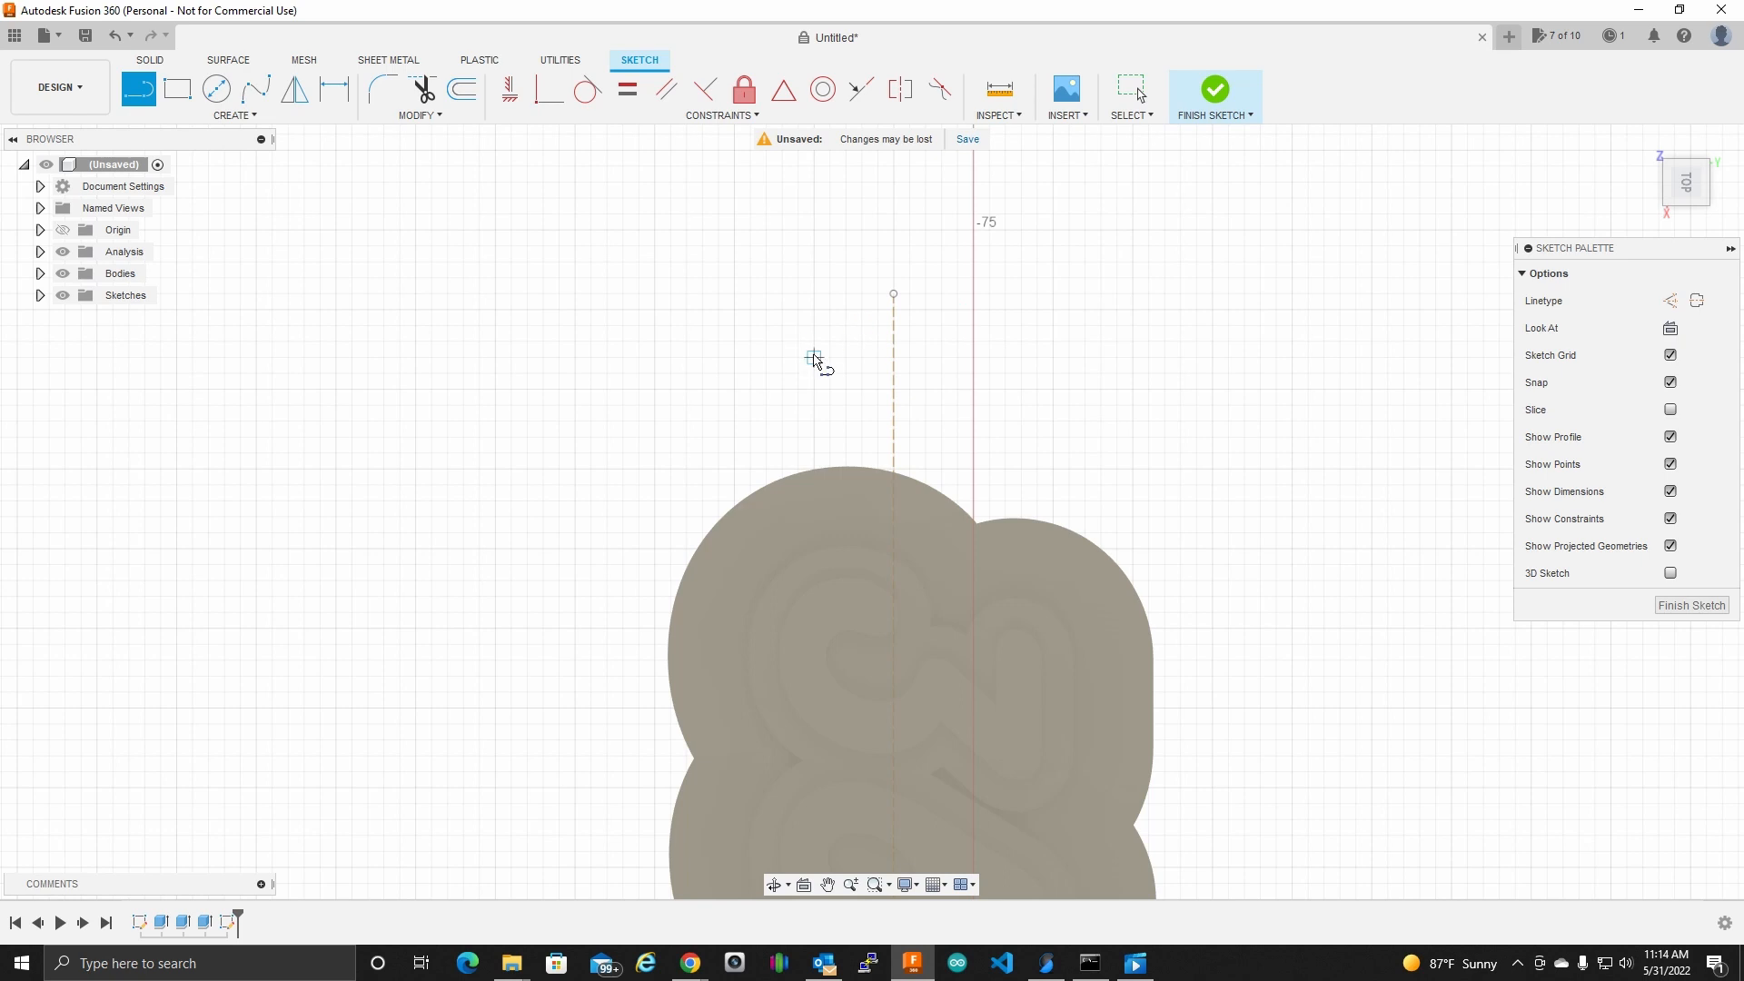
left_click(815, 358)
left_click(973, 358)
key("Escape")
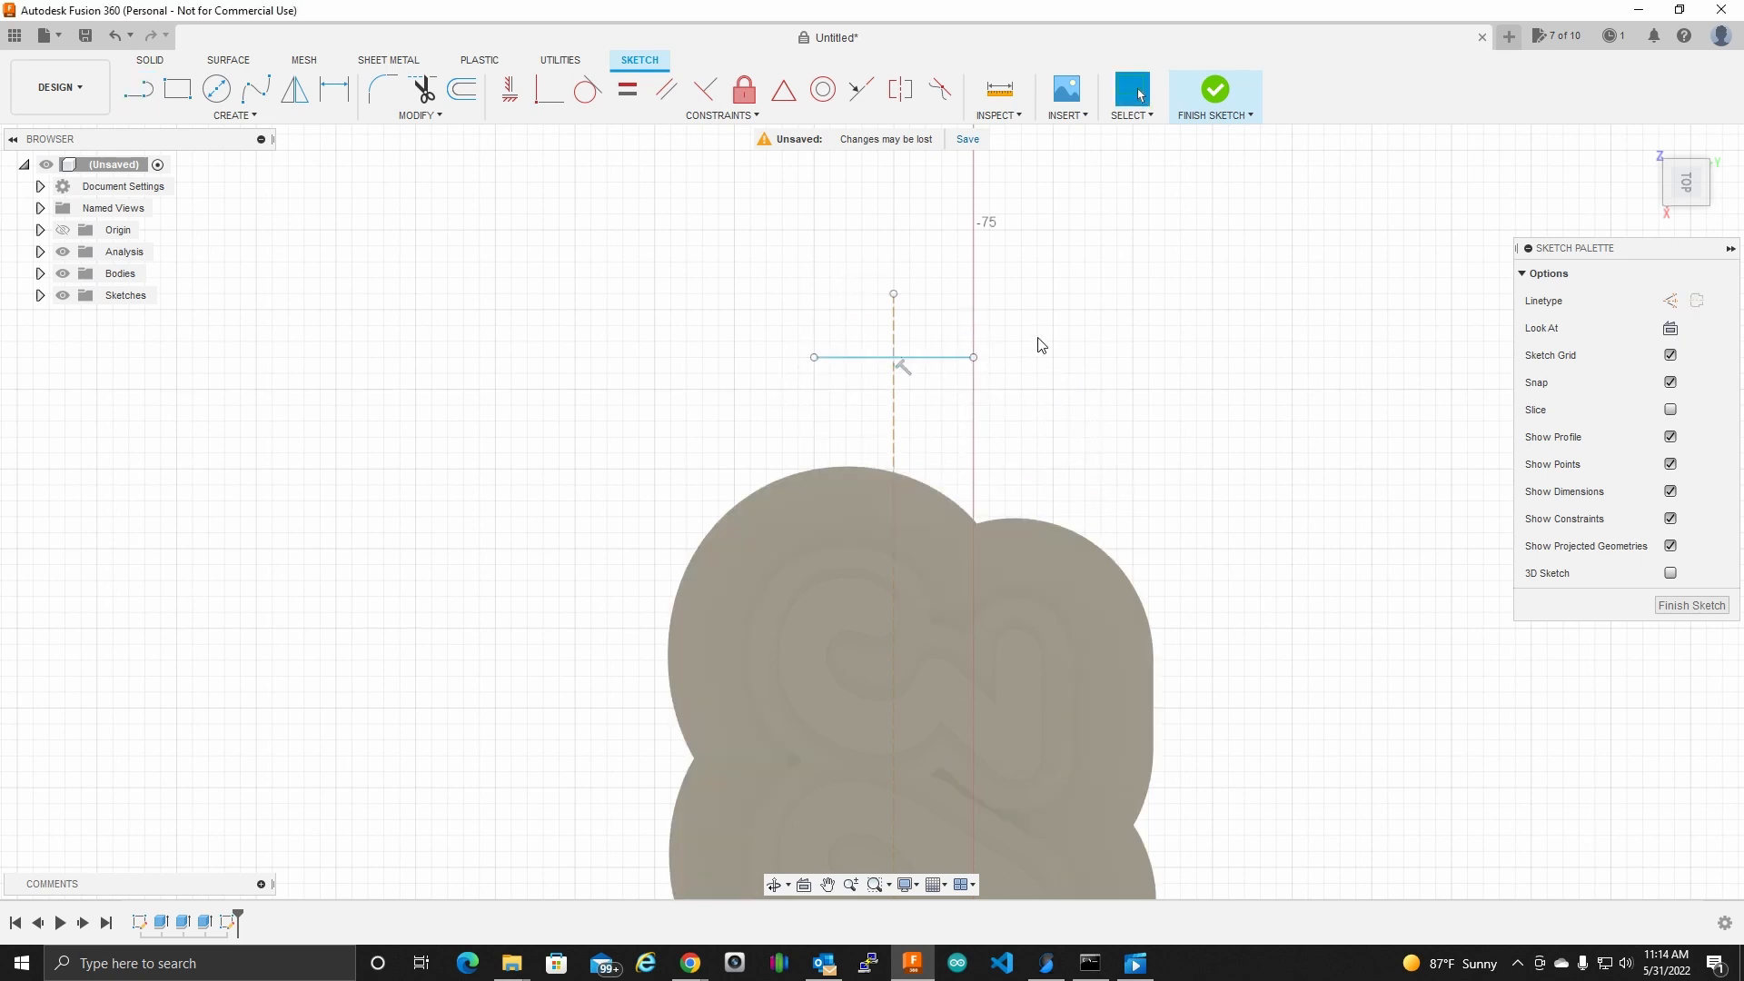
Step: Place a sketch point where the short cross line meets the construction line, at the cross line's midpoint
left_click(159, 117)
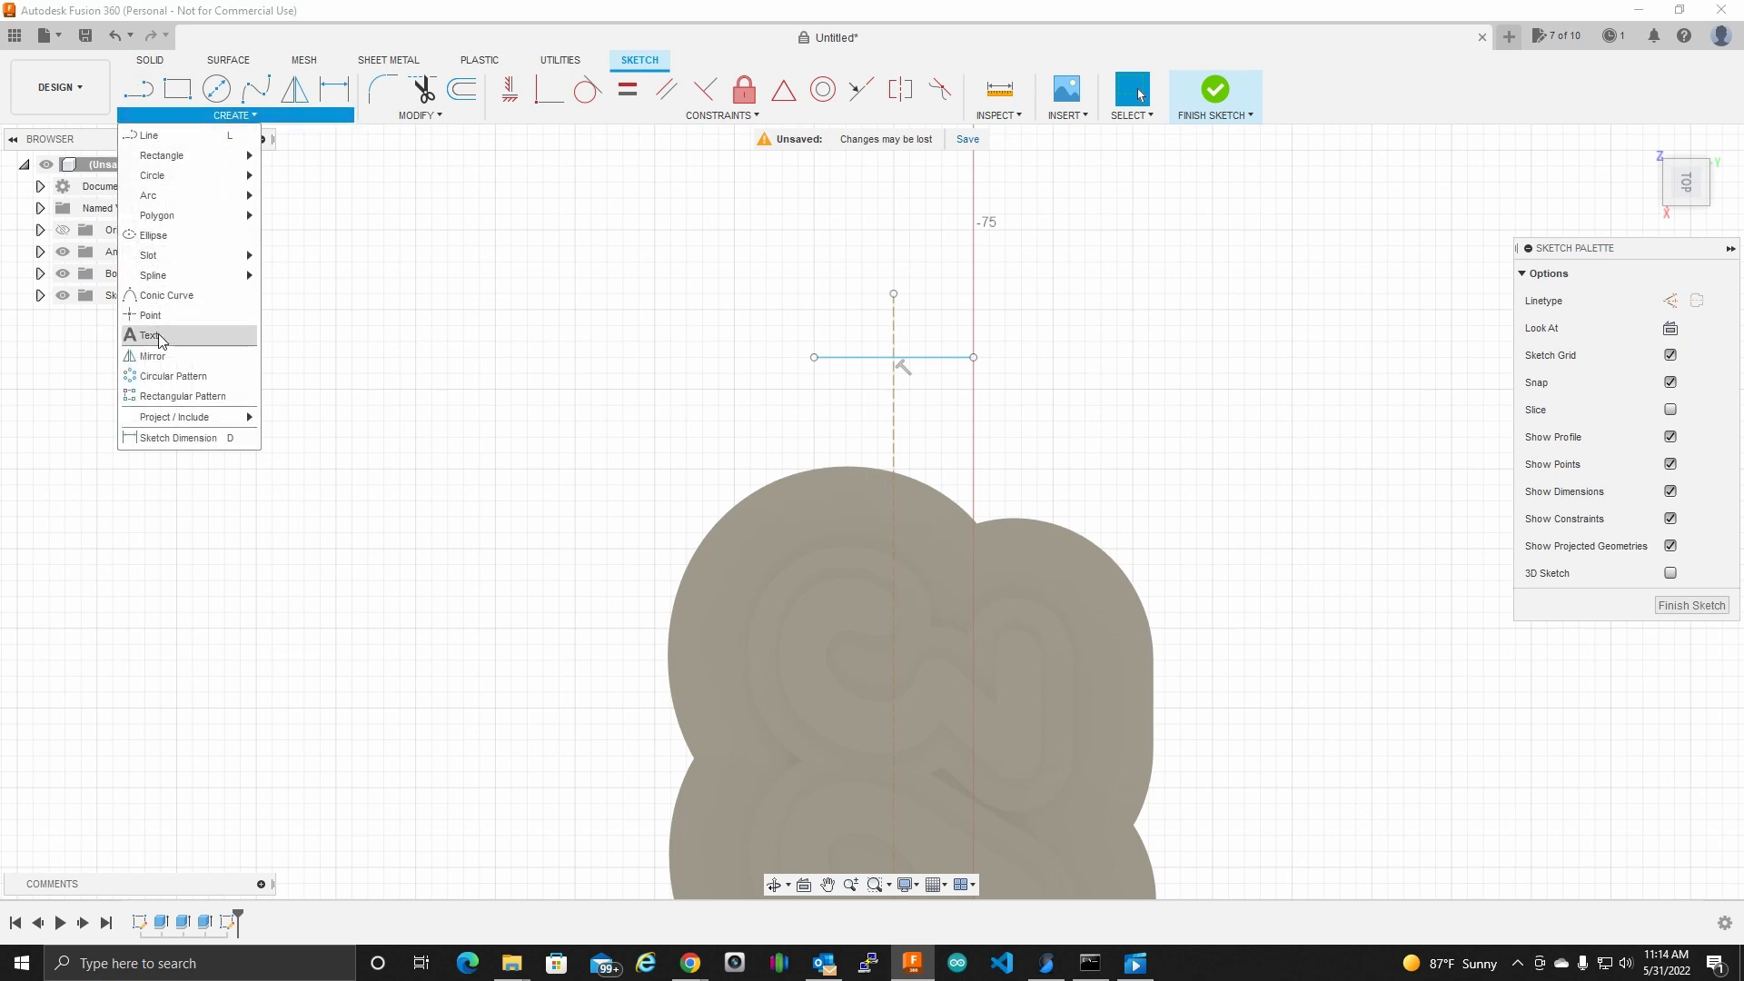
left_click(150, 315)
scroll(883, 367, "up", 5)
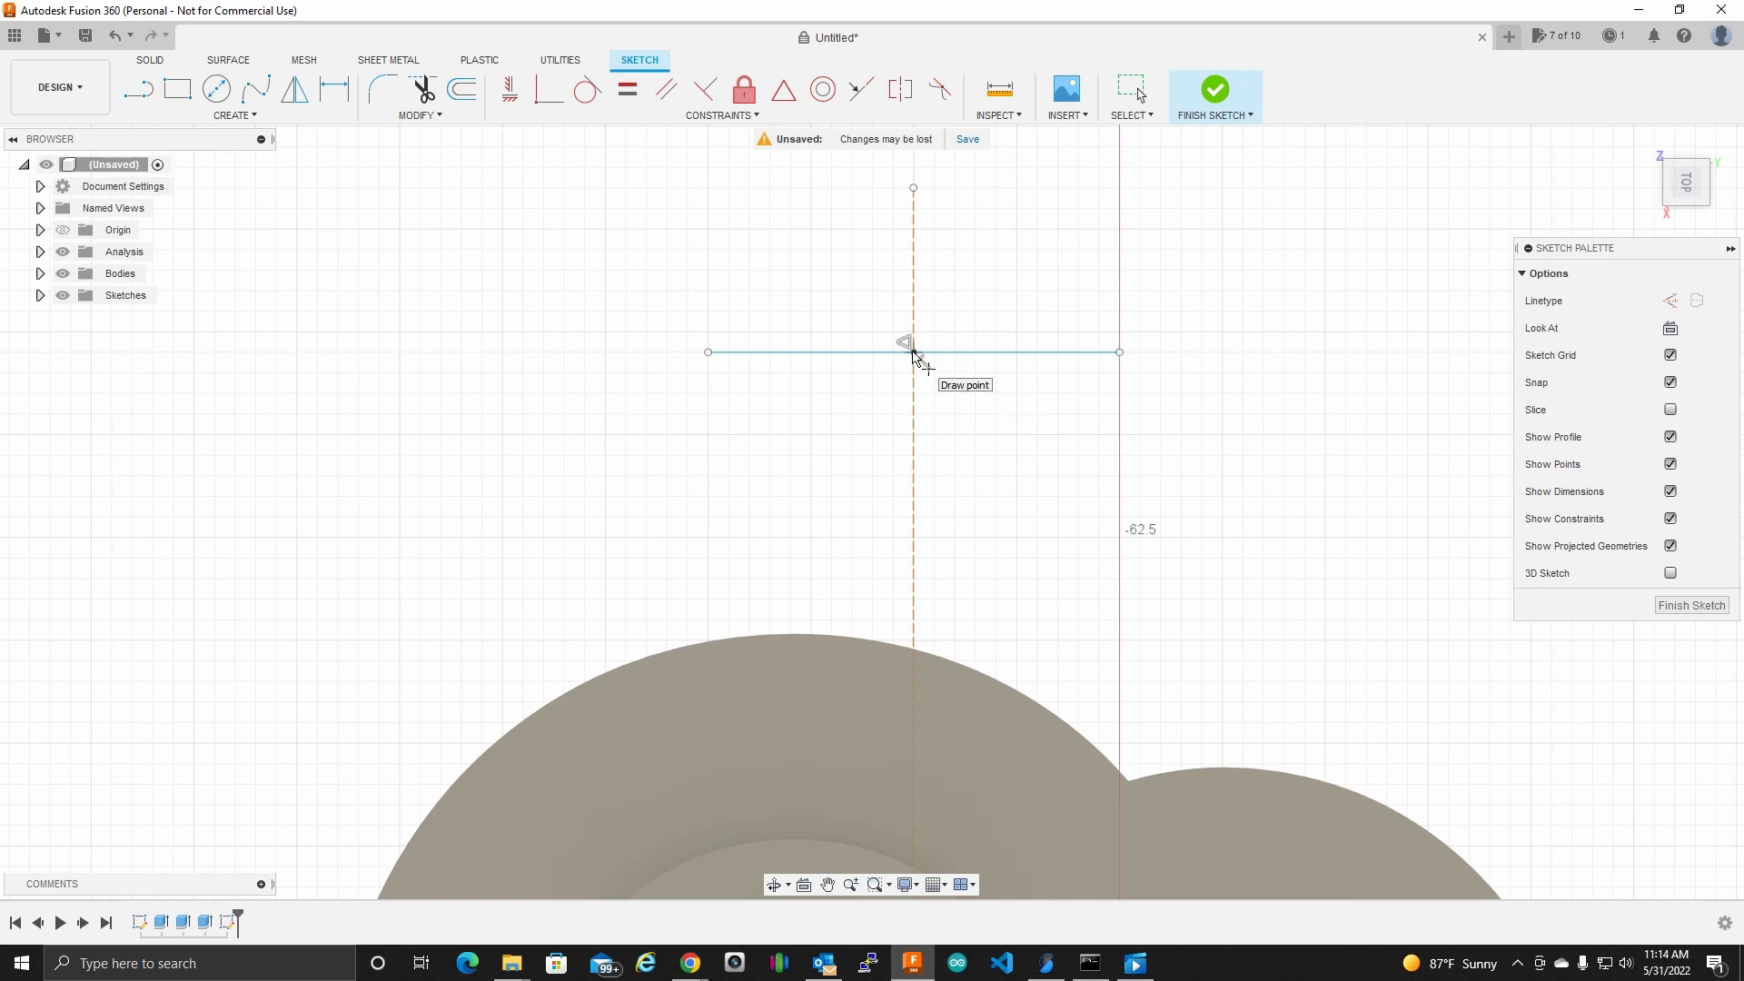
left_click(914, 353)
key("Escape")
Step: Try to apply a Coincident constraint between the sketch point and the short cross line
left_click(916, 354)
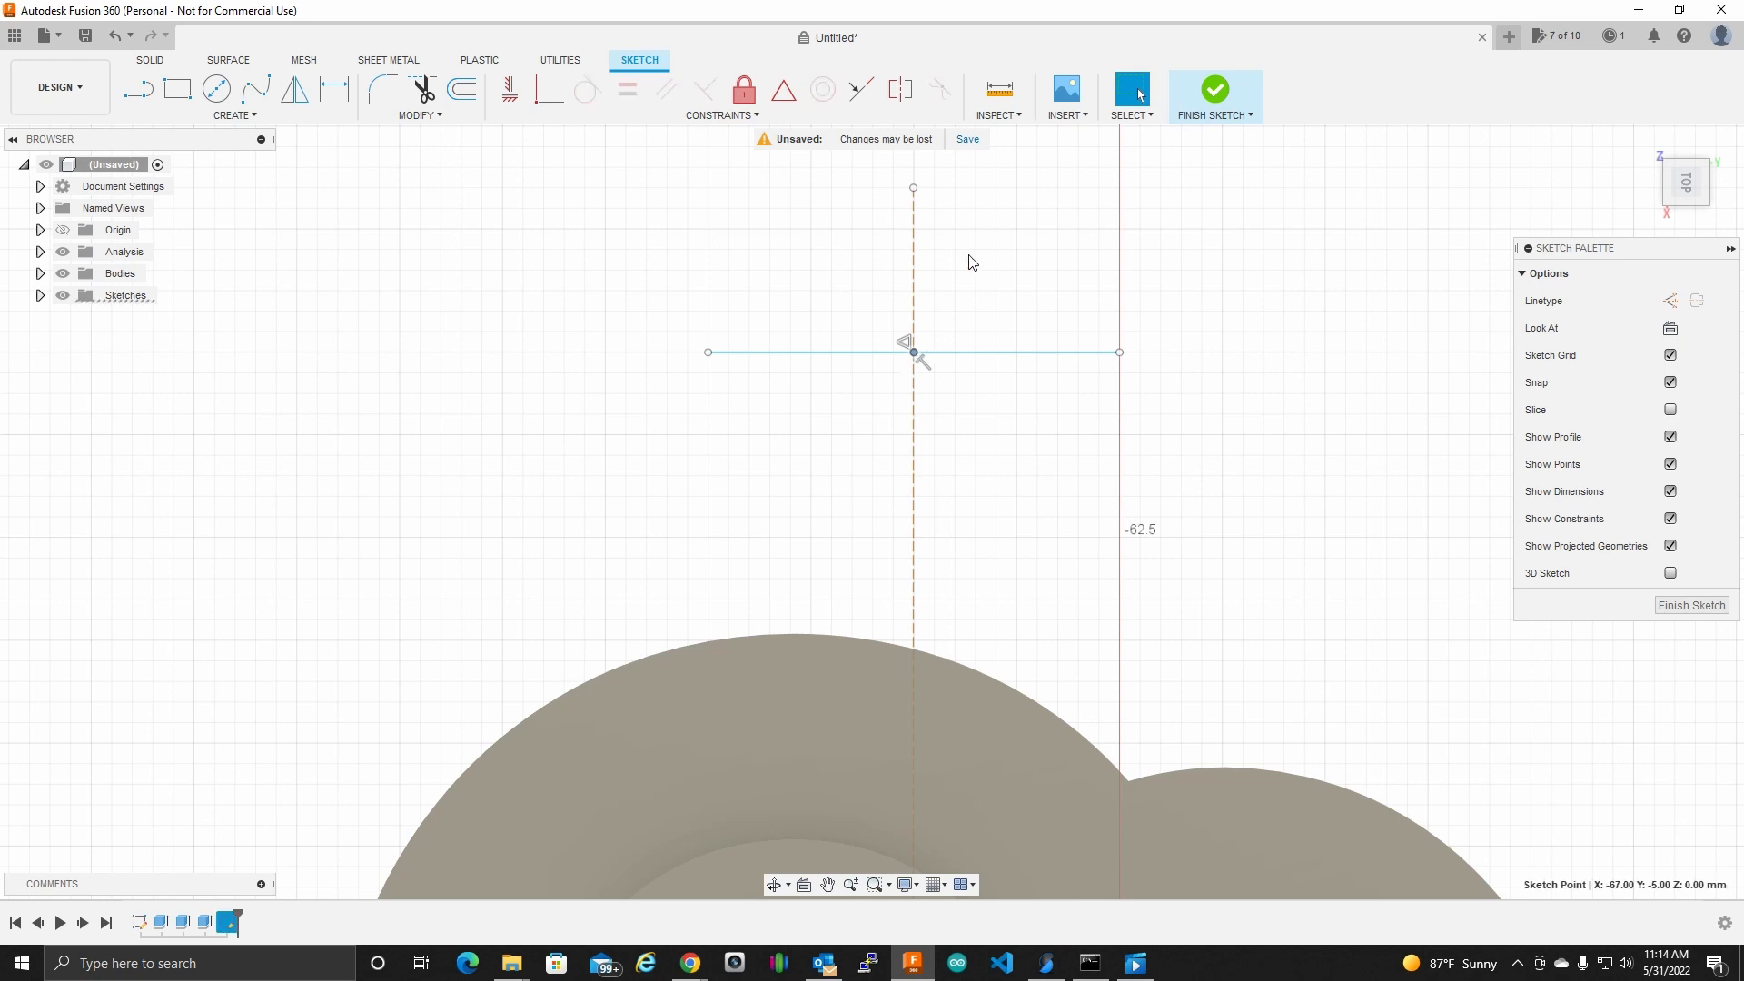
left_click(718, 115)
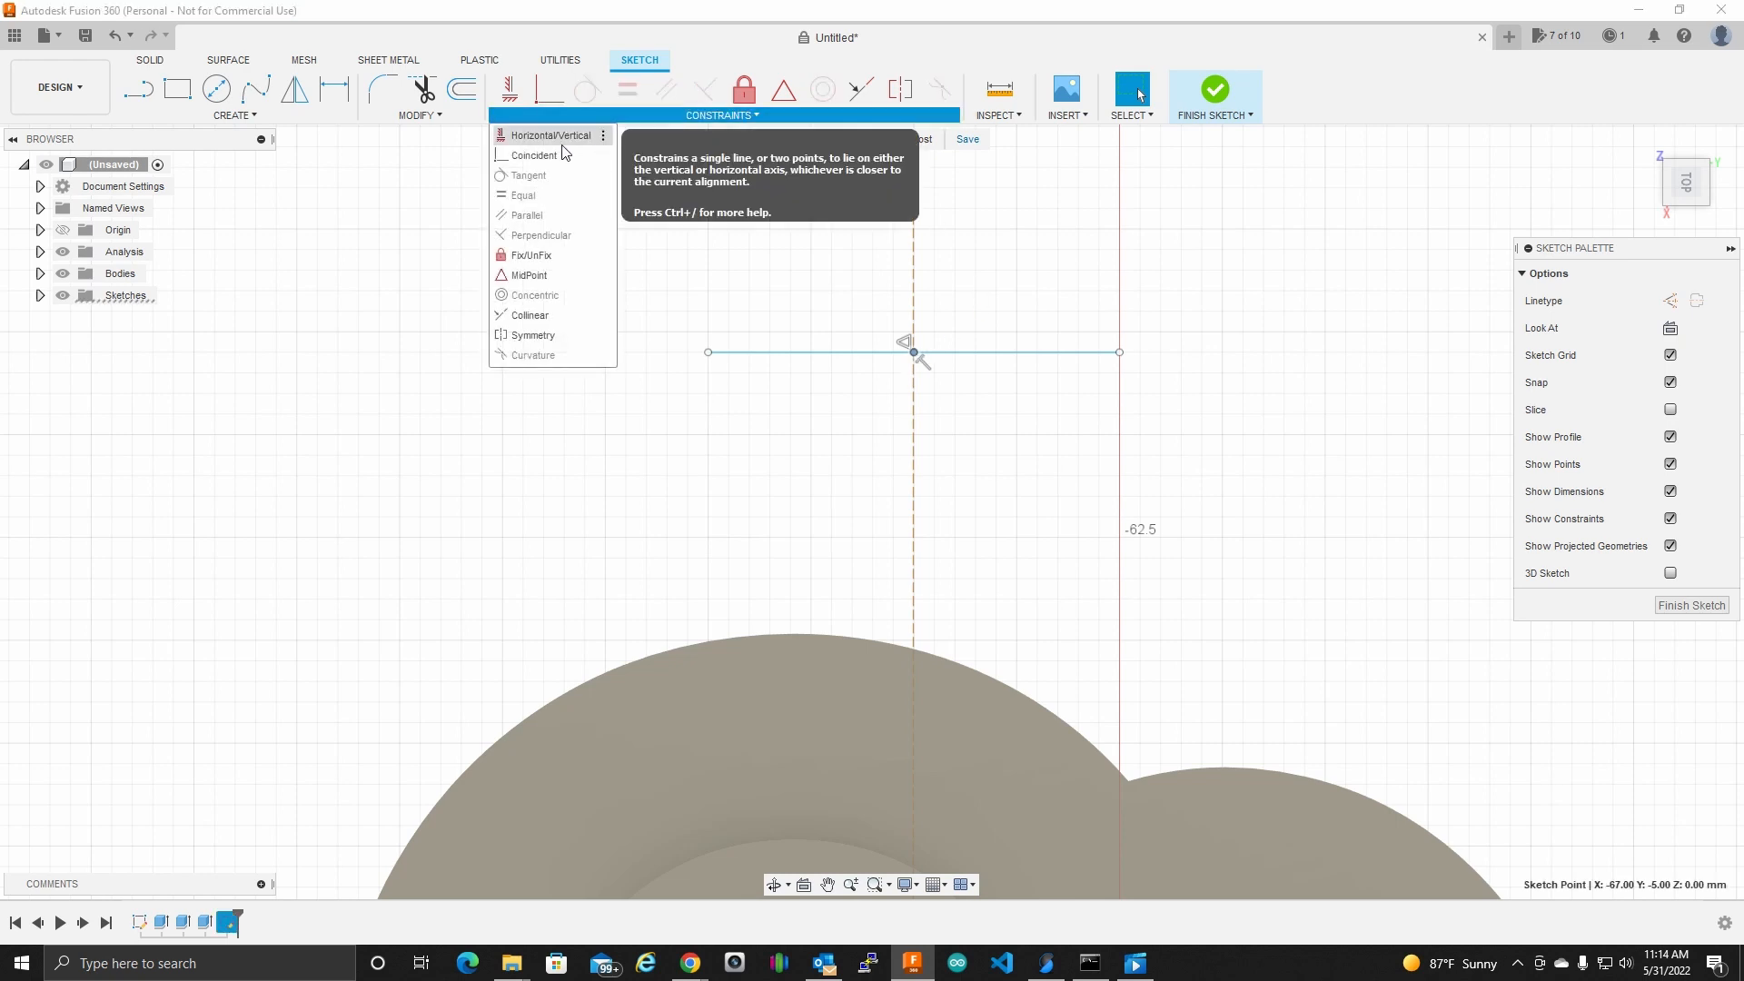
left_click(534, 157)
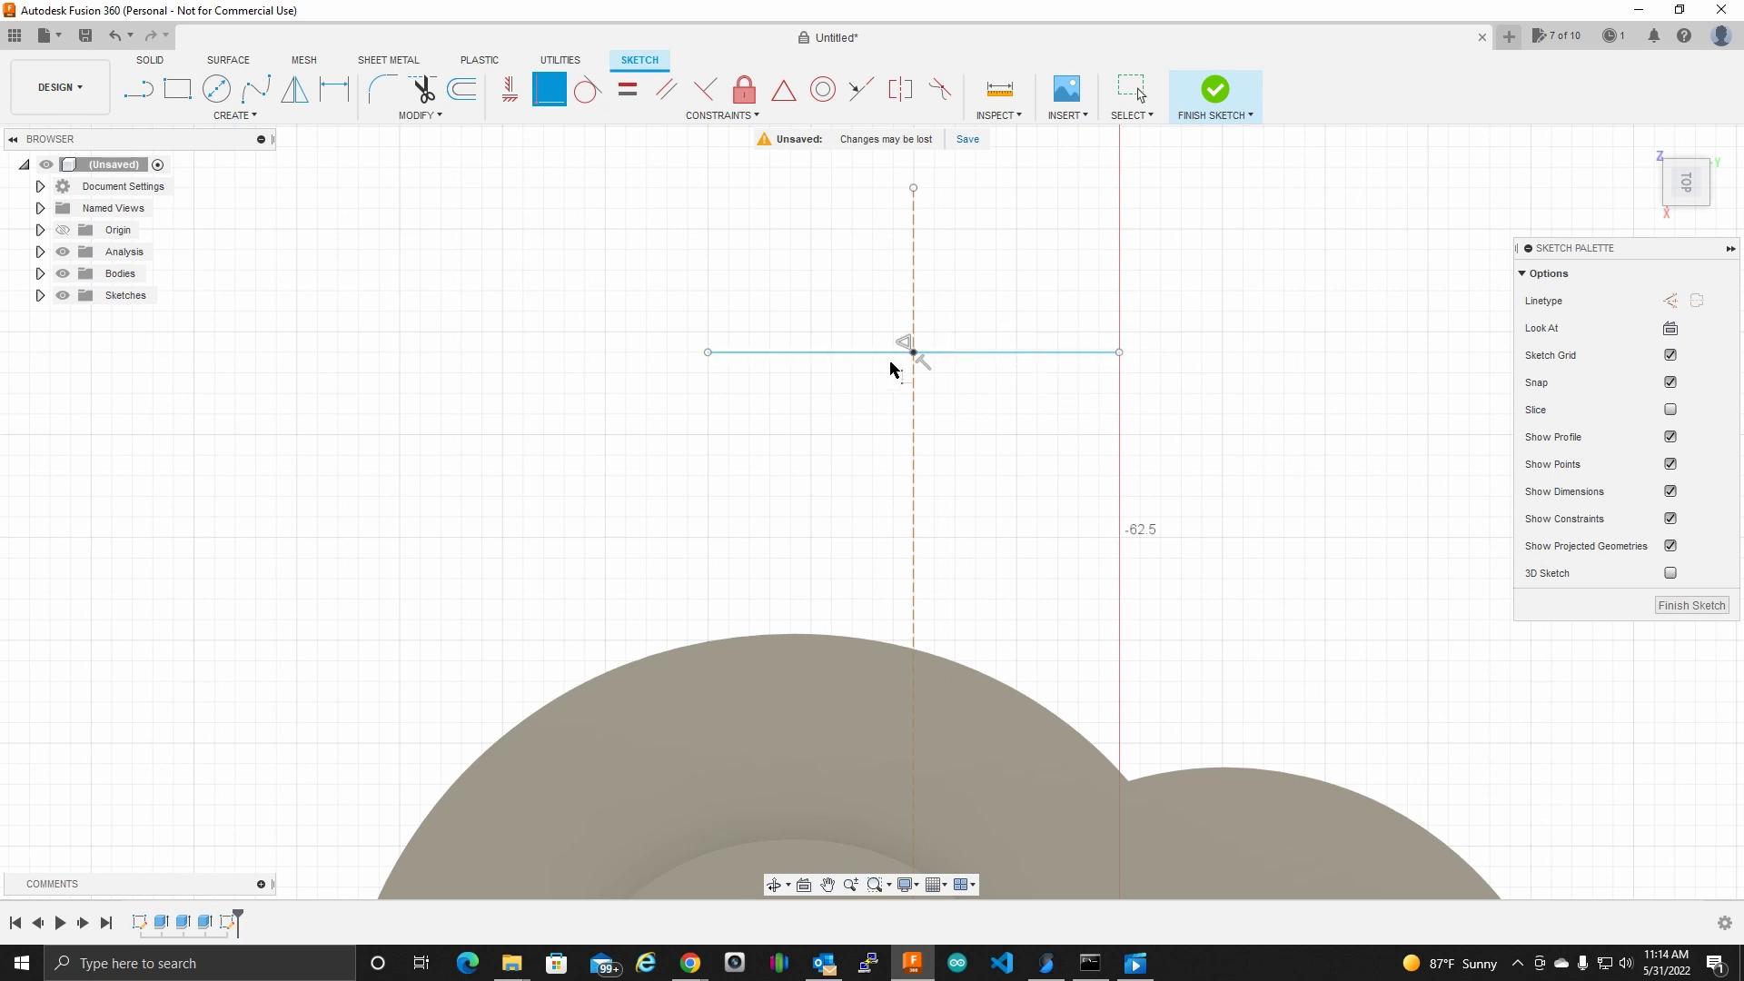
left_click(862, 354)
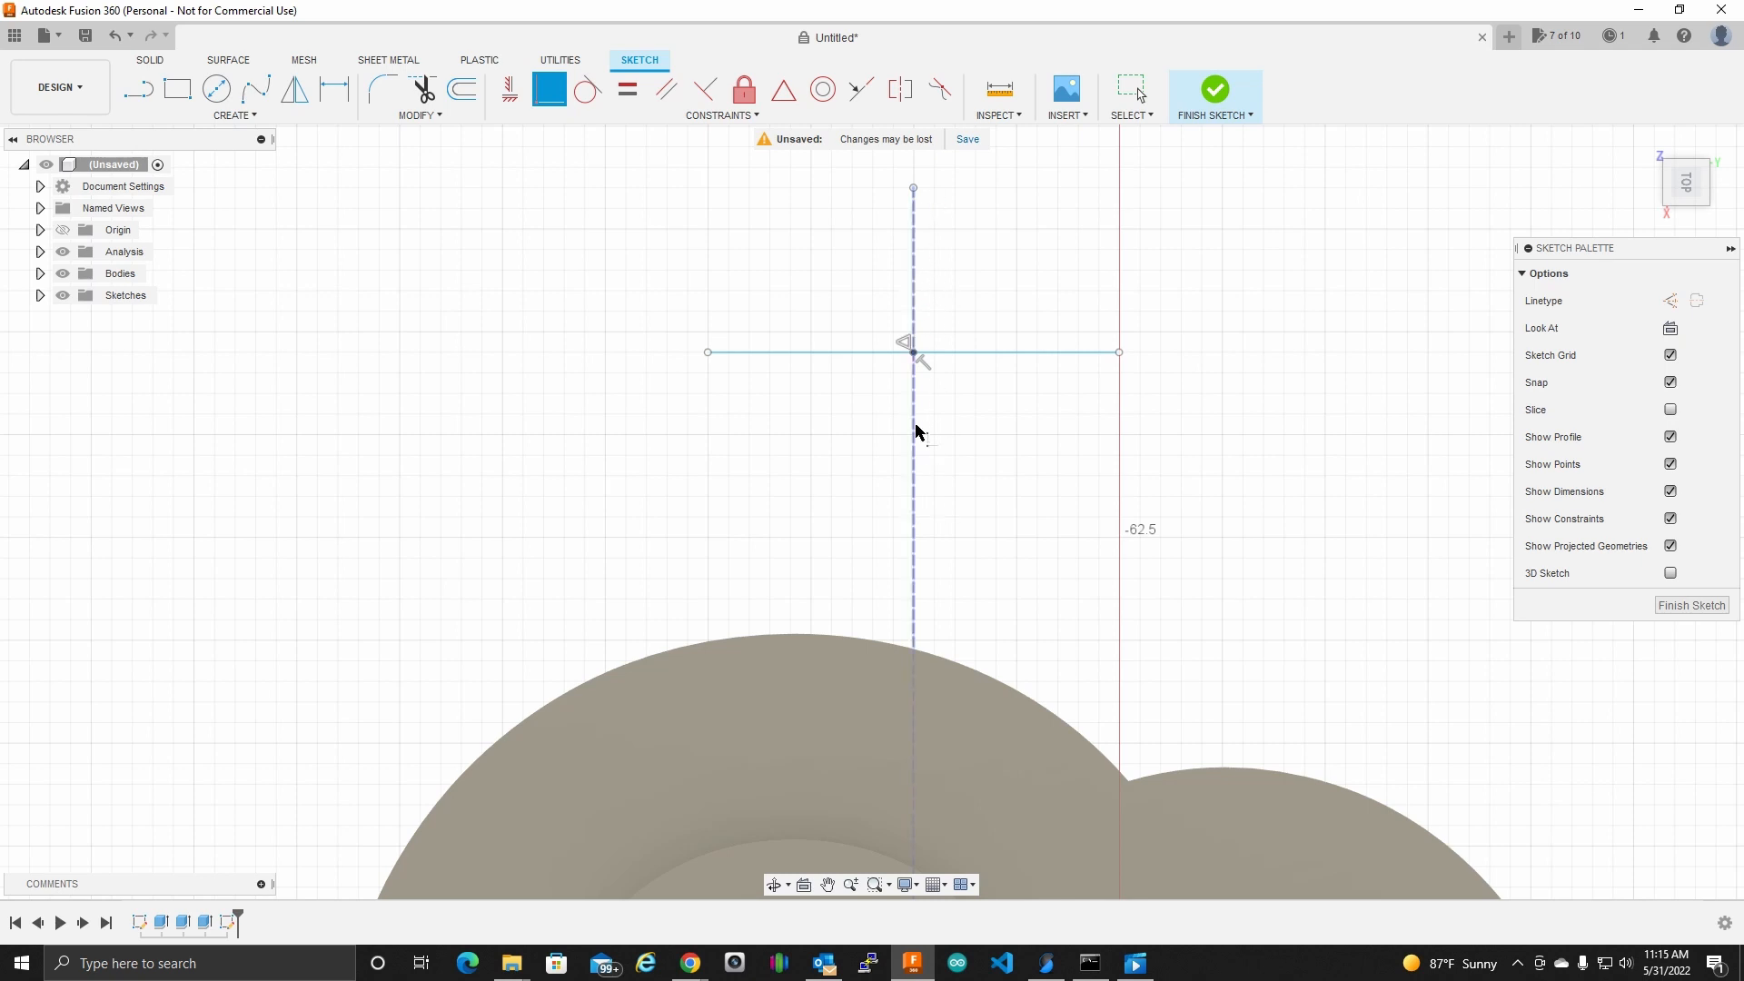
key("Escape")
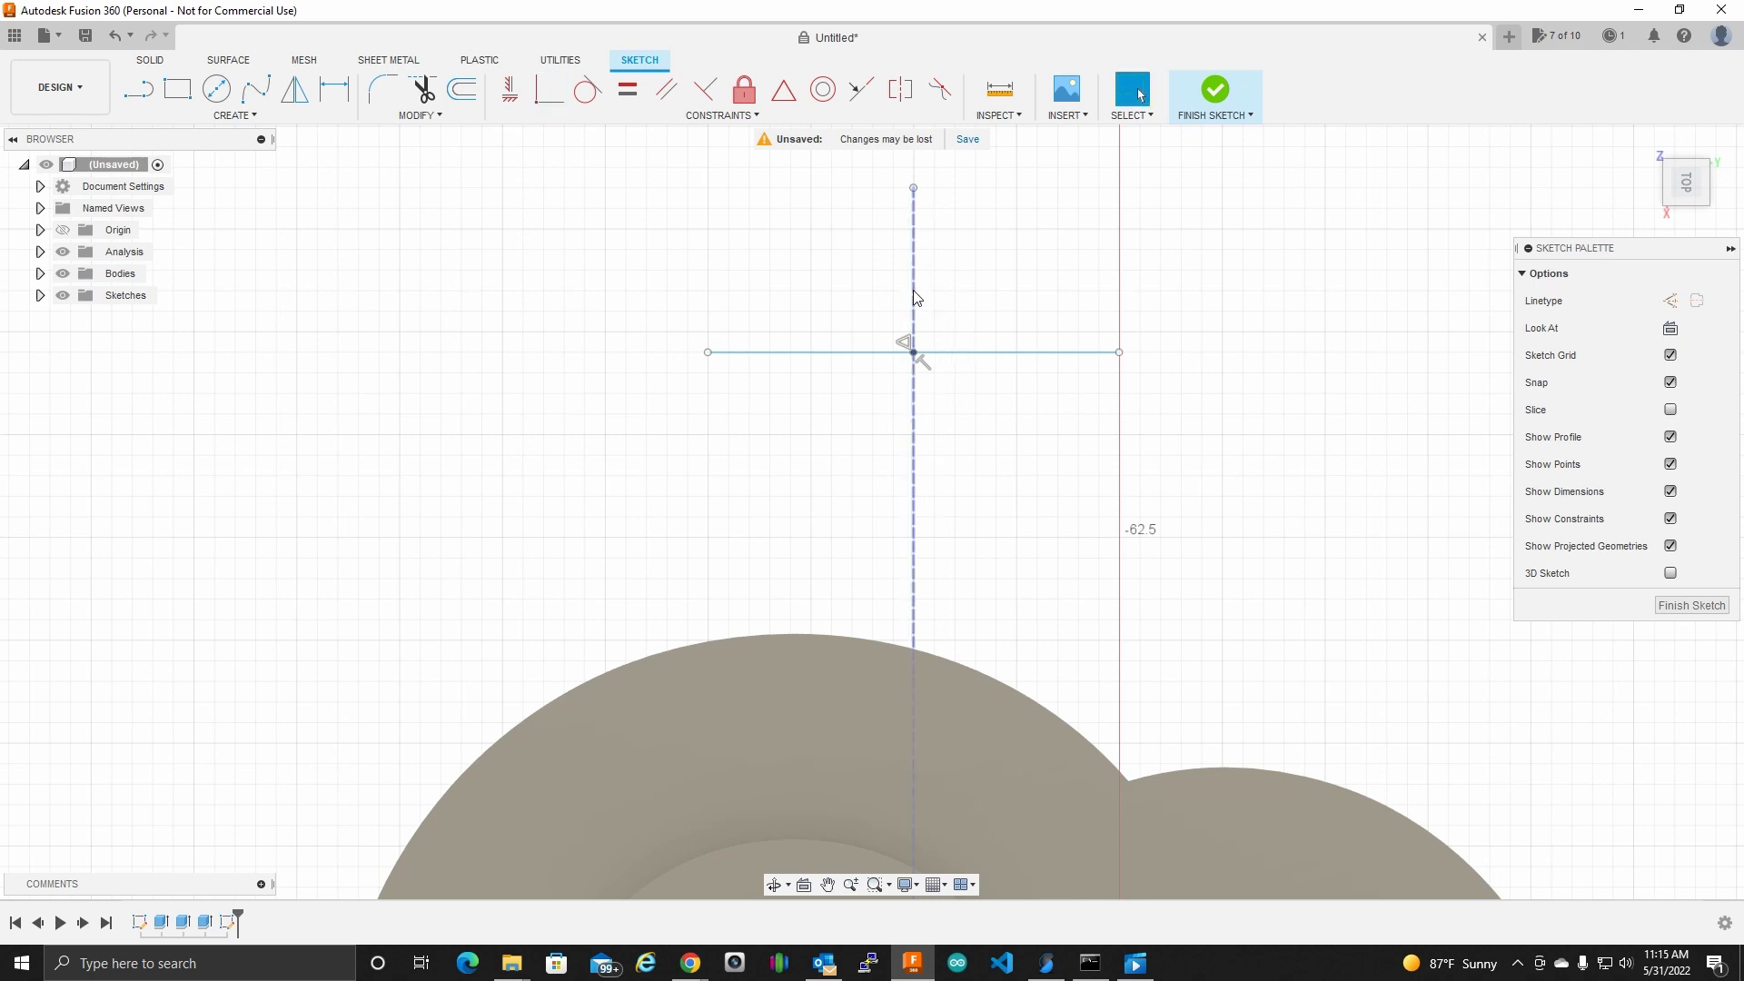
Step: Draw a side line from each end of the cross line into the body, sloping outward at about 103° to form a tab
scroll(1002, 427, "down", 5)
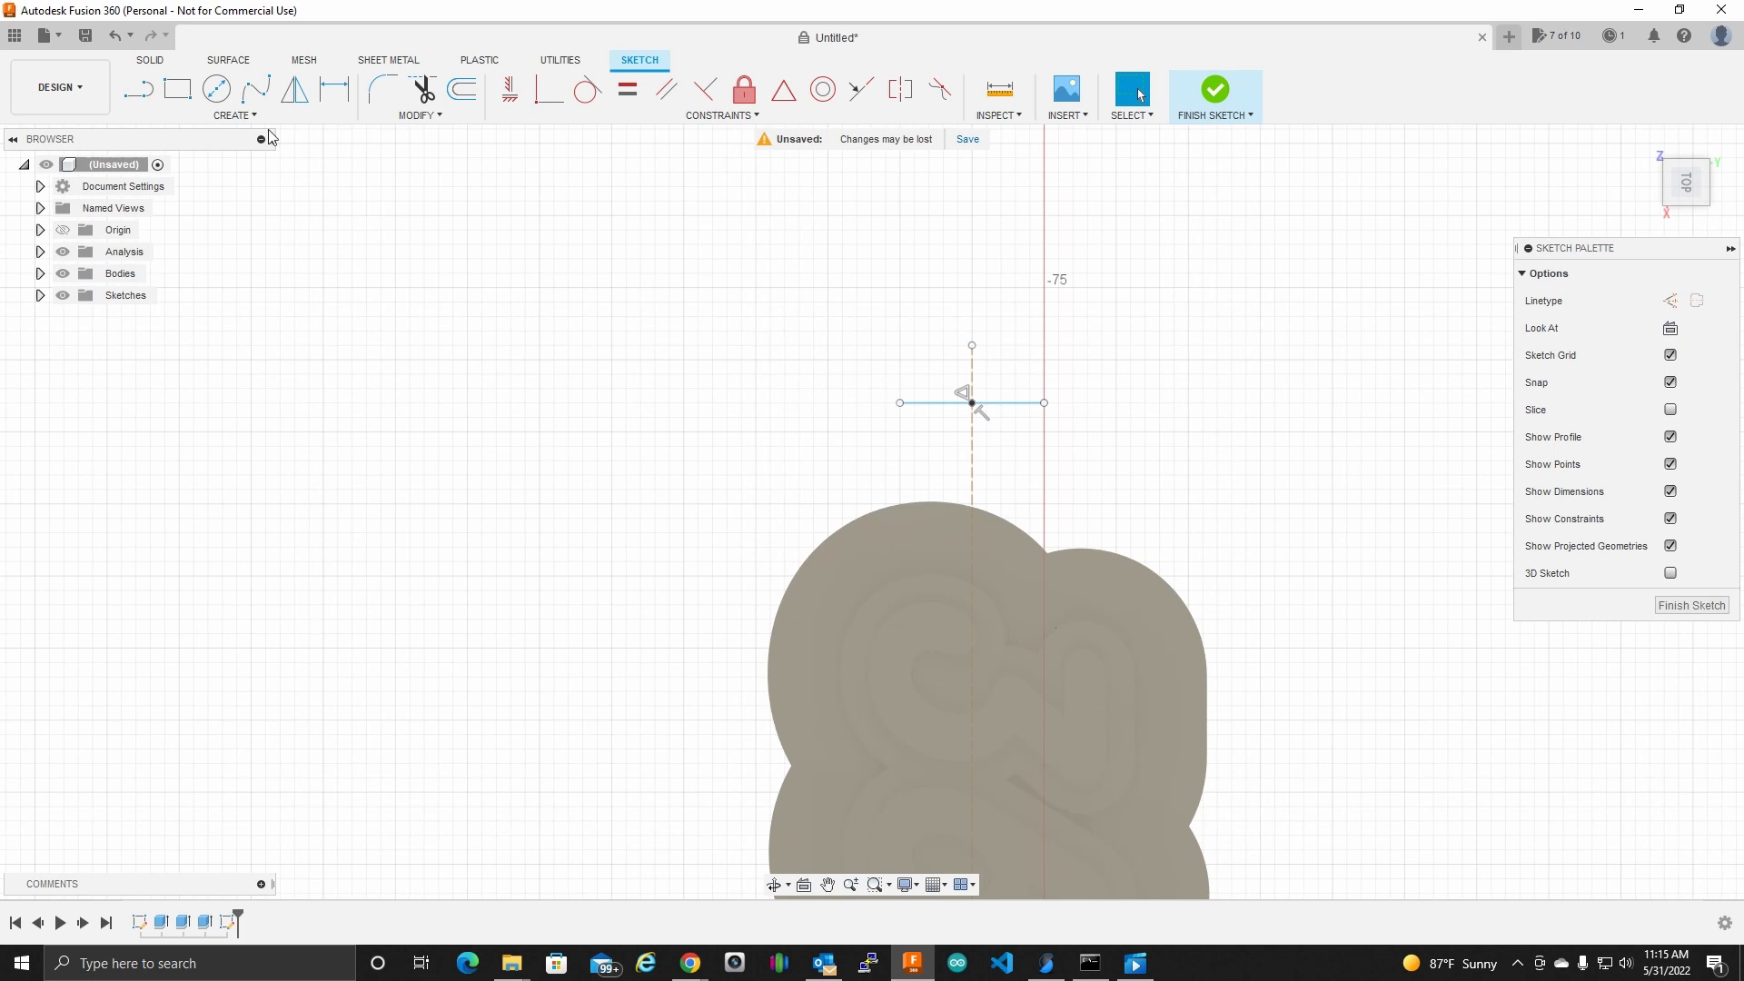
left_click(137, 90)
left_click(901, 405)
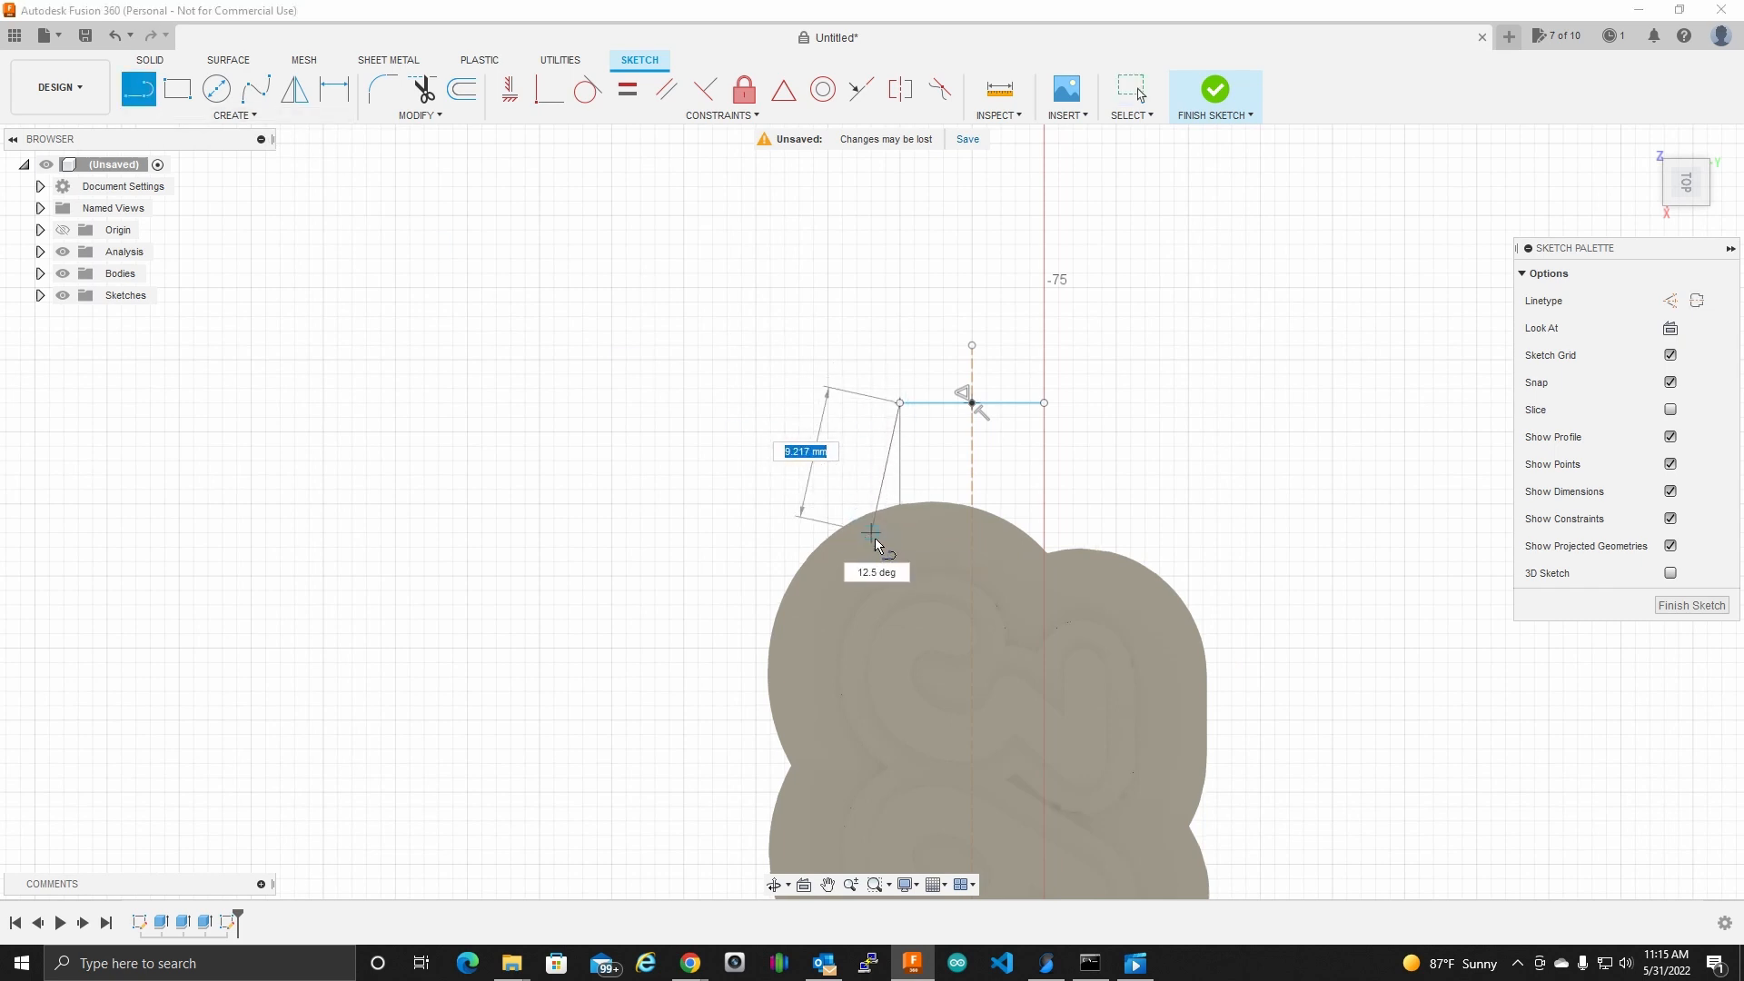
left_click(867, 546)
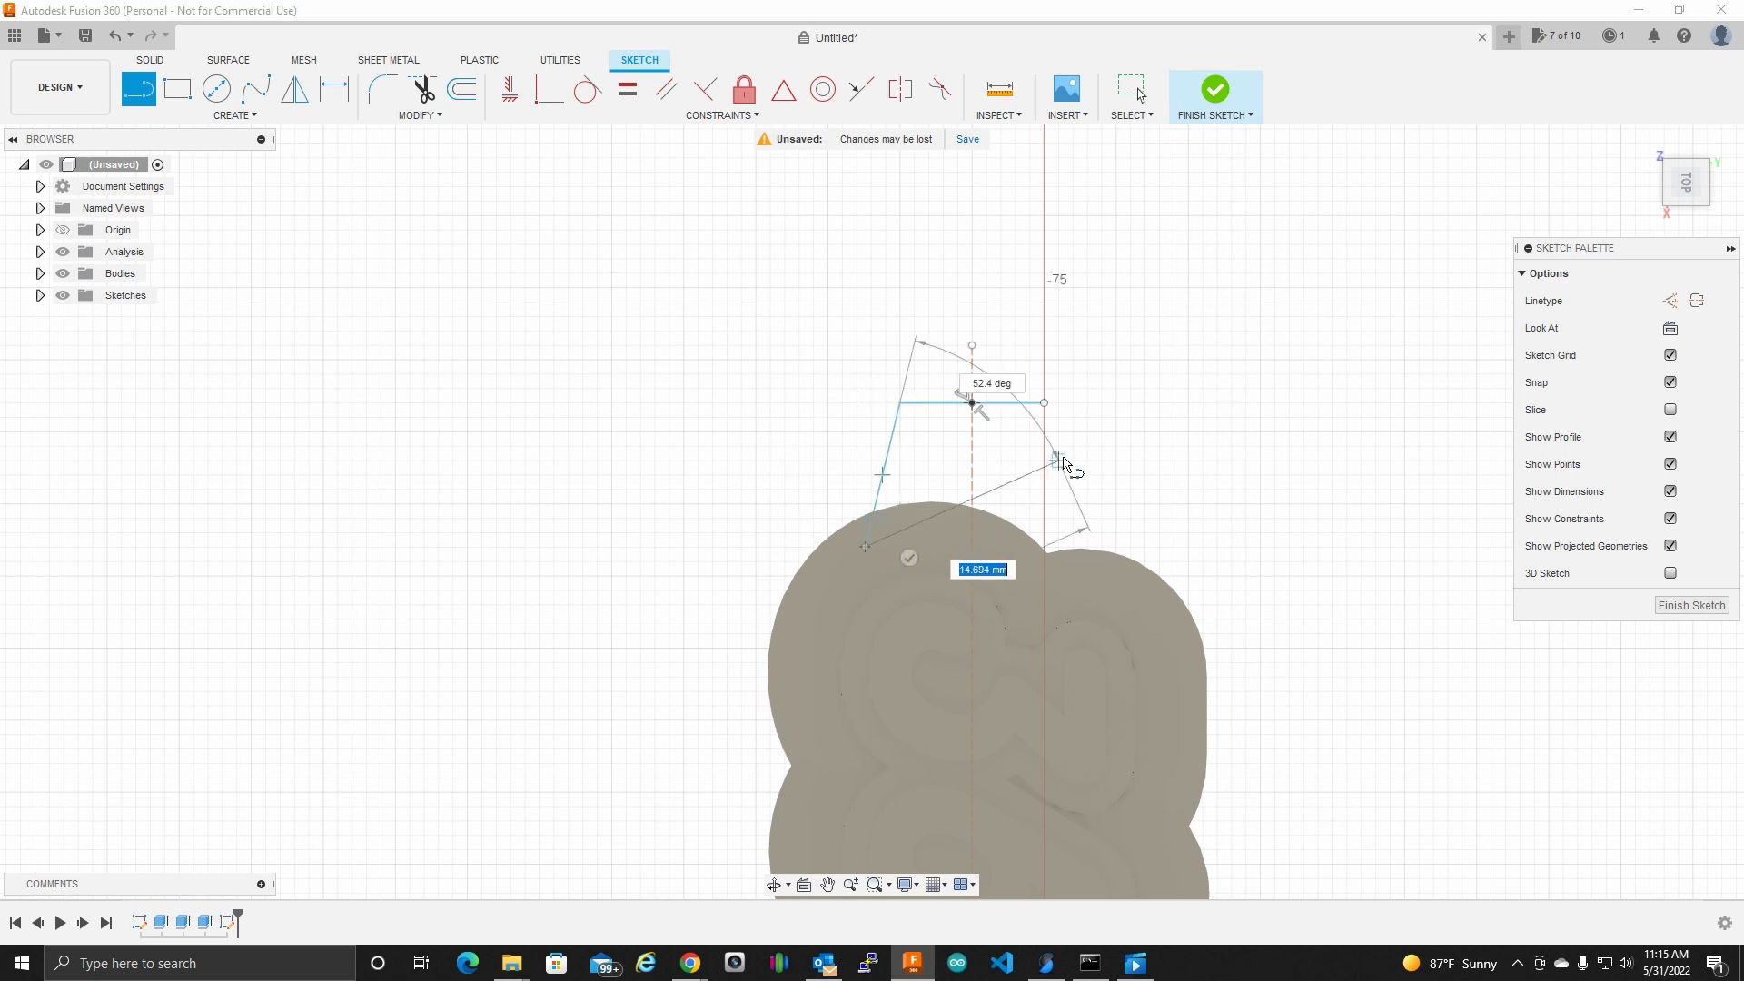
key("Escape")
key("l")
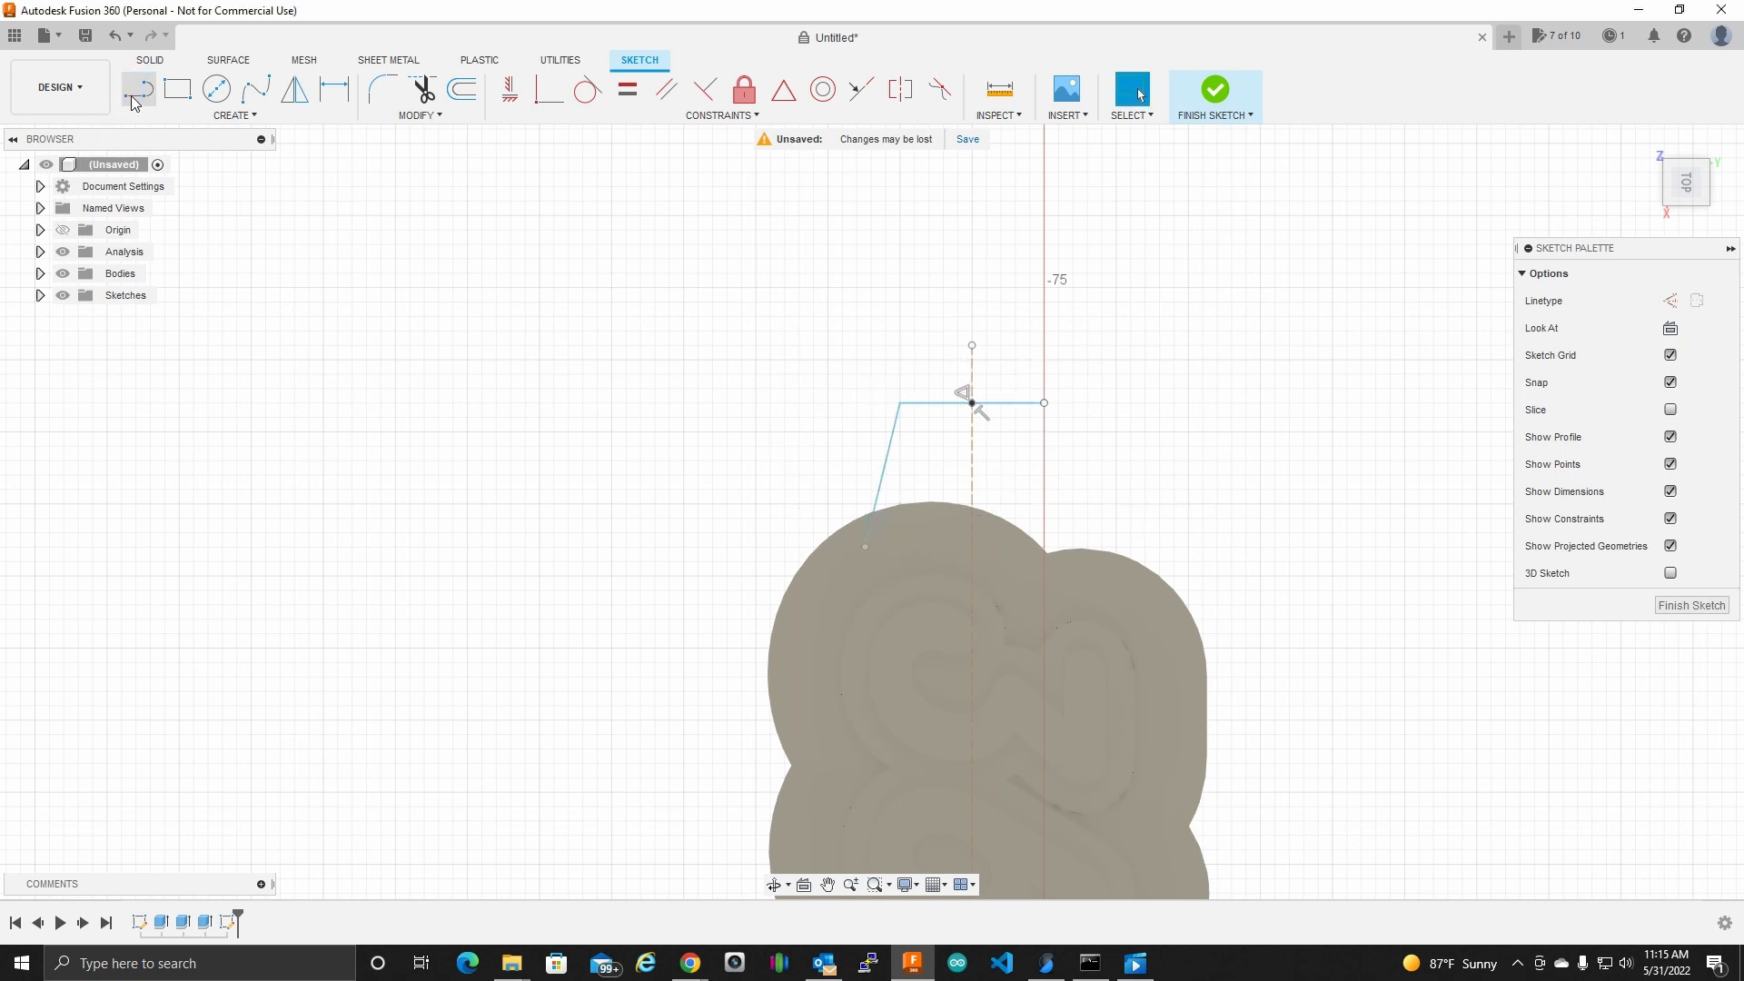
left_click(1046, 404)
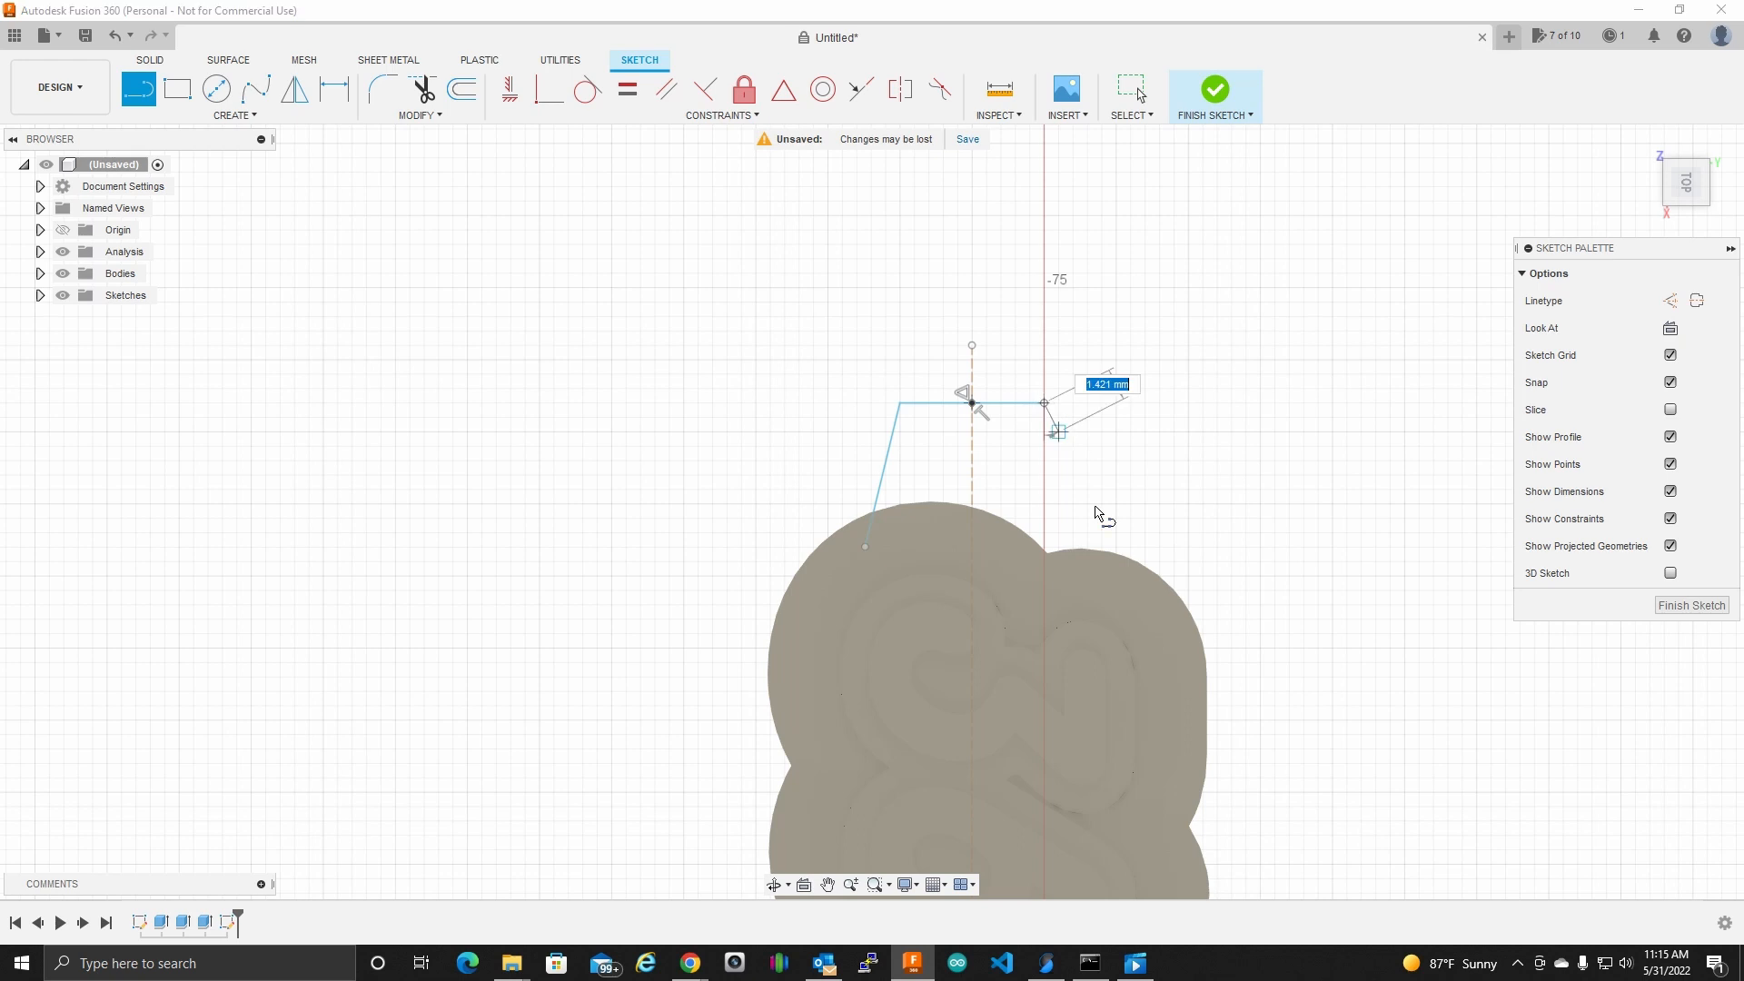
left_click(1087, 591)
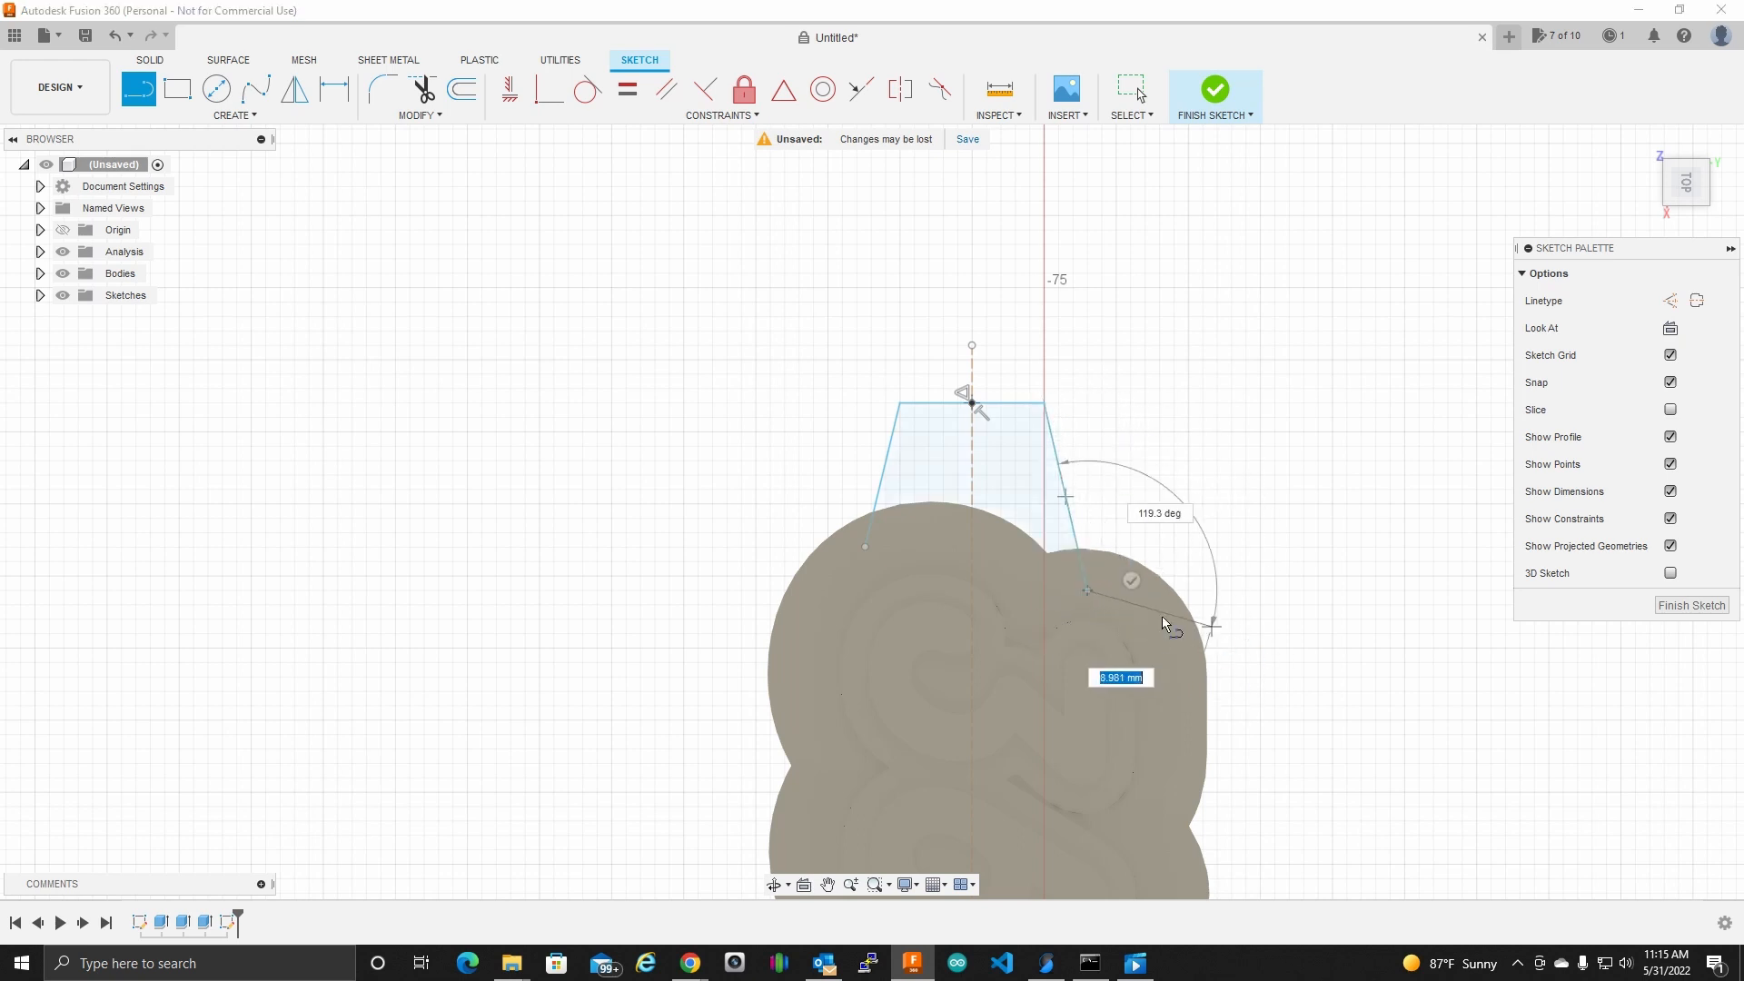
key("Escape")
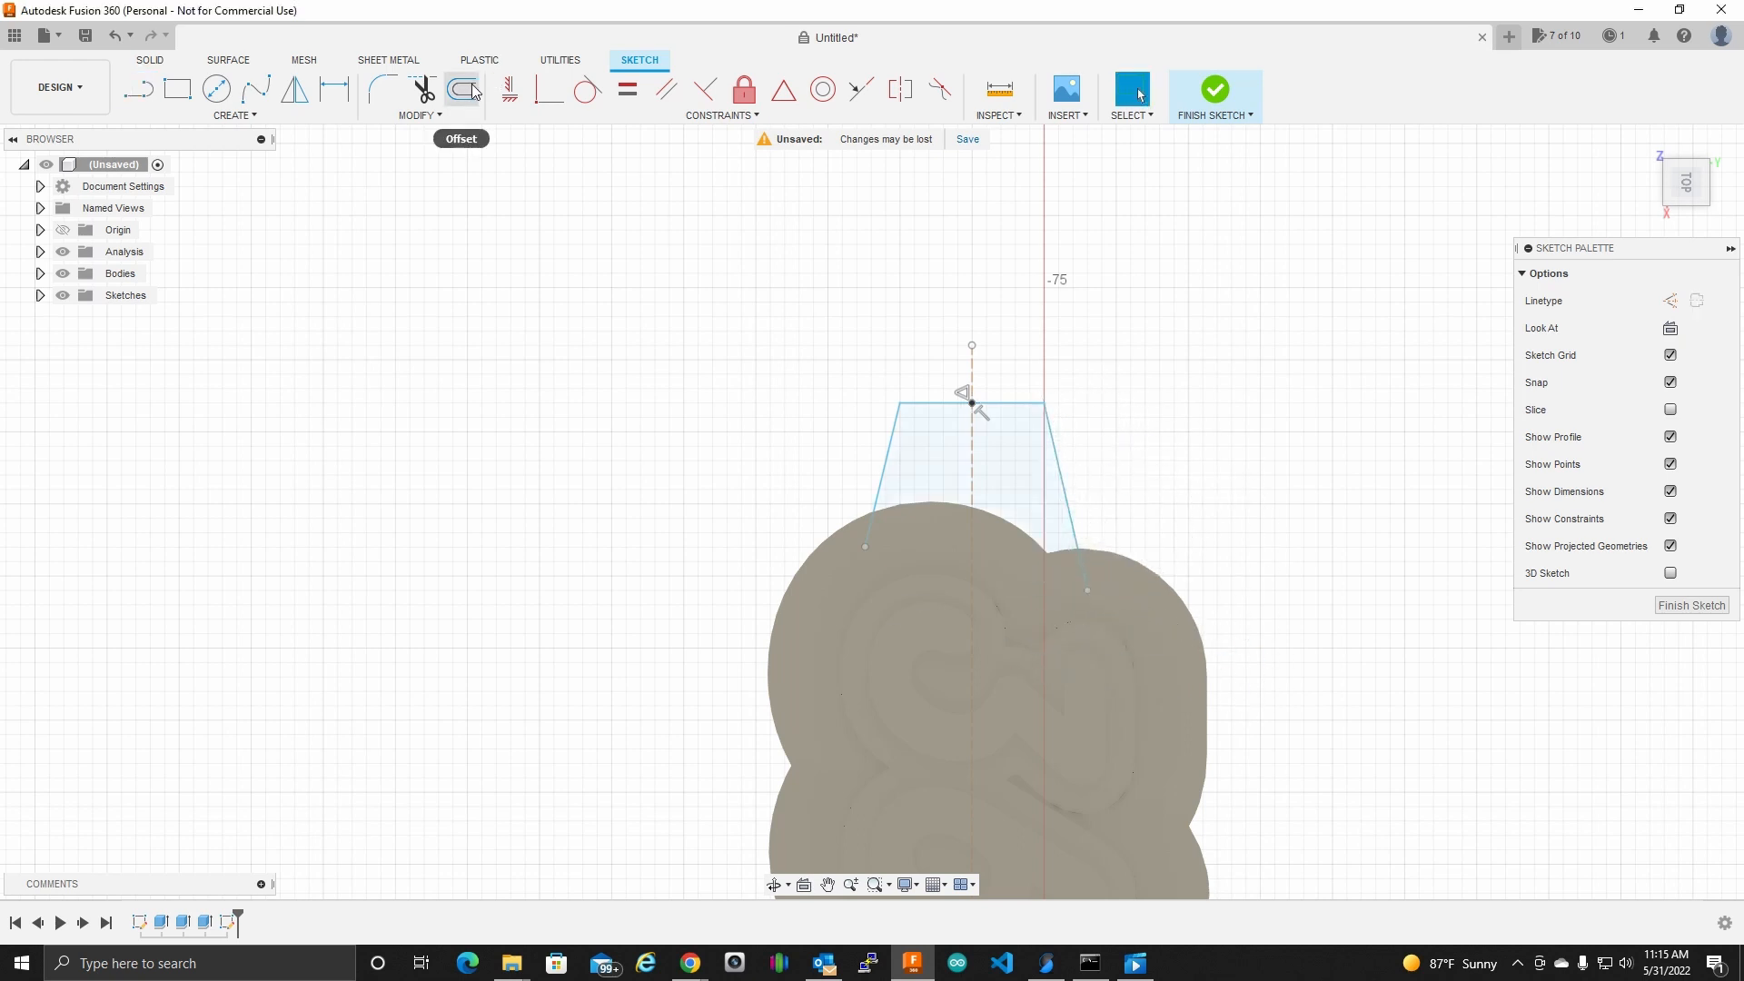
Step: Dimension the angle between the cross line and the shorter side line at 102°
left_click(335, 88)
left_click(896, 414)
left_click(922, 403)
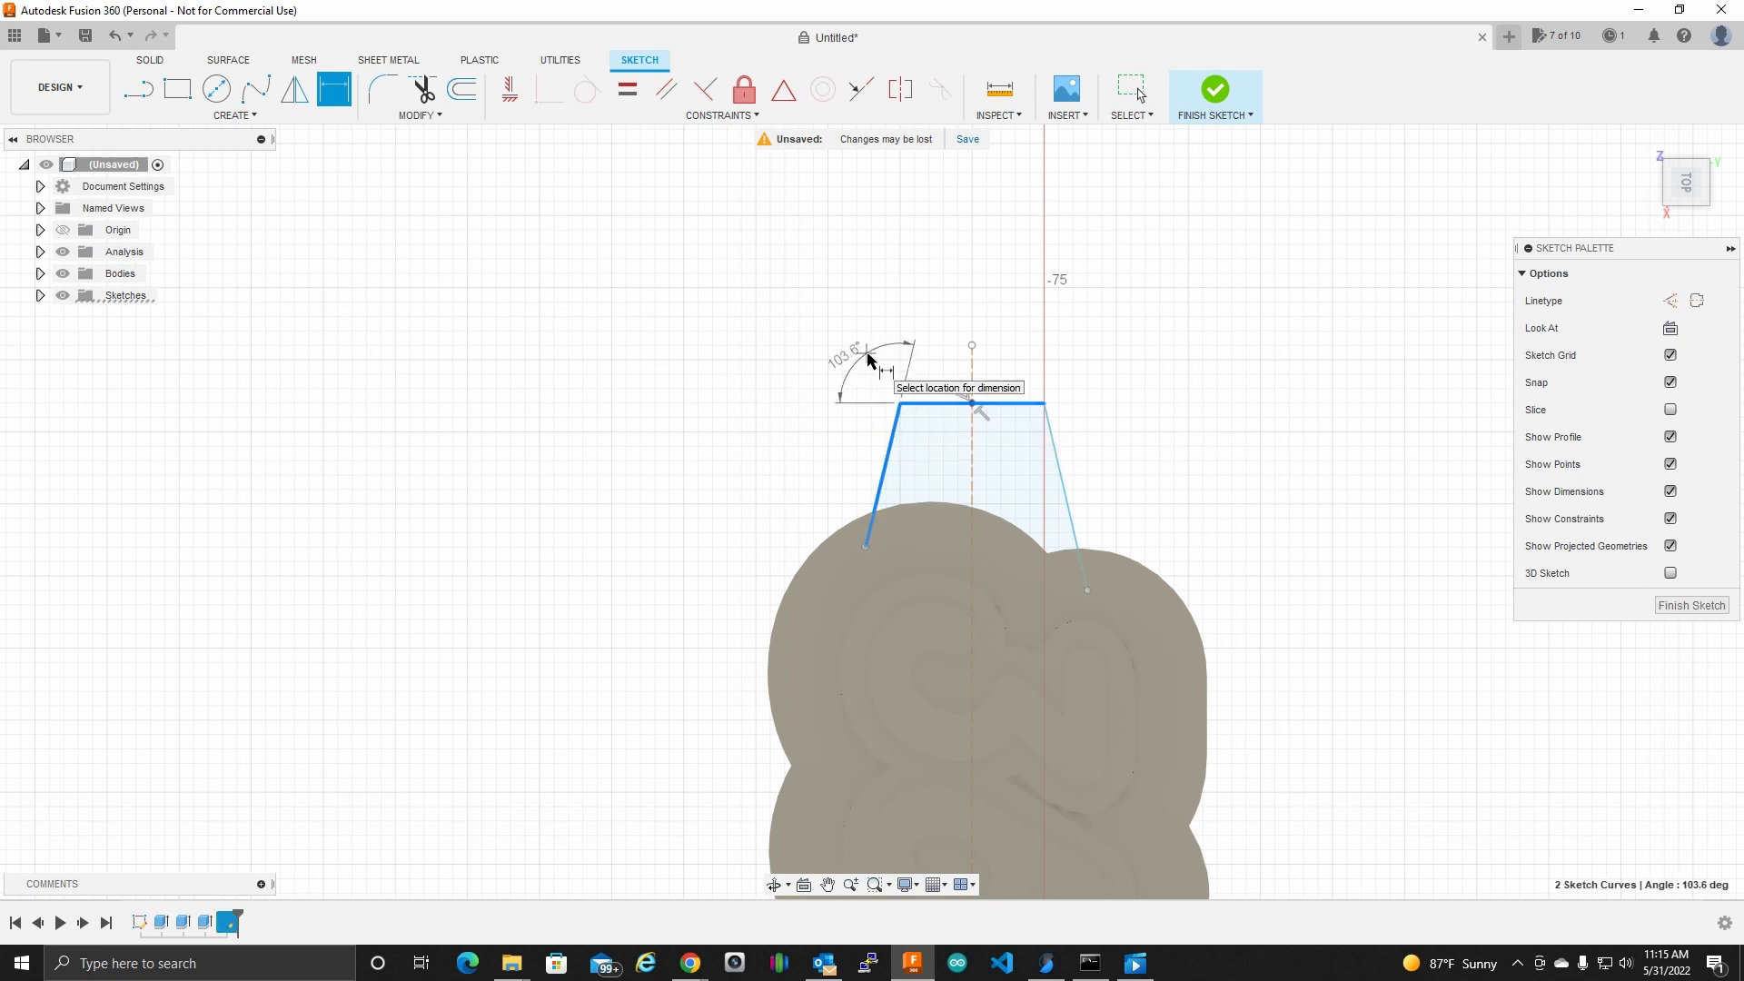
left_click(876, 361)
type("102")
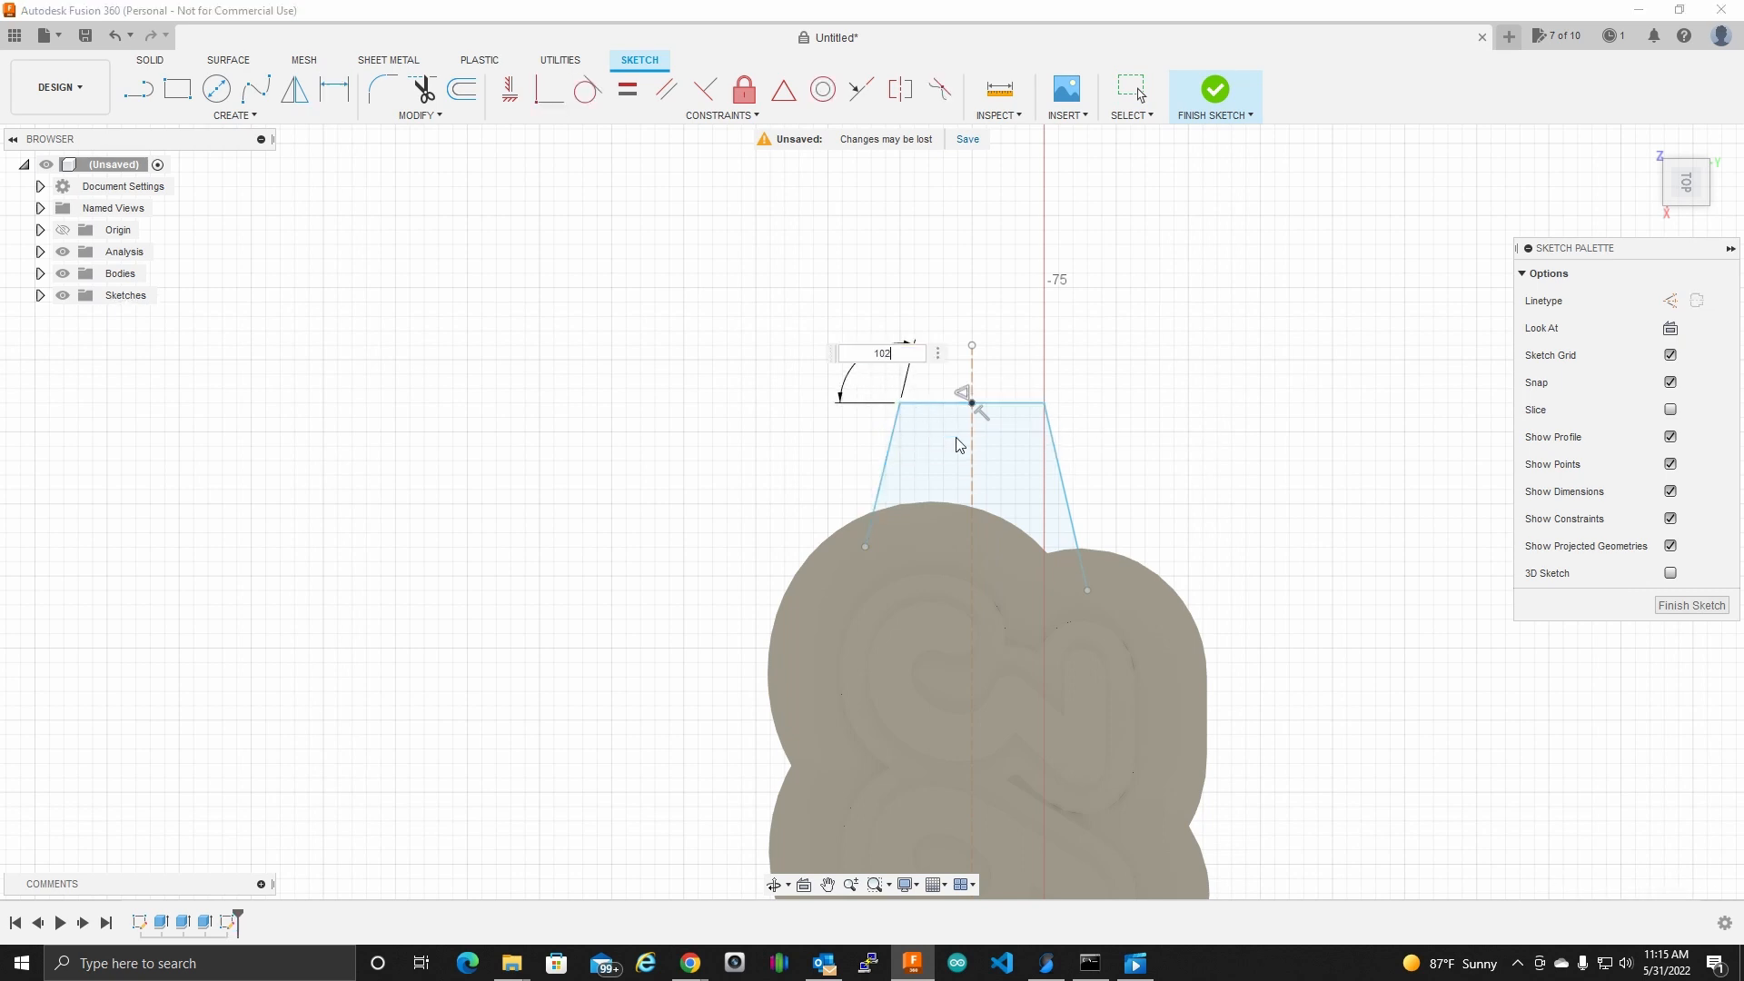
key("Return")
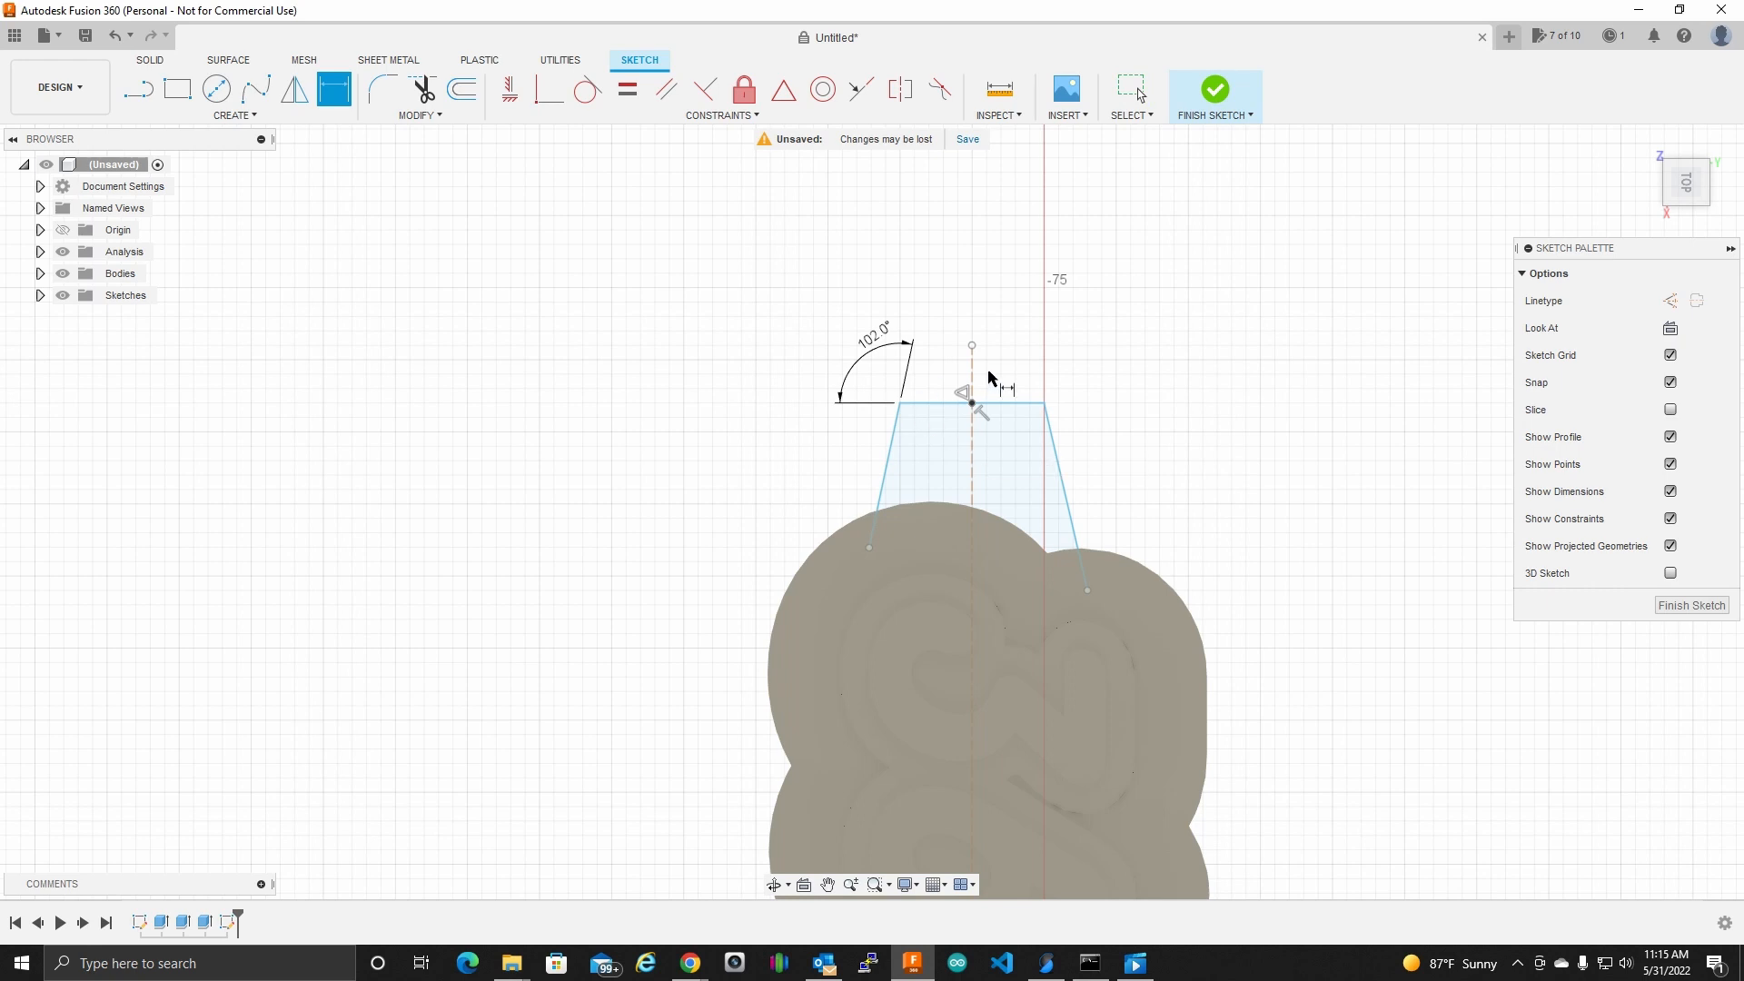
Step: Dimension the angle at the tab's other side line by linking it to the 102° dimension
left_click(1023, 403)
left_click(1052, 437)
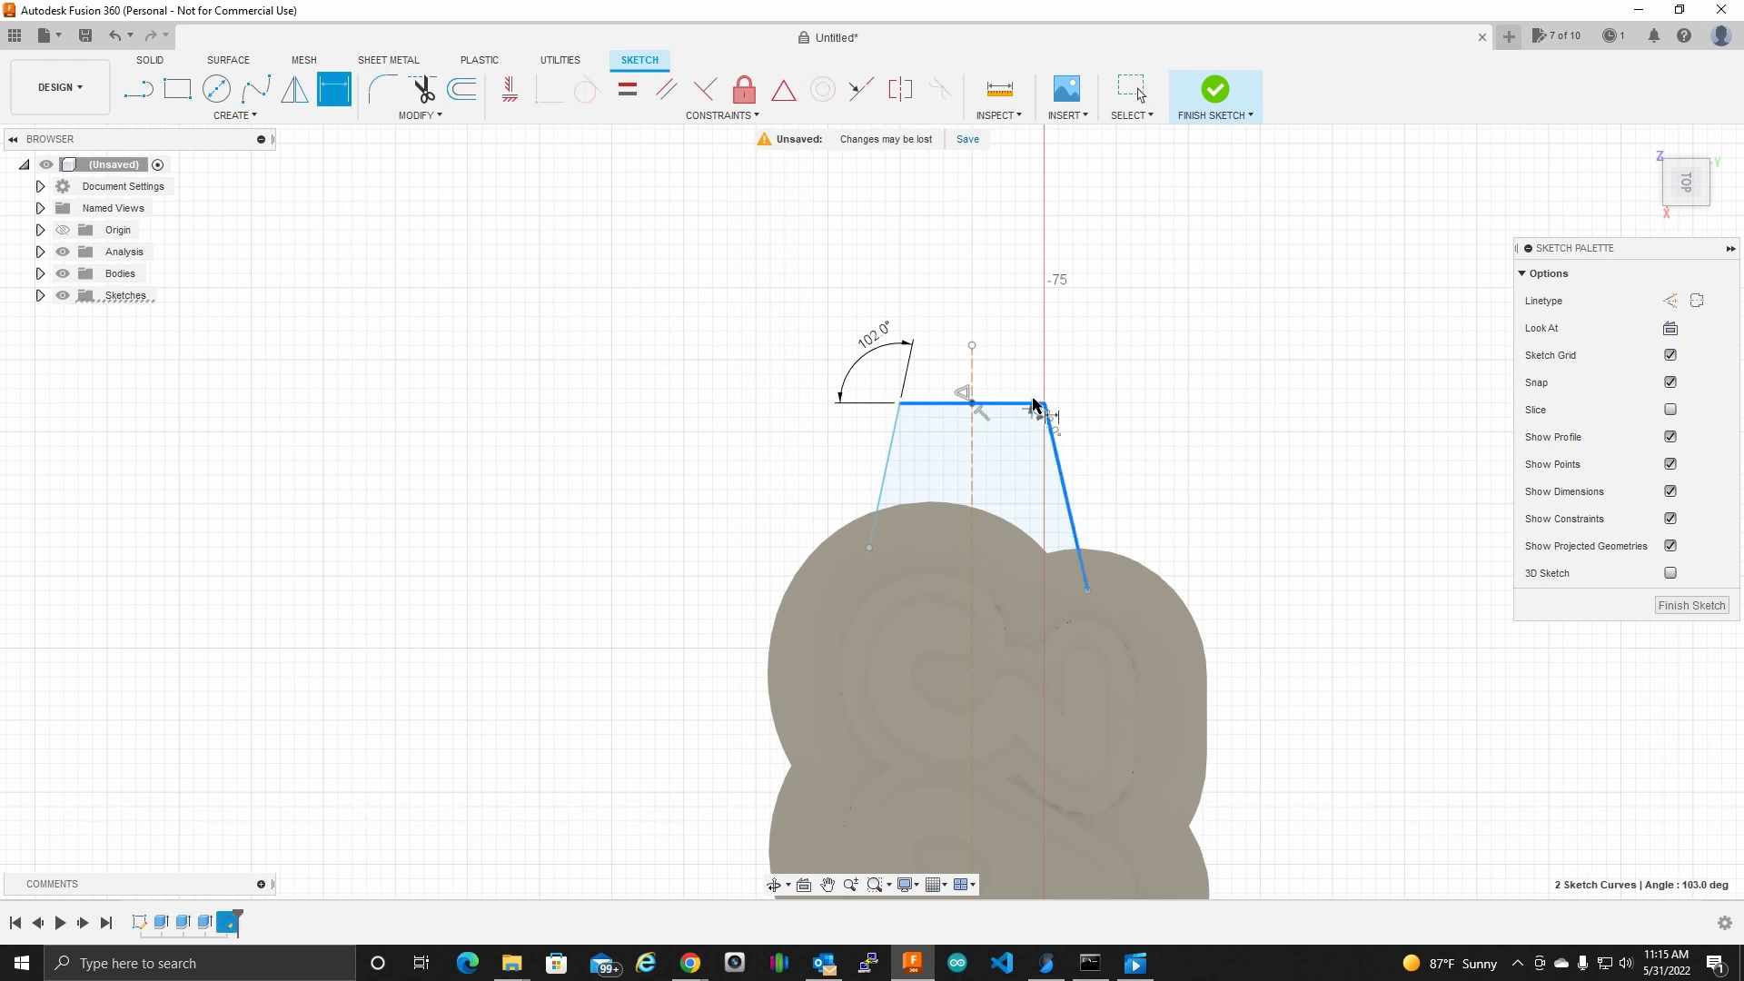
left_click(1039, 358)
left_click(883, 338)
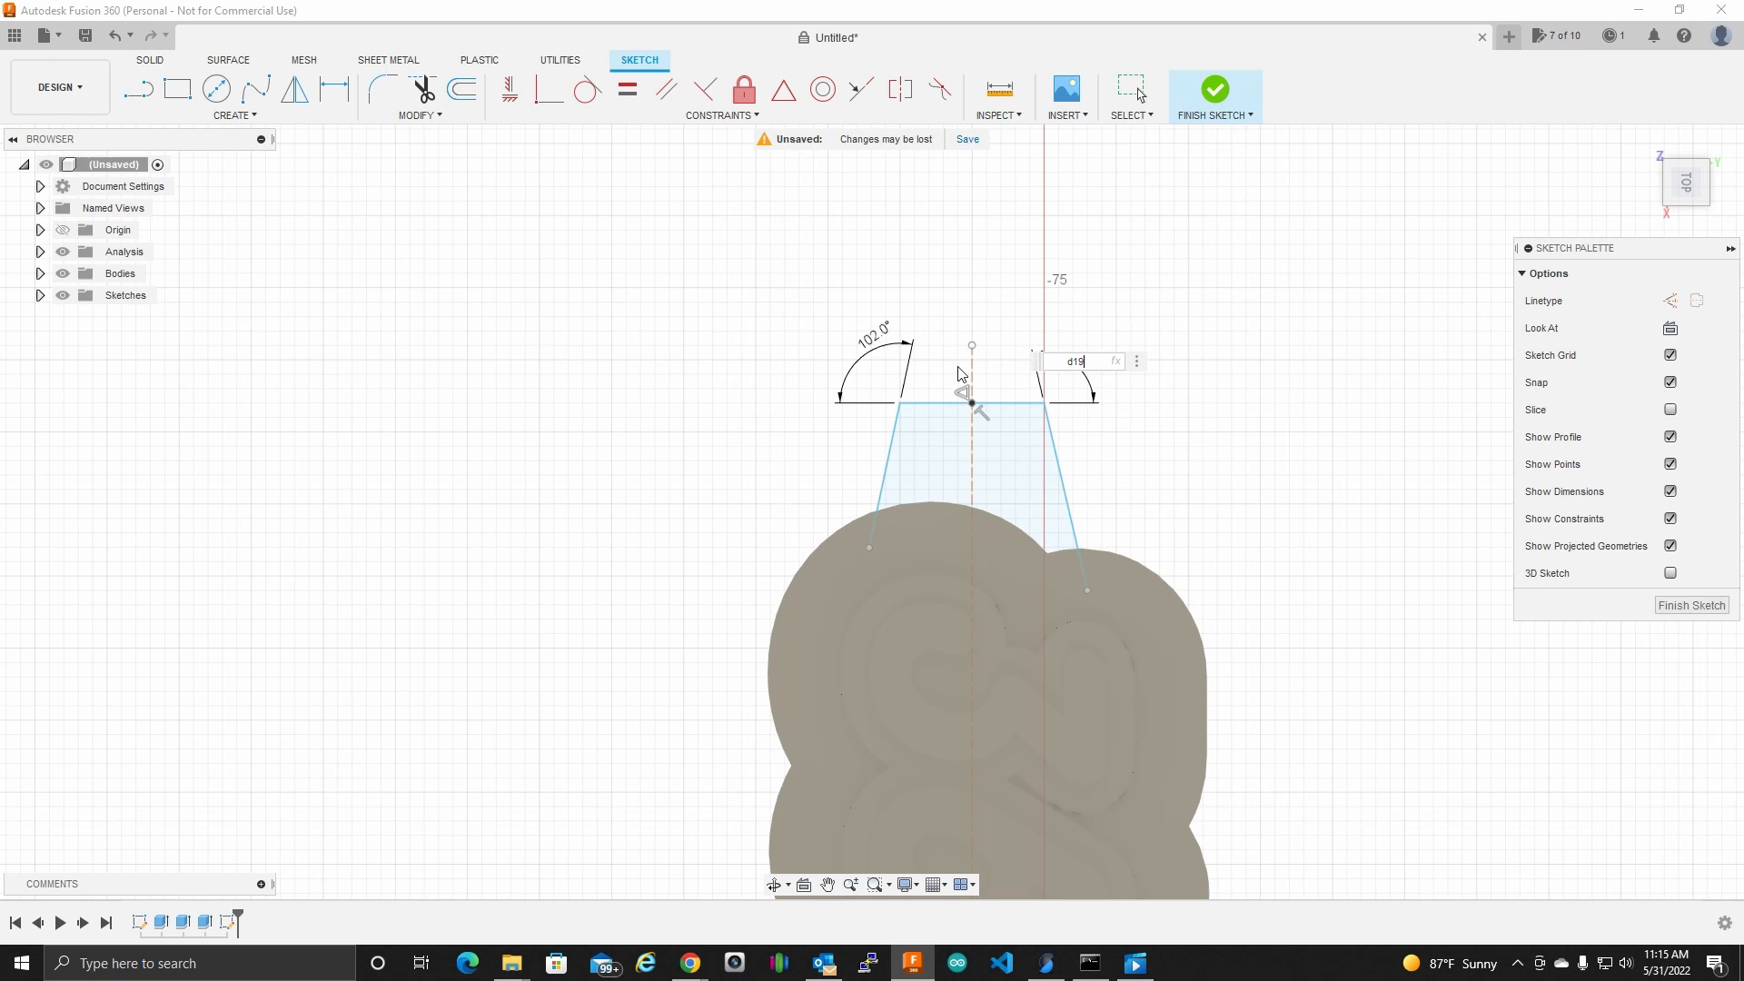
key("Return")
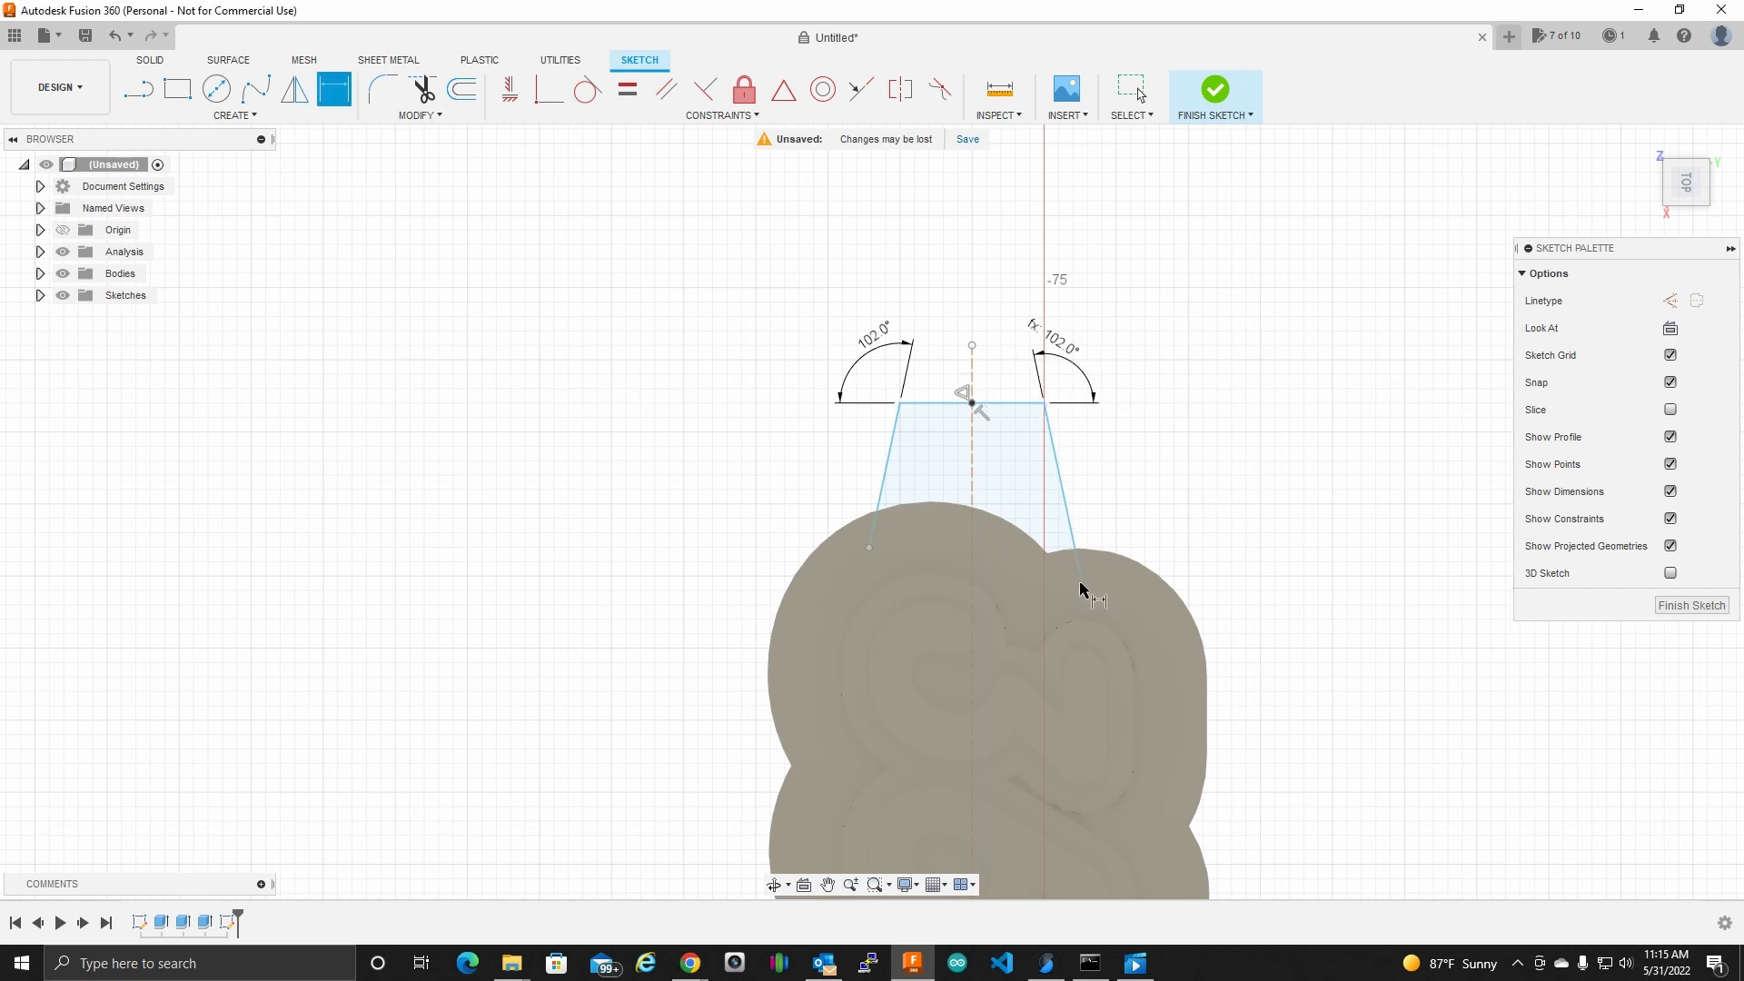
Step: Draw a 5 mm diameter circle centred on the construction line inside the tab, and finish the sketch
left_click(217, 88)
left_click(971, 457)
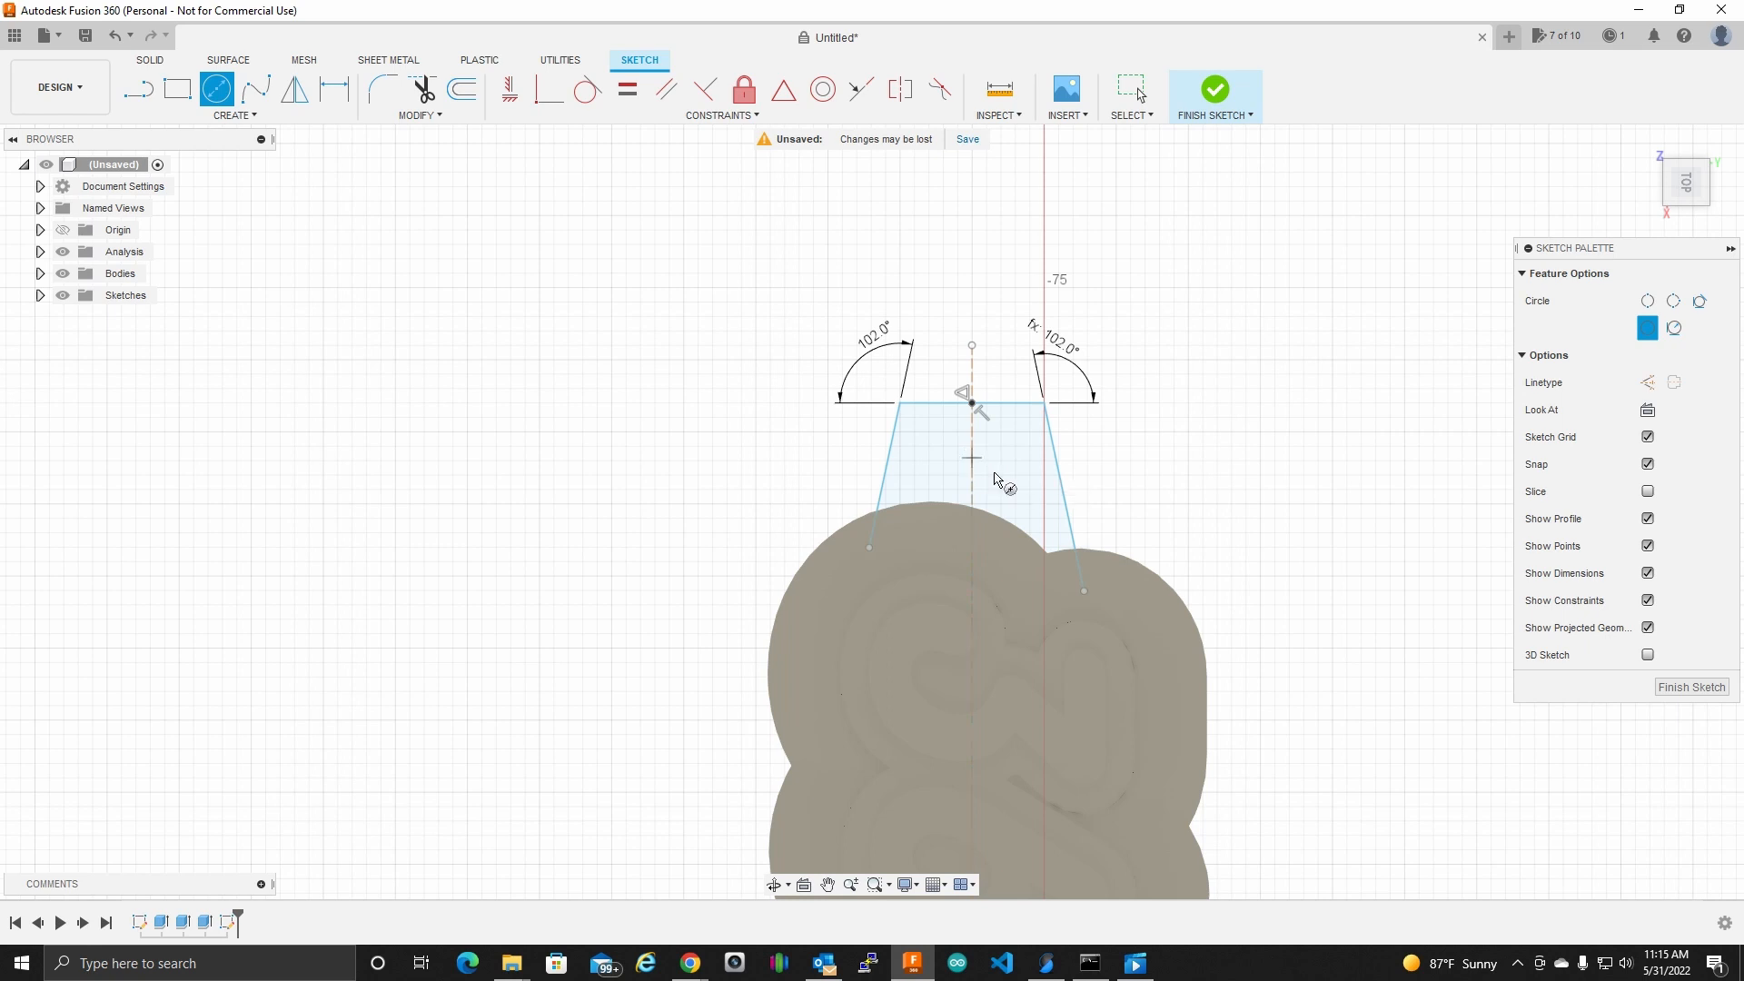
key("Tab")
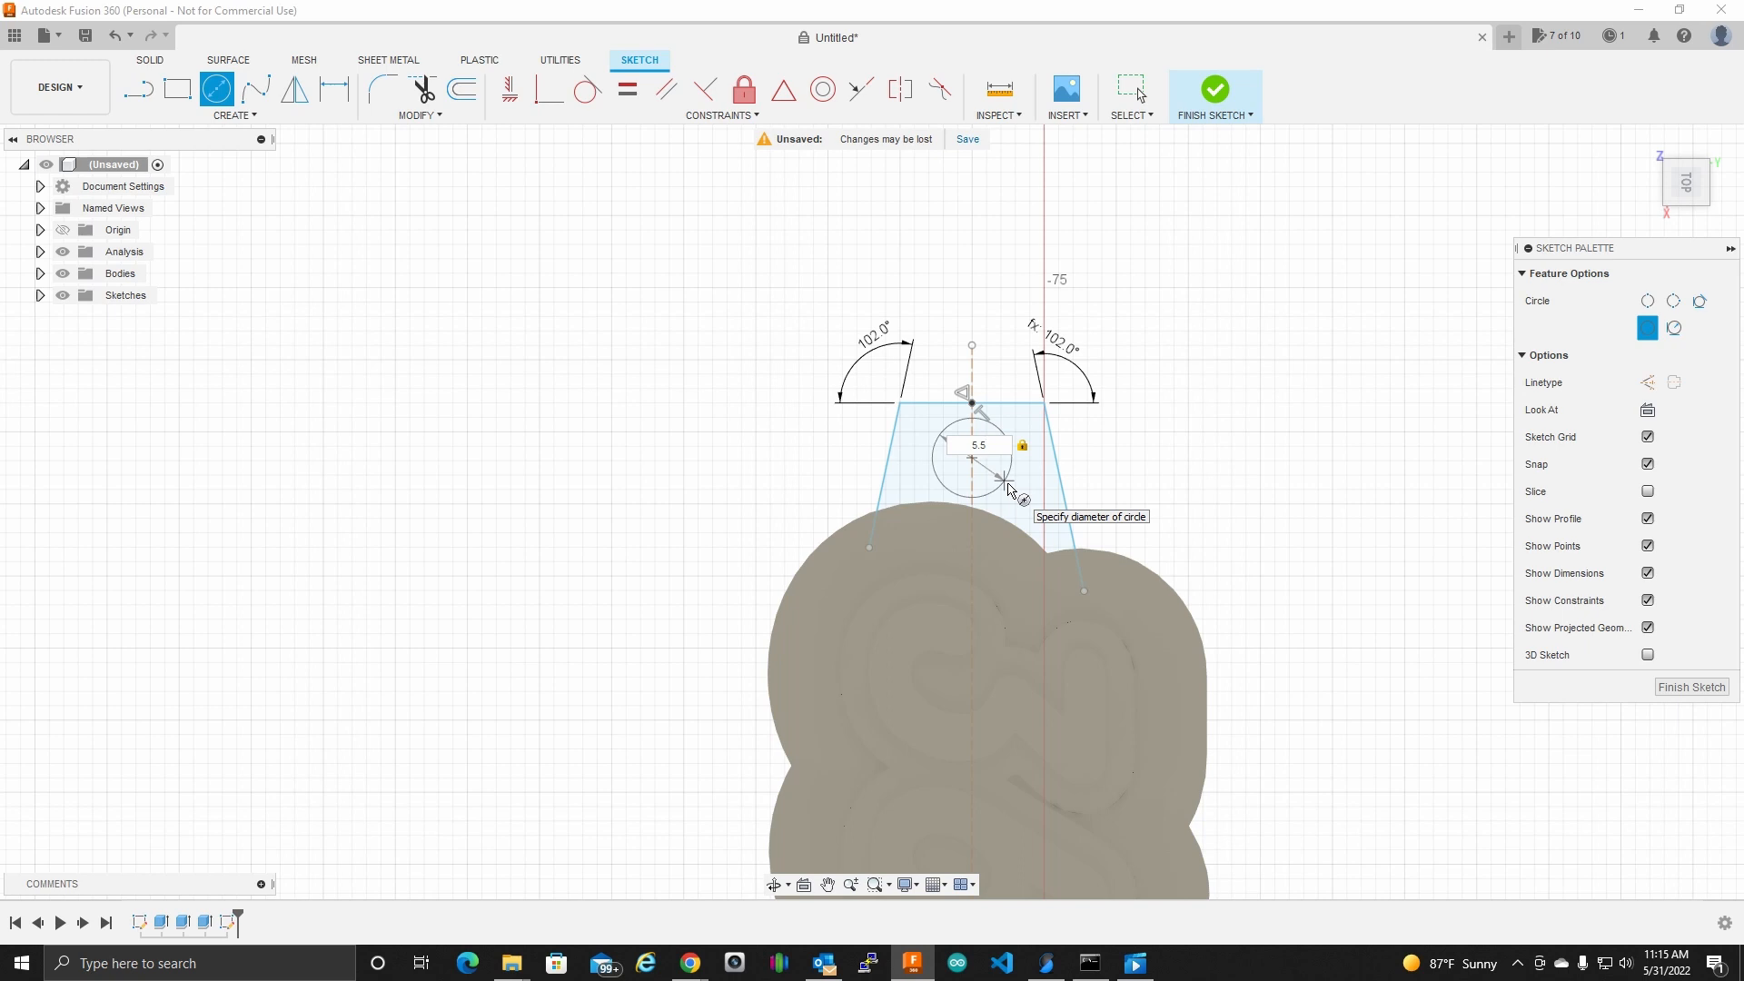
key("BackSpace")
key("Return")
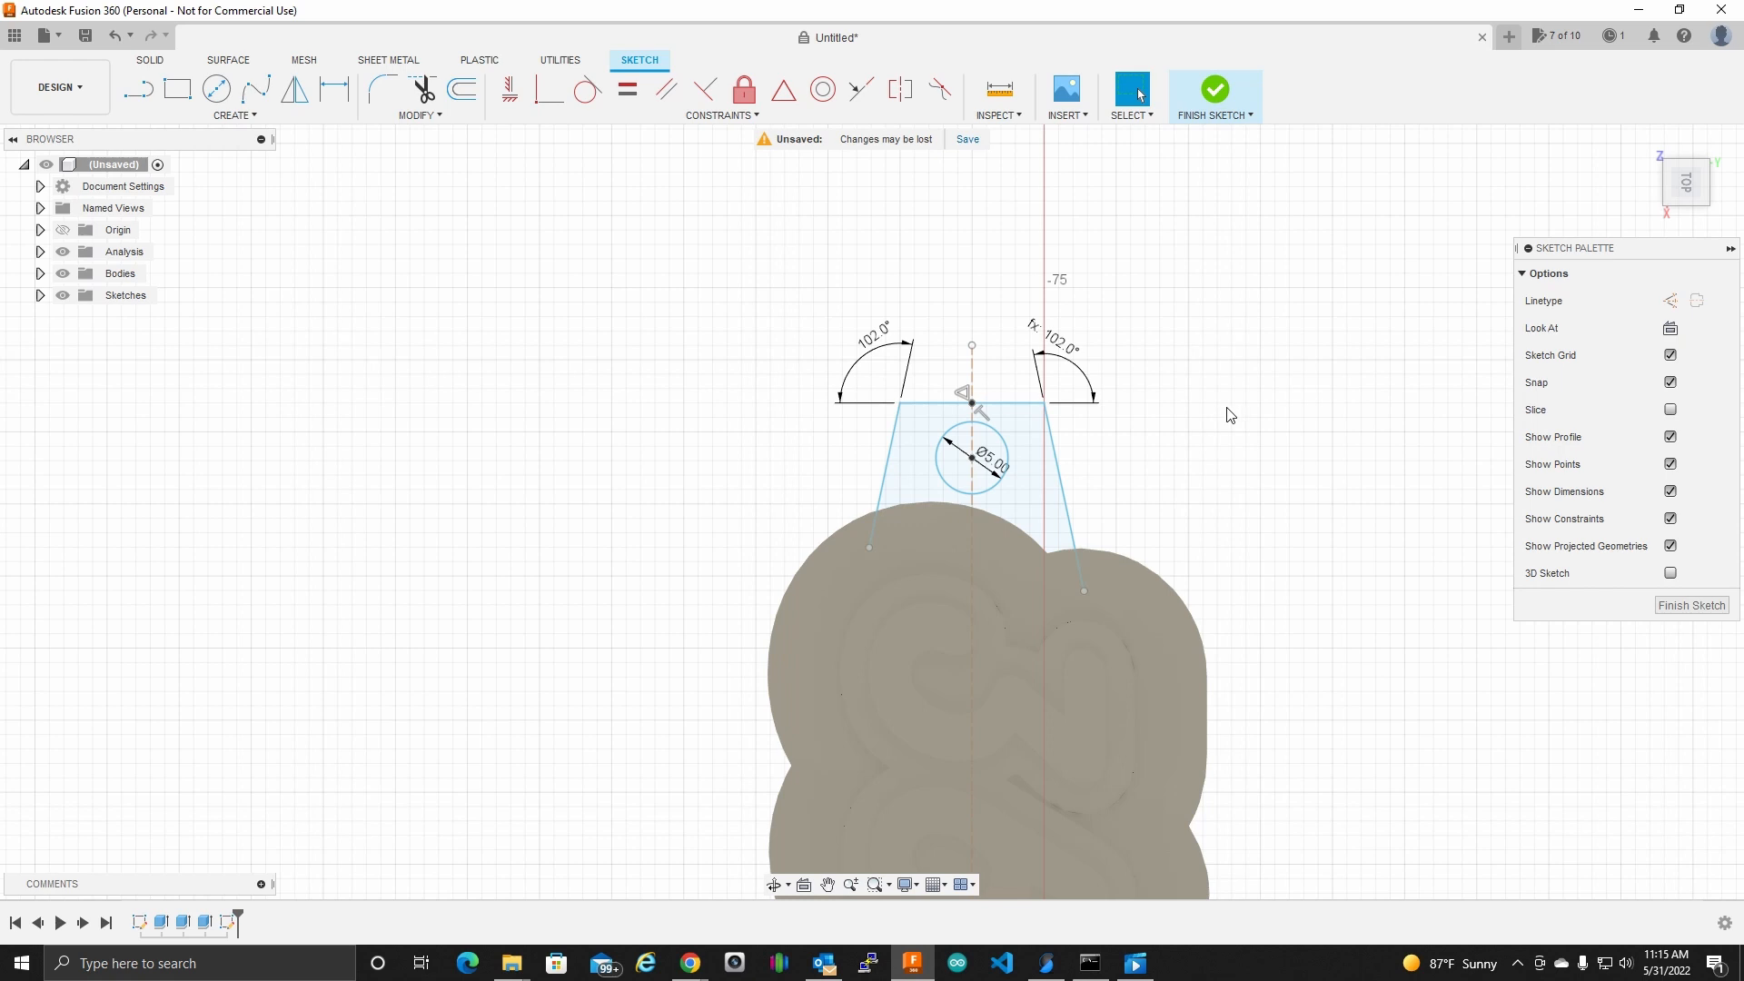
left_click(1704, 605)
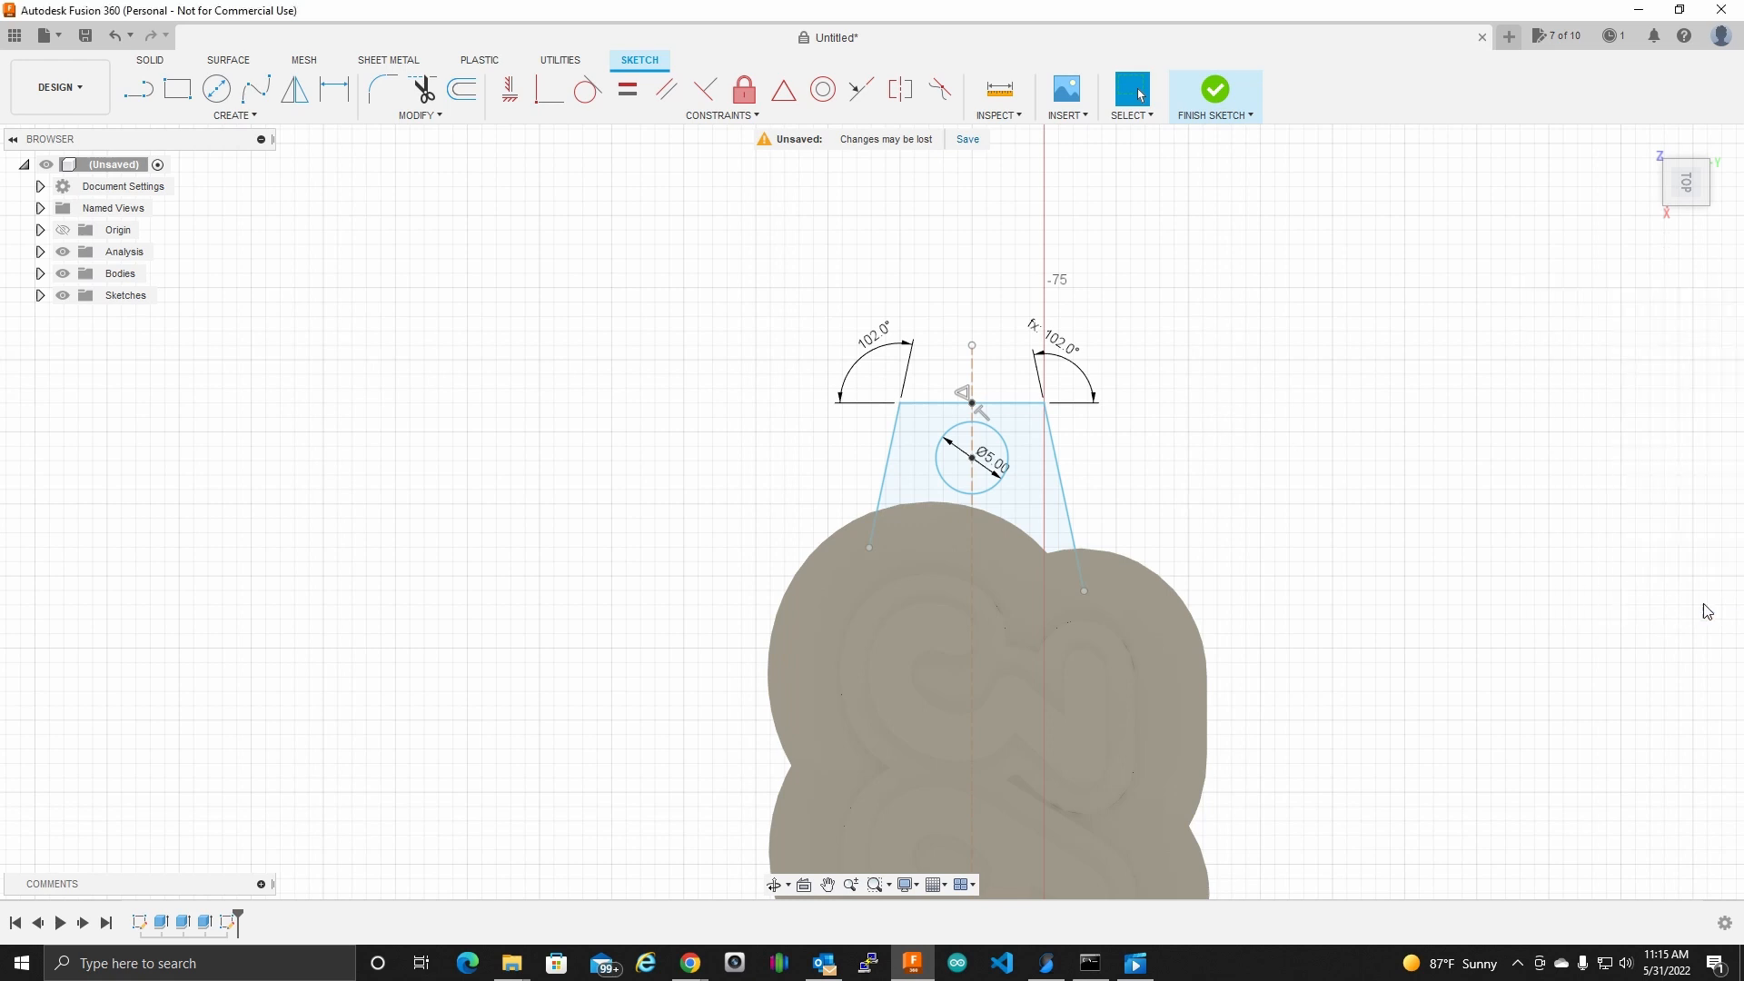
Step: Extrude the tab profile around the 5 mm hole by 3 mm as a new body
mouse_move(1221, 527)
middle_mouse_down("shift")
mouse_move(1272, 499)
mouse_move(1219, 608)
mouse_move(1045, 763)
middle_mouse_up("shift")
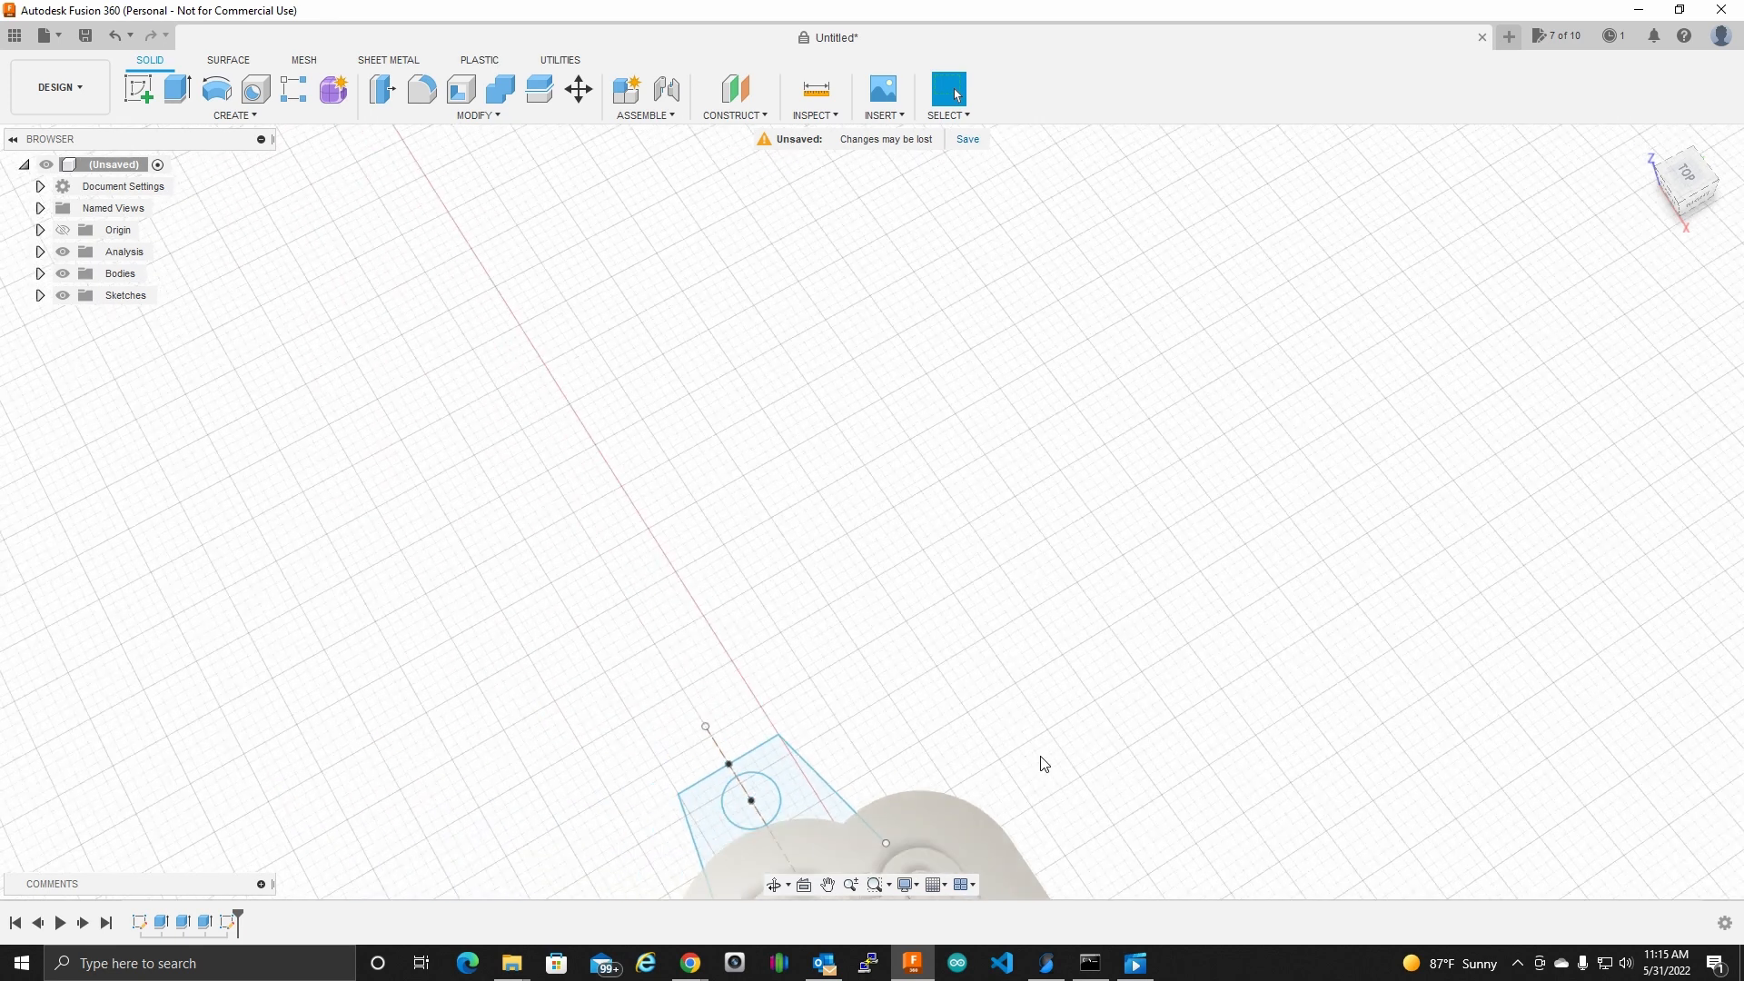
scroll(1044, 763, "down", 5)
middle_click_drag(1269, 794, 1149, 545)
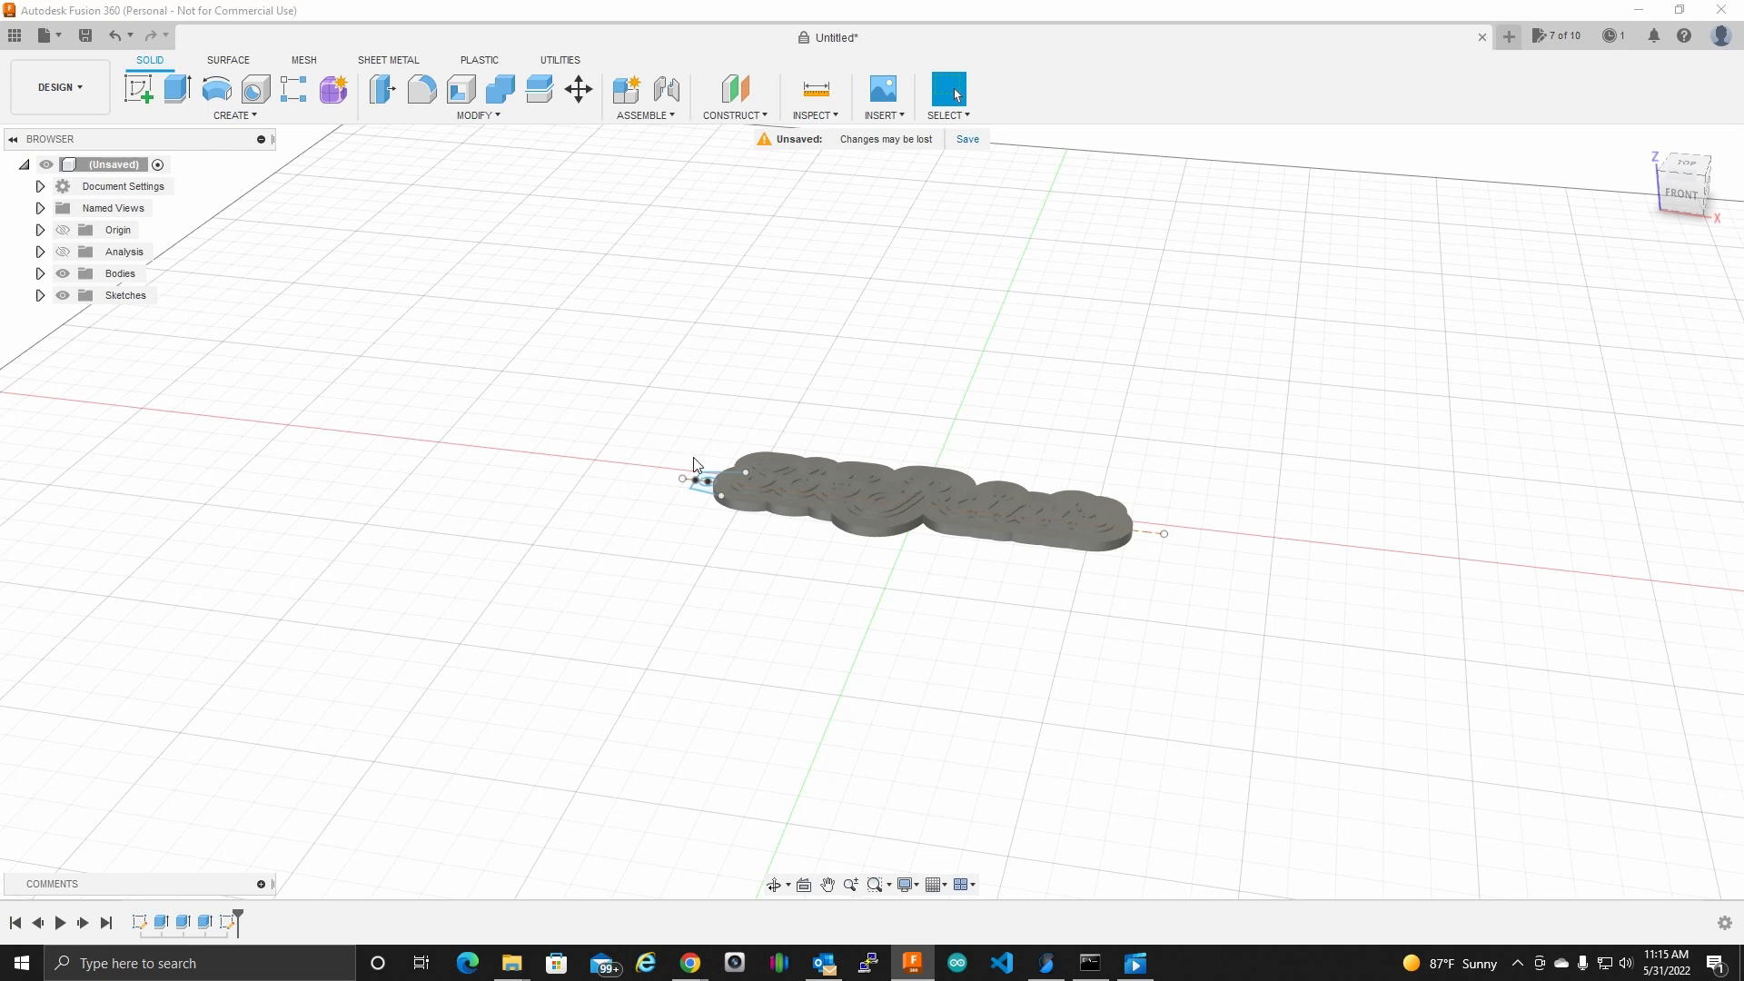
scroll(693, 459, "up", 3)
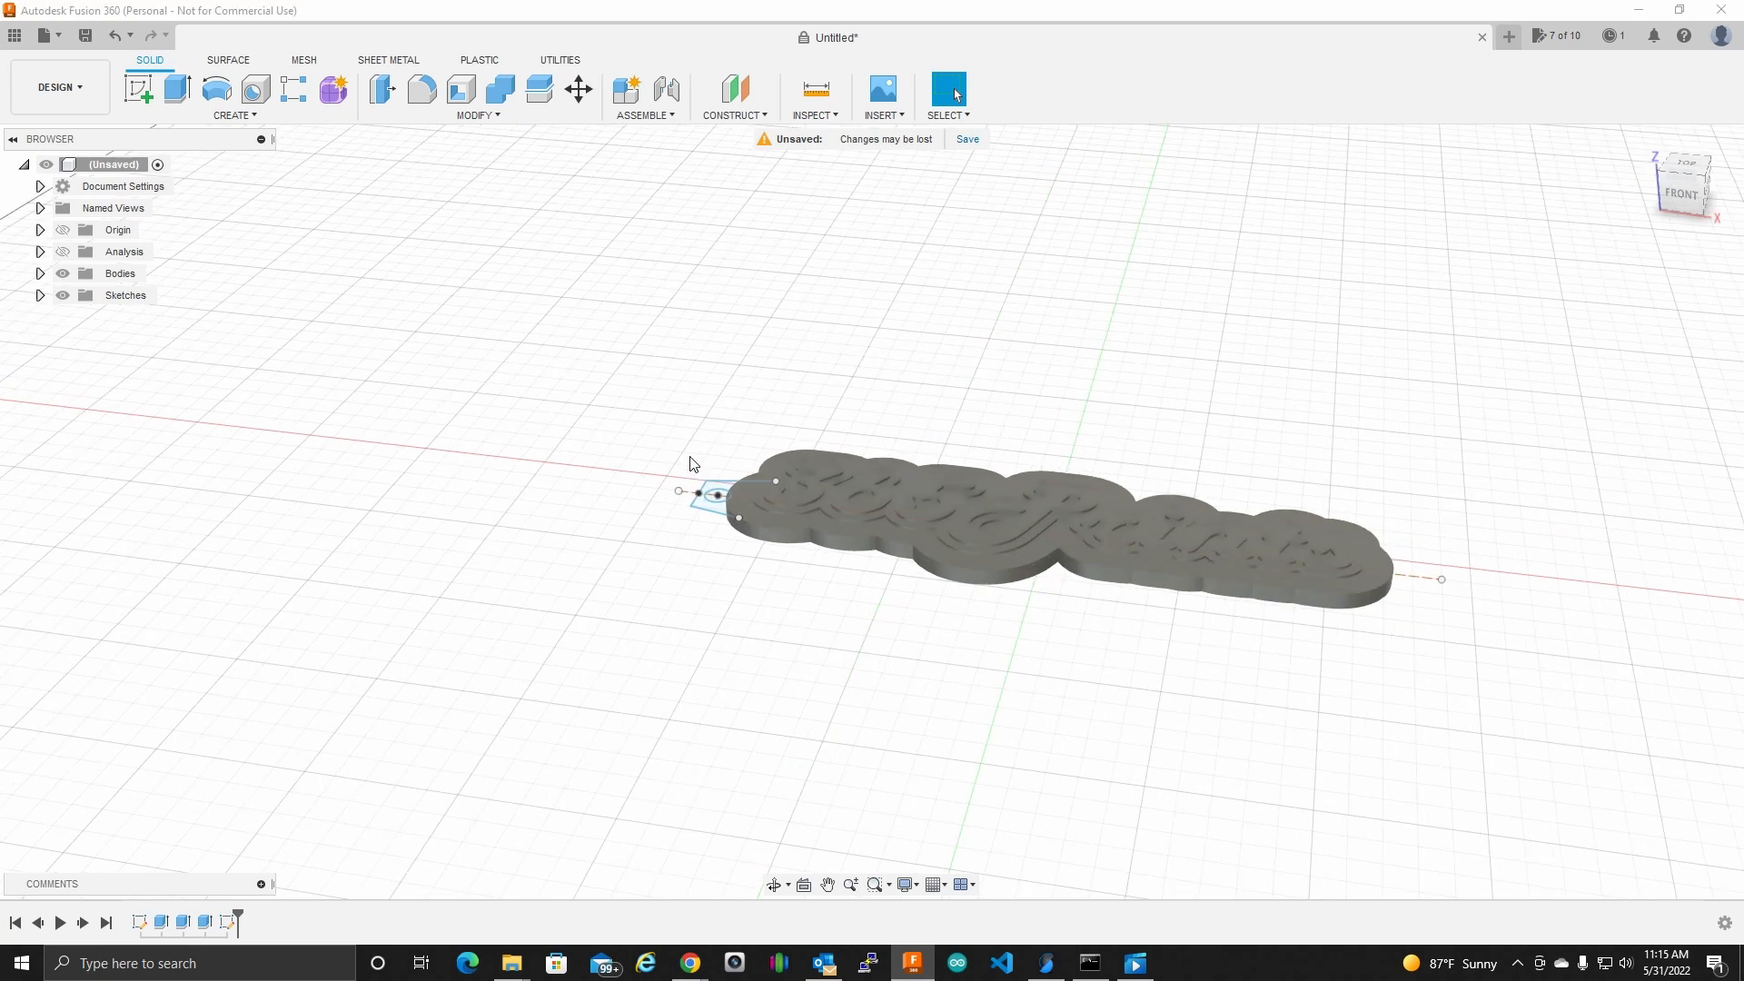
left_click(177, 88)
left_click(719, 525)
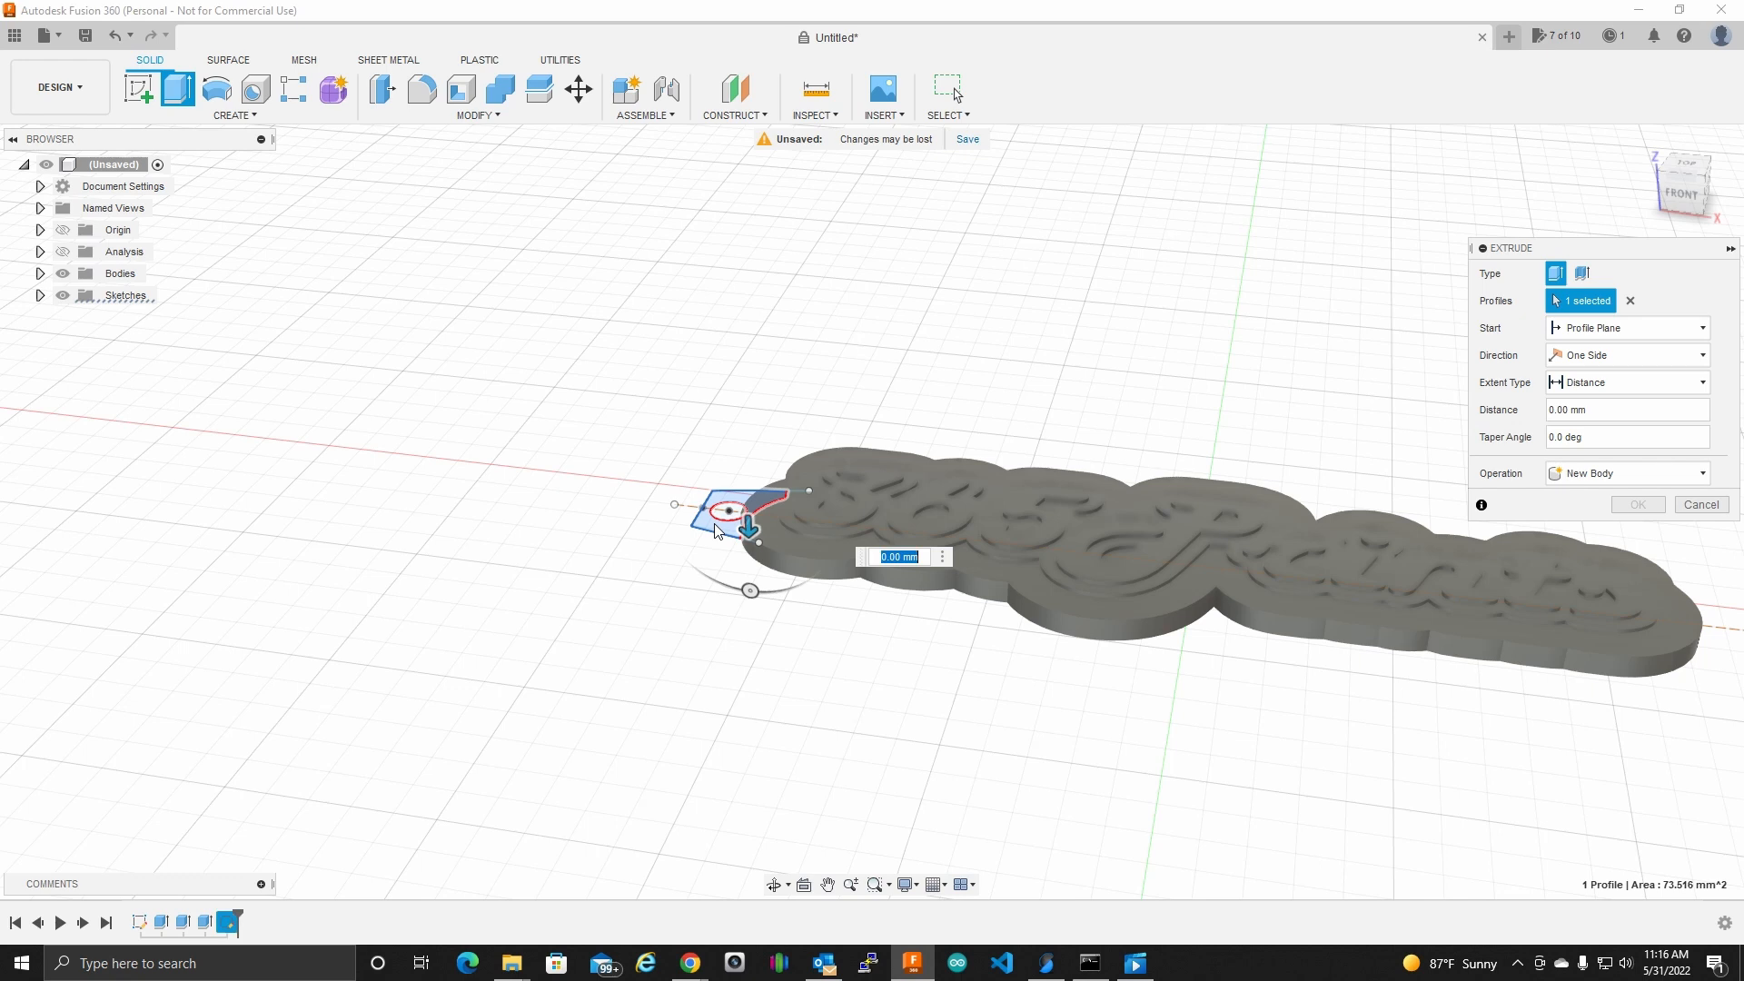
left_click_drag(750, 539, 743, 462)
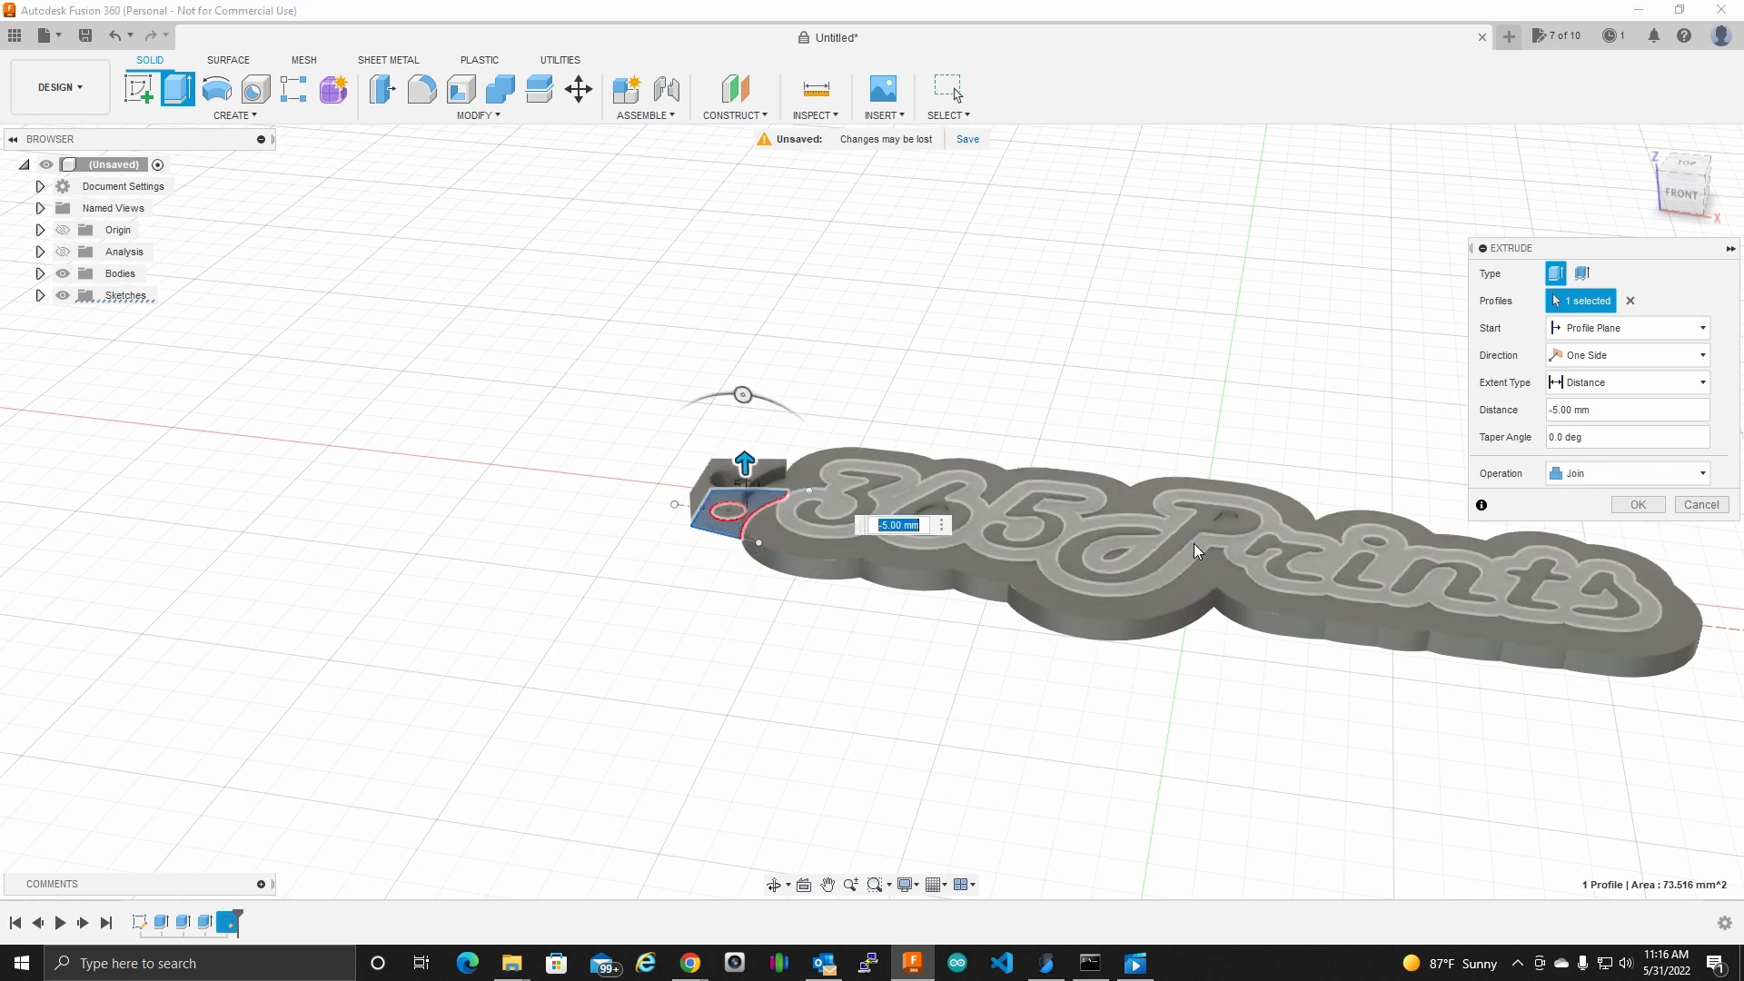
key("Return")
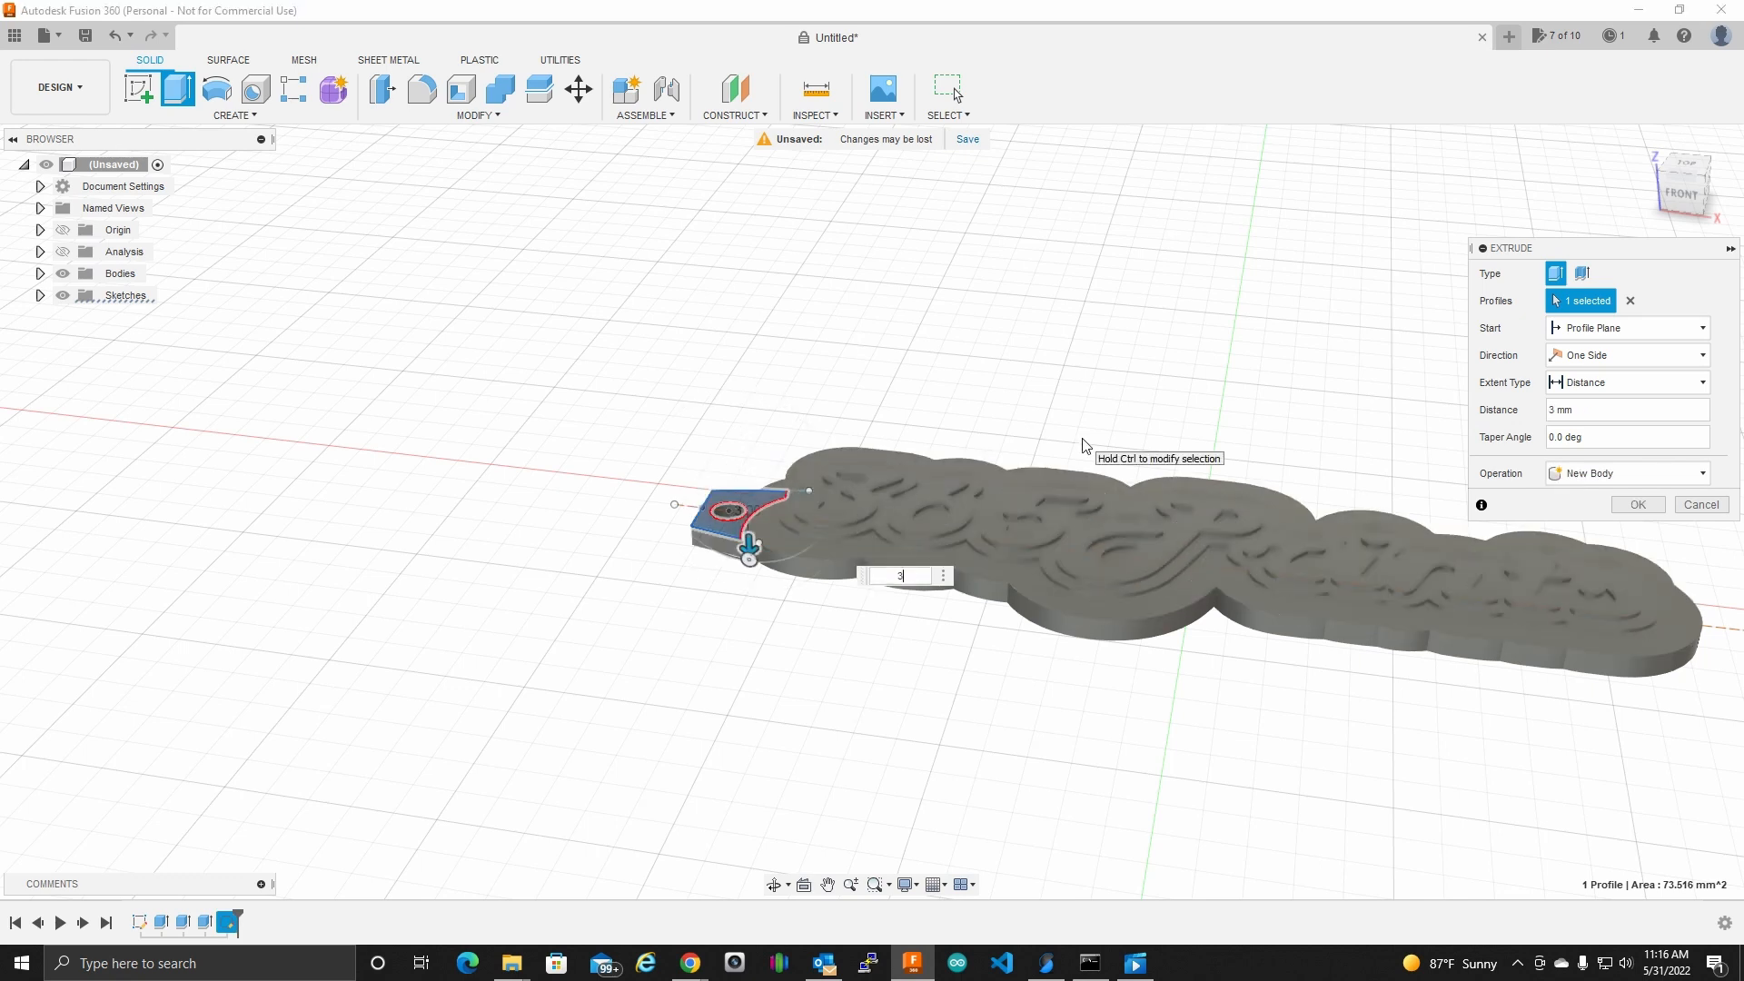
middle_click_drag(988, 422, 1023, 386, "shift")
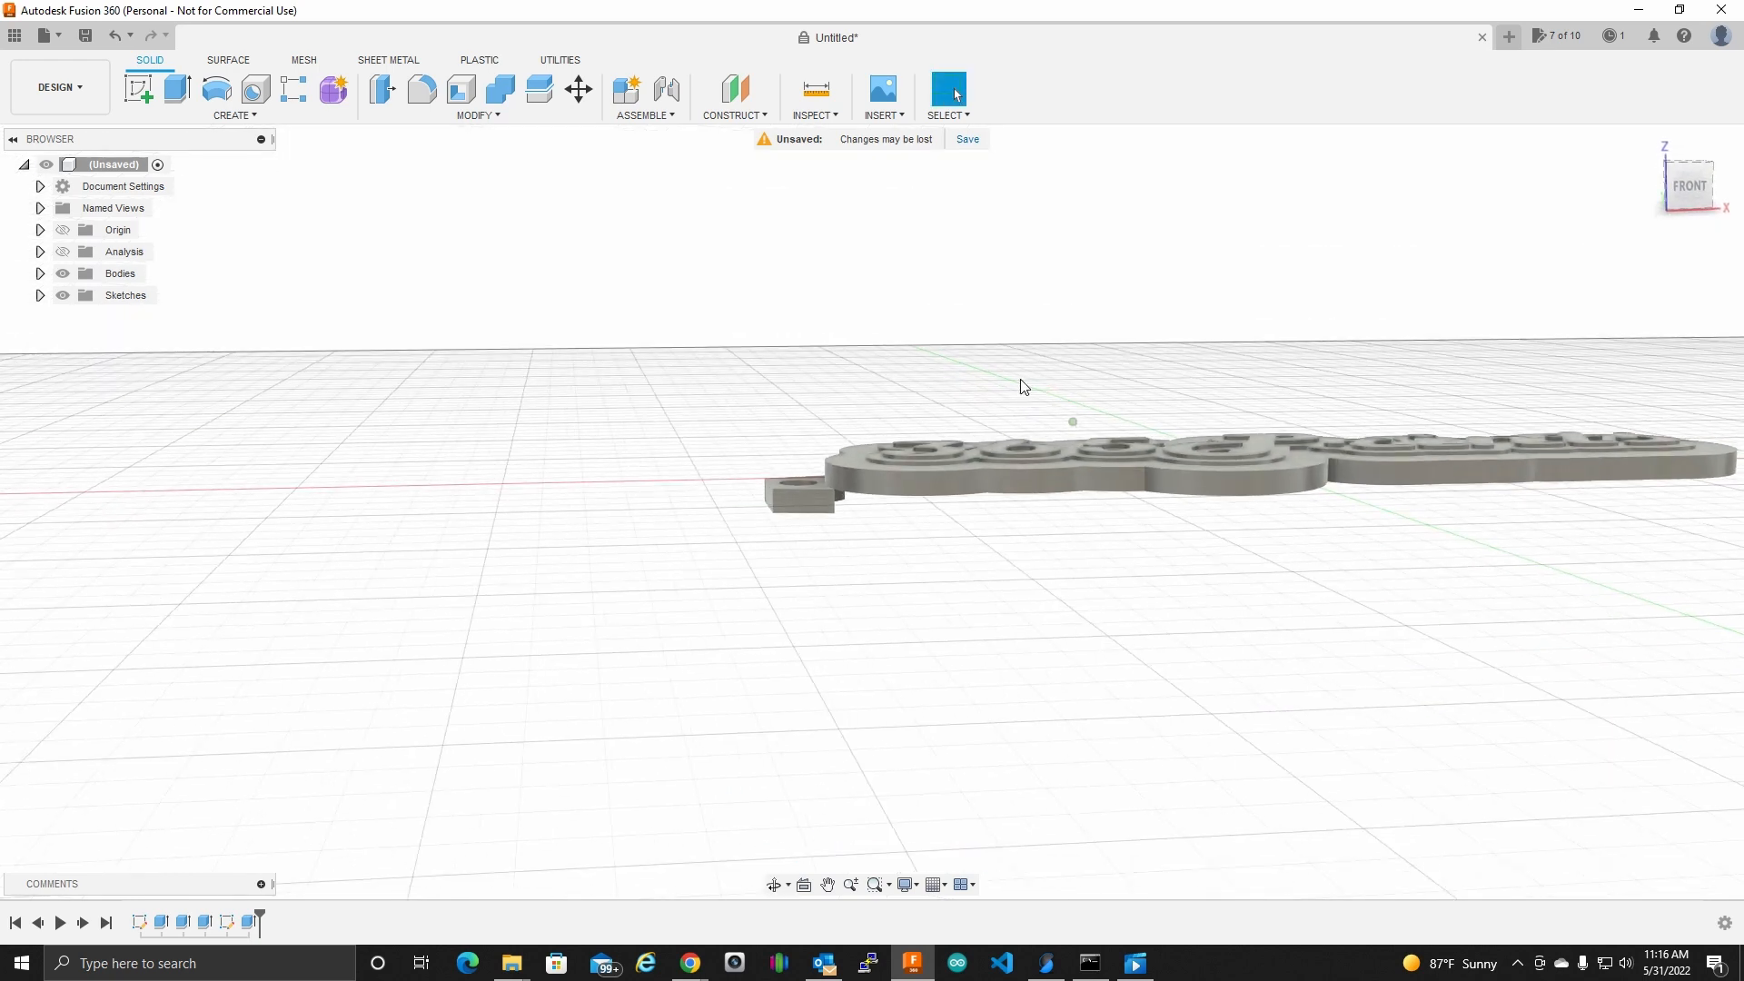
Step: Edit the tab extrusion to run in the opposite direction, level with the text's base layer
right_click(259, 931)
left_click(325, 743)
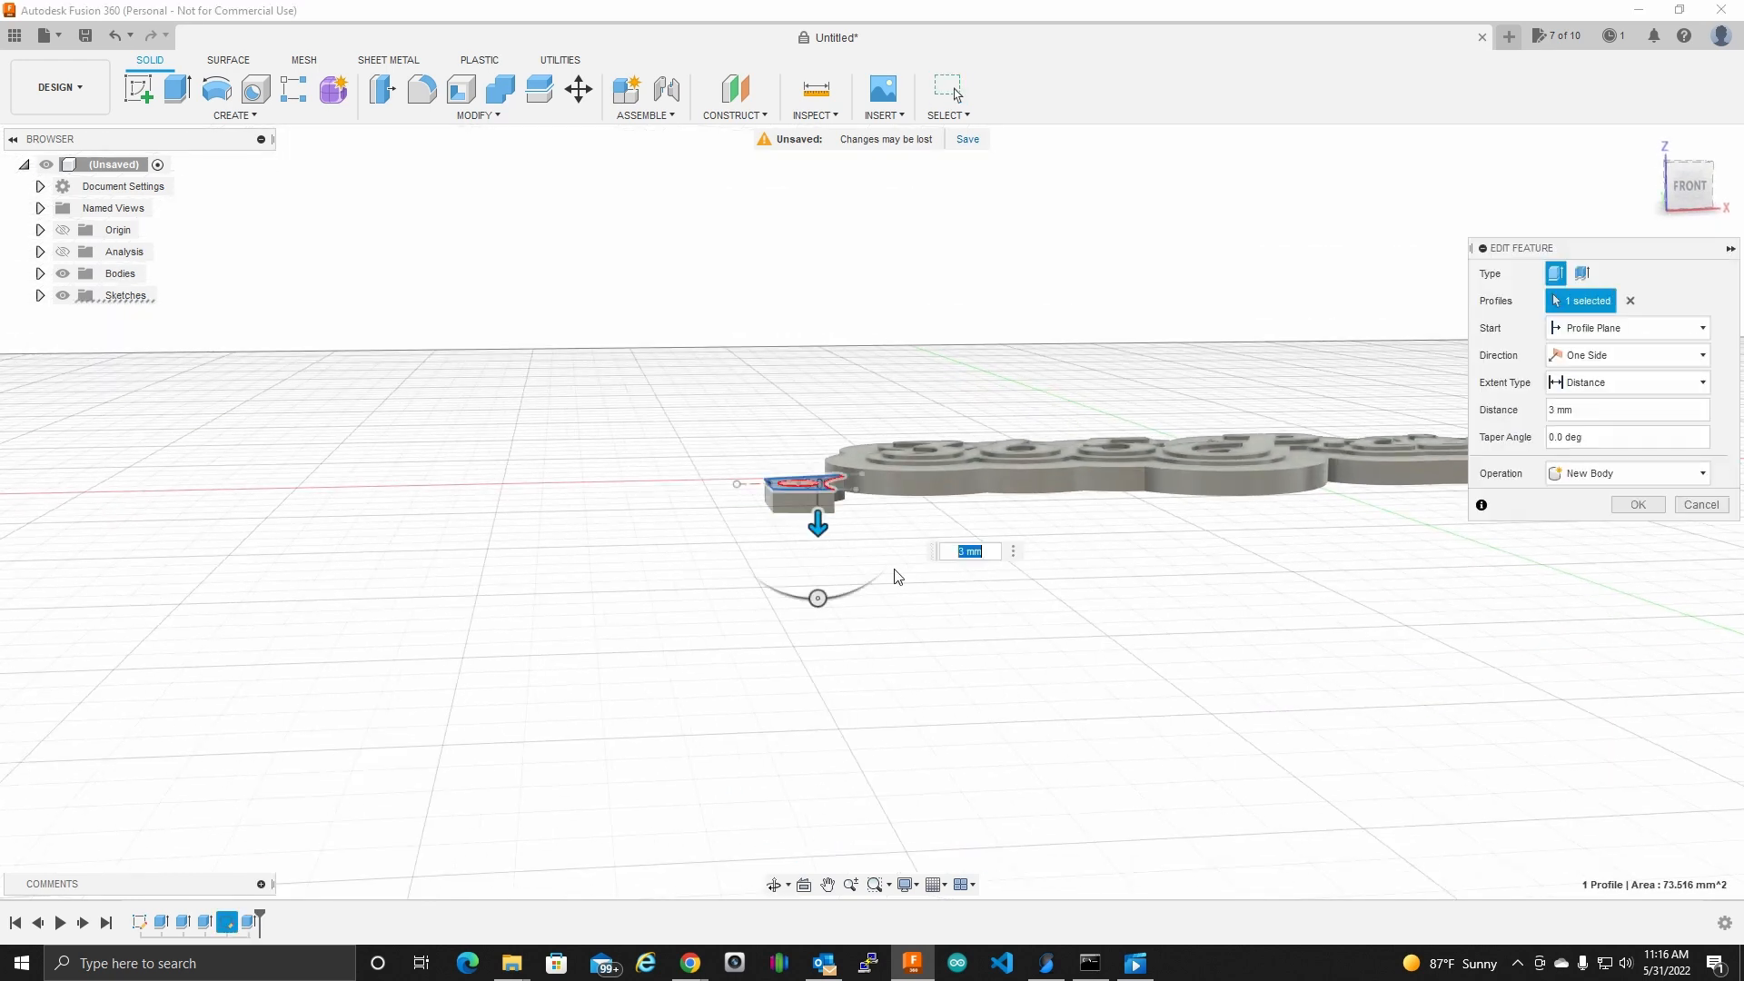
key("Return")
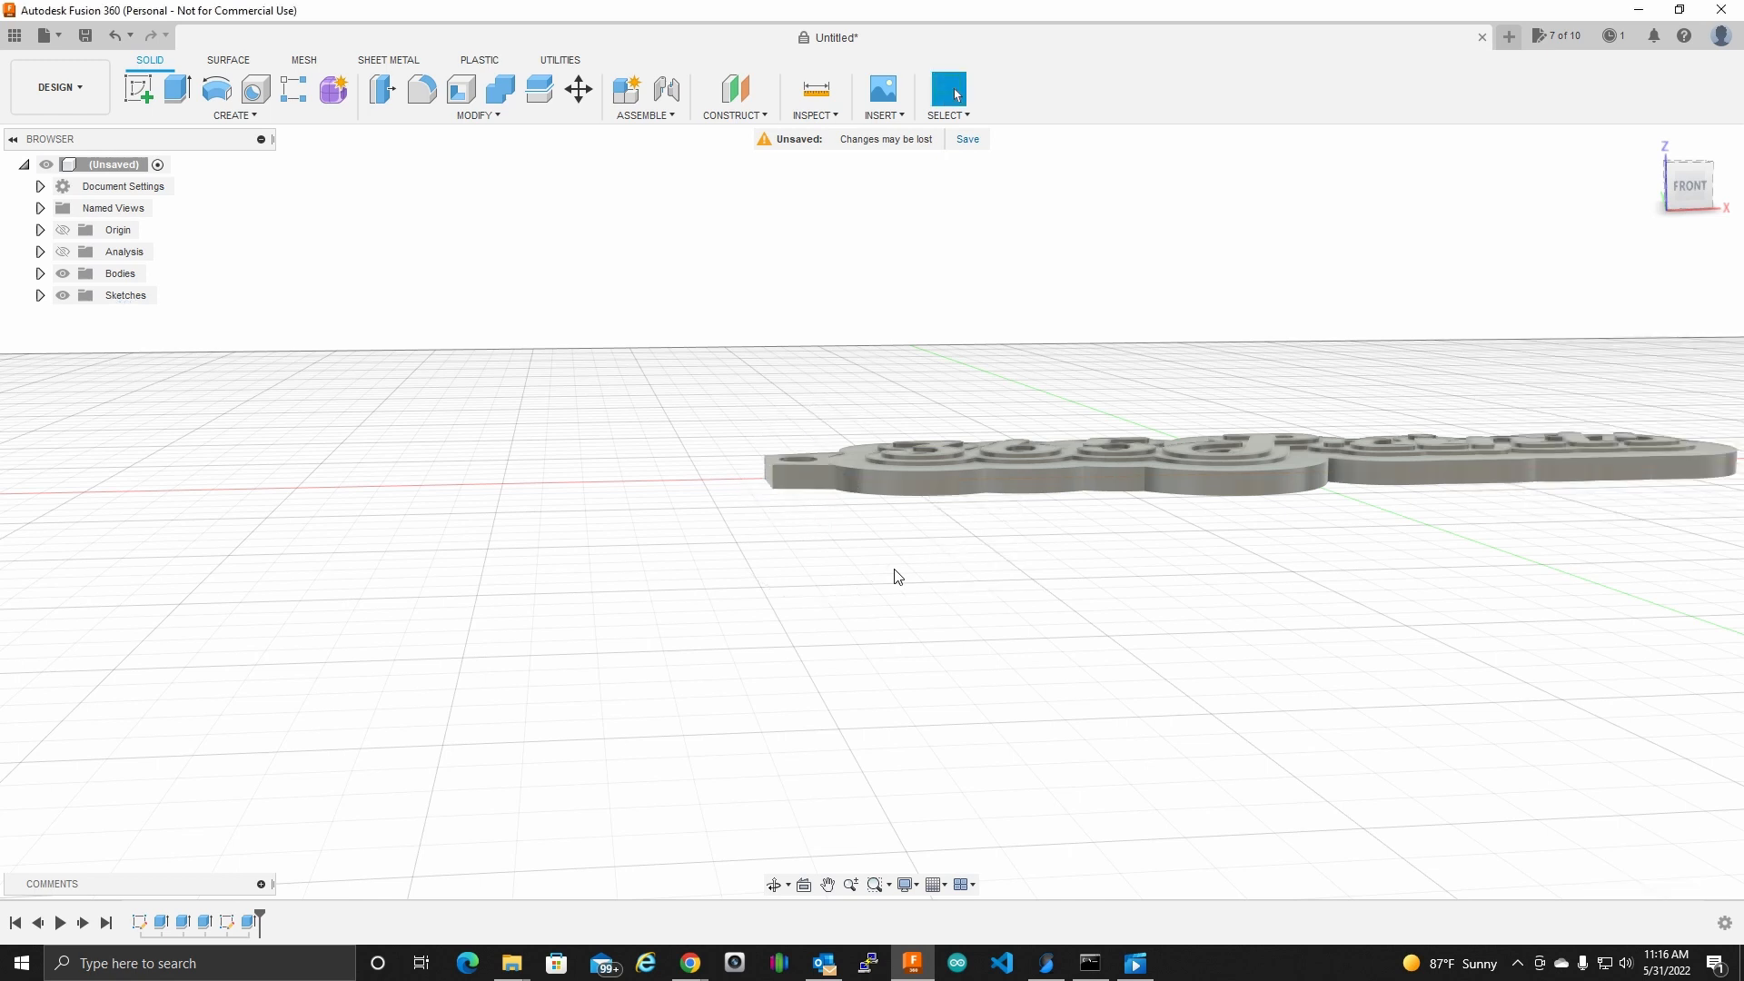
Step: Combine the tab body with the 365Prints base body using the Join operation
middle_click_drag(899, 354, 1081, 654, "shift")
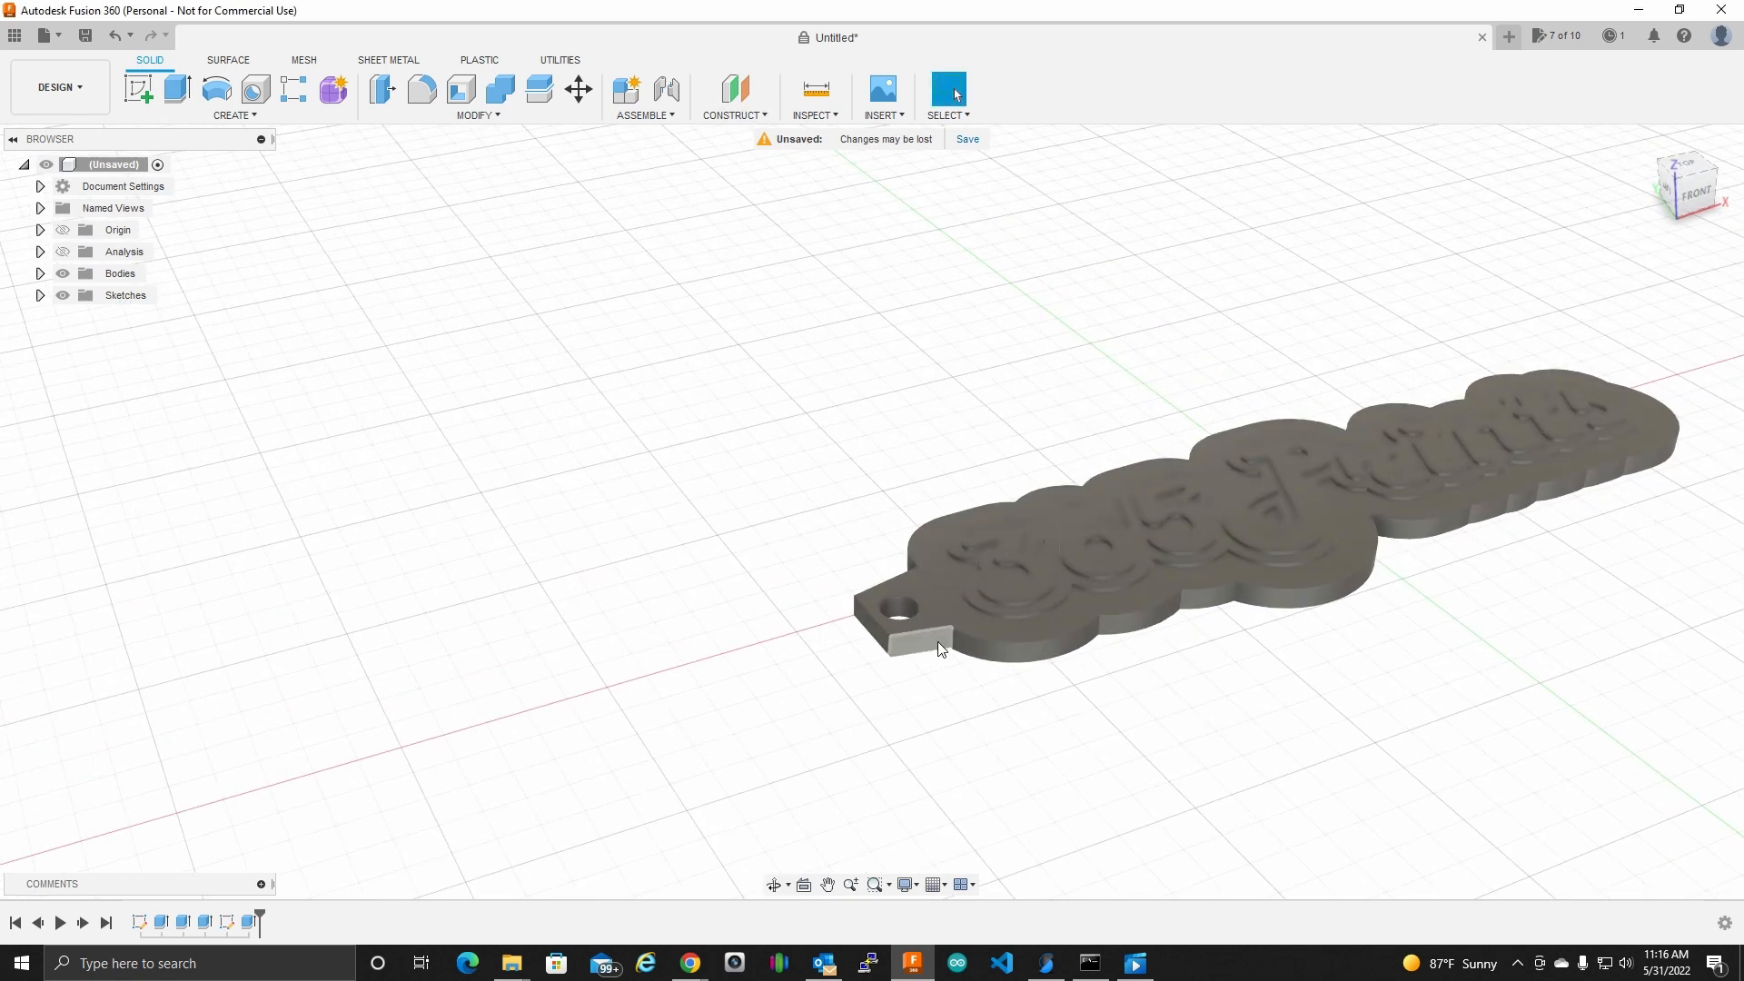
left_click(474, 116)
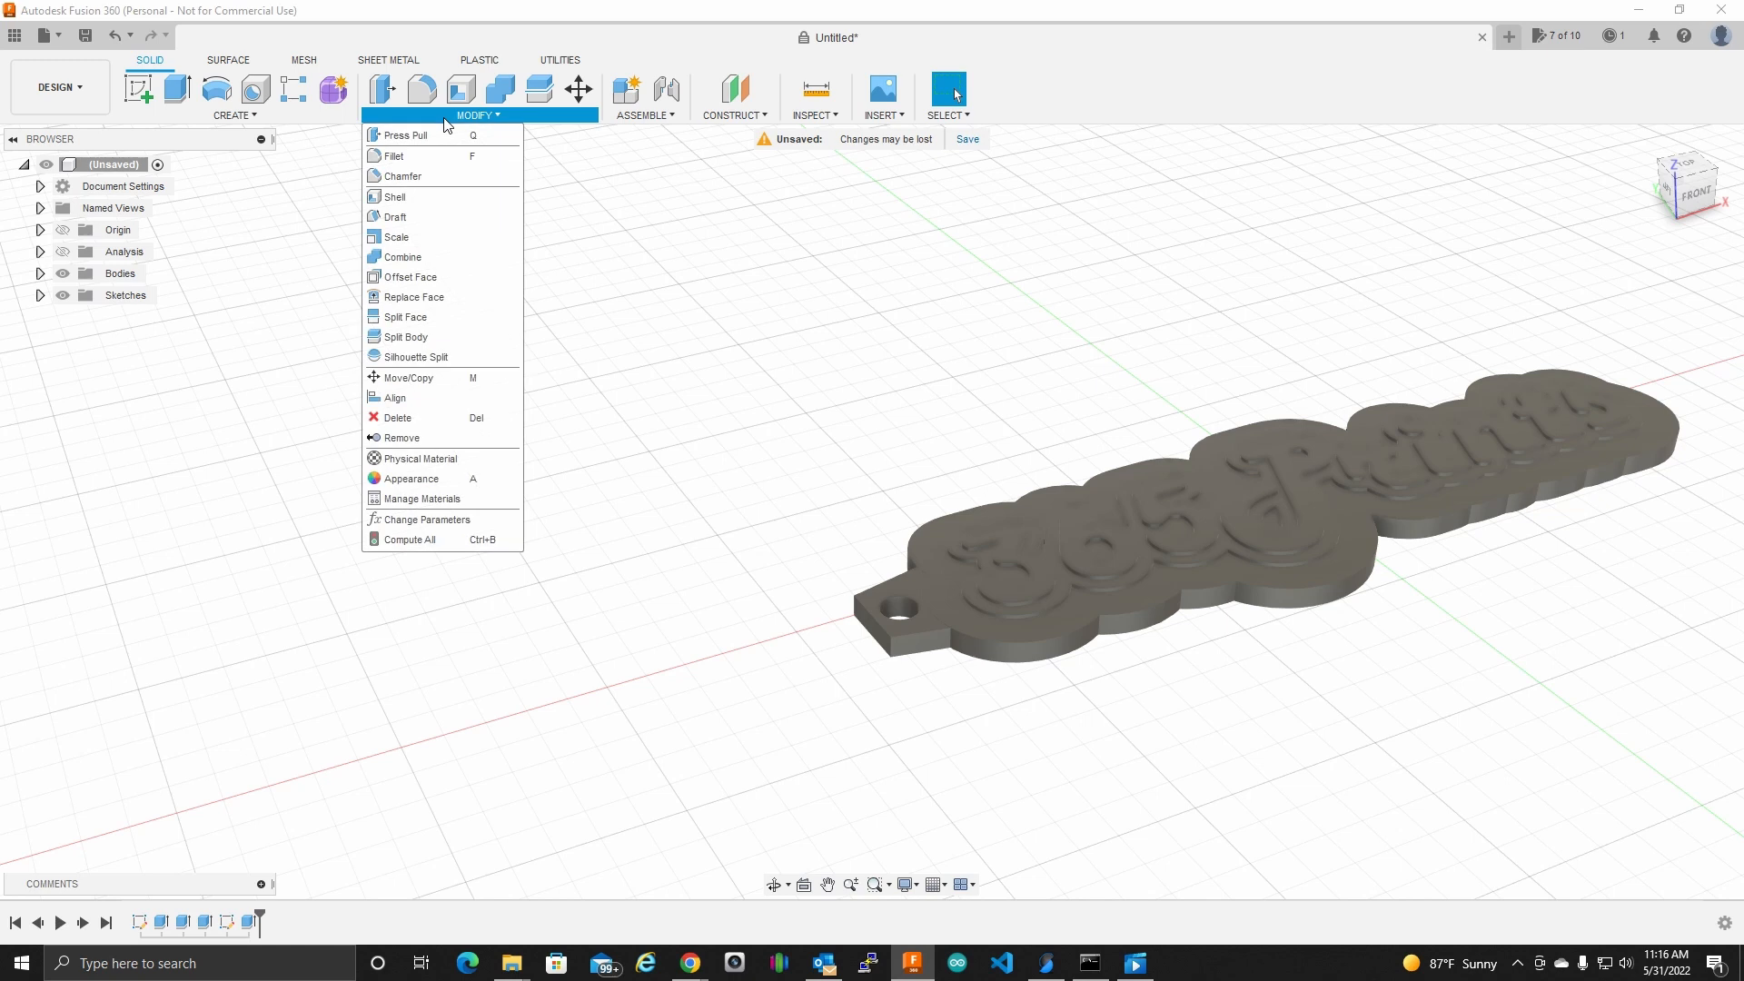
left_click(449, 269)
left_click(920, 650)
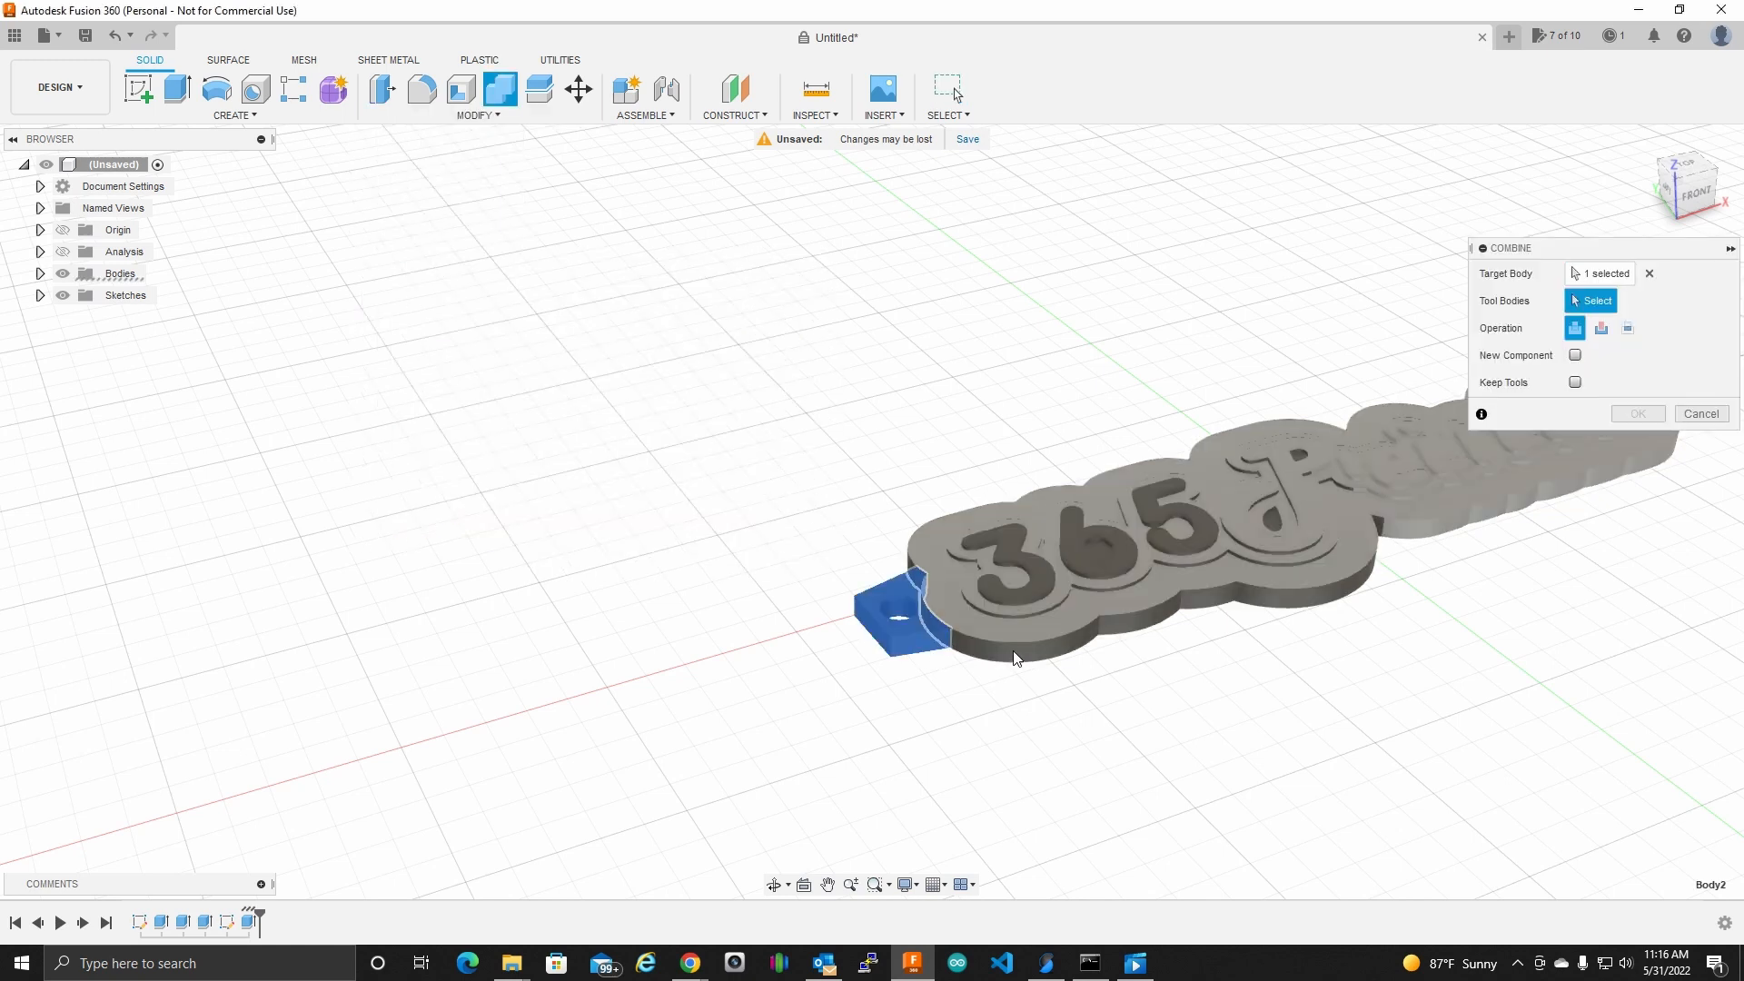
left_click(1611, 498)
key("Return")
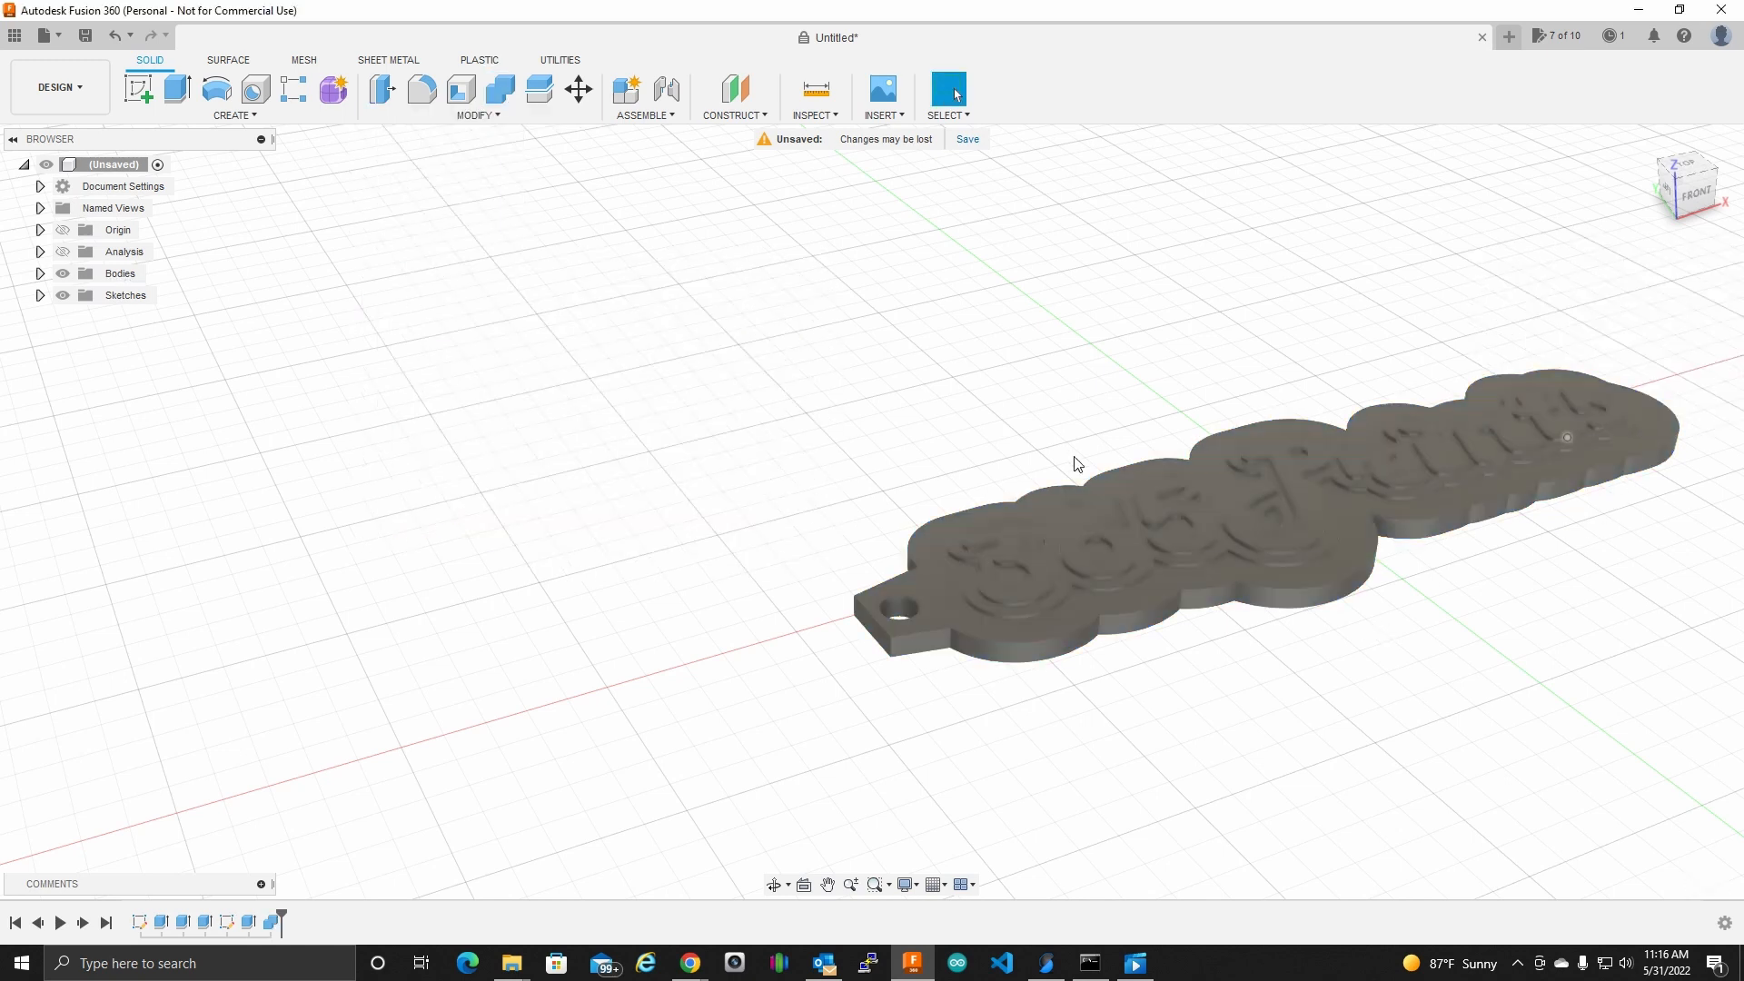
Step: Fillet the two vertical edges where the tab meets the base with a 5 mm radius
left_click(422, 91)
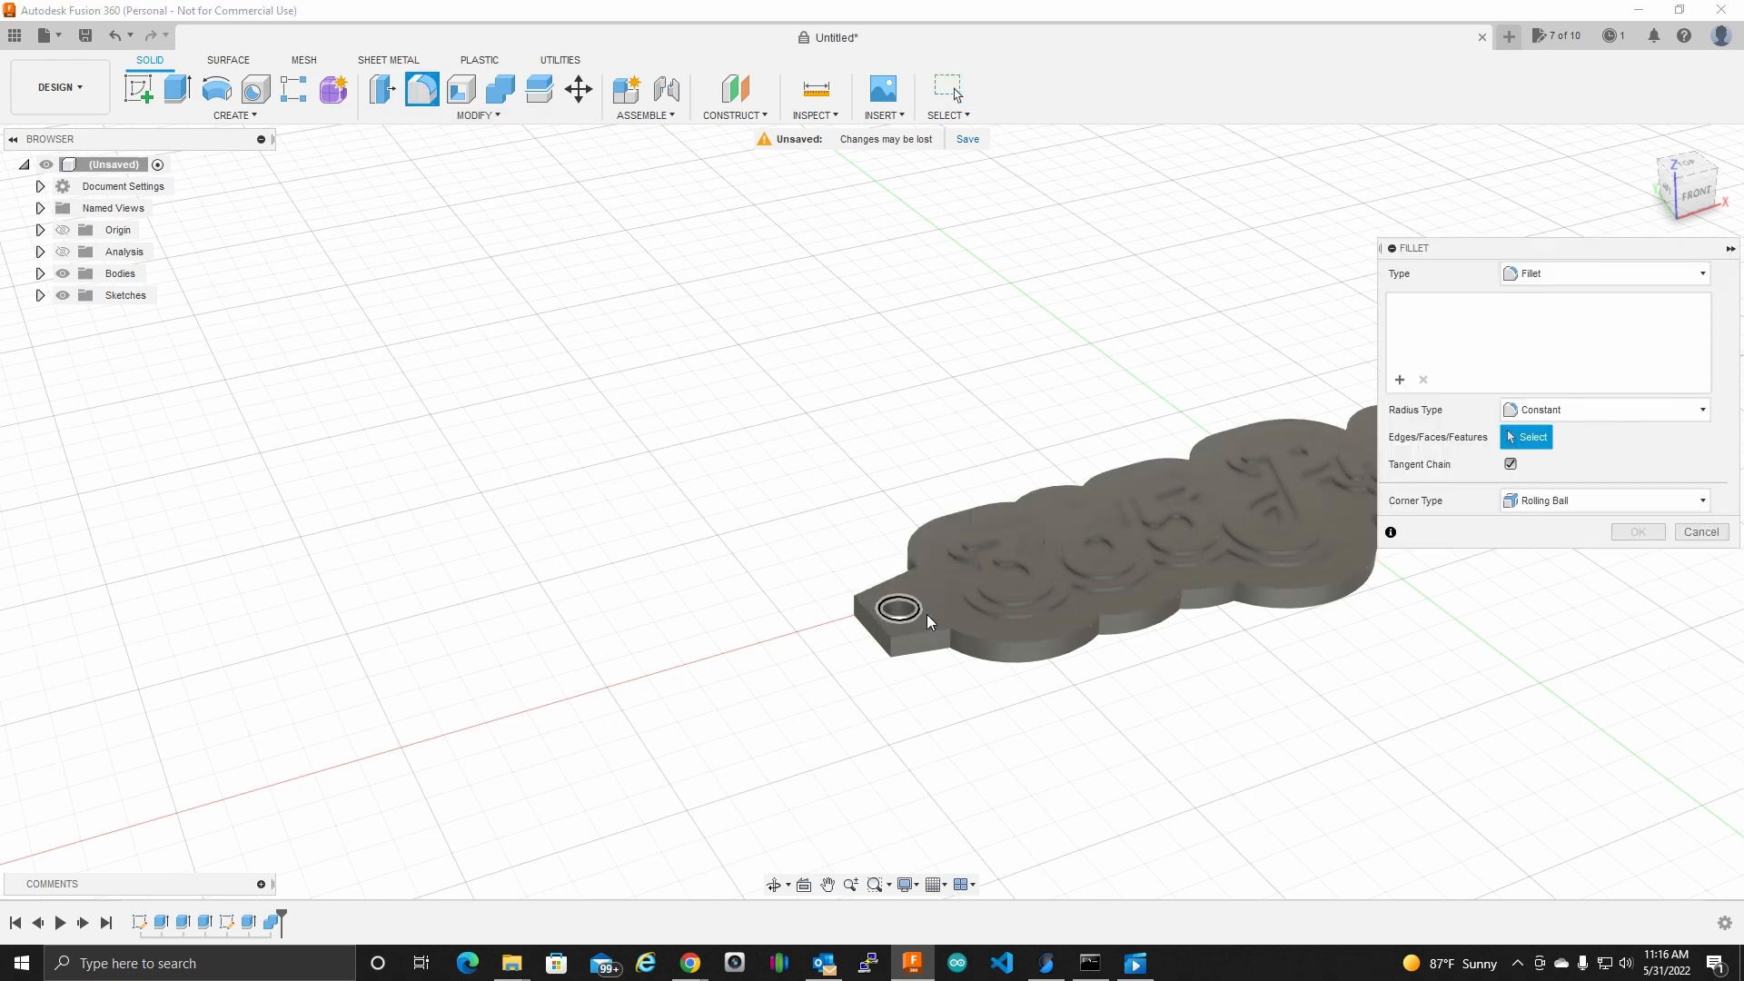
left_click(949, 640)
middle_click_drag(949, 640, 1126, 472, "shift")
left_click(1270, 596)
middle_click_drag(1544, 614, 1051, 645, "shift")
left_click_drag(1032, 627, 1018, 628)
middle_click_drag(1184, 373, 1024, 479, "shift")
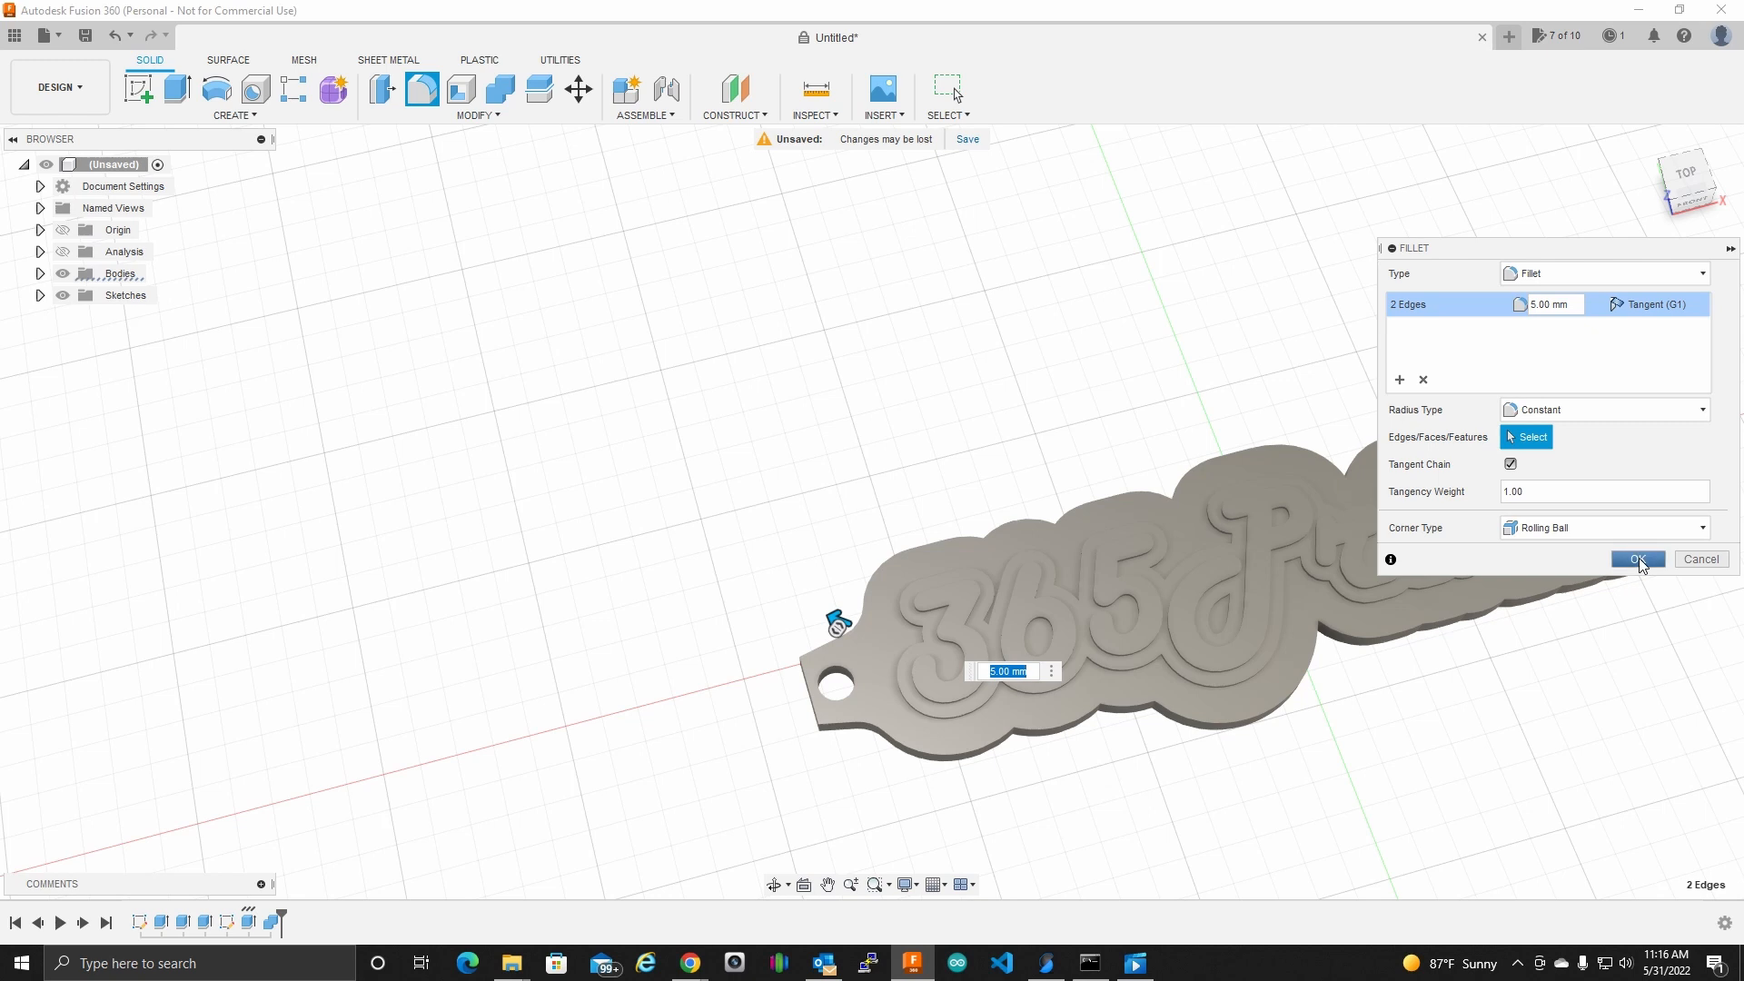
left_click(1638, 559)
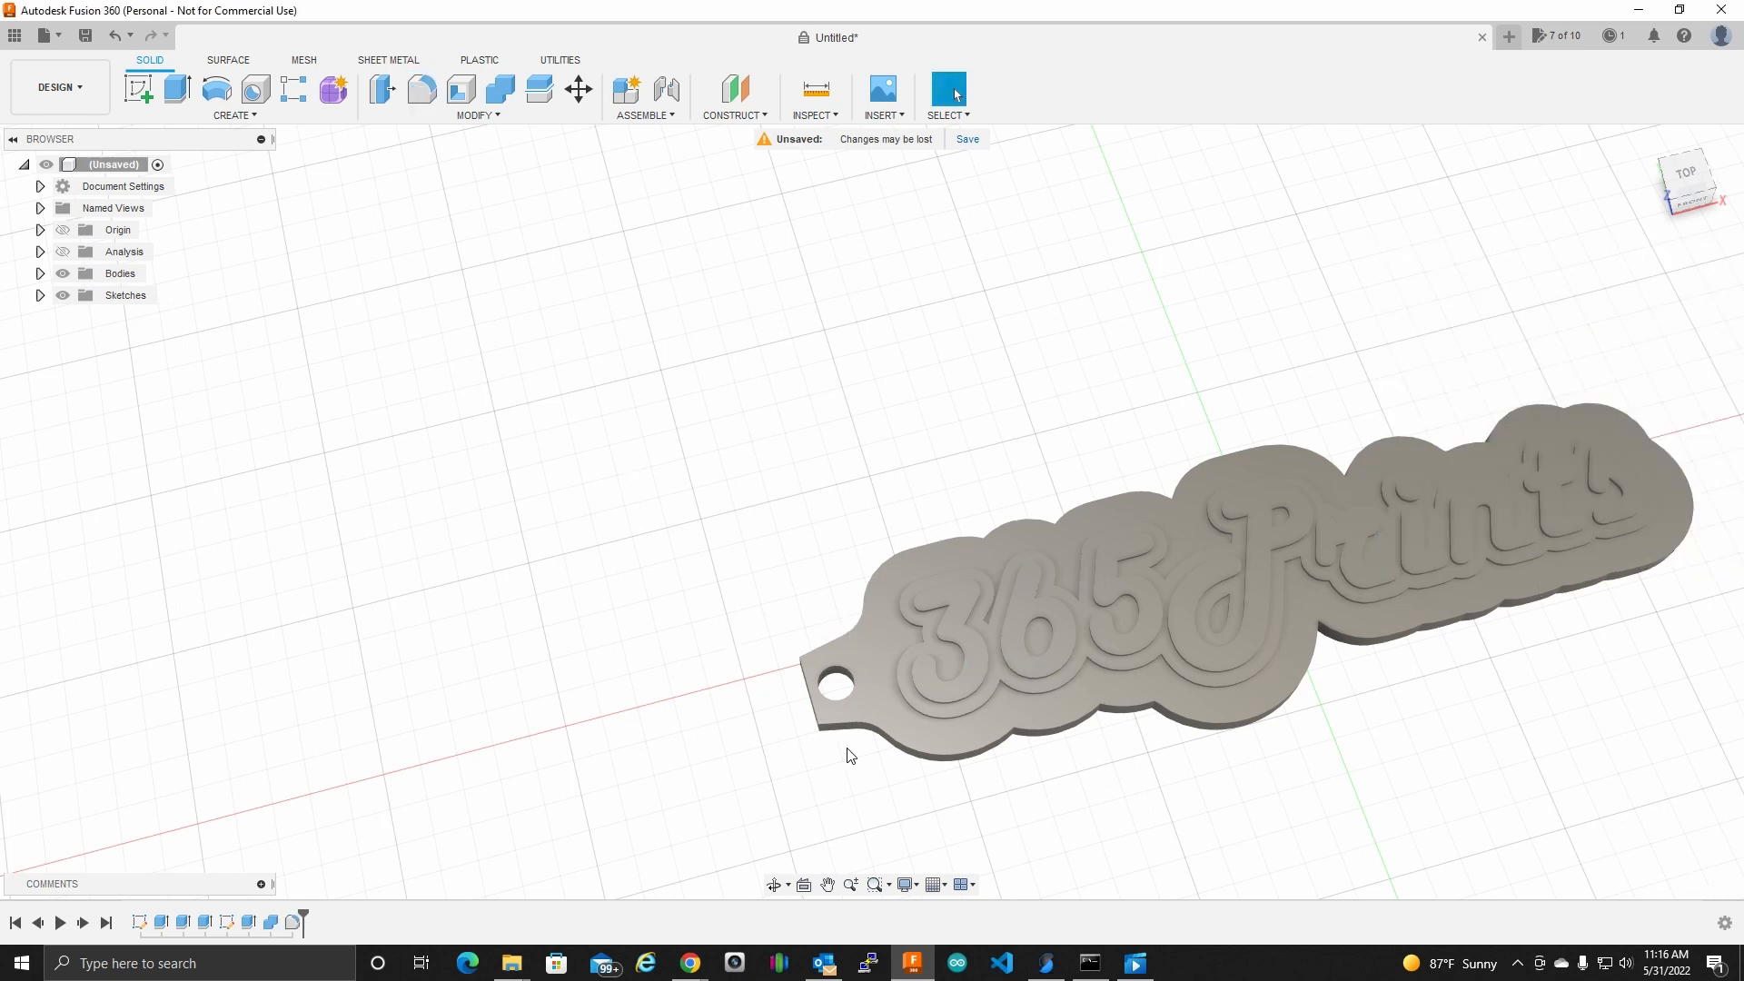
Step: Look up the center-of-mass entry in the Analysis folder and turn the folder's visibility on
middle_click_drag(1361, 424, 1144, 386, "shift")
left_click(40, 252)
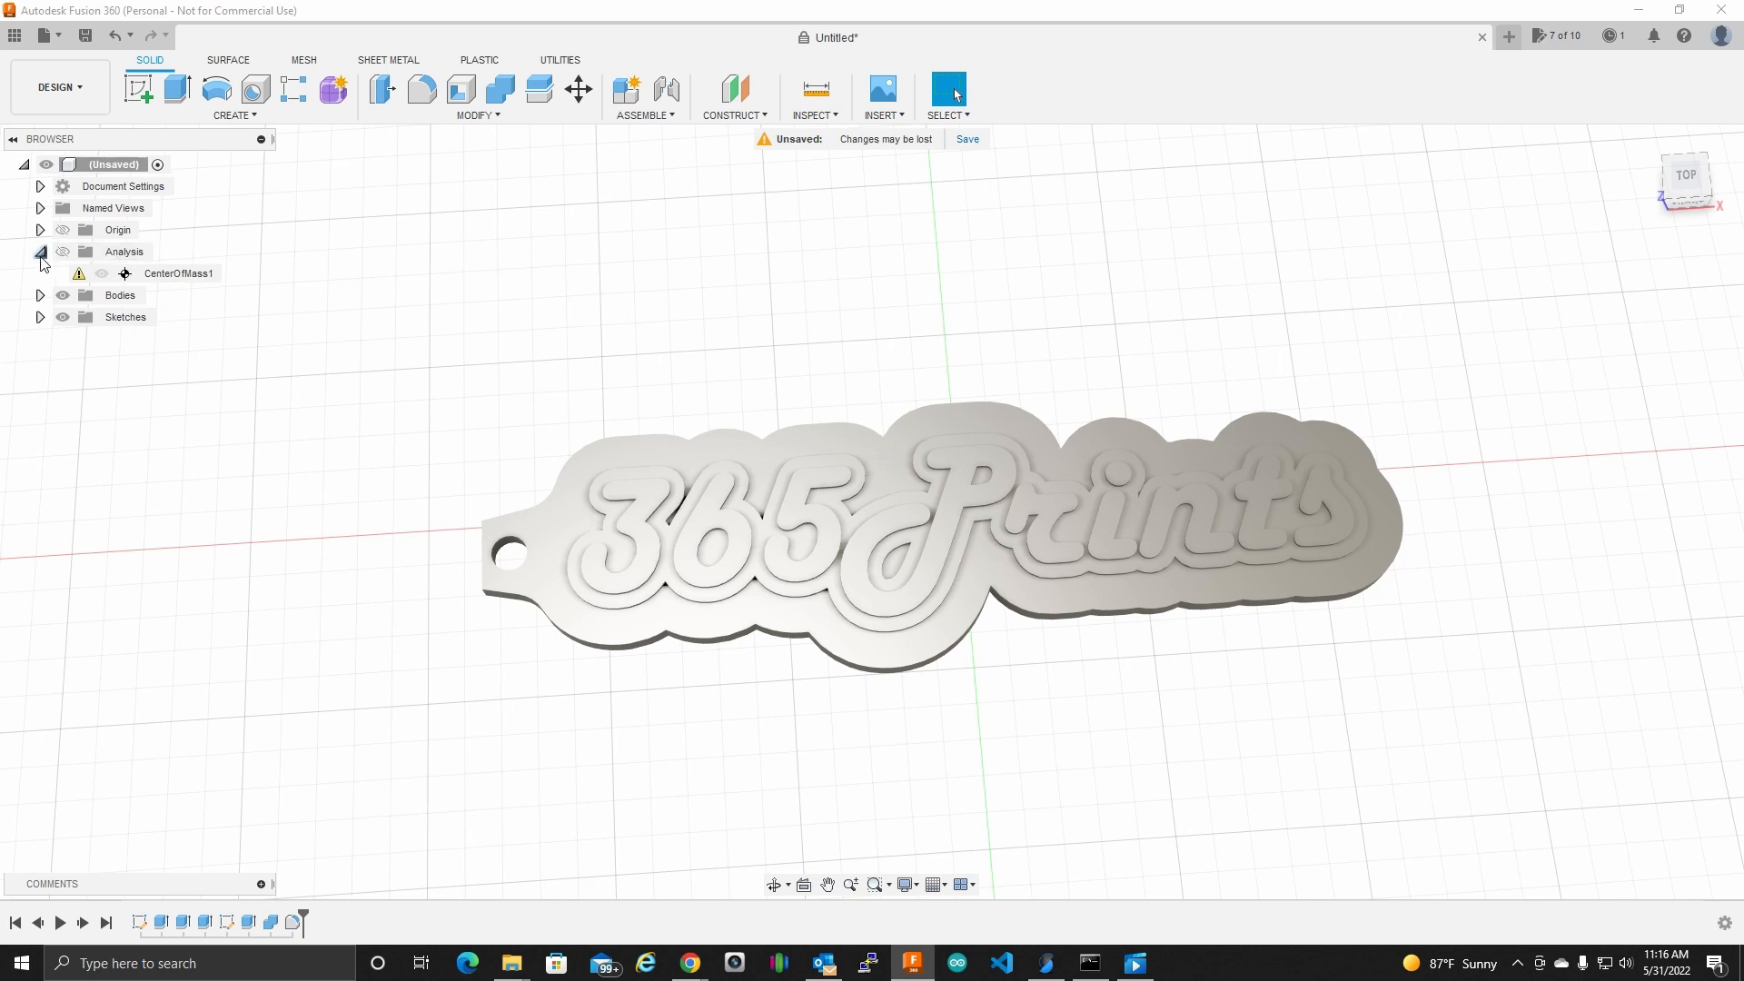
left_click(63, 253)
left_click(40, 253)
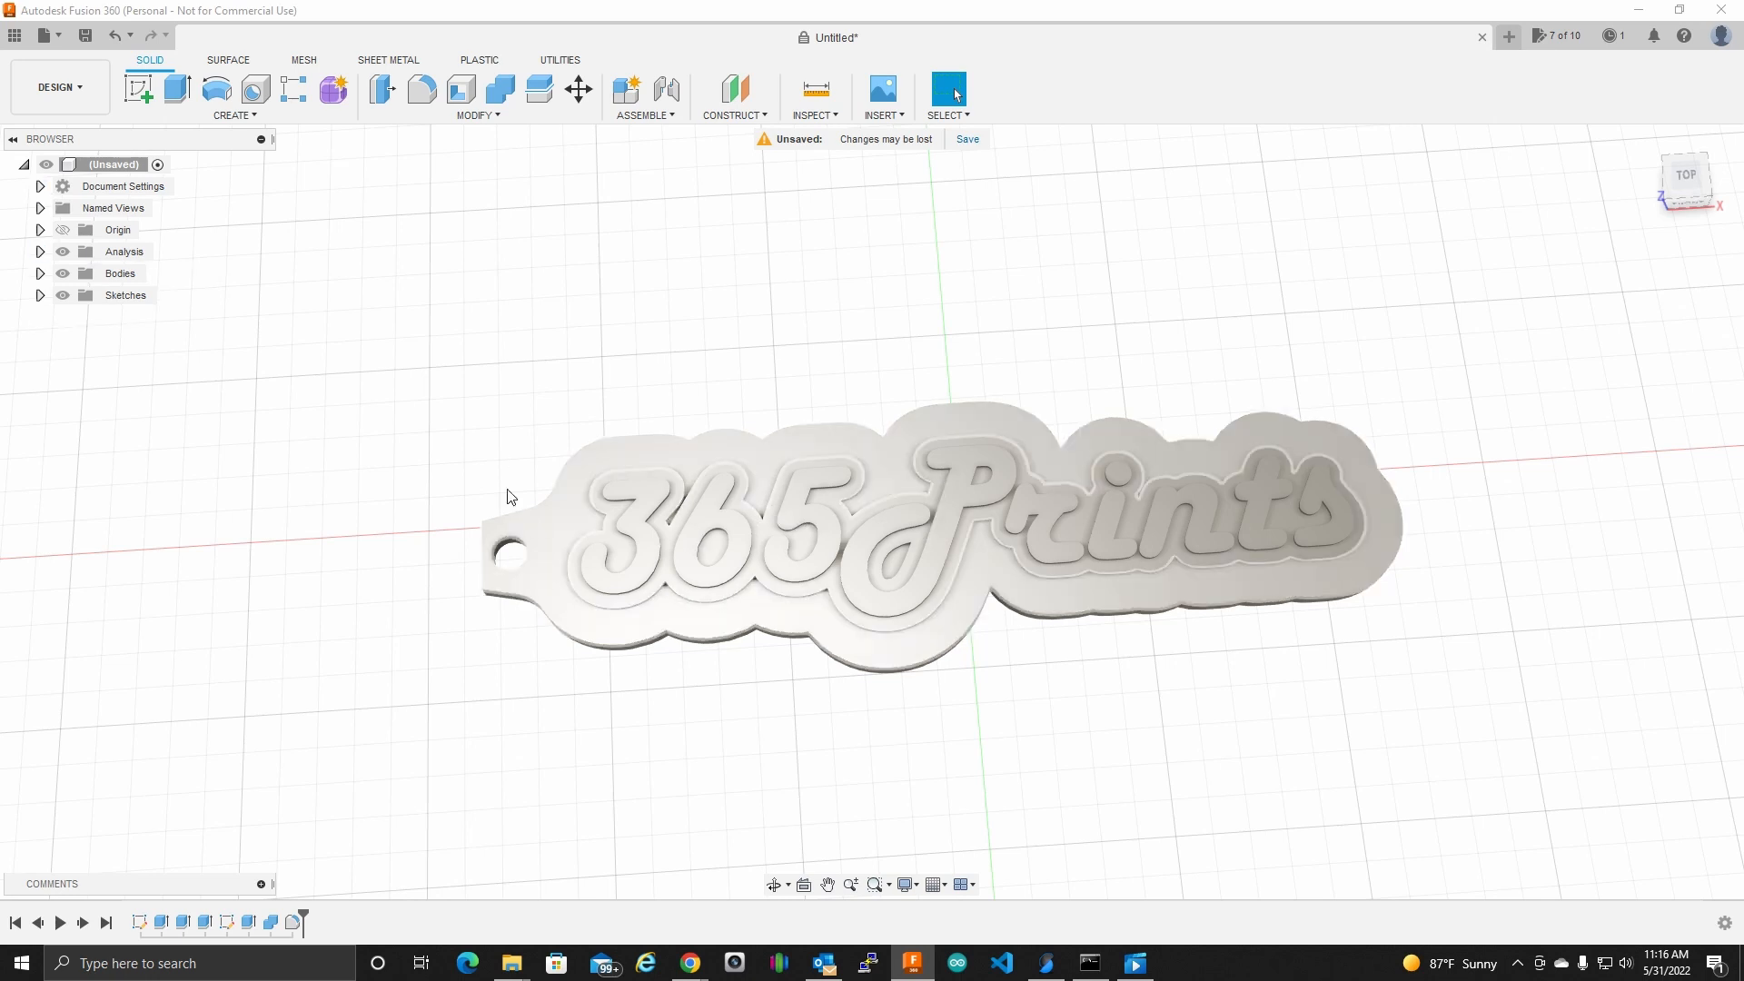
Step: Roll the timeline back to just before the Combine feature and return it to the end, checking the joined top face
mouse_move(1042, 378)
middle_mouse_down("shift")
mouse_move(1078, 356)
mouse_move(1061, 367)
middle_mouse_up("shift")
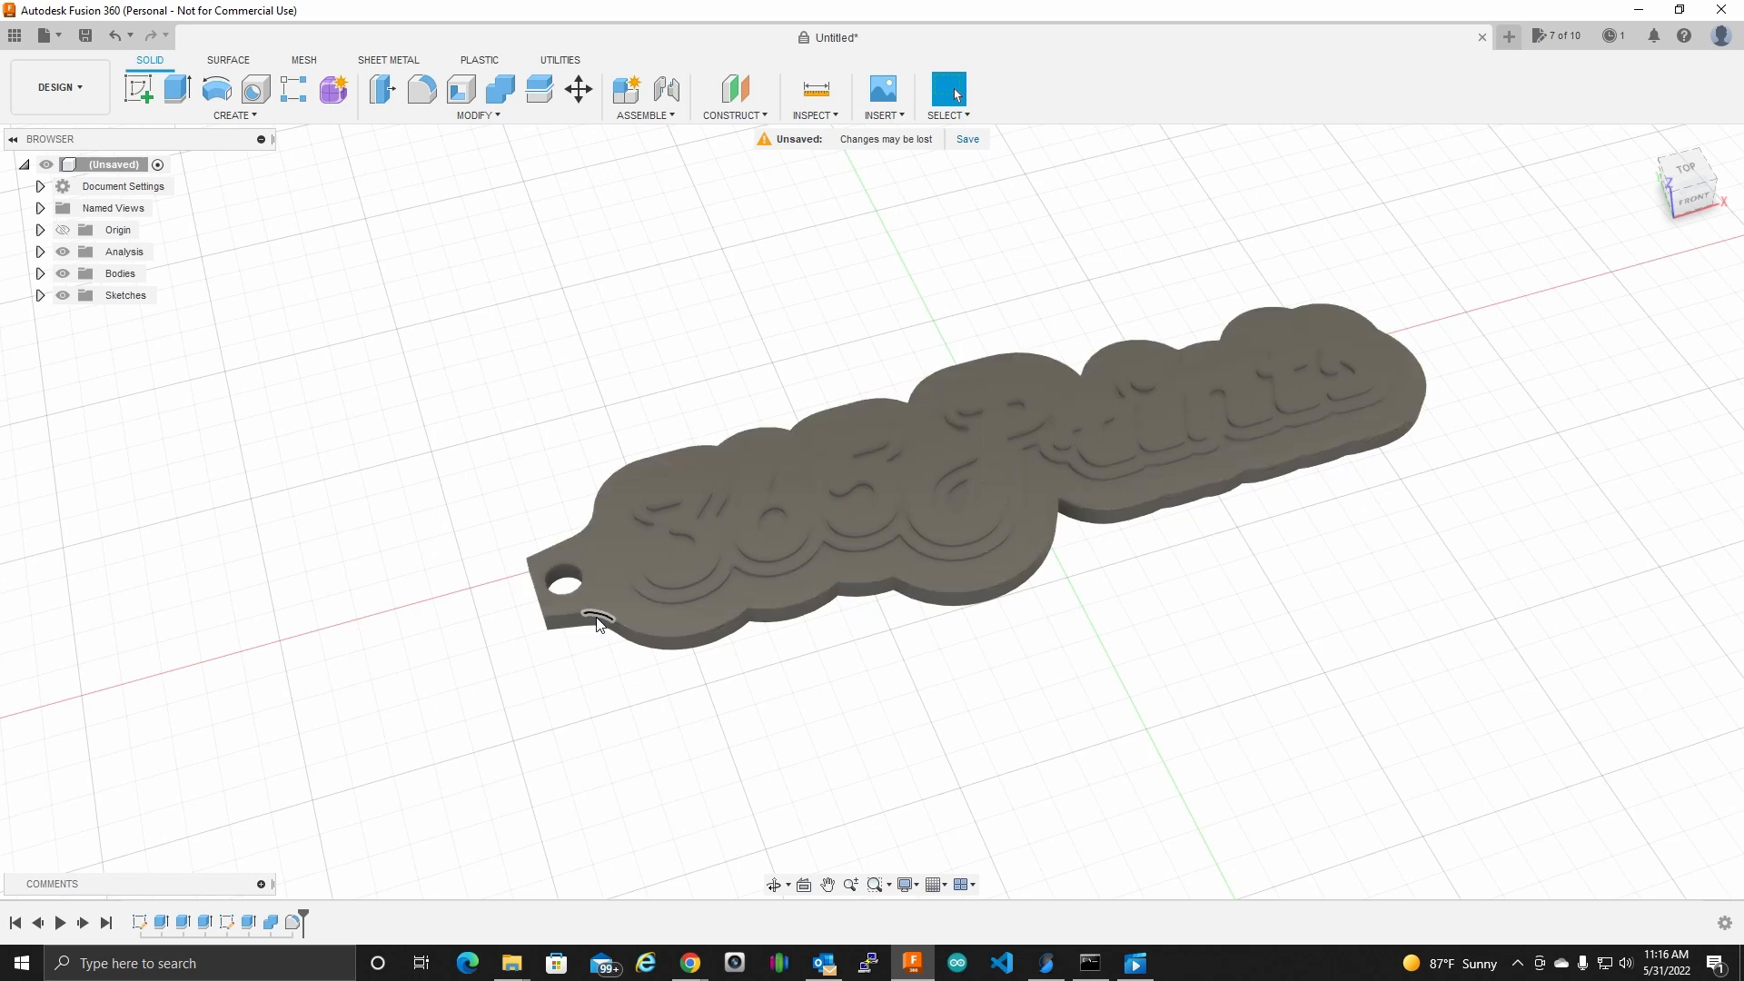
left_click_drag(311, 922, 259, 921)
left_click_drag(269, 922, 305, 923)
left_click(923, 580)
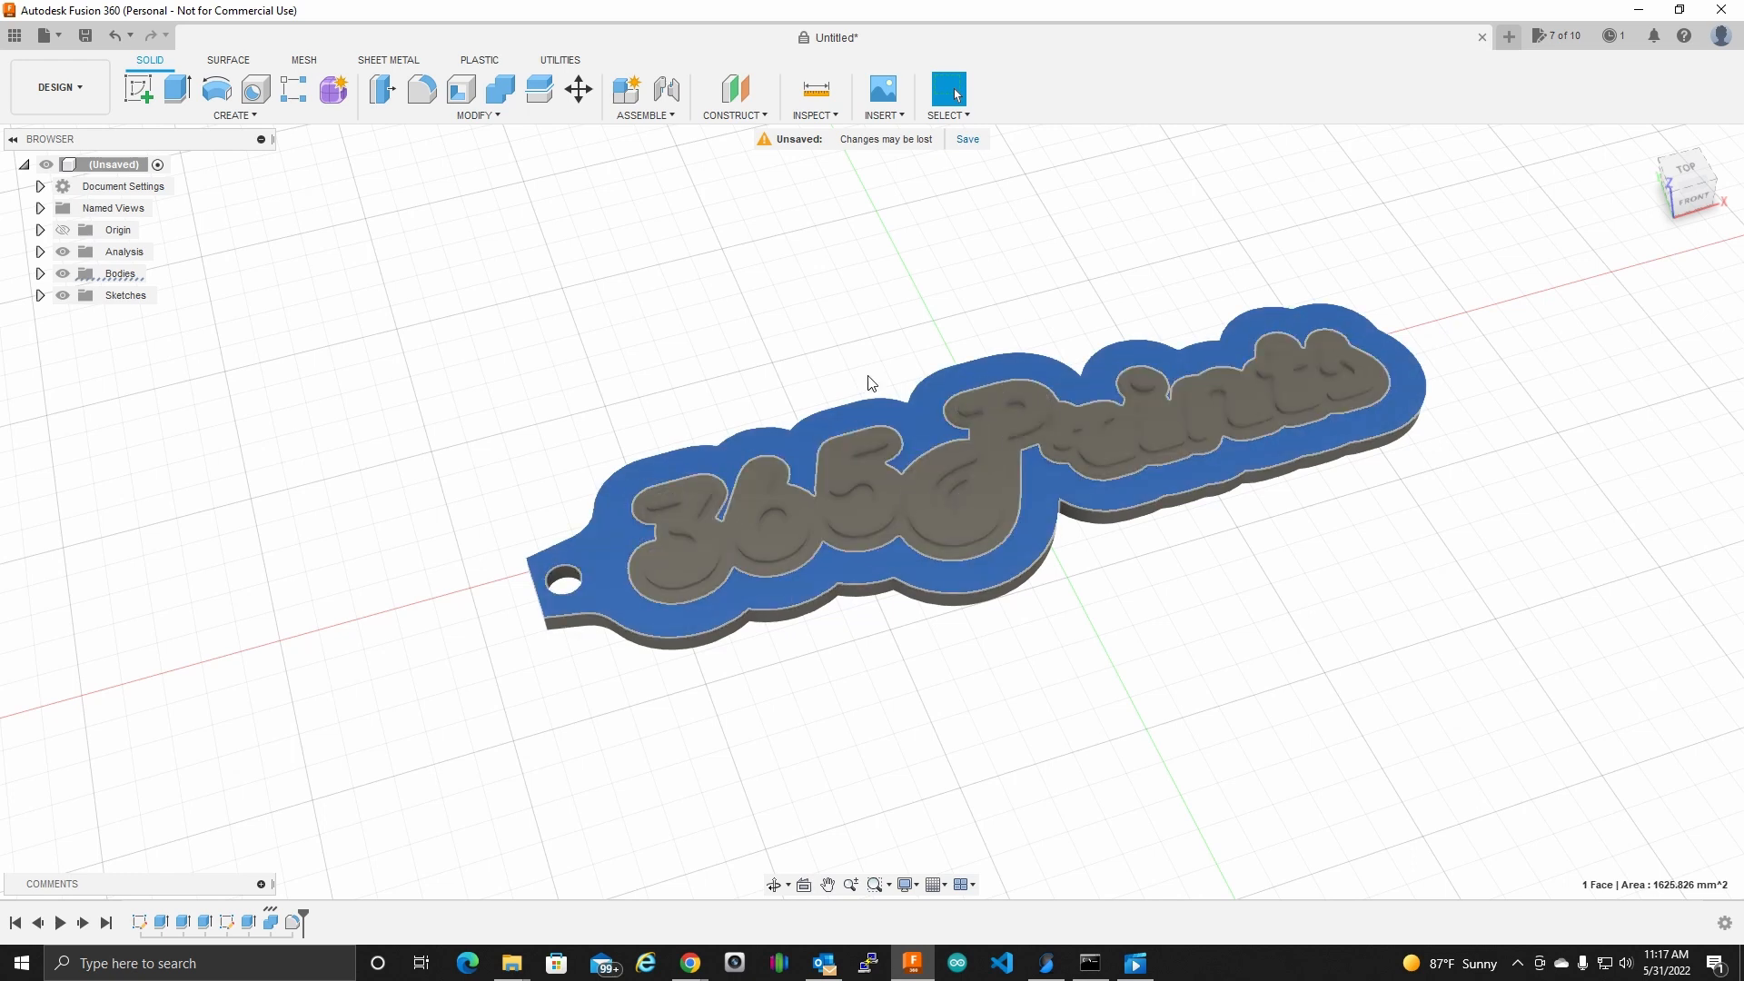
left_click(799, 306)
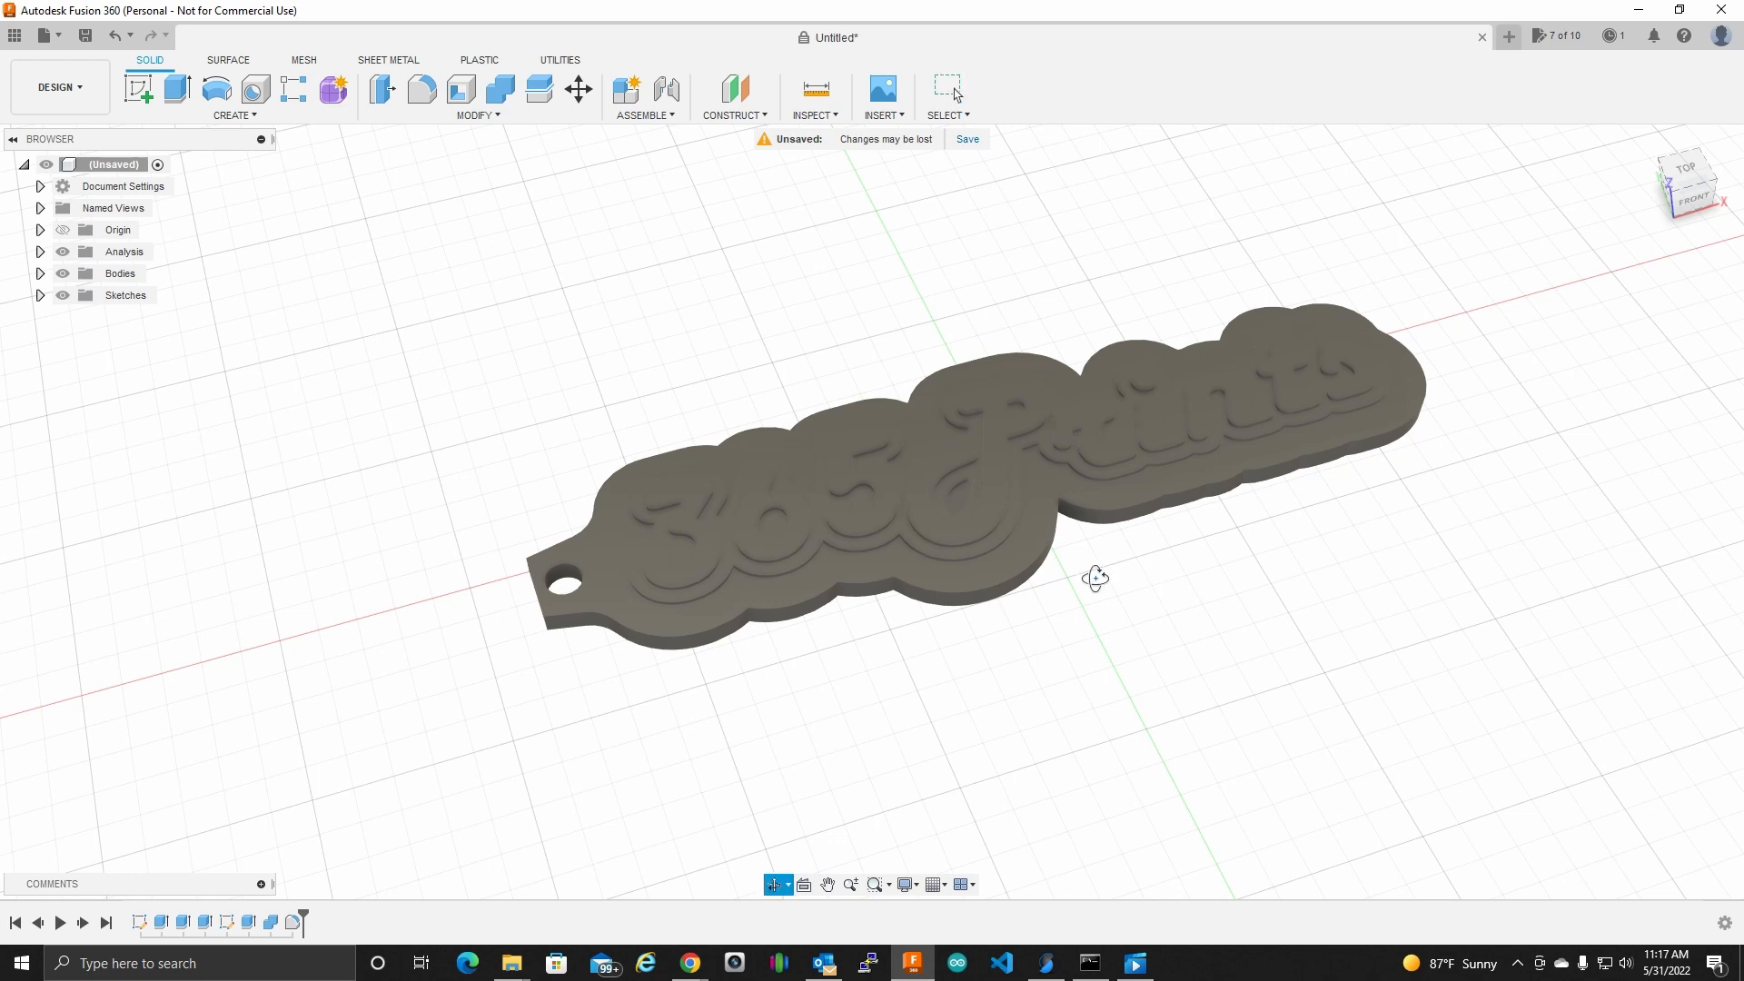
Step: Fillet the two vertical edges at the tab's outer corners with a 5 mm radius
middle_click_drag(1084, 572, 1082, 595, "shift")
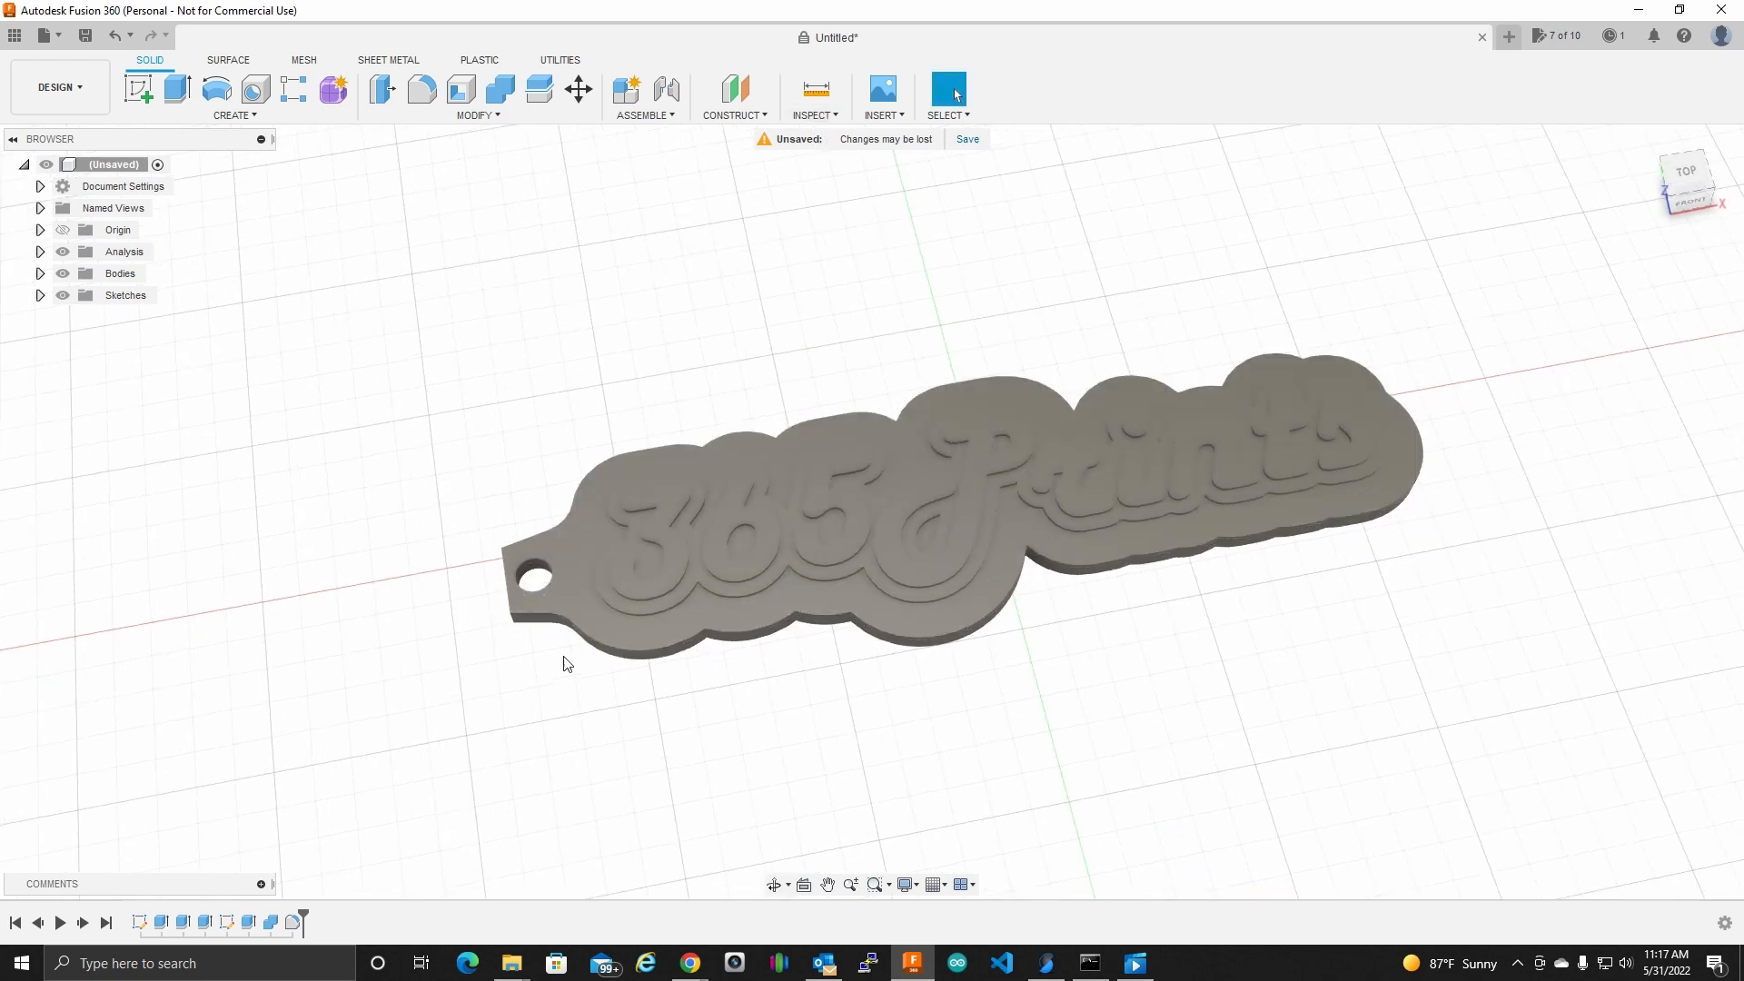
middle_click_drag(814, 442, 772, 458, "shift")
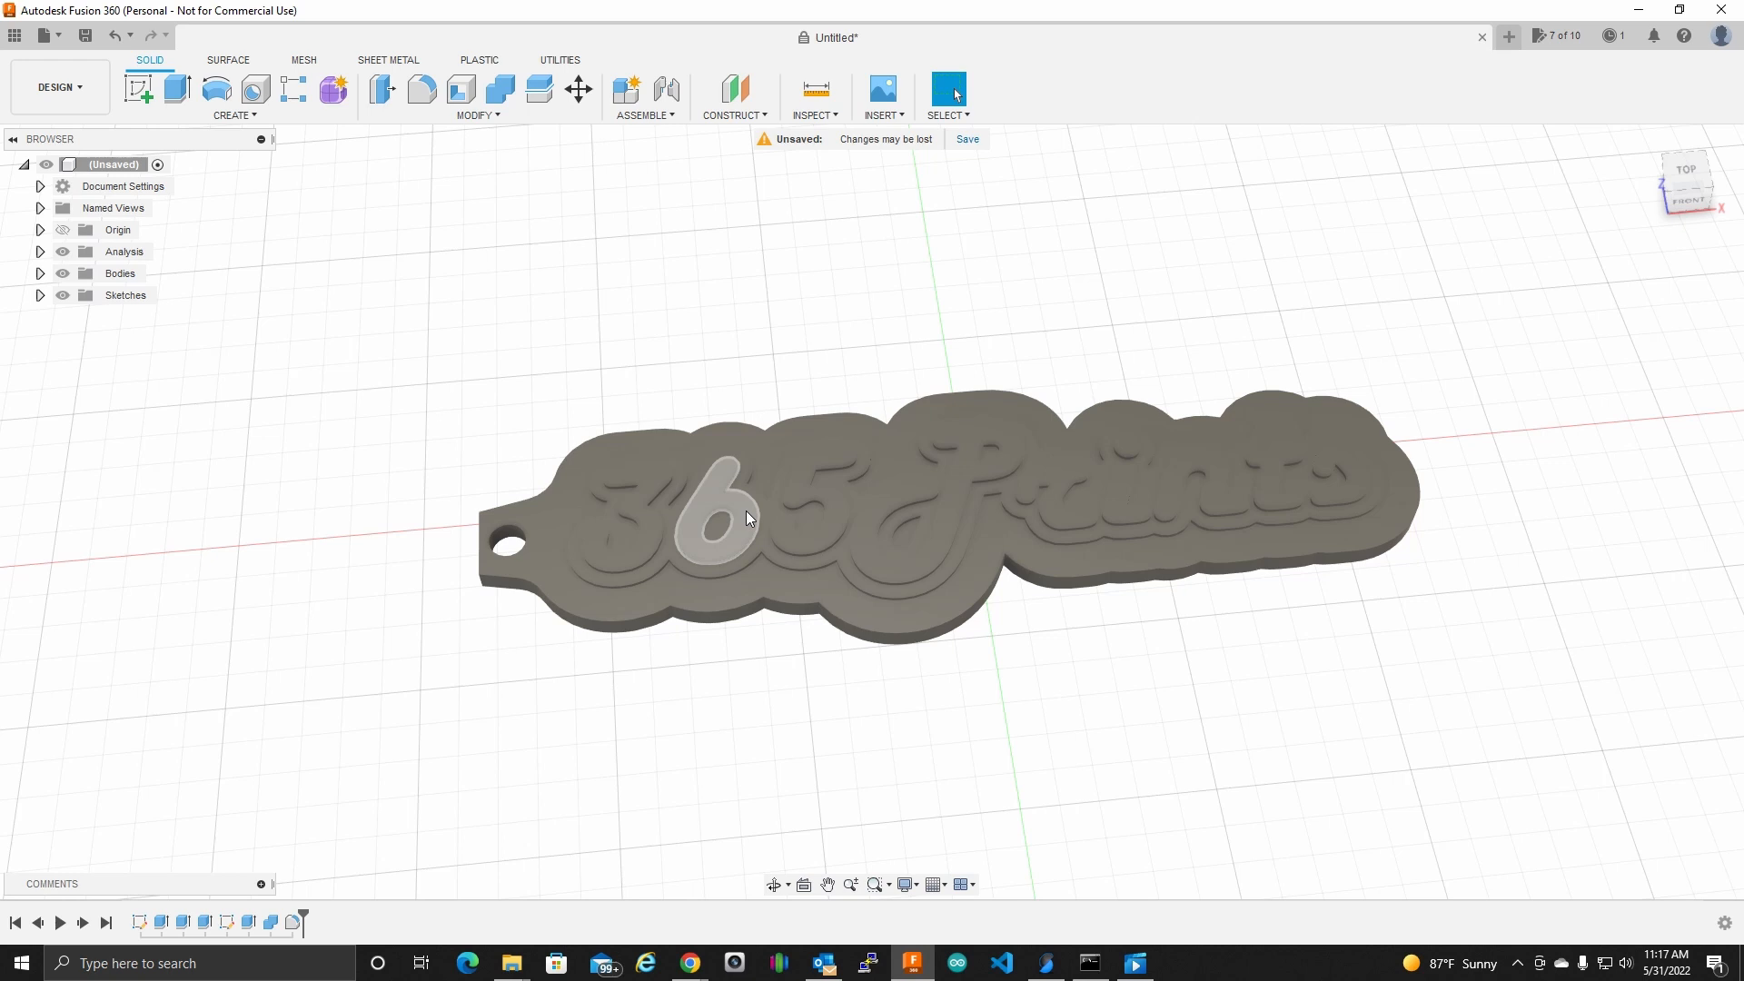
middle_click_drag(878, 393, 894, 427, "shift")
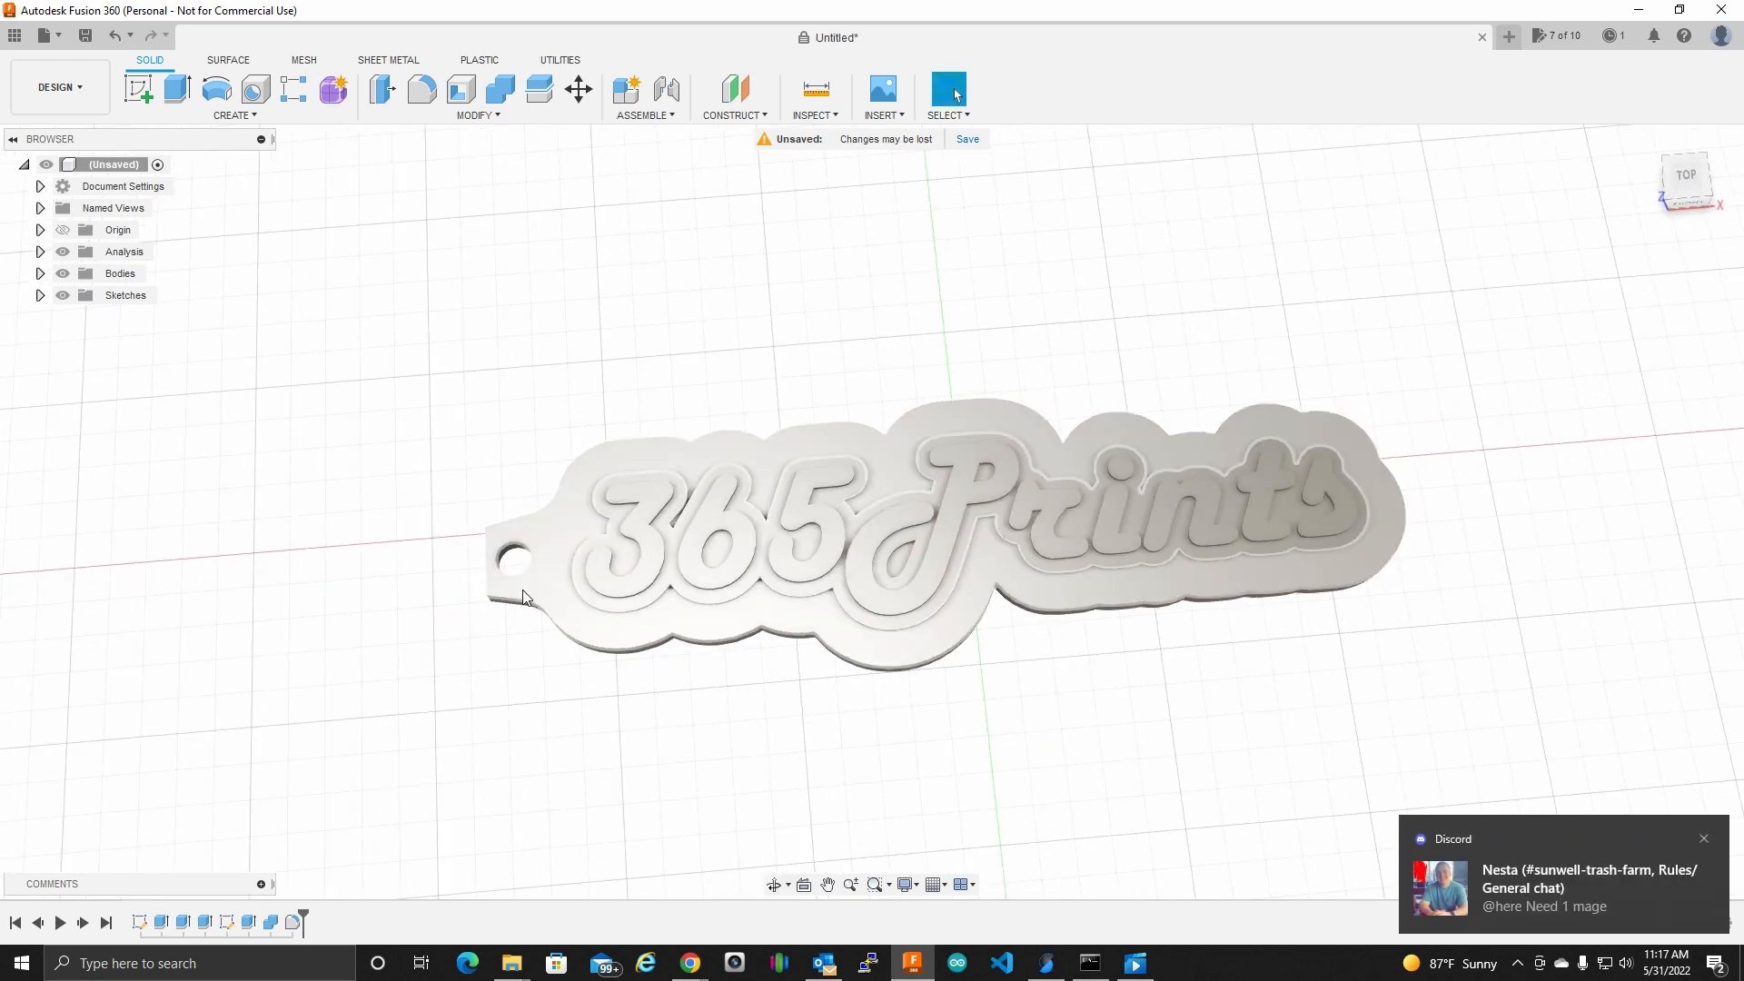
left_click(421, 89)
middle_click_drag(988, 329, 799, 476, "shift")
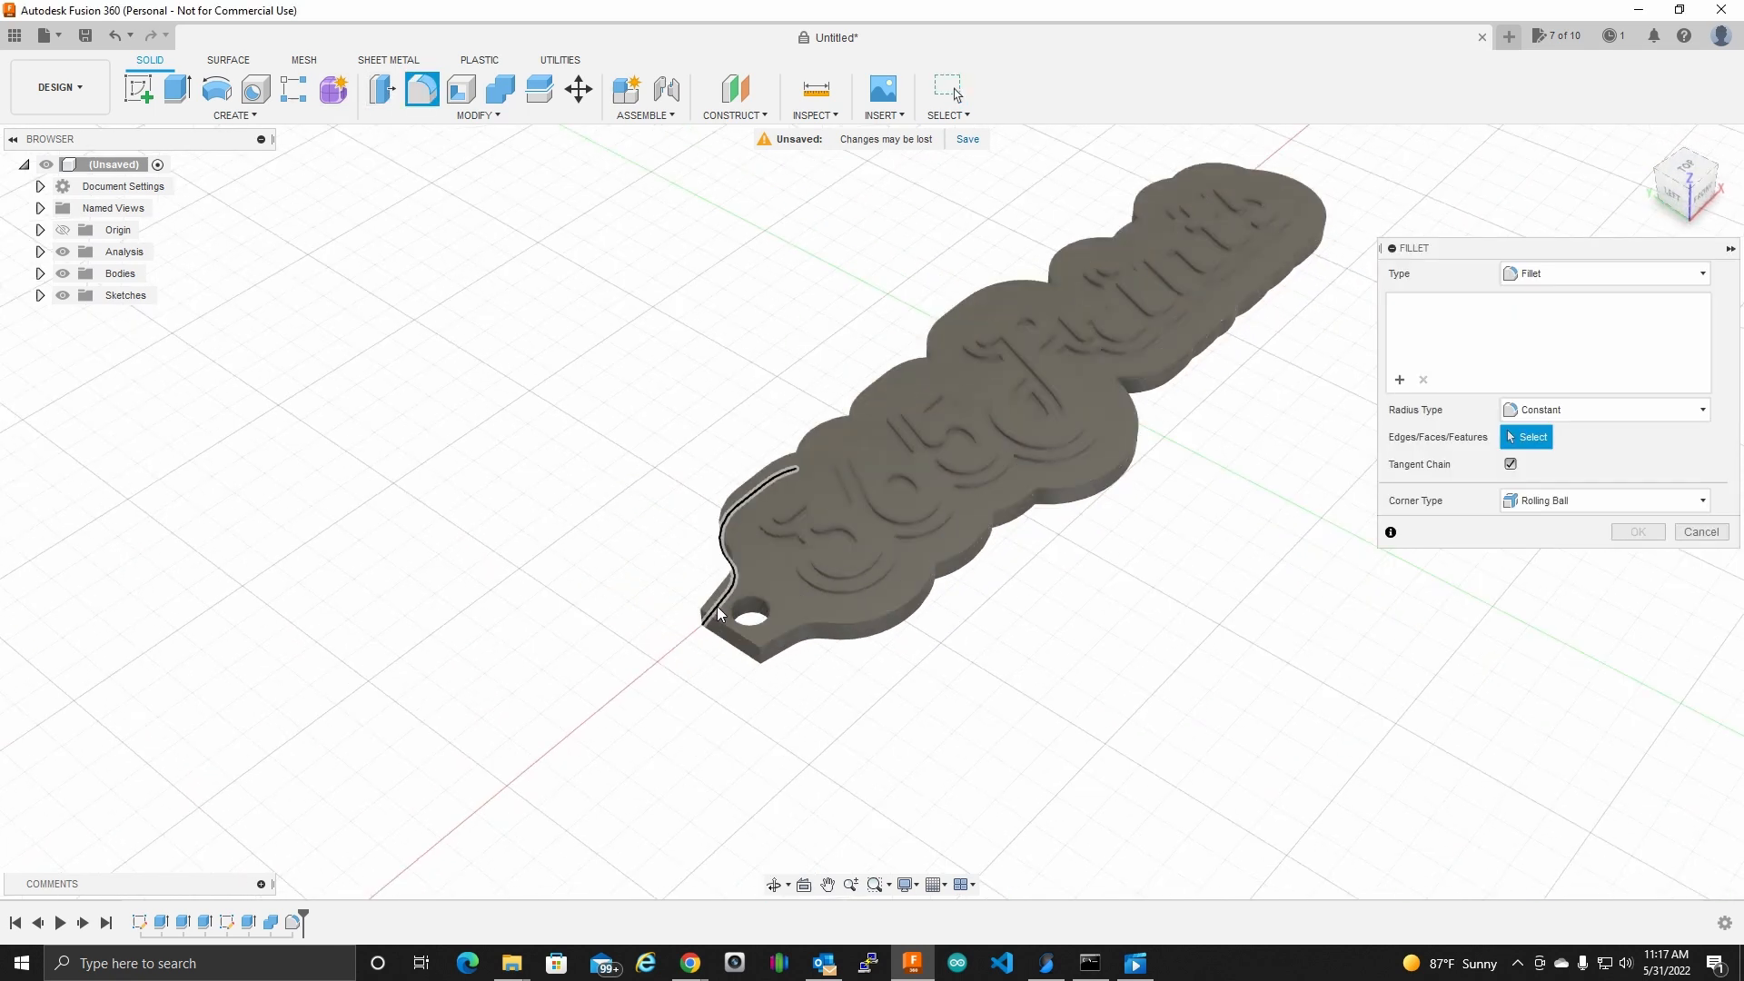
left_click(702, 623)
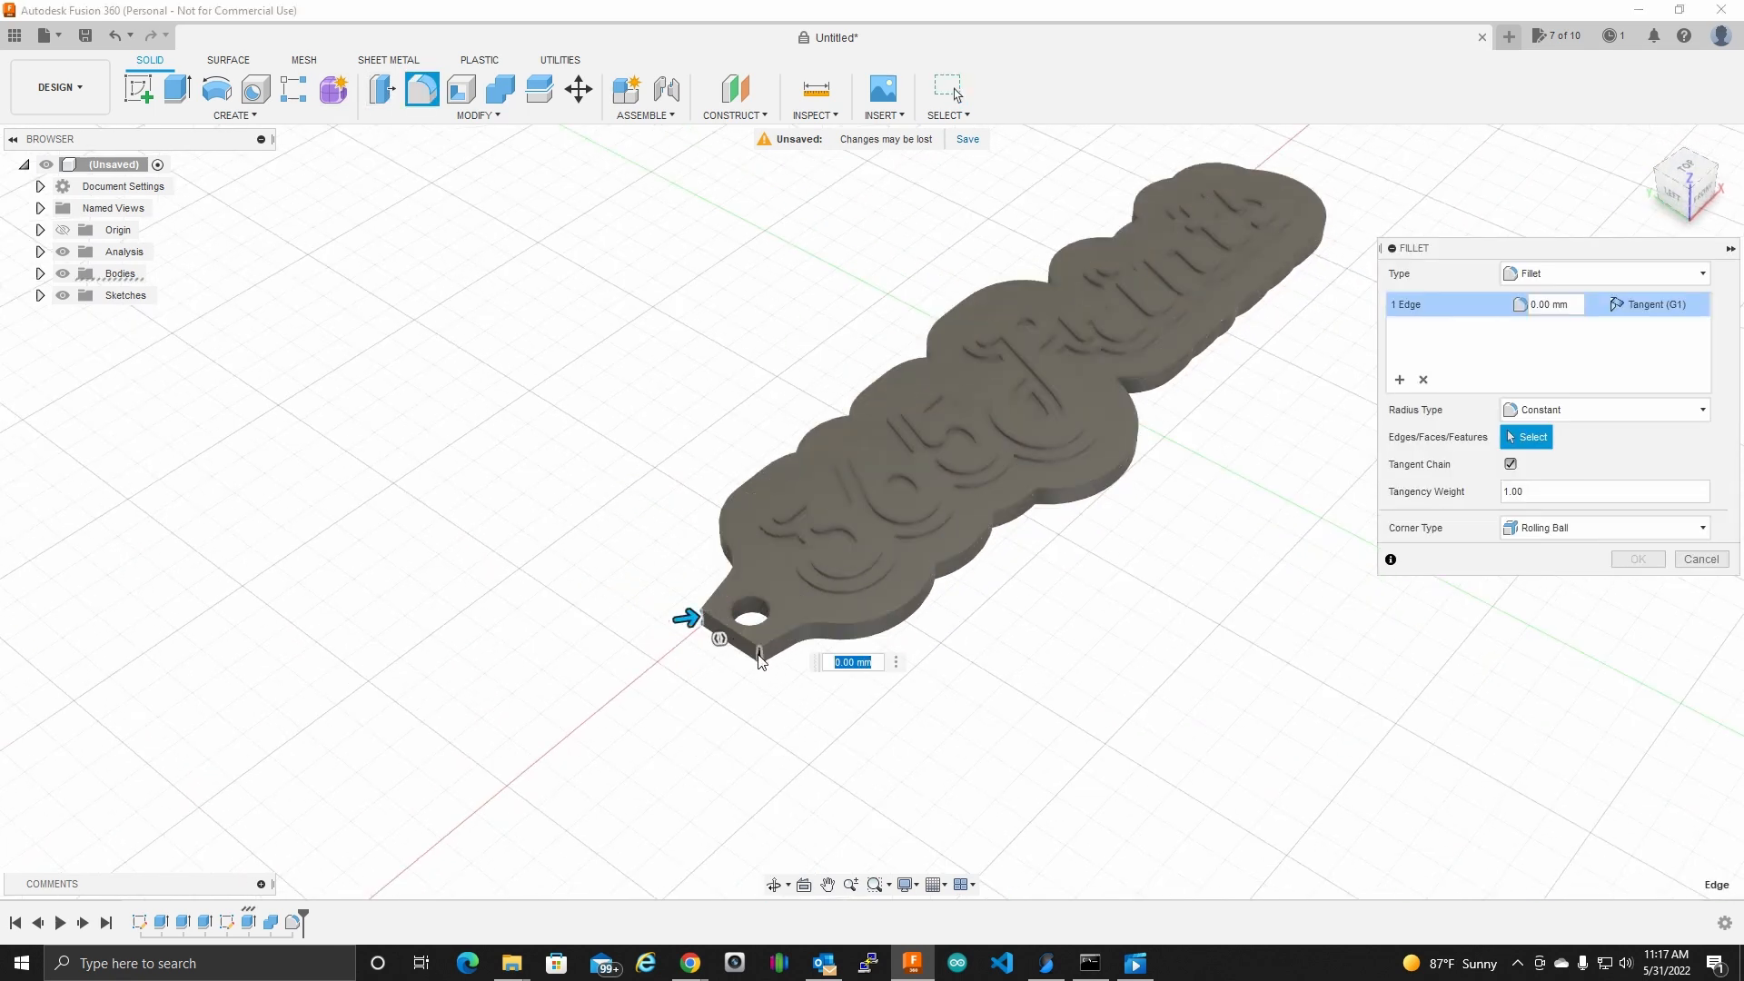
left_click(759, 659)
left_click_drag(774, 678, 772, 675)
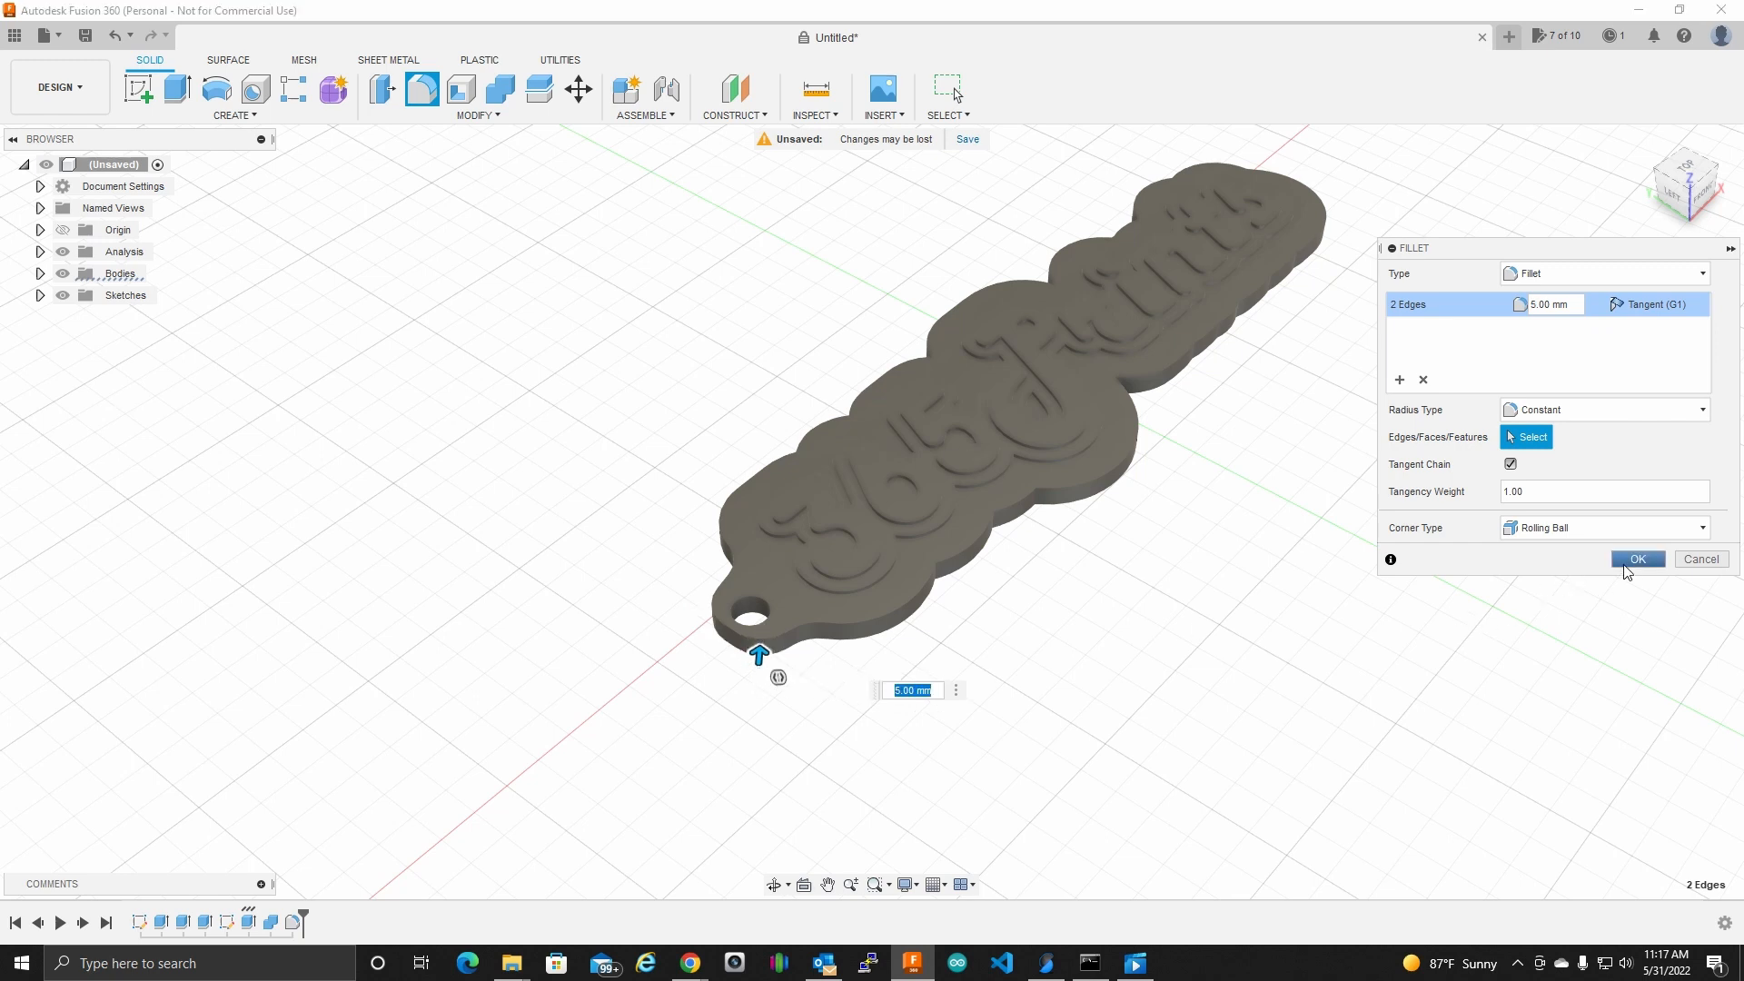
left_click(1636, 559)
Step: Measure the design's overall length from the outer end of the tab to the far end of the base
mouse_move(1355, 378)
middle_mouse_down("shift")
mouse_move(1283, 411)
mouse_move(1280, 397)
mouse_move(1283, 421)
middle_mouse_up("shift")
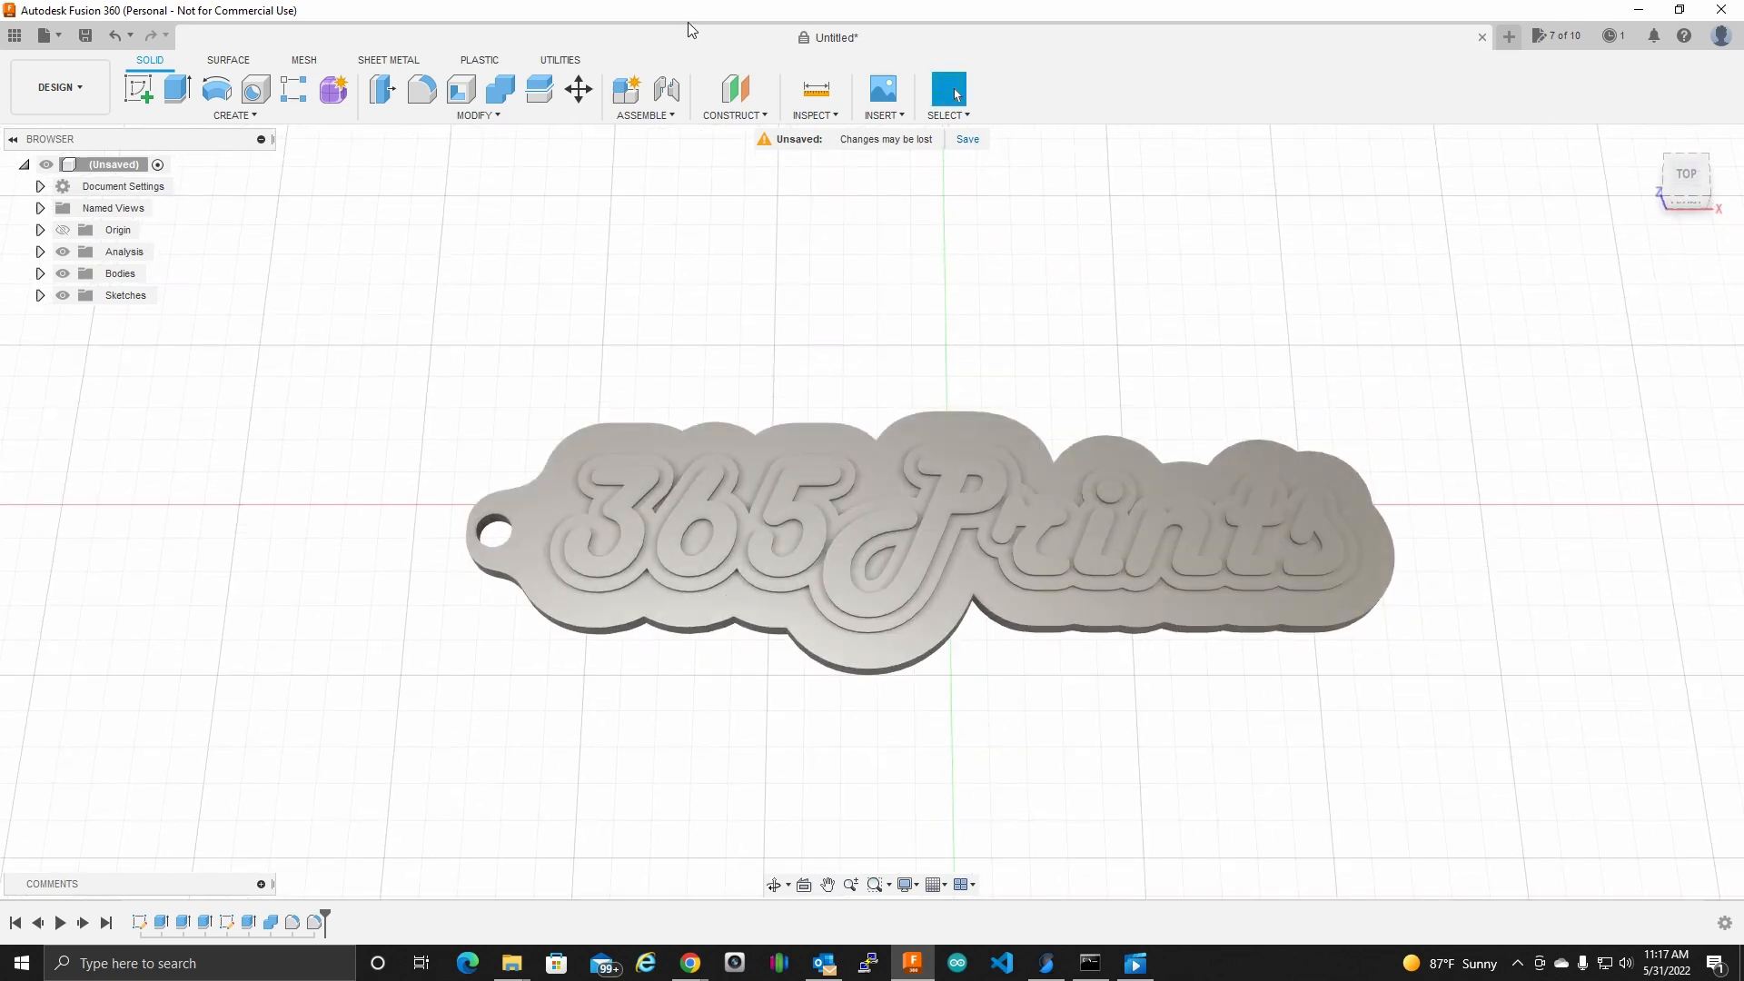
left_click(817, 88)
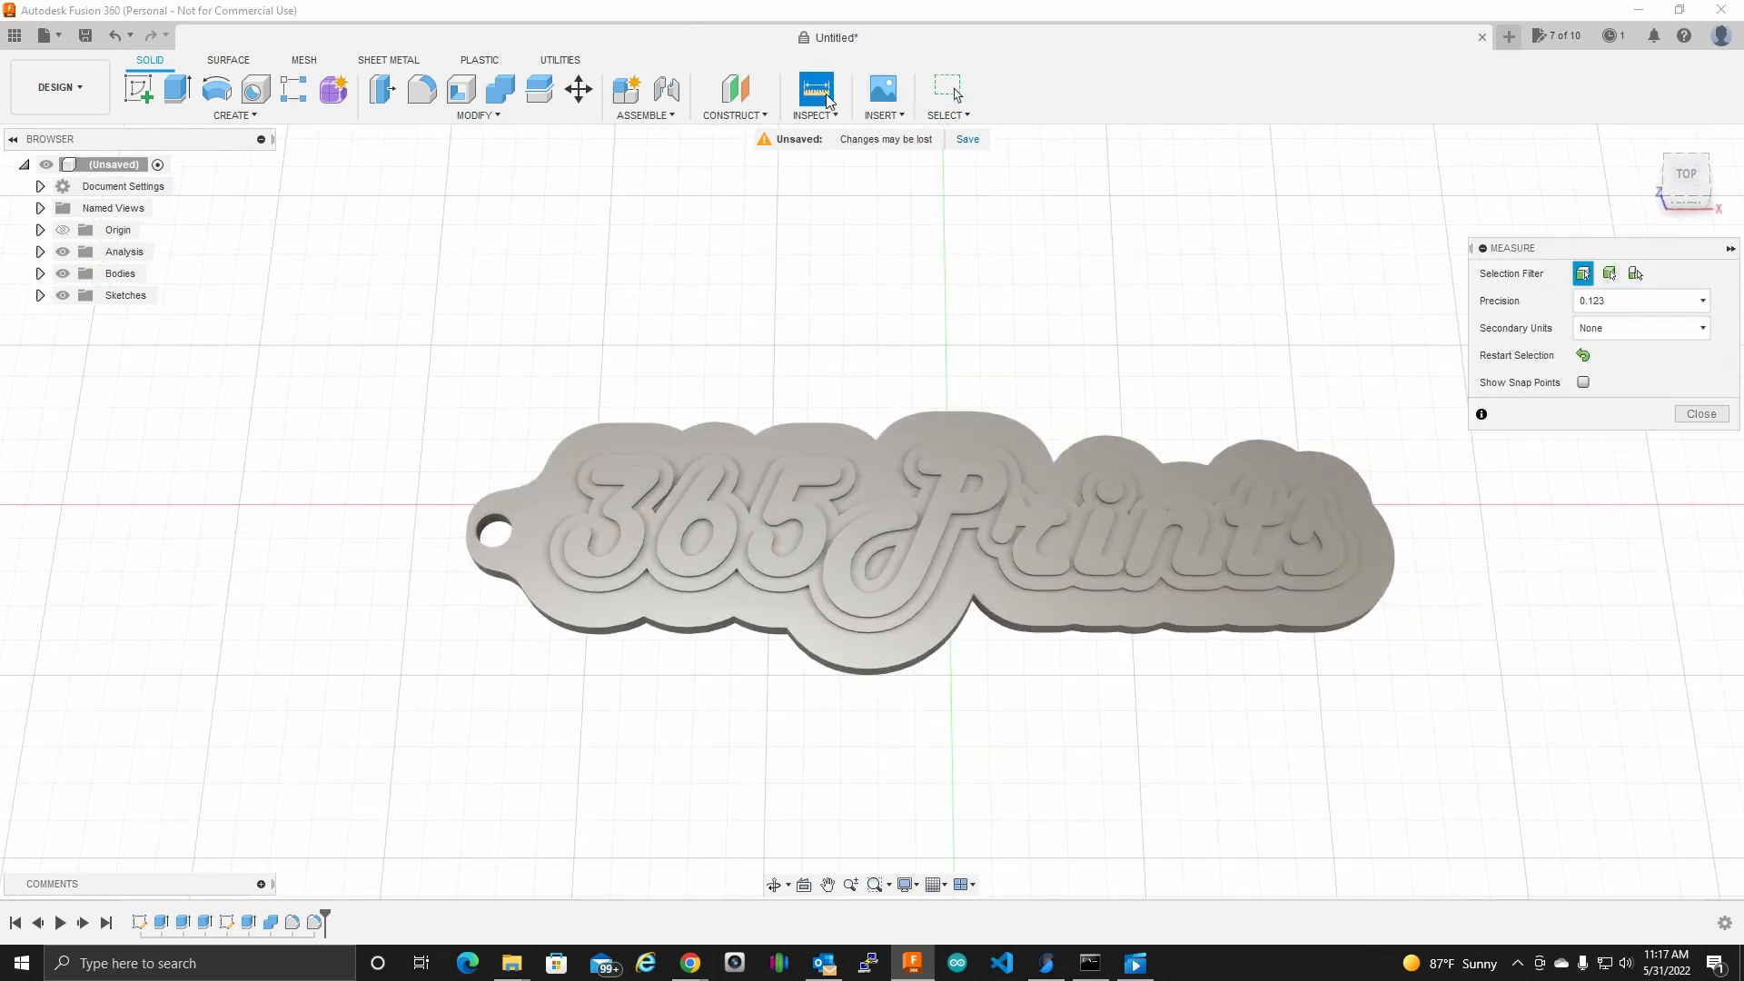
left_click(464, 536)
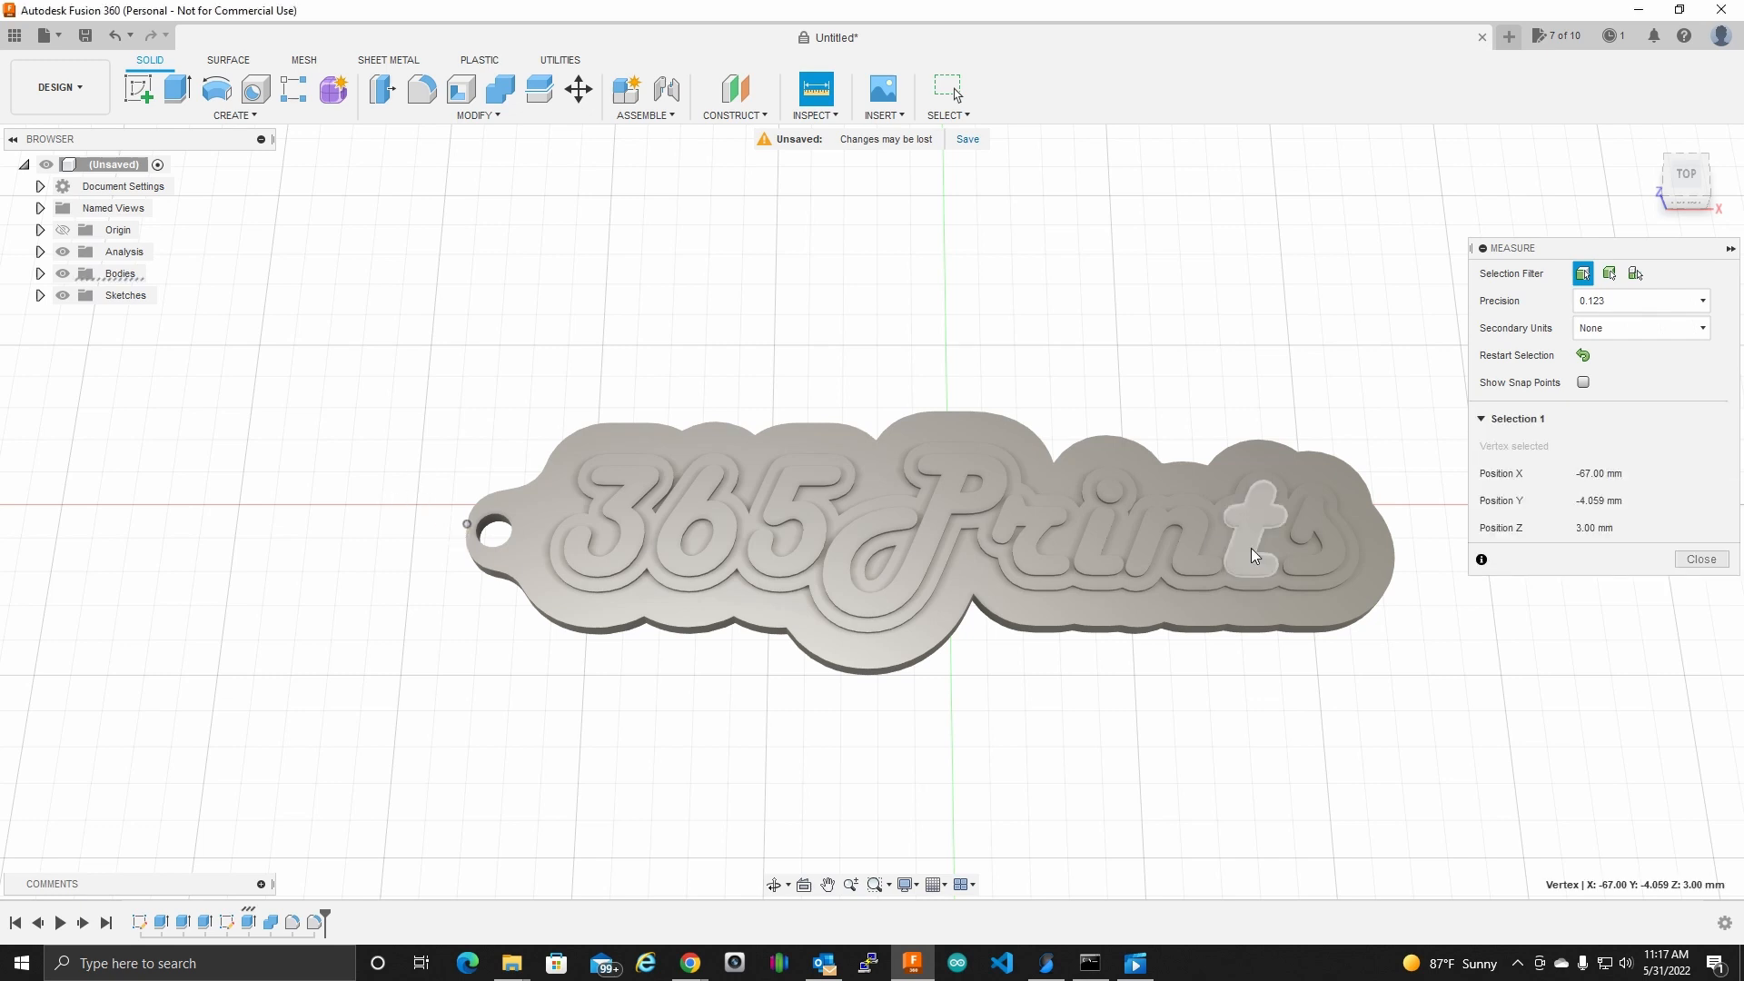
left_click(1391, 563)
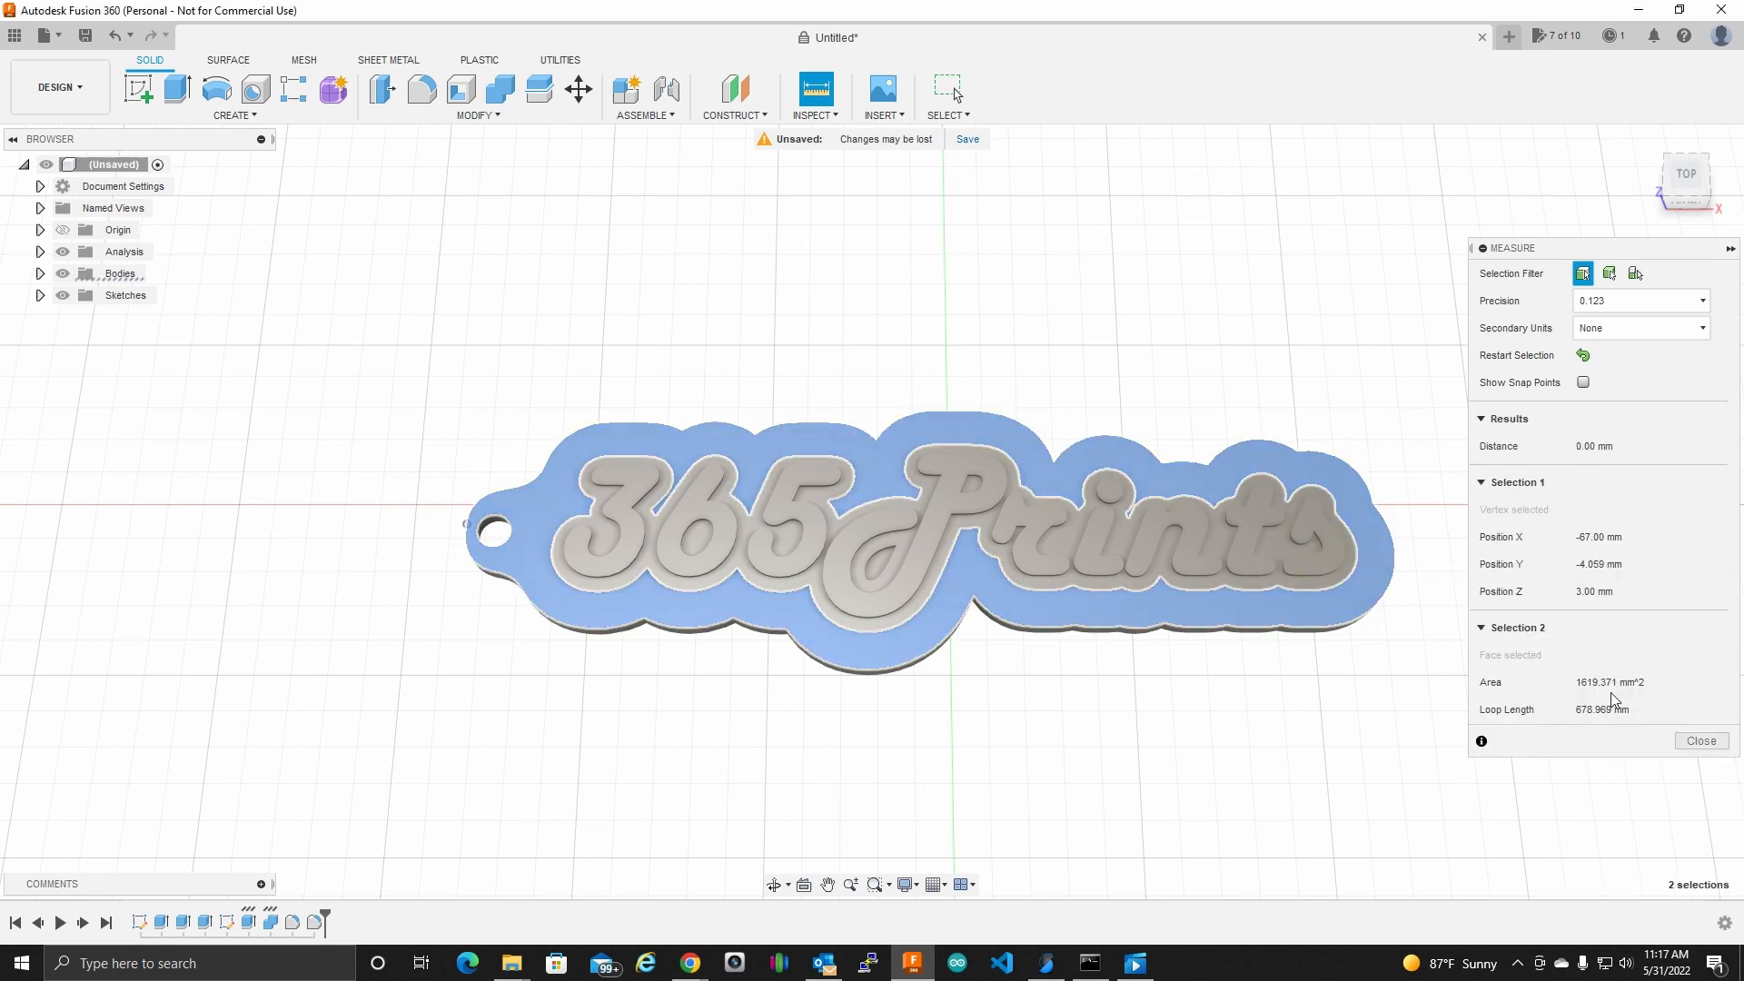
left_click(1582, 356)
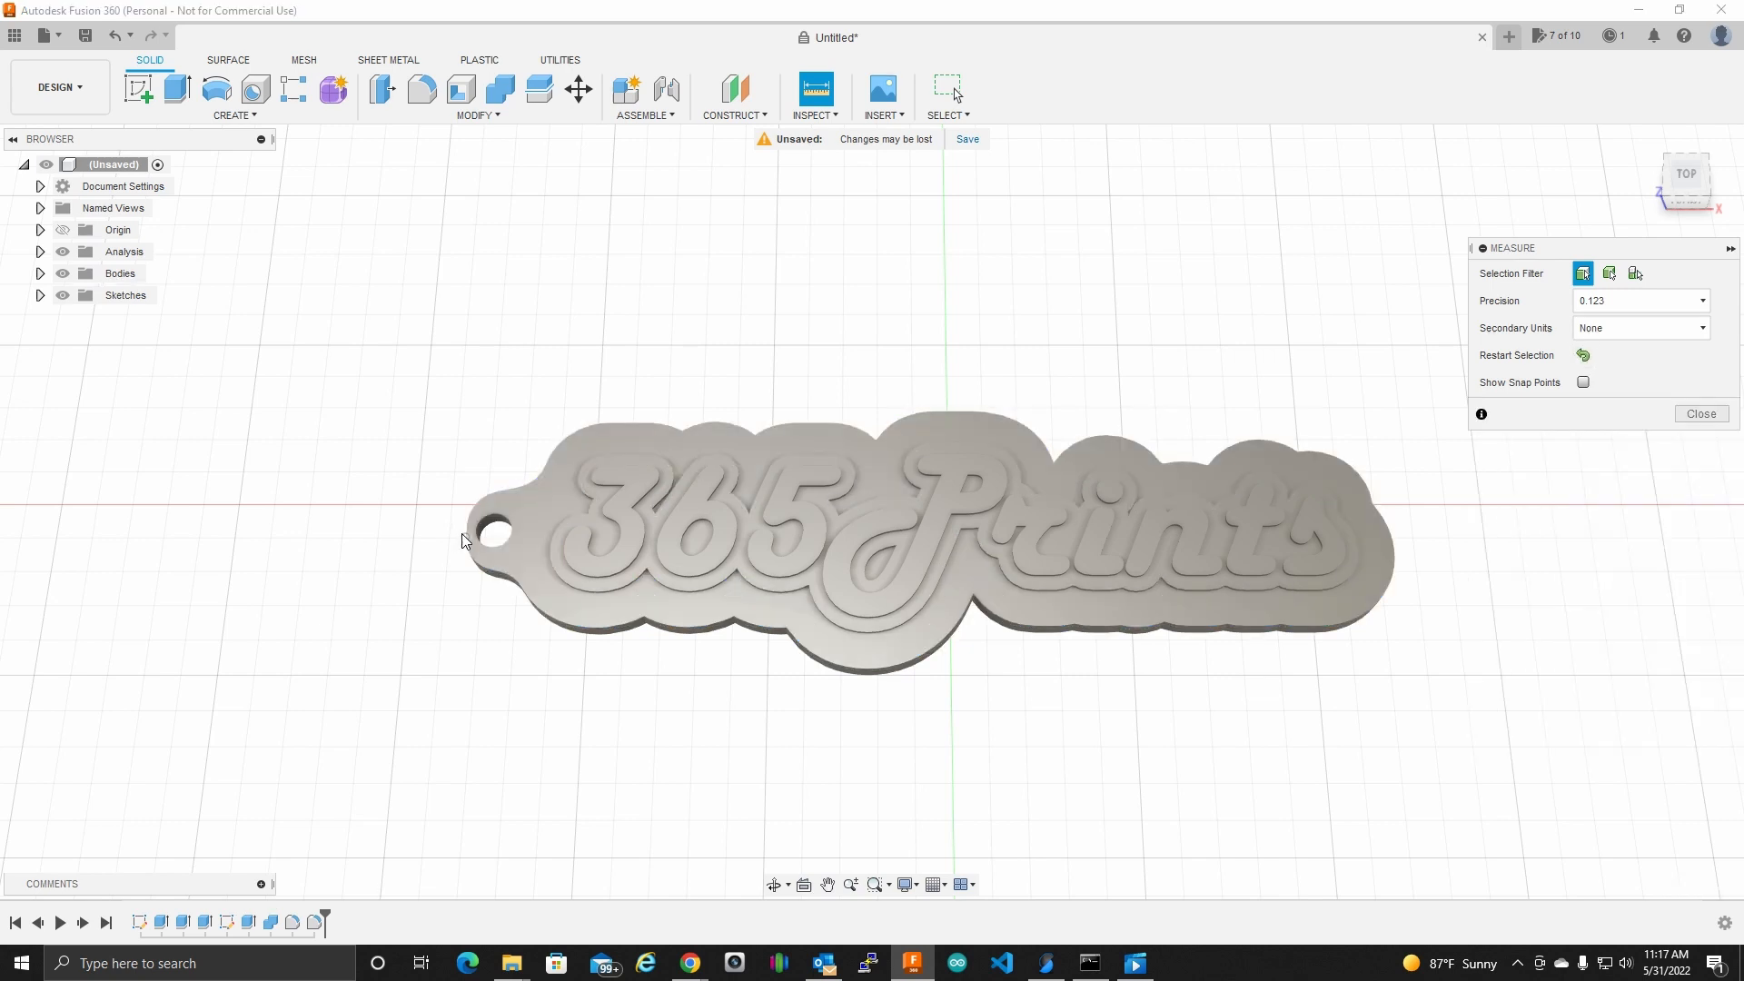
left_click(465, 537)
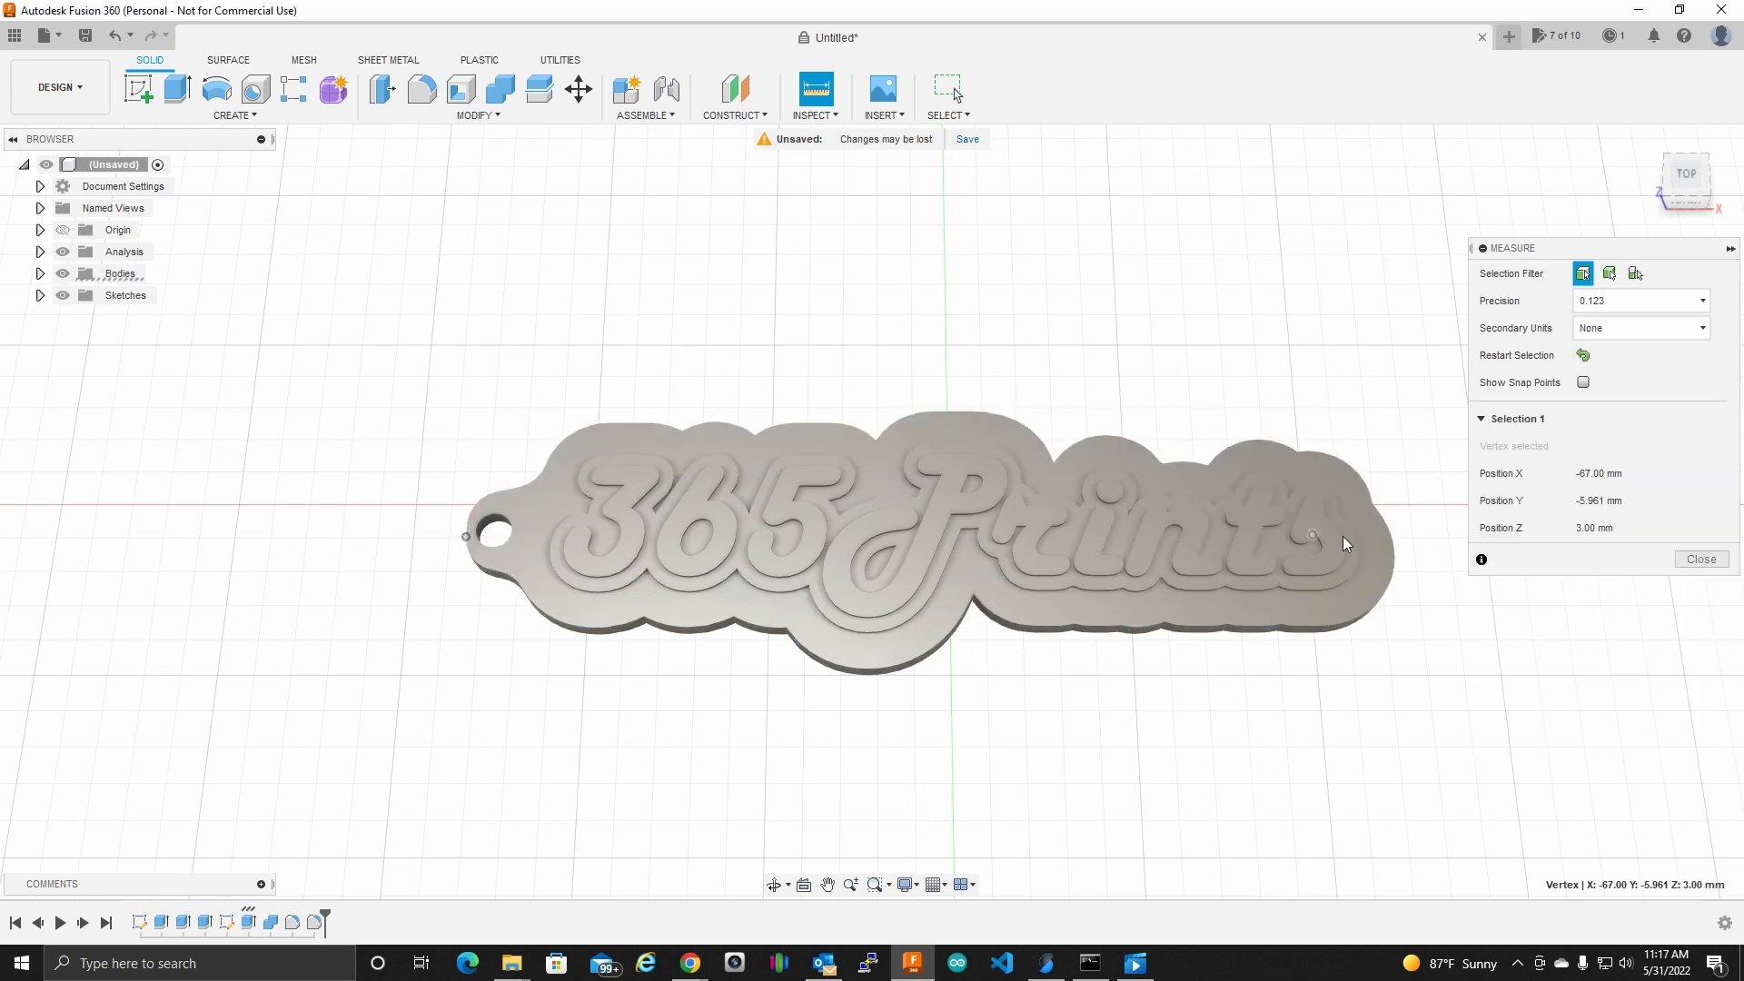
left_click(1394, 550)
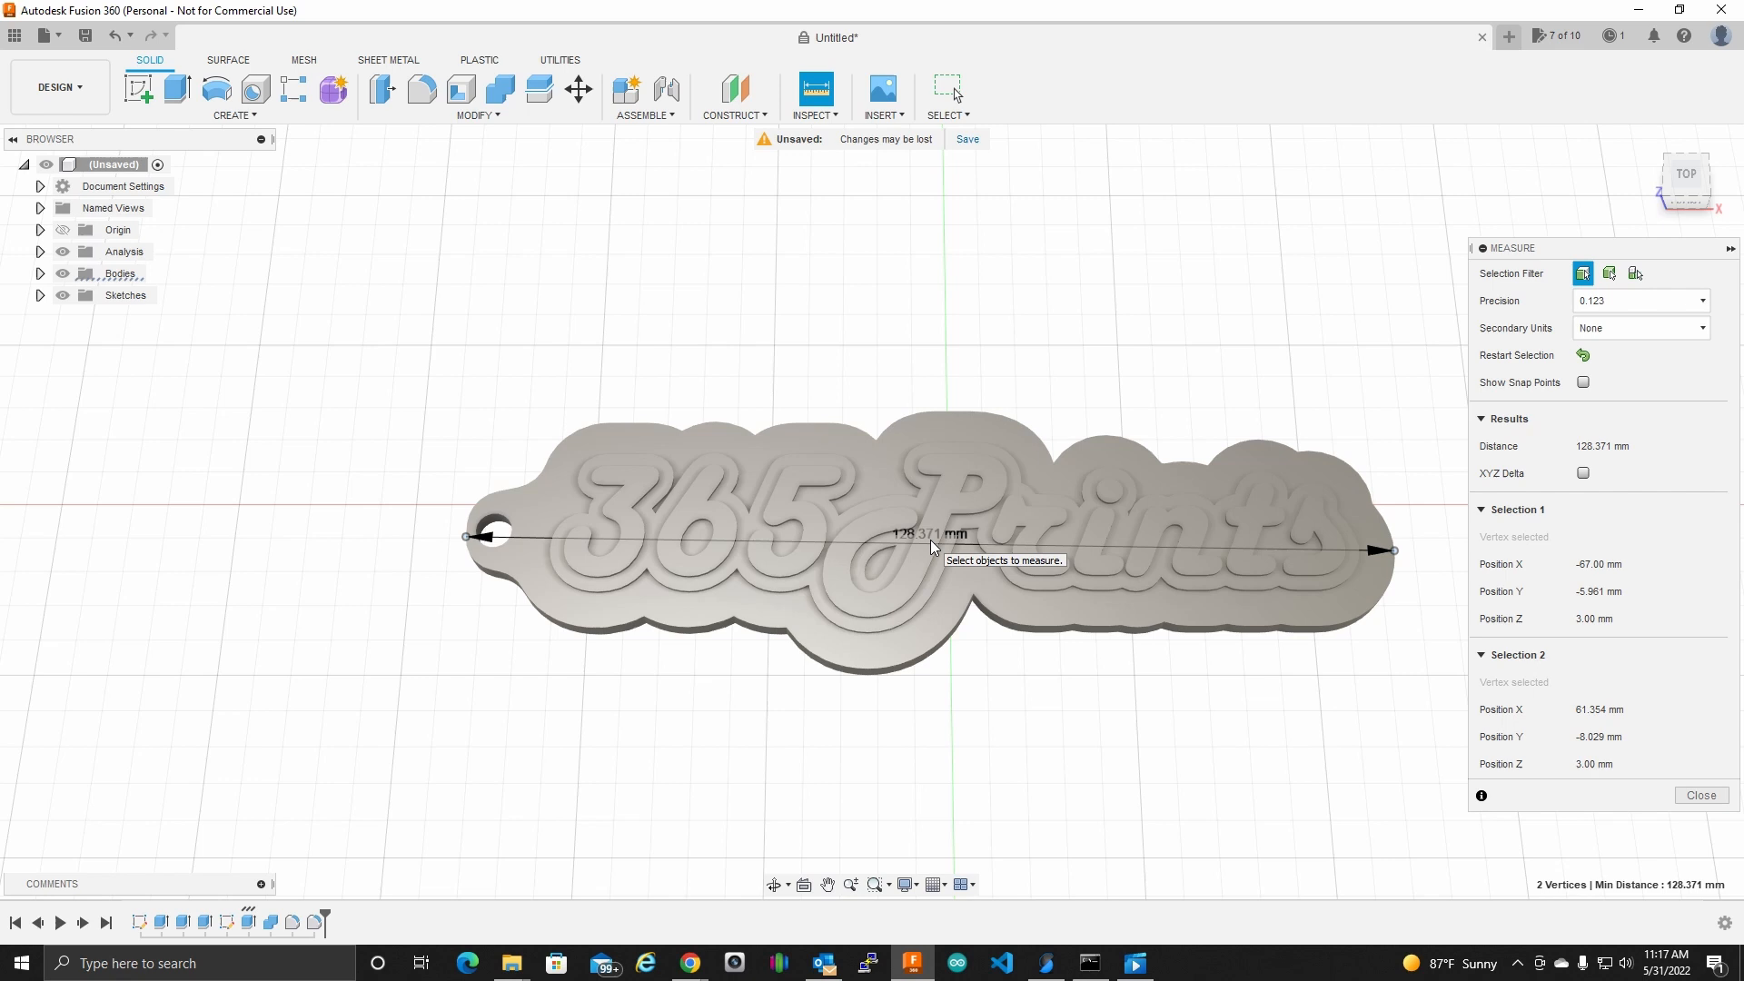
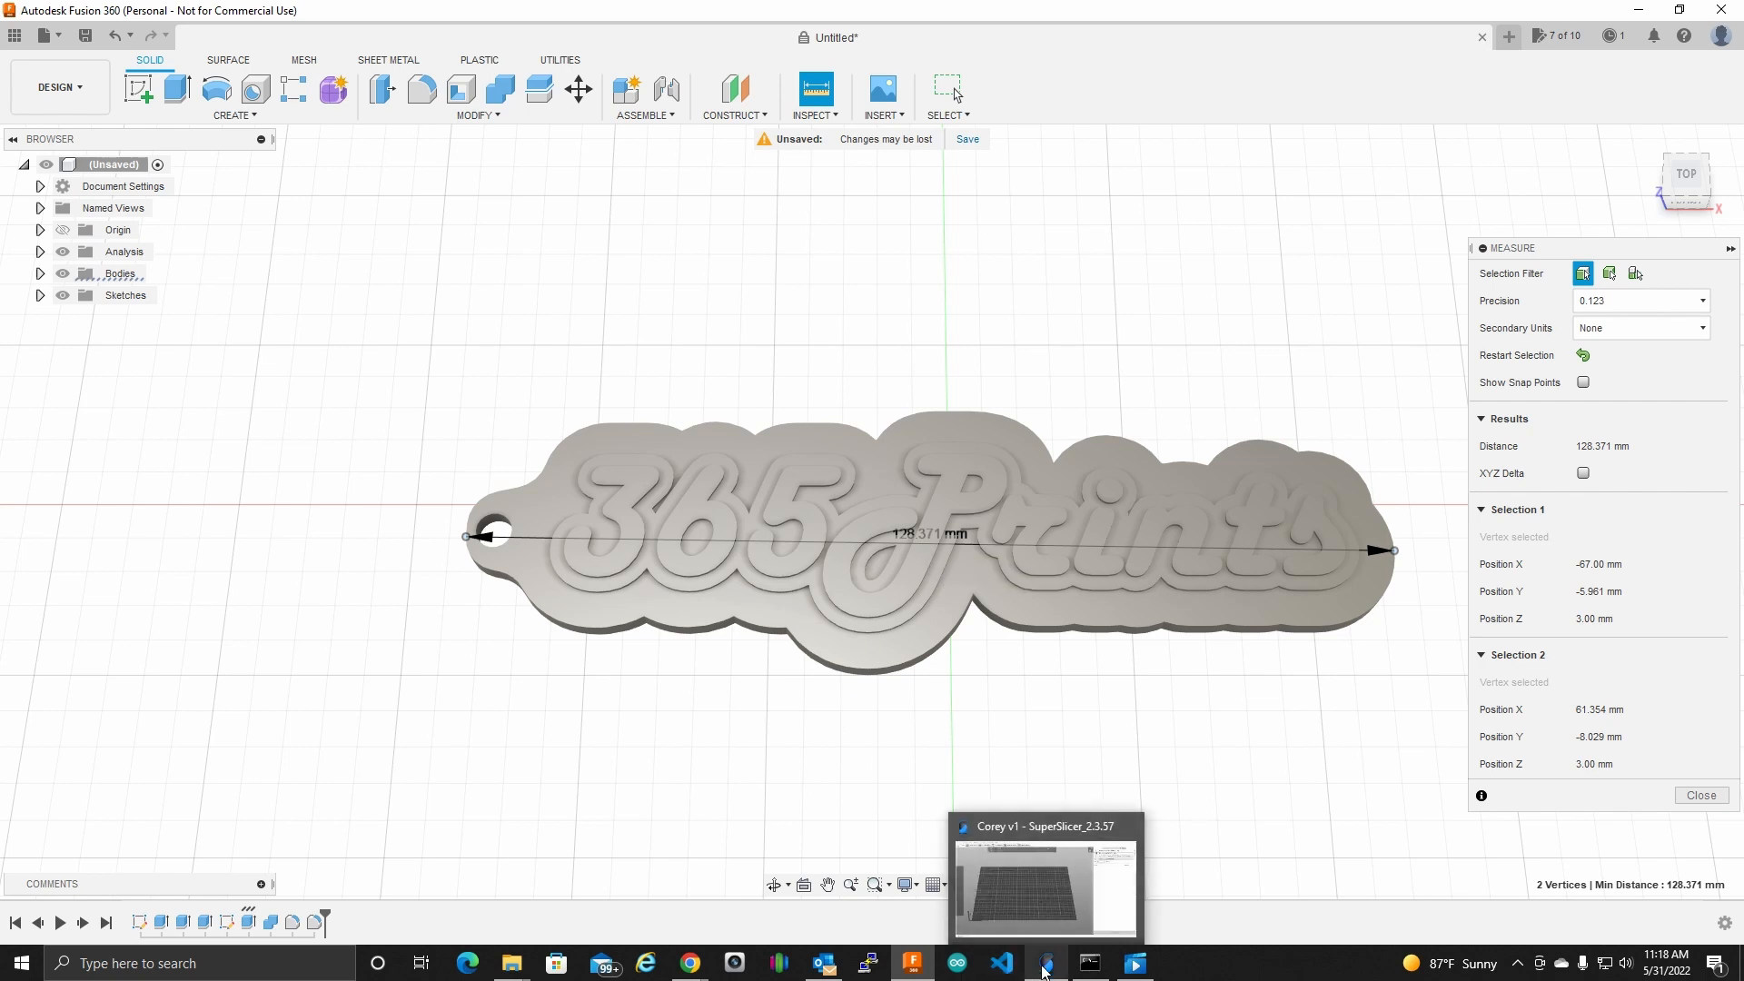
left_click(1044, 971)
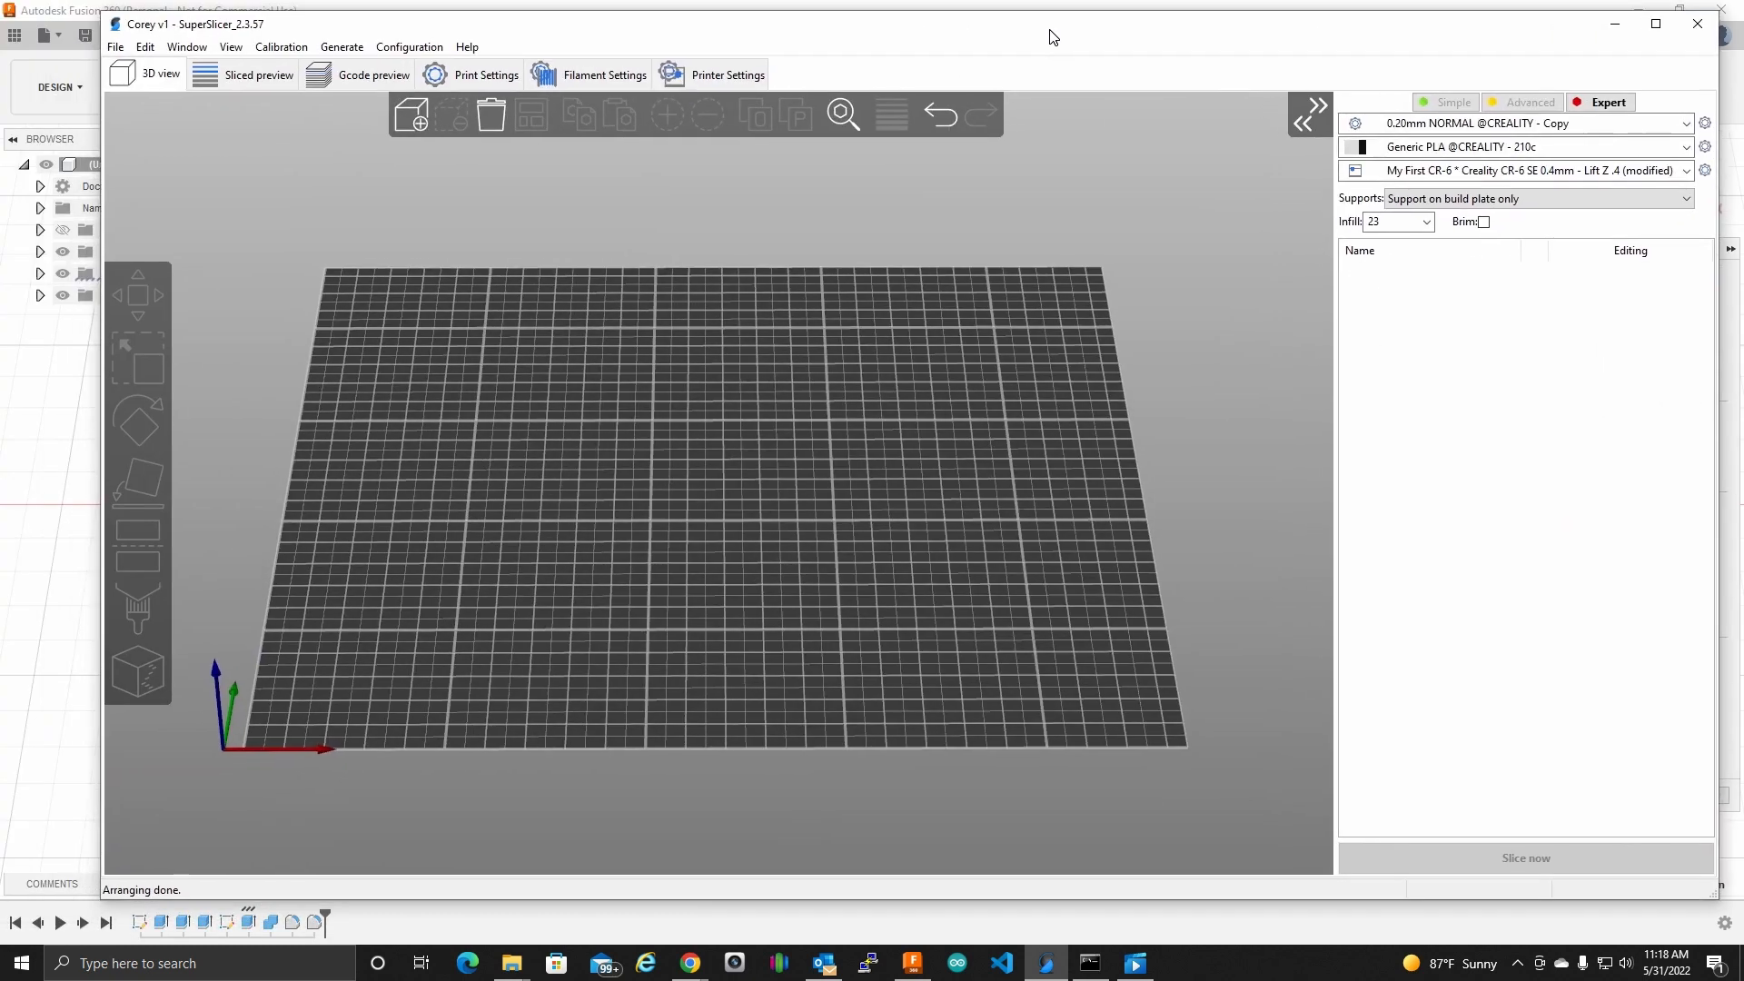
left_click(1614, 23)
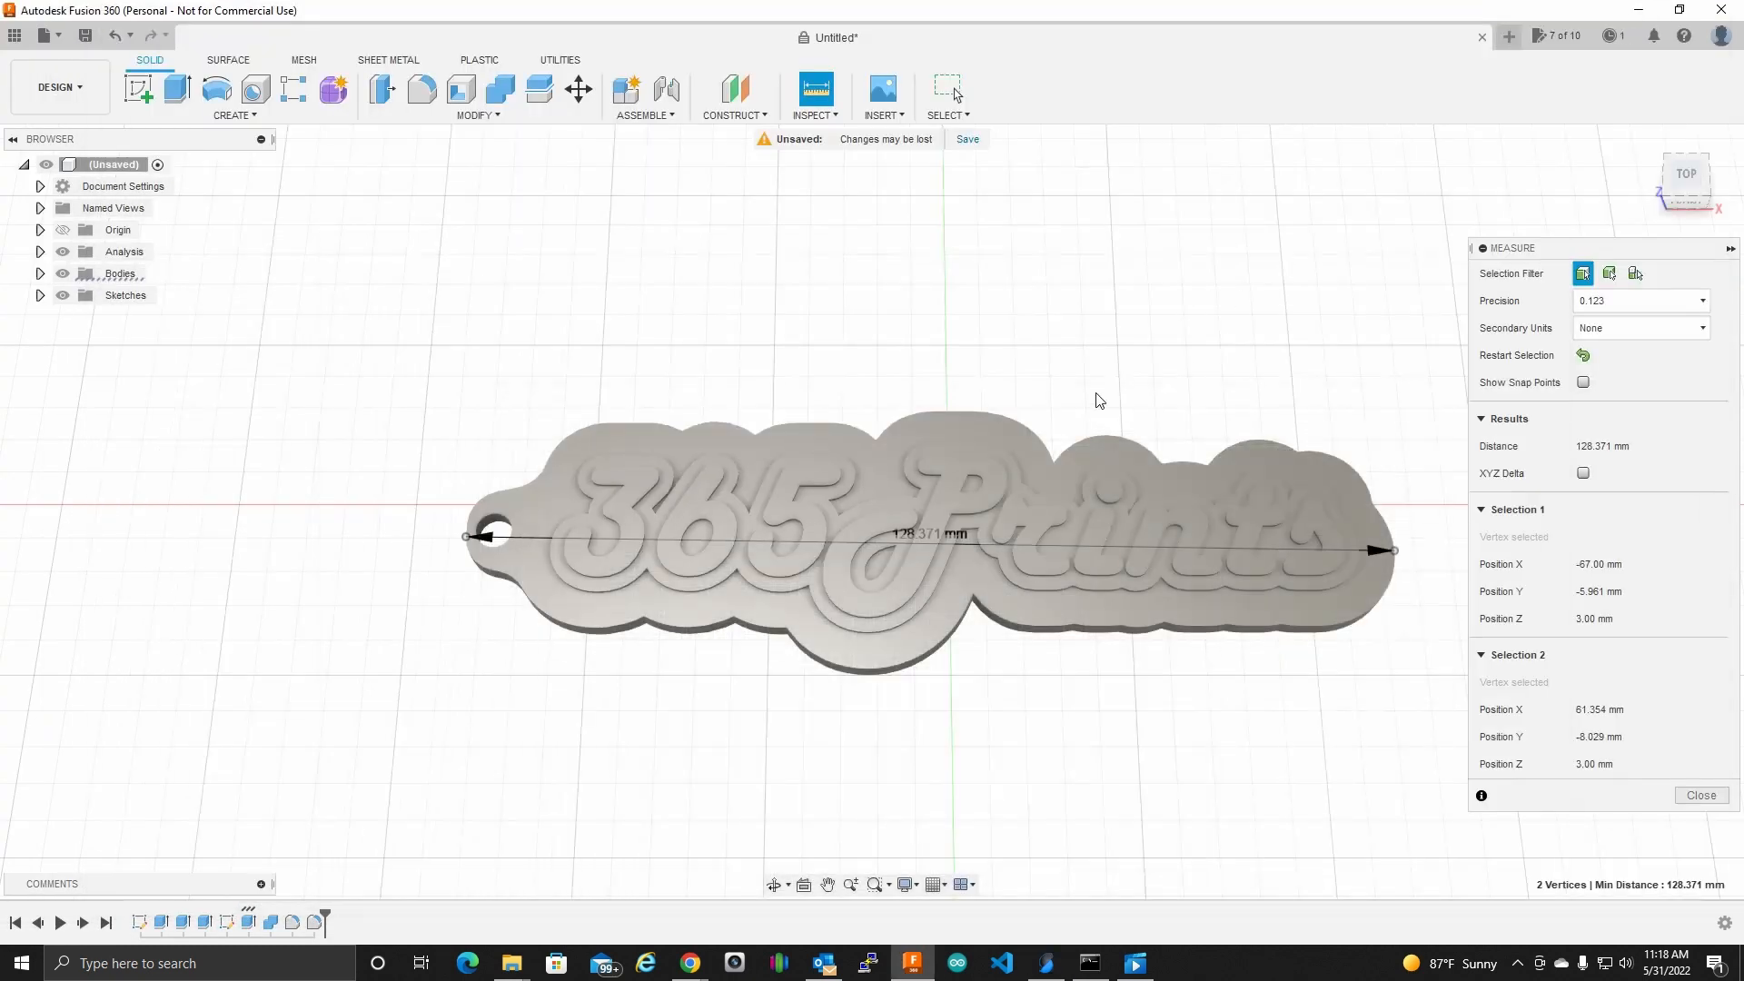
Step: Clear the overall length measurement and close the Measure tool
left_click(1583, 355)
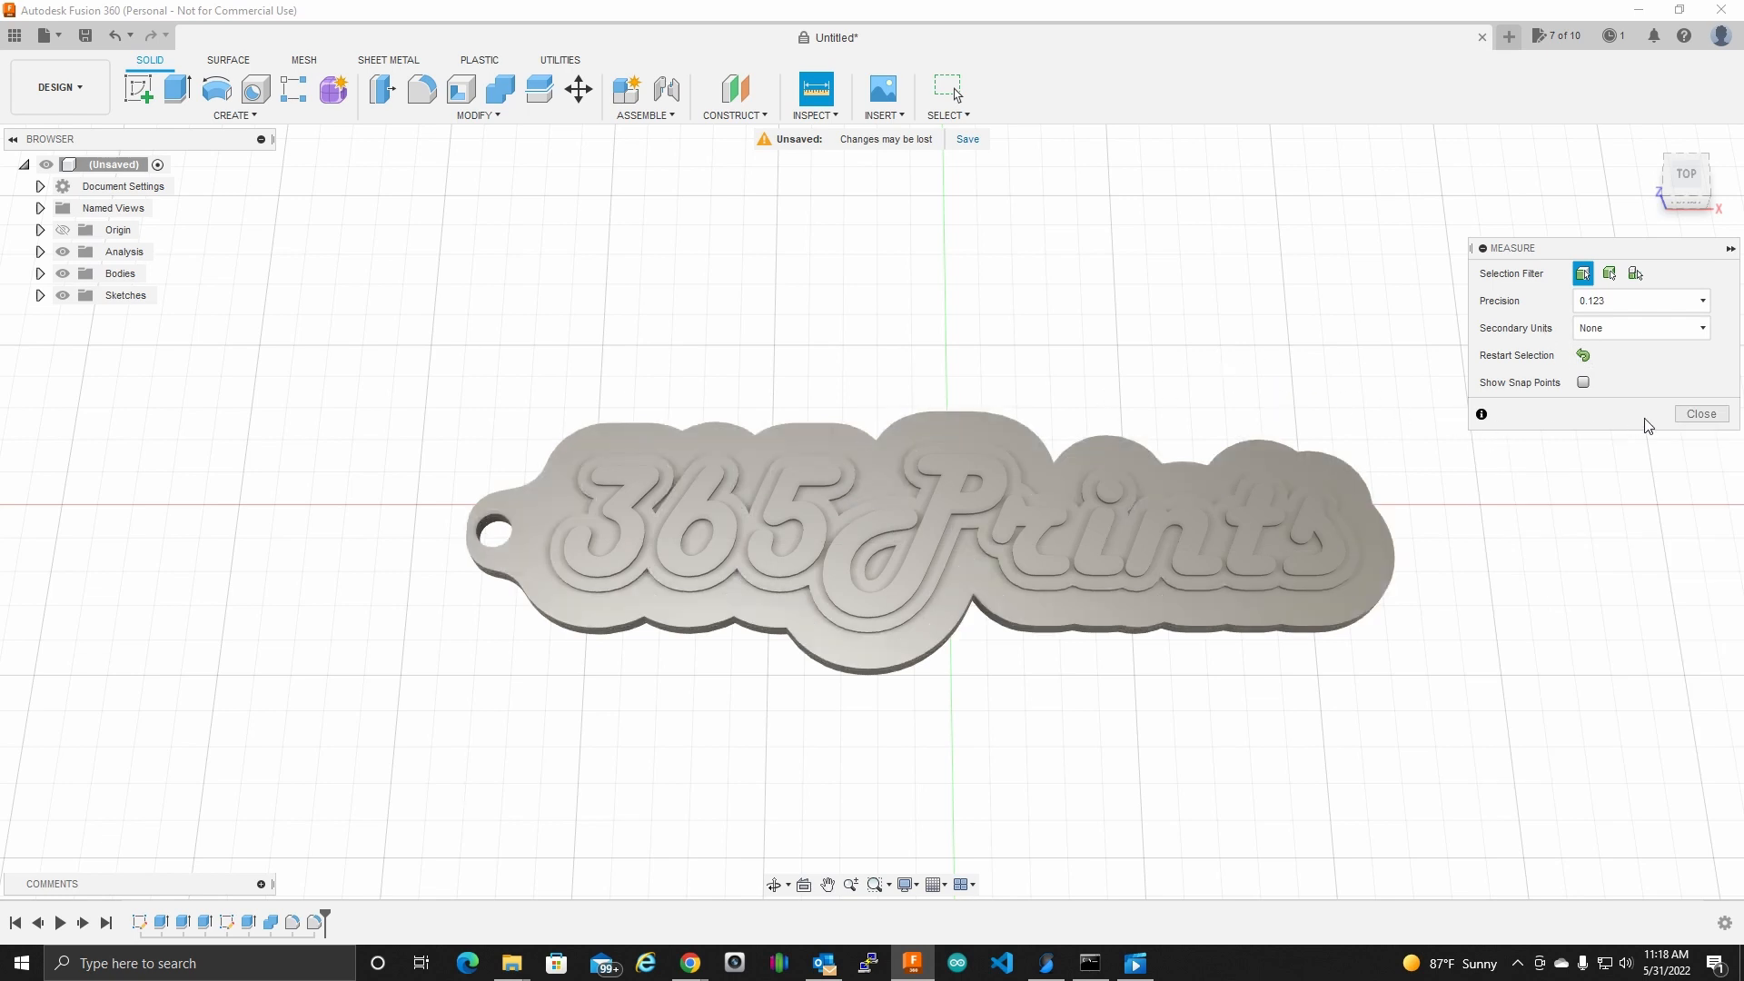
left_click(1689, 413)
left_click_drag(1383, 430, 1331, 409)
key("Escape")
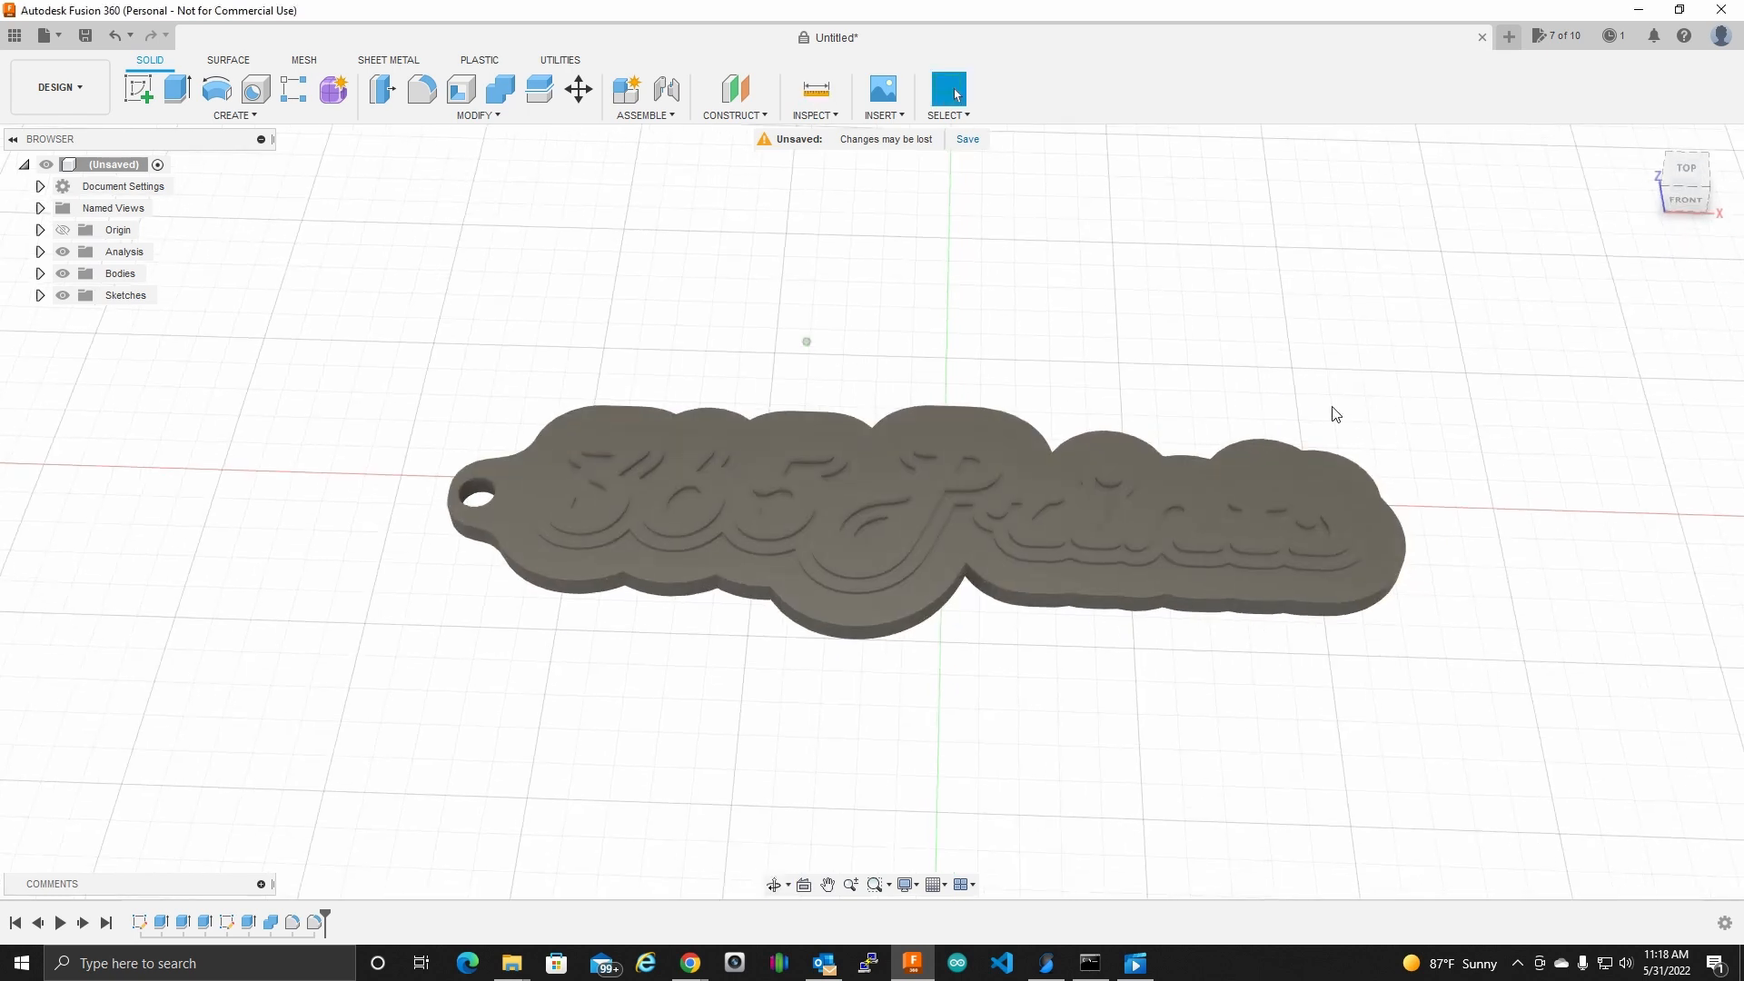
key("s")
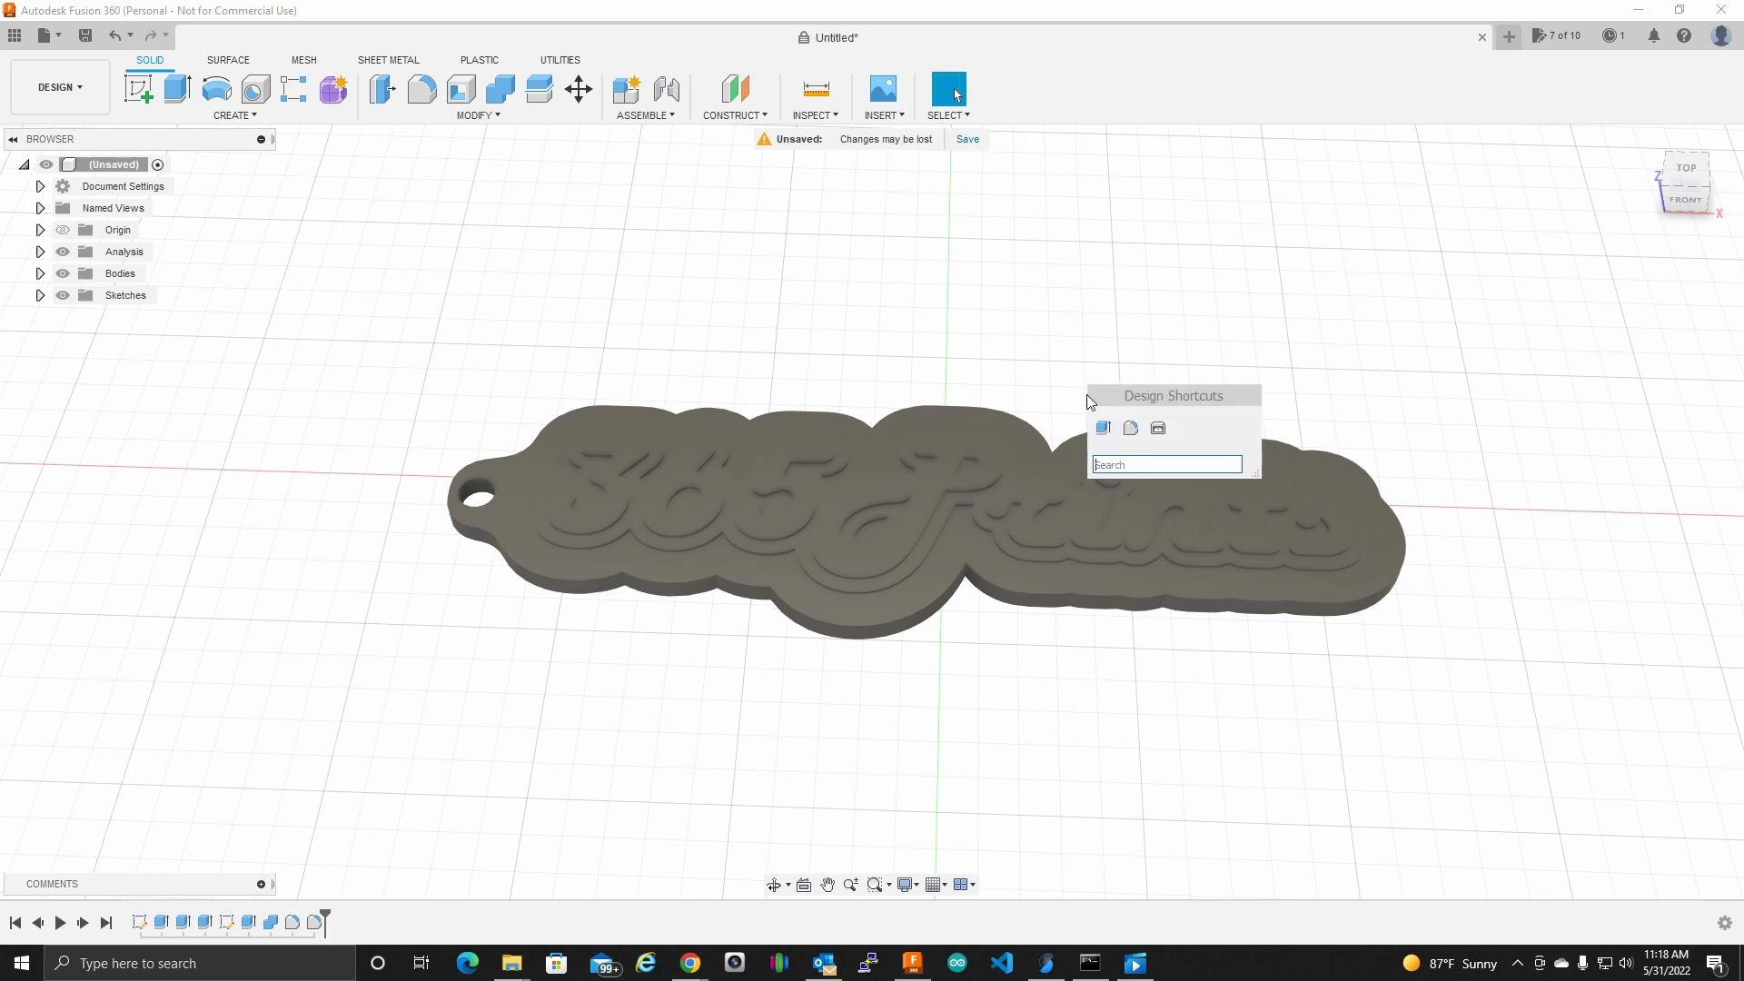
left_click(1158, 428)
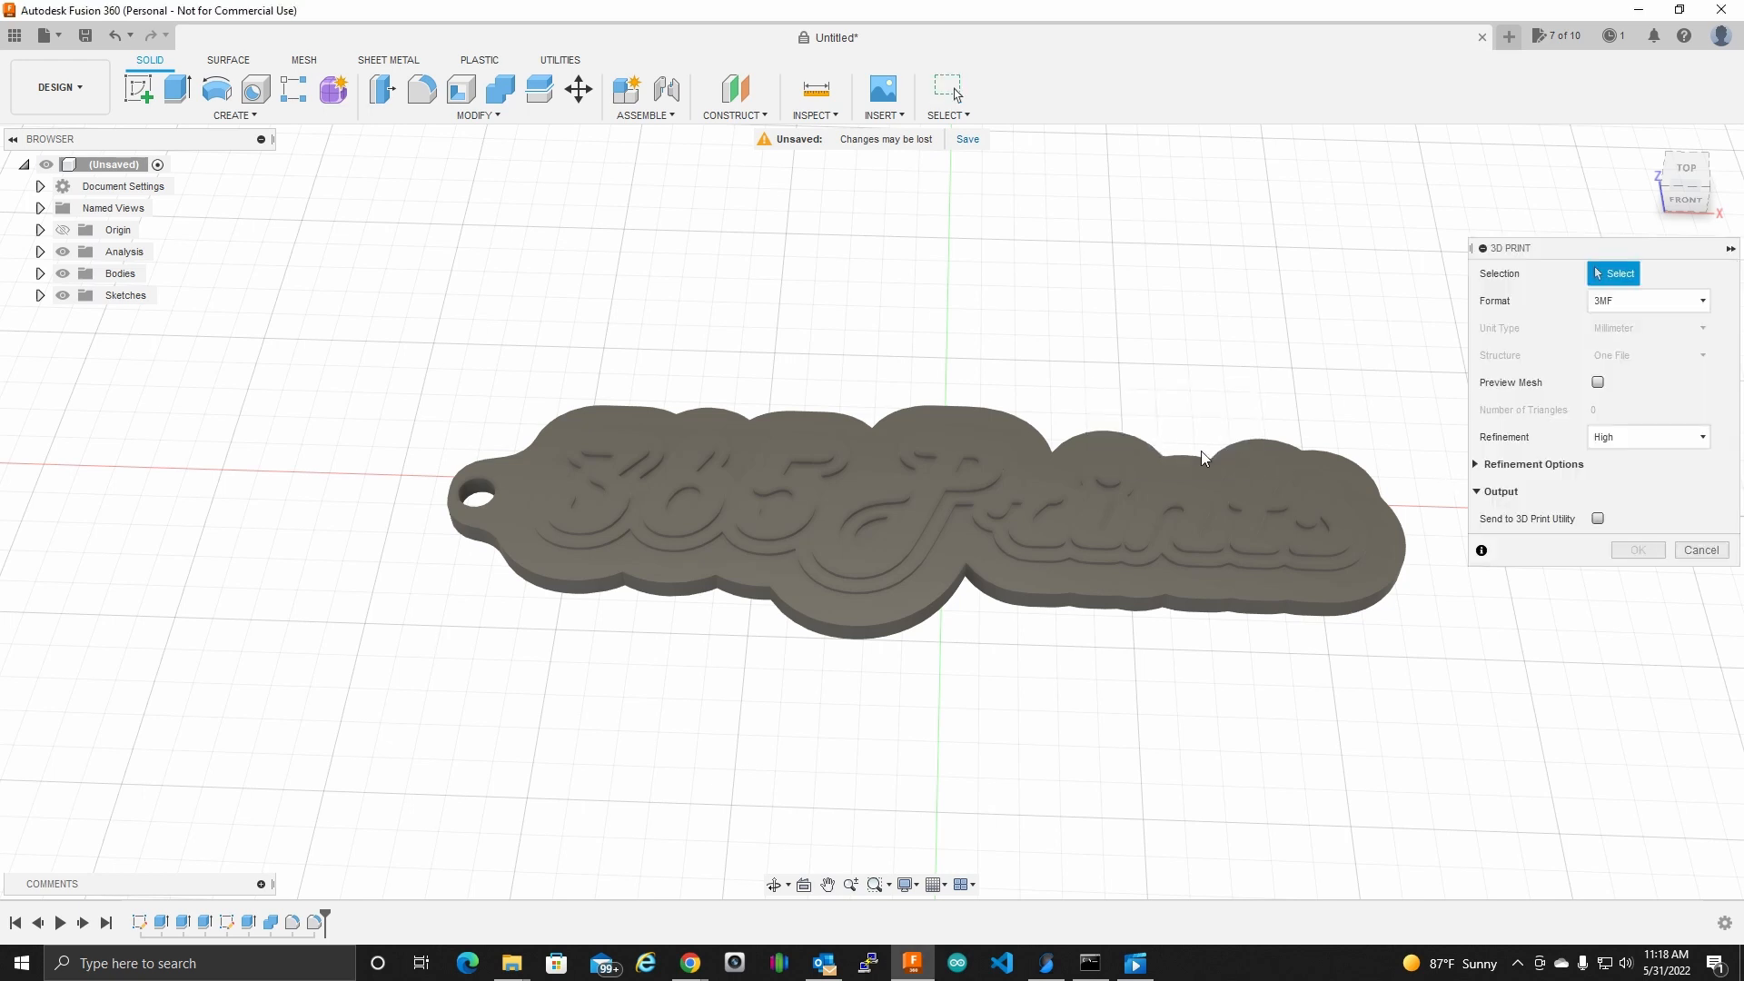
left_click(1701, 550)
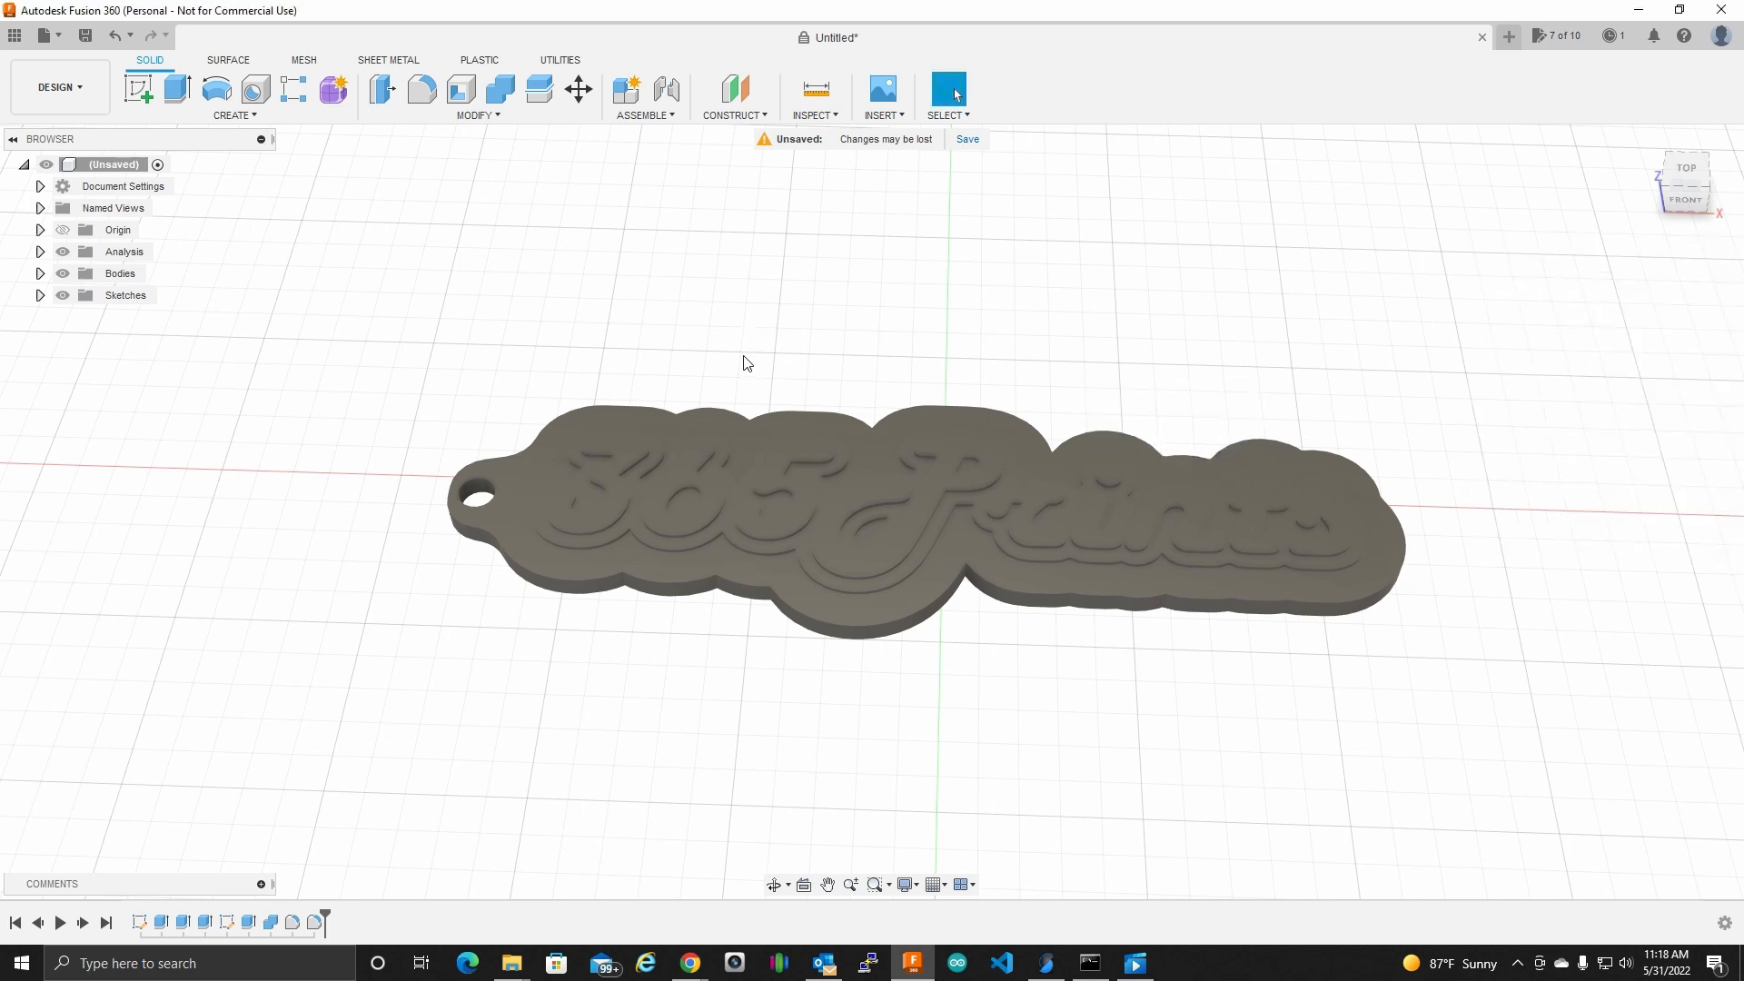
Step: Save the design under the name "Keychain - 365Prints" in the preset project location
mouse_move(1406, 474)
middle_mouse_down("shift")
mouse_move(1413, 518)
mouse_move(1402, 505)
middle_mouse_up("shift")
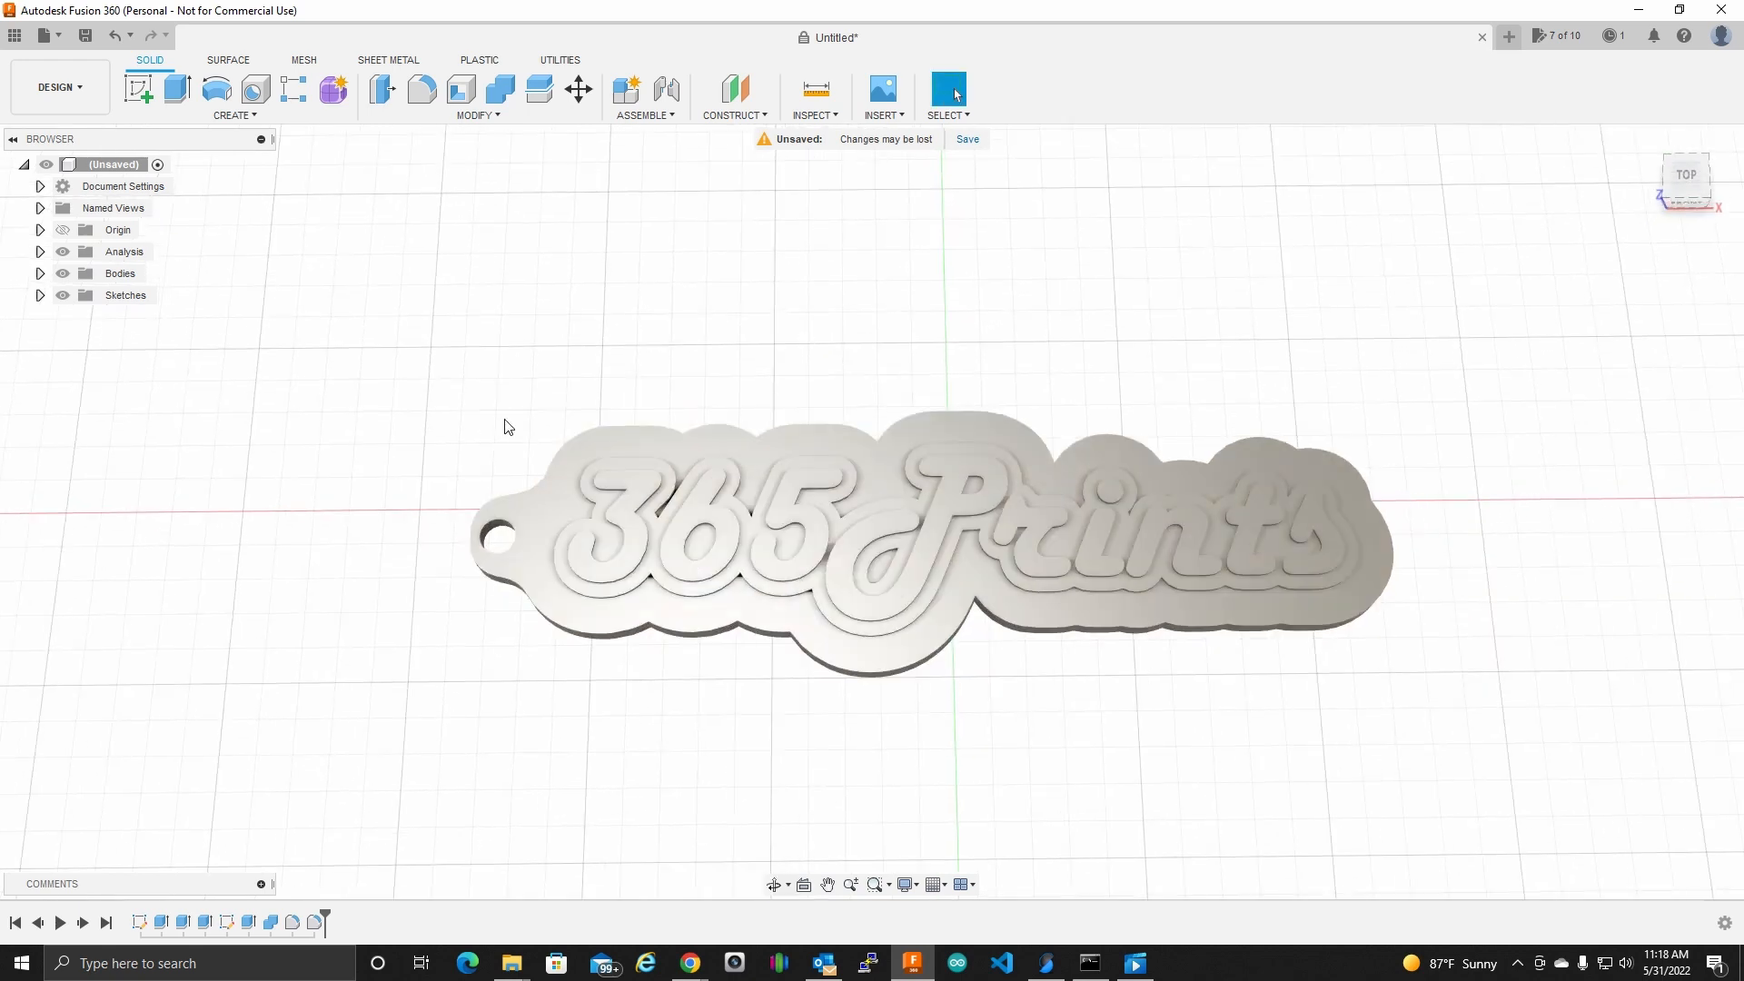
middle_click_drag(1015, 386, 929, 374)
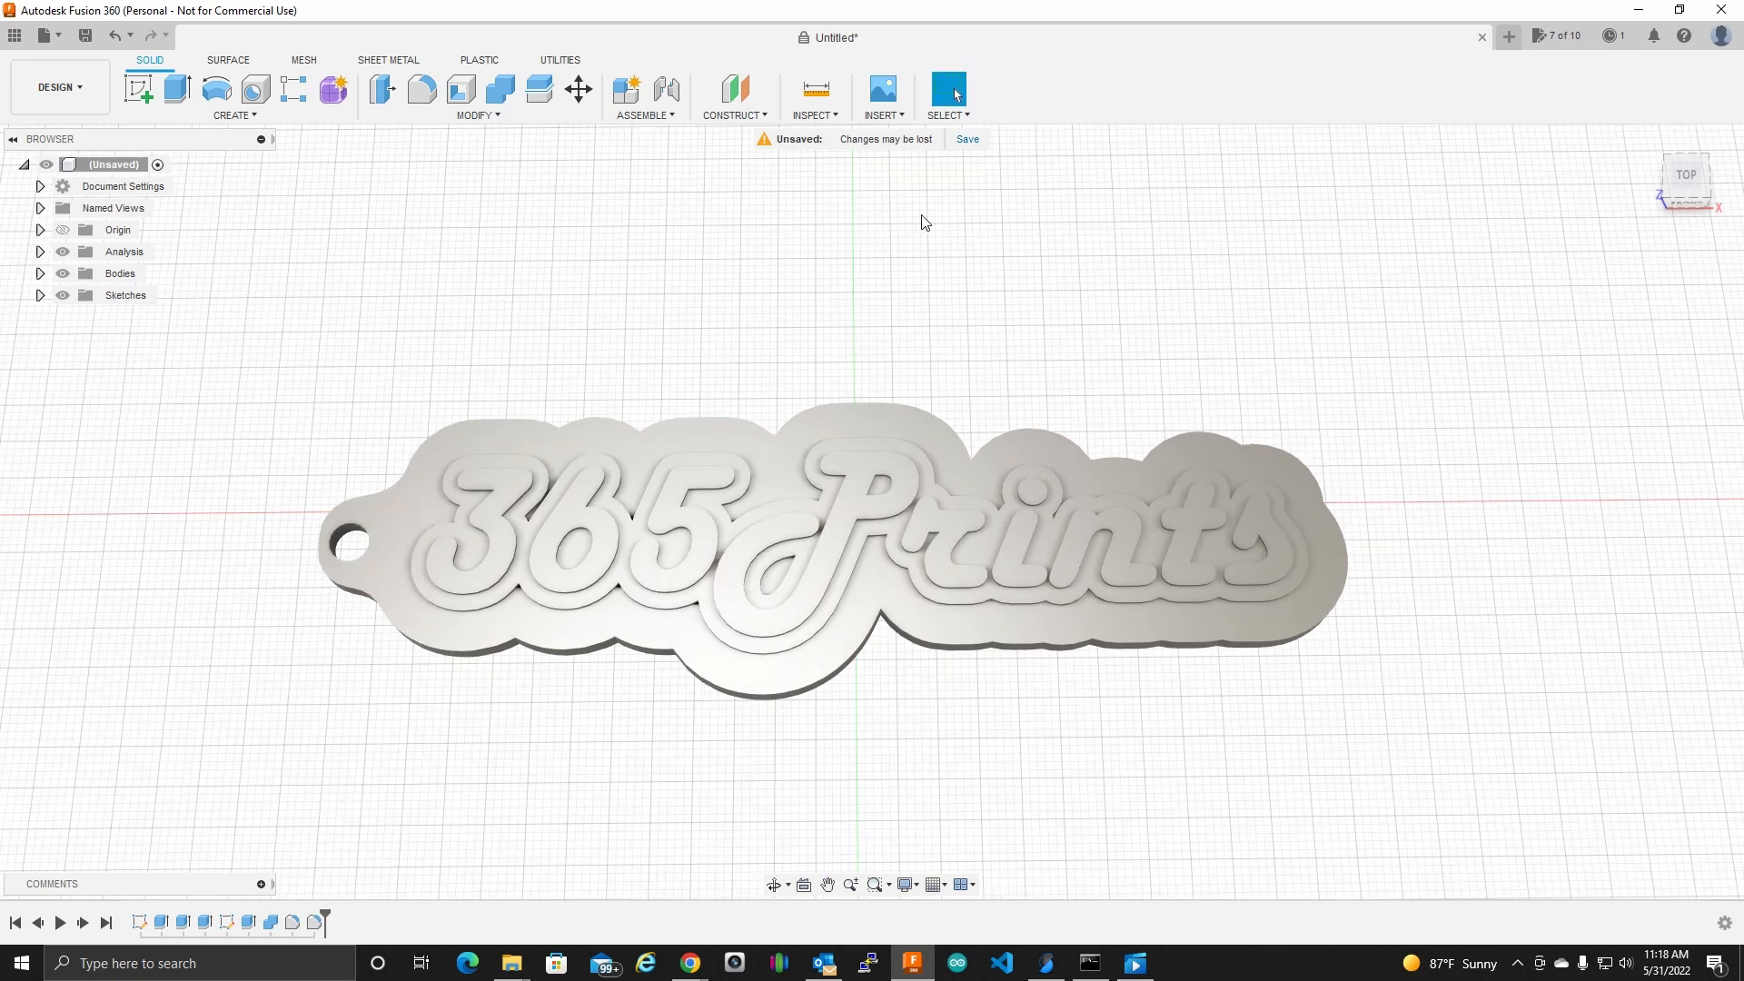
left_click(968, 139)
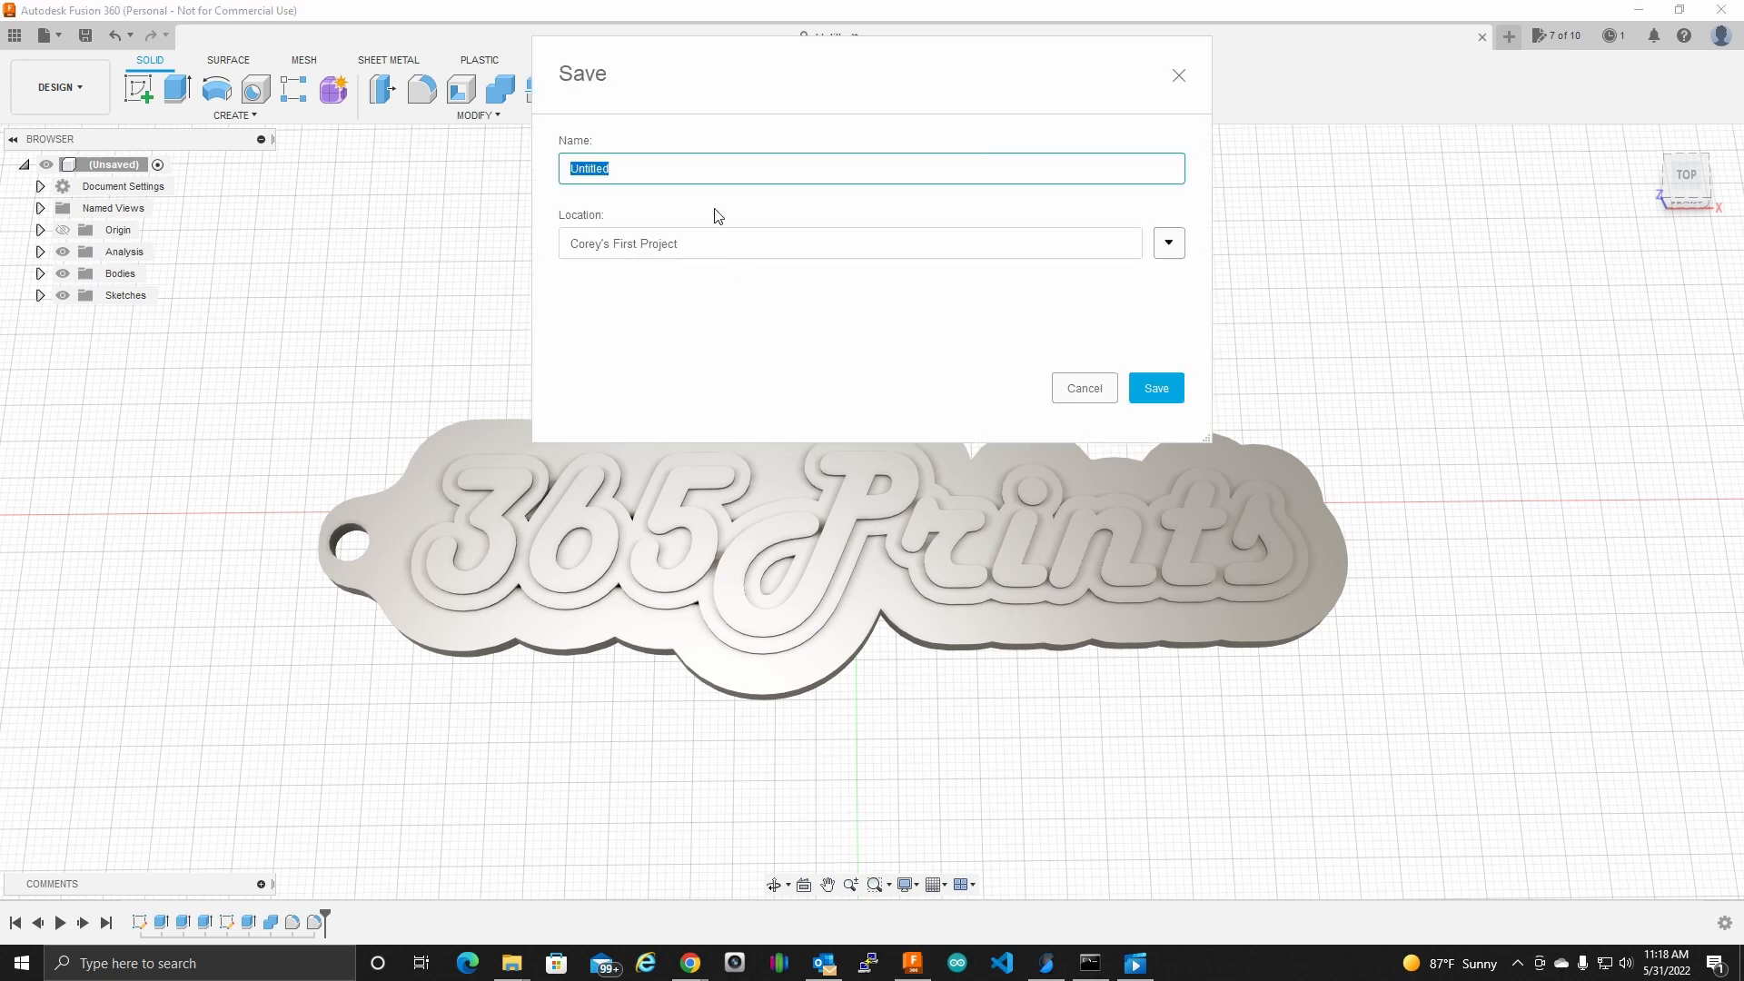
type("36")
key("BackSpace")
key("BackSpace")
key("BackSpace")
key("BackSpace")
key("BackSpace")
key("BackSpace")
key("BackSpace")
key("BackSpace")
key("BackSpace")
key("BackSpace")
key("BackSpace")
key("BackSpace")
key("BackSpace")
key("BackSpace")
key("BackSpace")
key("BackSpace")
key("BackSpace")
key("Return")
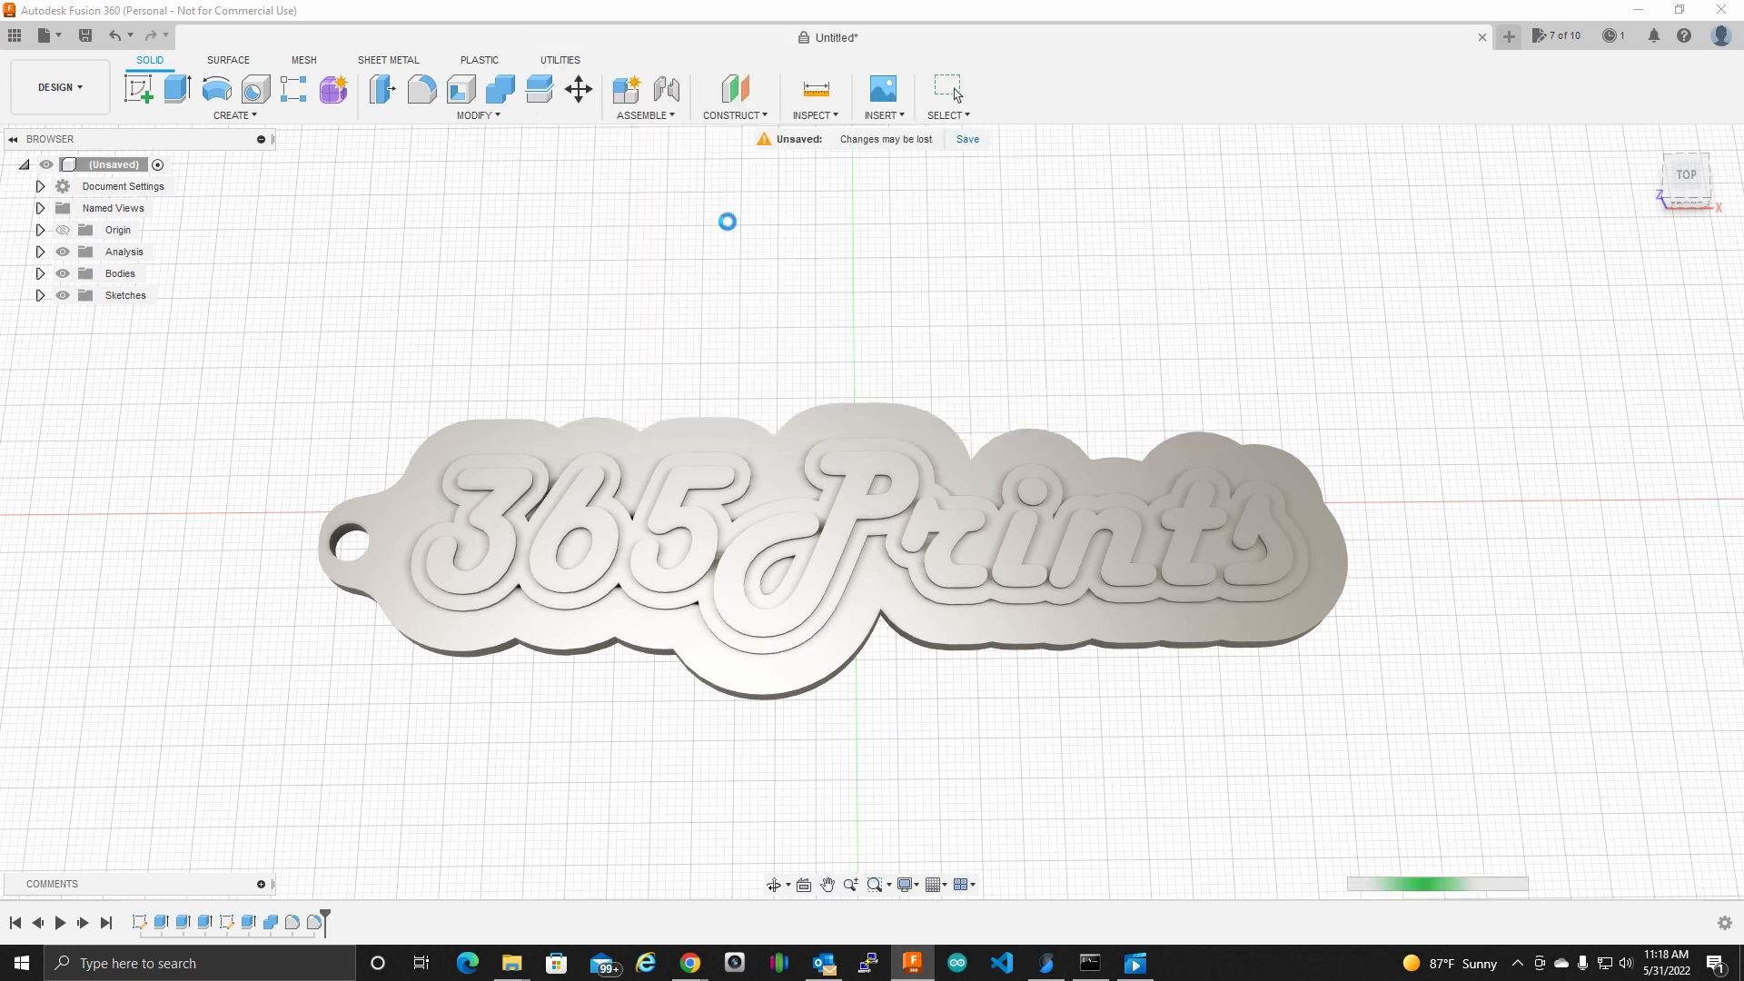
Step: Reopen the first sketch in the timeline to examine the text and its offset outlines, and finish it unedited
right_click(139, 922)
left_click(187, 733)
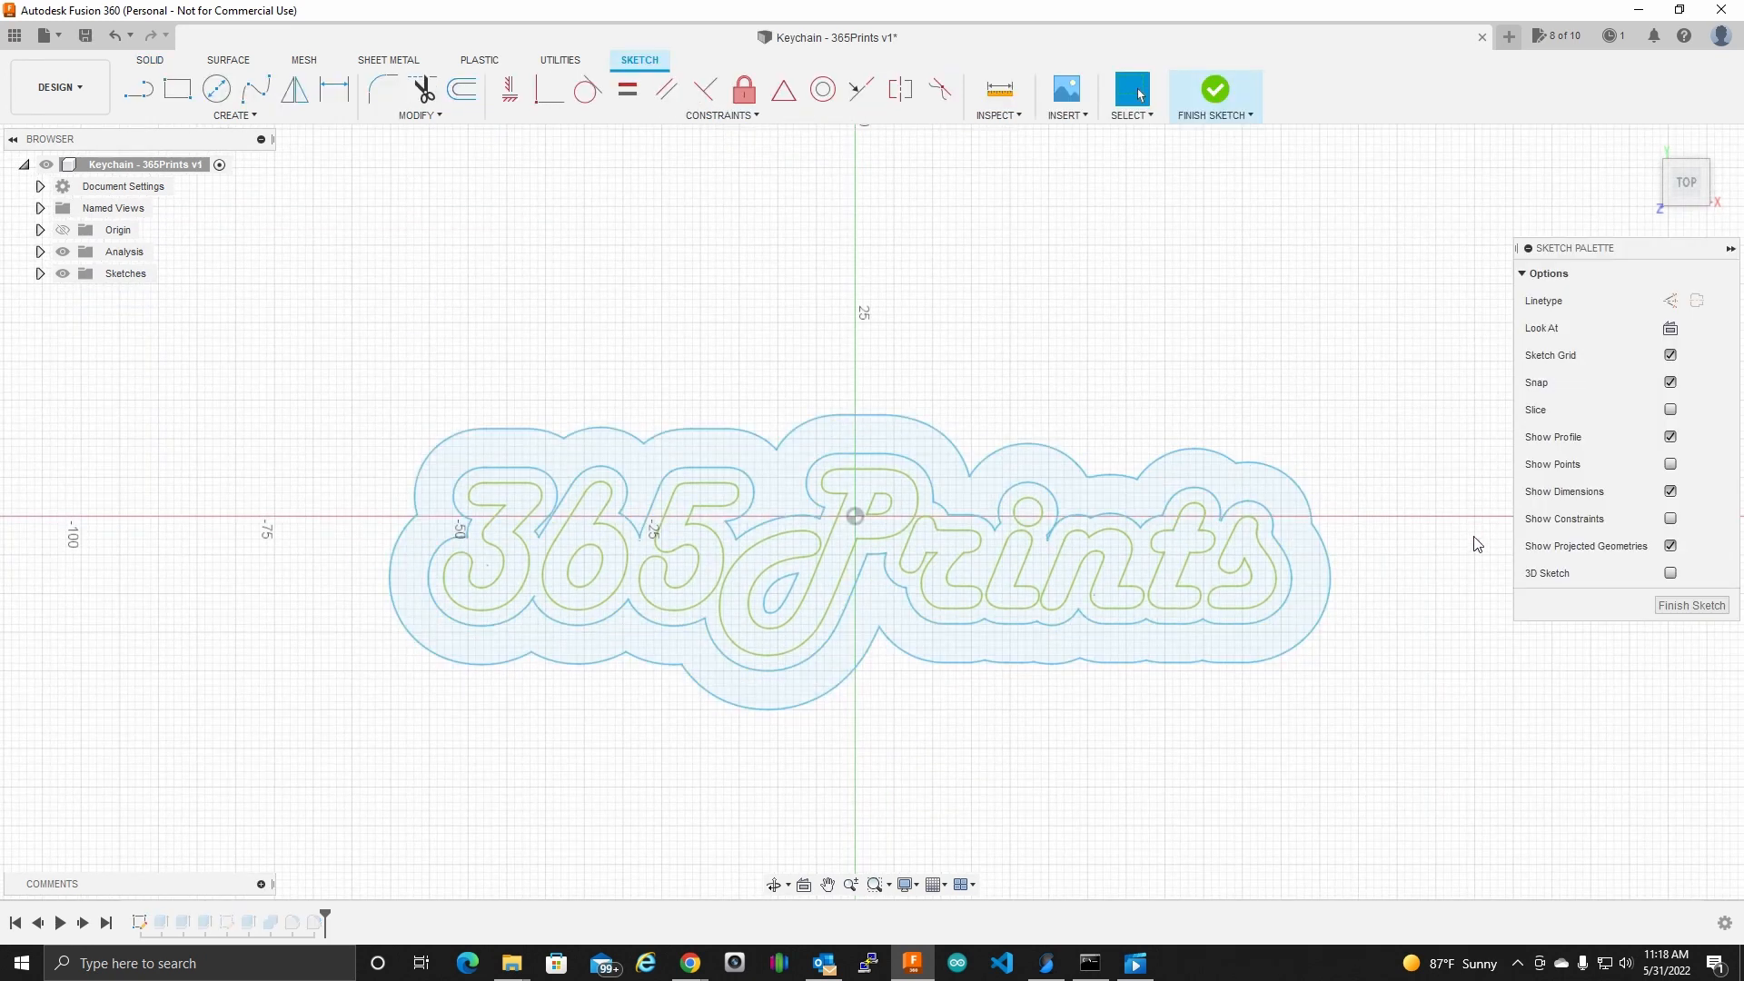
left_click(1691, 606)
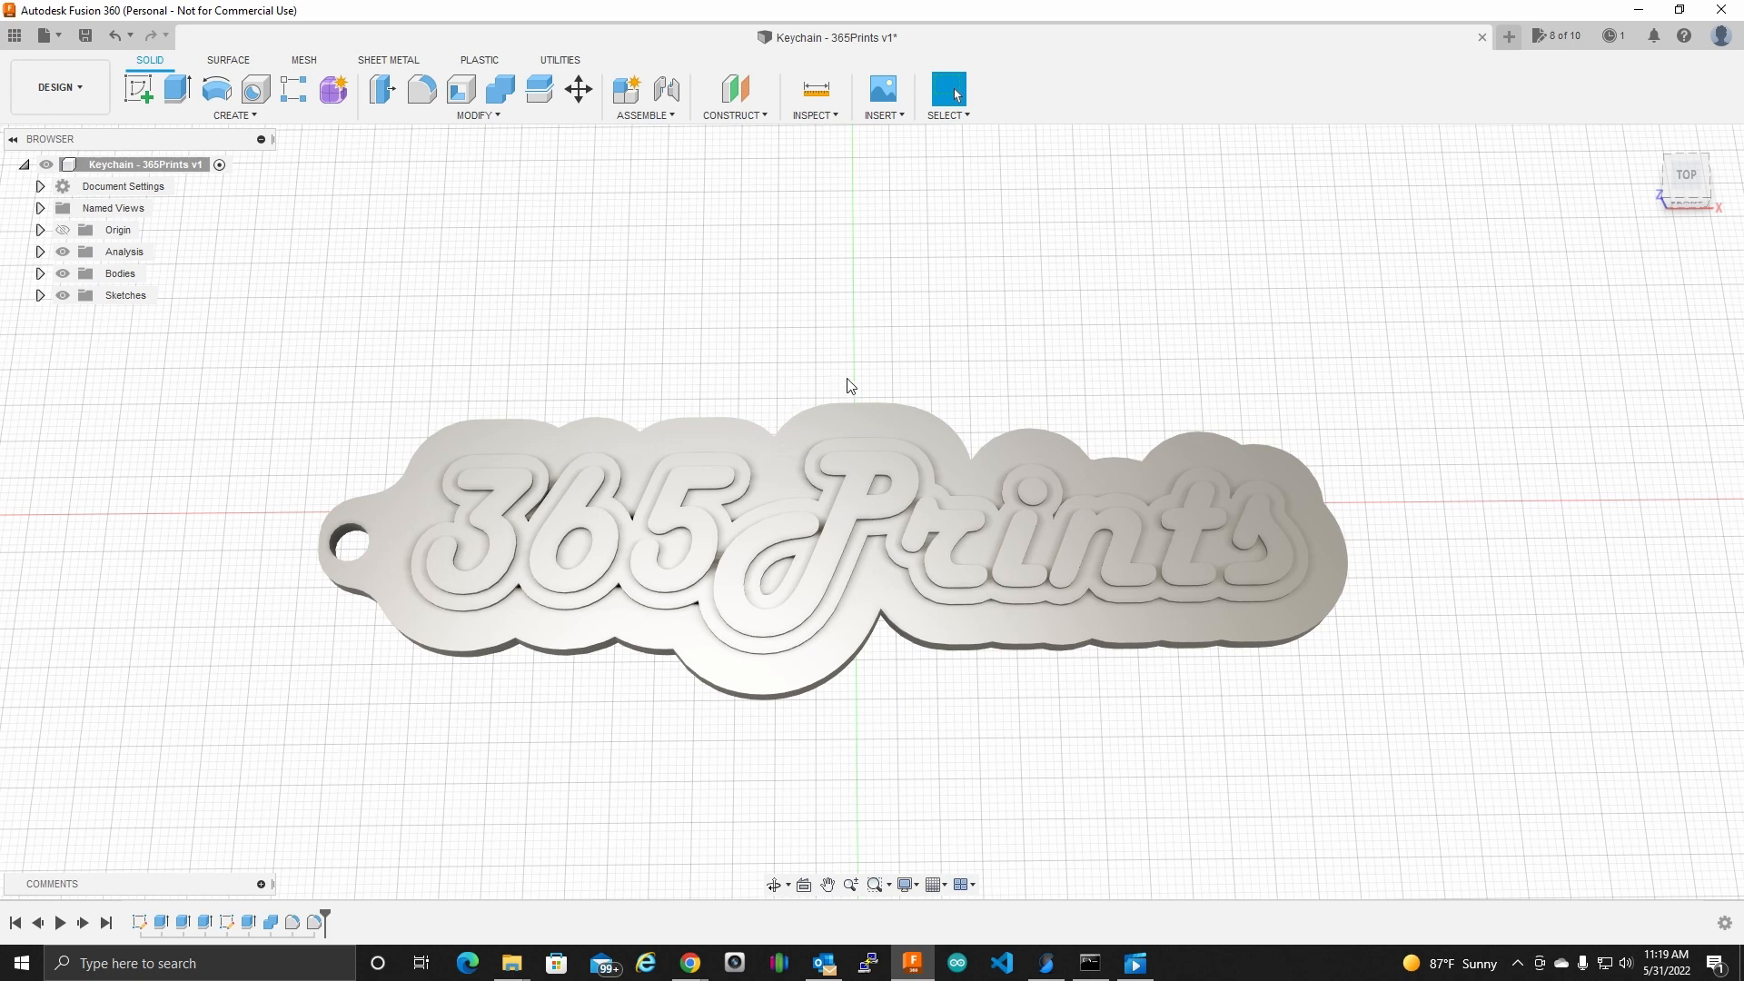
Step: Export the keychain body for 3D printing as a high-refinement 3MF file named 365Prints in the Keychains folder
middle_click_drag(931, 377, 931, 361, "shift")
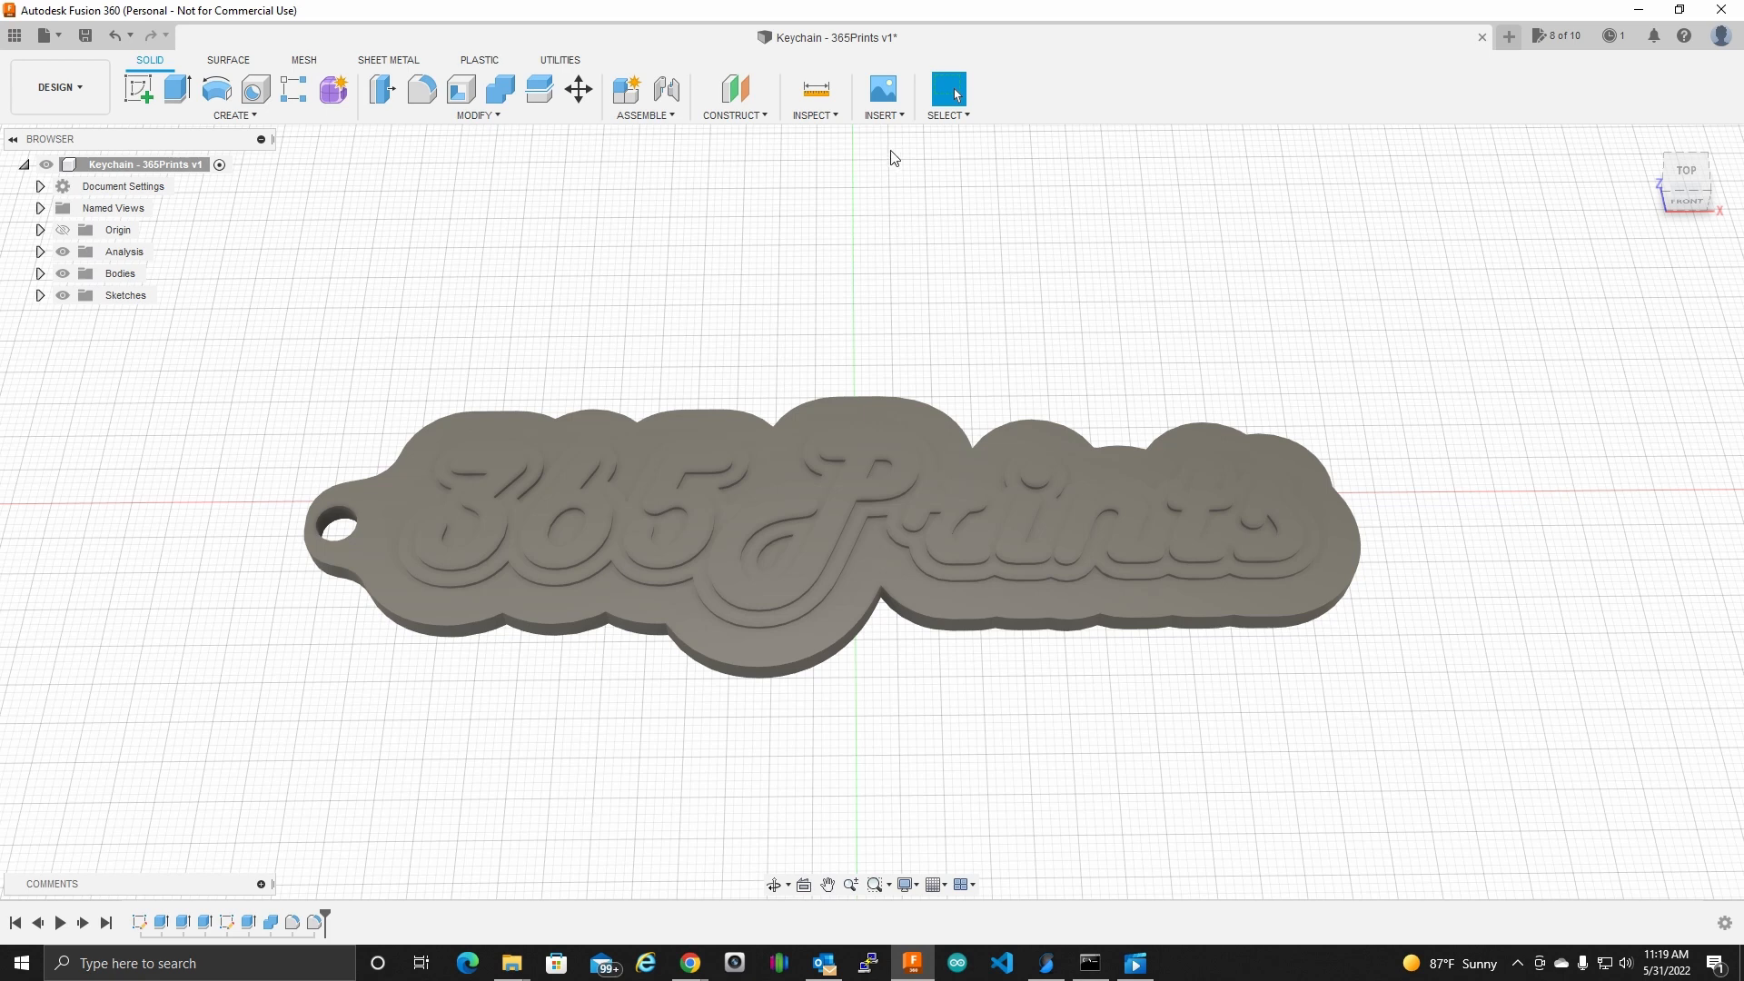
key("s")
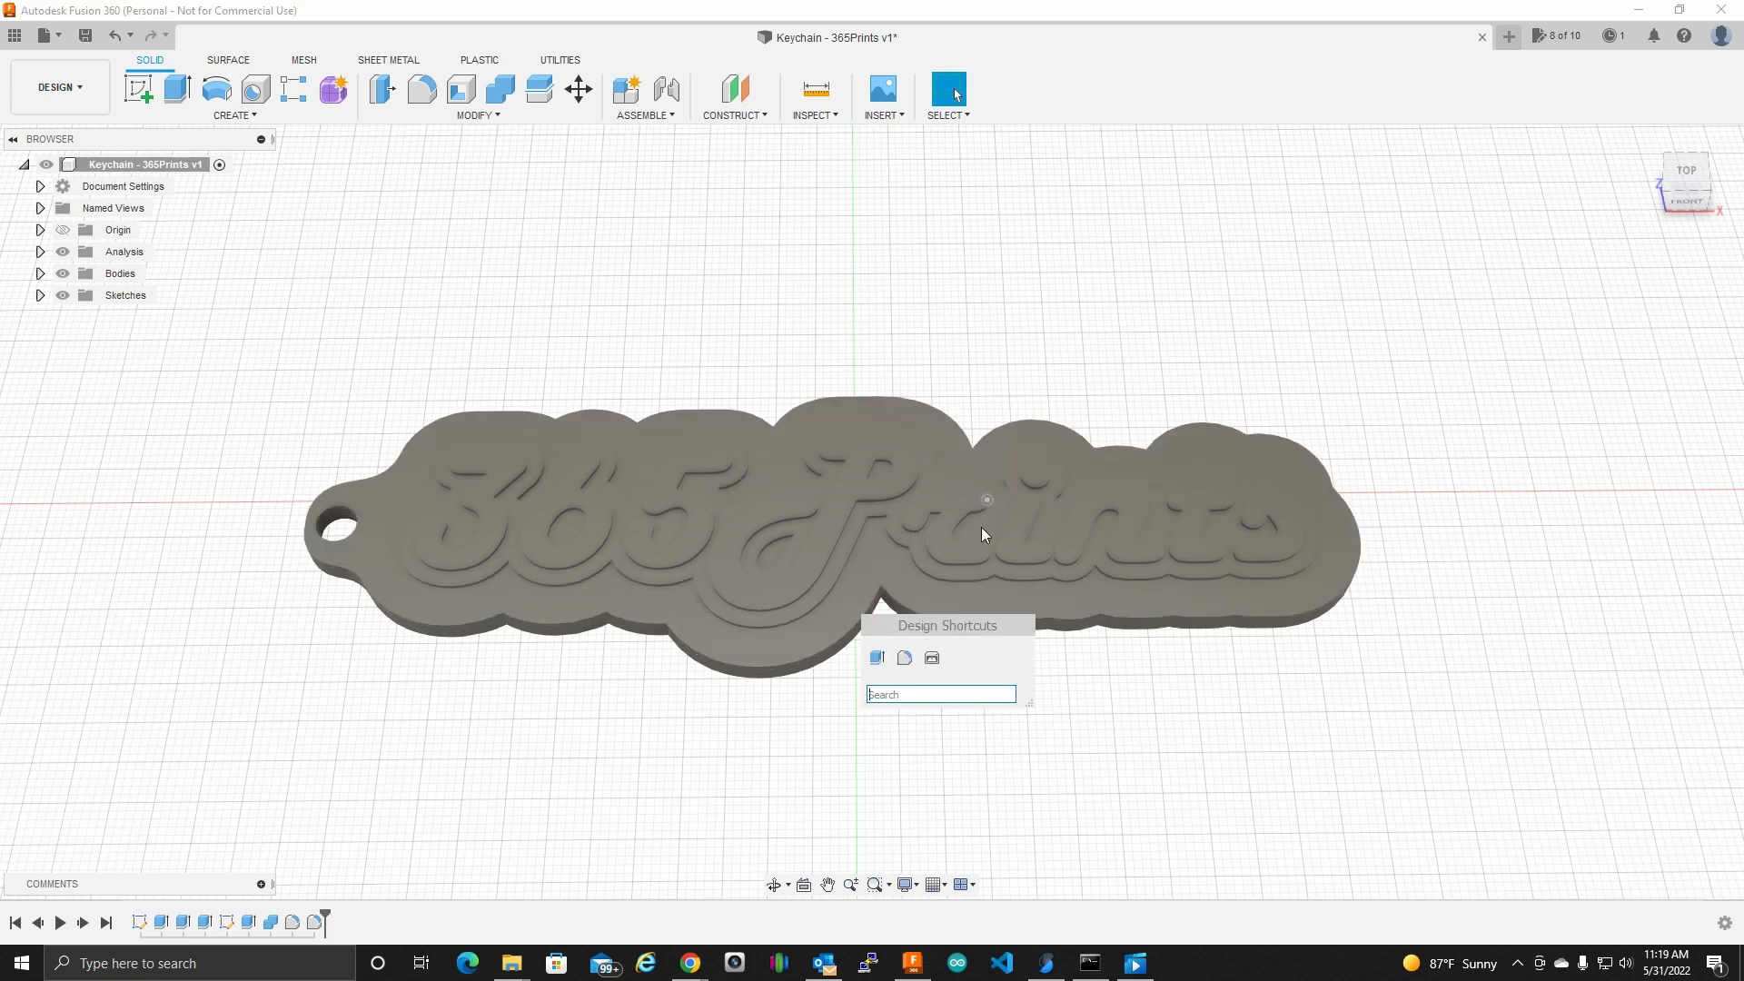
left_click(932, 658)
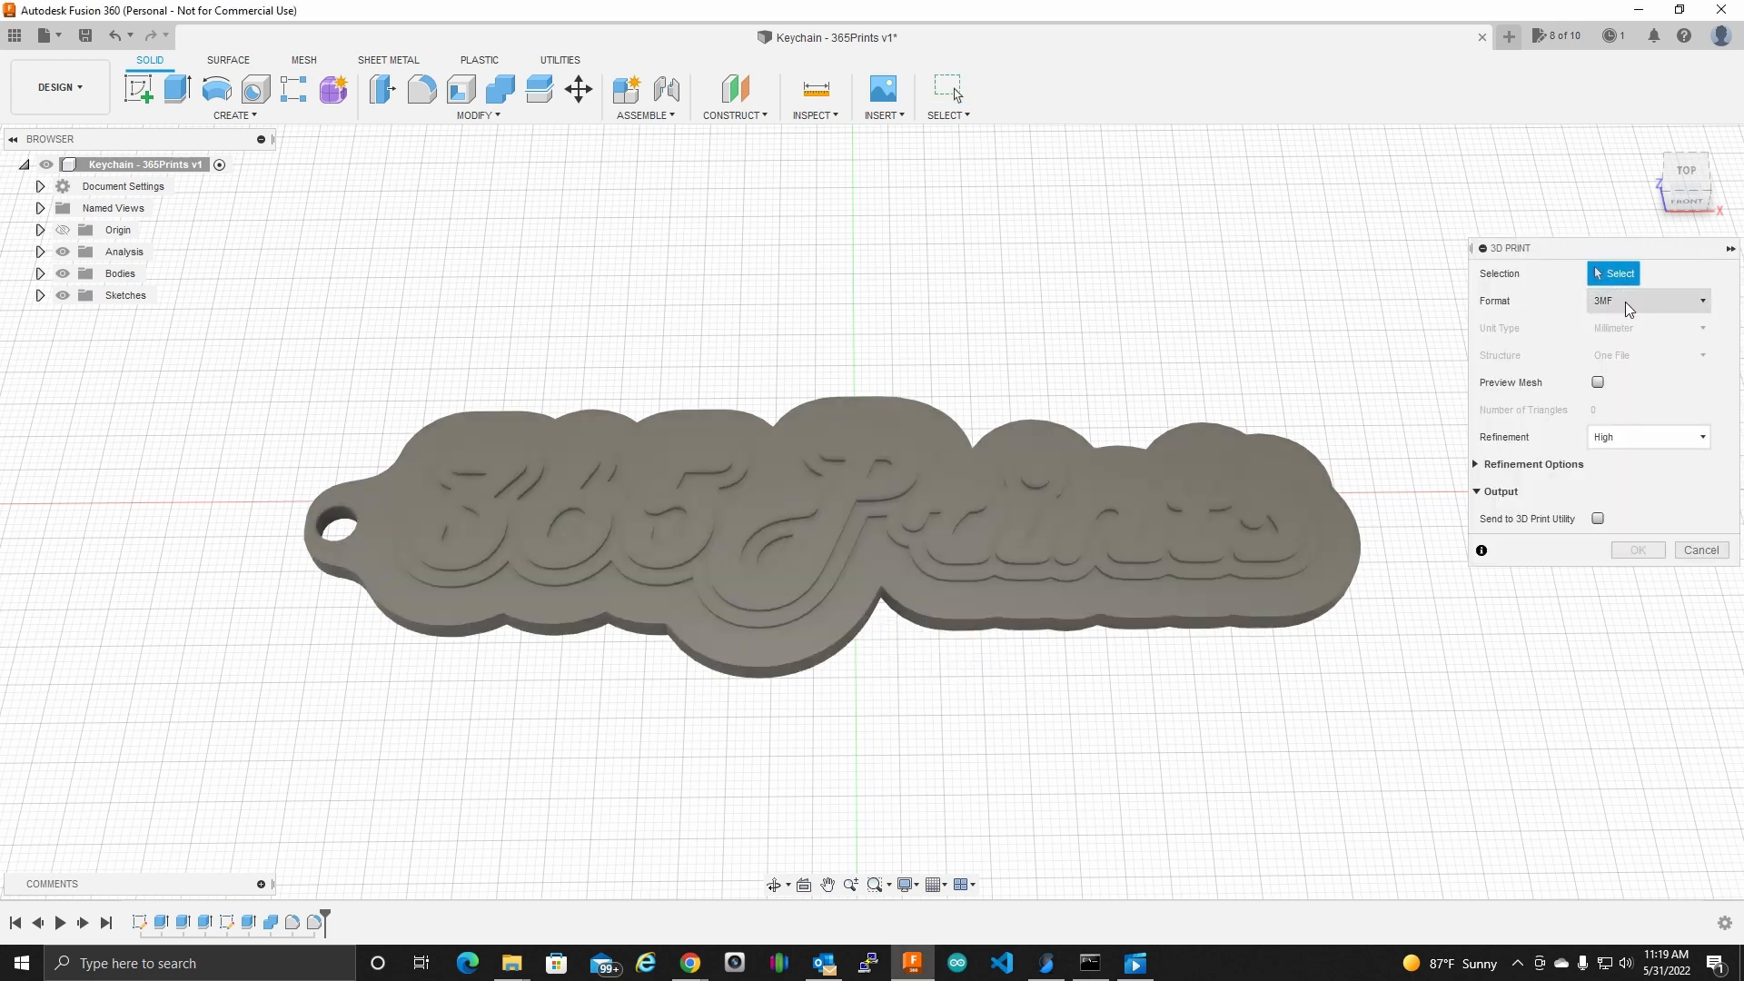
left_click(1199, 508)
left_click(1637, 550)
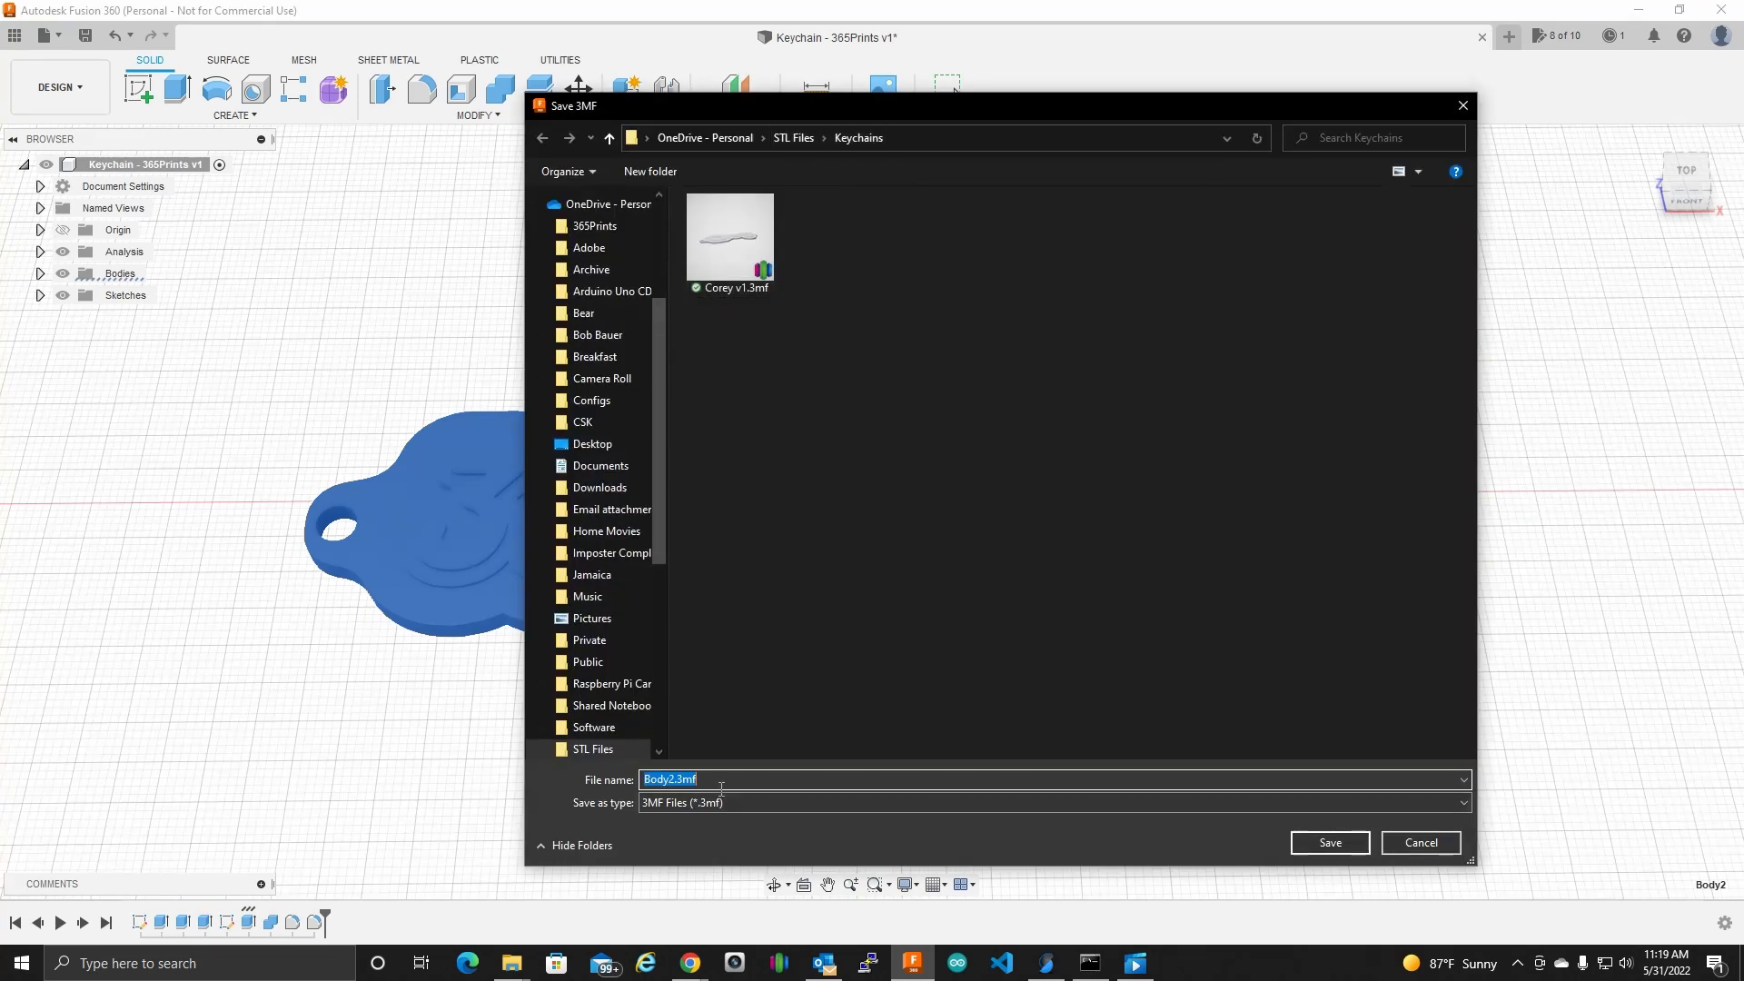
type("365Prints")
key("Return")
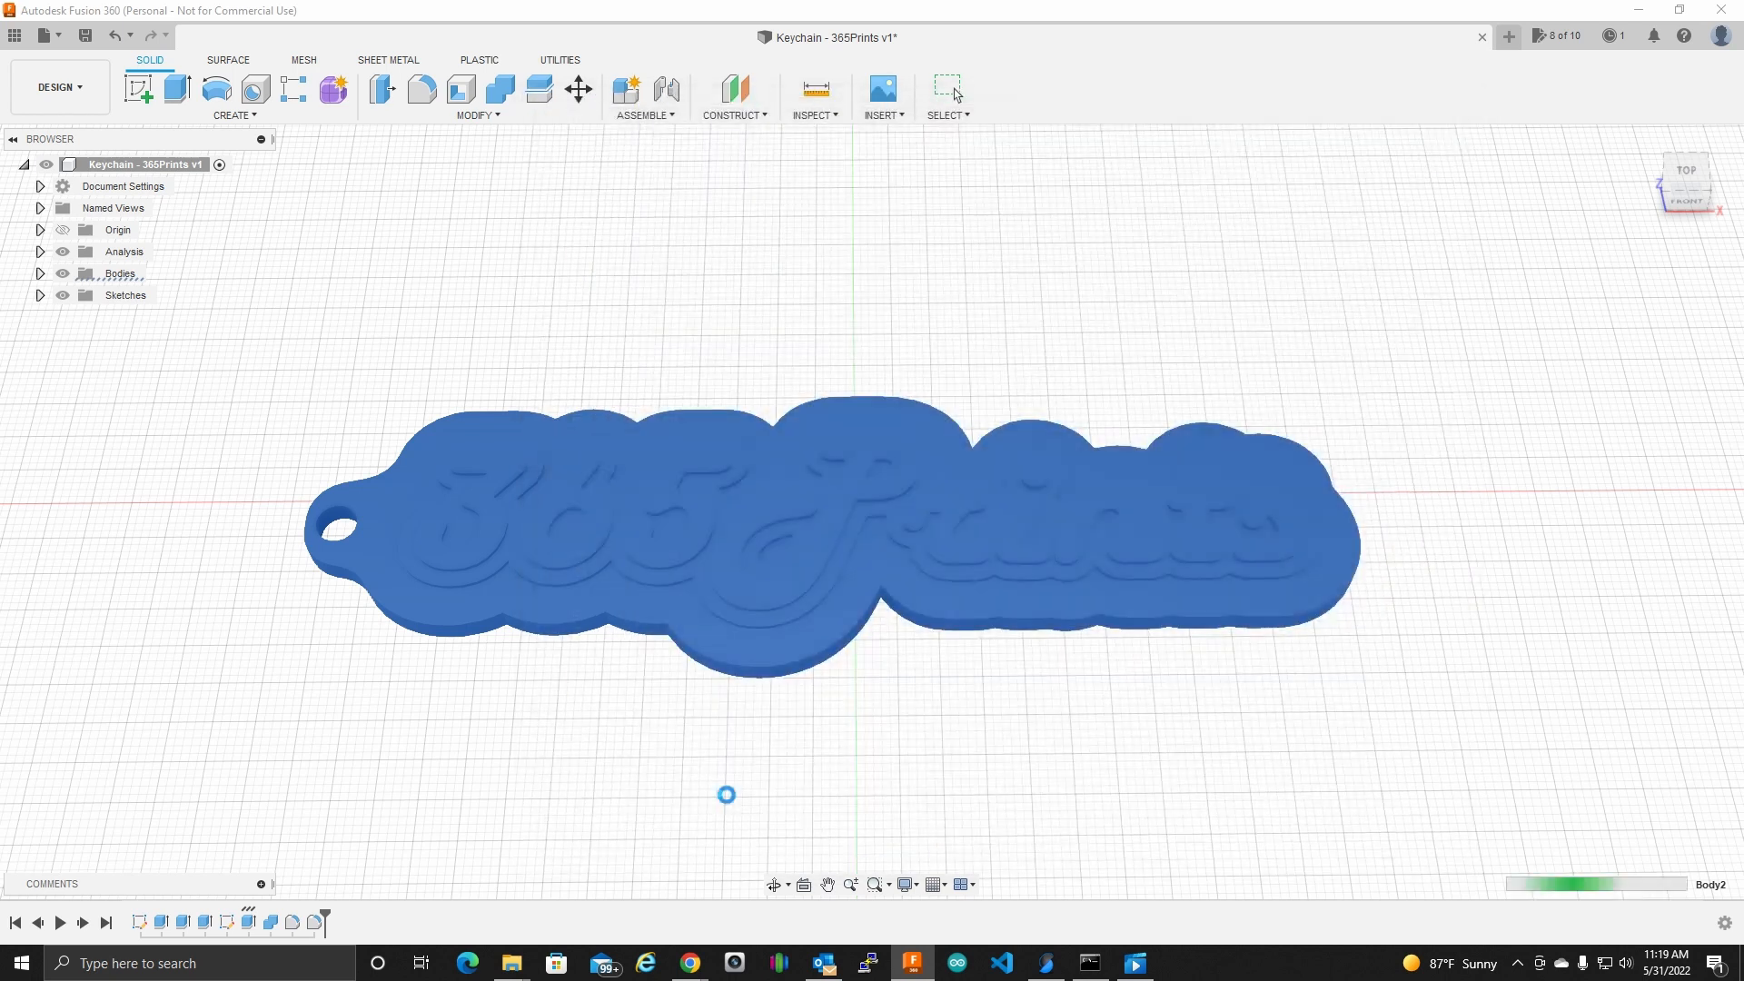
Step: Switch to SuperSlicer, load 365Prints.3mf from the Keychains folder and arrange it on the print bed
left_click(1046, 962)
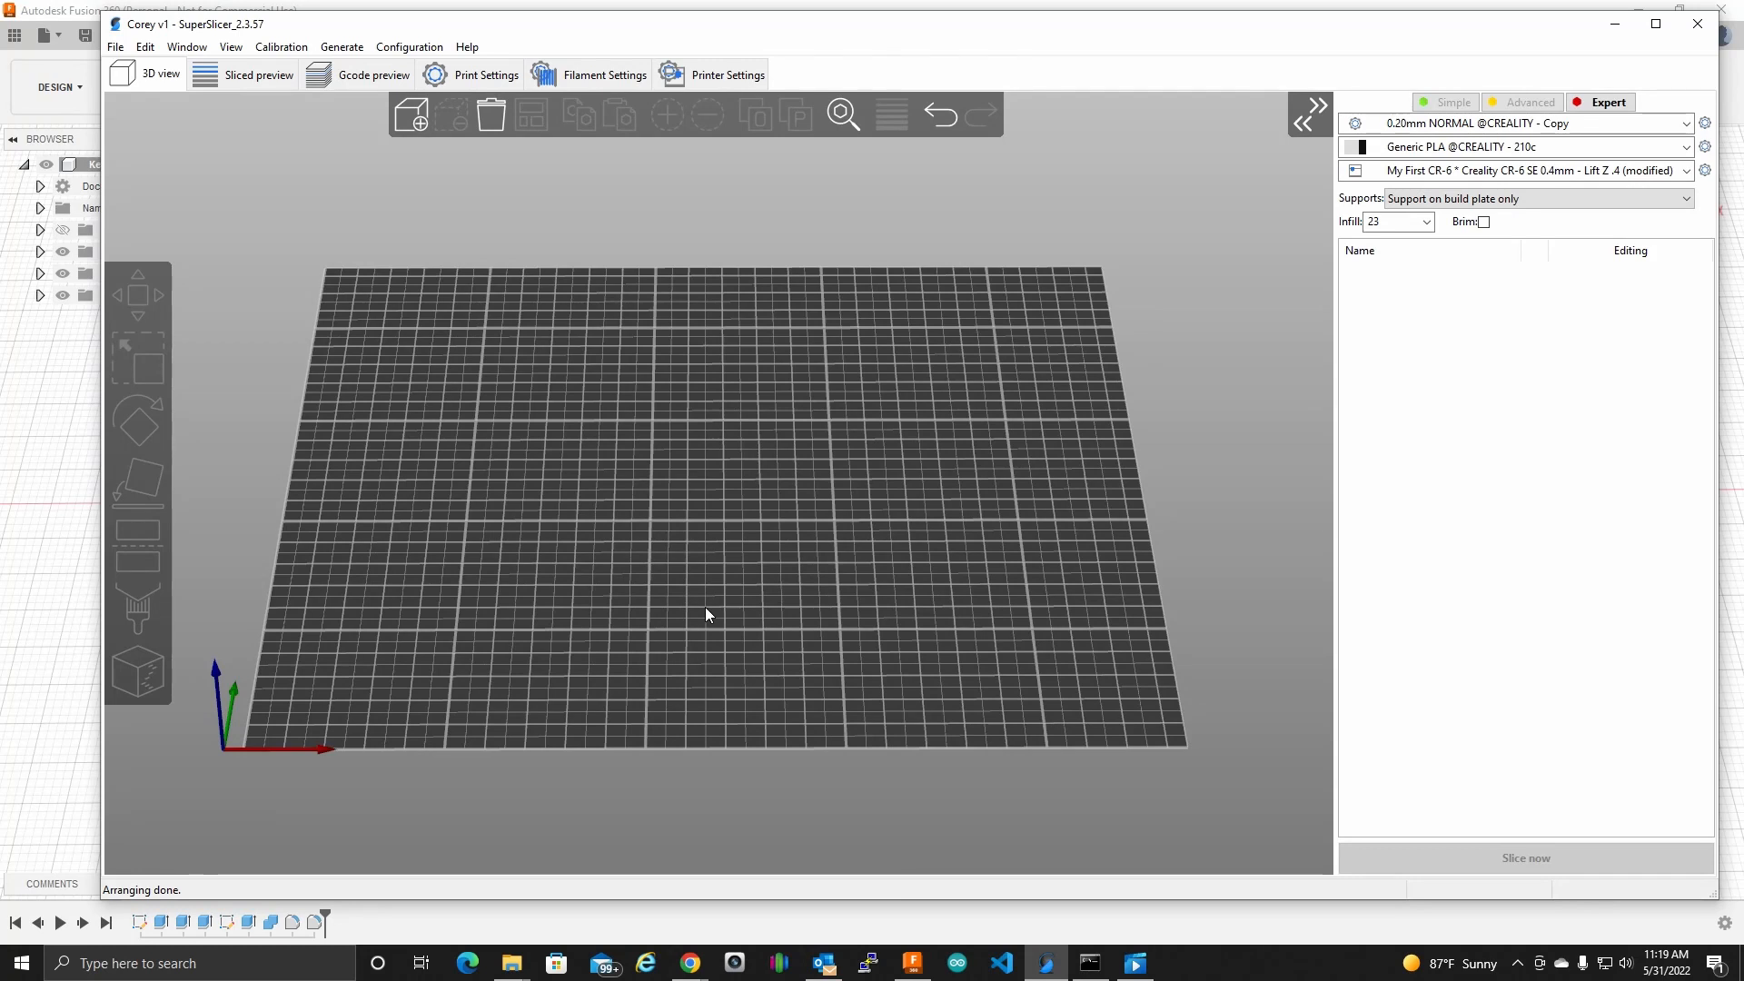
scroll(704, 606, "up", 1)
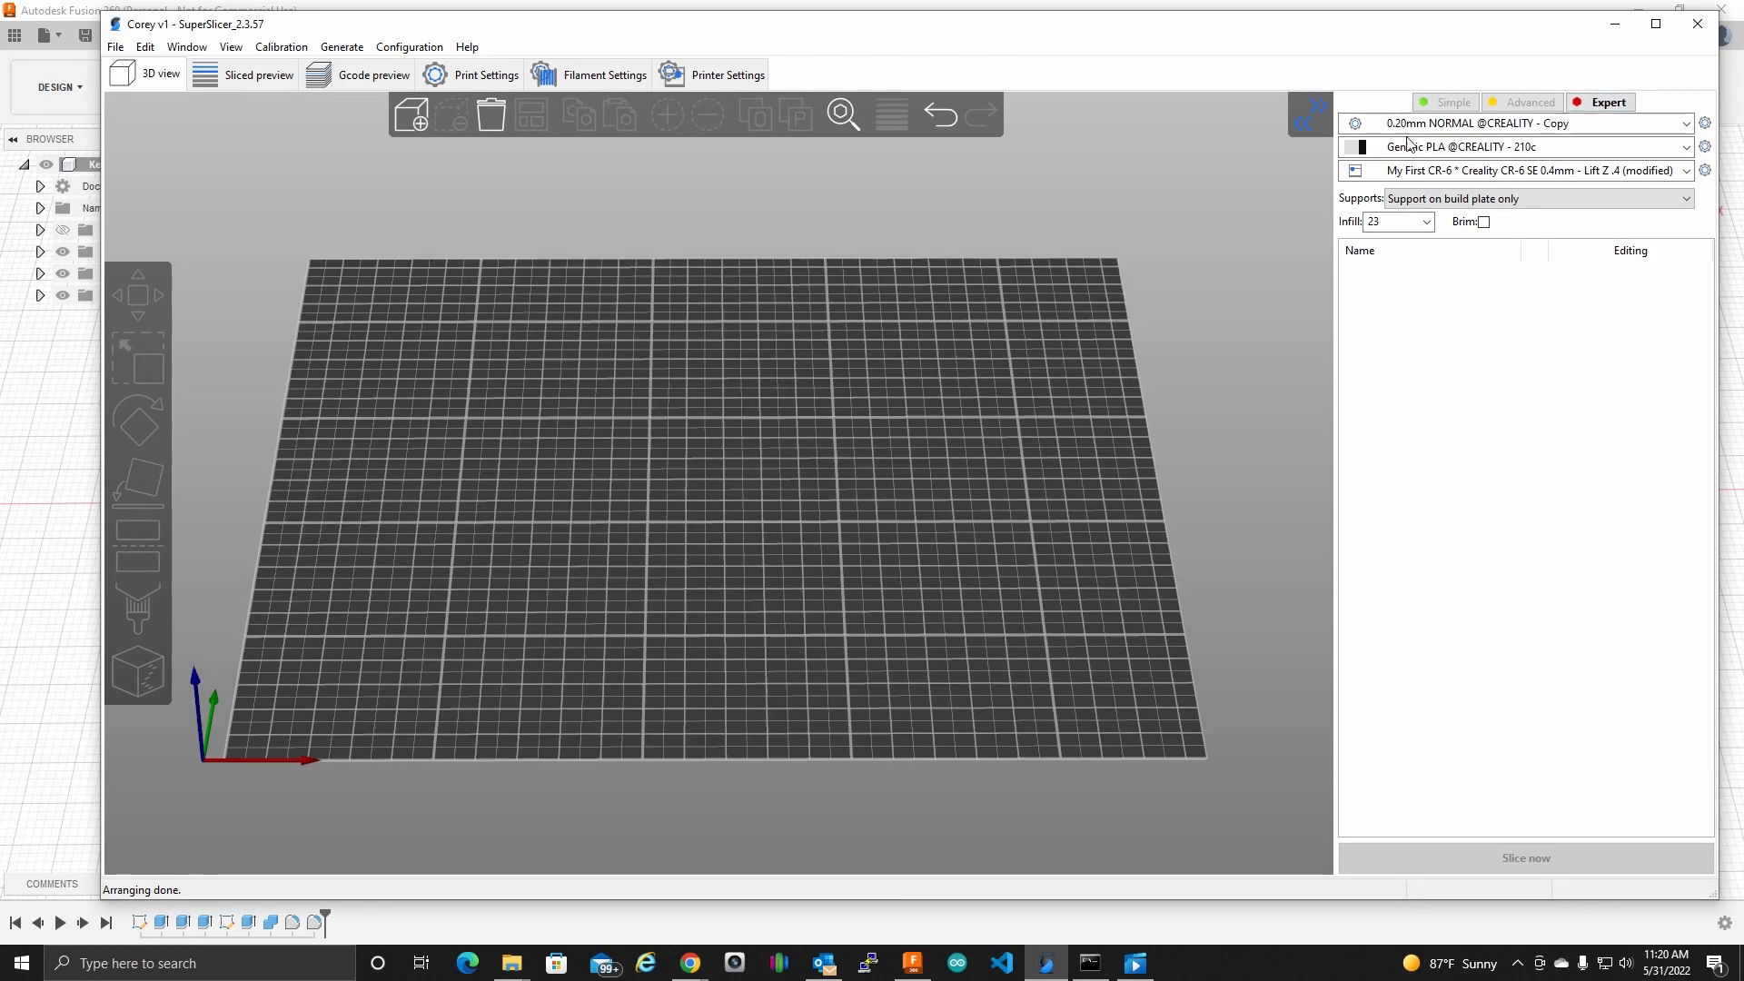
mouse_move(512, 963)
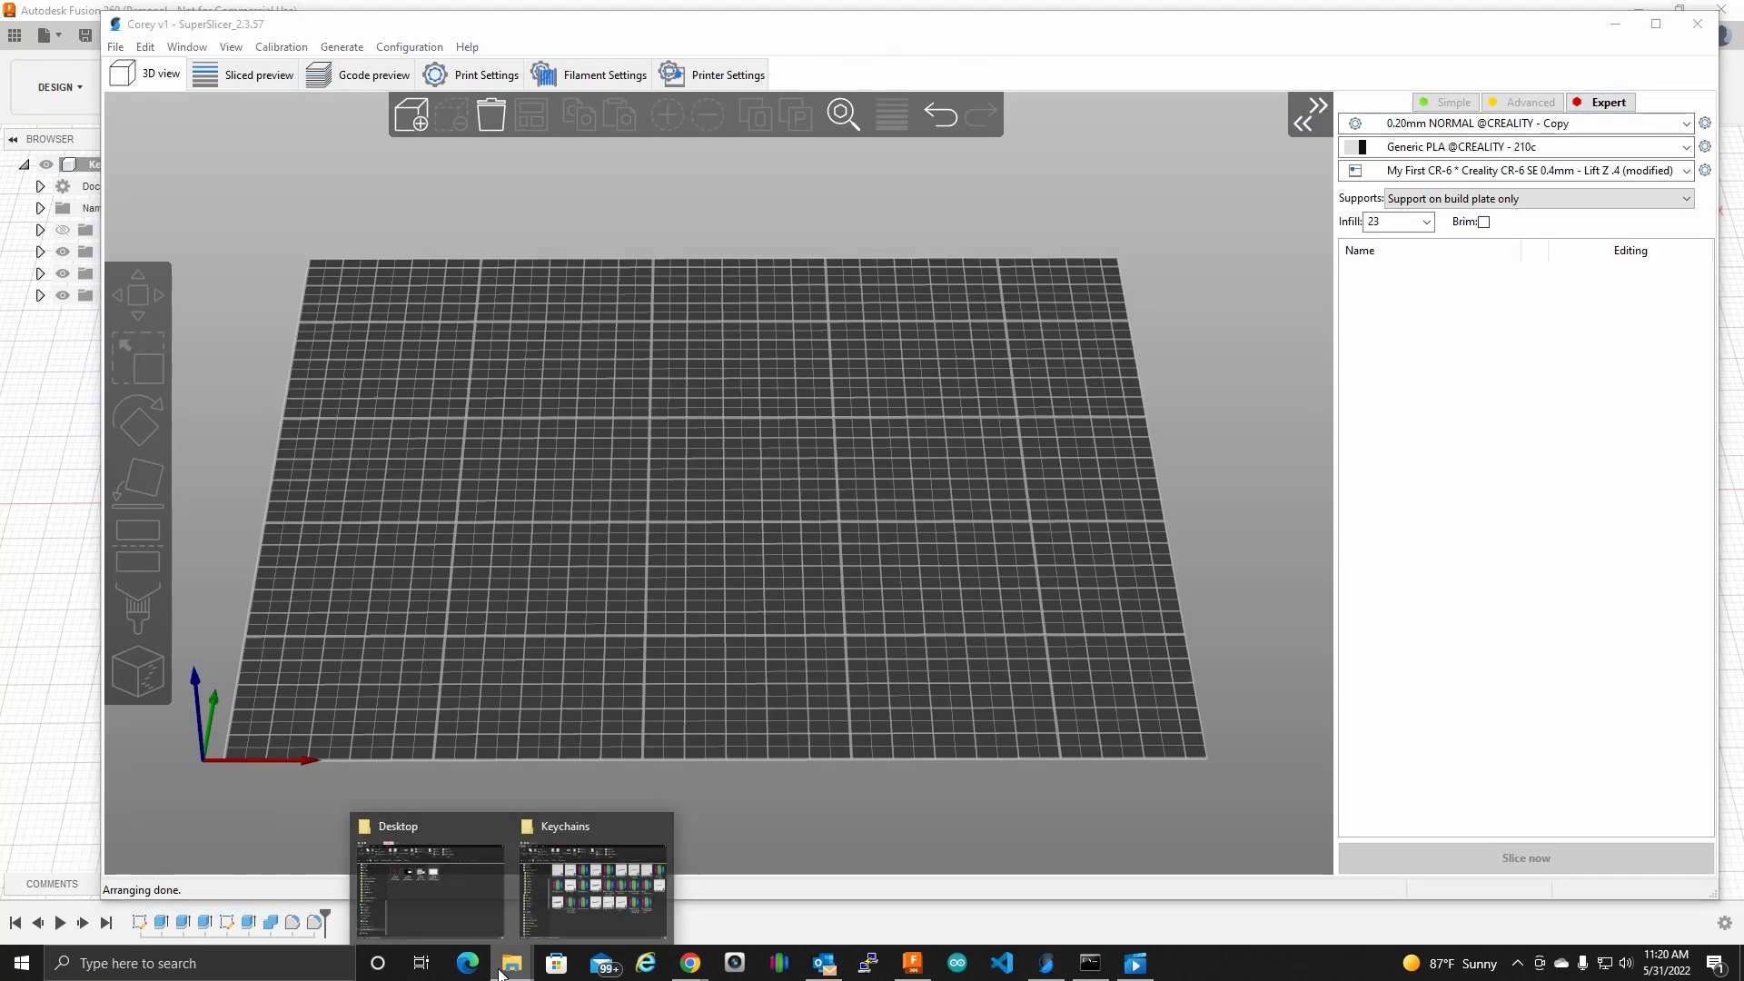
left_click(595, 892)
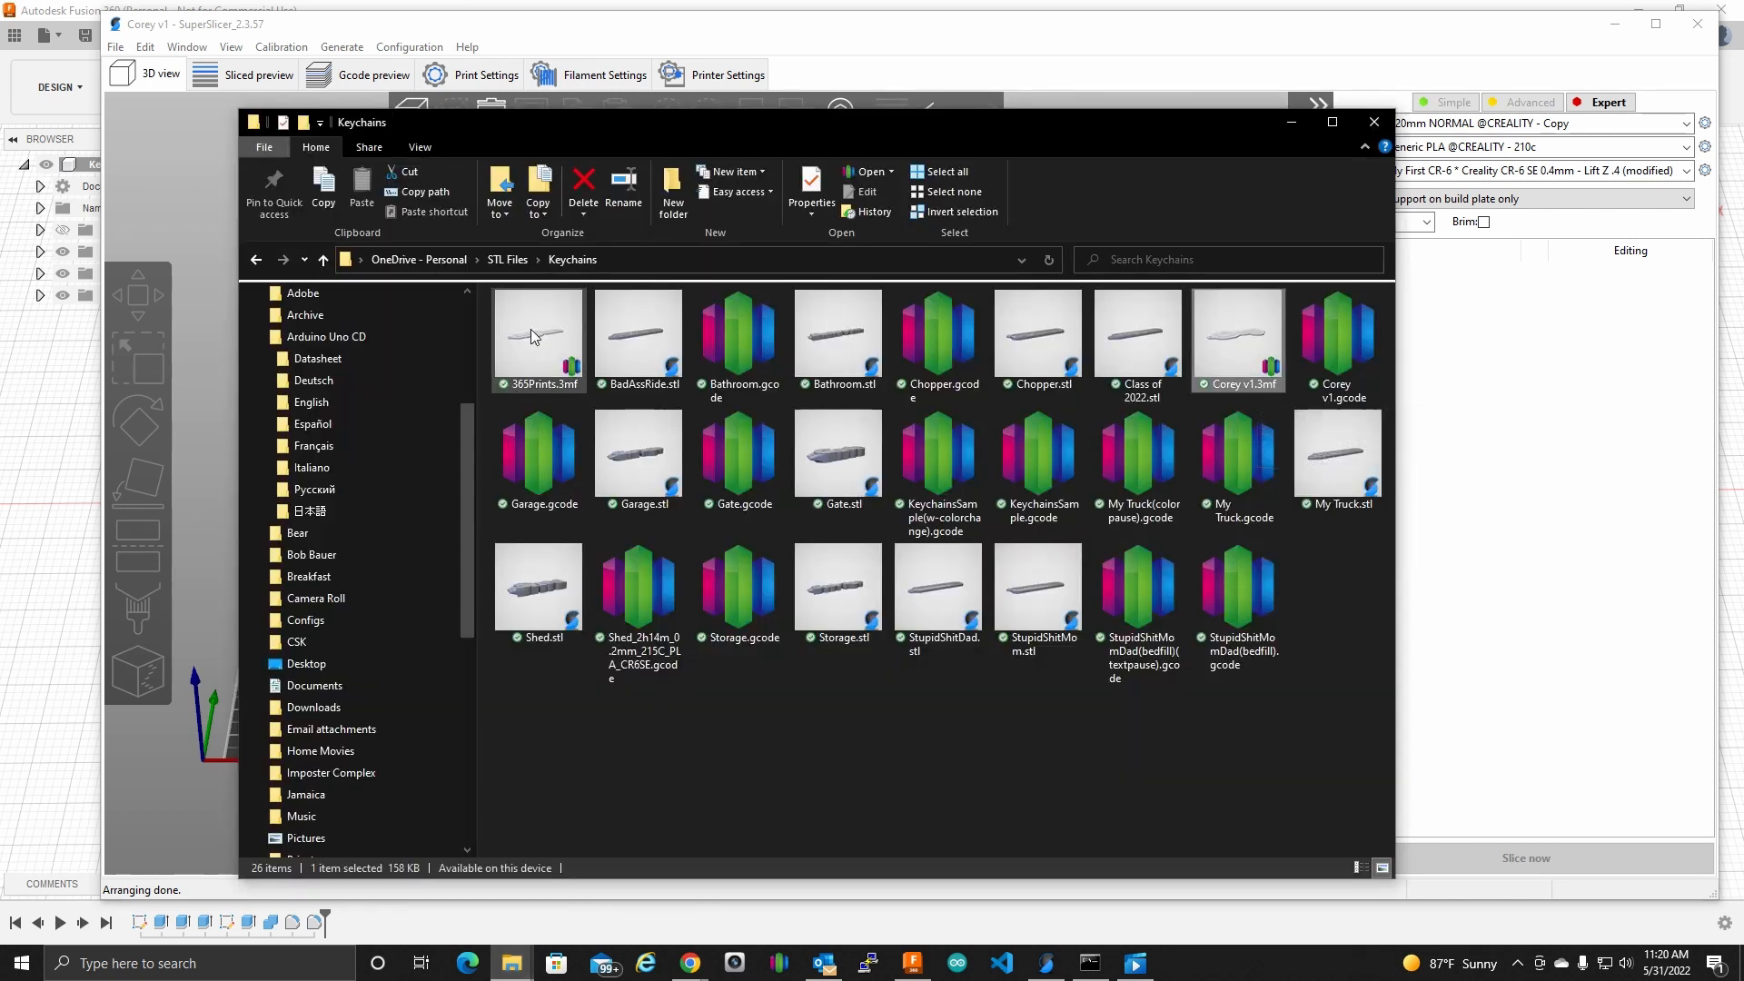
left_click_drag(738, 124, 1134, 120)
left_click_drag(944, 329, 472, 515)
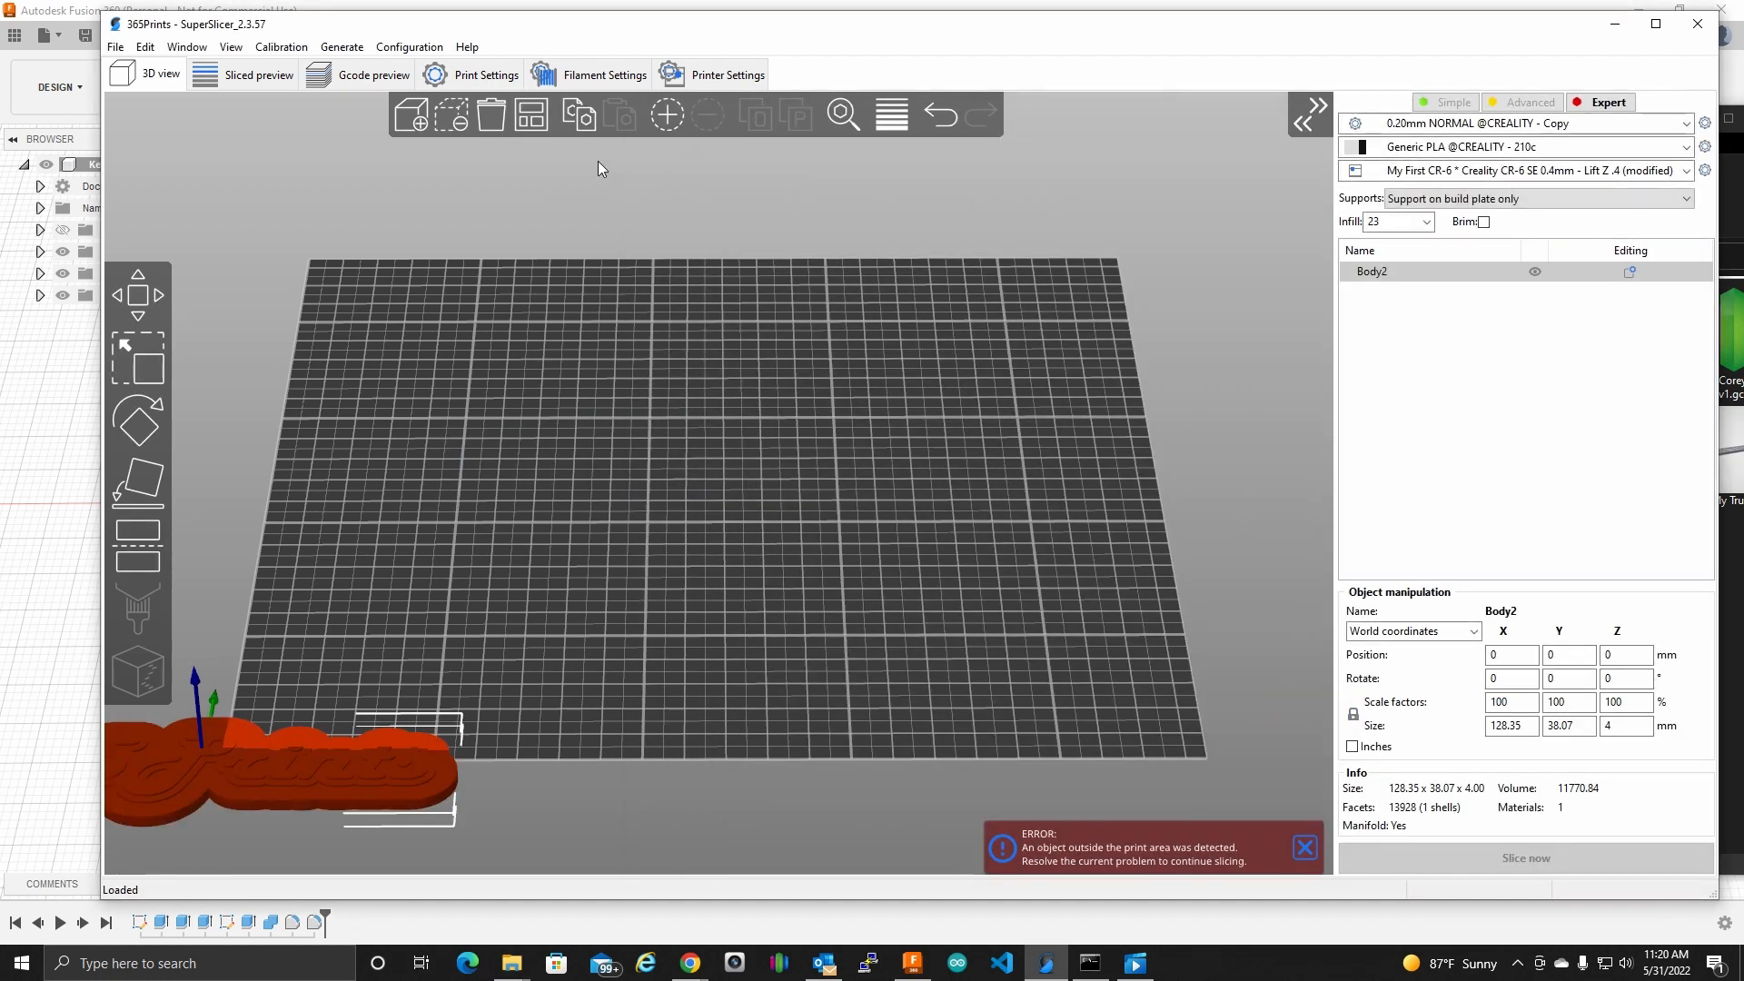
left_click(527, 114)
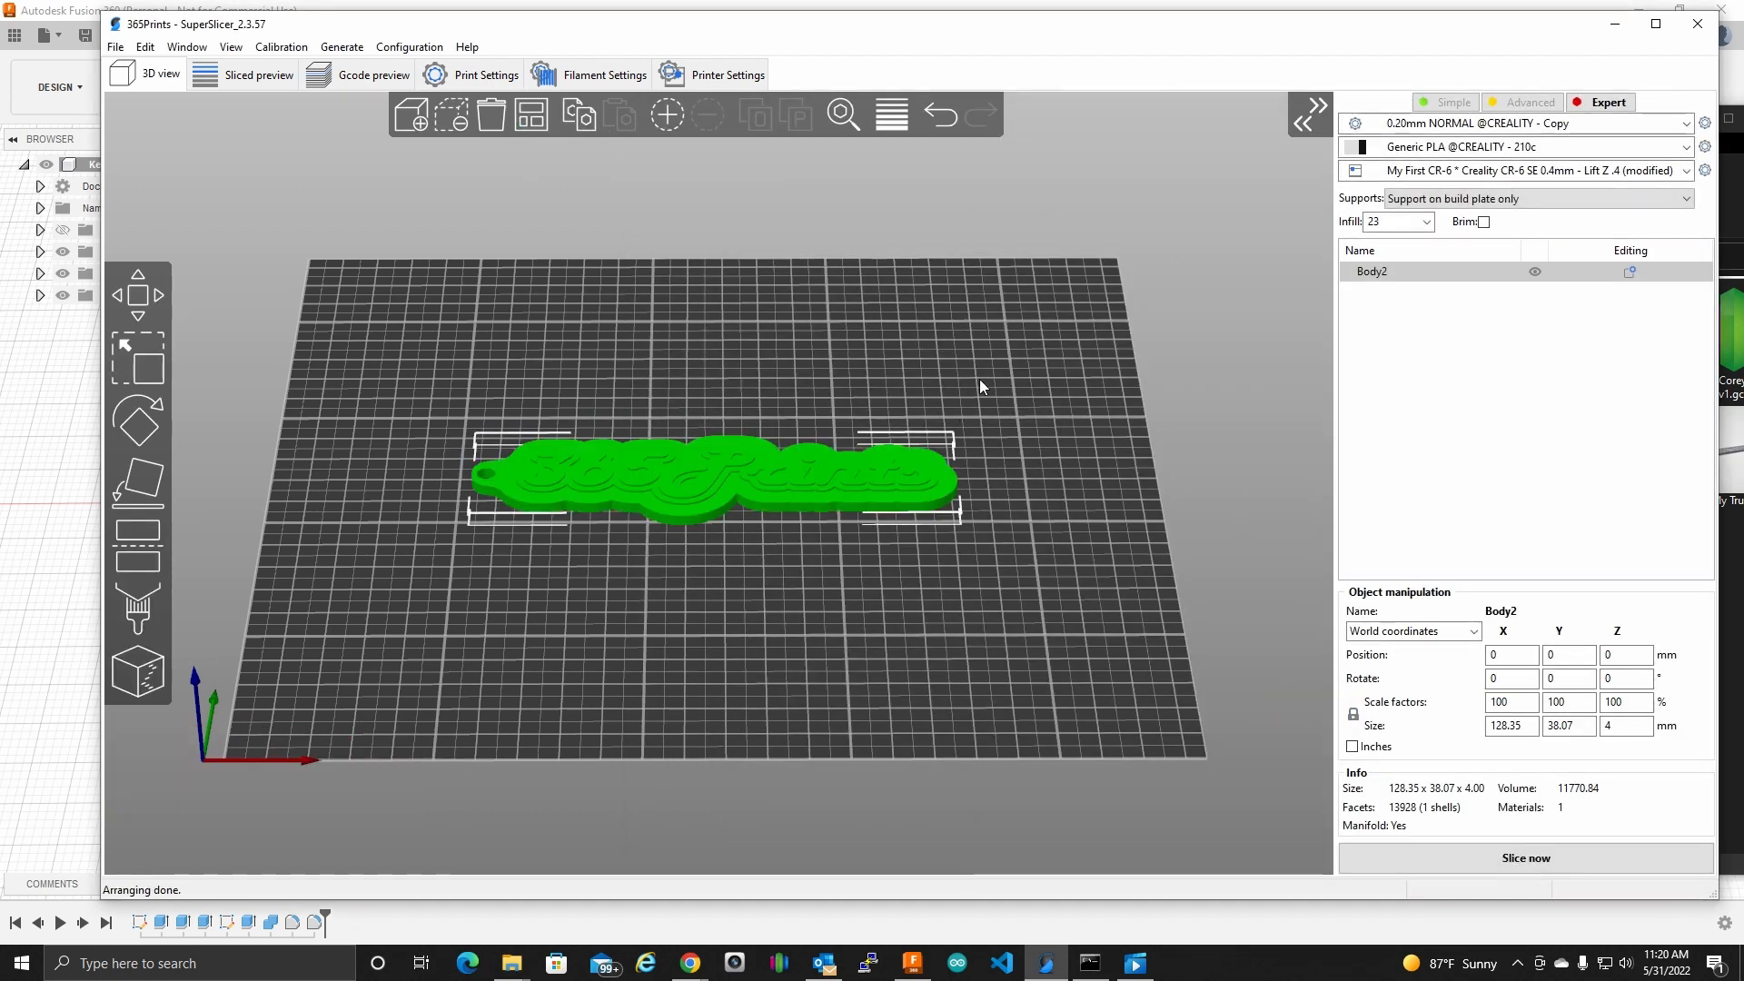
Step: Check the base and first layer heights in the print profile's slicing settings and return to the model
scroll(792, 469, "up", 3)
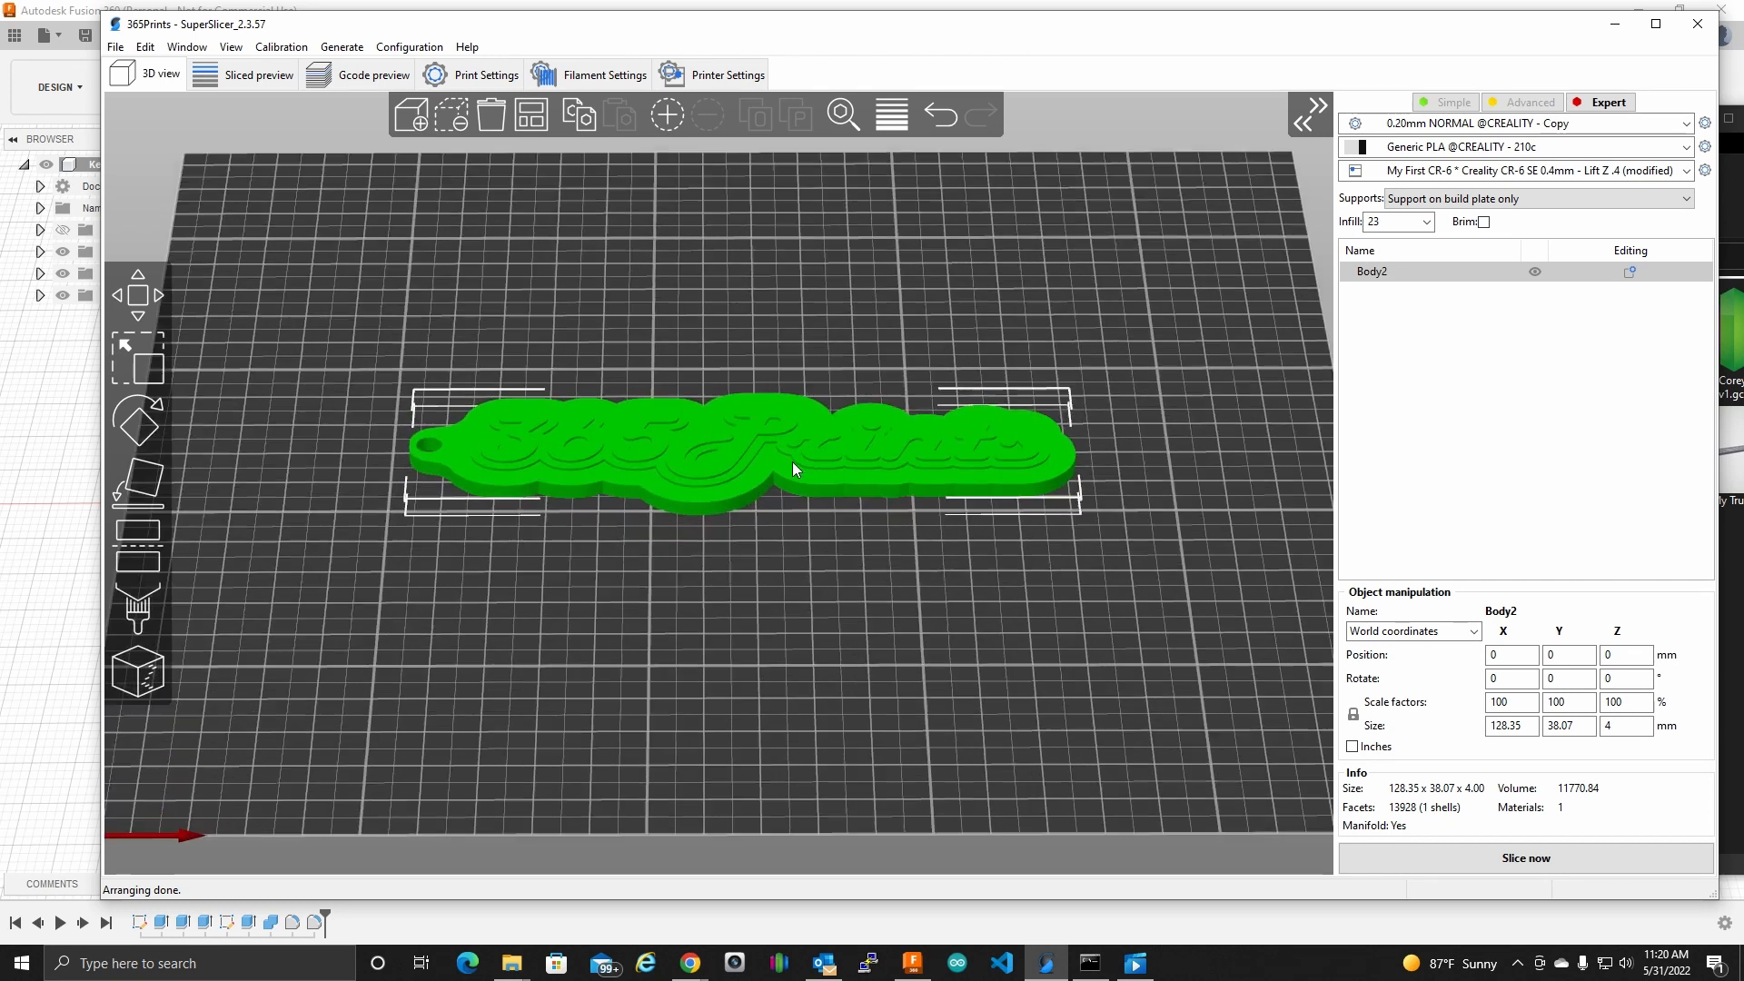
scroll(1079, 403, "down", 2)
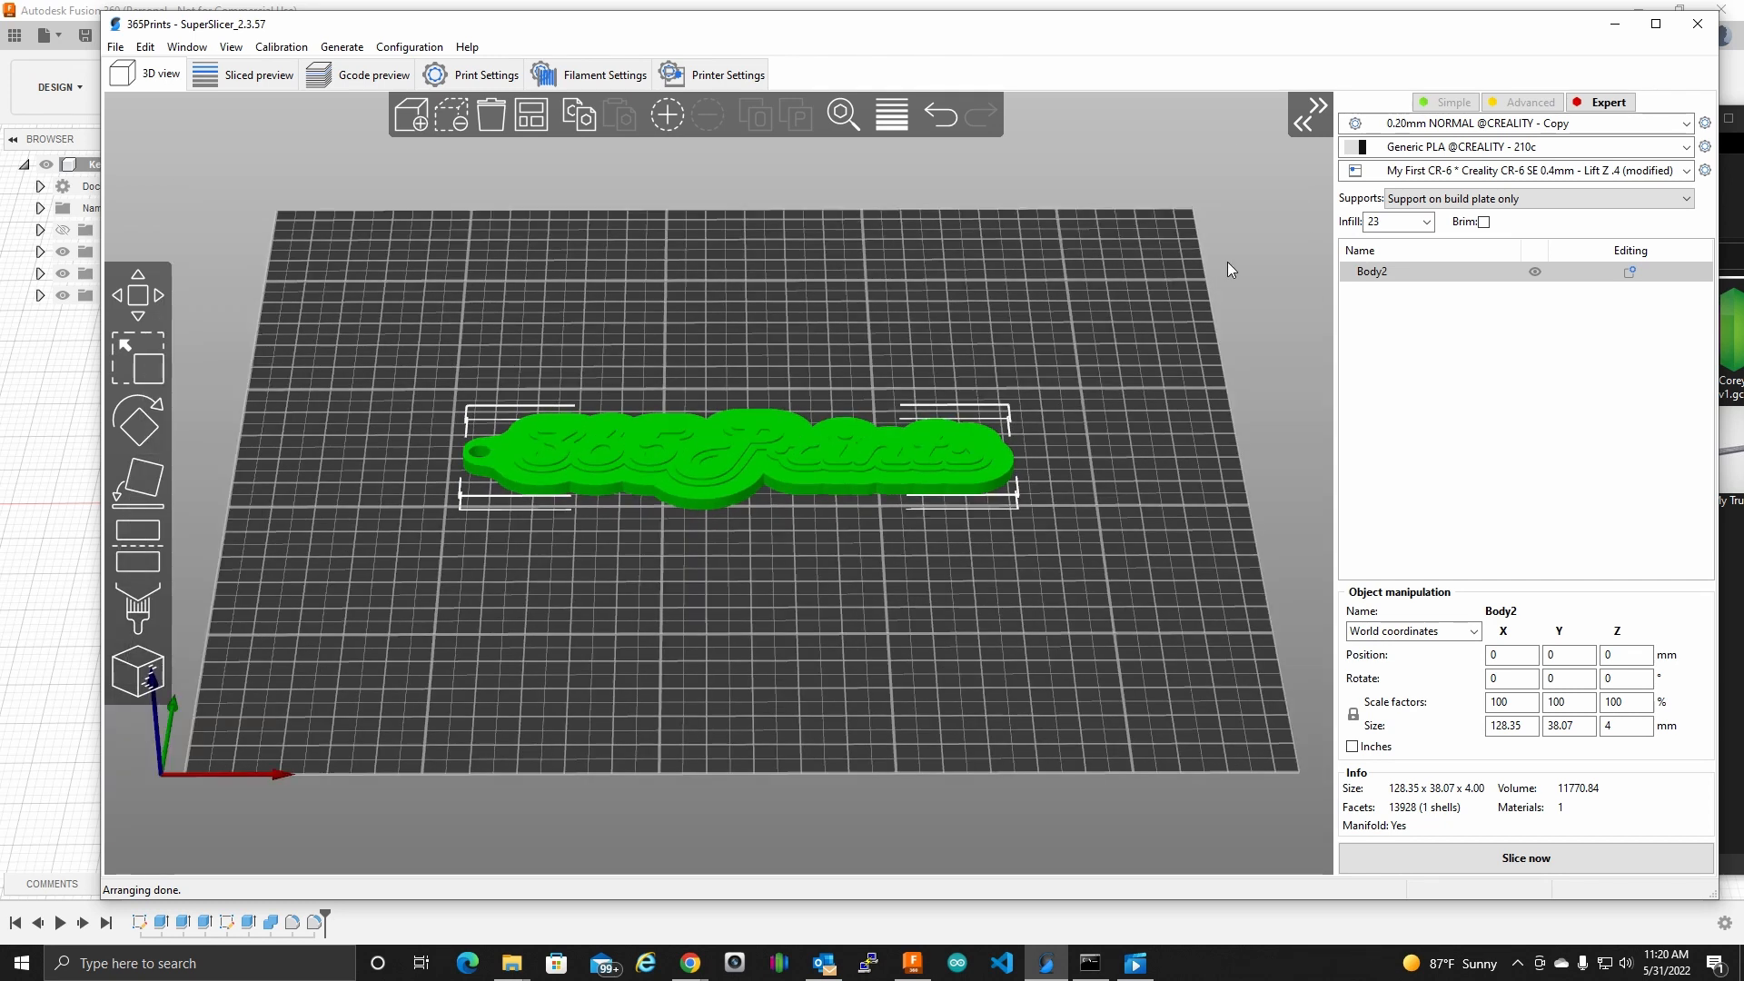
left_click(477, 75)
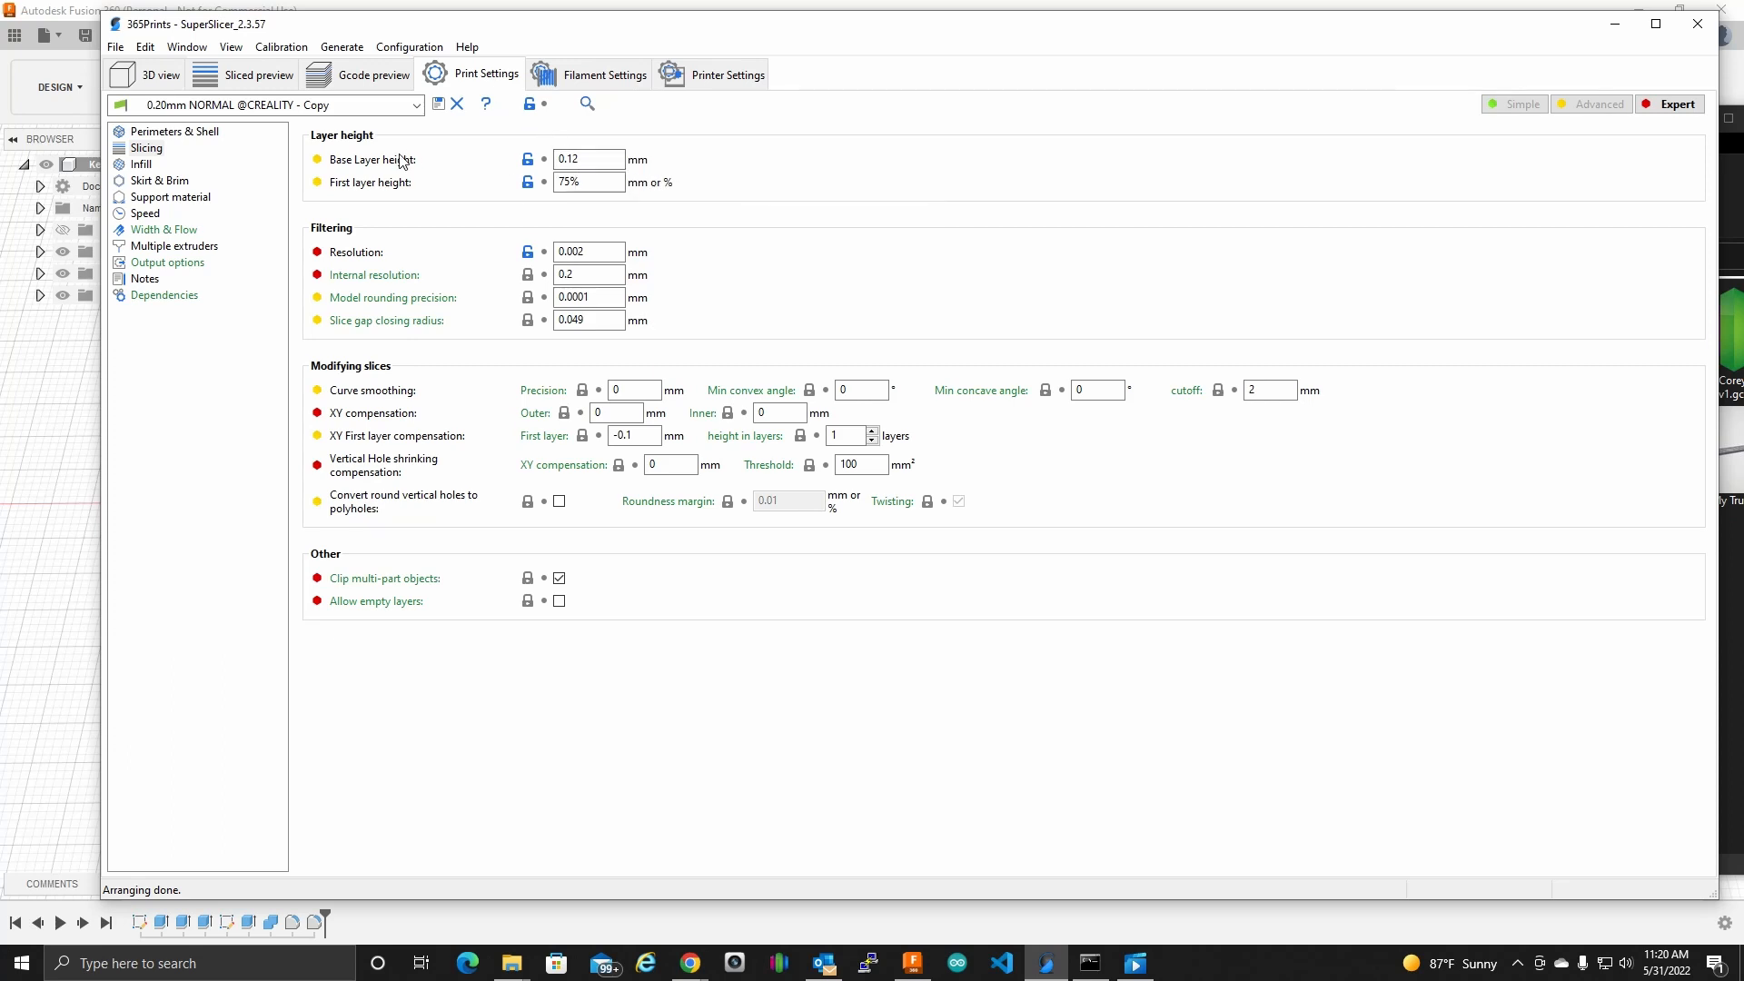
left_click(155, 79)
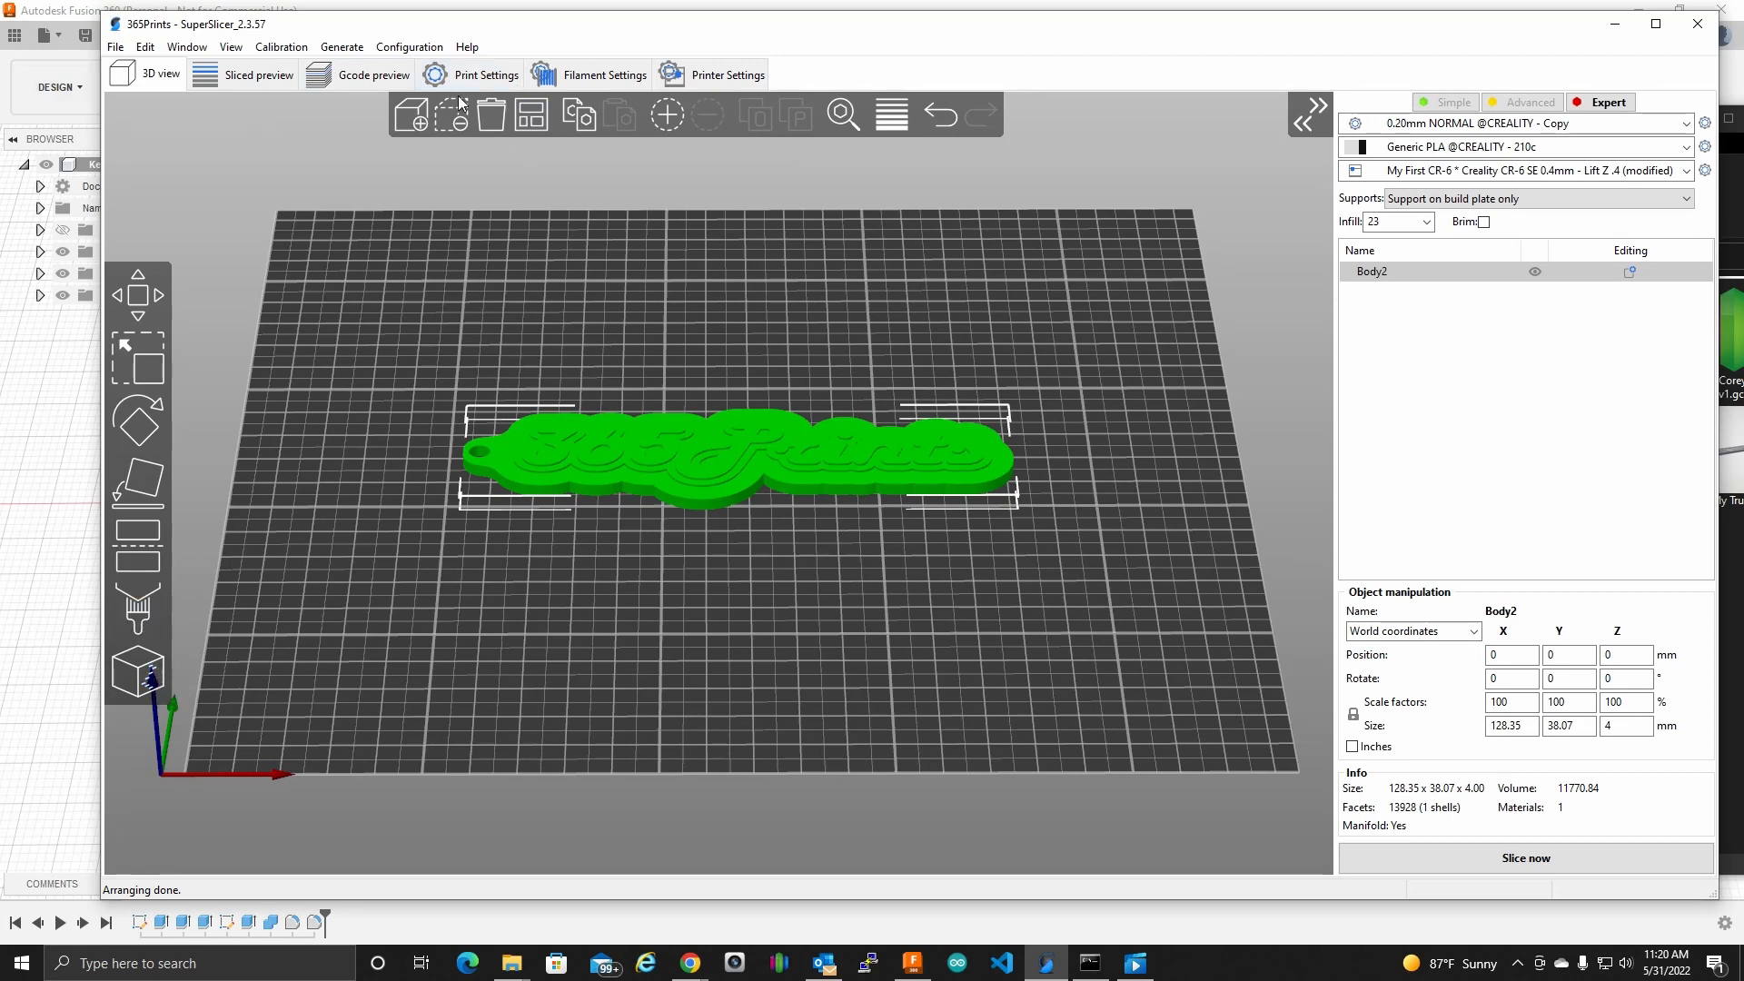
Step: Set the preview color of Extruder 1 to orange in the printer settings
left_click(717, 75)
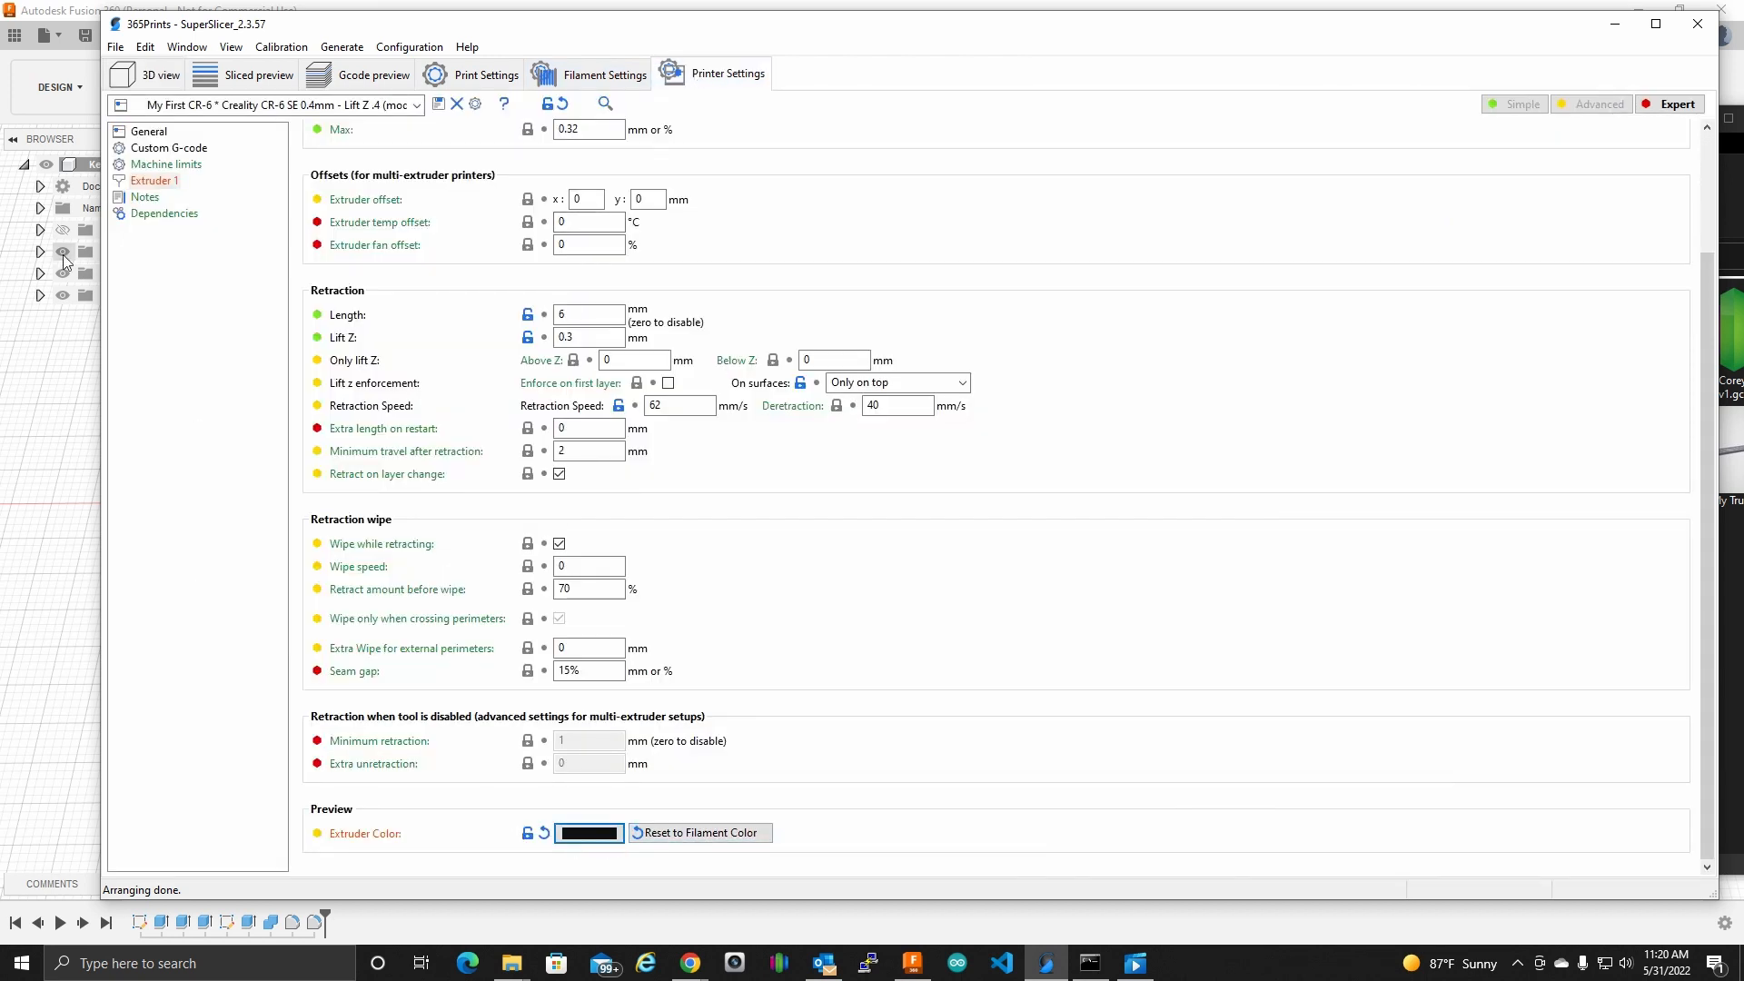
left_click(603, 842)
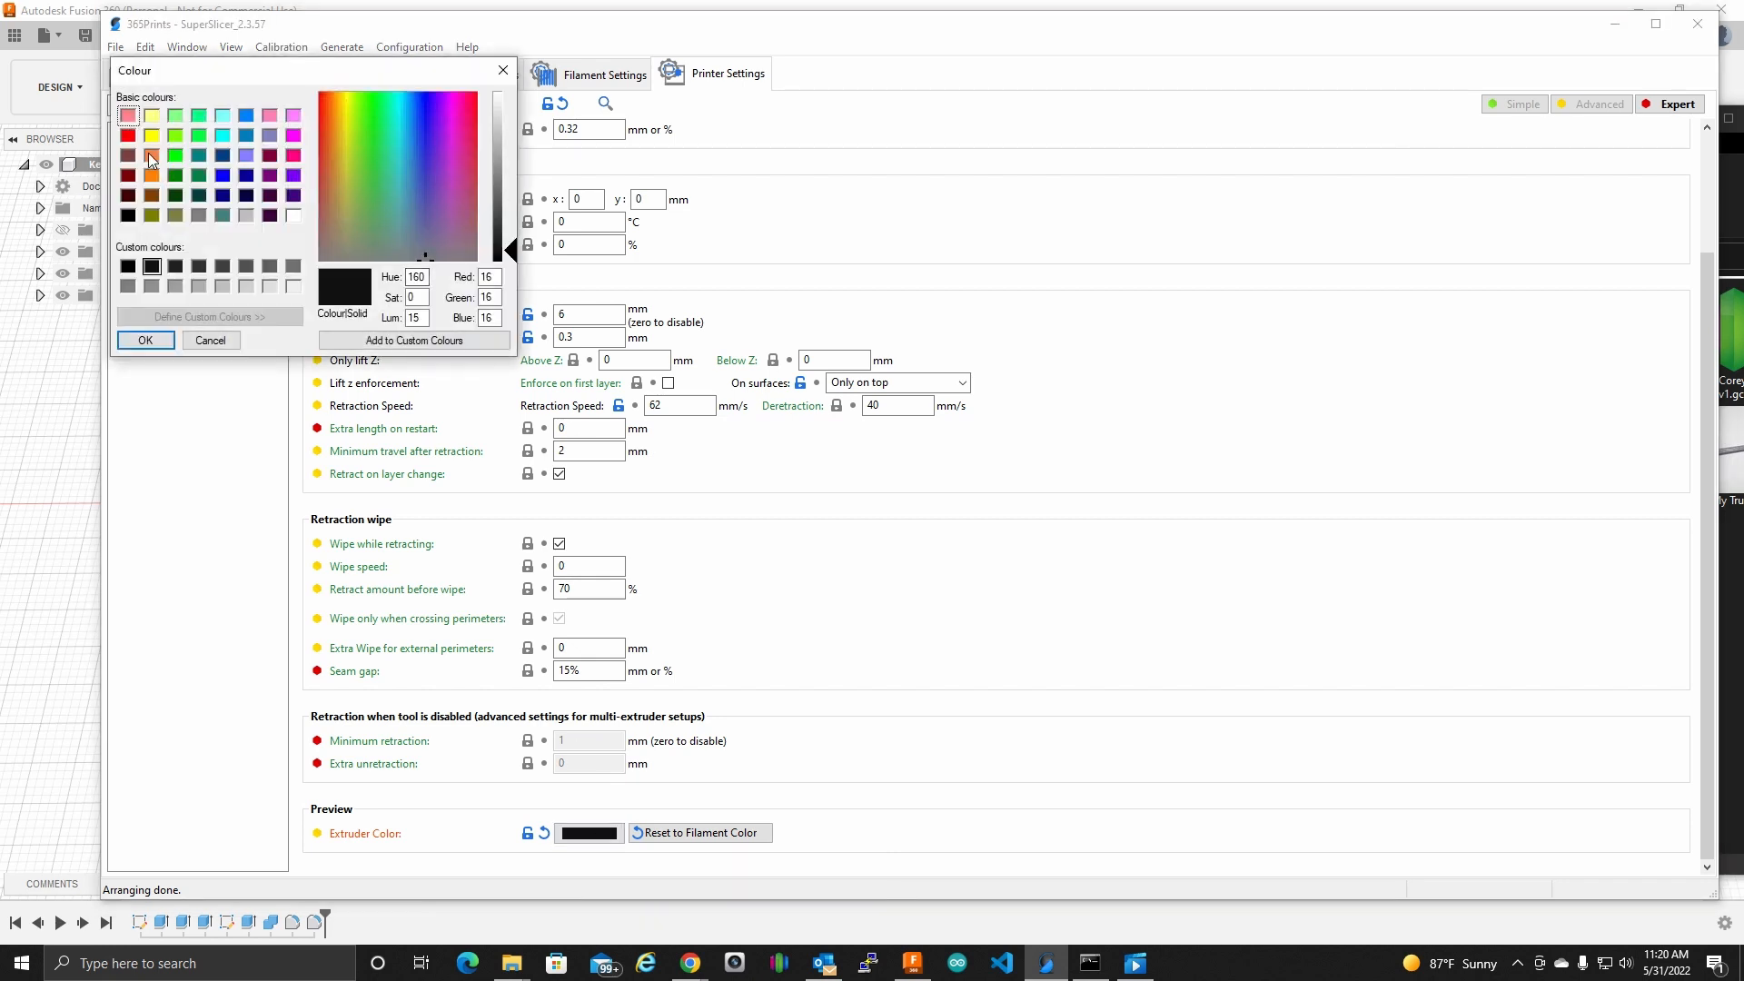
left_click(150, 174)
left_click(145, 344)
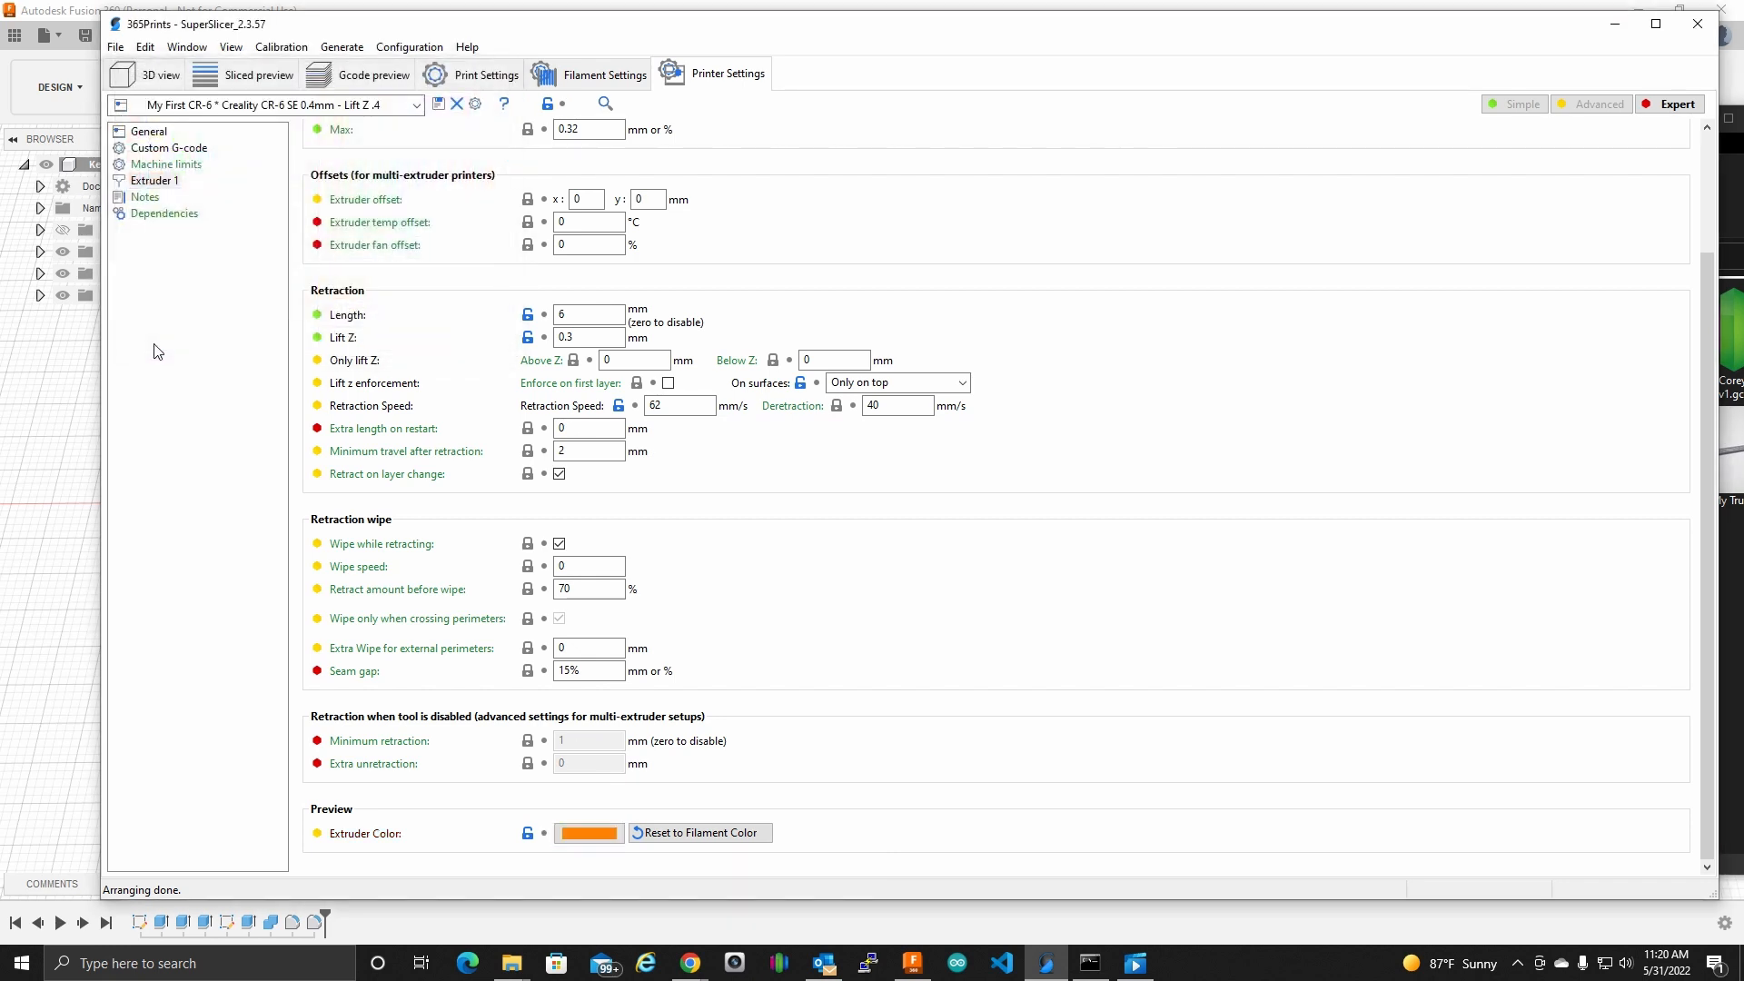
Step: Slice the keychain and inspect its top surface closely in the G-code preview
left_click(152, 74)
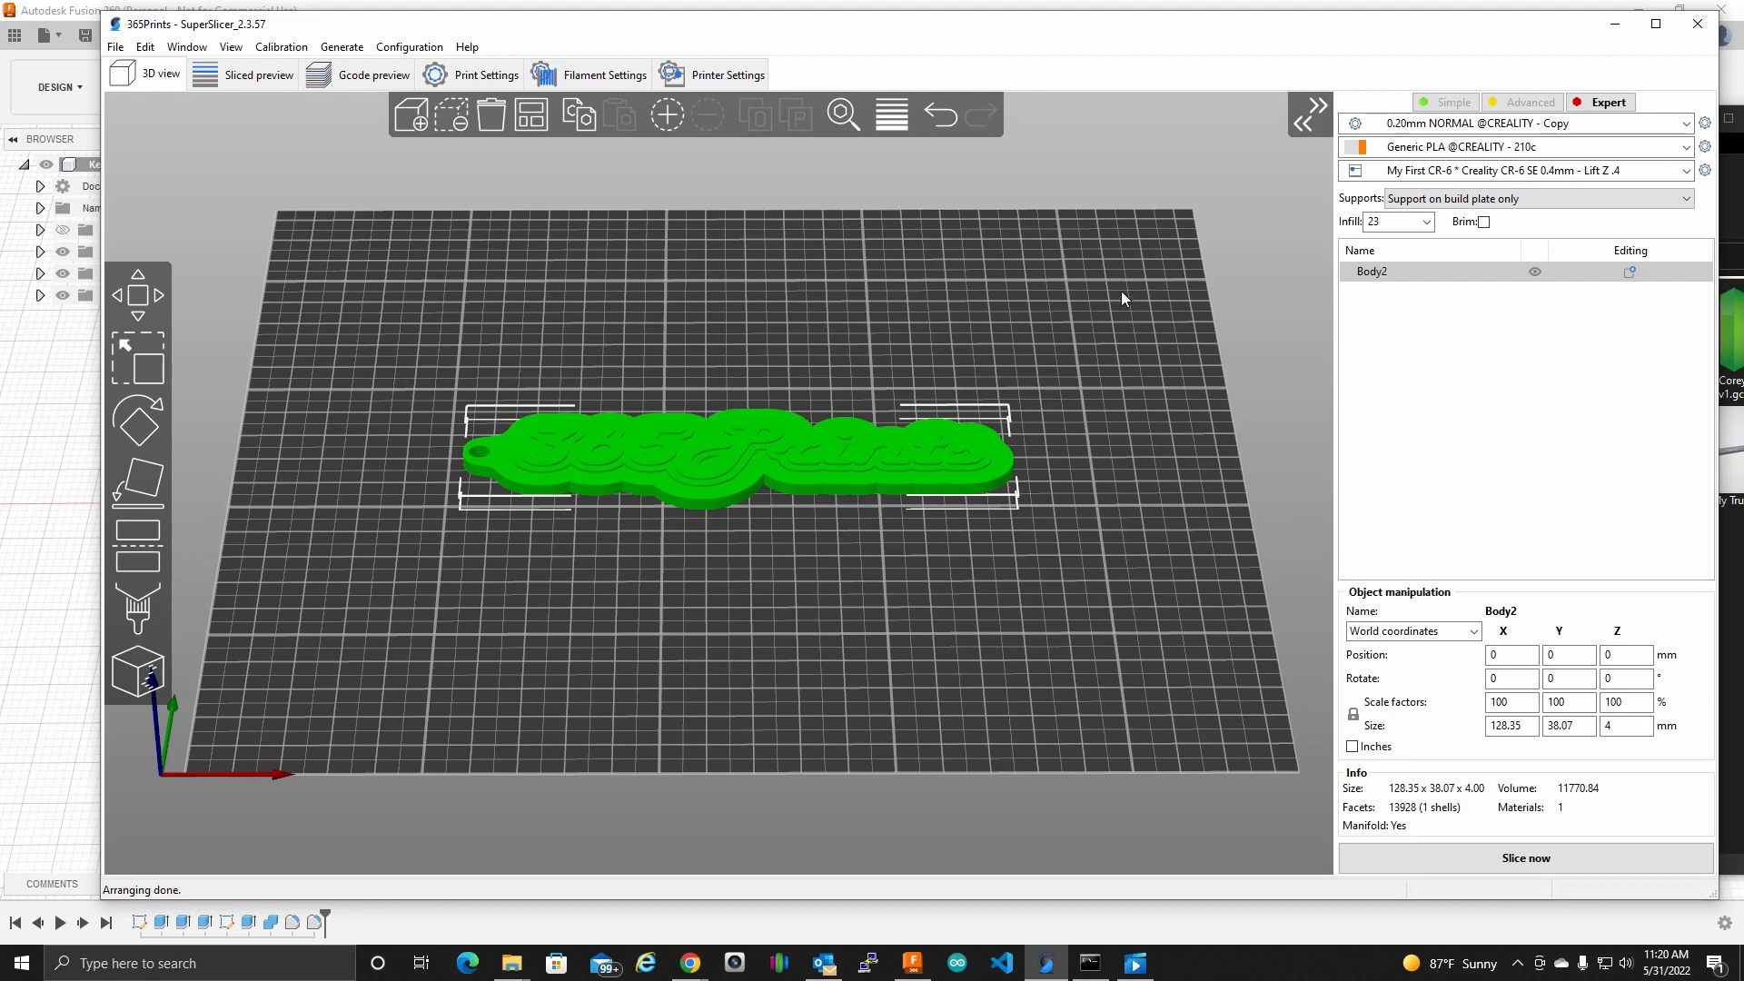
left_click(1487, 859)
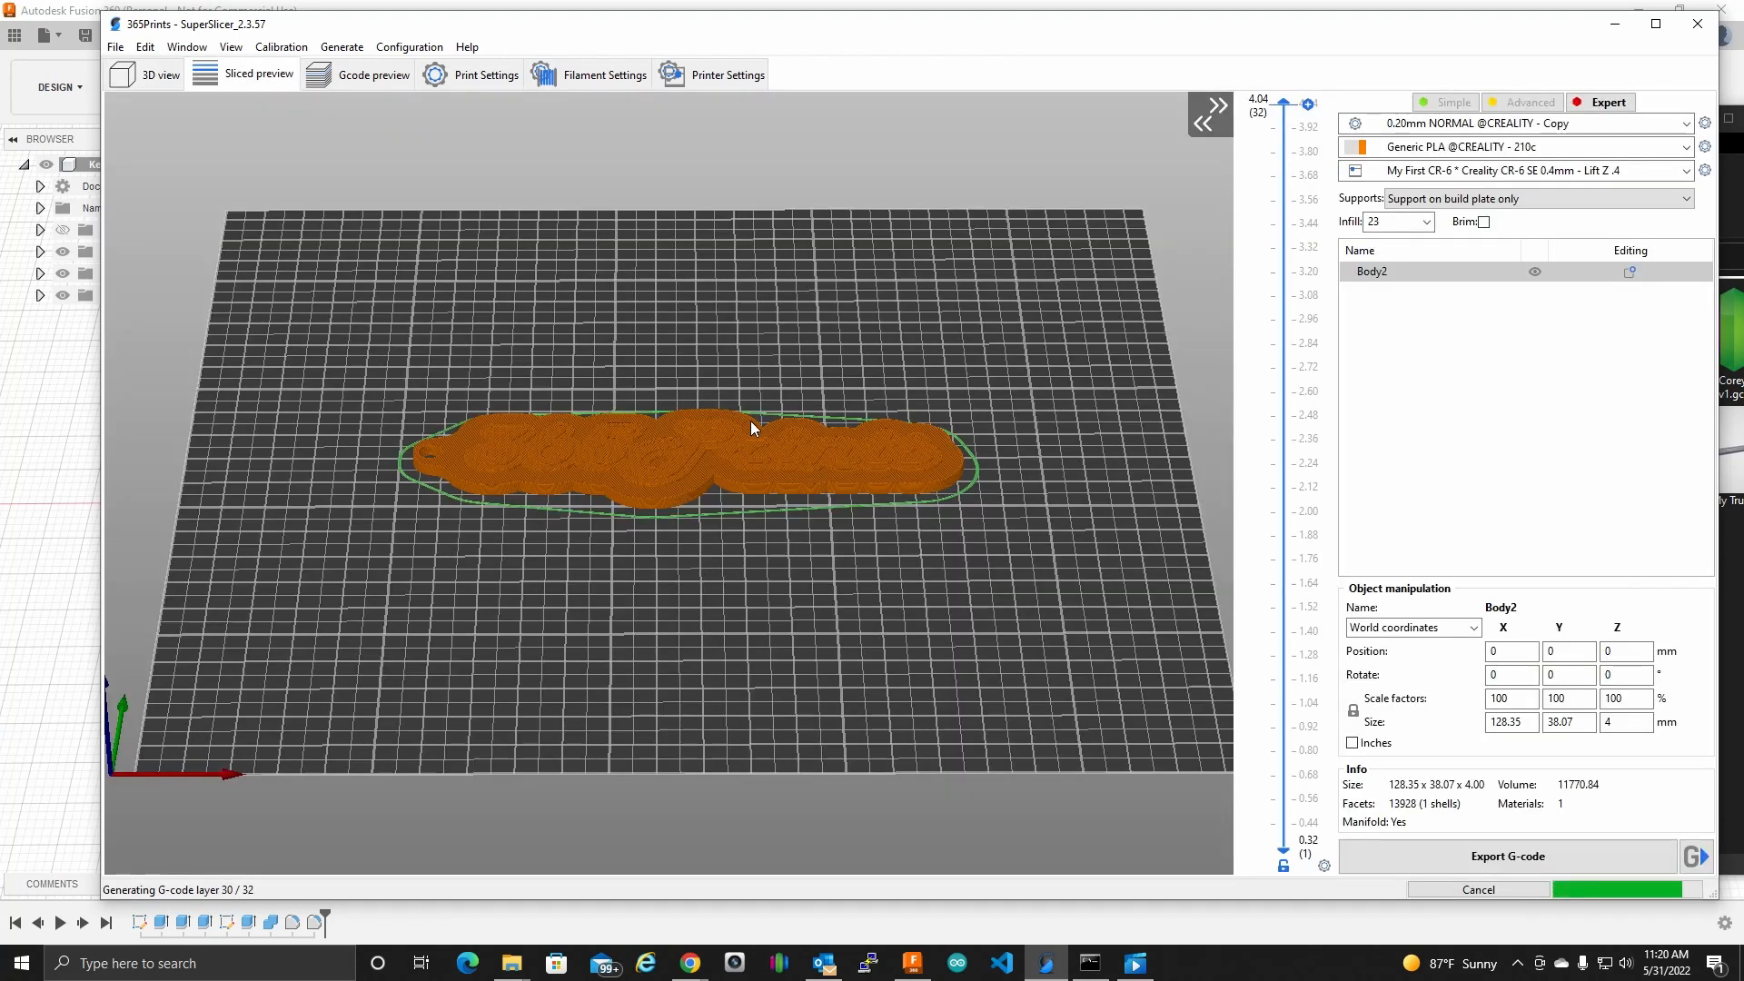
scroll(750, 427, "up", 10)
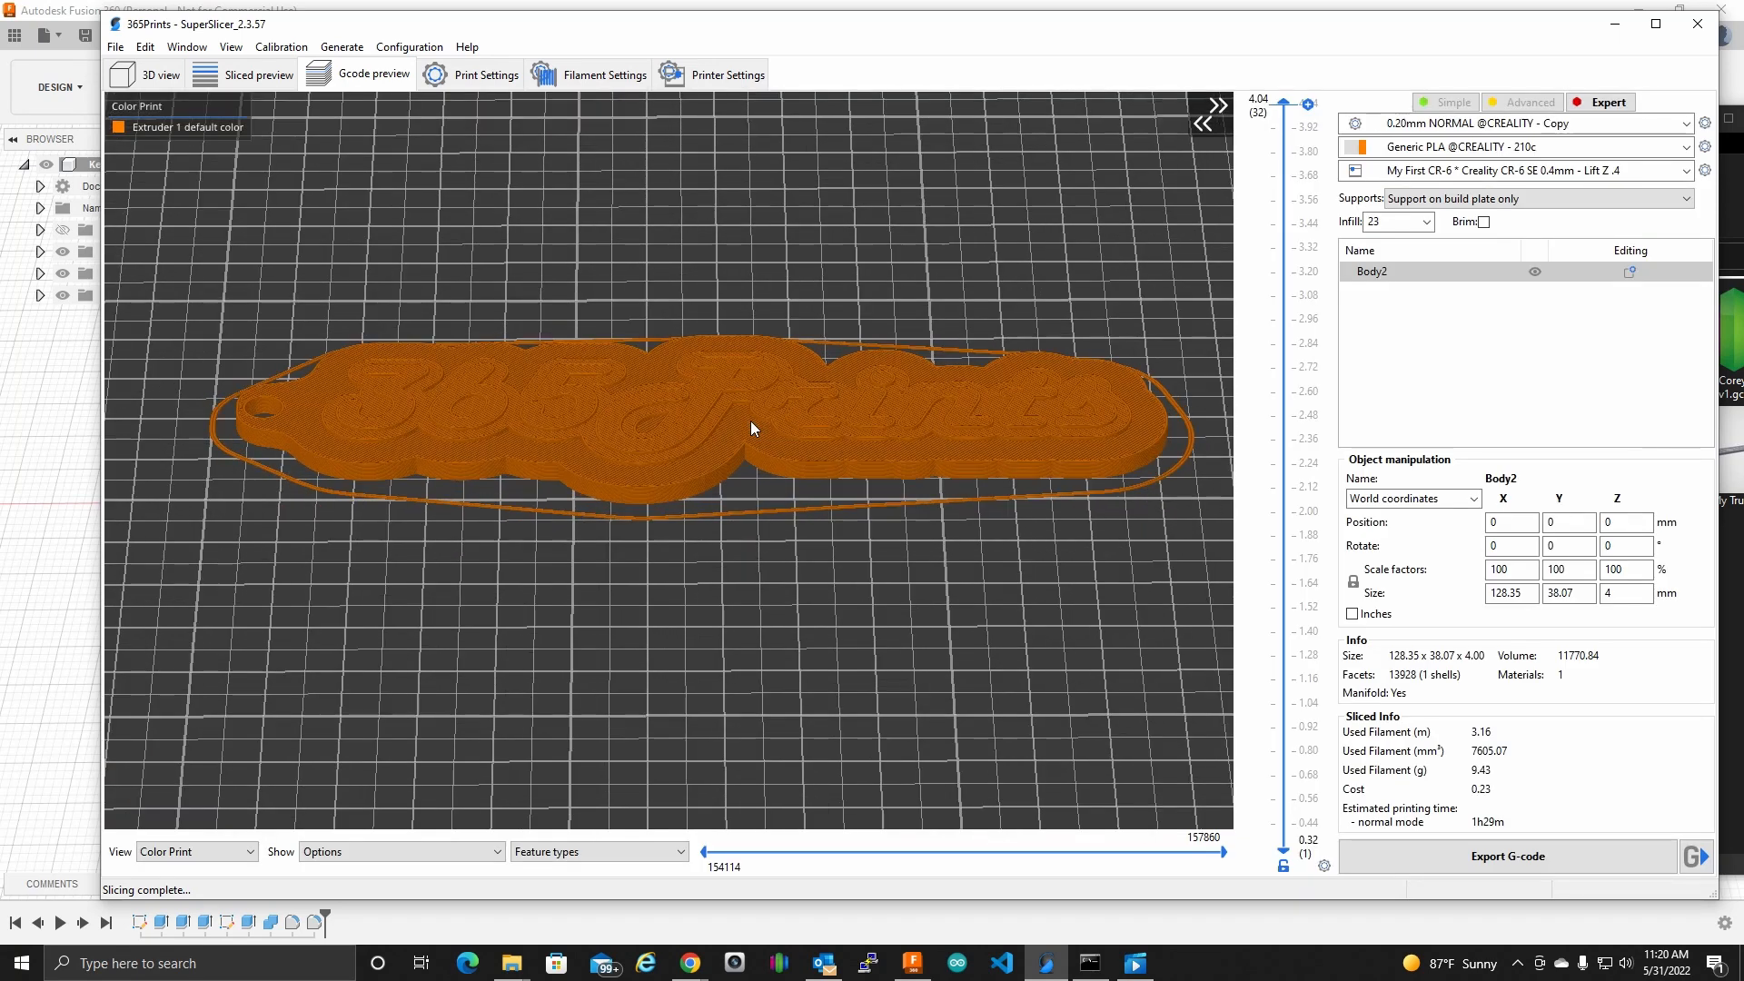
scroll(750, 422, "up", 6)
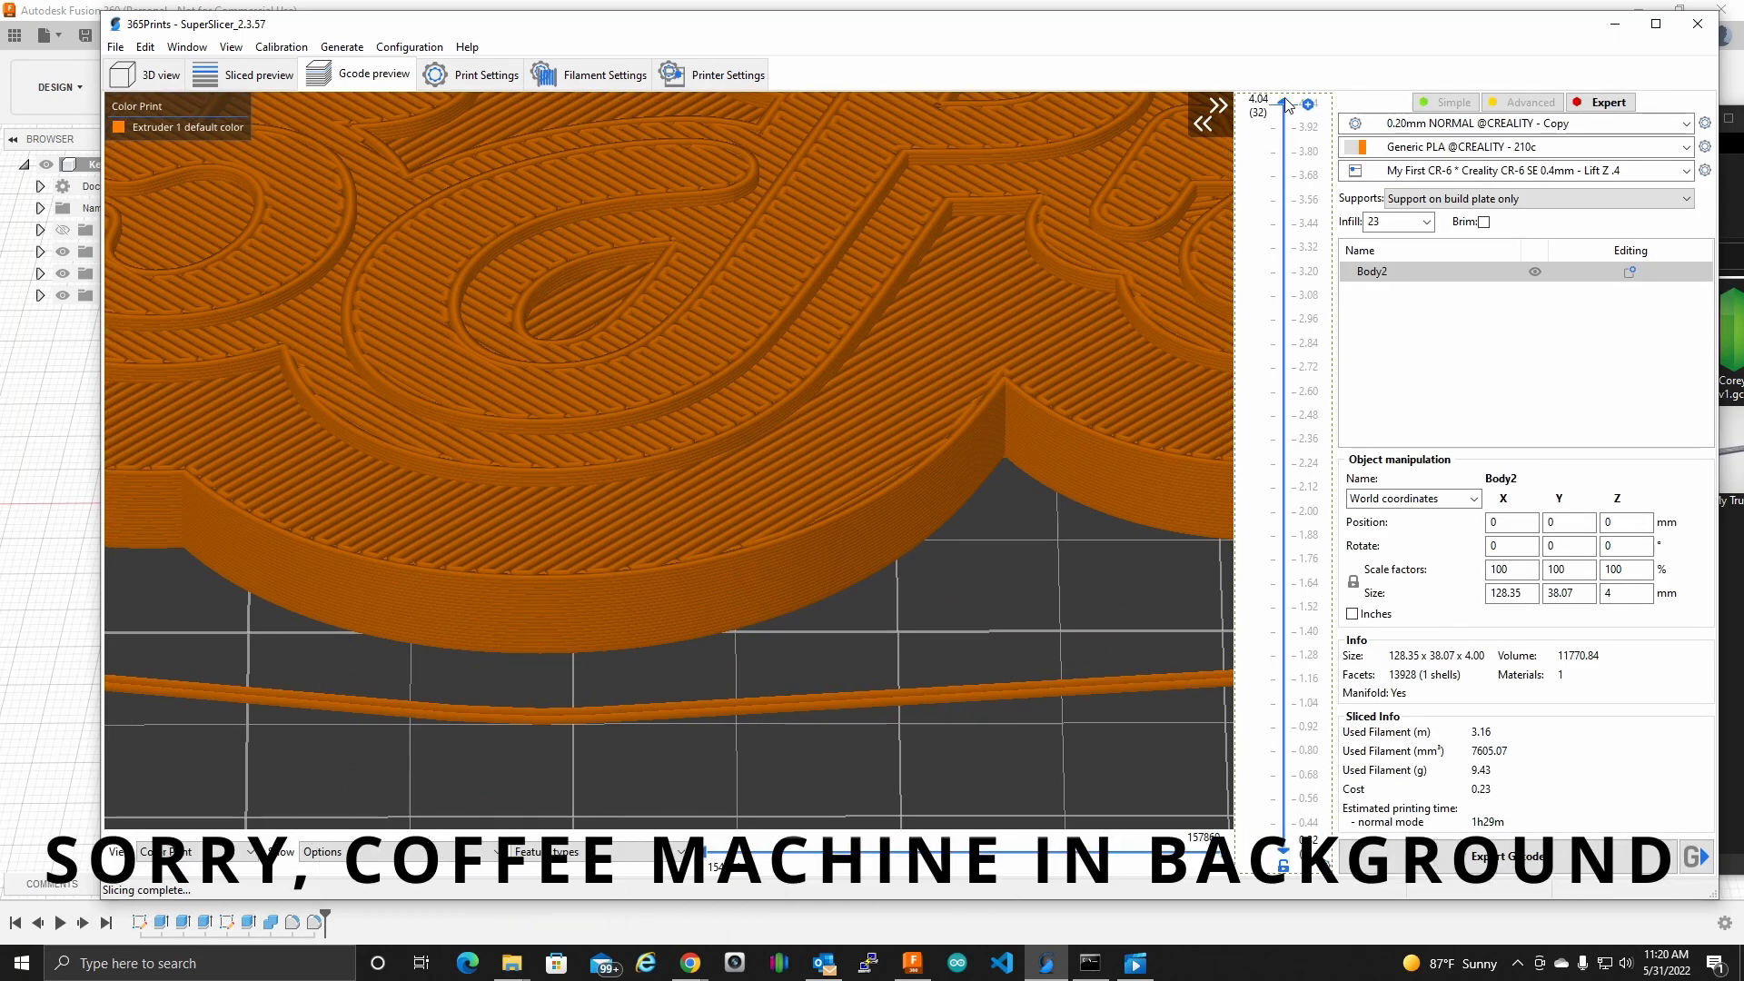
Step: Add a red color change at the 3.32 mm layer, where the raised outline around the lettering begins
left_click_drag(1285, 114, 1275, 247)
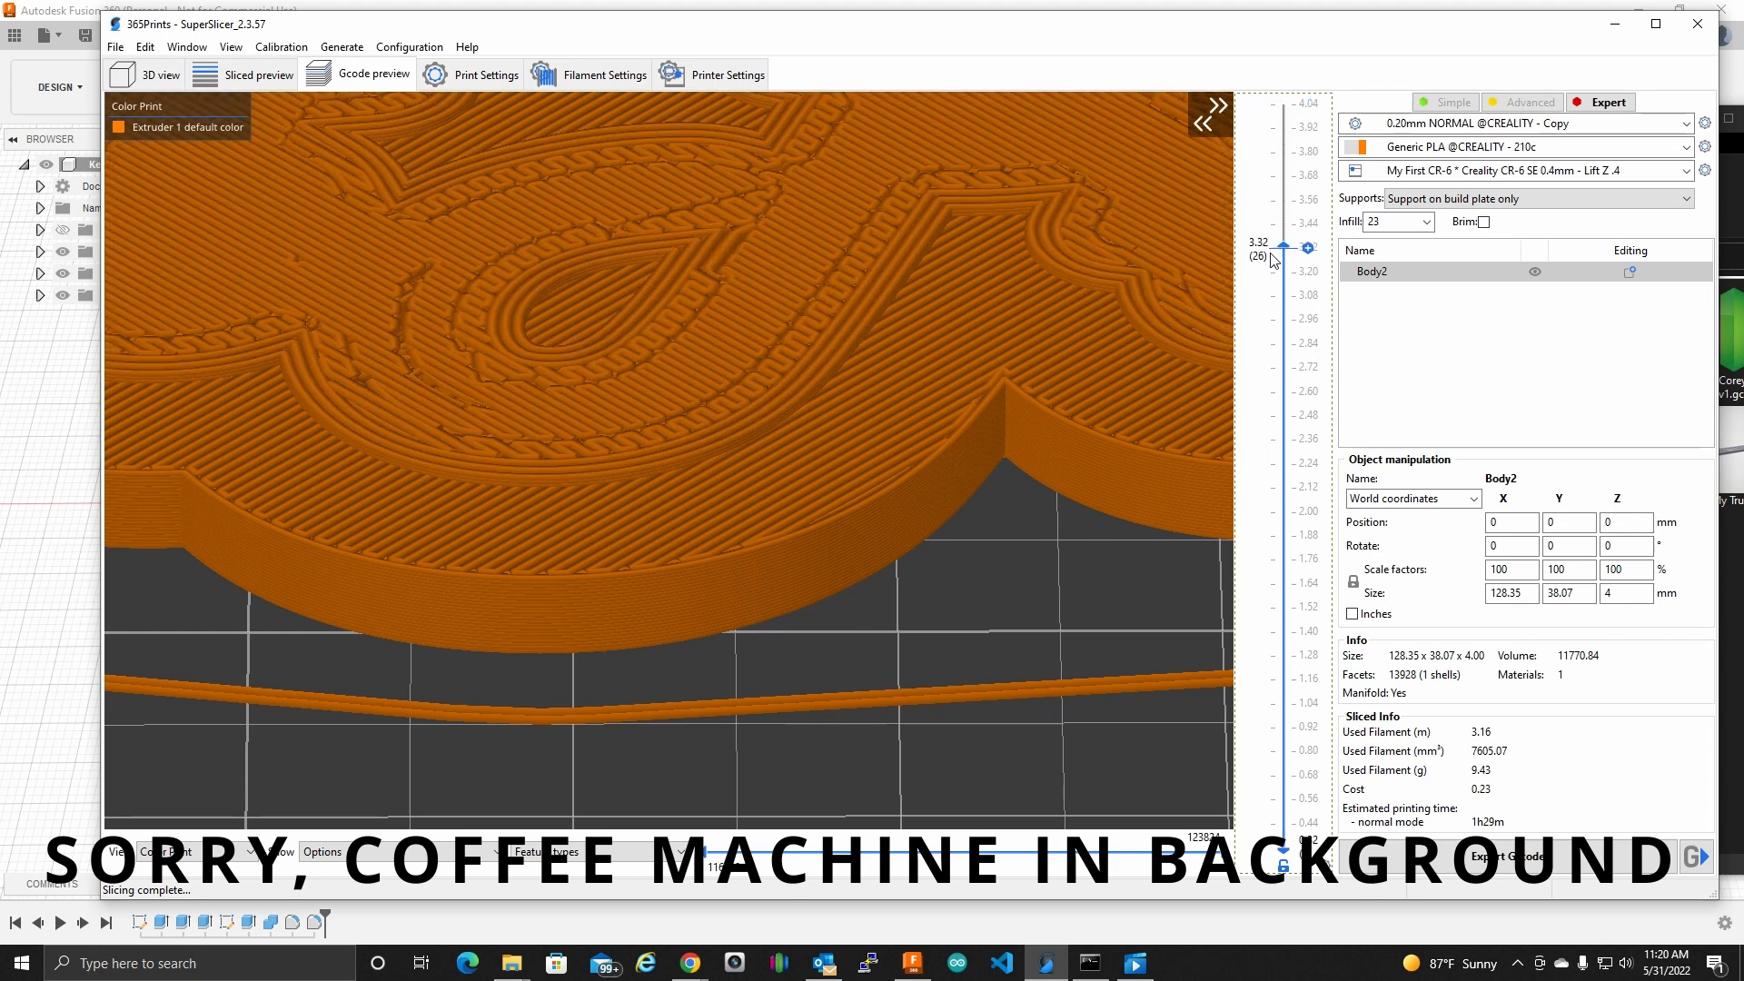
left_click_drag(1274, 264, 1271, 270)
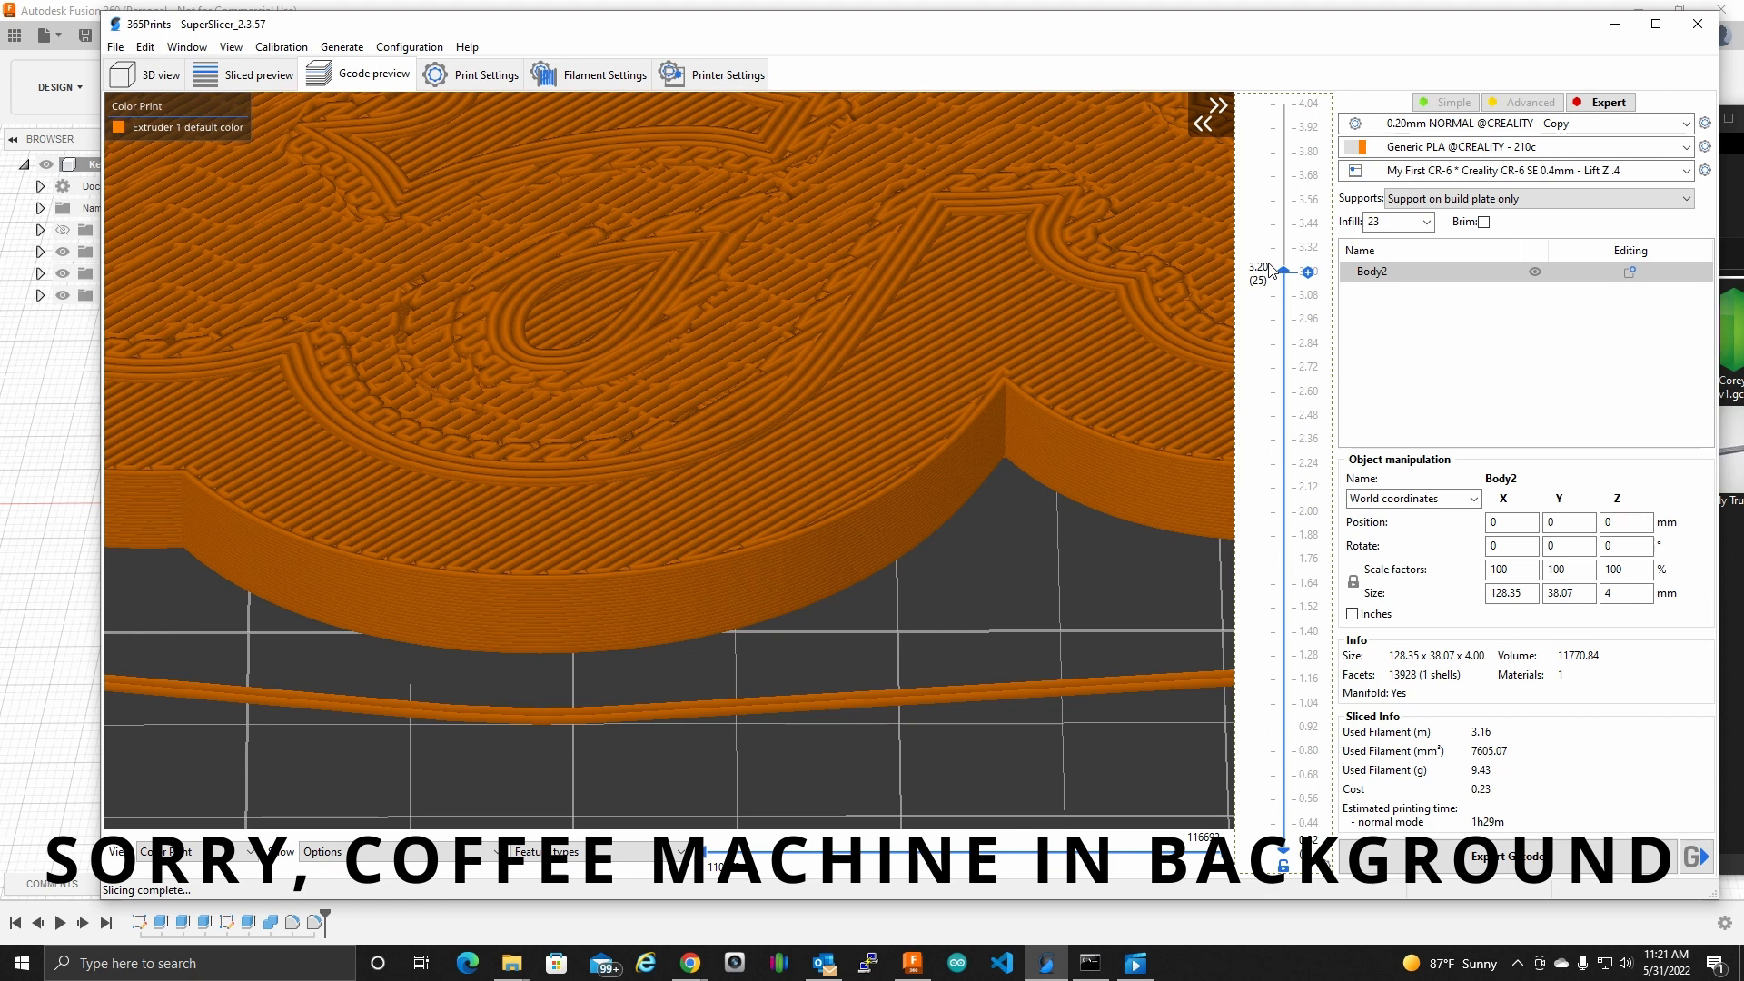
scroll(1269, 268, "up", 1)
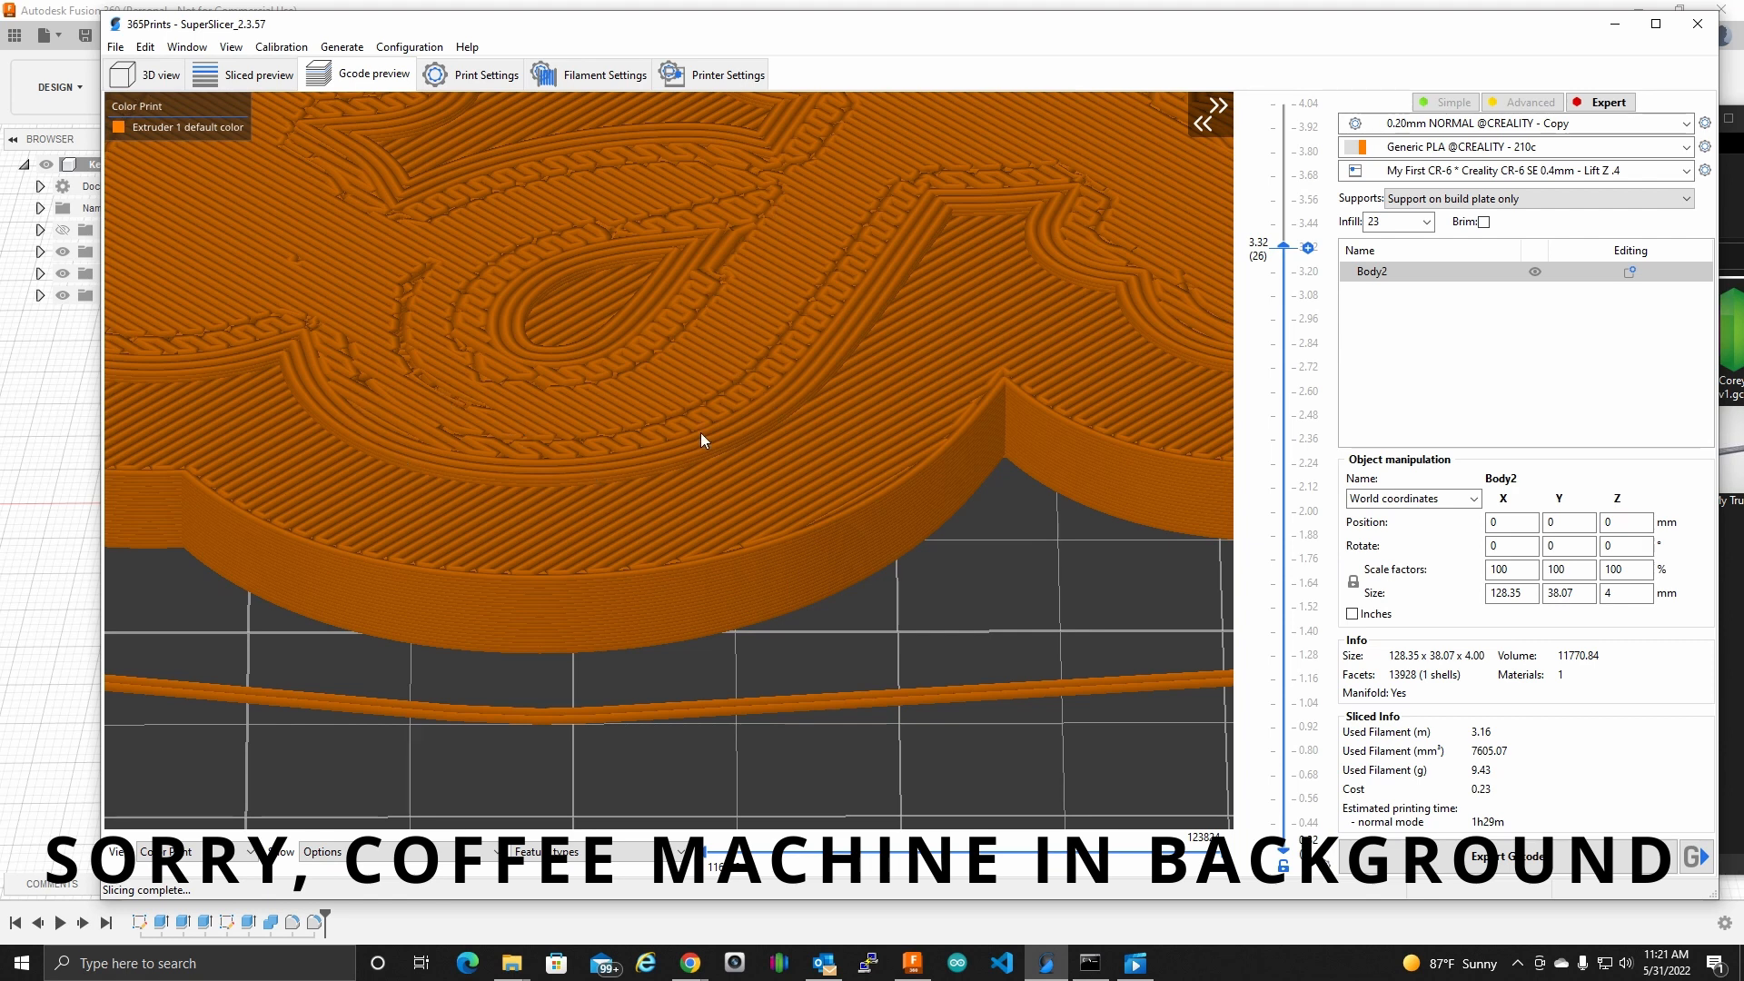
right_click(1310, 249)
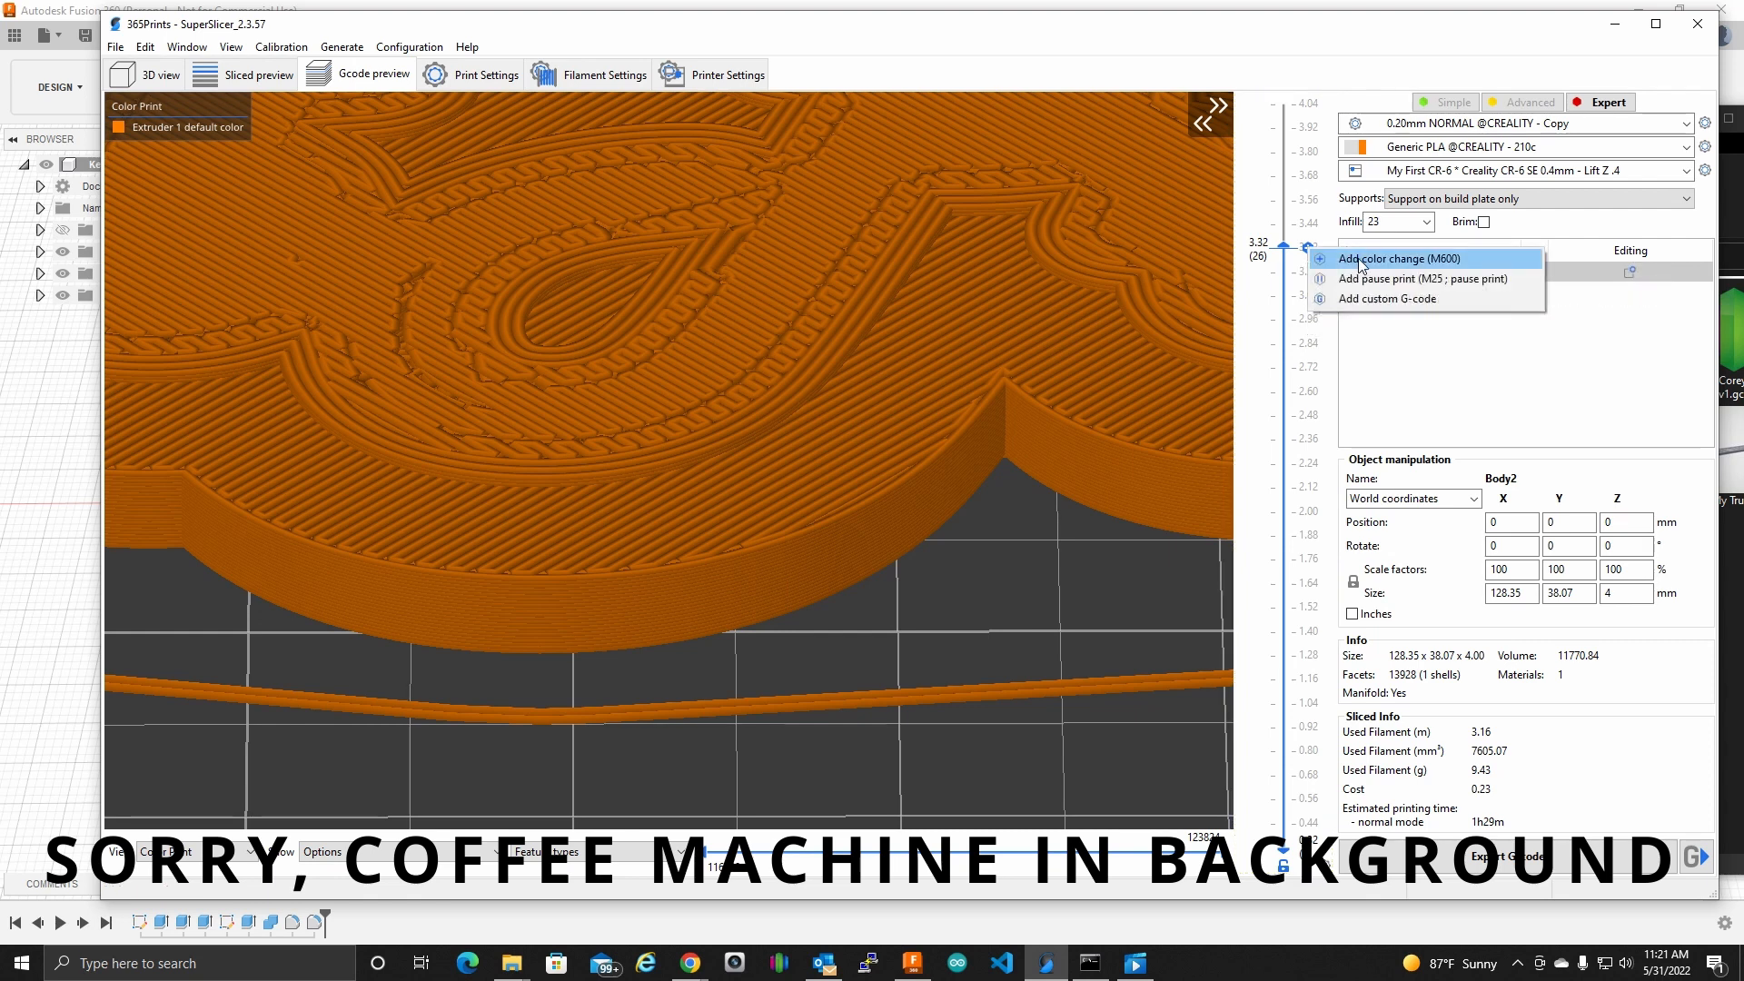
left_click(1387, 260)
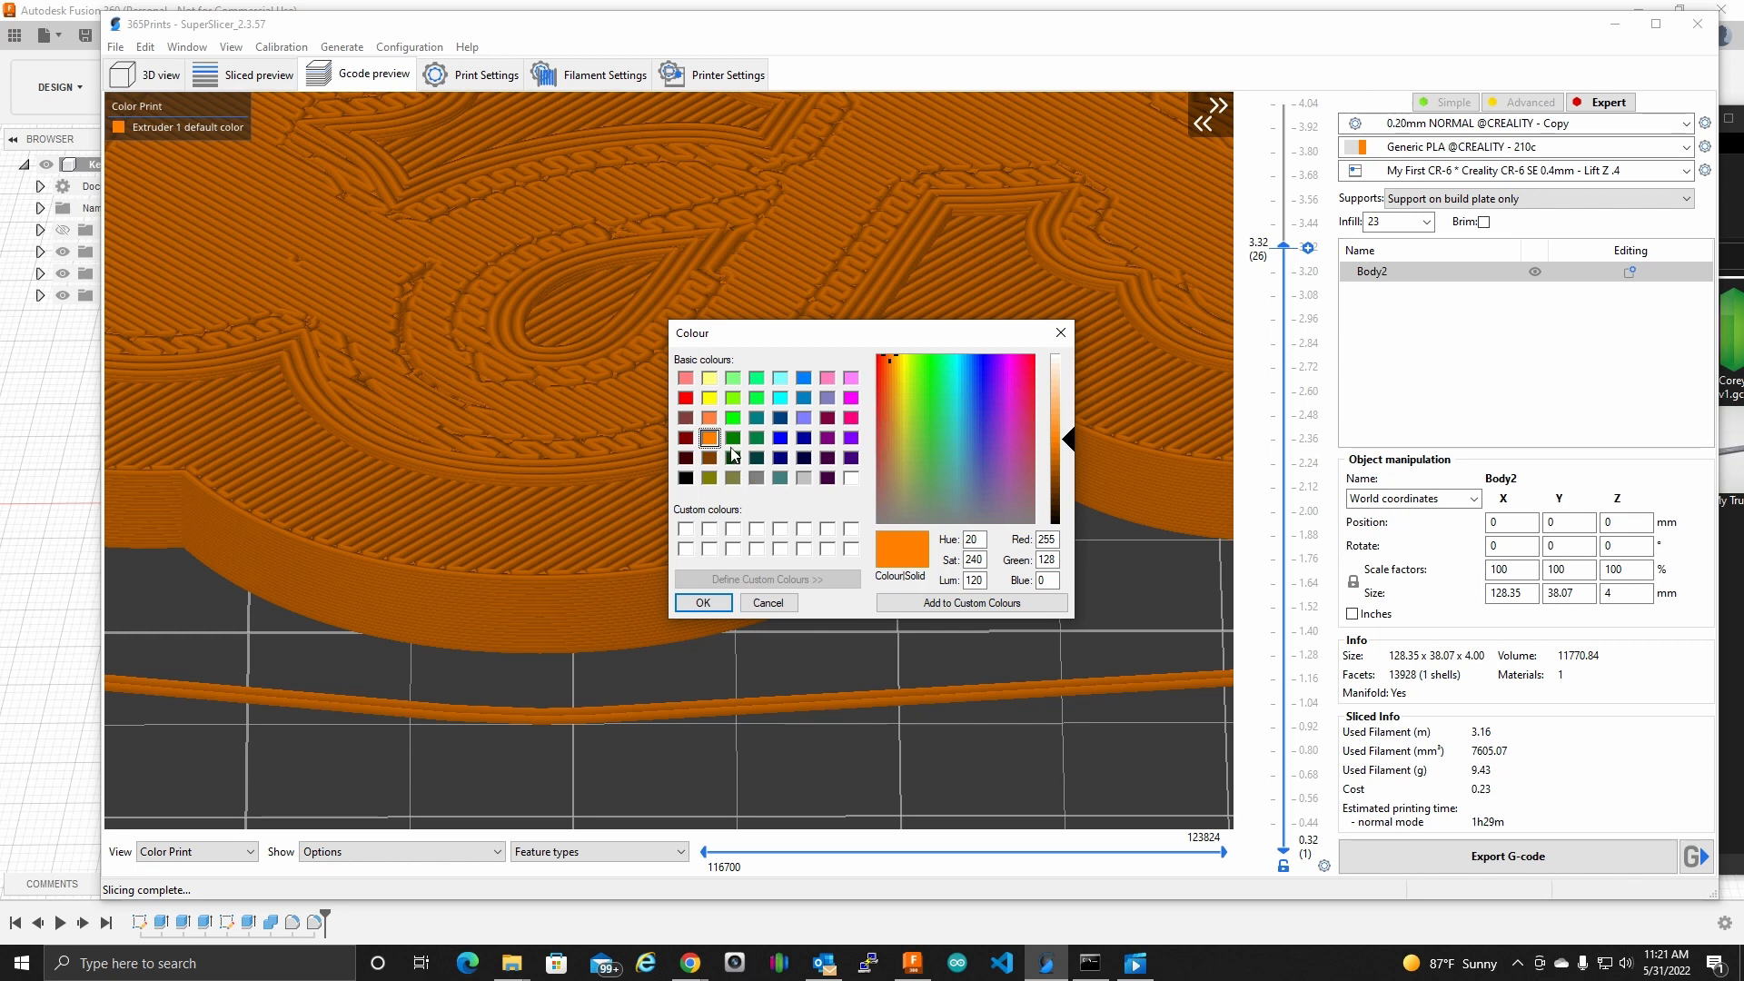
left_click(685, 398)
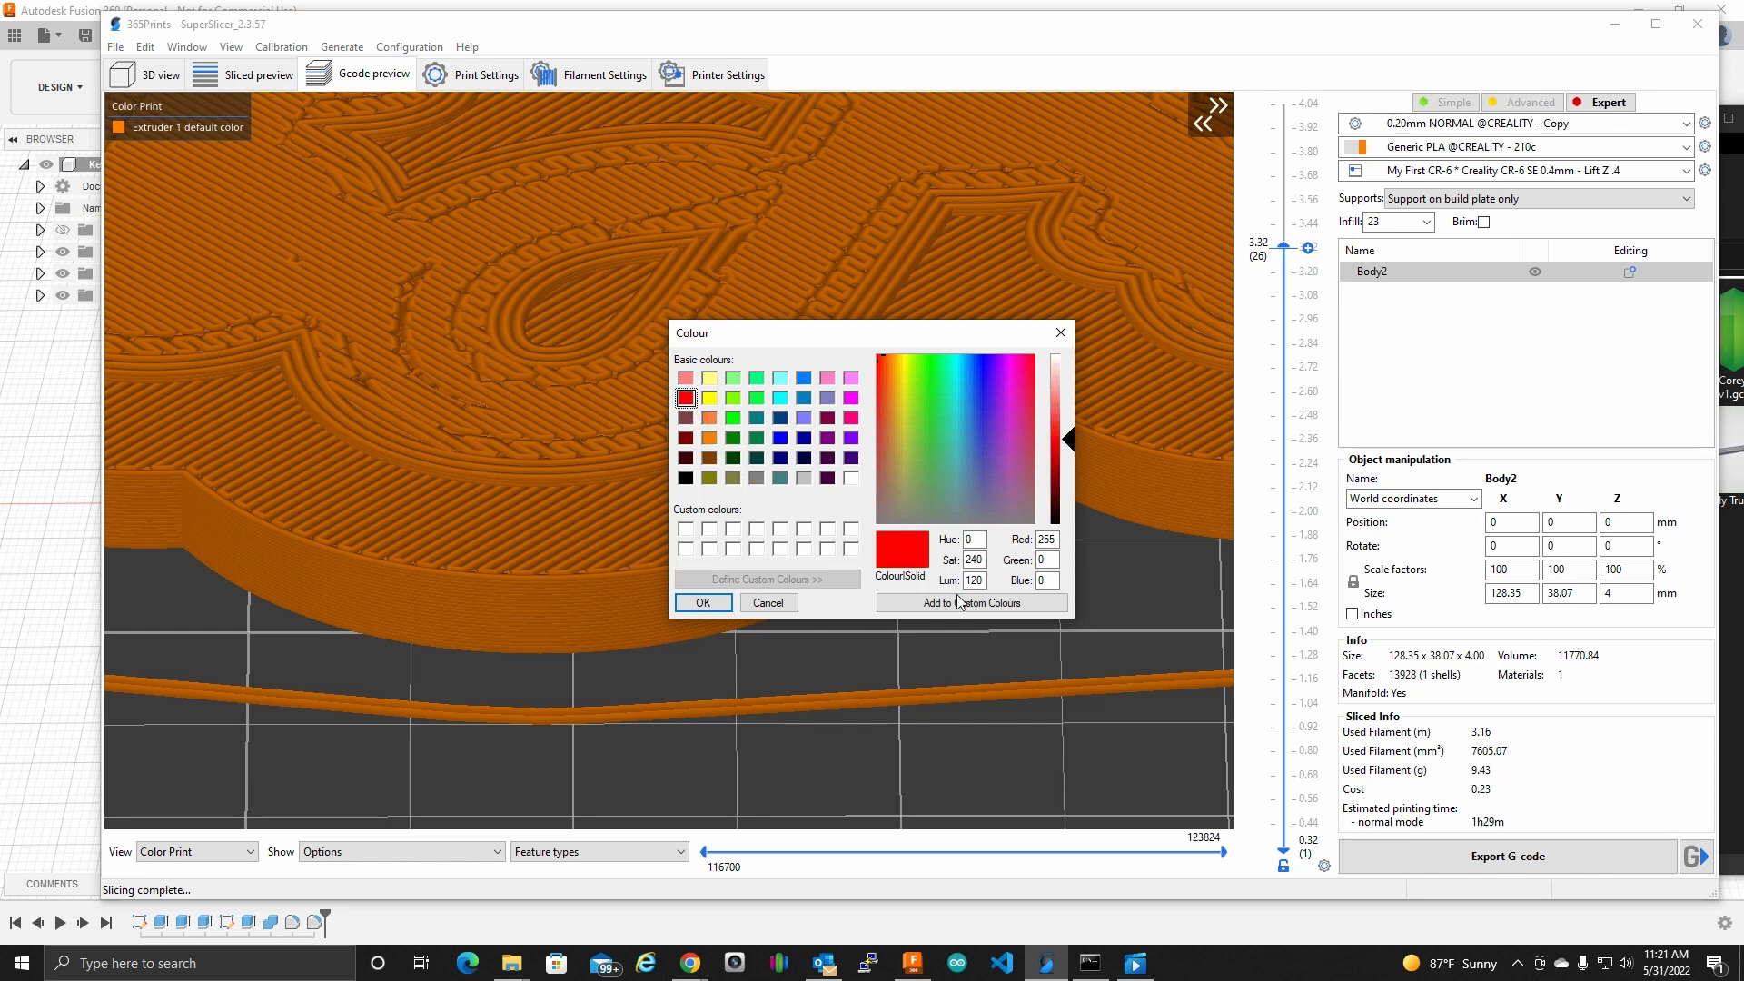
left_click(703, 603)
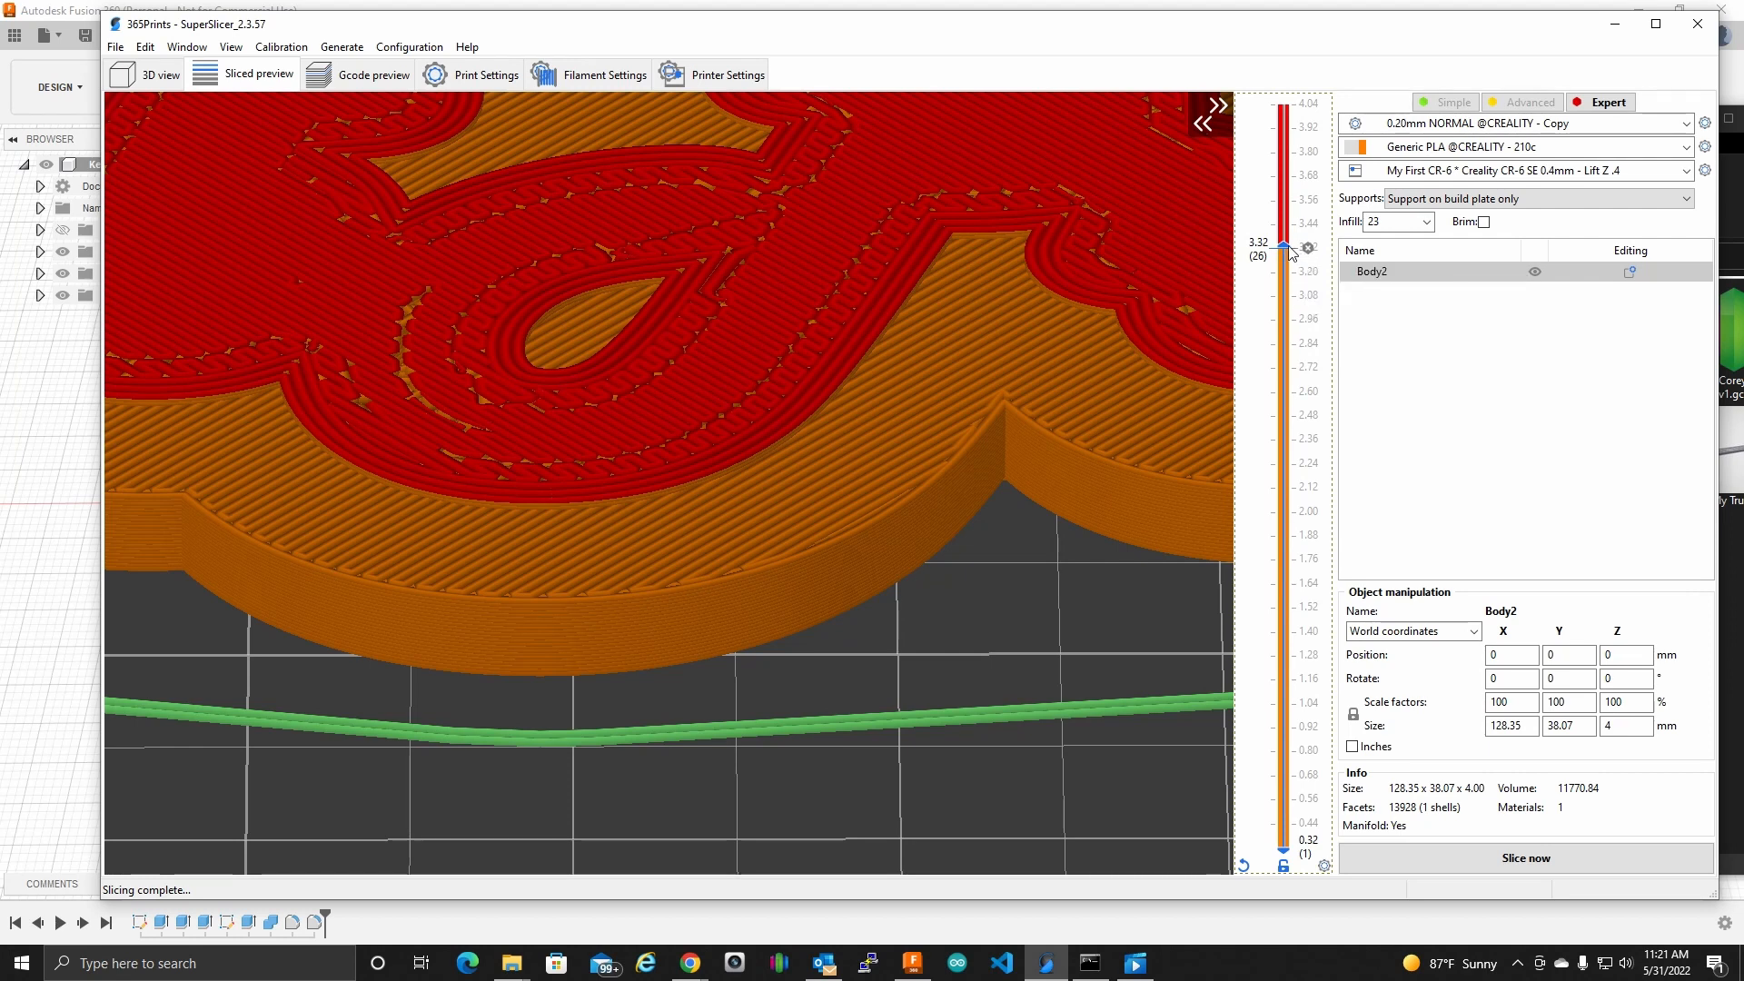
Step: Add a dark blue color change (RGB 0, 64, 128) at the 3.80 mm layer for the raised letters
scroll(1290, 240, "up", 1)
left_click_drag(1290, 221, 1292, 198)
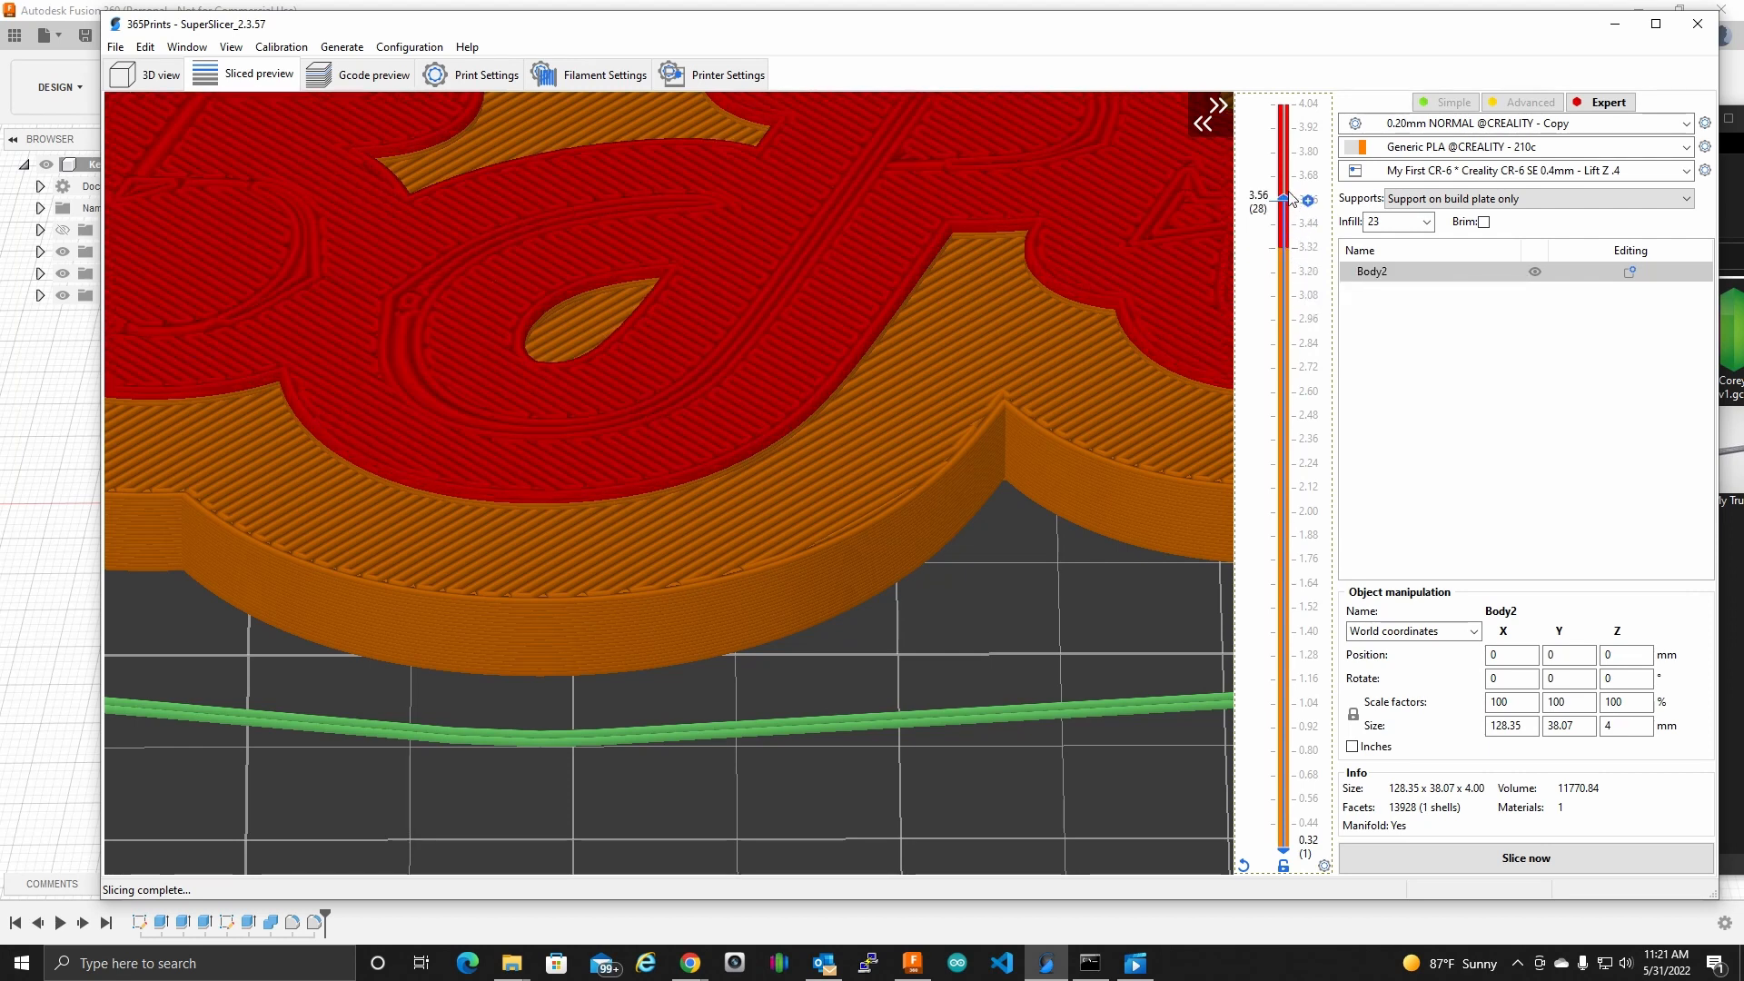
scroll(1291, 198, "up", 1)
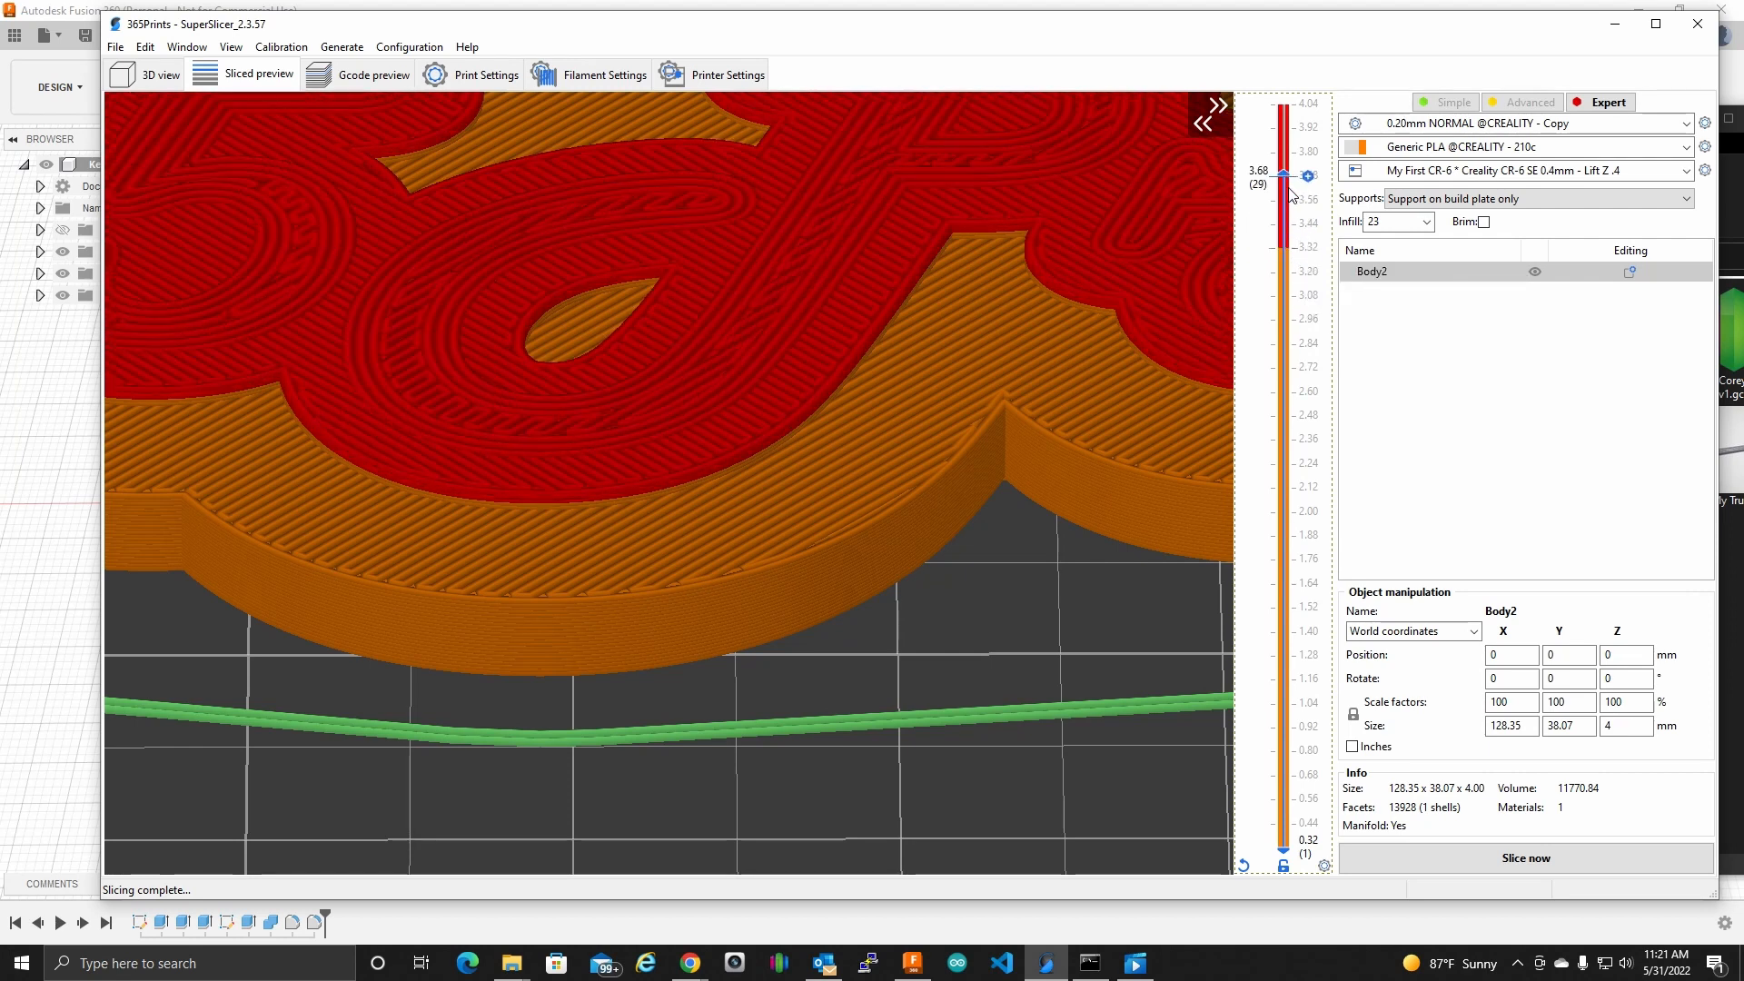
left_click_drag(1290, 193, 1291, 165)
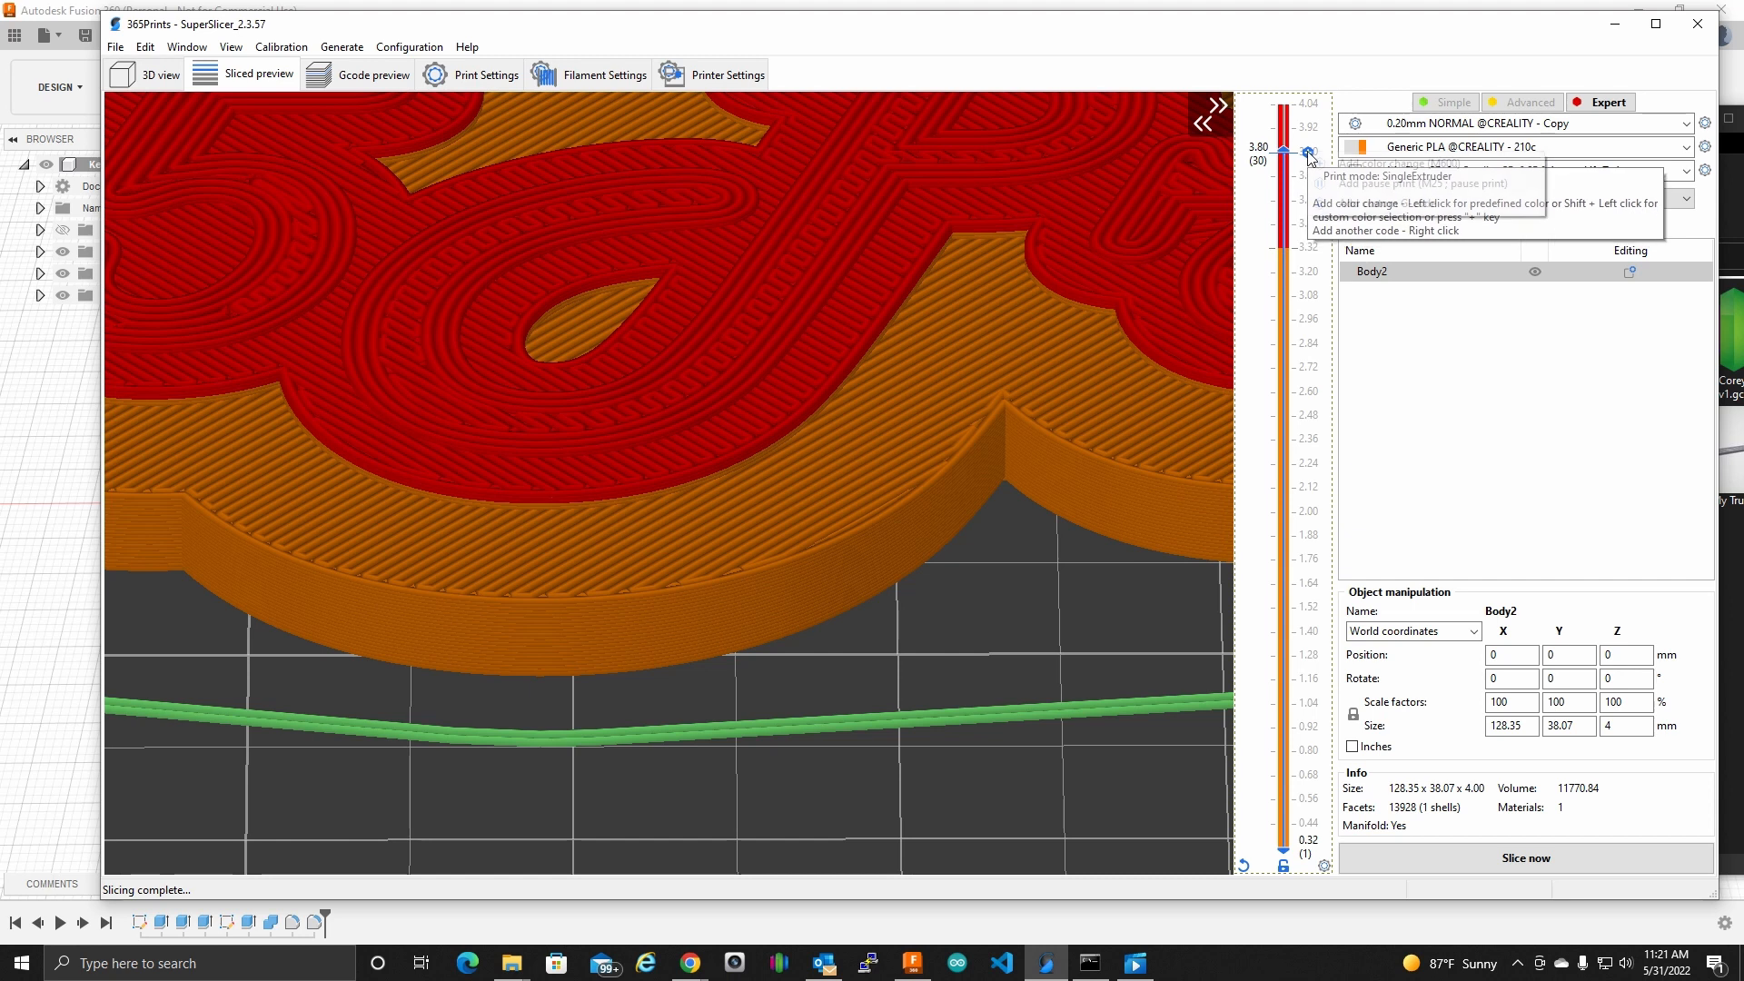
right_click(1309, 153)
left_click(1356, 164)
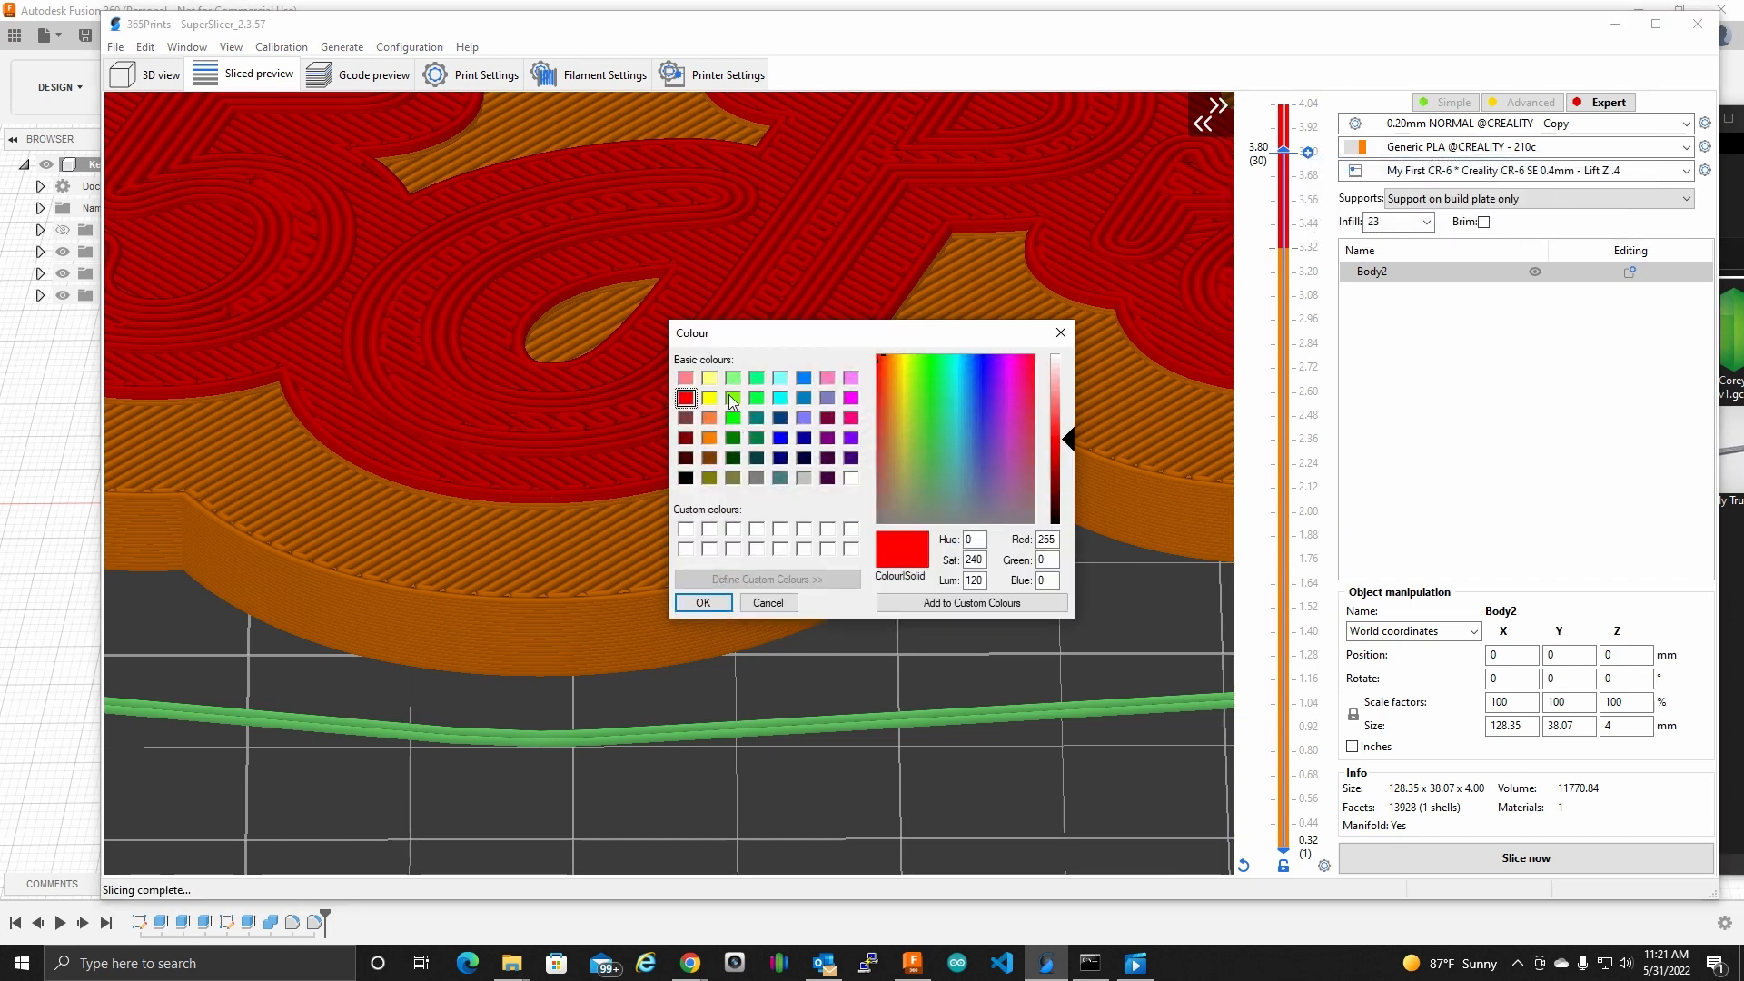
left_click(782, 460)
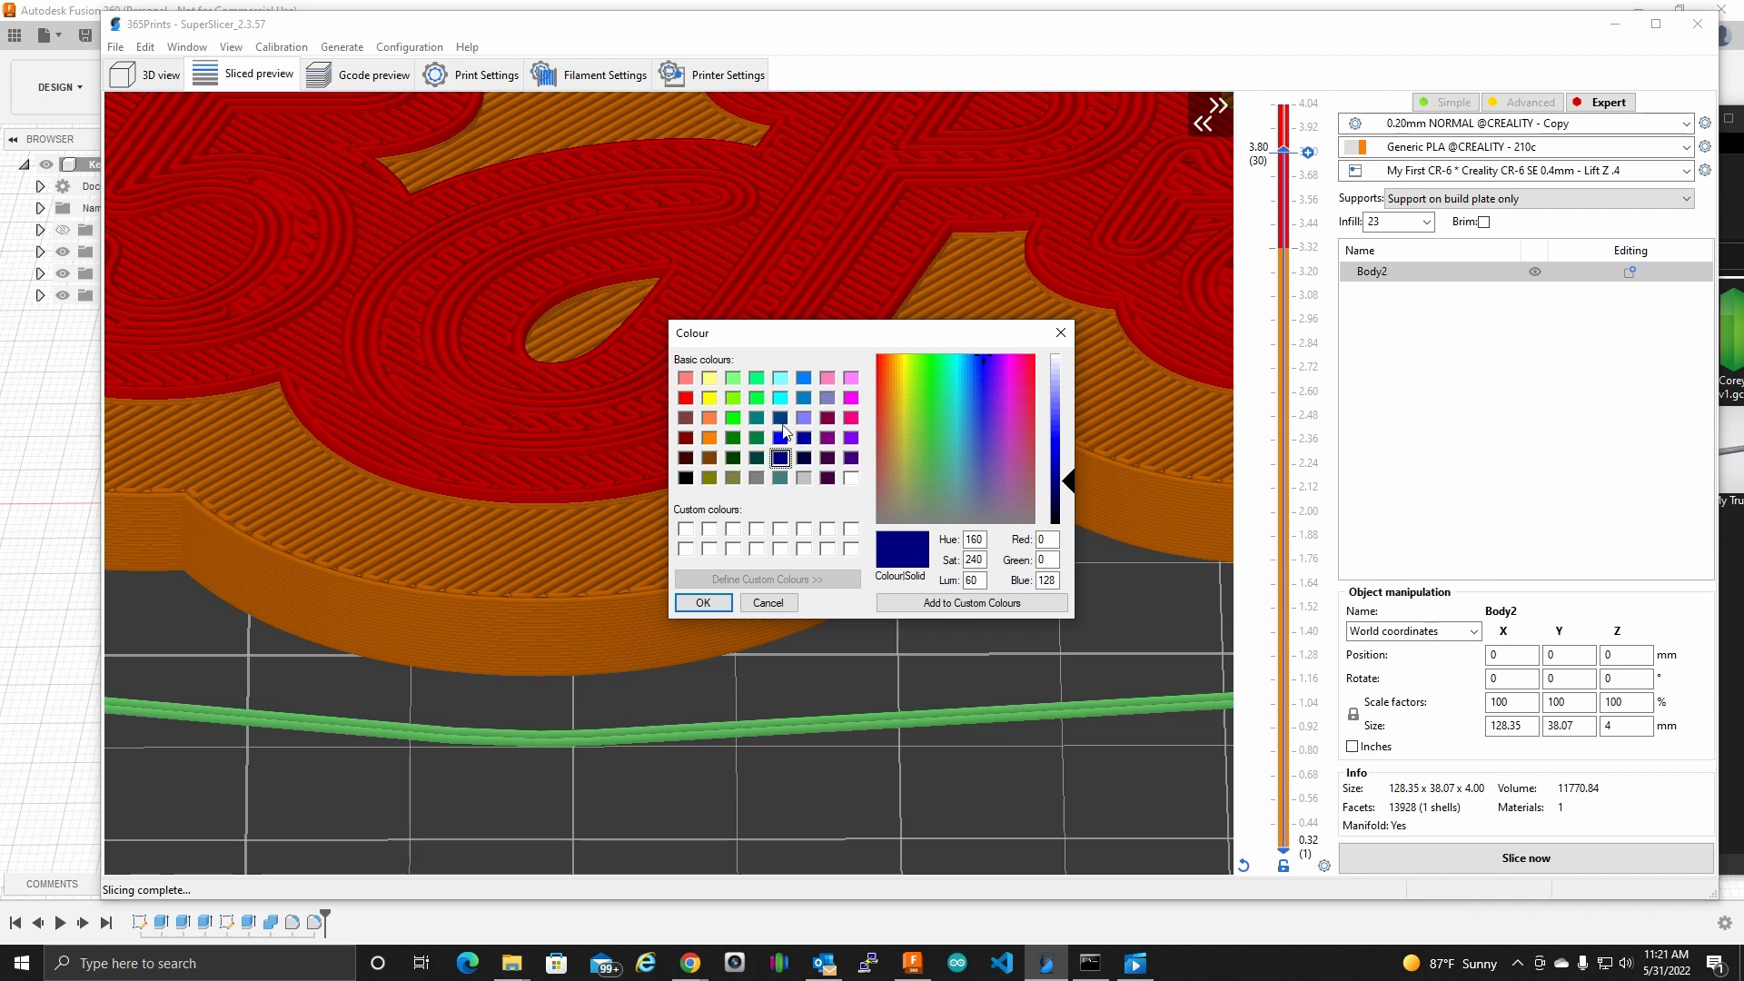
left_click(780, 419)
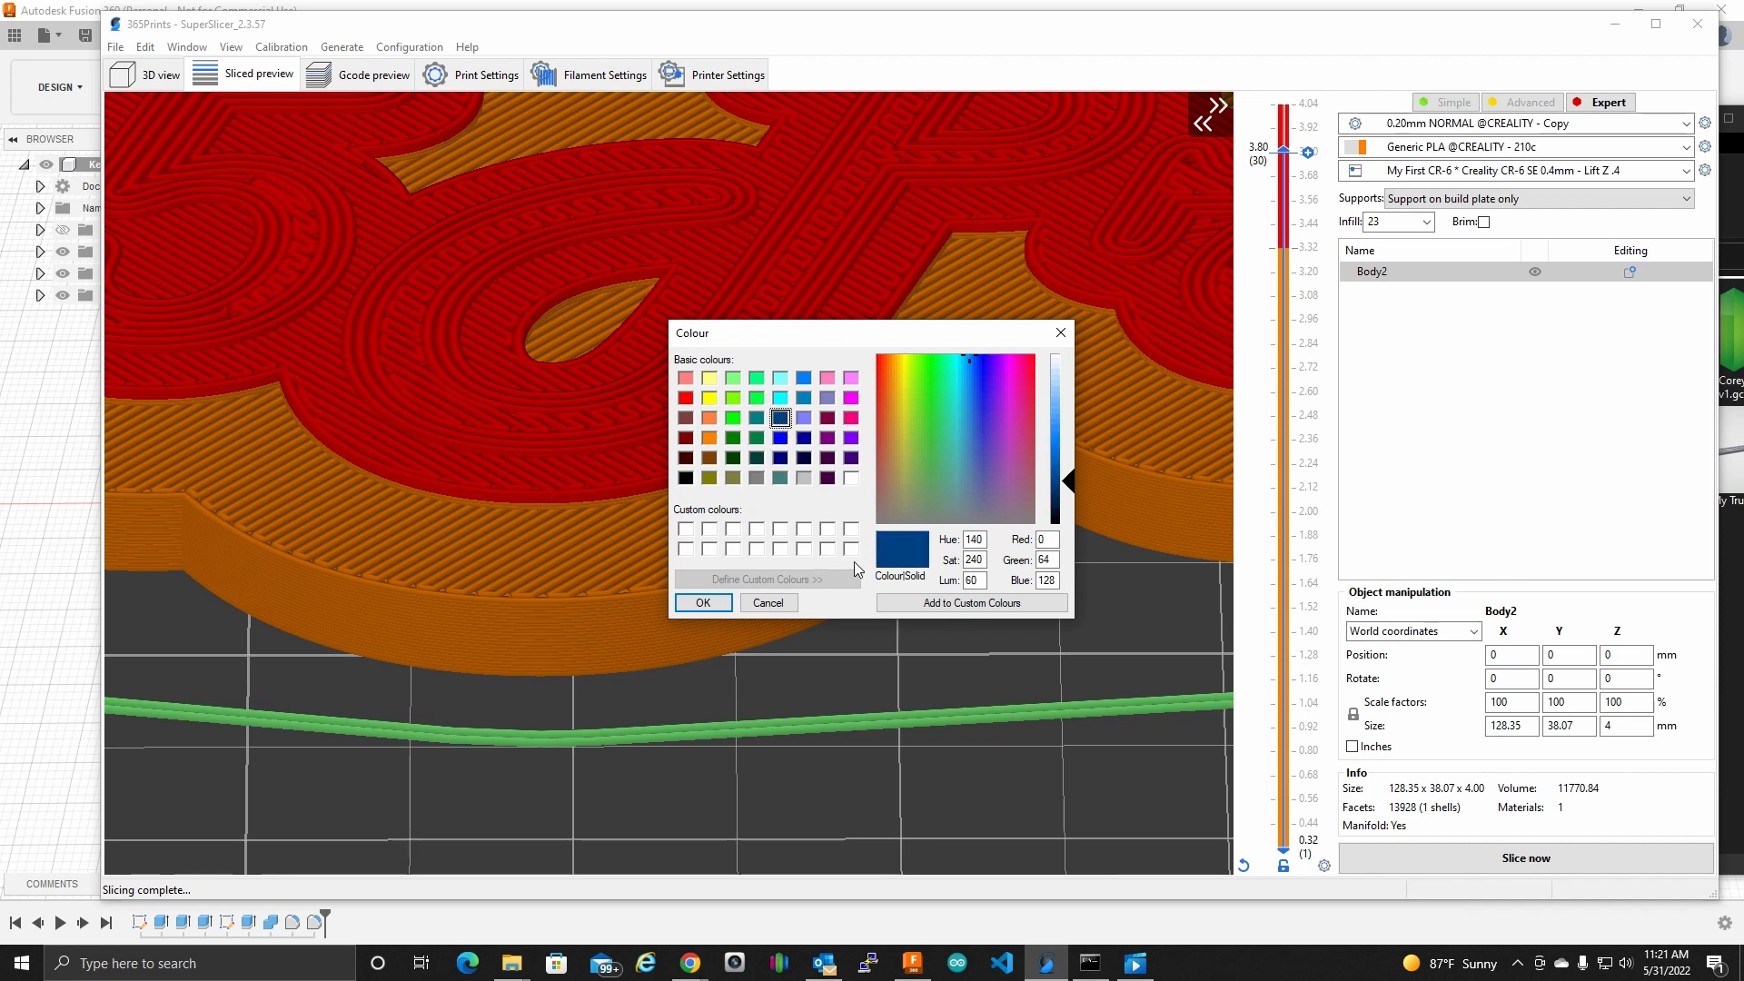
left_click(703, 602)
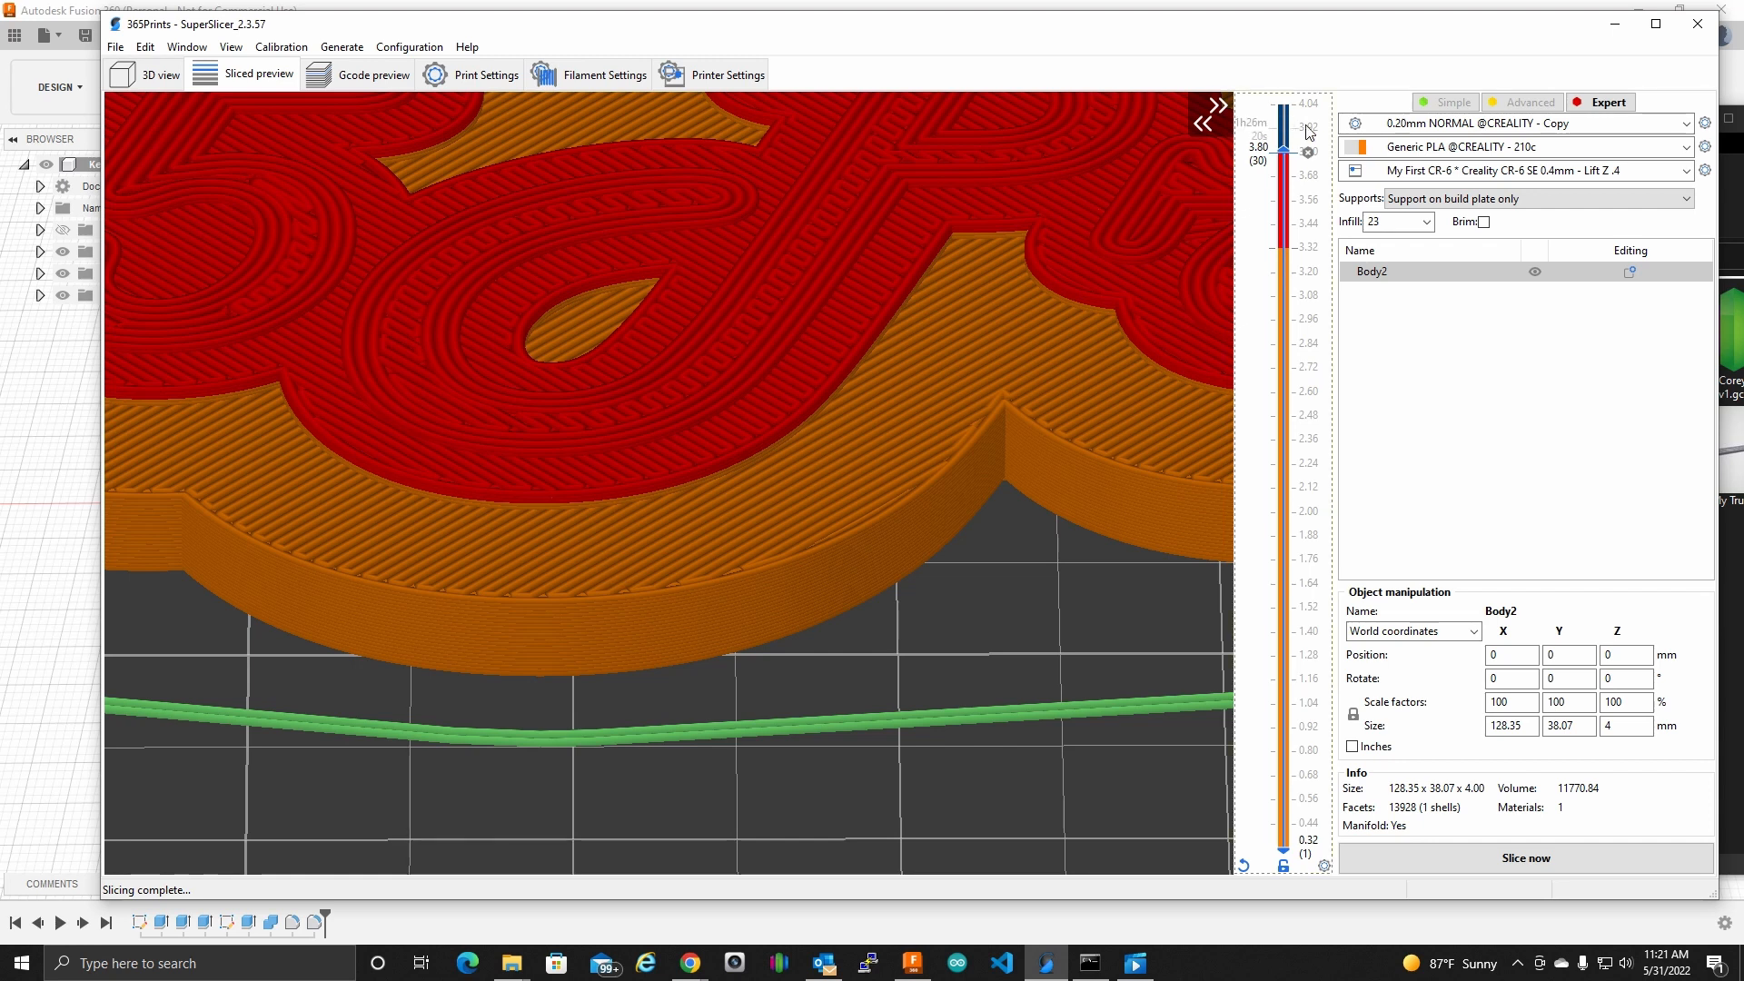
Step: Show all layers up to 4.04 mm, slice the keychain again and inspect its colors in the Color Print preview
left_click_drag(1284, 151, 1283, 103)
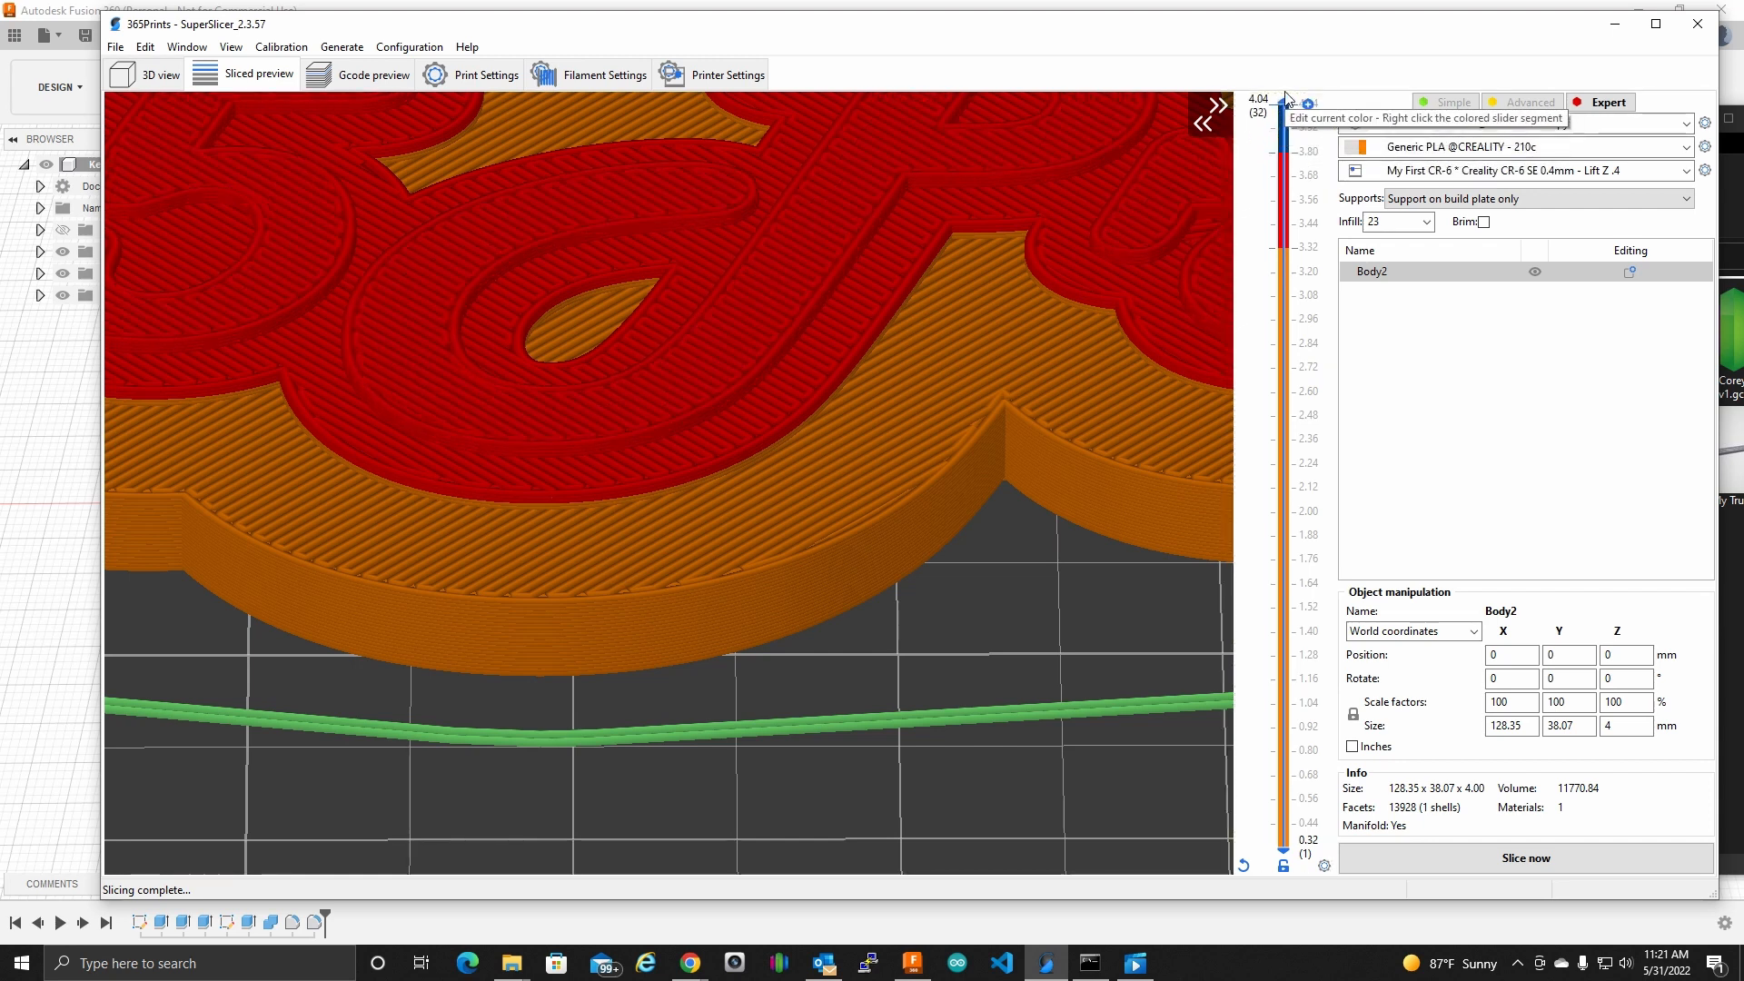
left_click(1499, 859)
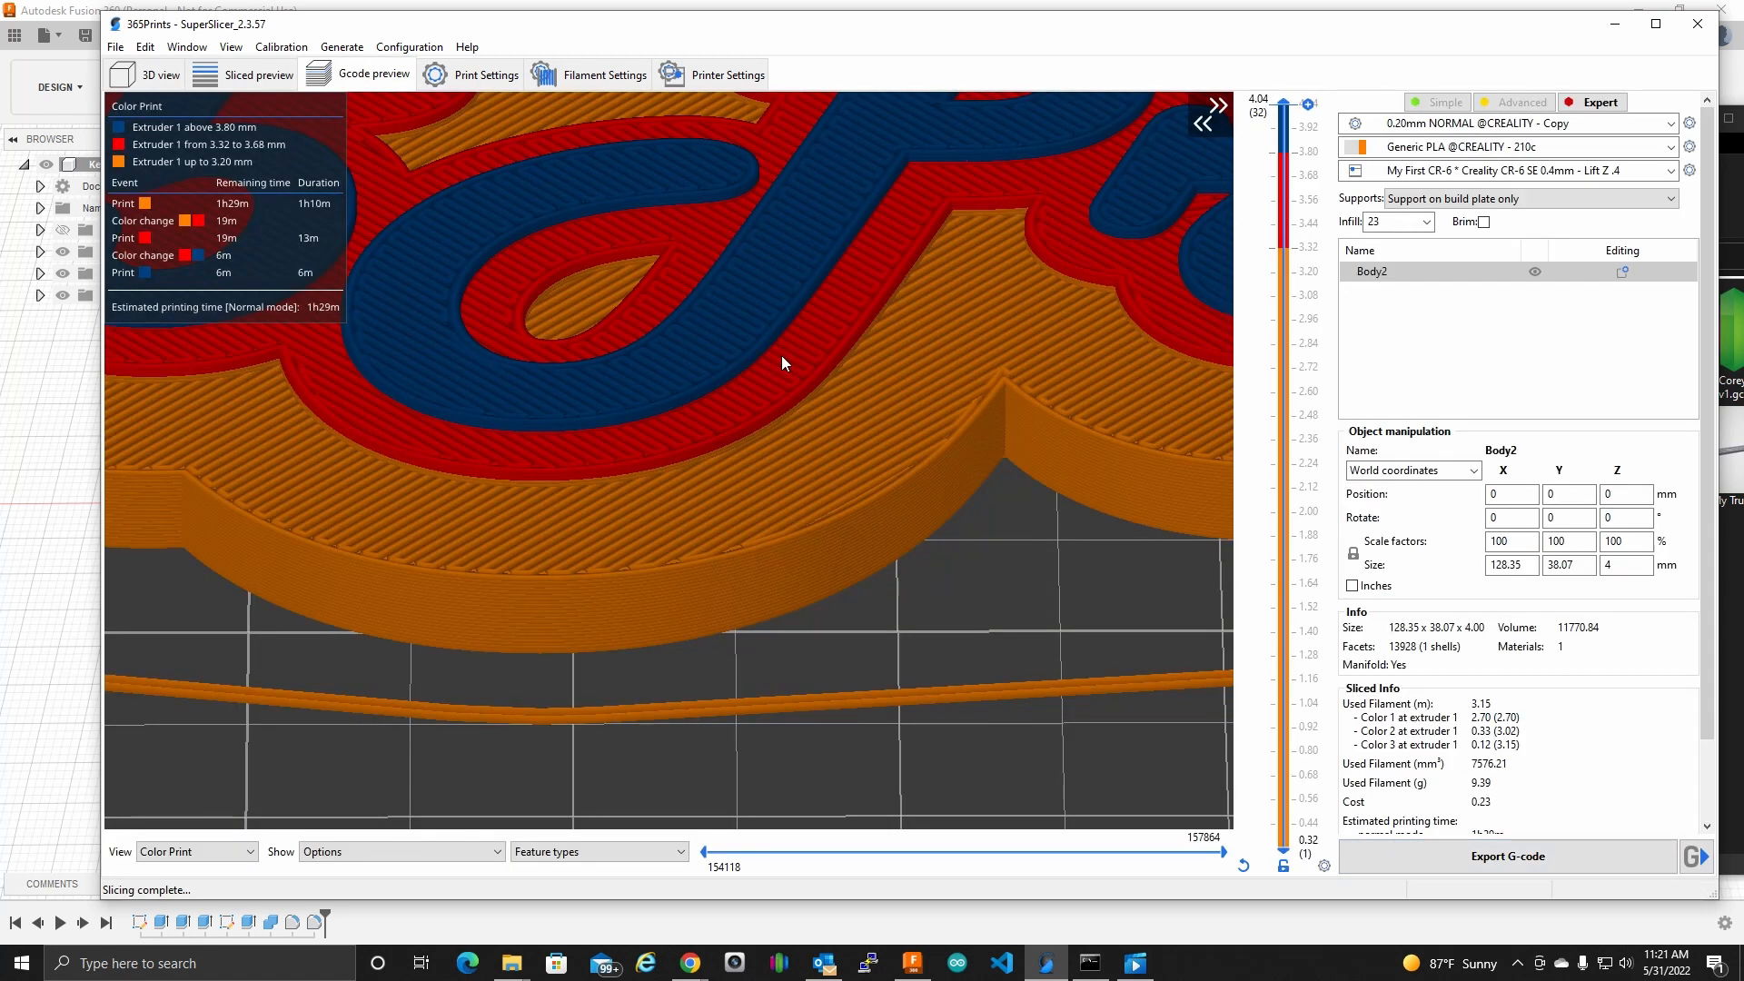
scroll(763, 360, "up", 5)
scroll(758, 362, "down", 6)
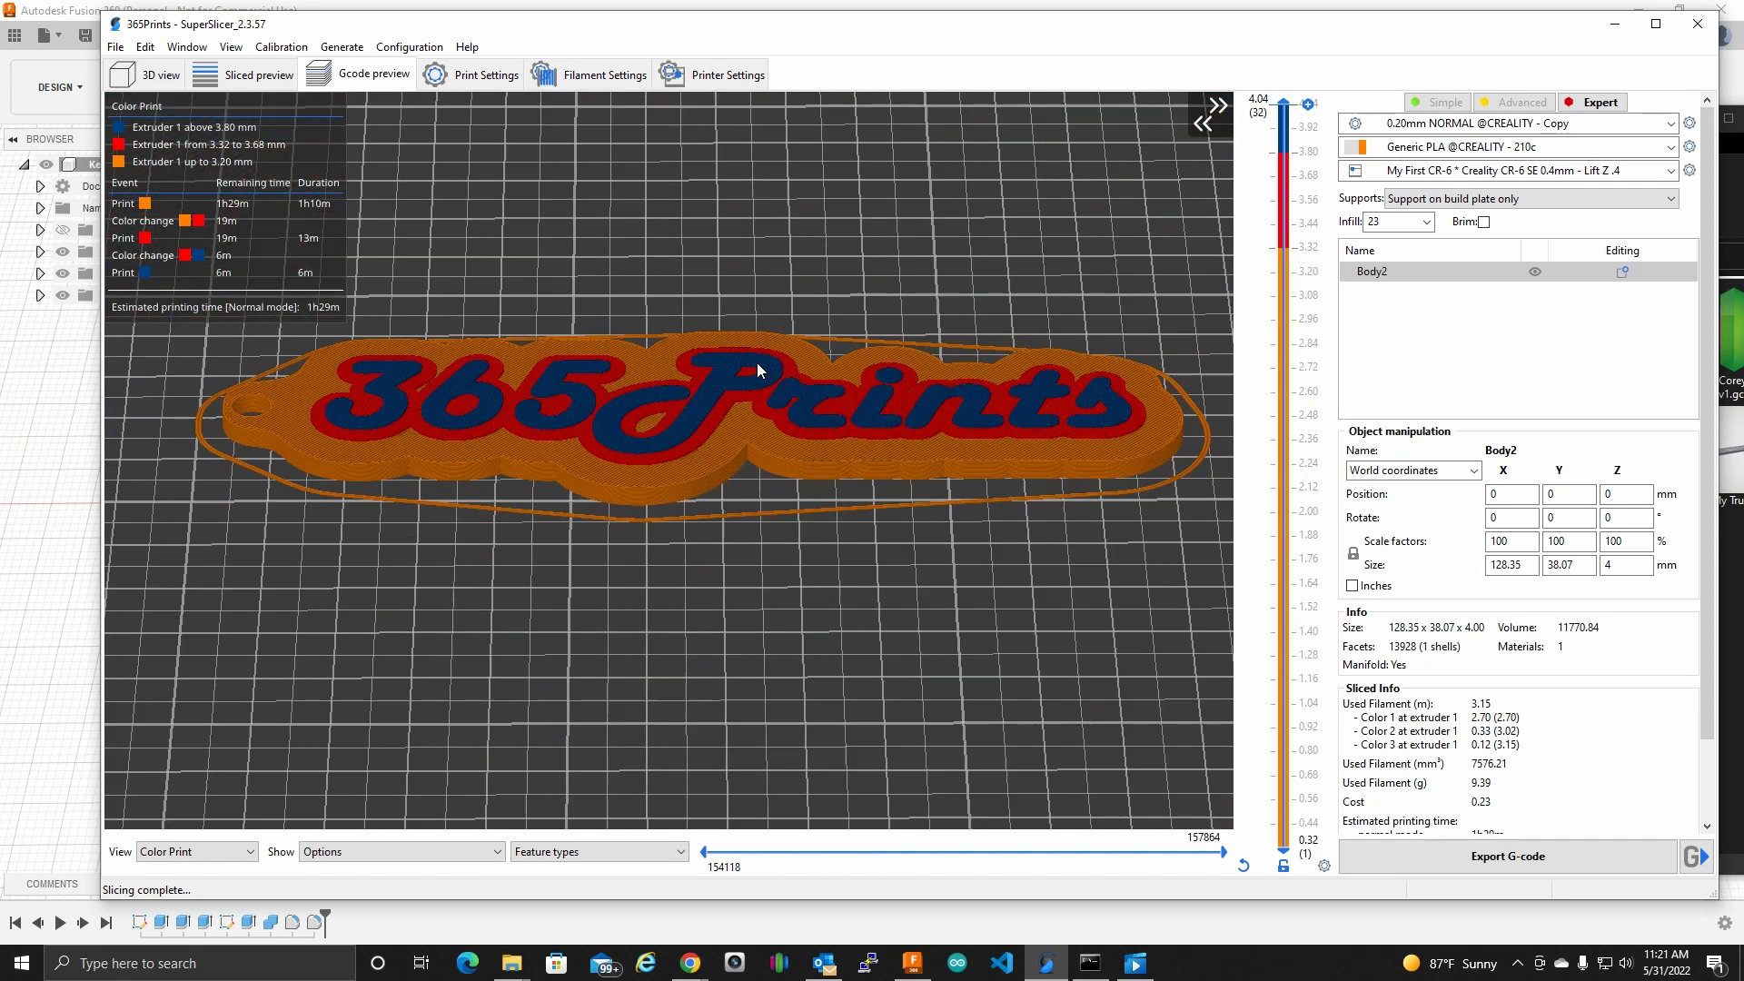
left_click(247, 852)
left_click(193, 822)
scroll(733, 493, "up", 2)
scroll(734, 492, "down", 2)
left_click_drag(793, 412, 870, 389)
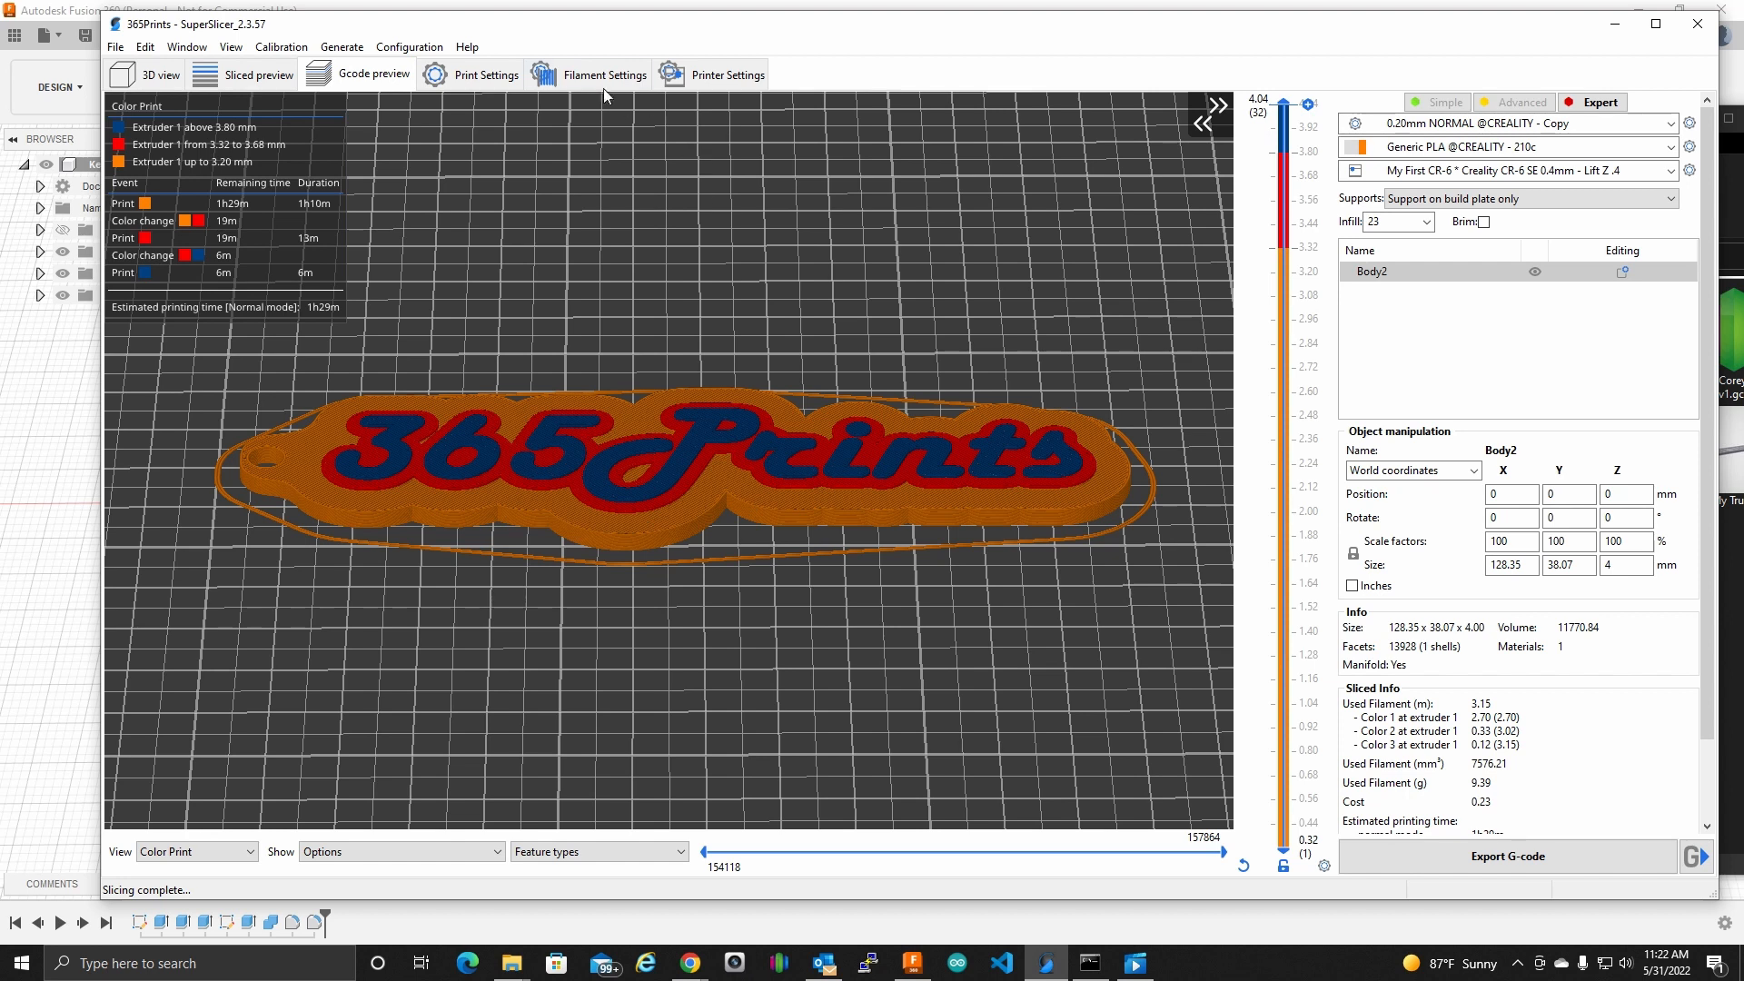
Step: Set the preview color of Extruder 1 to near-black (RGB 16, 16, 16) and slice the keychain again
left_click(716, 84)
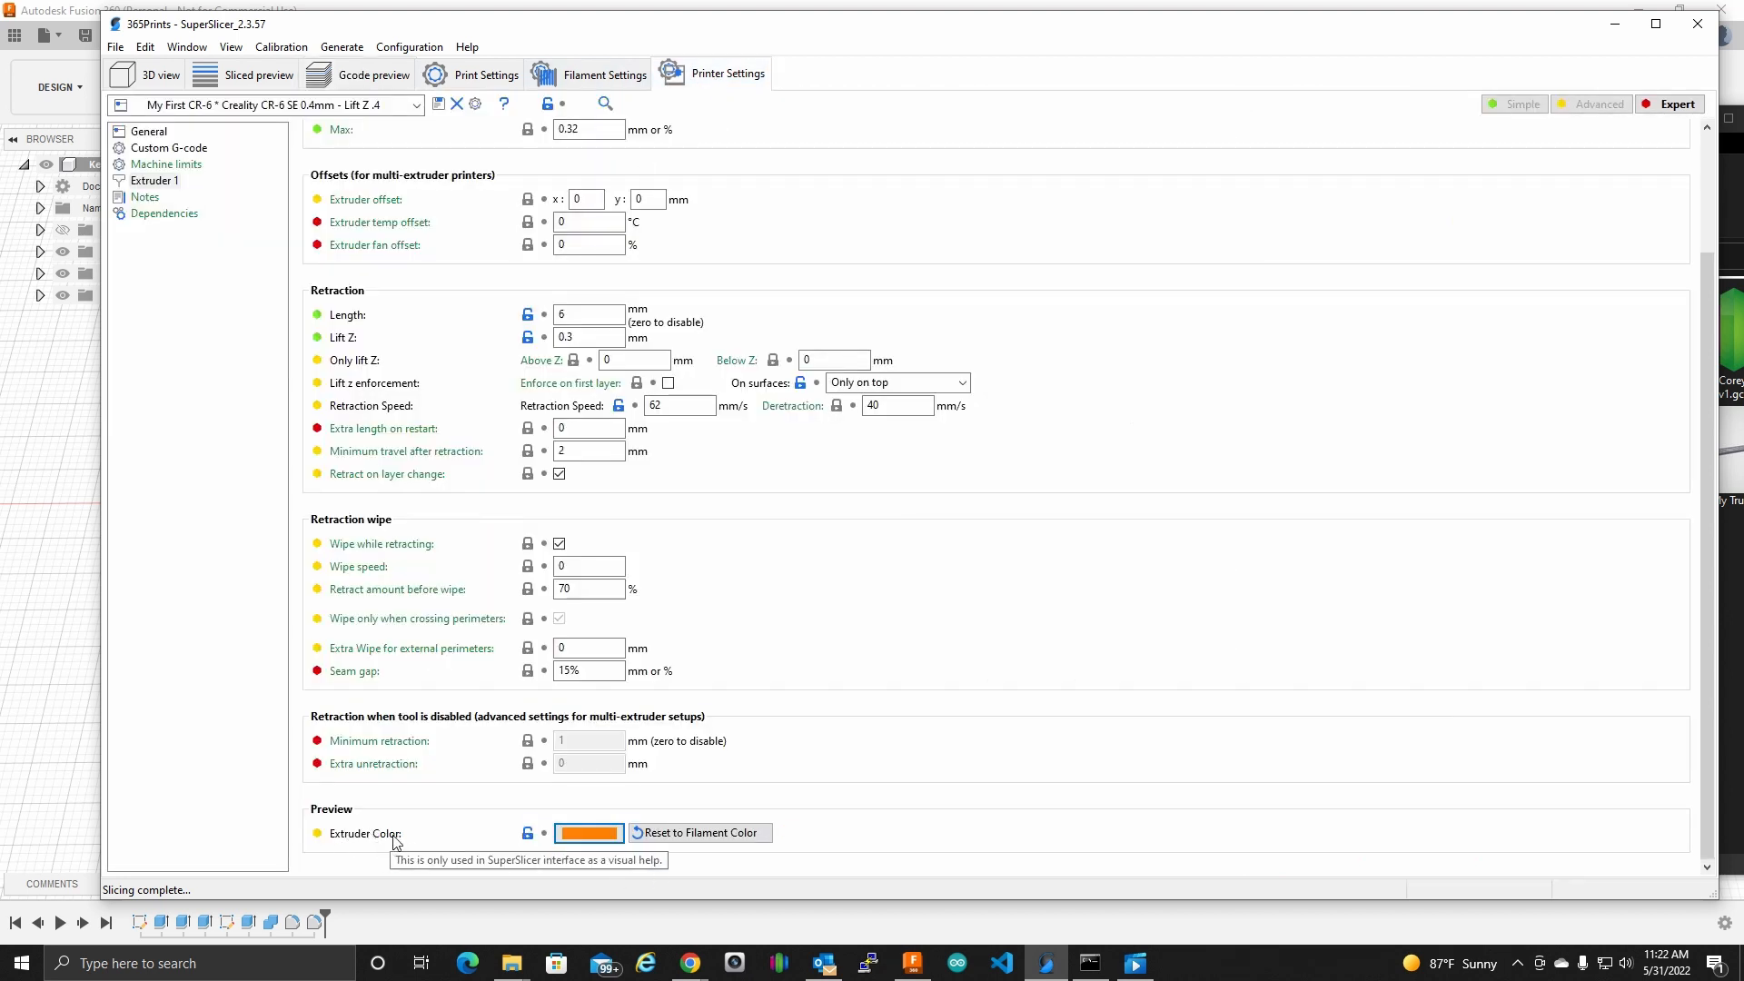
left_click(570, 833)
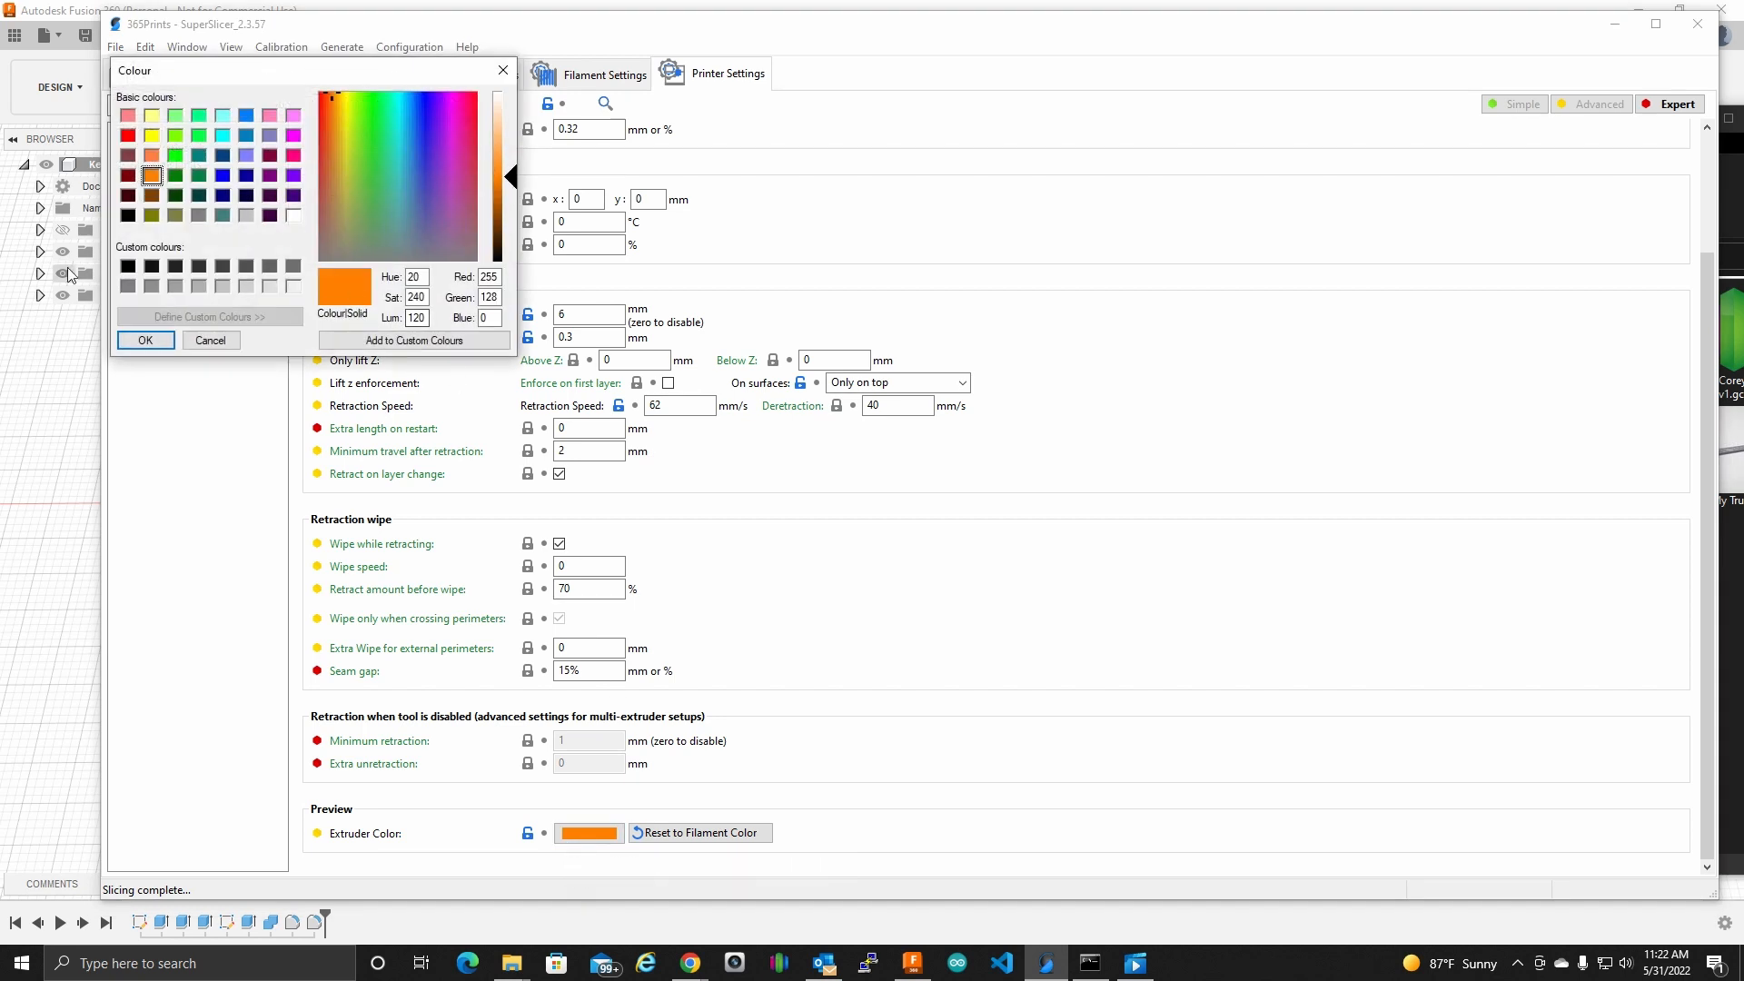
left_click(152, 266)
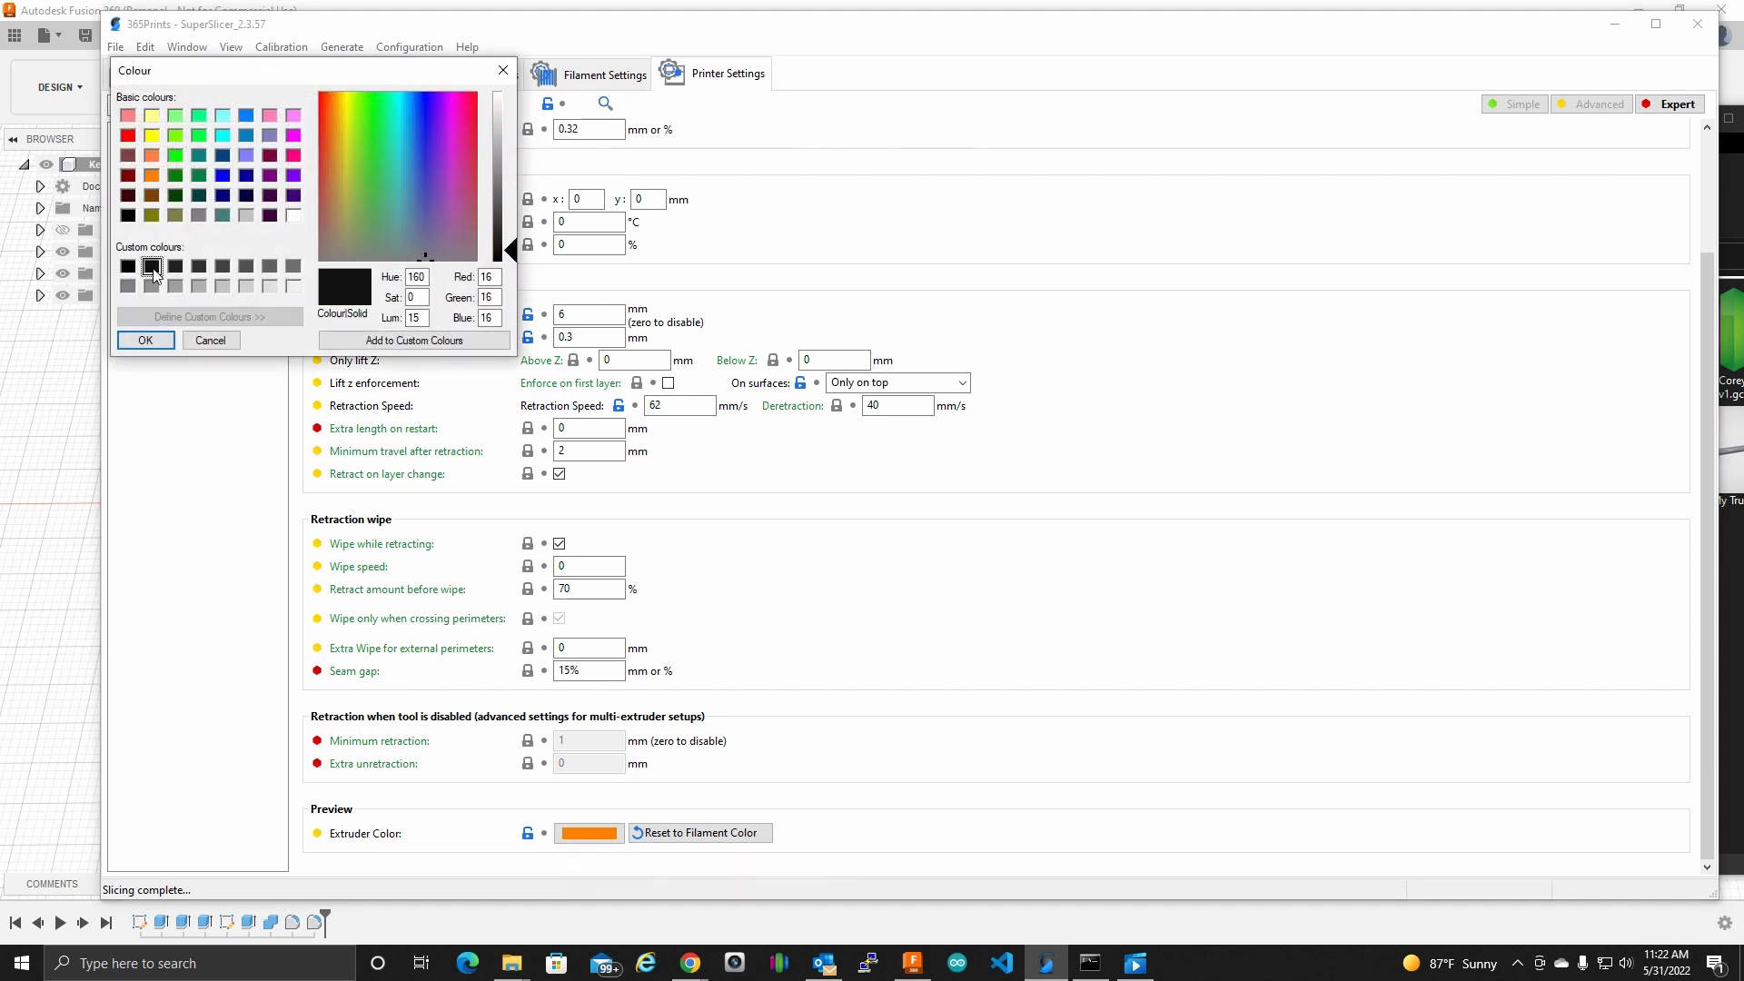
left_click(146, 341)
left_click(153, 75)
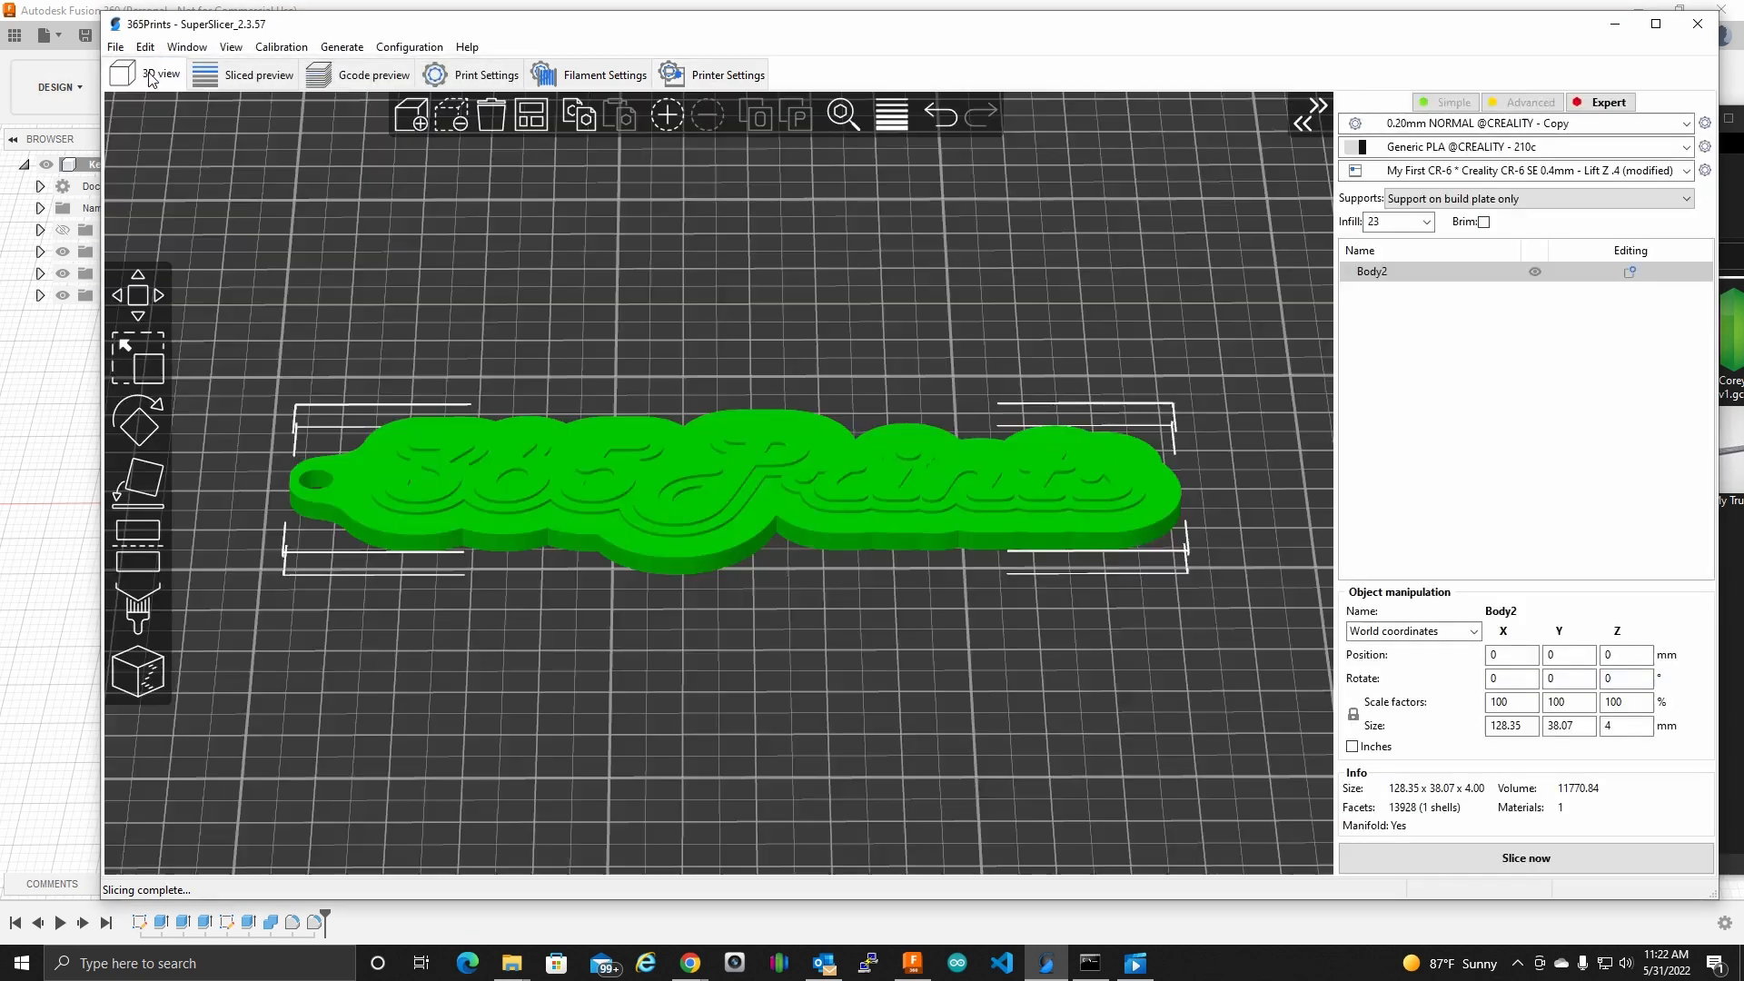
left_click(1499, 868)
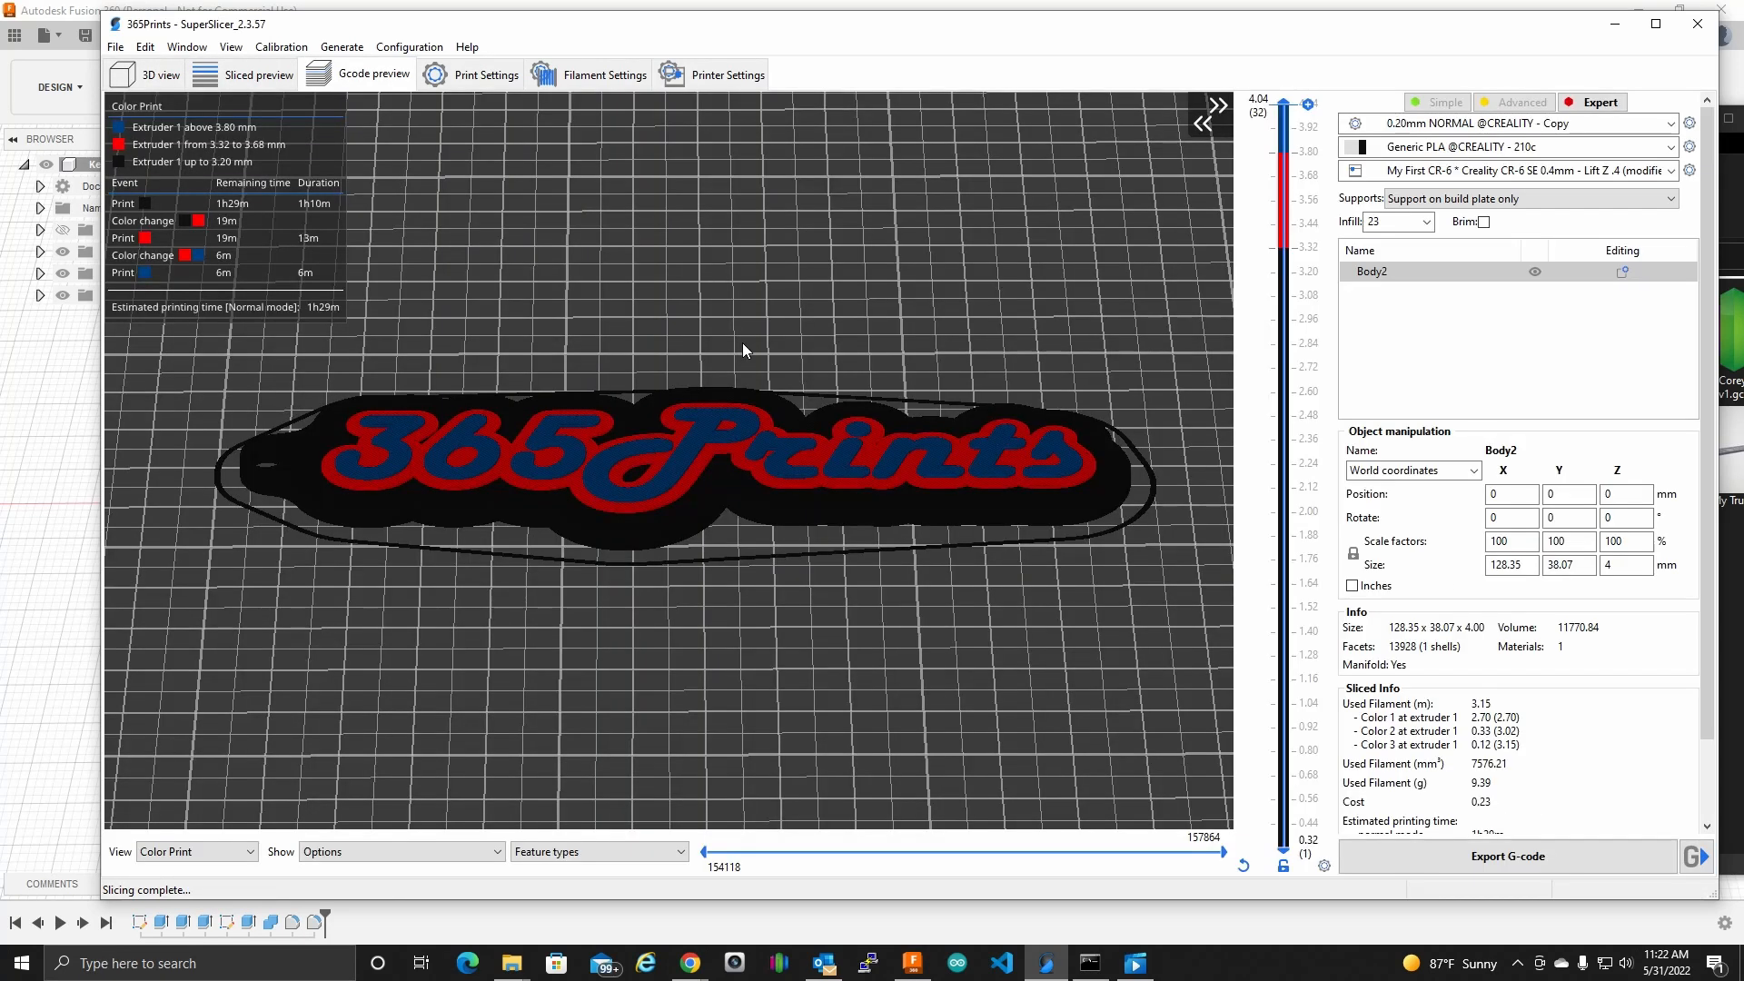
Step: Examine the black, red and blue keychain from several angles and distances in the G-code preview
scroll(923, 631, "up", 2)
scroll(913, 609, "down", 6)
middle_click_drag(903, 592, 852, 509)
left_click_drag(864, 538, 884, 579)
scroll(803, 494, "up", 4)
scroll(803, 494, "up", 1)
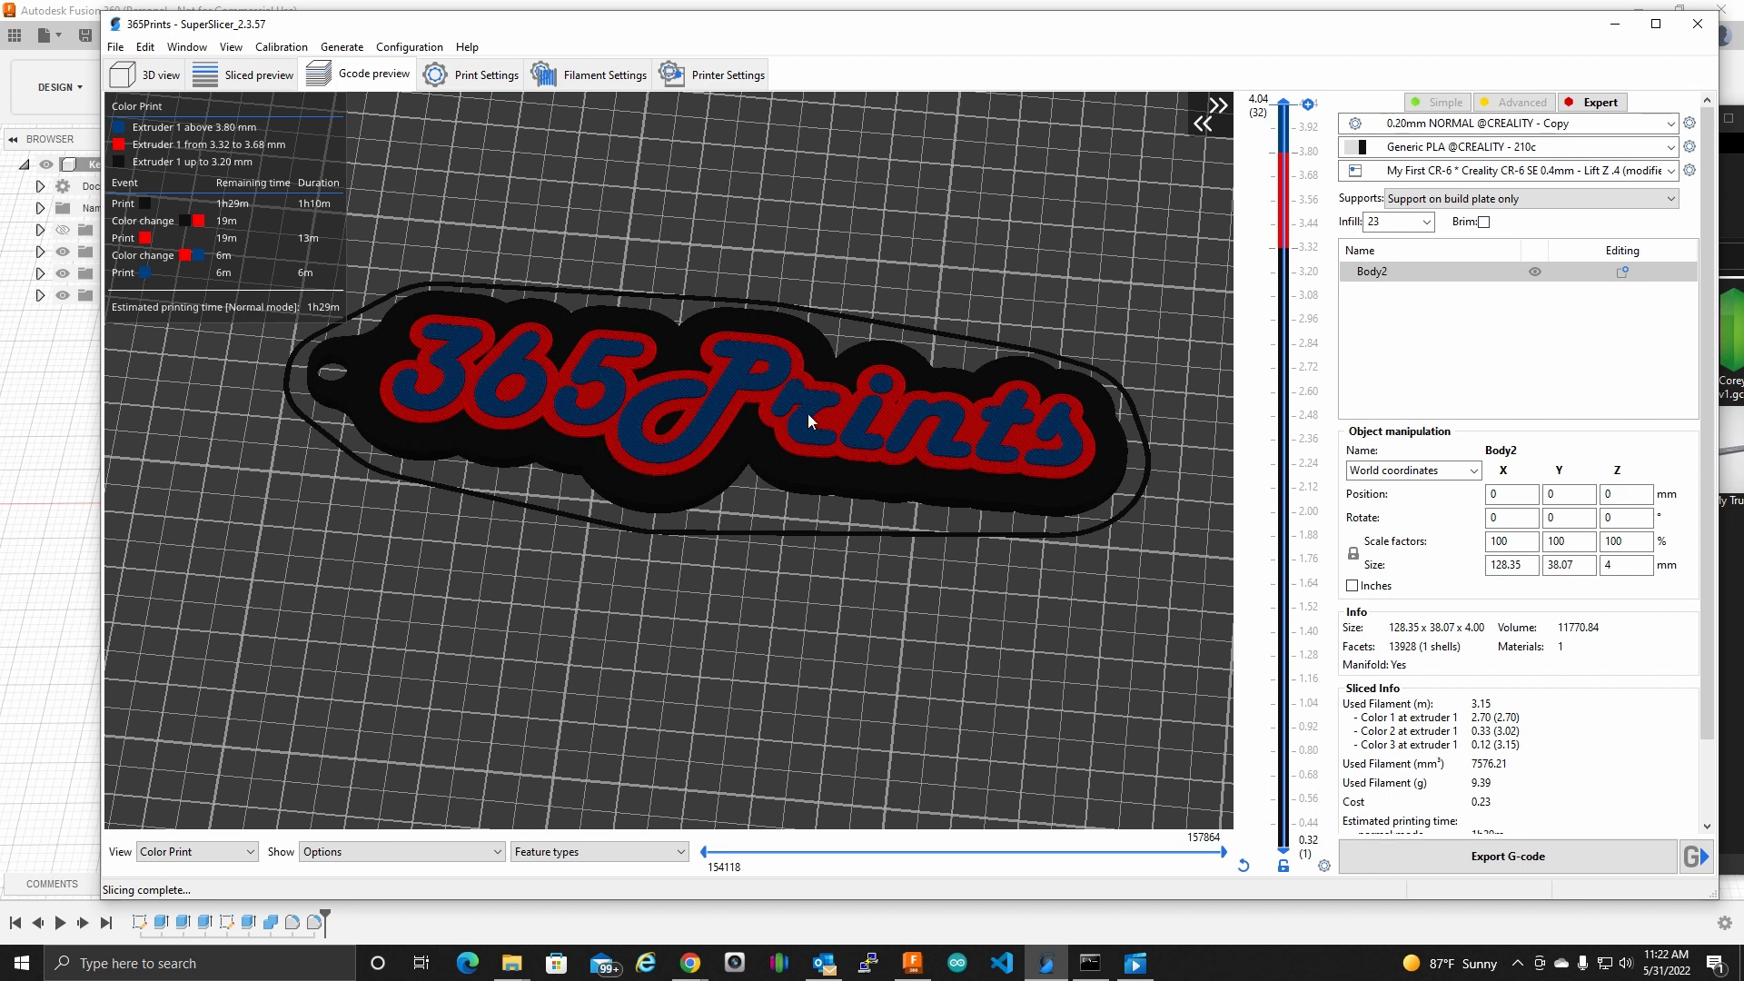
left_click_drag(957, 529, 894, 598)
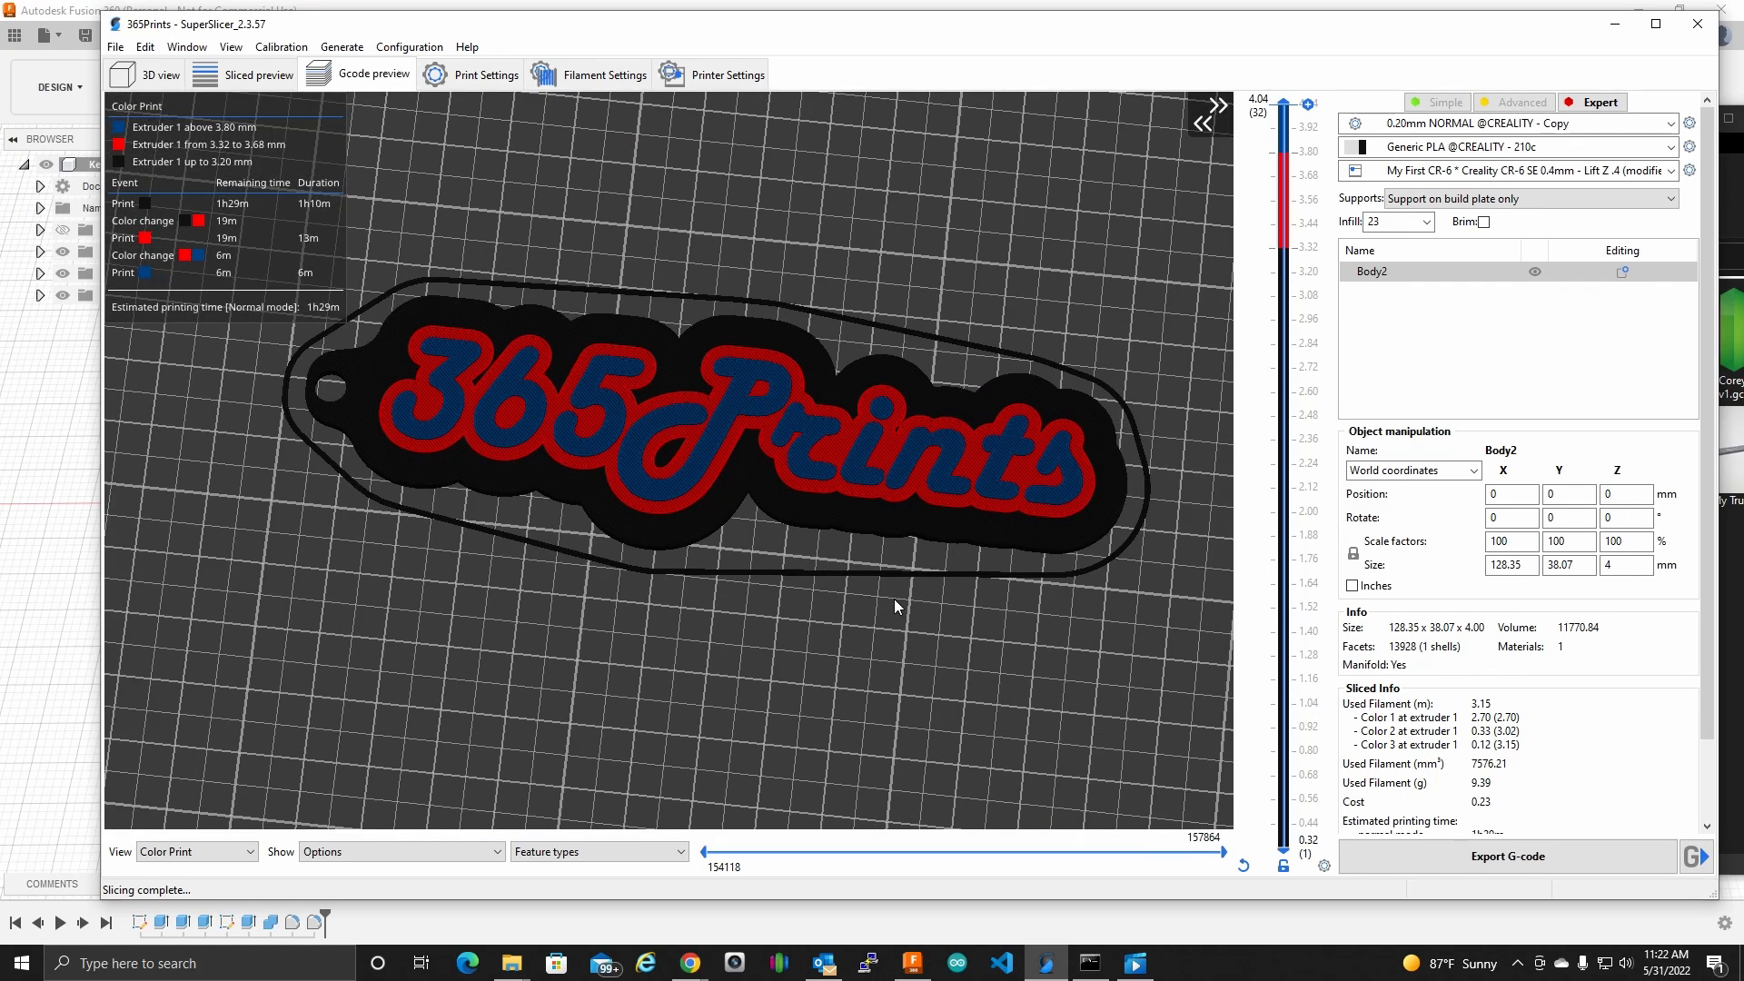
scroll(895, 597, "down", 5)
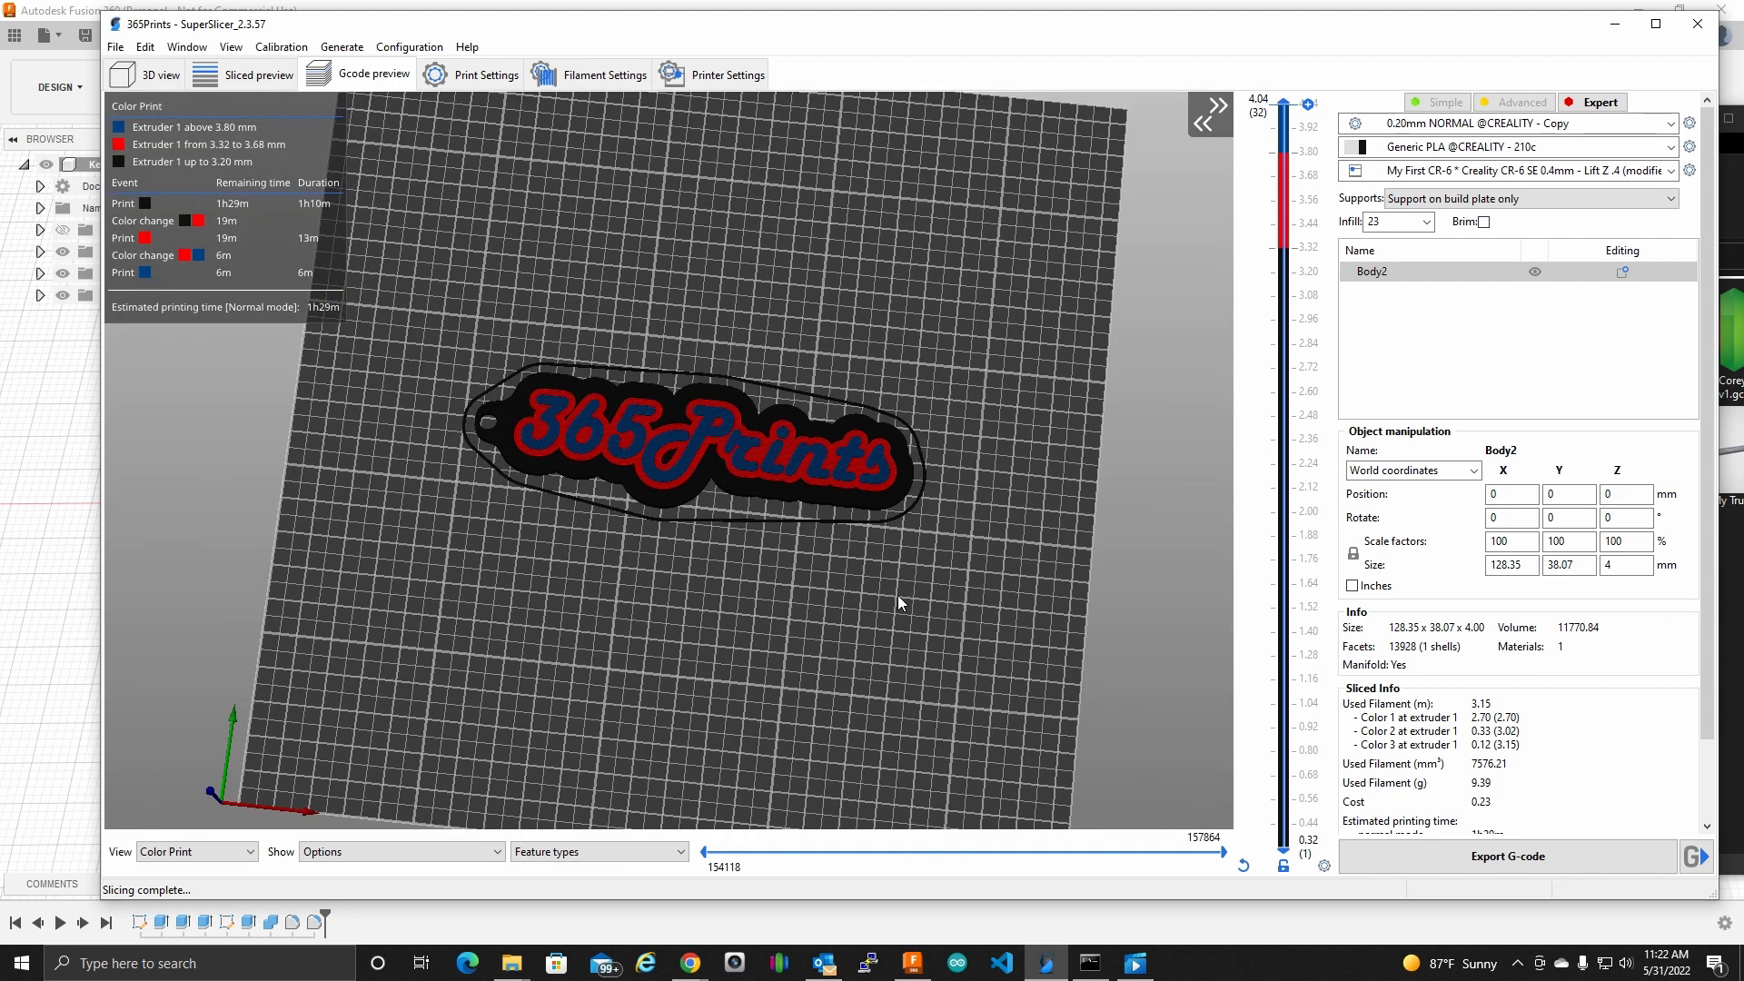
scroll(897, 595, "up", 1)
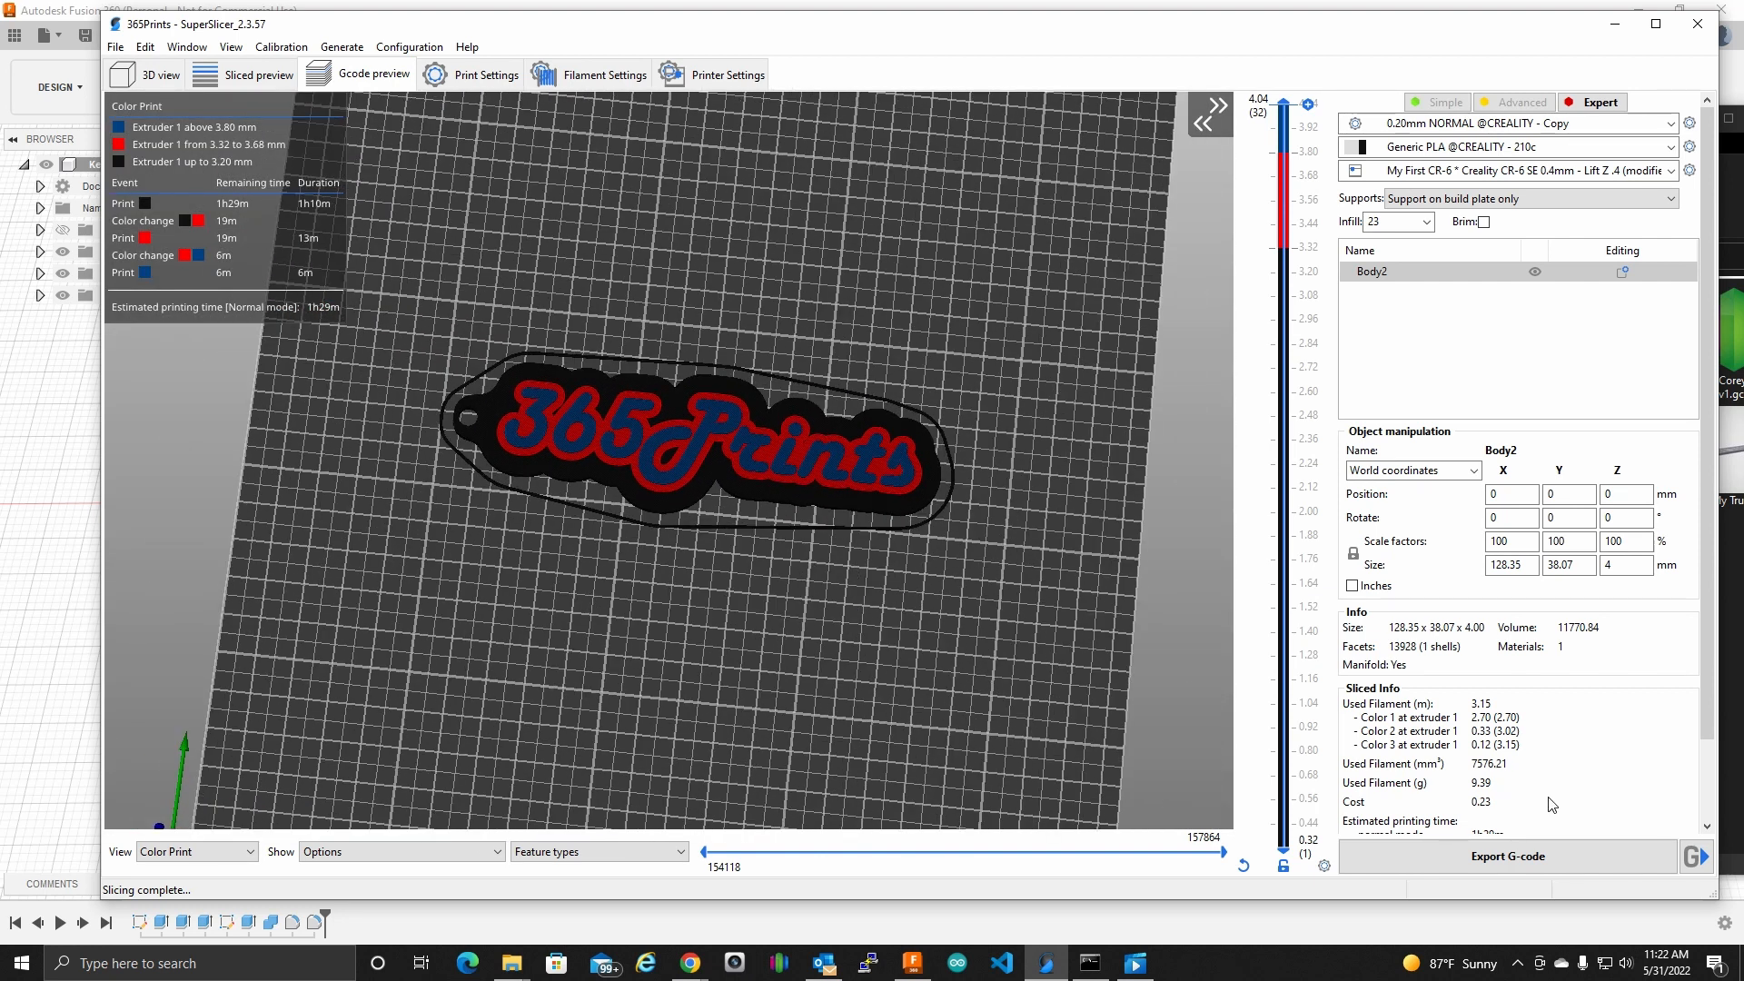
Step: Export the G-code as 365Prints to the Keychains folder inside STL Files
left_click(1522, 859)
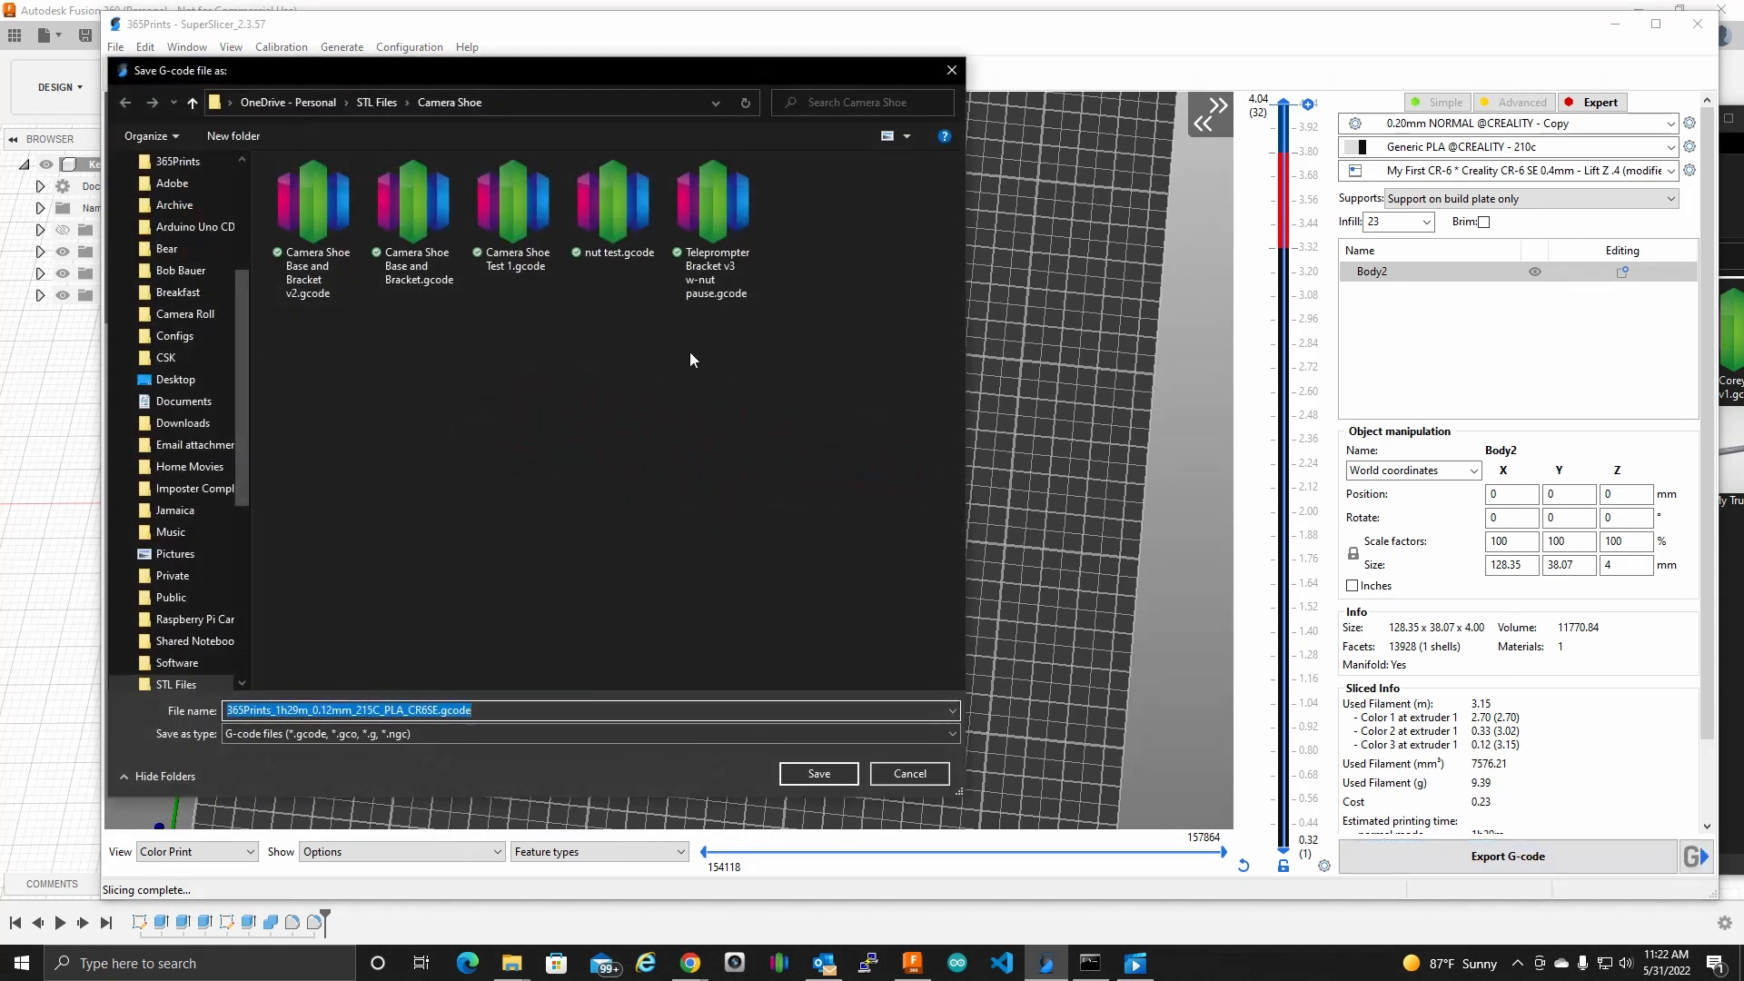
left_click(376, 102)
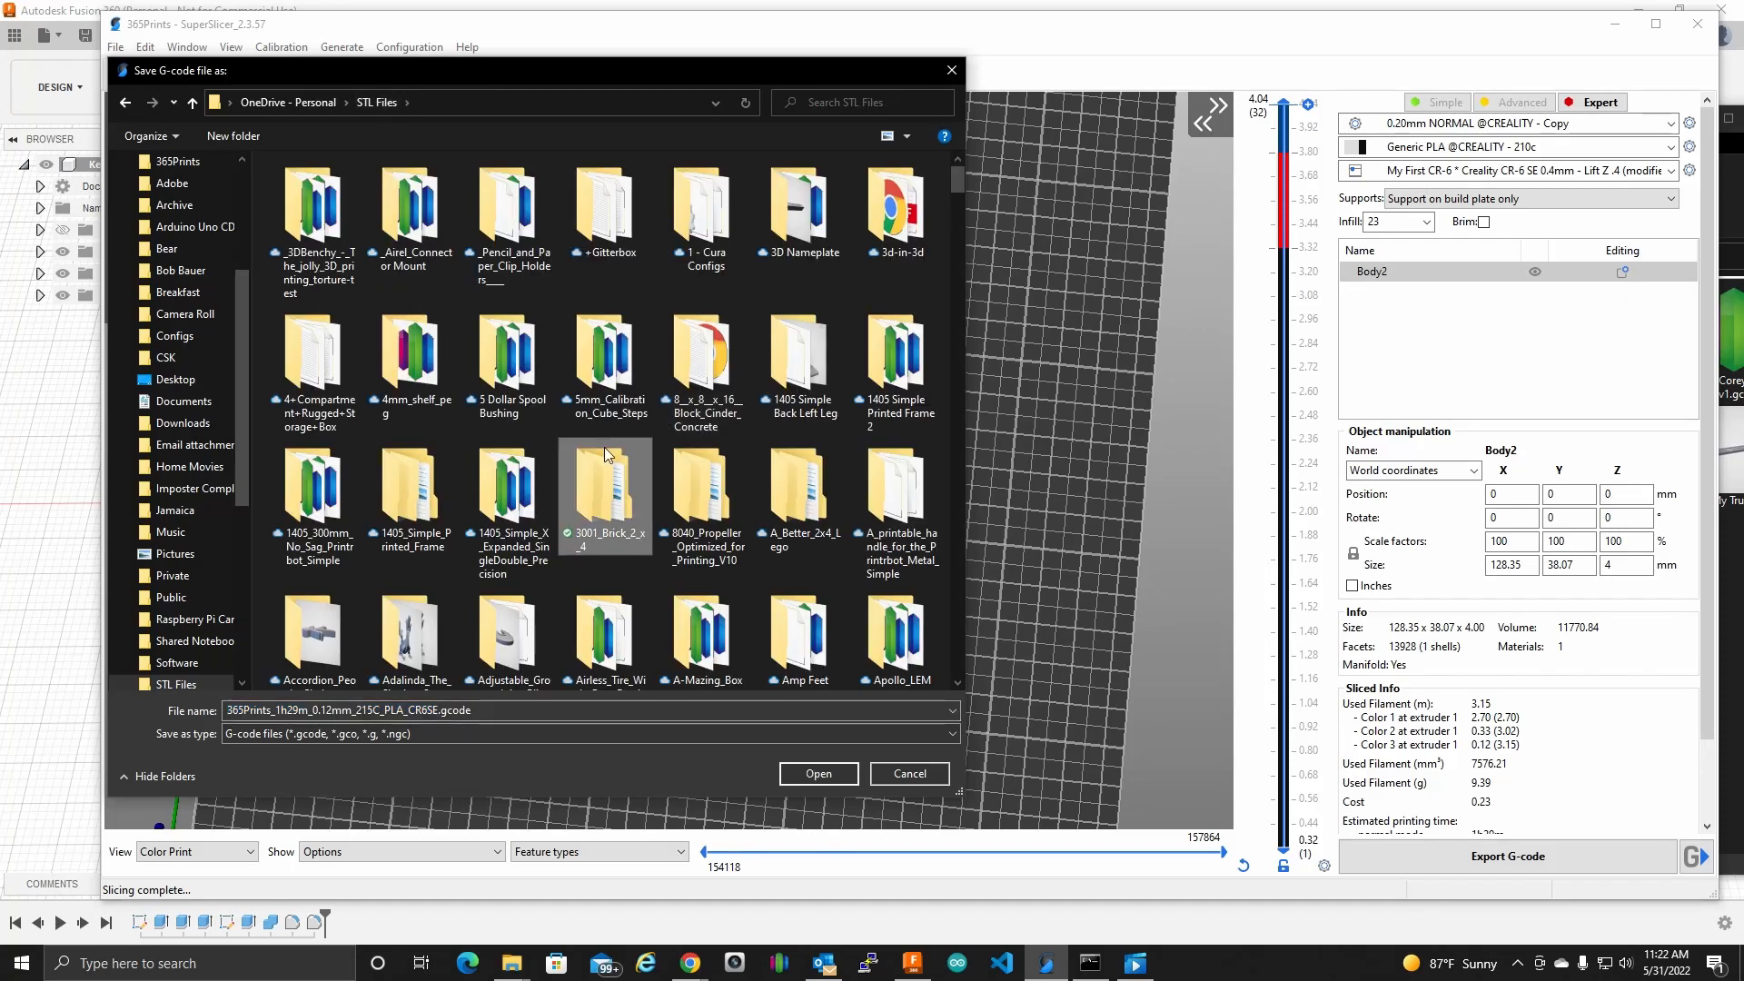
key("k")
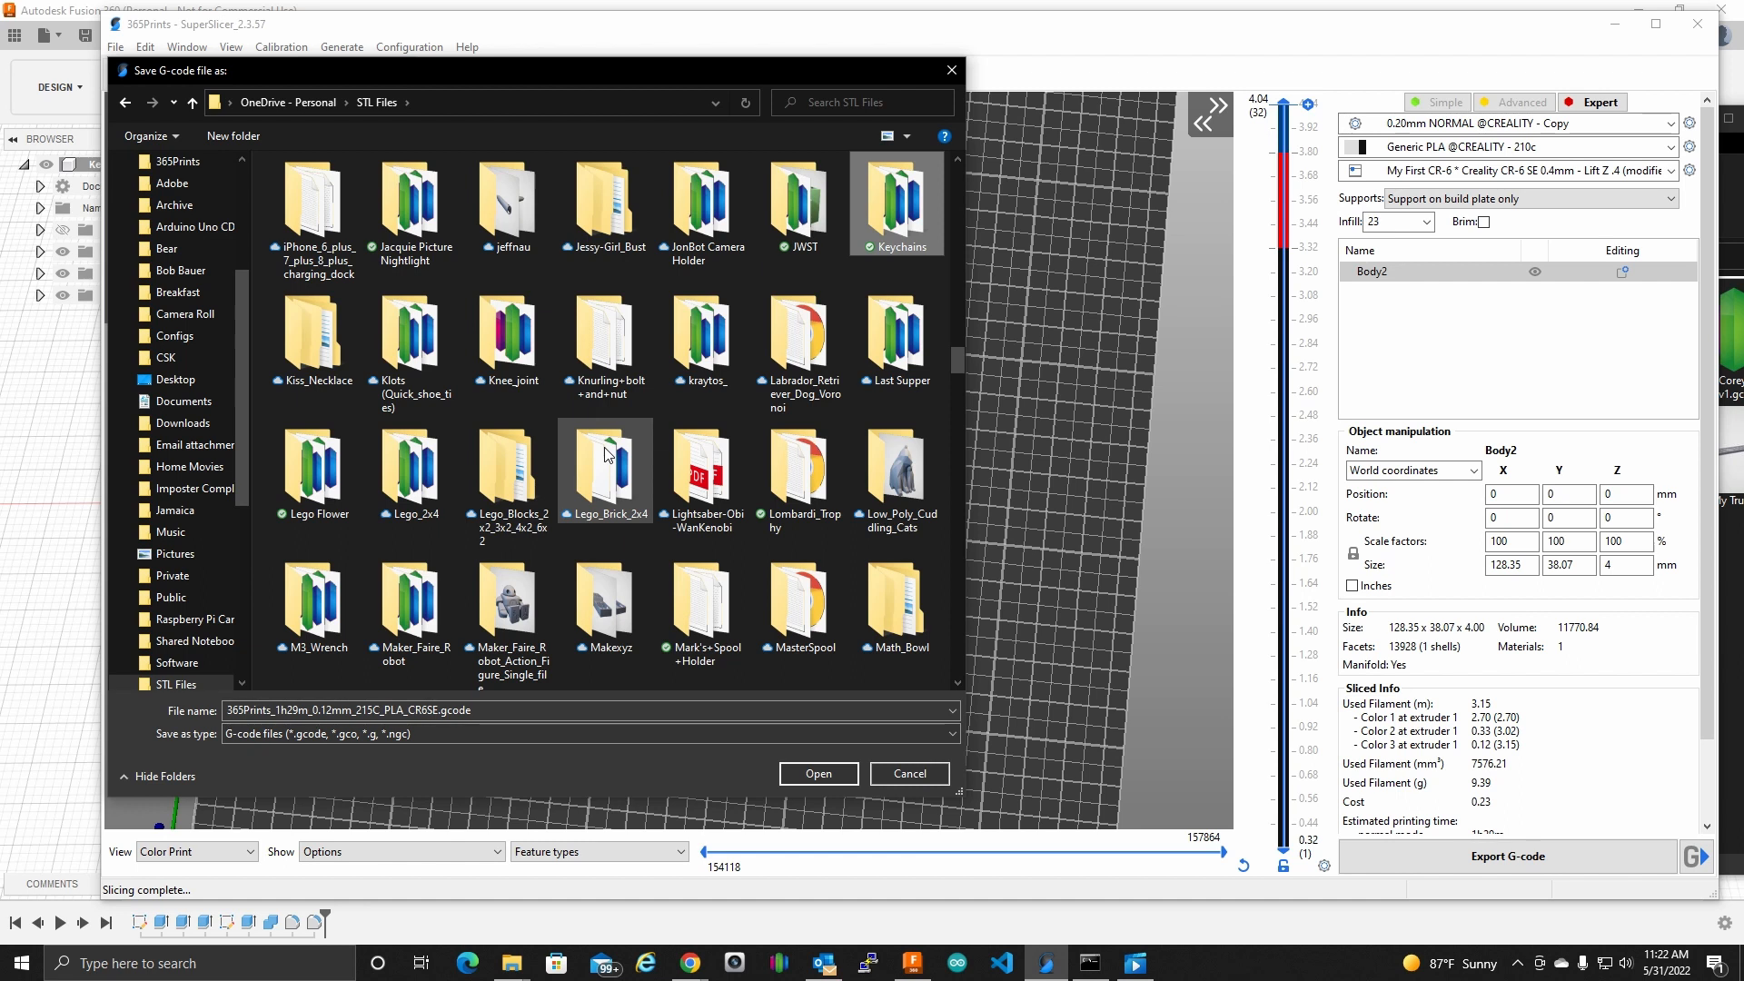
key("Return")
left_click(297, 714)
type("365Prints")
key("Return")
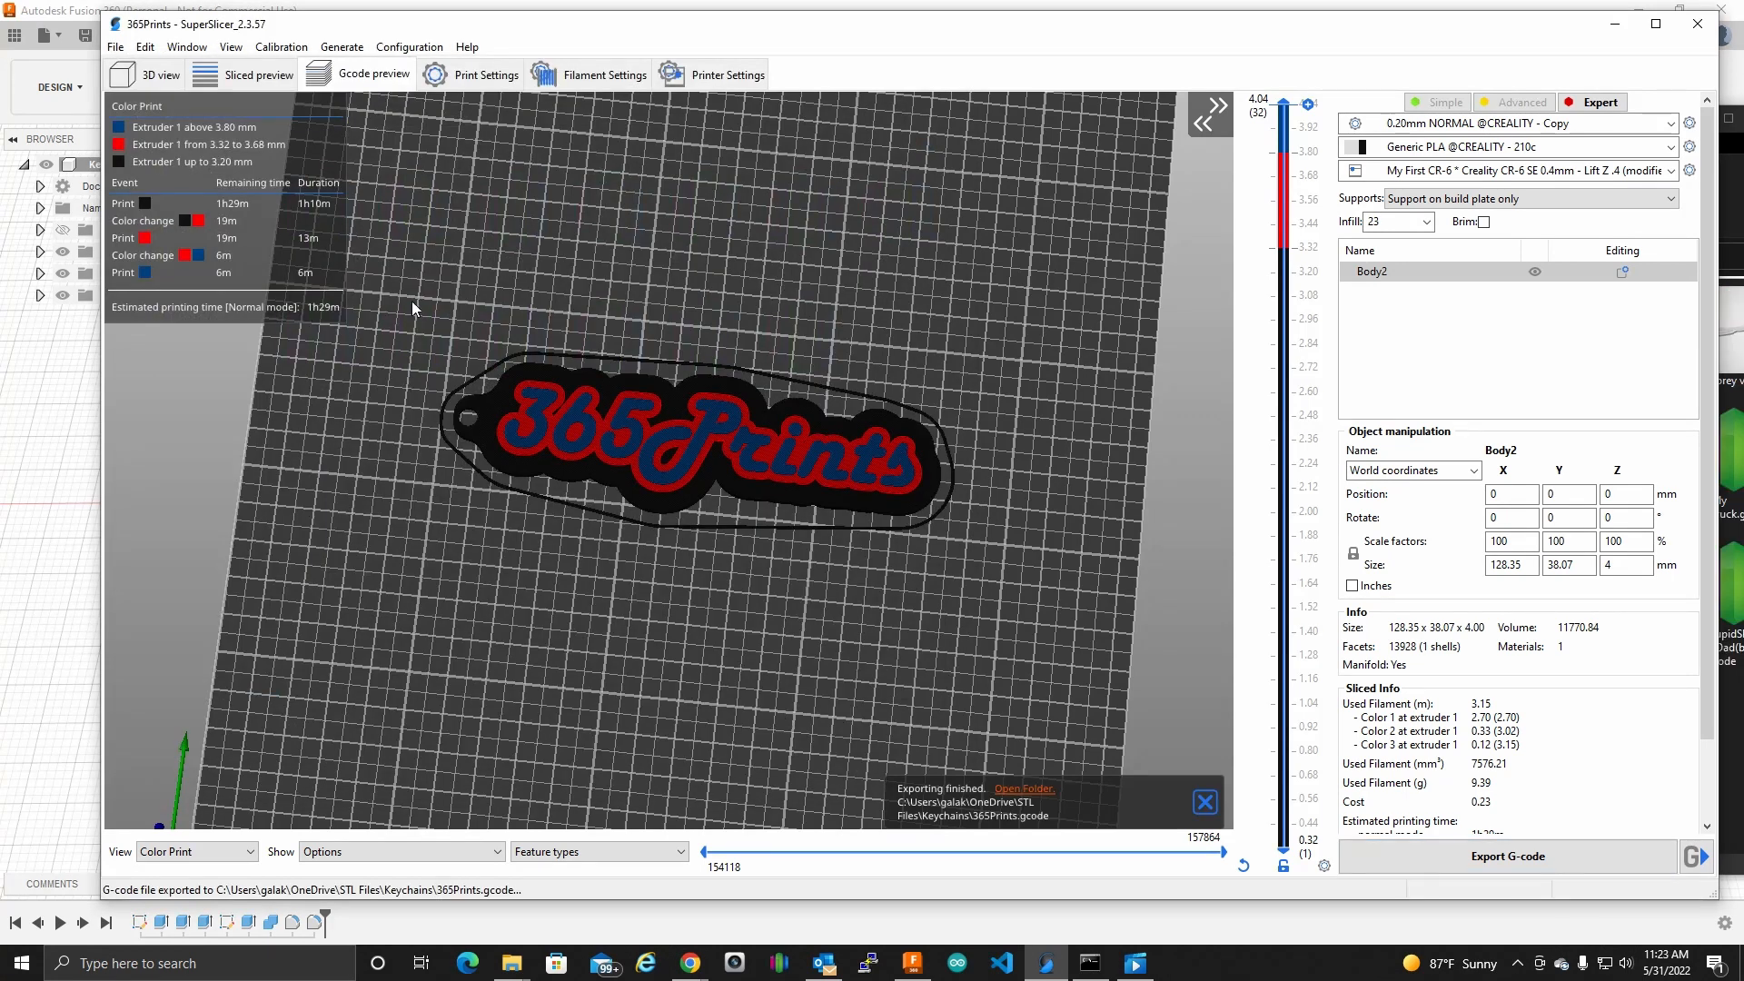
Step: Switch to OctoPrint in a maximized browser window and open the Keychains folder inside Models-Art in its file list
left_click_drag(0, 209, 1380, 29)
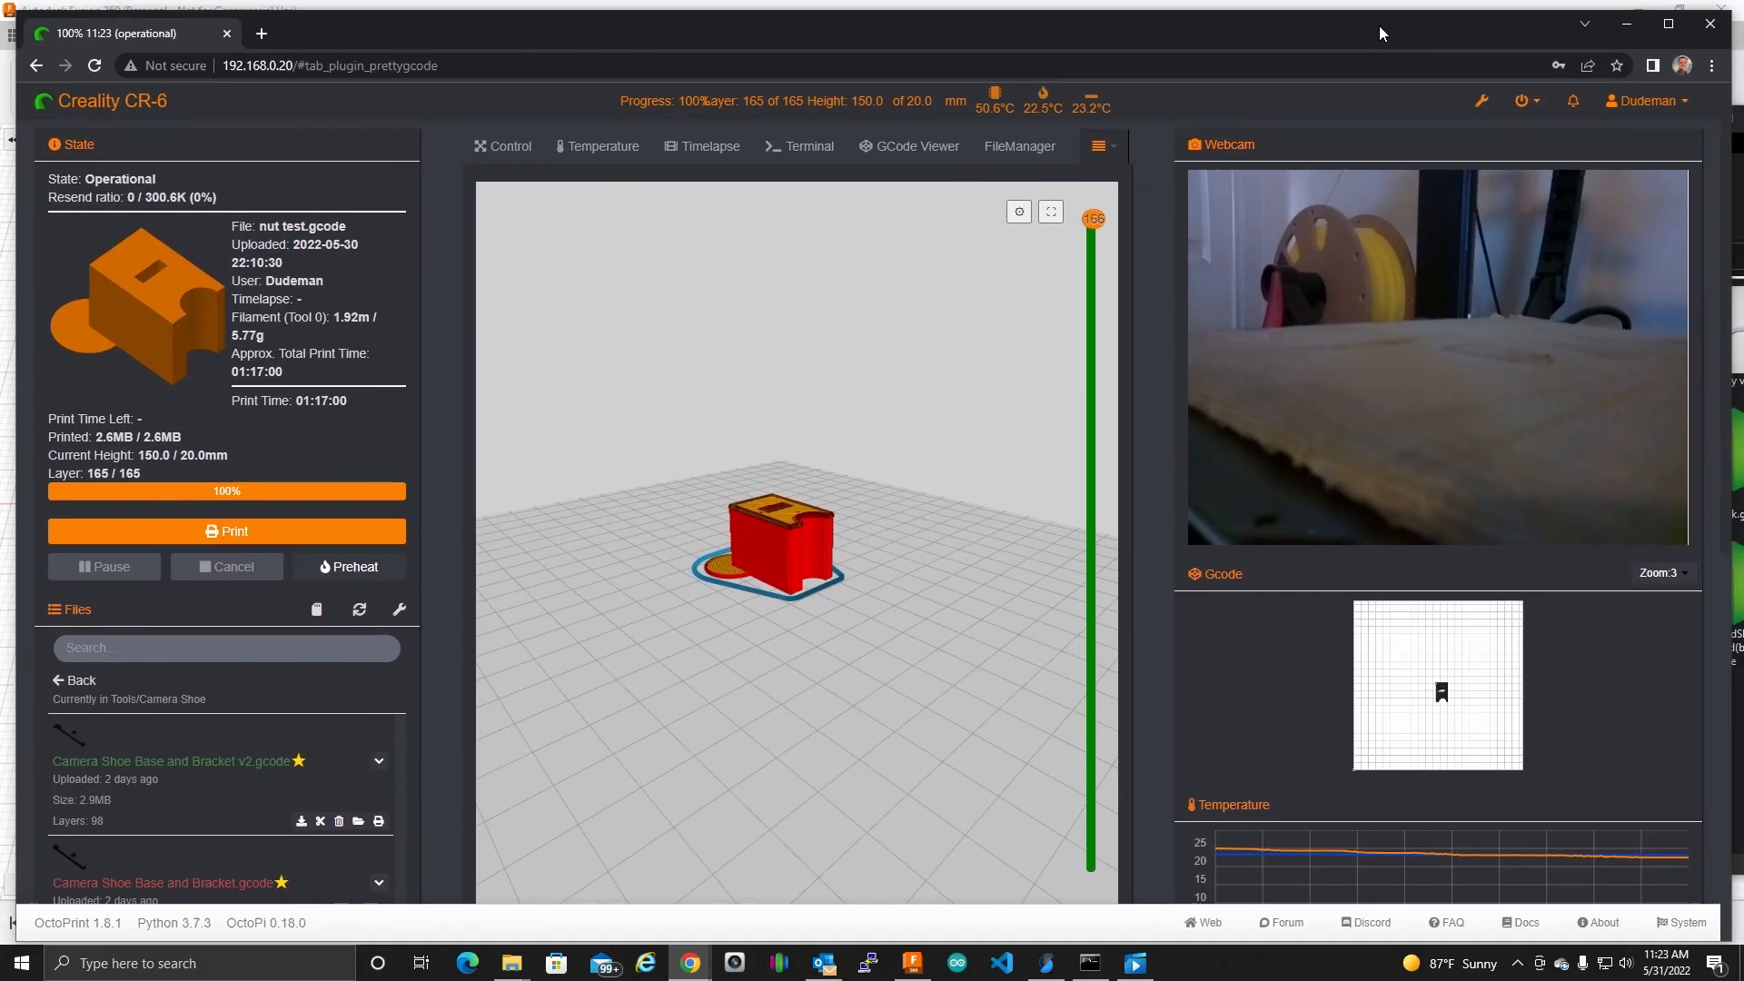
left_click(1667, 26)
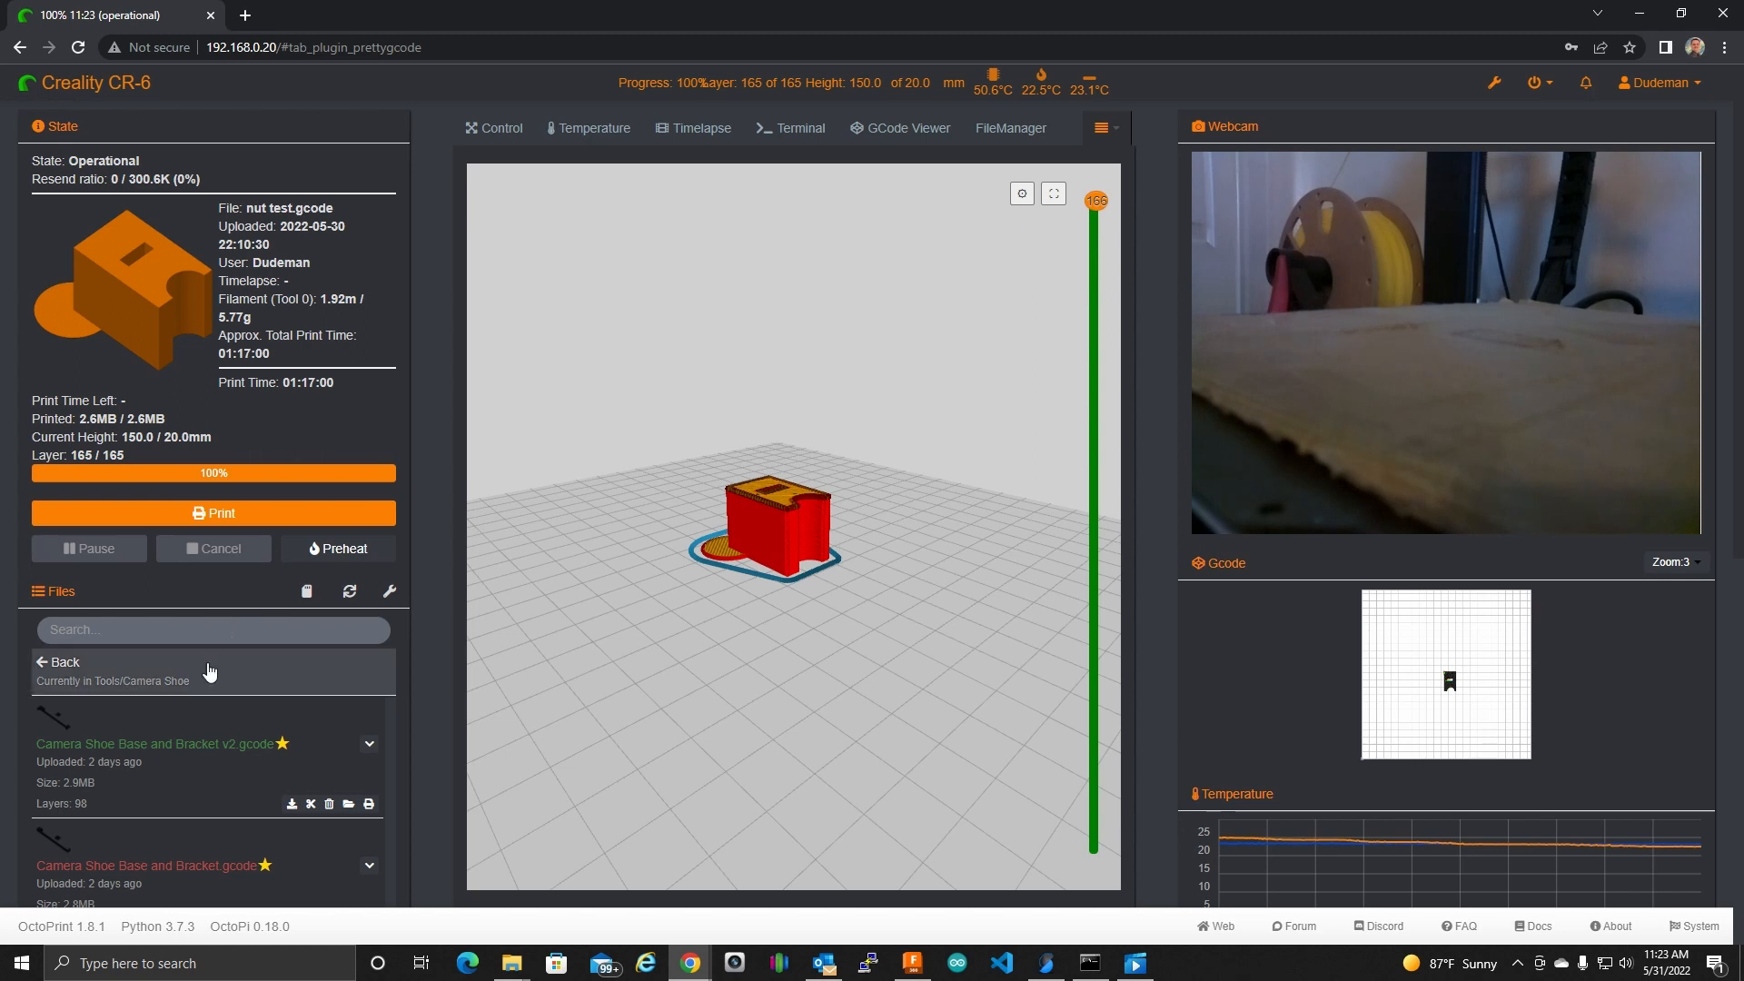
scroll(406, 754, "down", 3)
left_click(82, 397)
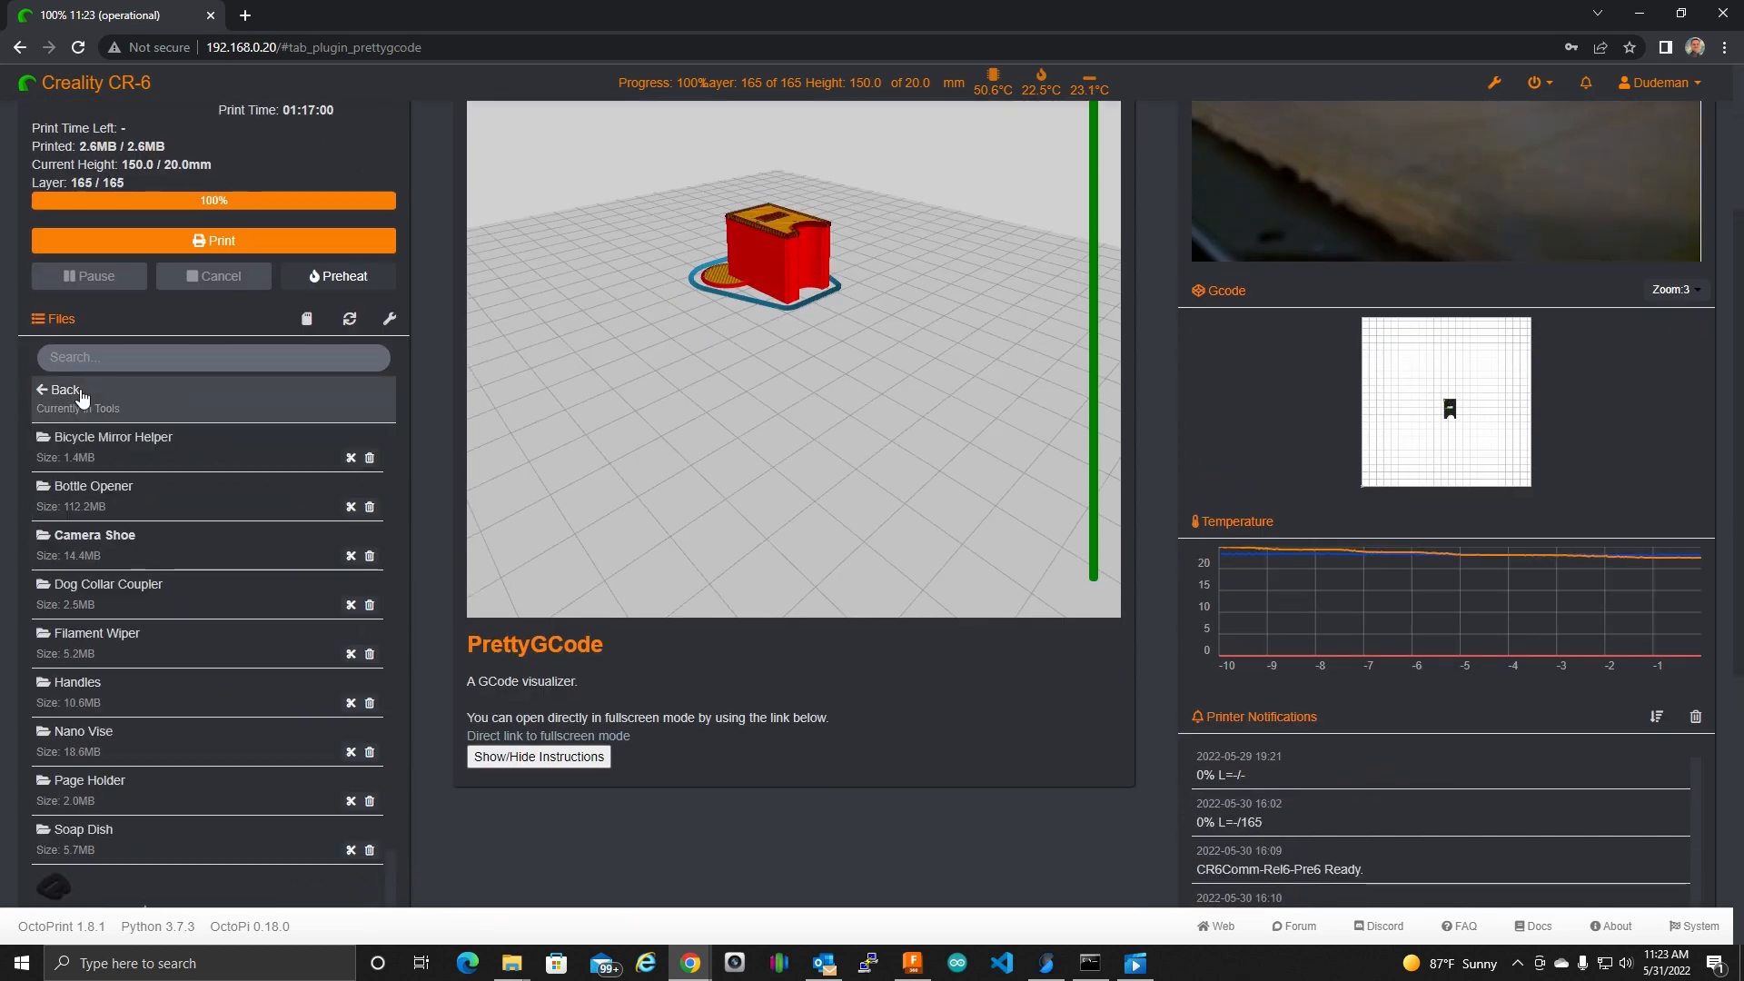
left_click(82, 397)
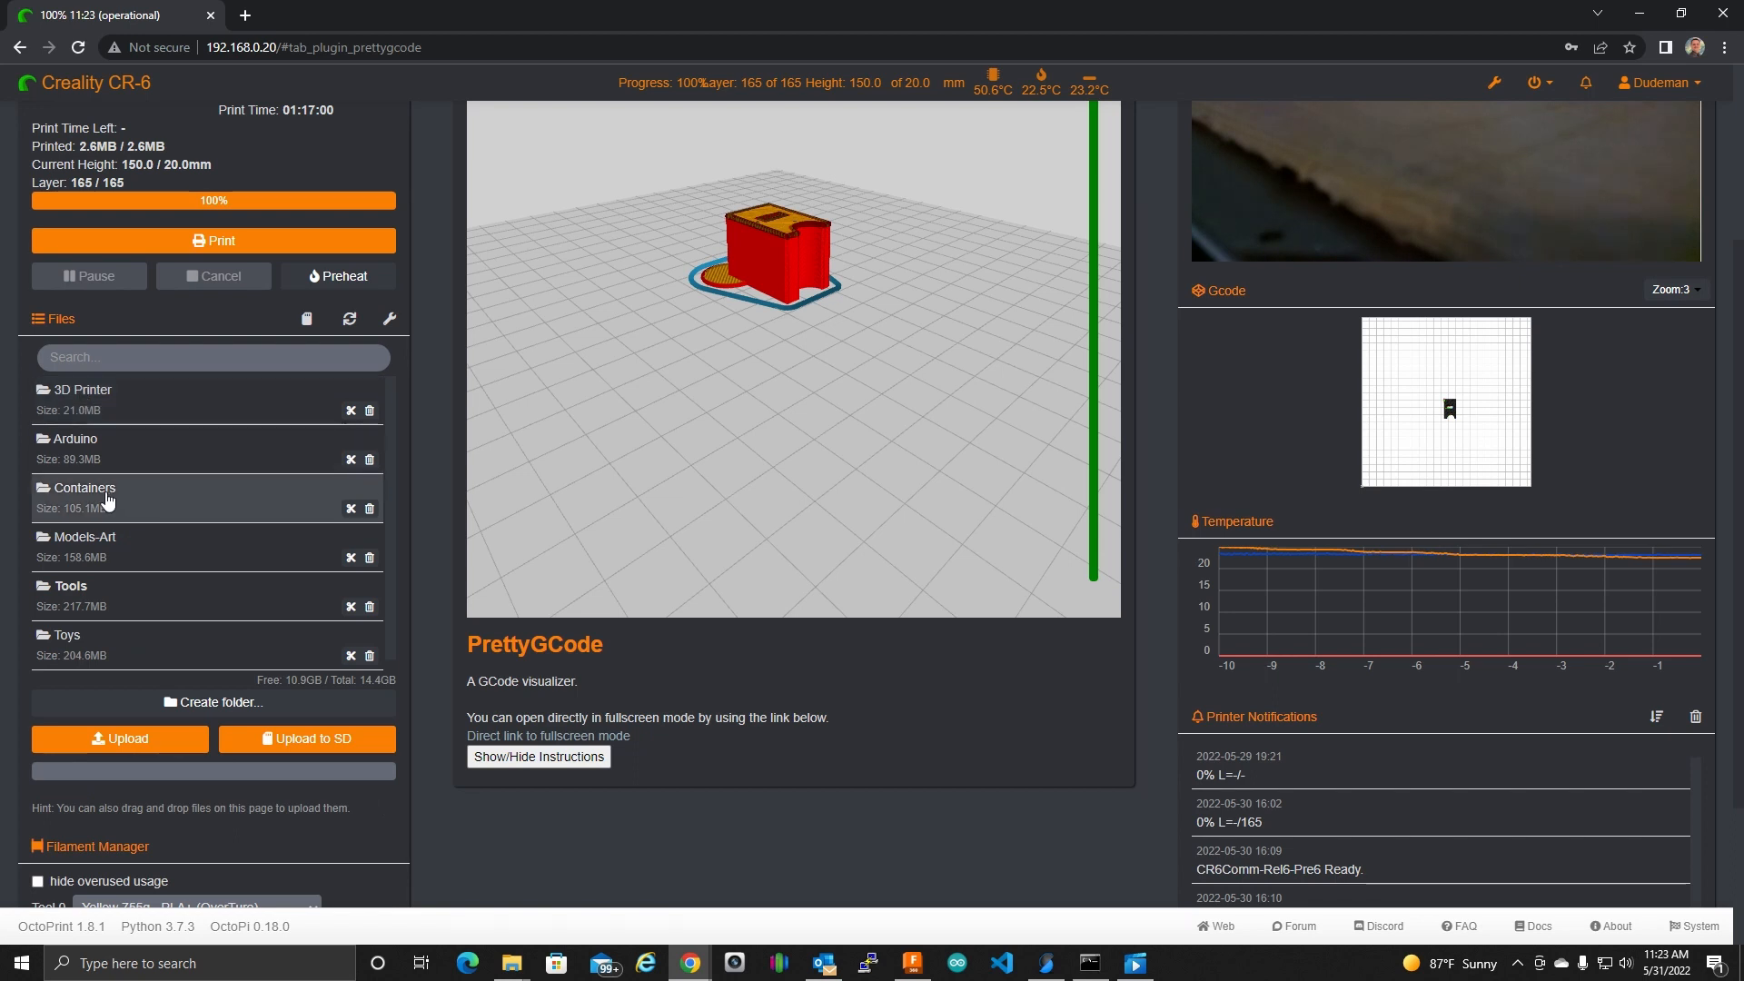
left_click(82, 540)
left_click(94, 545)
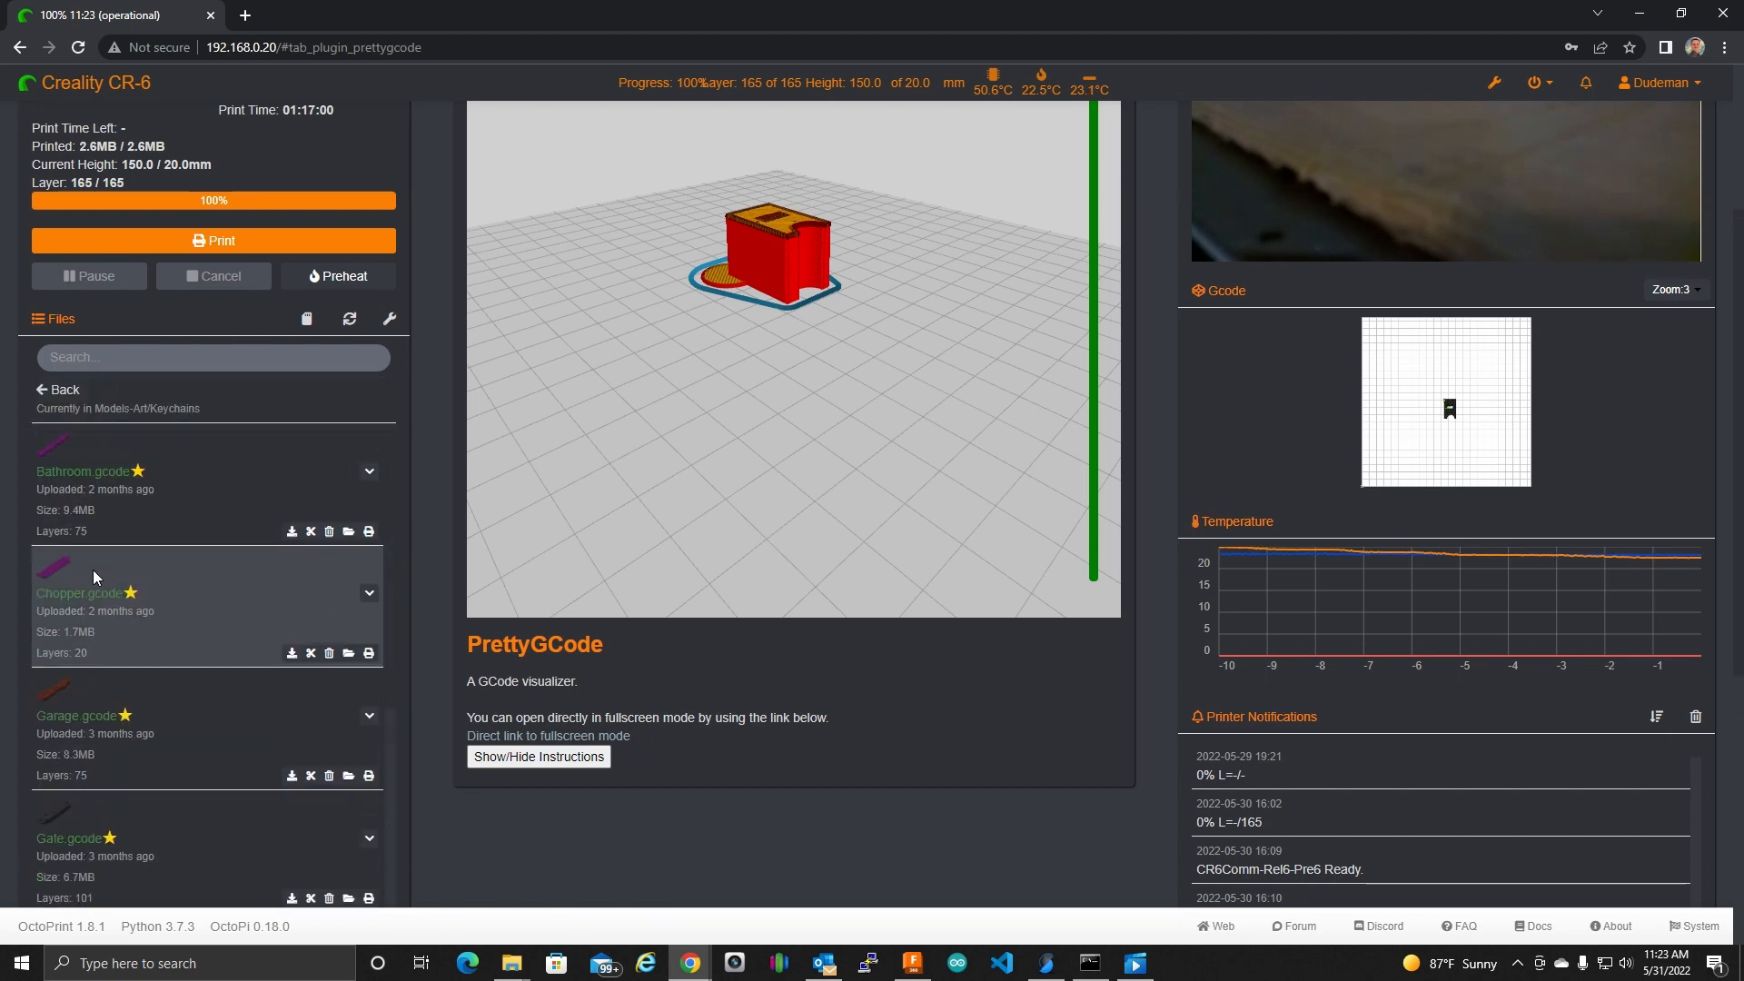
Step: Upload 365Prints.gcode from the Keychains folder inside STL Files to the current OctoPrint folder
scroll(434, 565, "down", 6)
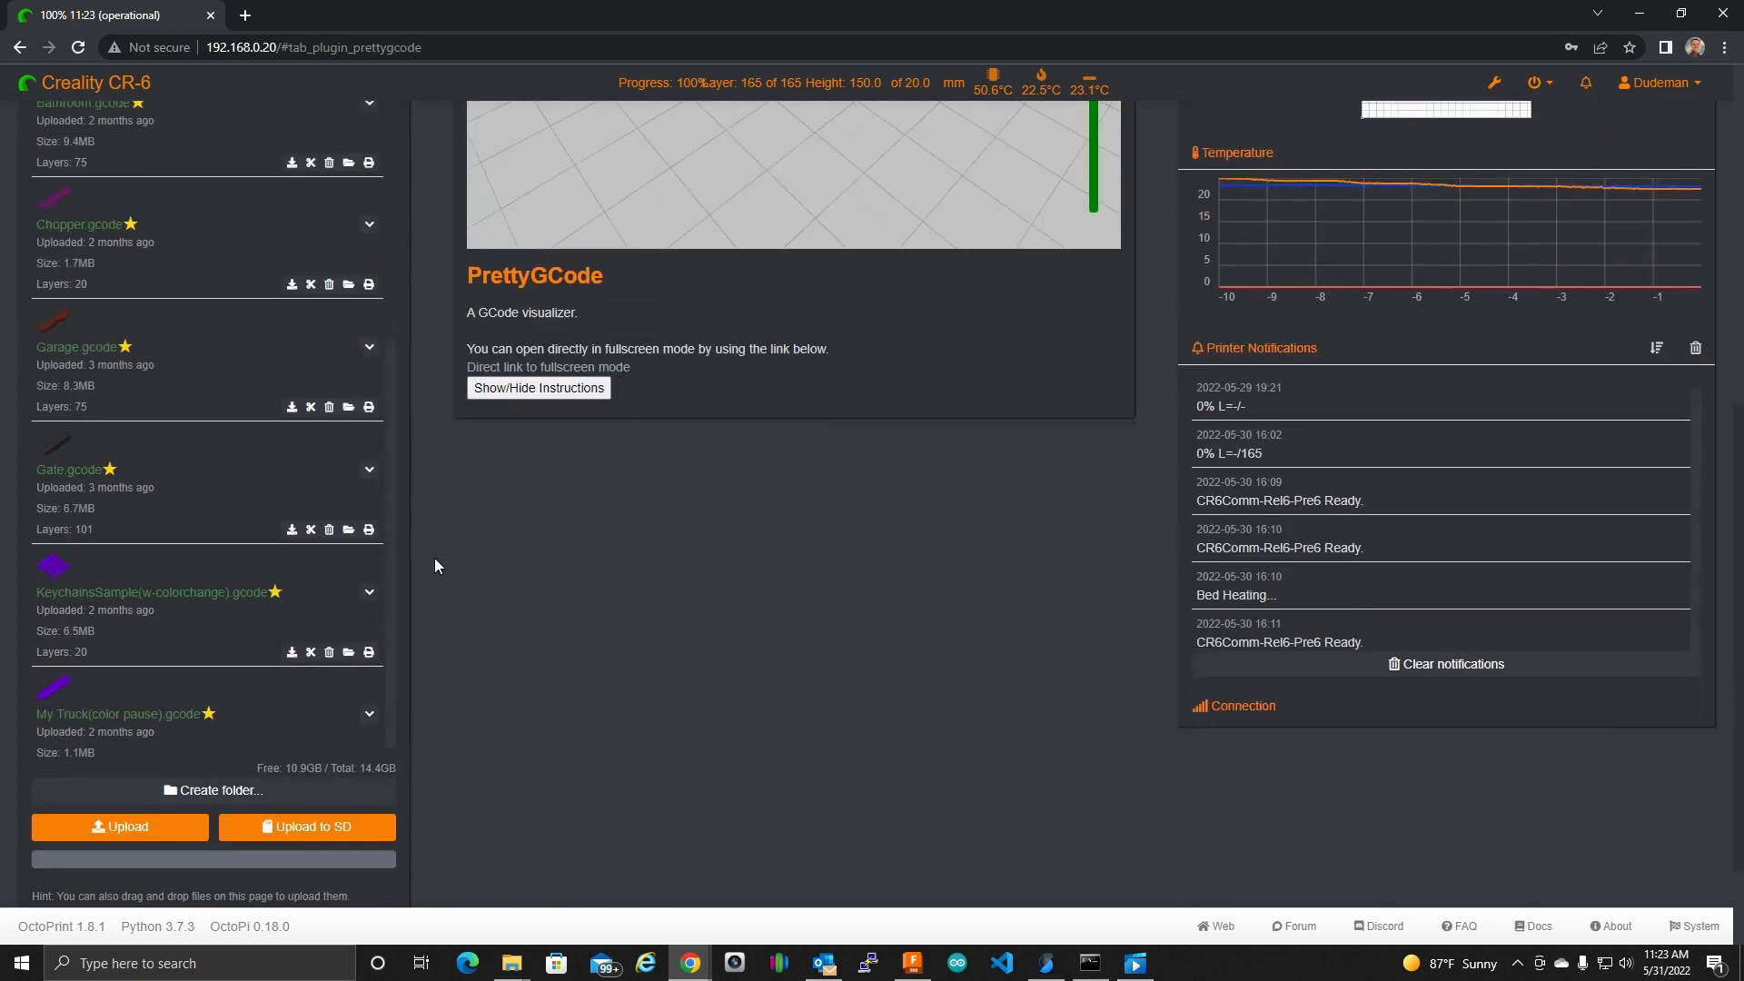
left_click(132, 695)
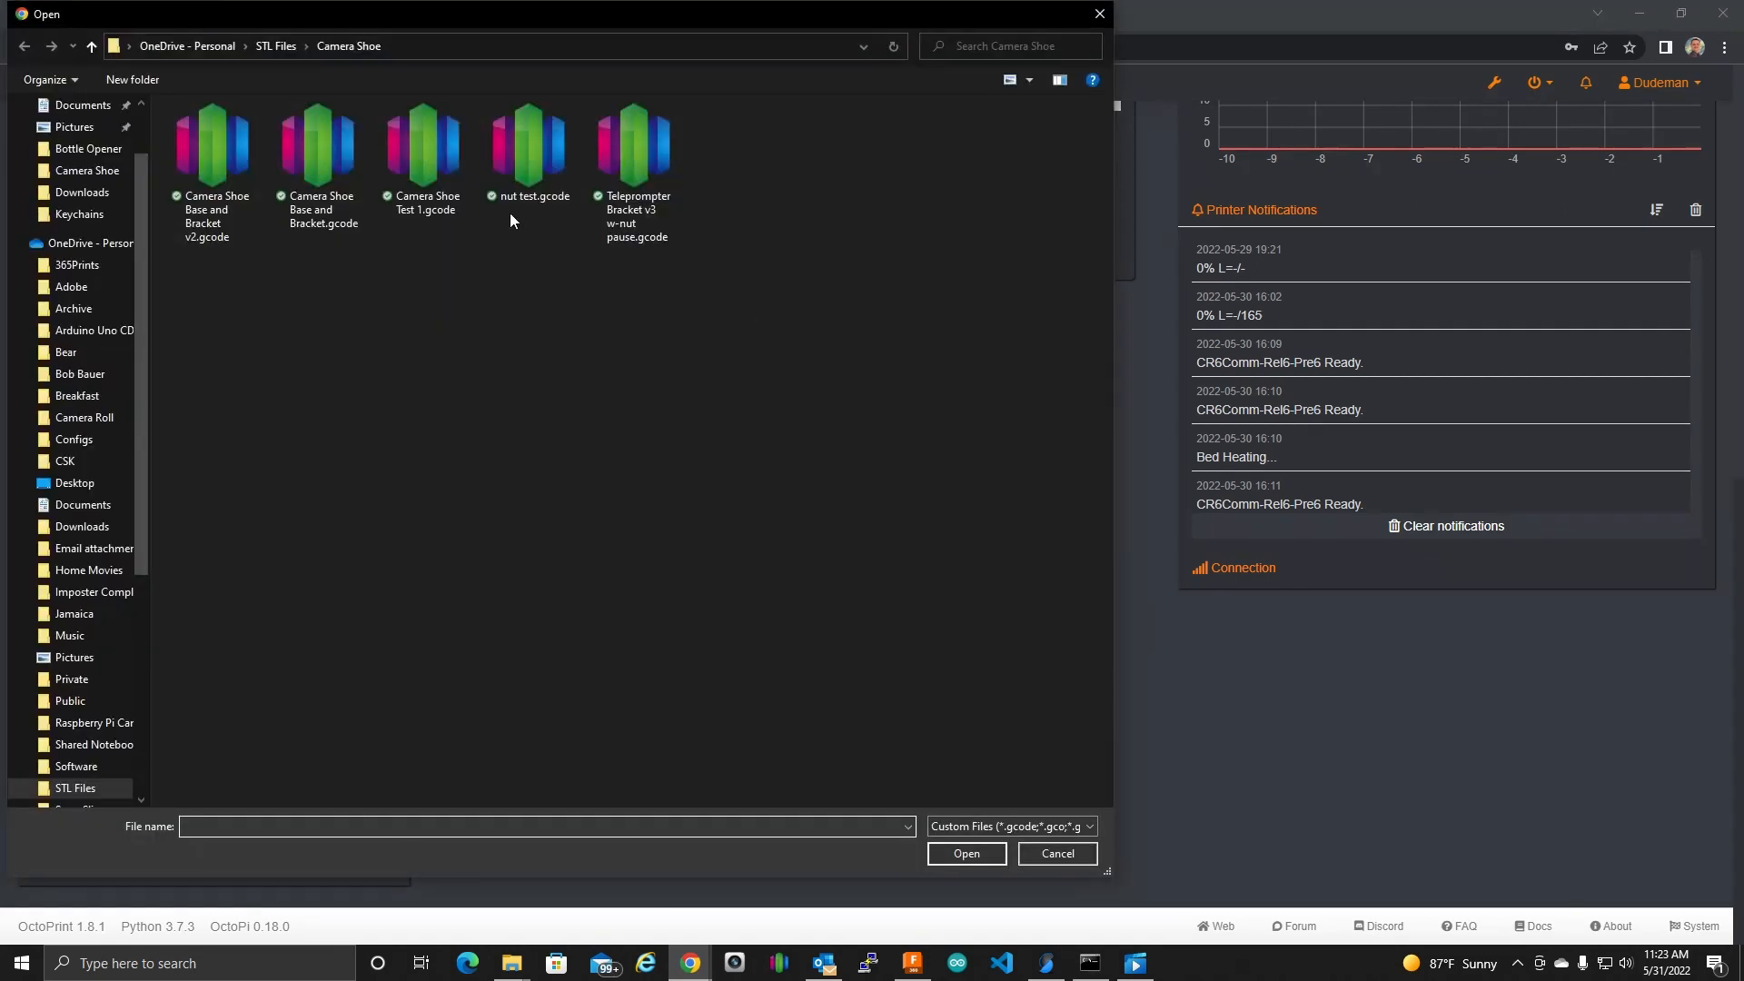
left_click(277, 48)
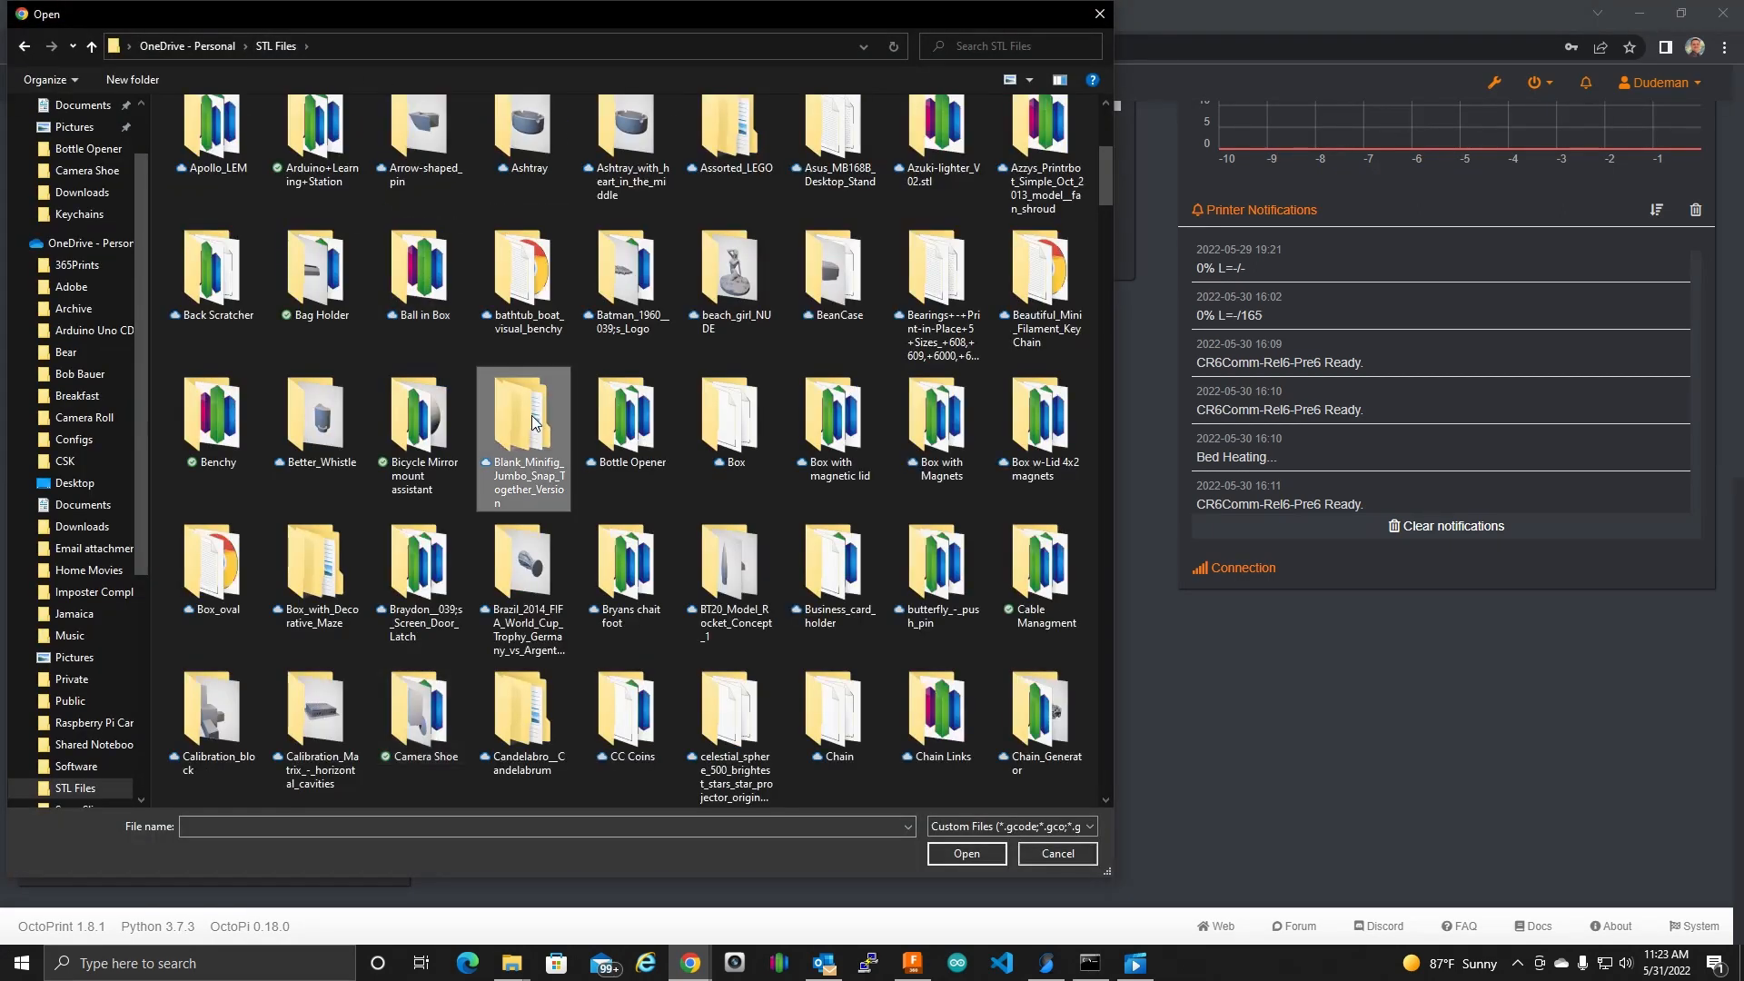
key("k")
key("Return")
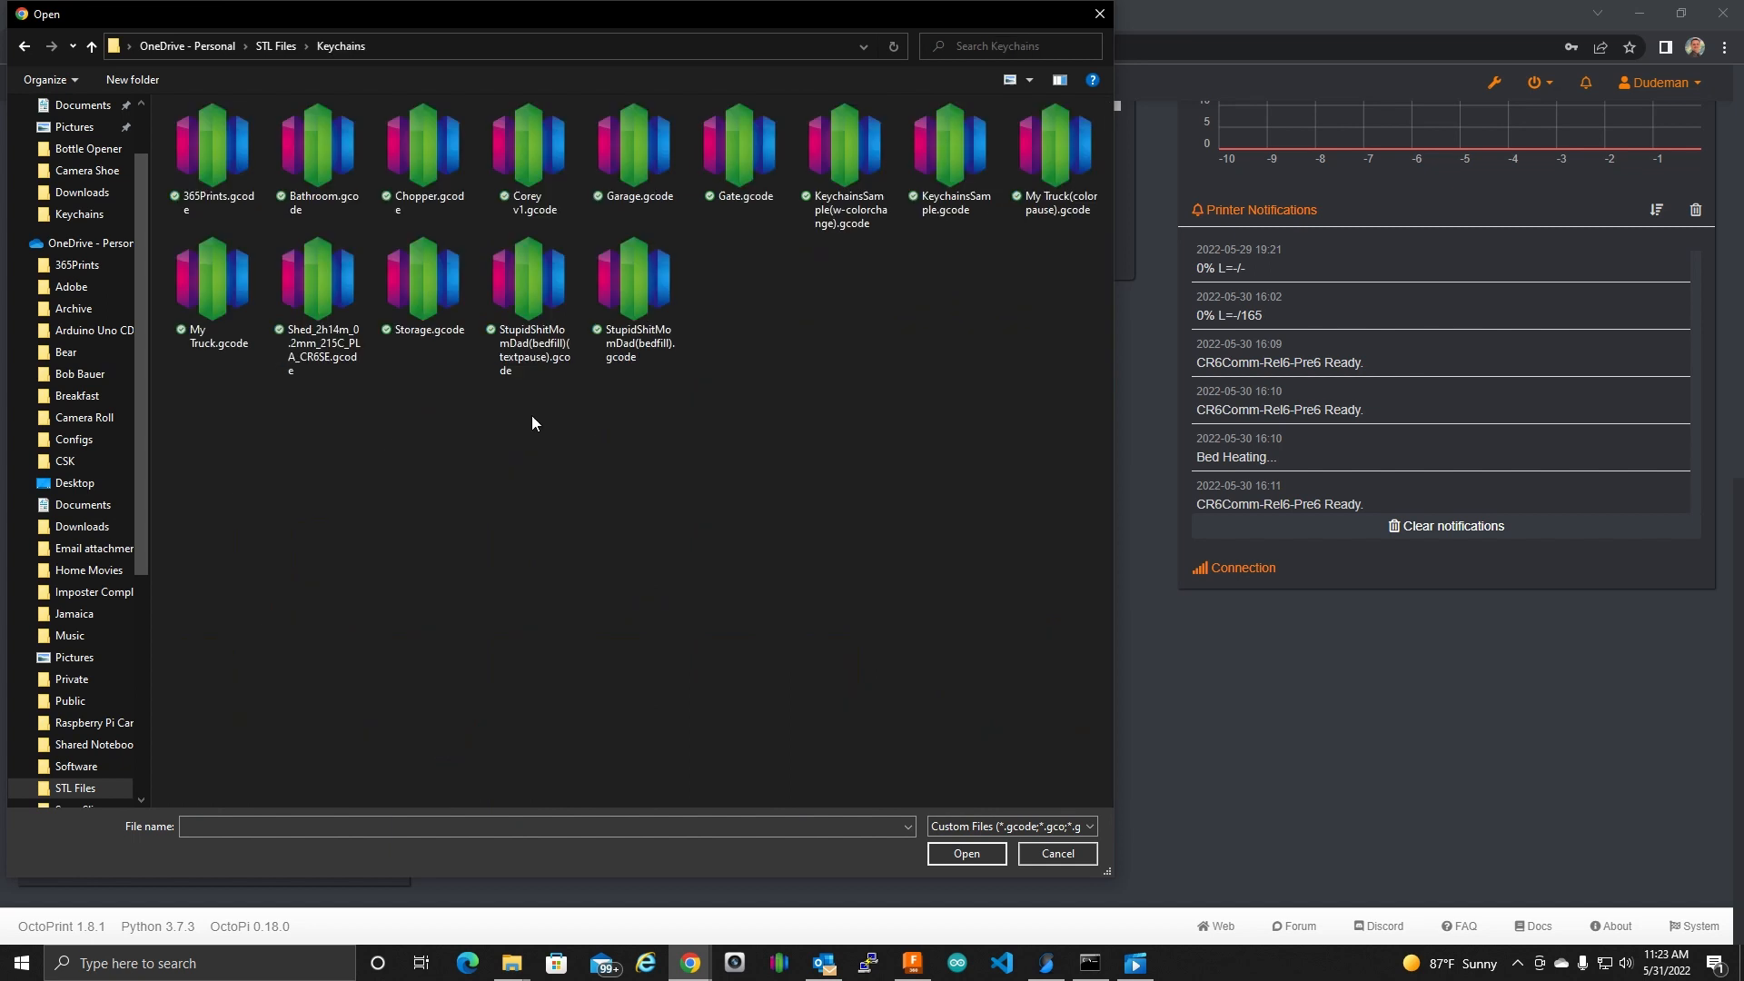
left_click(218, 195)
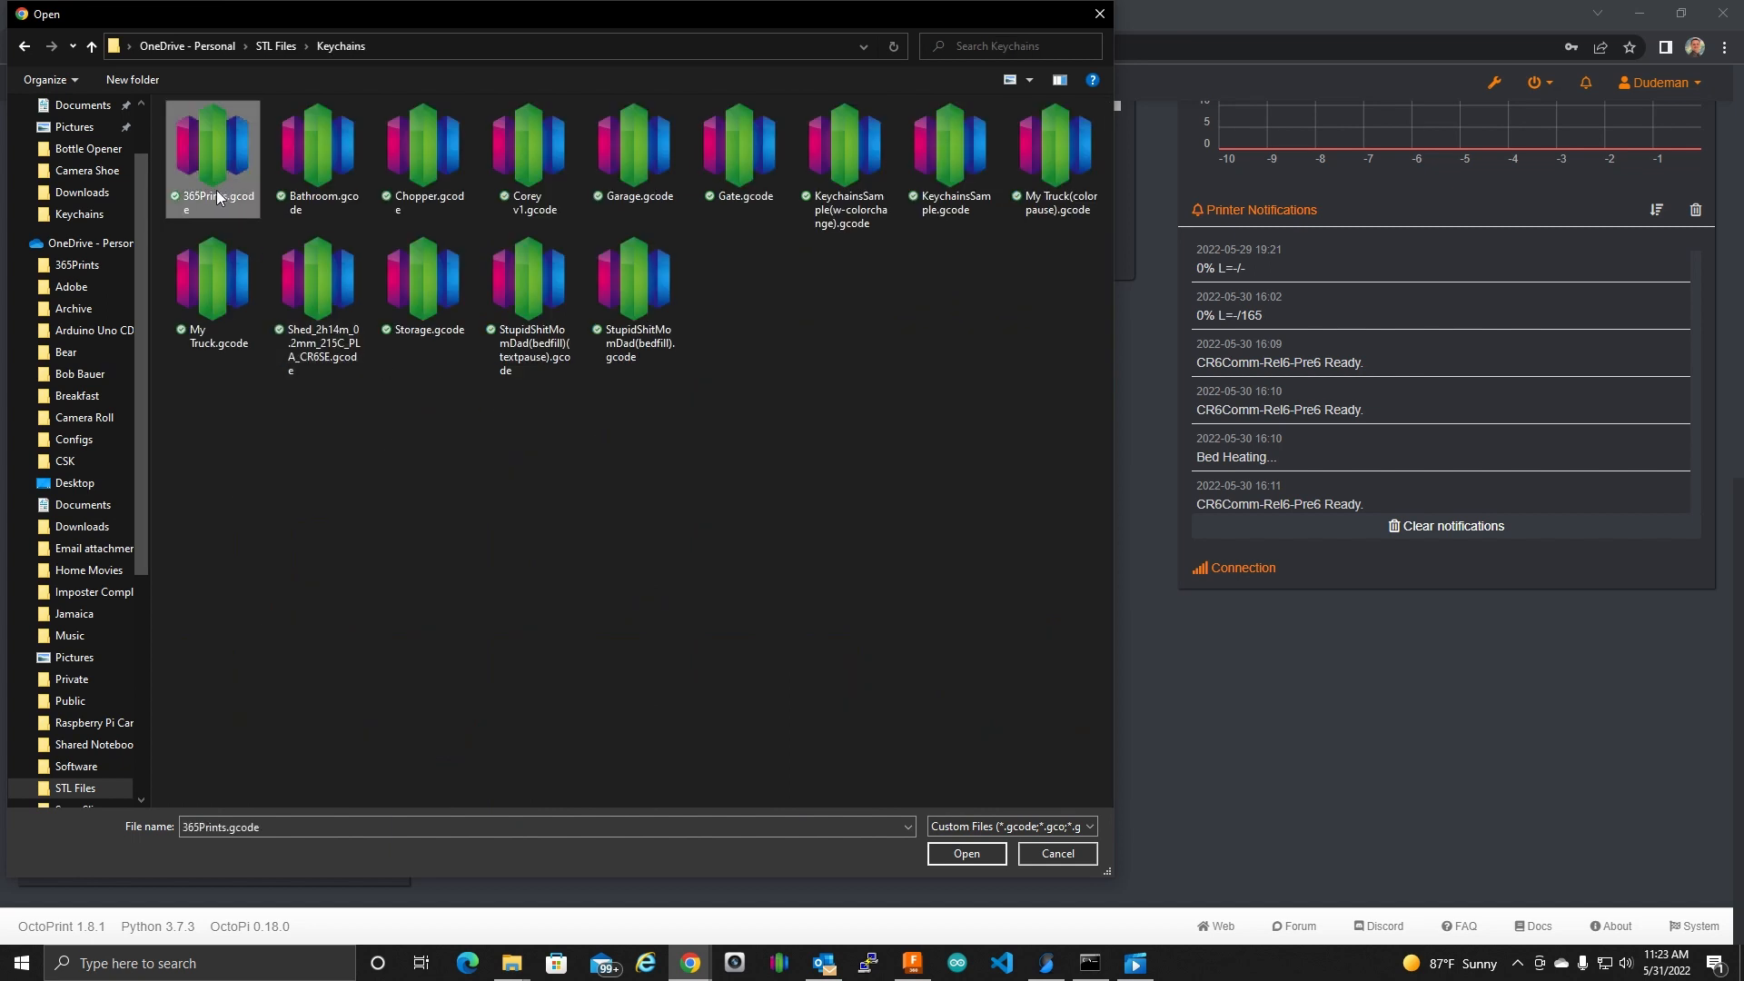
left_click(961, 860)
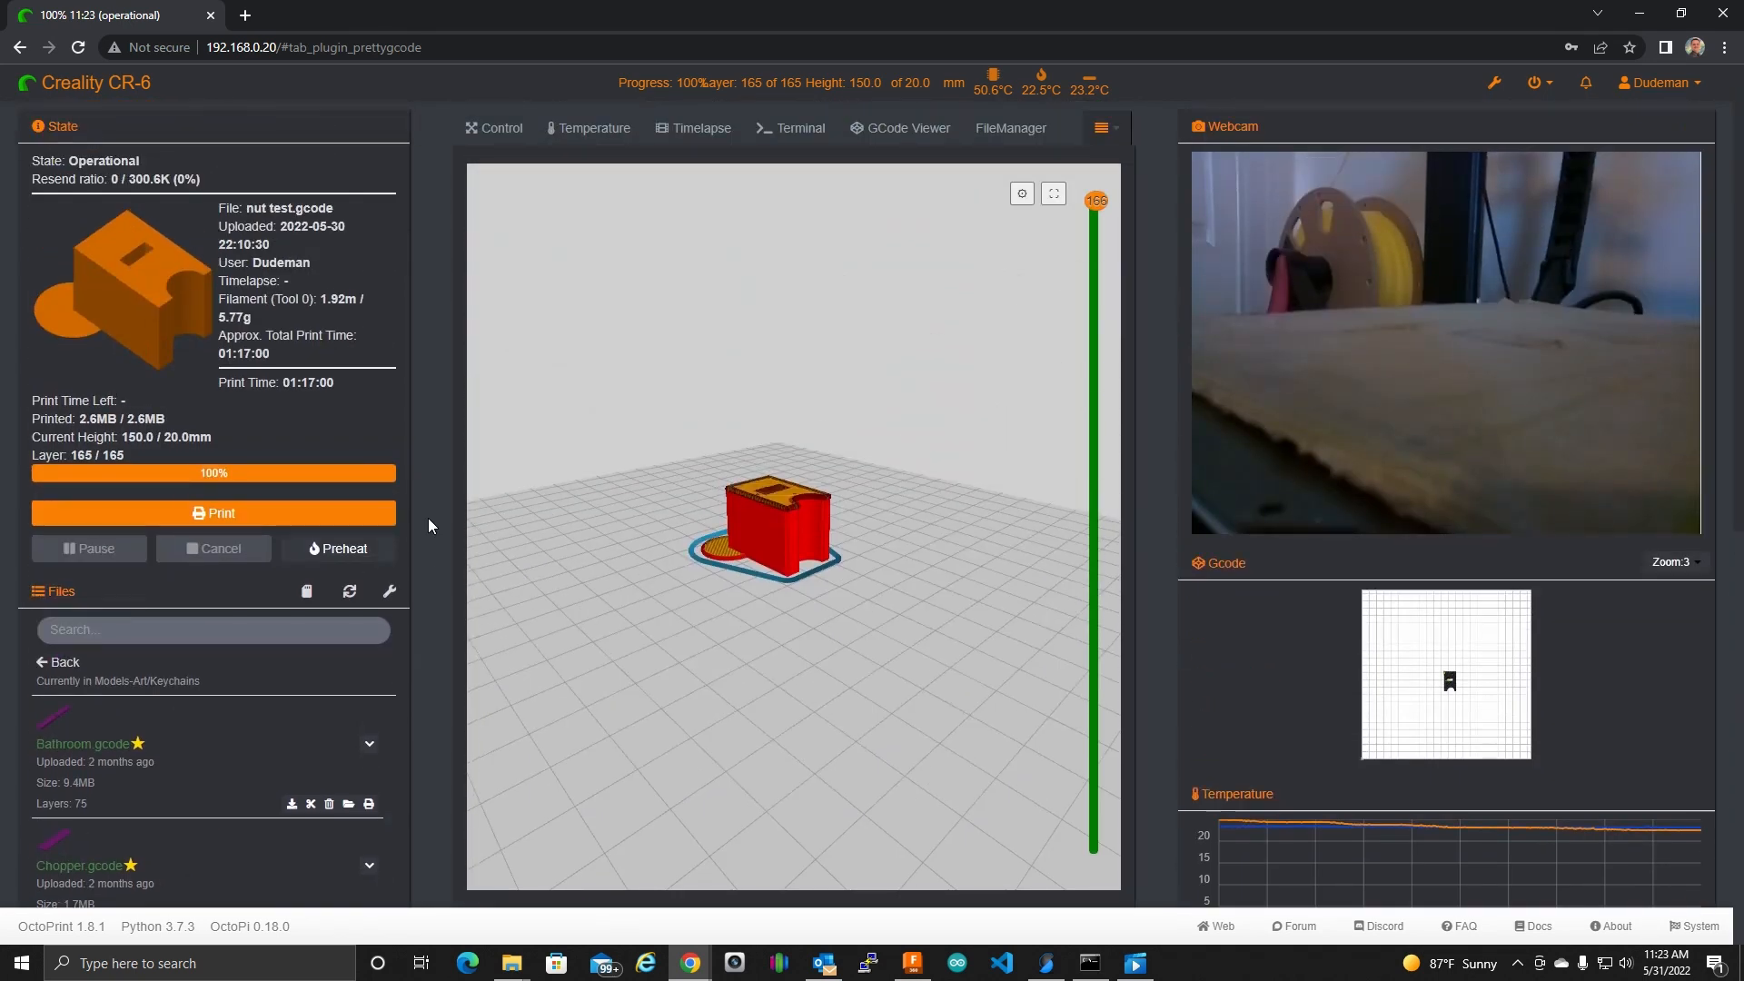
Step: Load the uploaded 365Prints.gcode as the current print job without starting the print
scroll(427, 517, "down", 10)
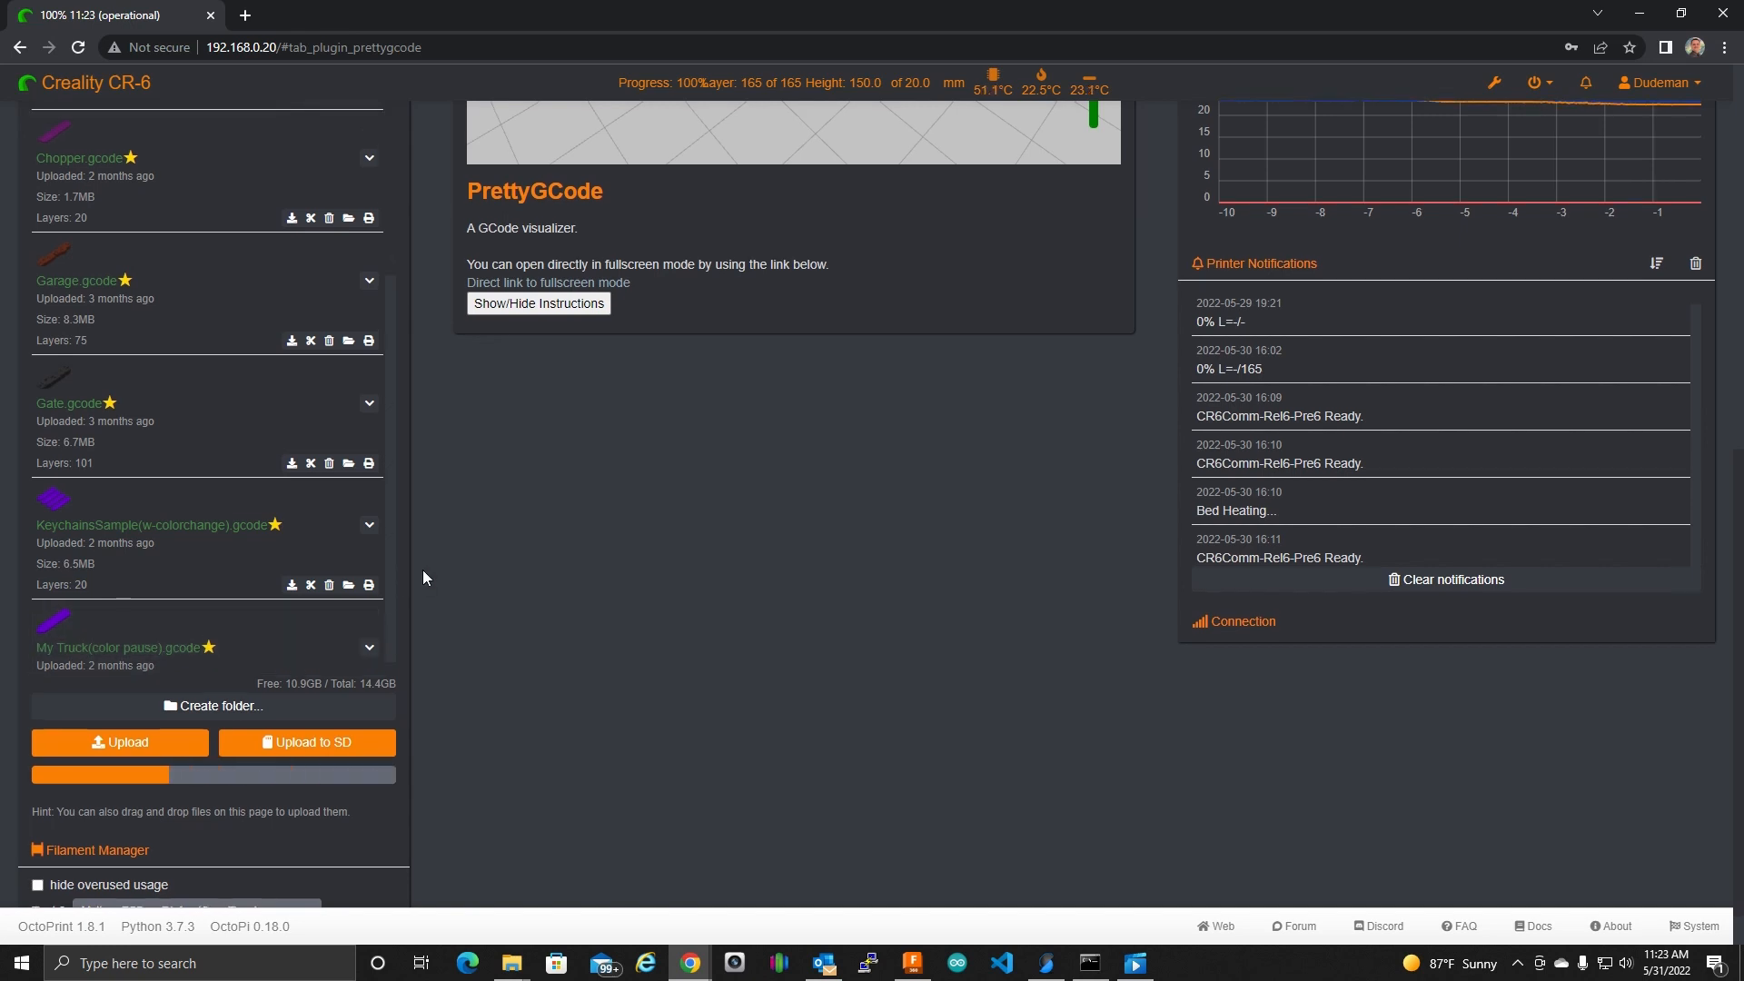
scroll(422, 570, "up", 7)
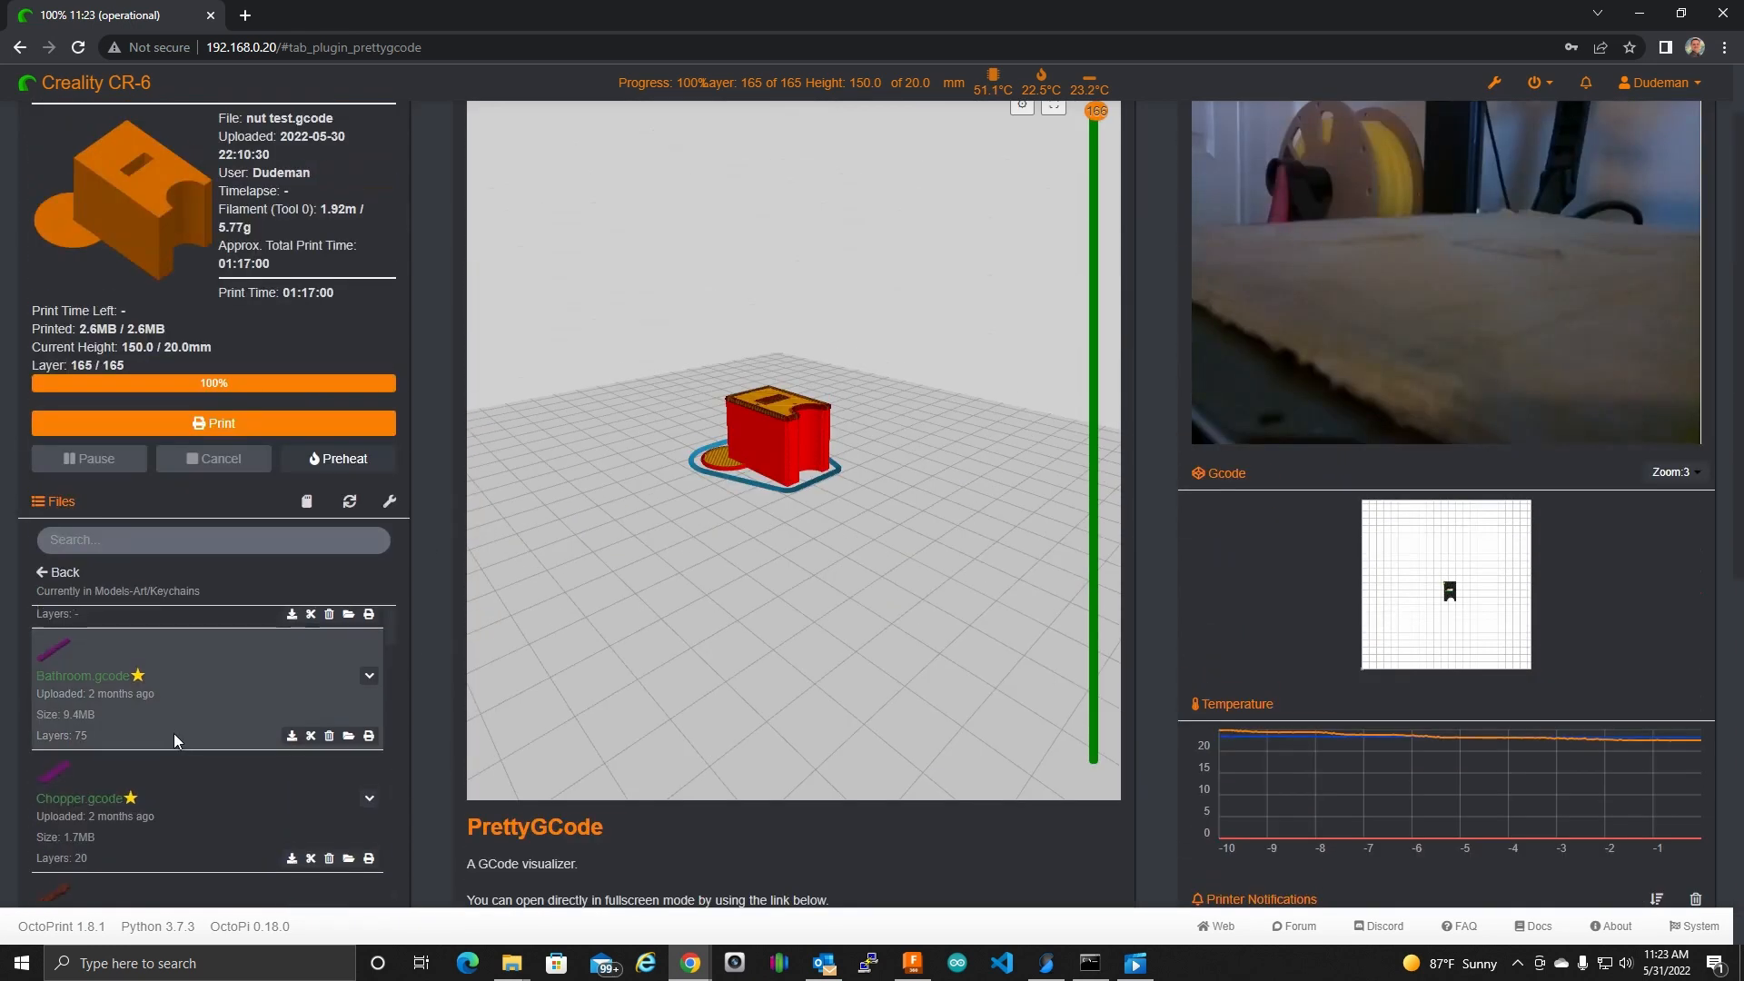
left_click(350, 714)
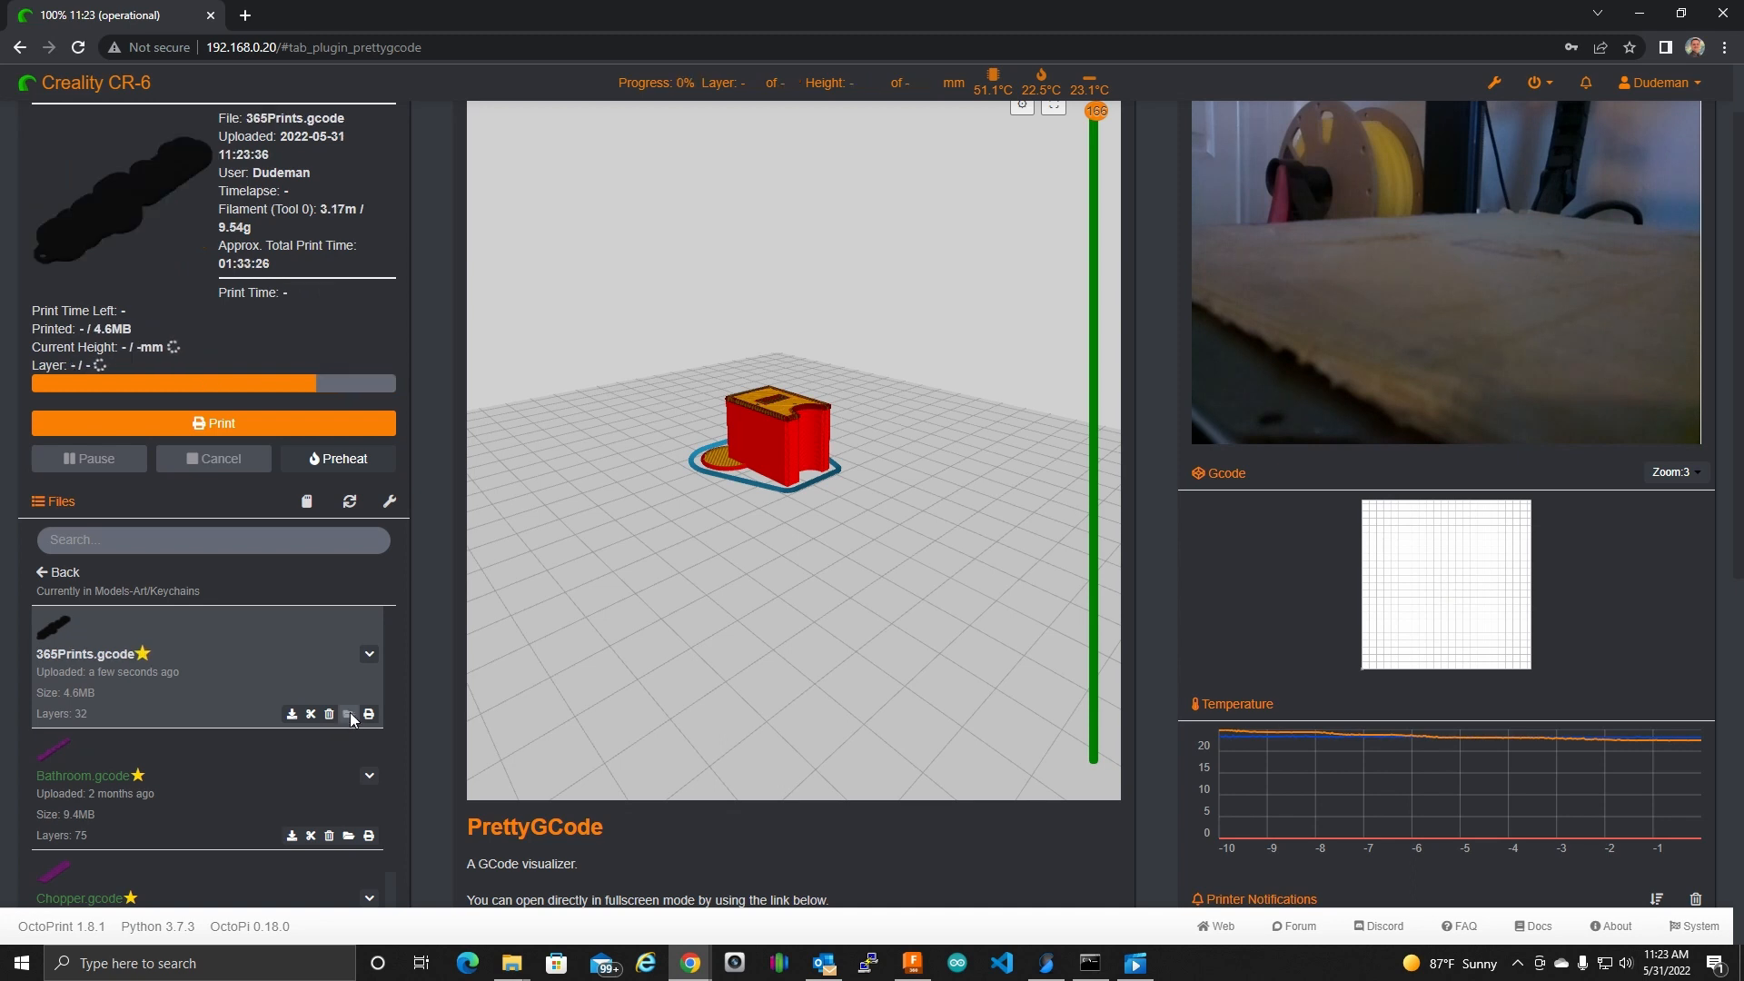
Step: Inspect the loaded 365Prints keychain in the PrettyGCode visualizer, orbiting the model so its lettering faces the viewer
scroll(442, 635, "up", 1)
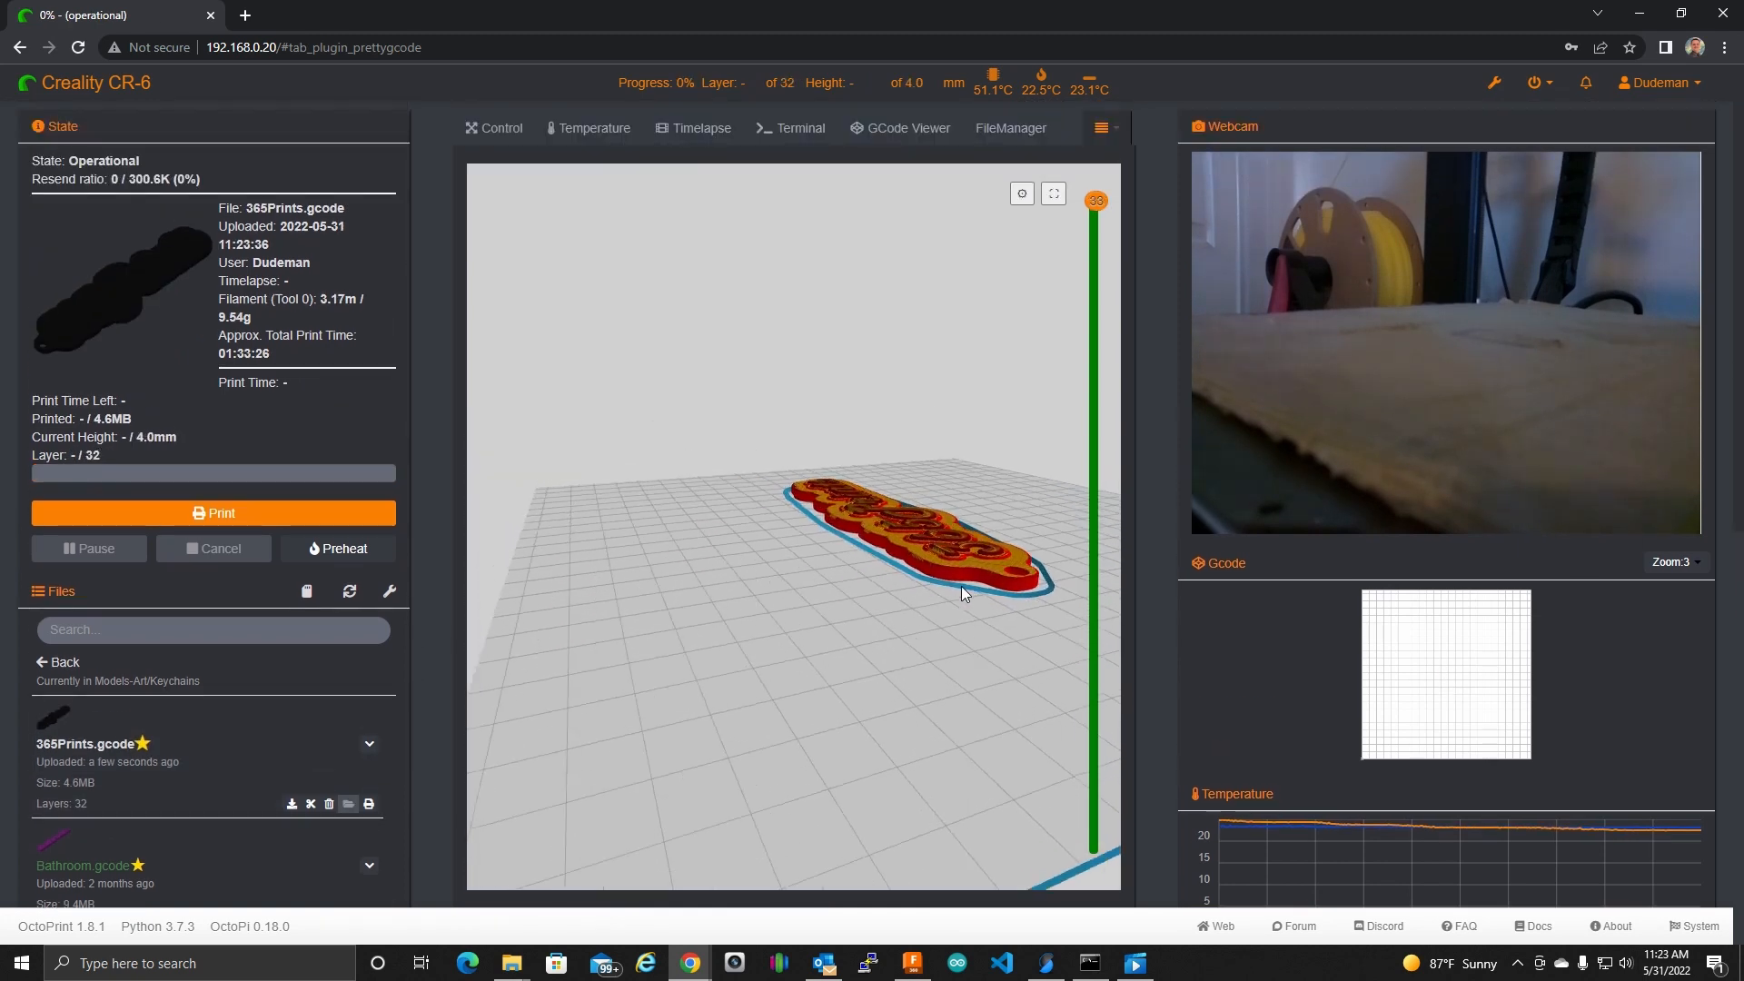
left_click_drag(764, 658, 837, 619)
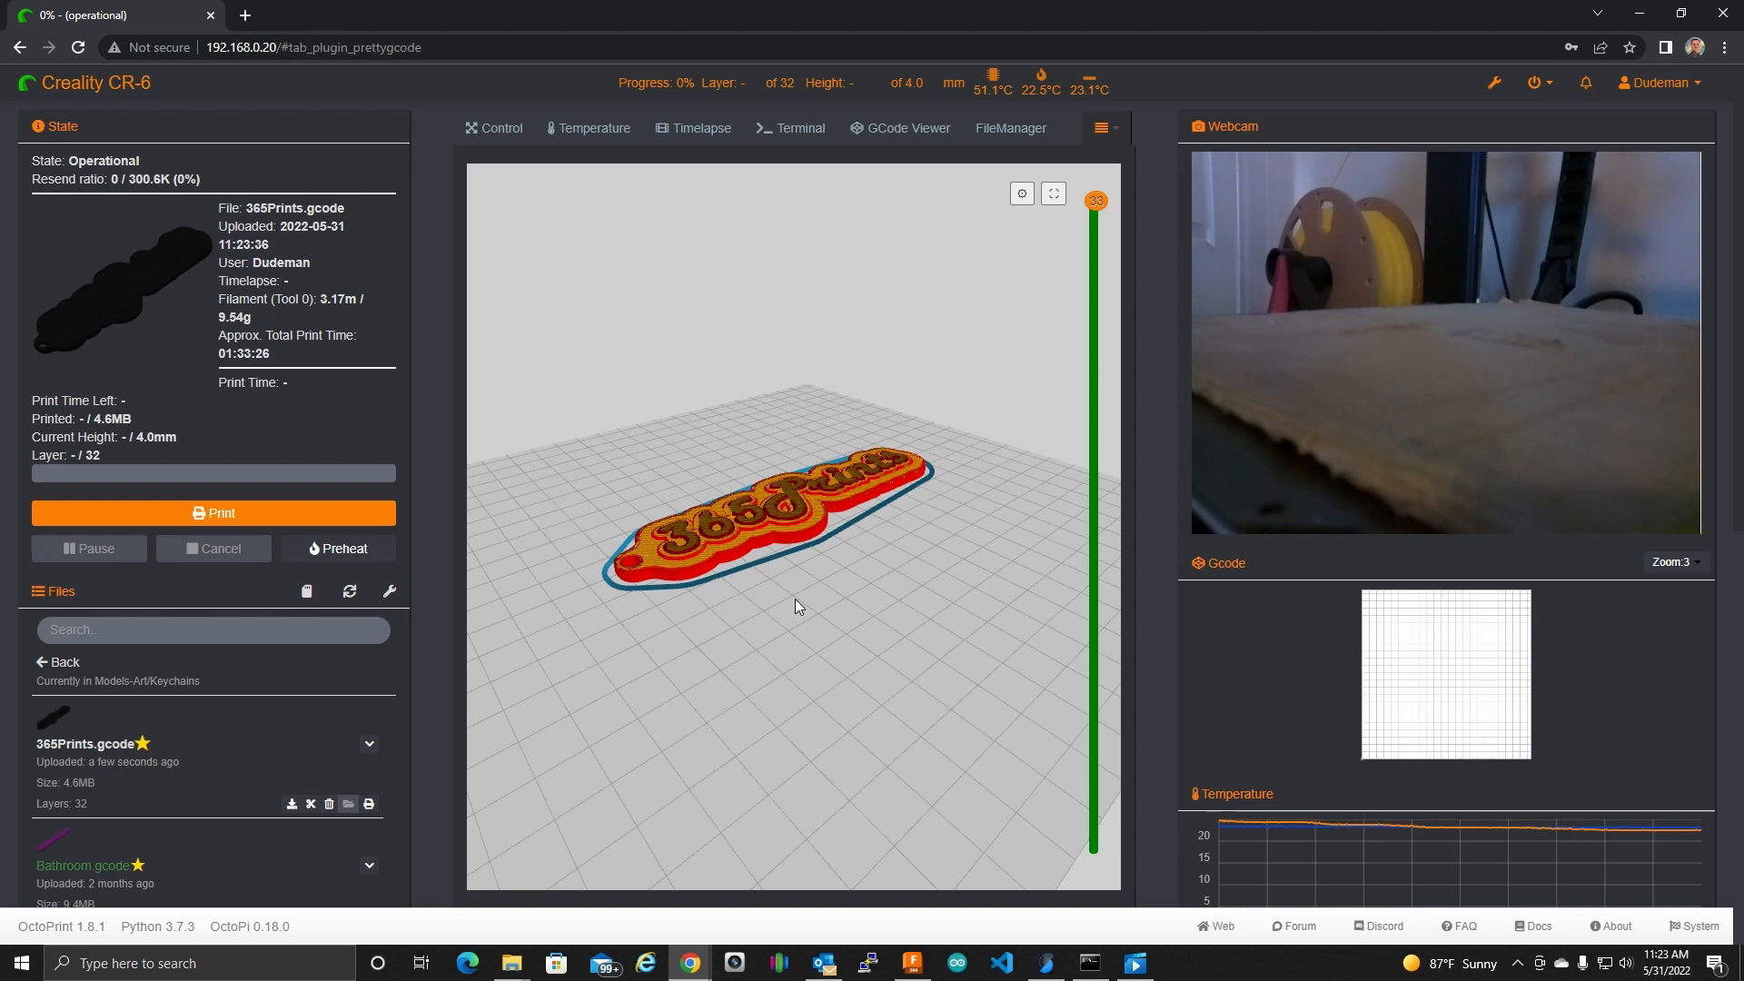
left_click(1127, 133)
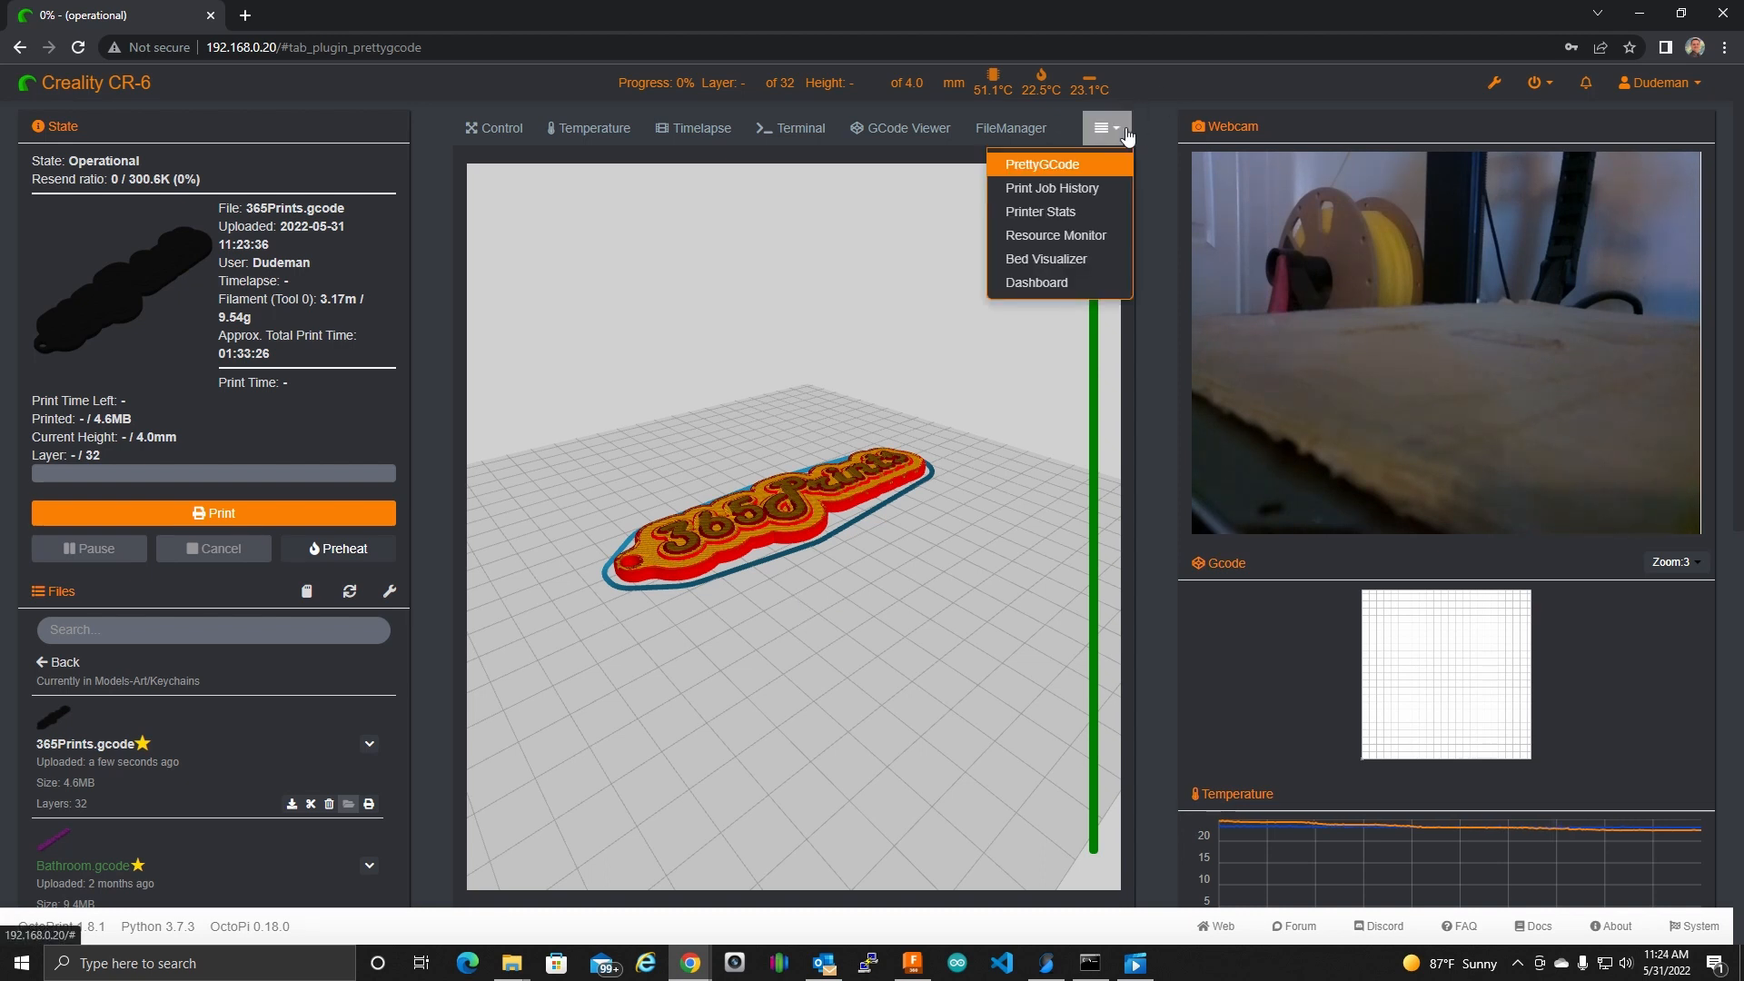
left_click(1062, 165)
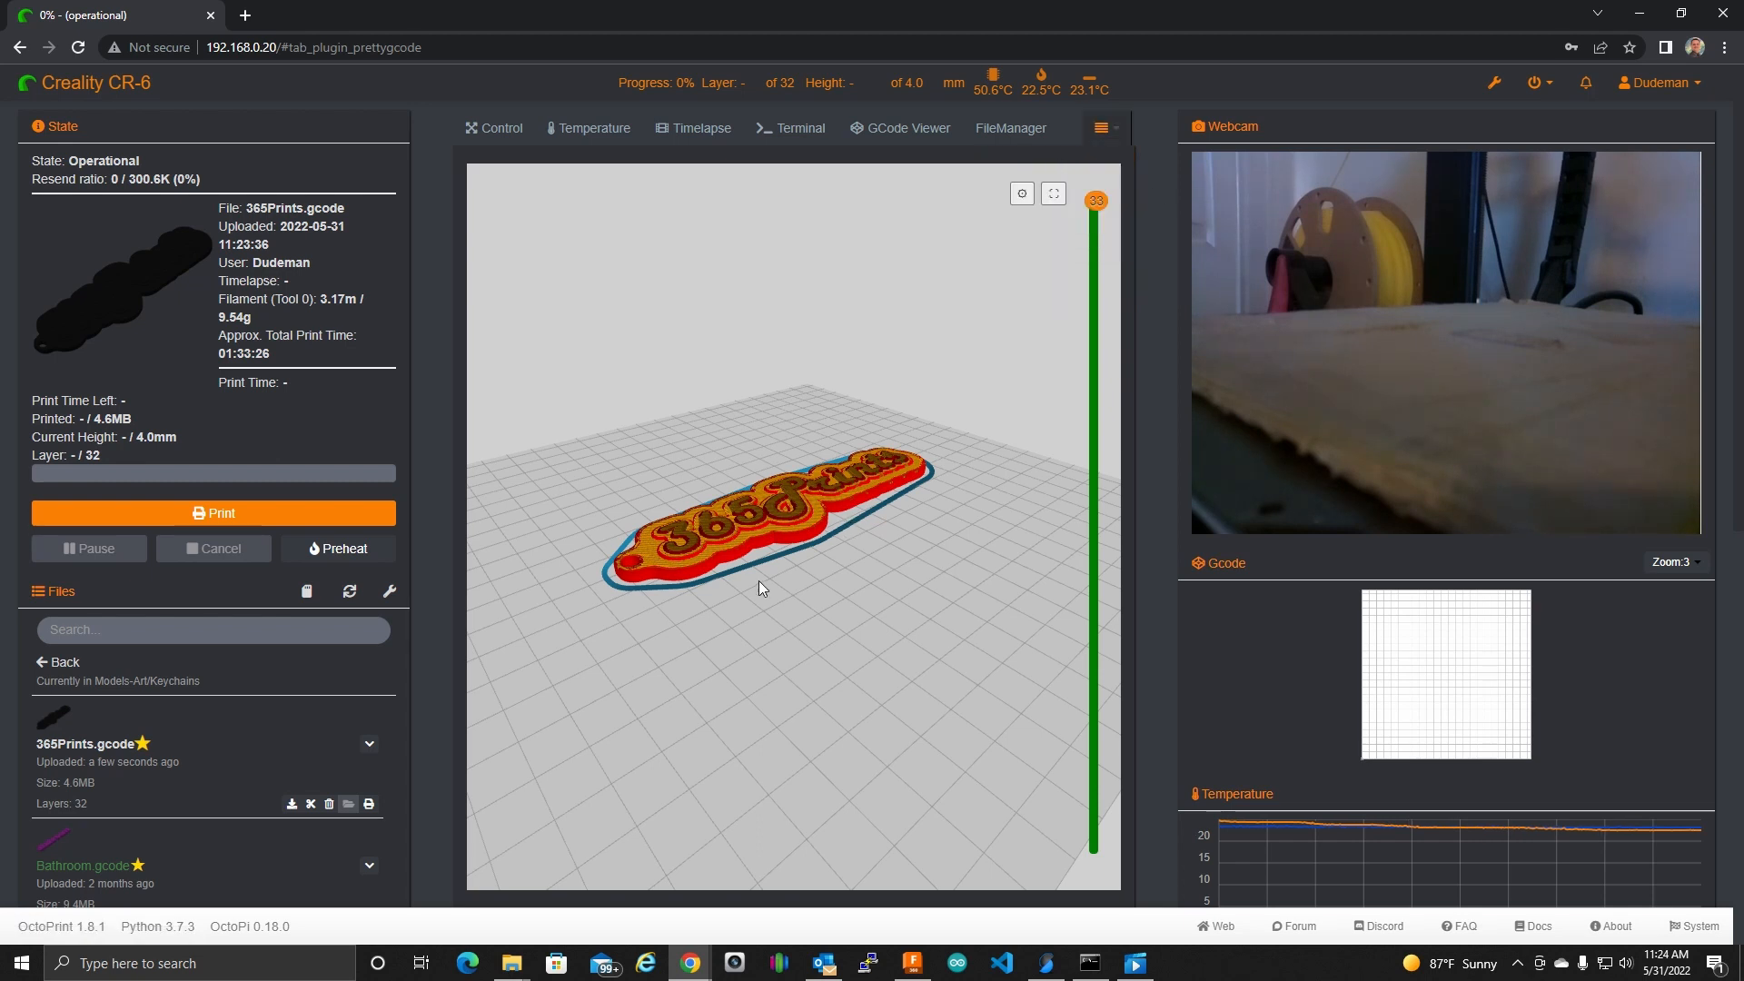